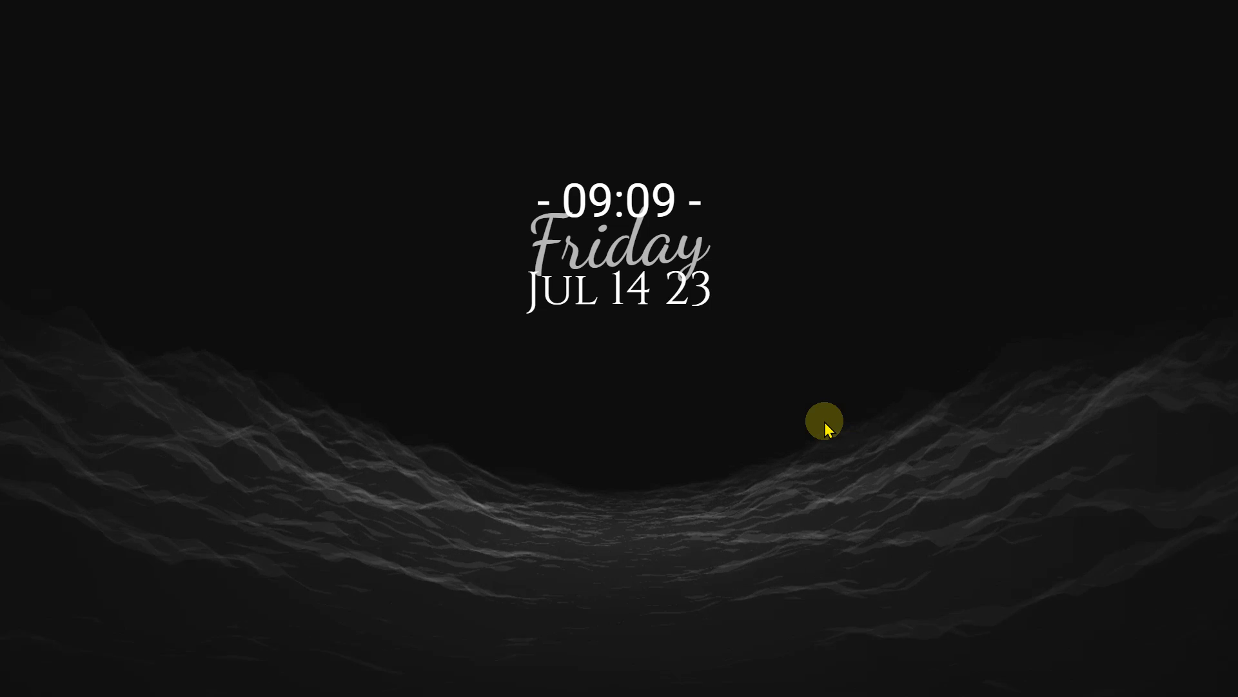
Step: Open the photographed exam sheet Page 4.jpg in Photos from the taskbar
{"action": "left_click", "coordinate": [812, 677]}
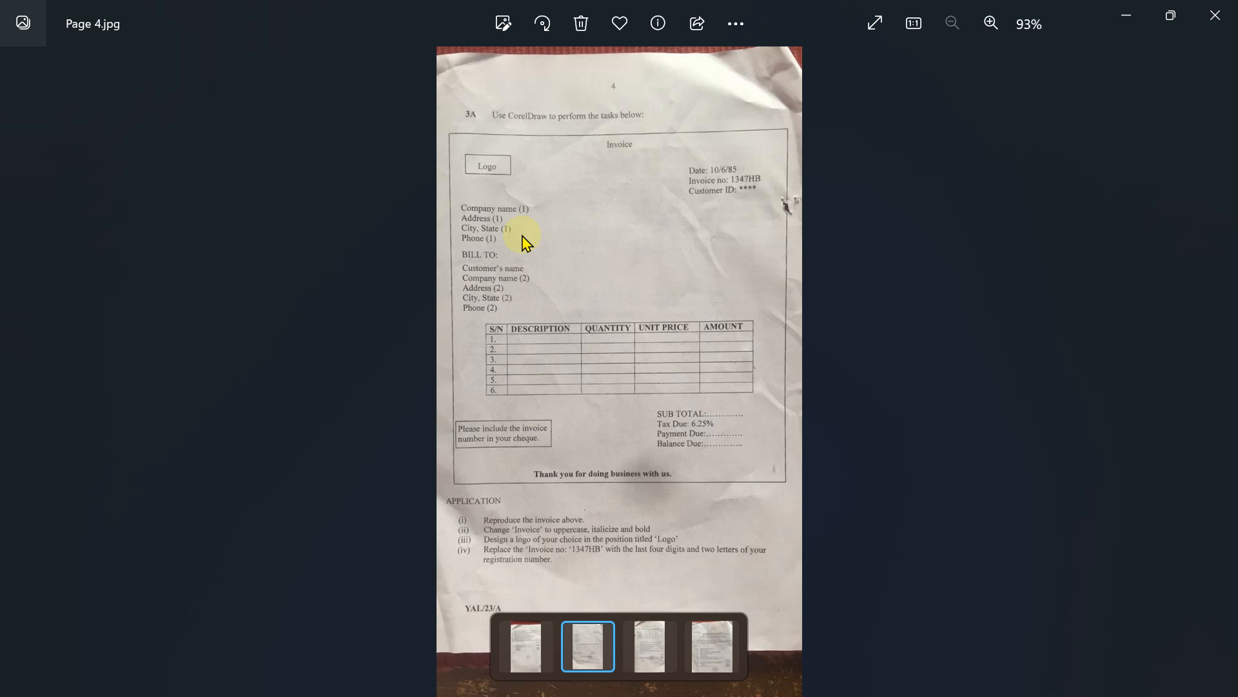
Step: Zoom into Page 4.jpg and drag it down to show the Invoice heading and Logo box
{"action": "left_click", "coordinate": [991, 26]}
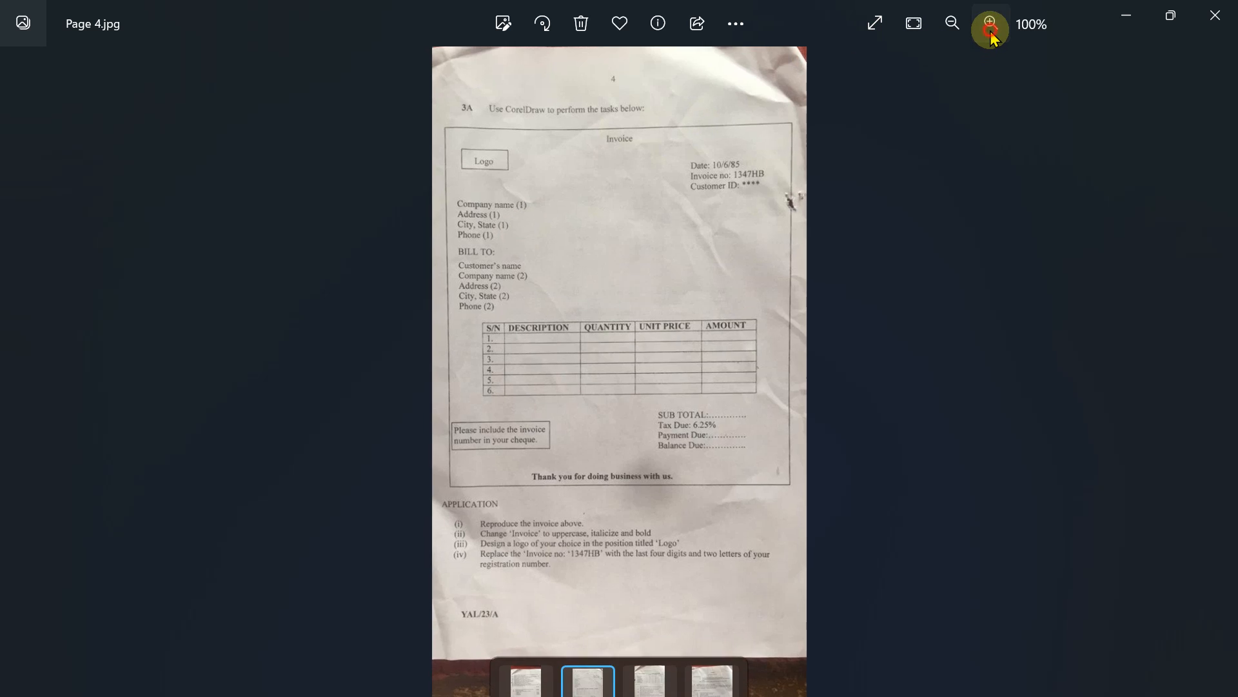
{"action": "left_click", "coordinate": [990, 25]}
{"action": "left_click", "coordinate": [990, 29]}
{"action": "left_click", "coordinate": [991, 28]}
{"action": "left_click", "coordinate": [991, 29]}
{"action": "left_click", "coordinate": [991, 29]}
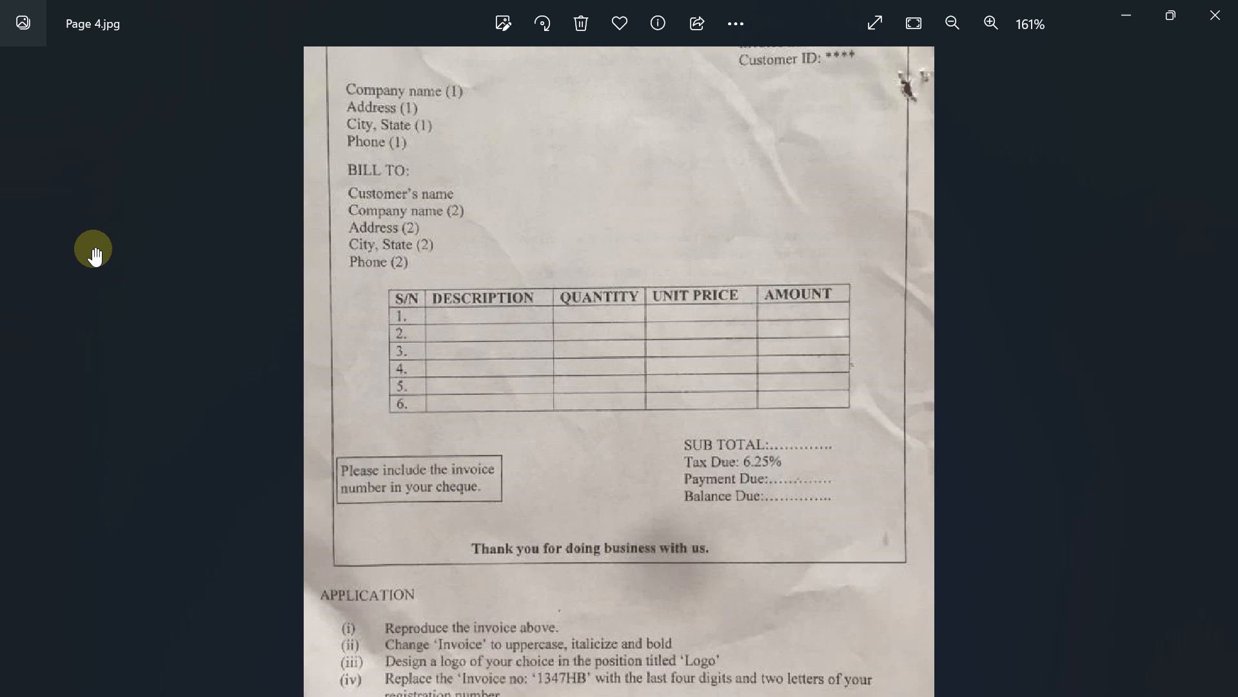
{"action": "key", "text": "Left"}
{"action": "key", "text": "Right"}
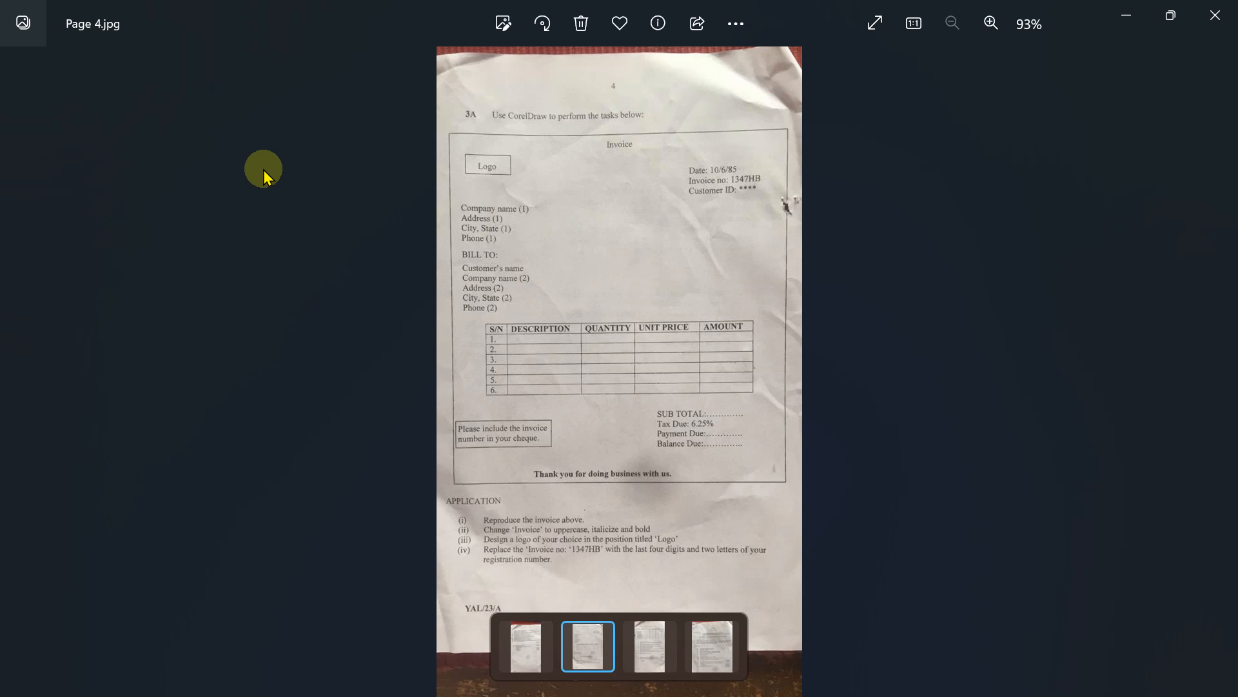
{"action": "left_click", "coordinate": [994, 23]}
{"action": "left_click", "coordinate": [991, 22]}
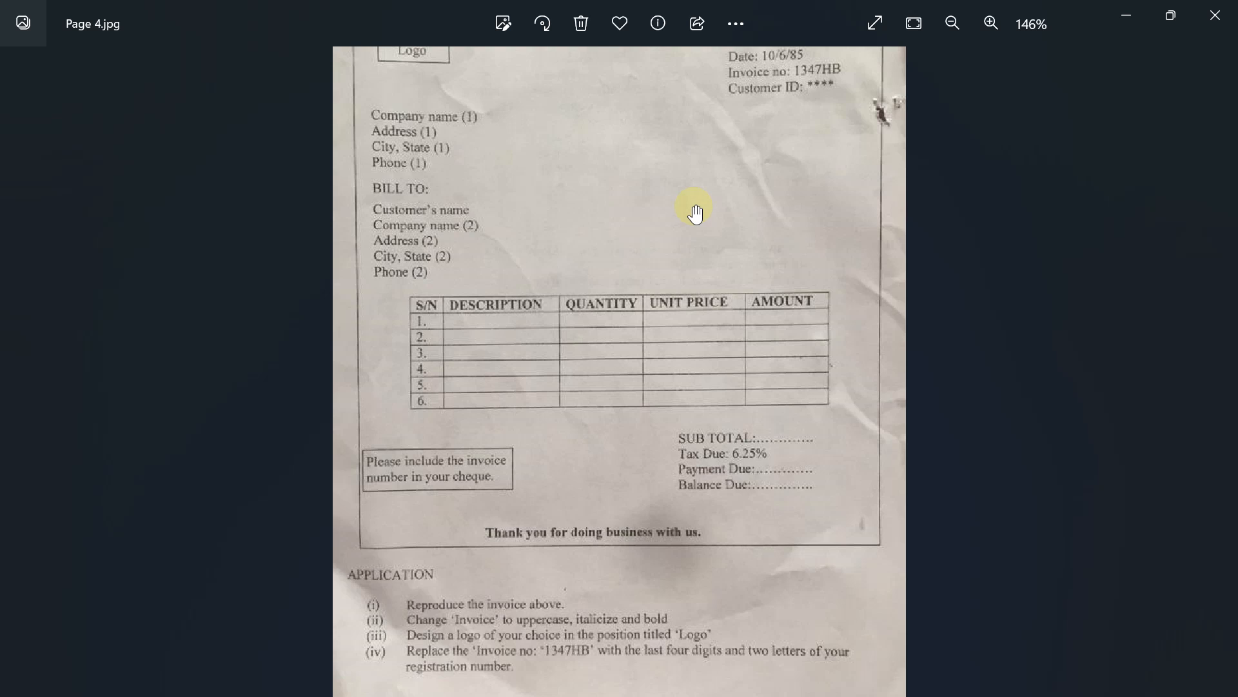
{"action": "left_click", "coordinate": [695, 209]}
{"action": "left_click_drag", "start_coordinate": [695, 210], "coordinate": [695, 405]}
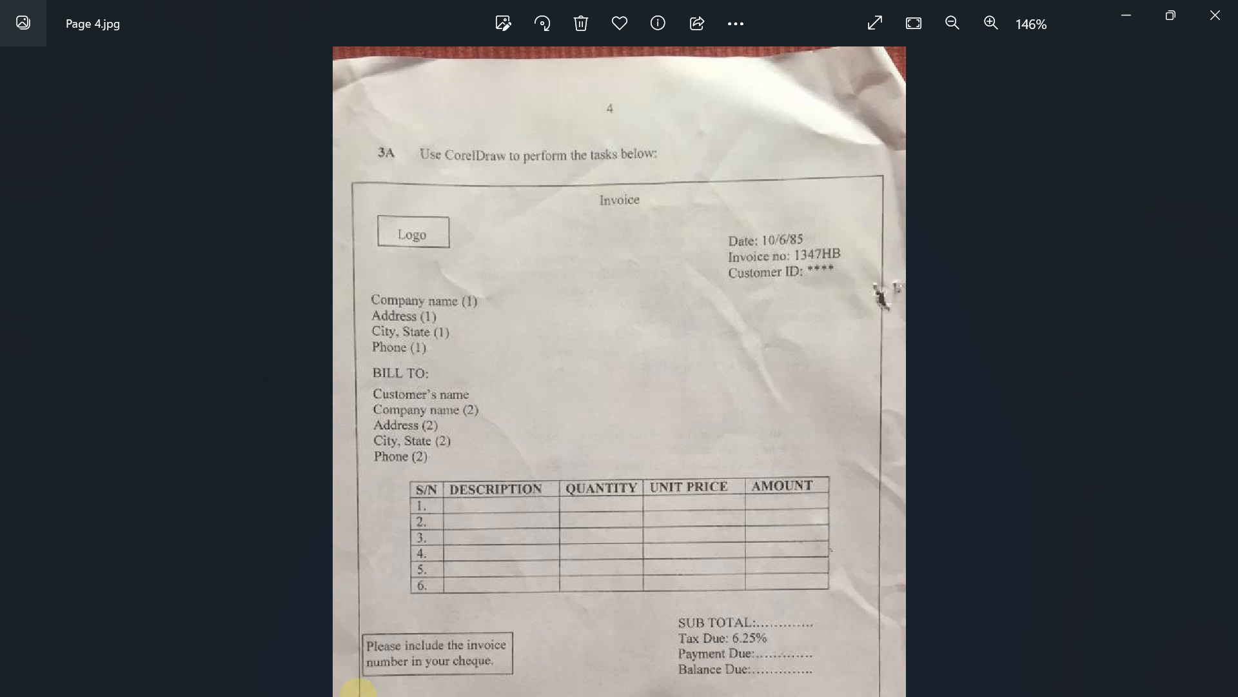
Step: Search 'core' in the Start menu and launch CorelDRAW 2020 (64-Bit)
{"action": "left_click", "coordinate": [429, 681]}
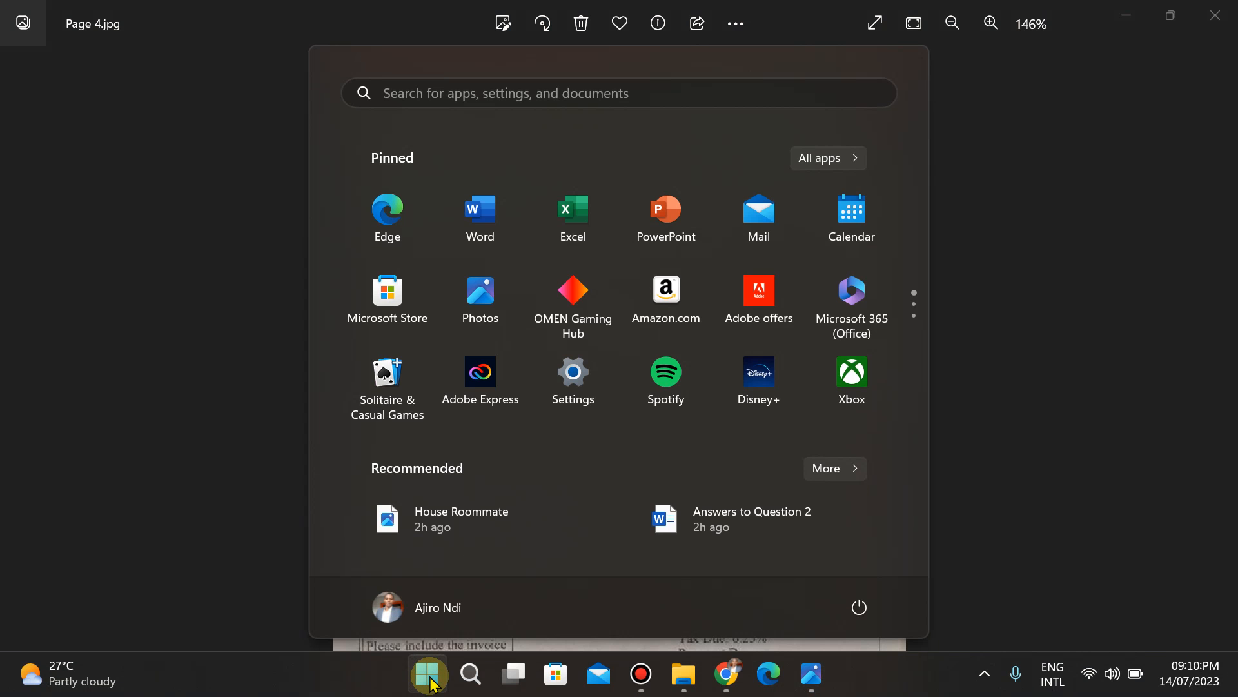
{"action": "type", "text": "corelDRAW 2020 (64-Bit"}
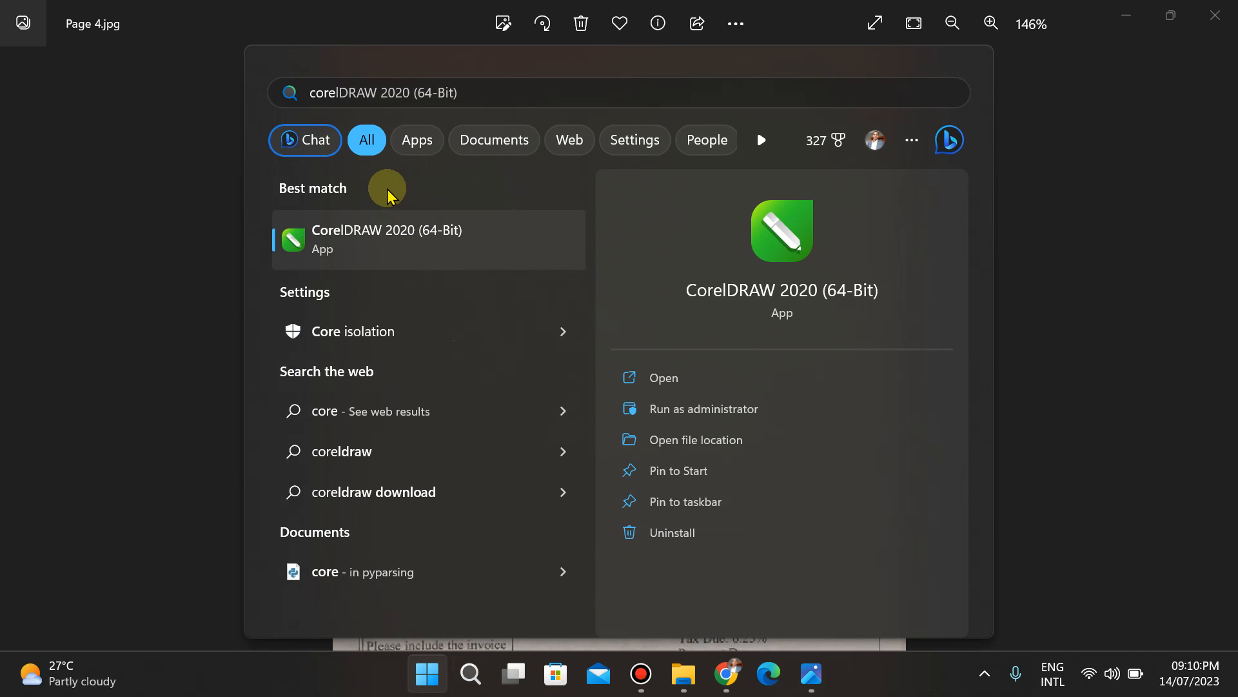
{"action": "left_click", "coordinate": [657, 379]}
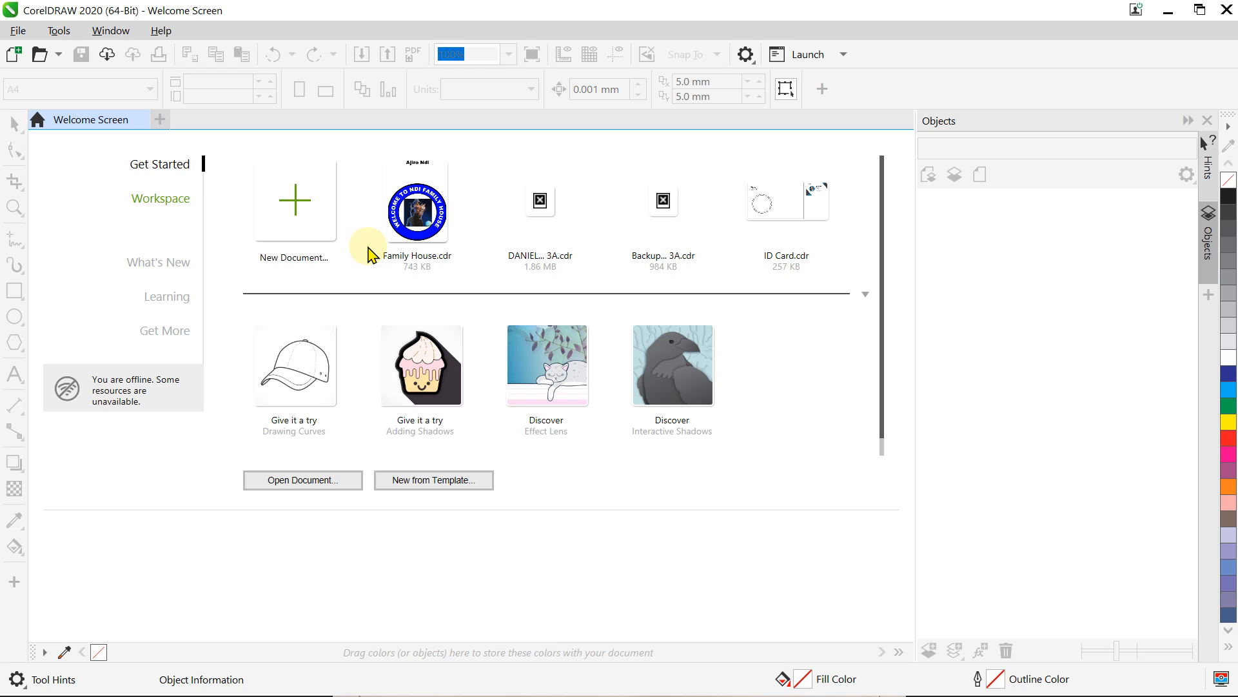
Step: Start a new document, then review the exam photo zoomed out two steps
{"action": "left_click", "coordinate": [299, 194]}
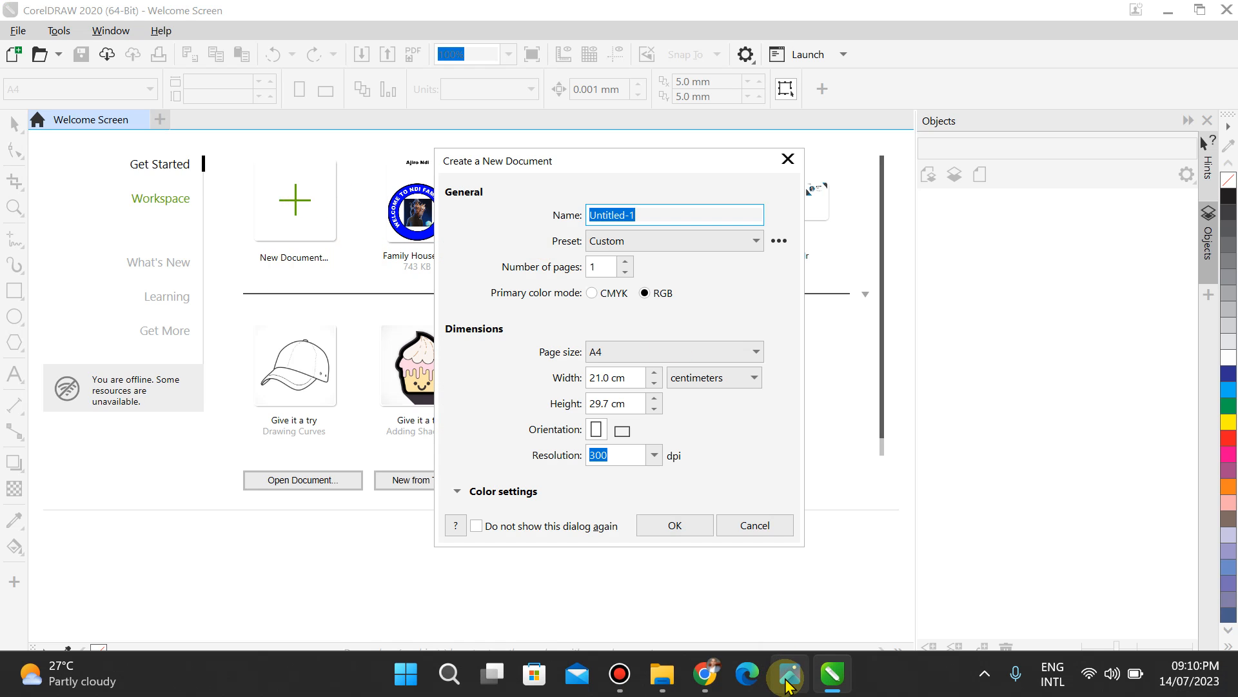
{"action": "left_click", "coordinate": [788, 676]}
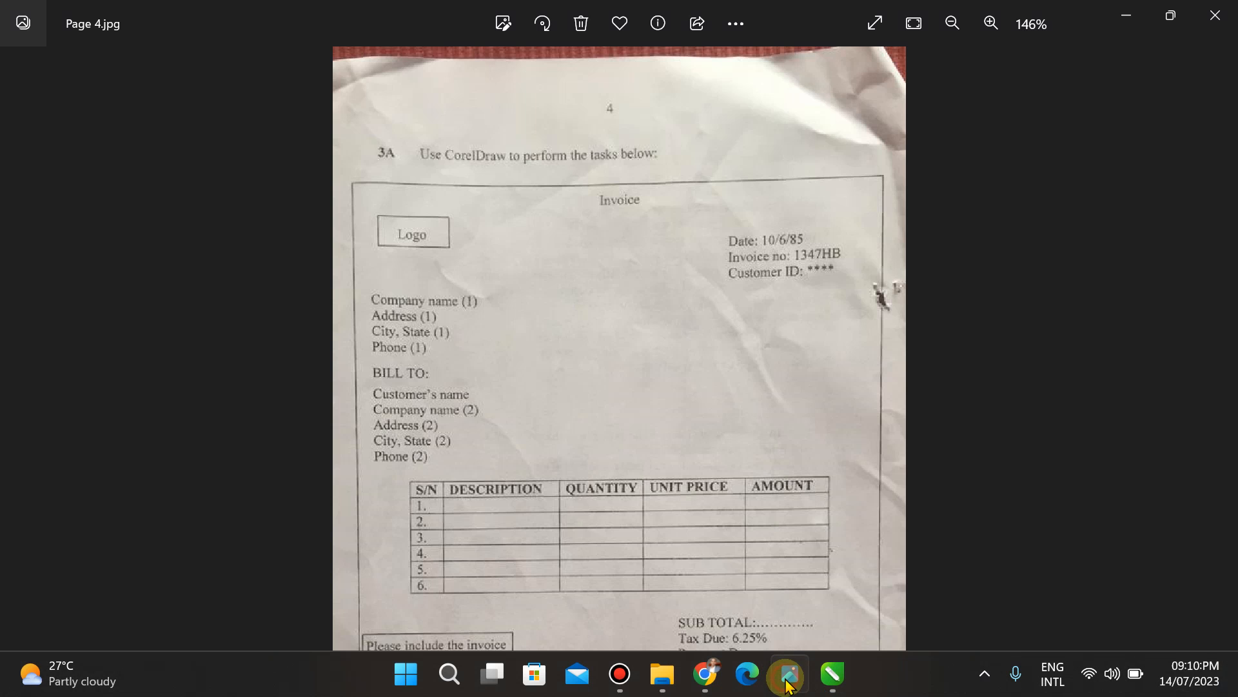
{"action": "left_click", "coordinate": [951, 24]}
{"action": "left_click", "coordinate": [951, 24]}
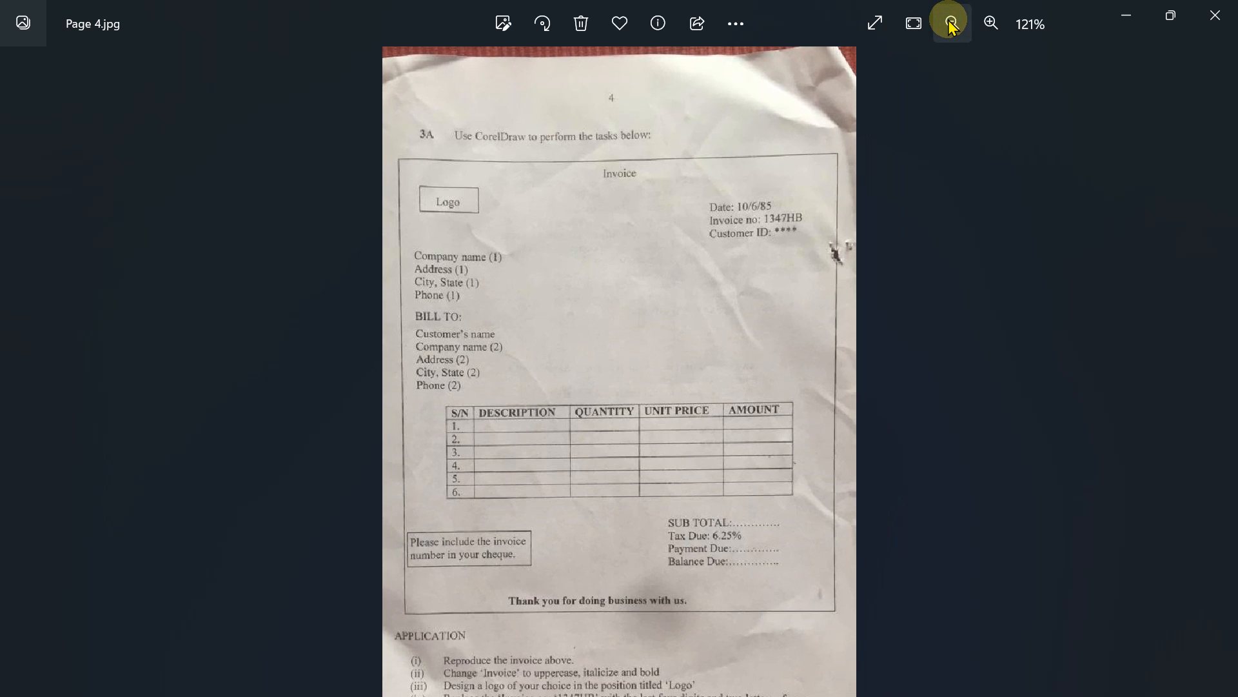
{"action": "left_click", "coordinate": [1129, 30]}
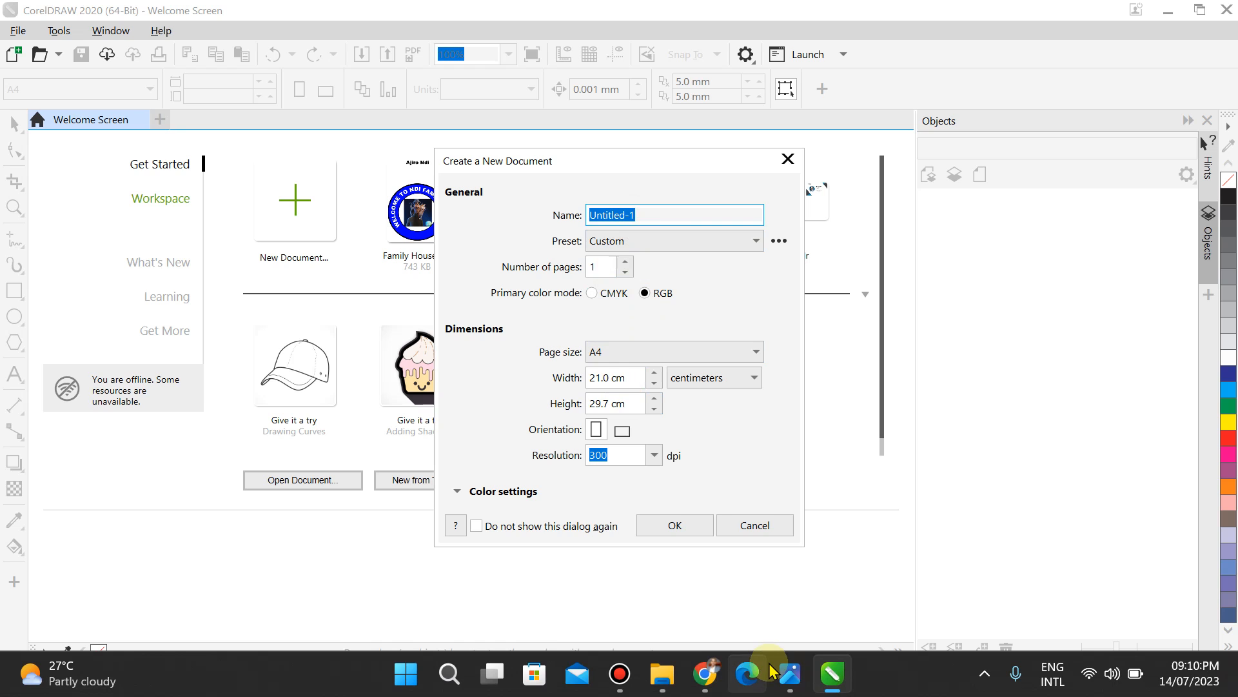
{"action": "left_click", "coordinate": [794, 683]}
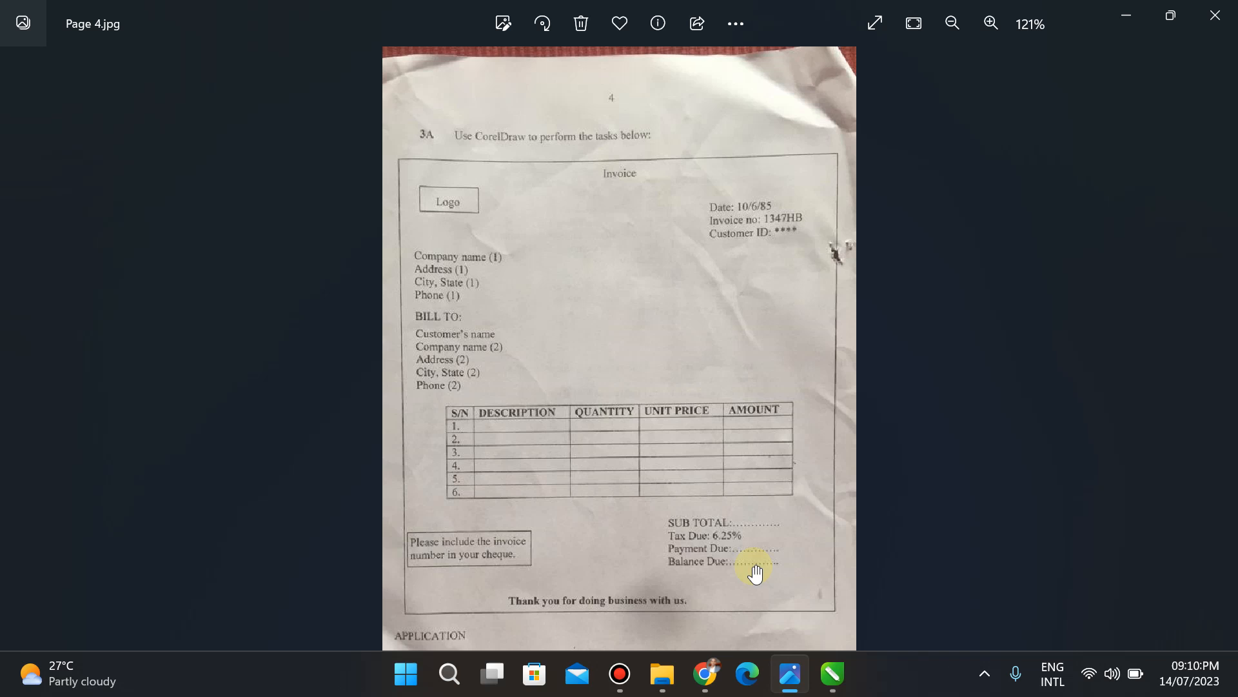
Step: Create the A4 portrait document named 'Invoice' (21.0 × 29.7 cm, centimetres)
{"action": "left_click", "coordinate": [1132, 14]}
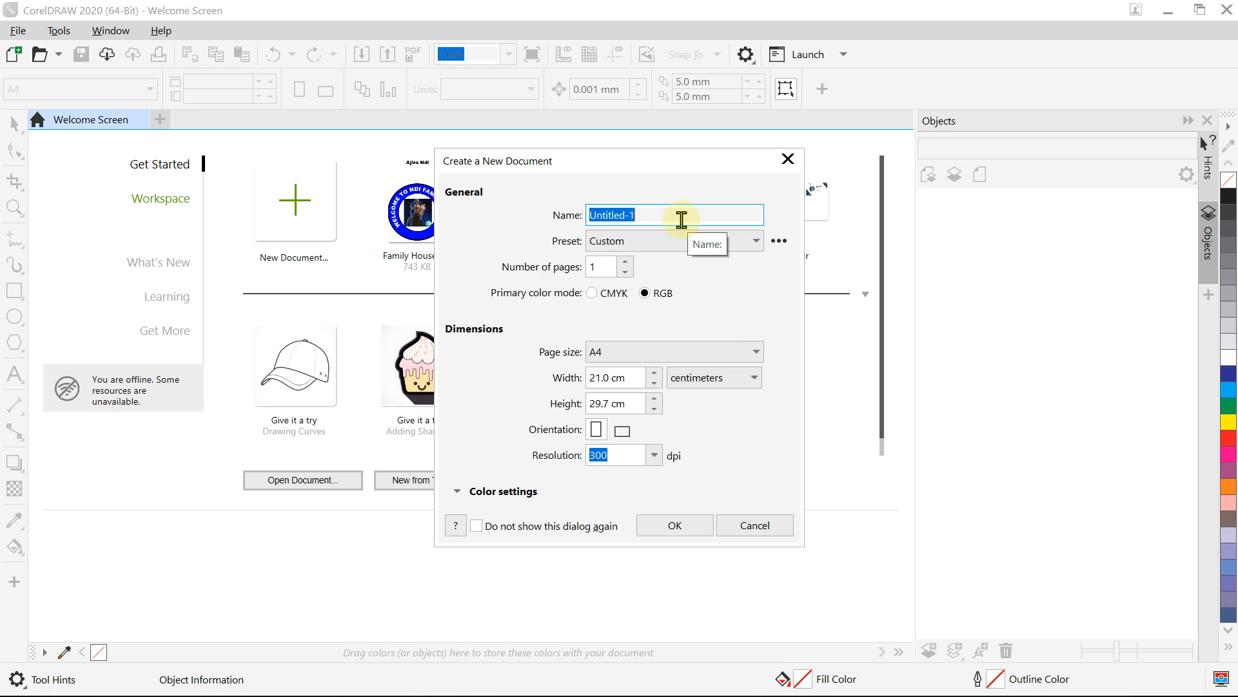
{"action": "type", "text": "Invoice"}
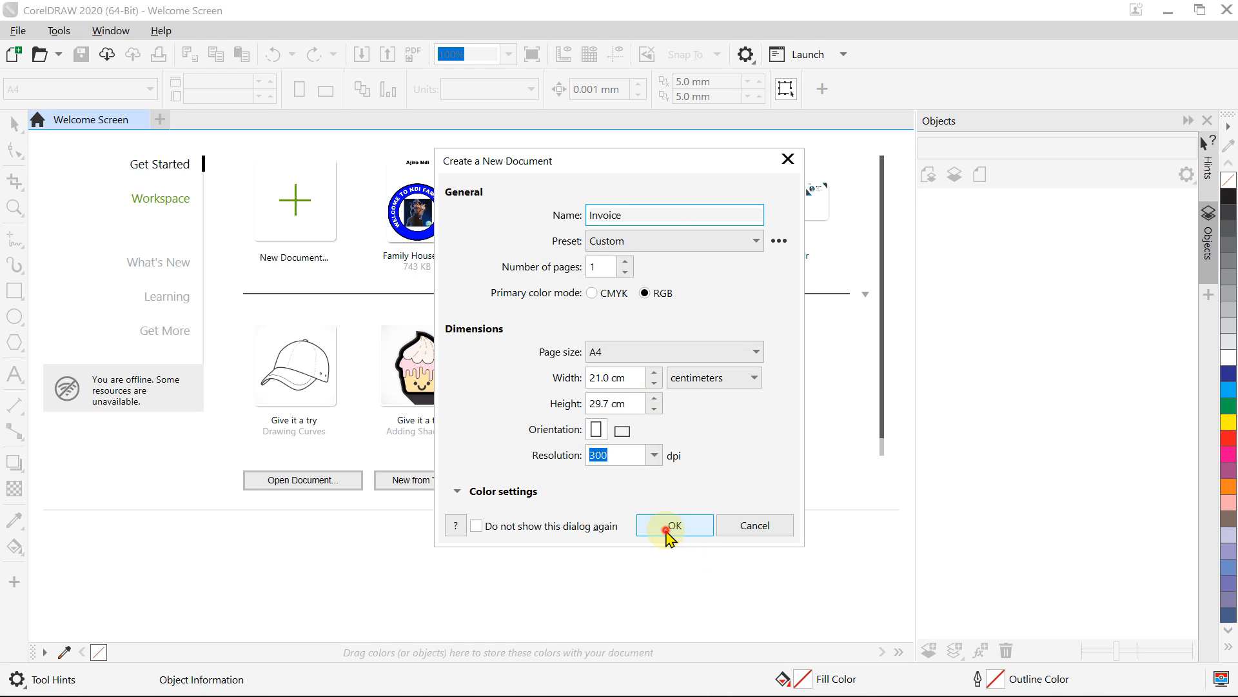
{"action": "left_click", "coordinate": [671, 526]}
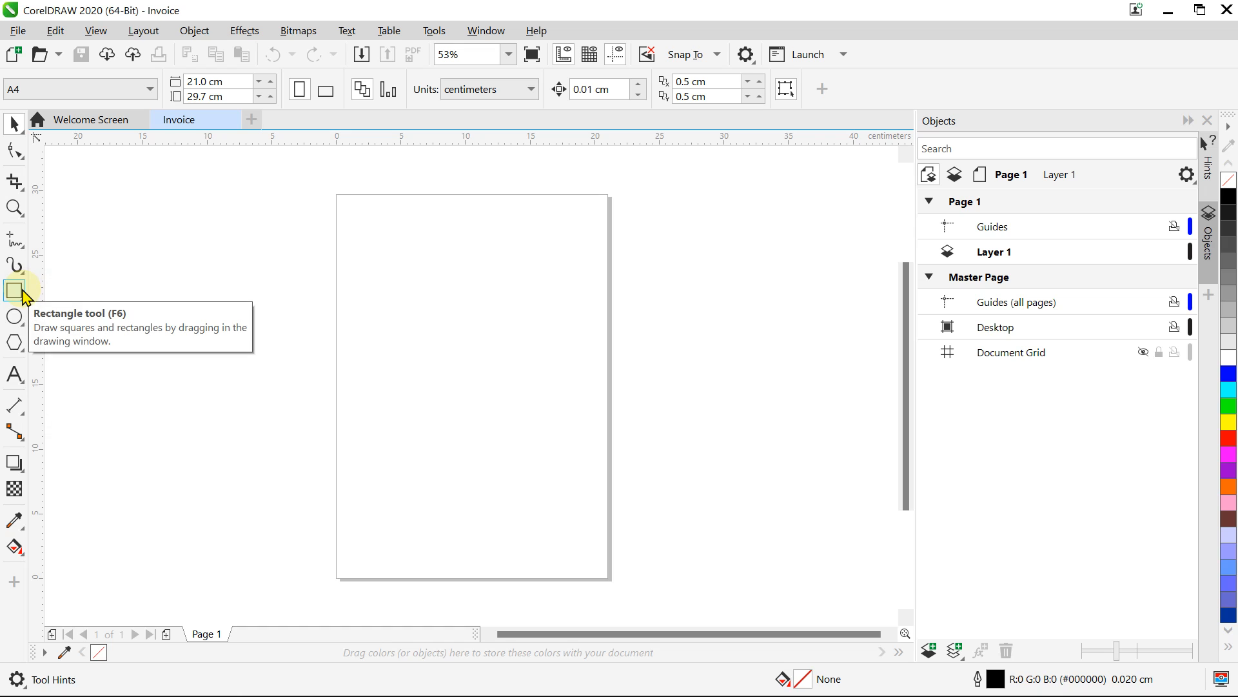
Step: Draw a page-frame rectangle over the A4 page, stretched to 21.107 × 29.89 cm
{"action": "left_click", "coordinate": [22, 290]}
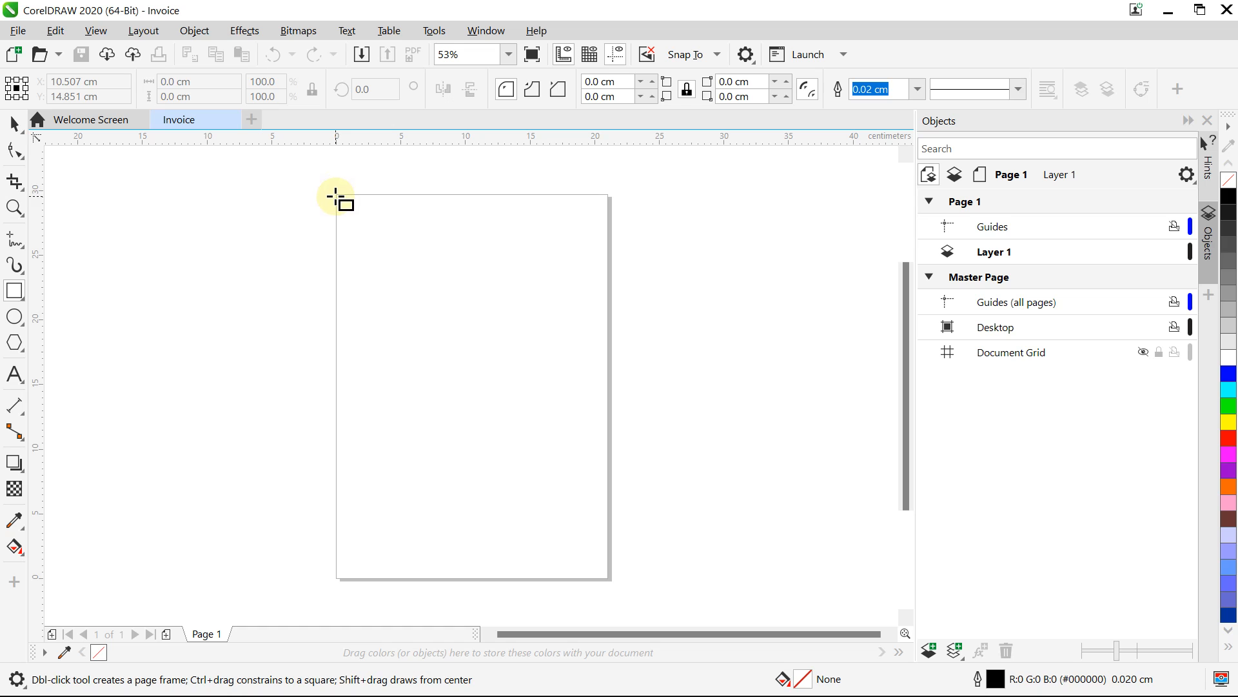
{"action": "left_click_drag", "start_coordinate": [336, 195], "coordinate": [600, 582]}
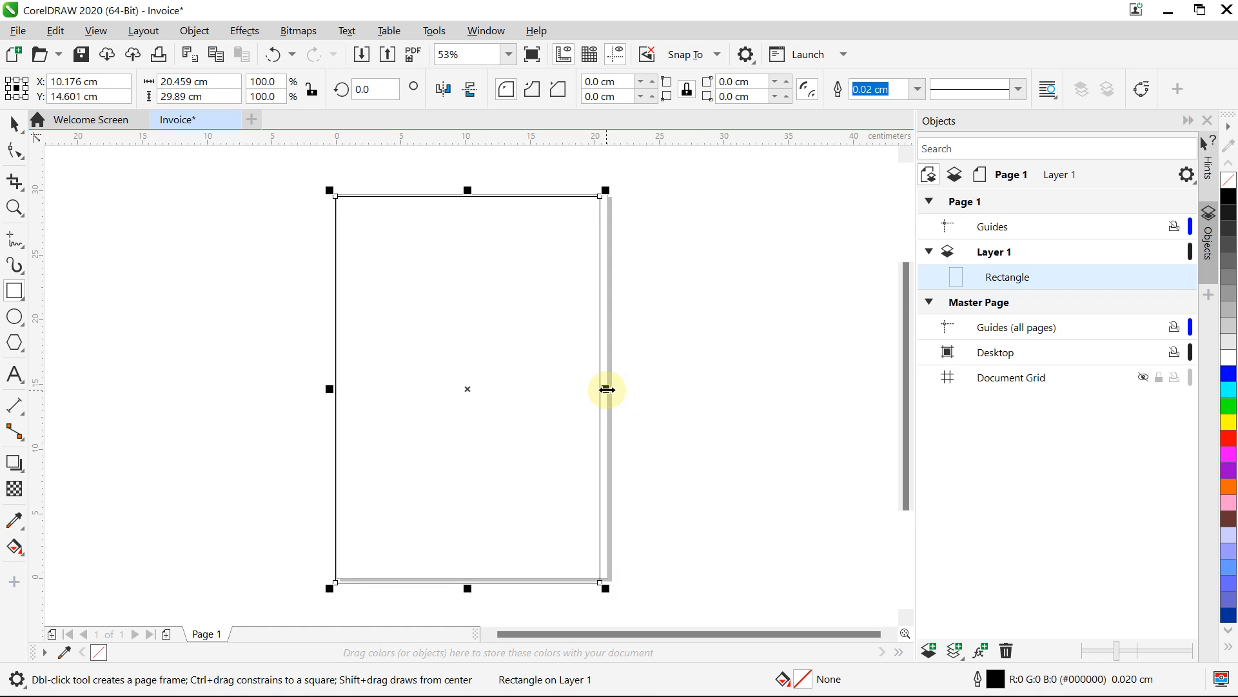
{"action": "left_click_drag", "start_coordinate": [607, 390], "coordinate": [613, 389]}
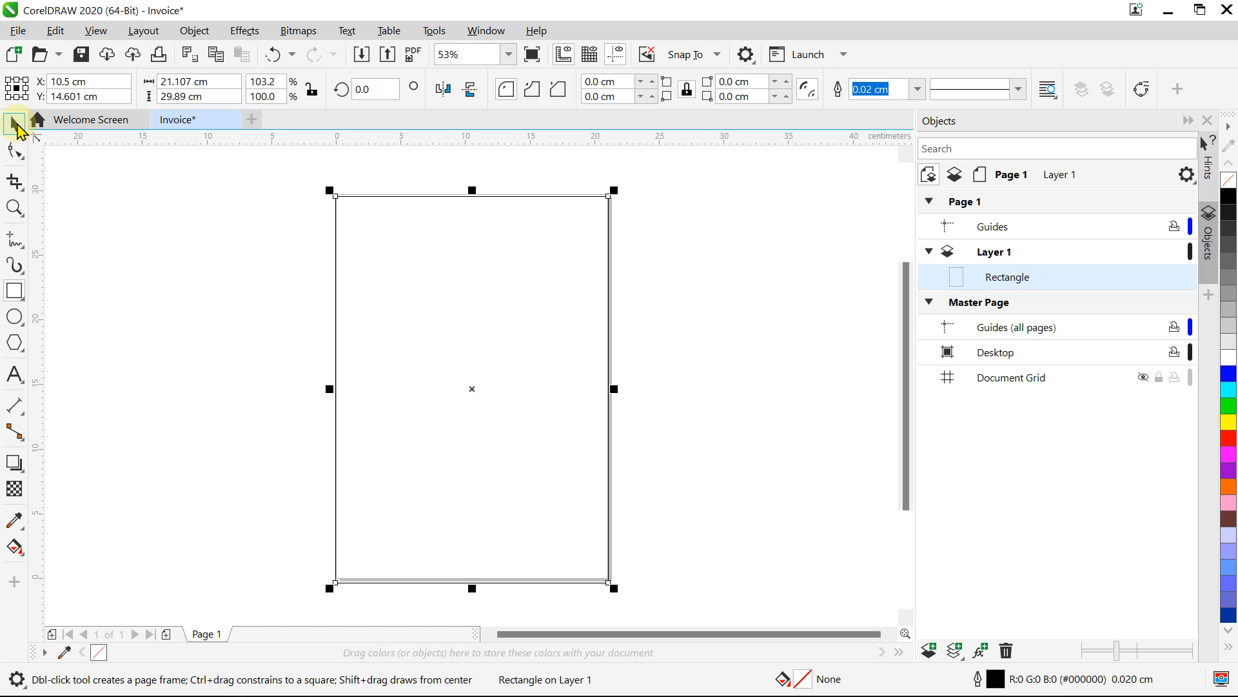
{"action": "left_click", "coordinate": [16, 123]}
{"action": "left_click", "coordinate": [230, 231]}
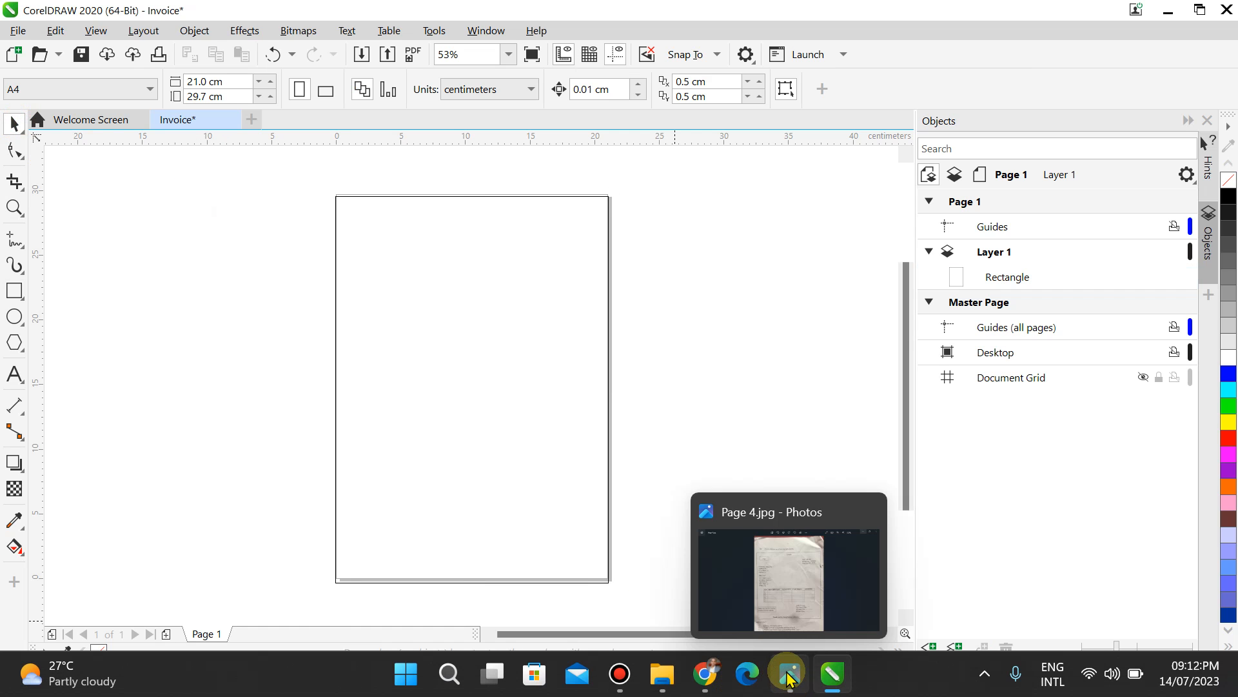
Step: Check the exam photo, then add Artistic Text 'Invoice' beside the page
{"action": "left_click", "coordinate": [790, 674]}
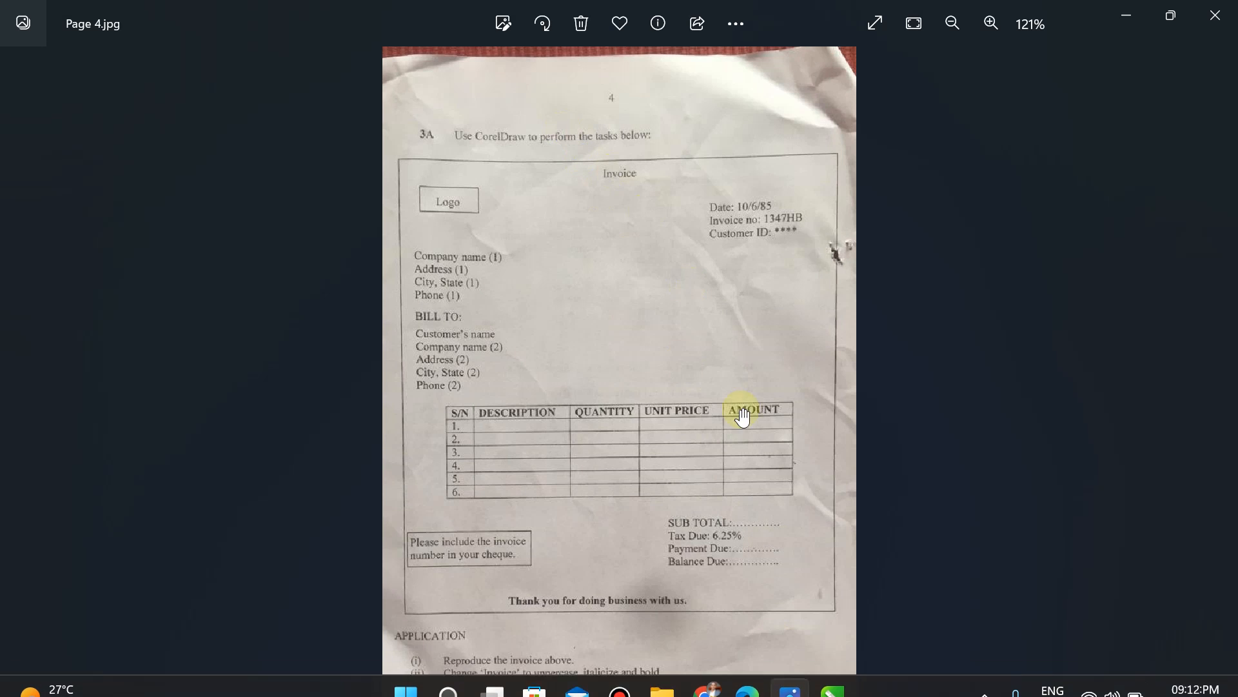
{"action": "left_click", "coordinate": [832, 677]}
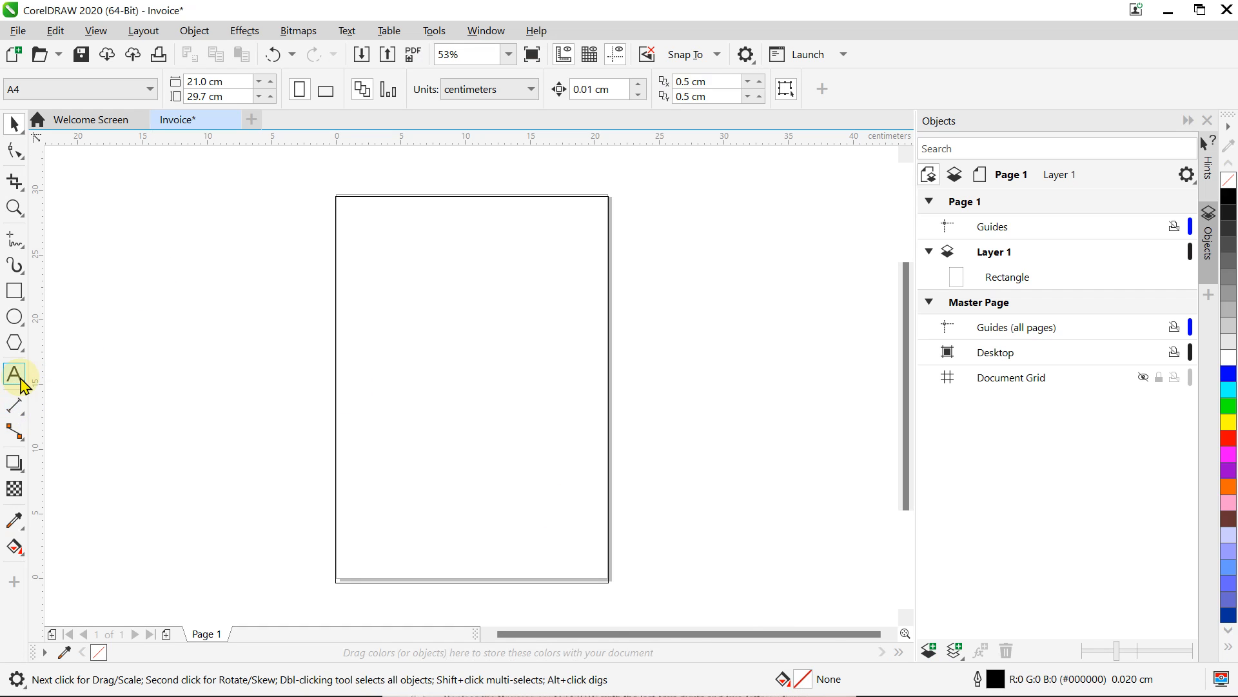
{"action": "left_click", "coordinate": [18, 375]}
{"action": "left_click", "coordinate": [76, 376]}
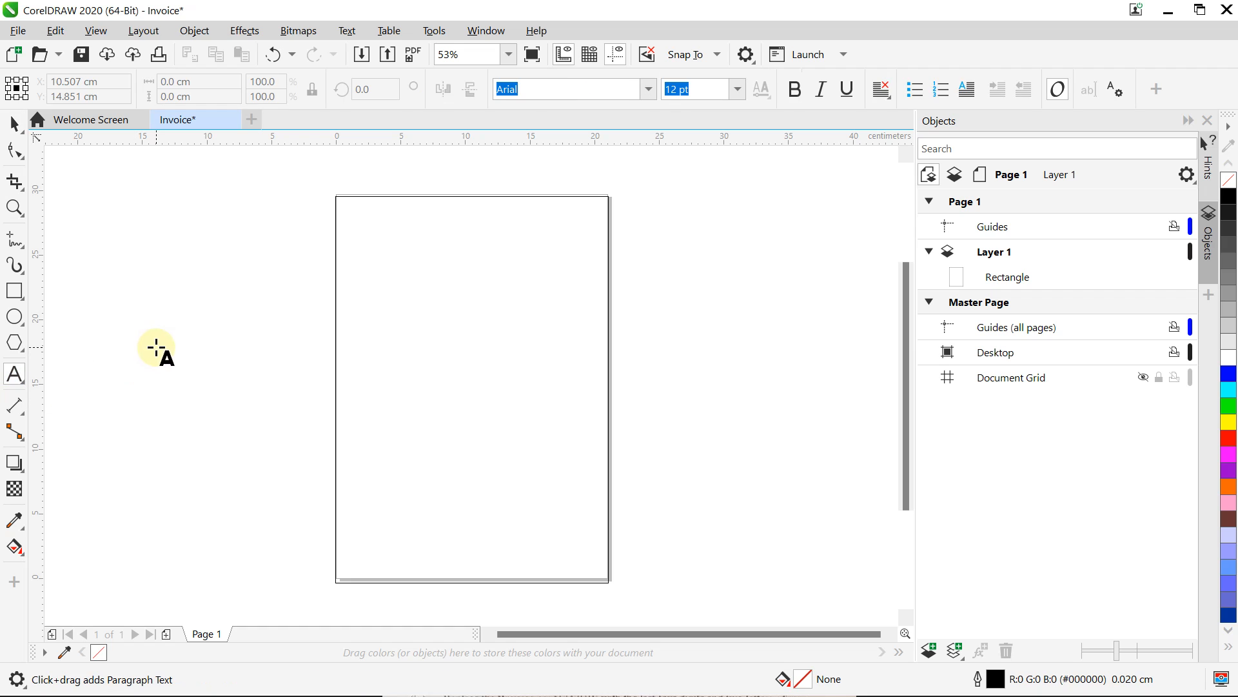
{"action": "left_click", "coordinate": [156, 348]}
{"action": "type", "text": "In"}
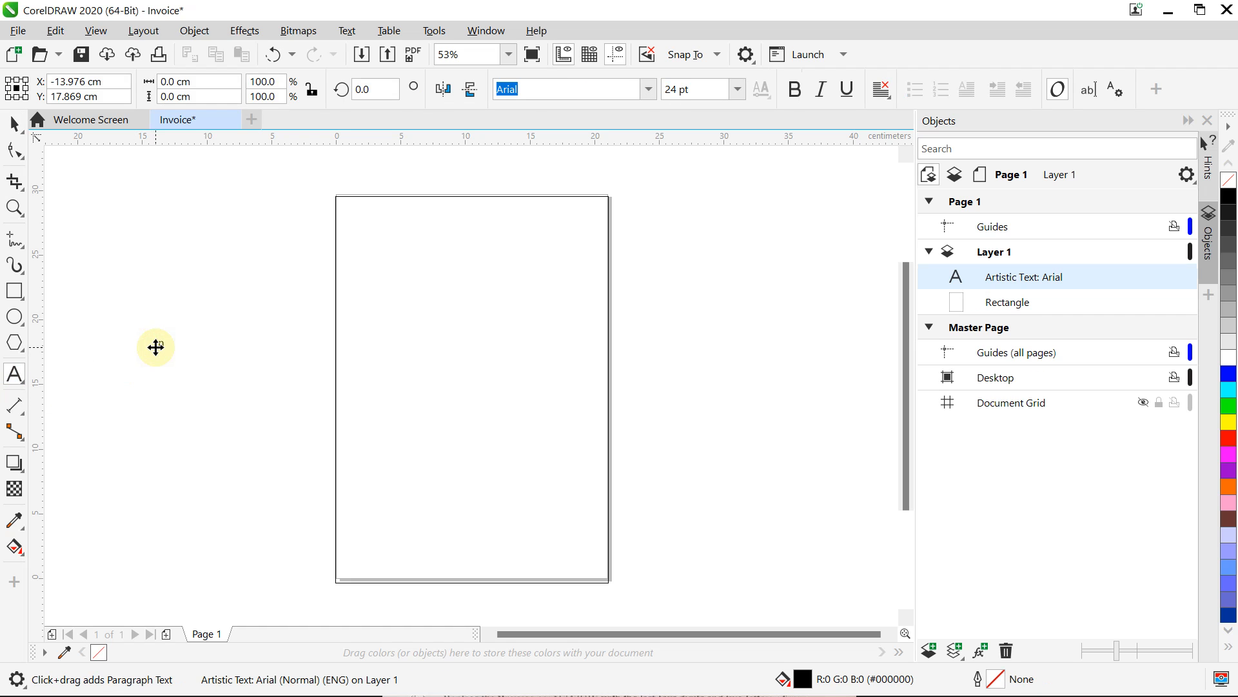
{"action": "type", "text": "vpo"}
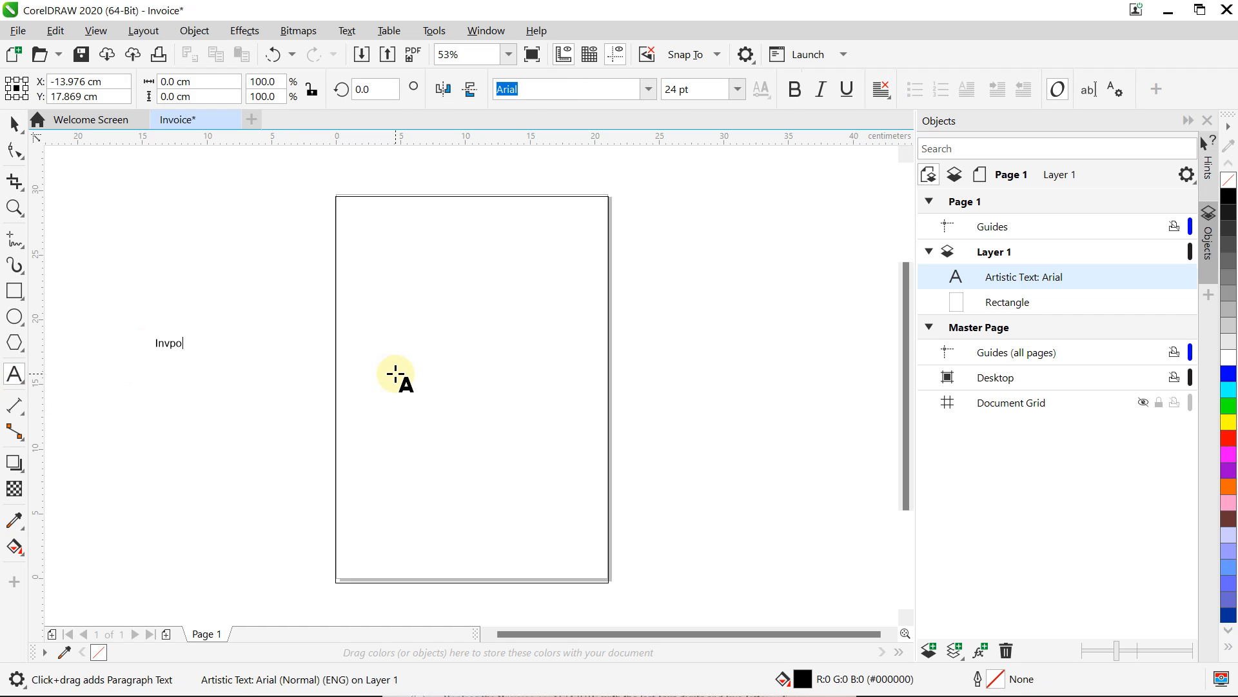
{"action": "key", "text": "BackSpace"}
Step: Move the 'Invoice' heading to the top centre of the page frame
{"action": "left_click", "coordinate": [13, 123]}
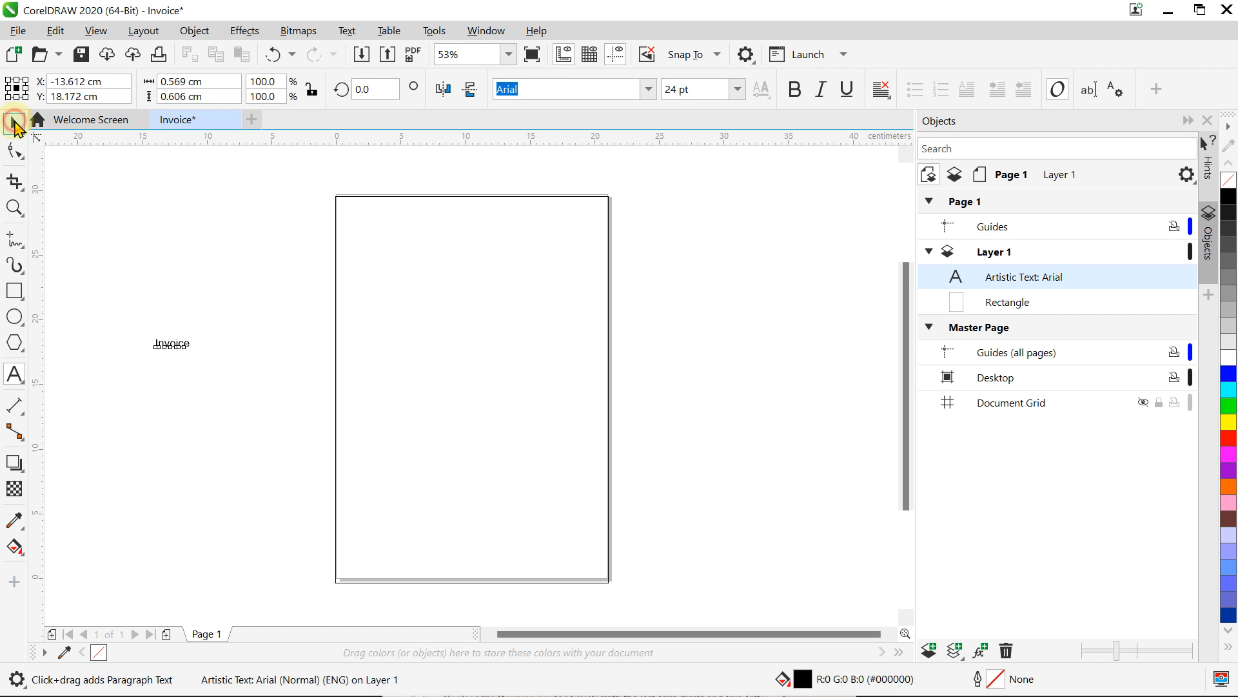
{"action": "left_click", "coordinate": [168, 351]}
{"action": "left_click_drag", "start_coordinate": [168, 352], "coordinate": [462, 211]}
{"action": "left_click", "coordinate": [815, 323]}
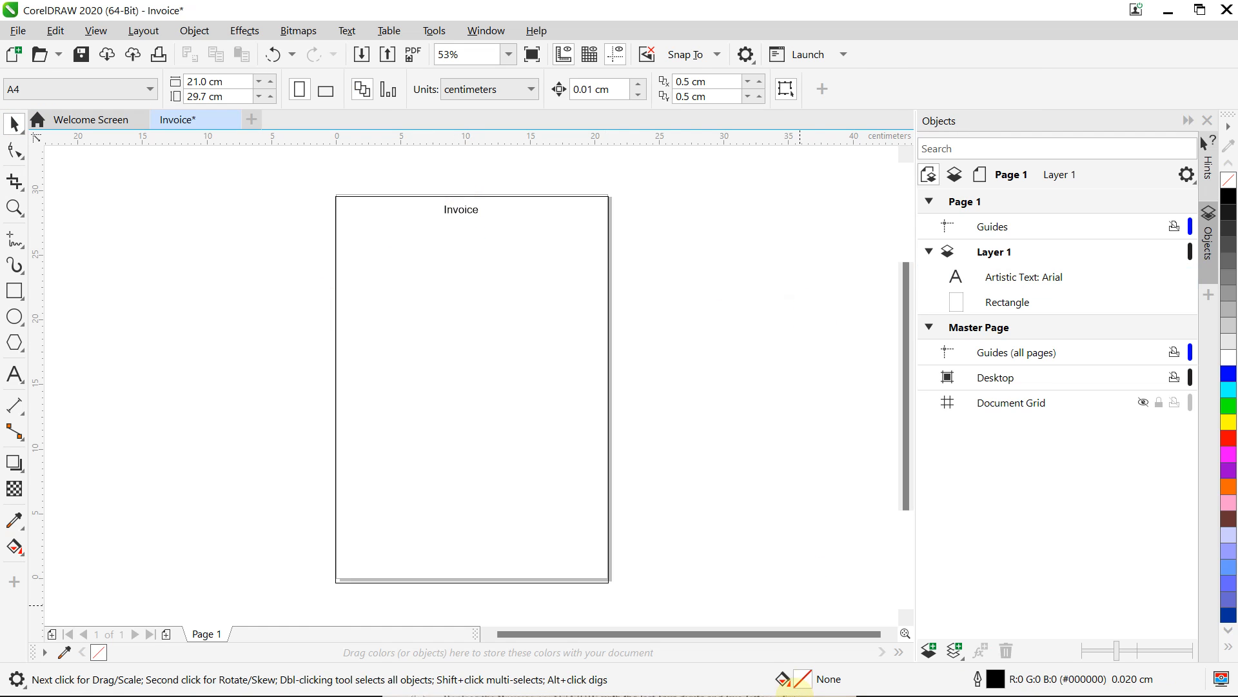
{"action": "left_click", "coordinate": [785, 684]}
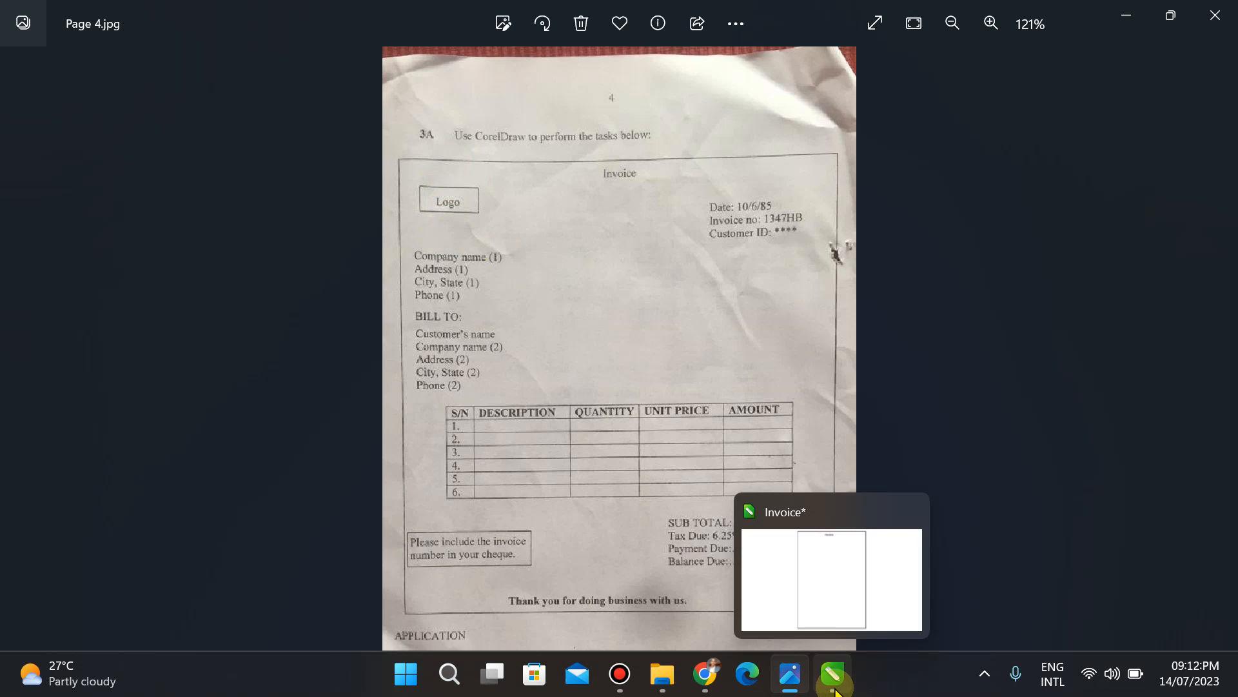
{"action": "left_click", "coordinate": [833, 677]}
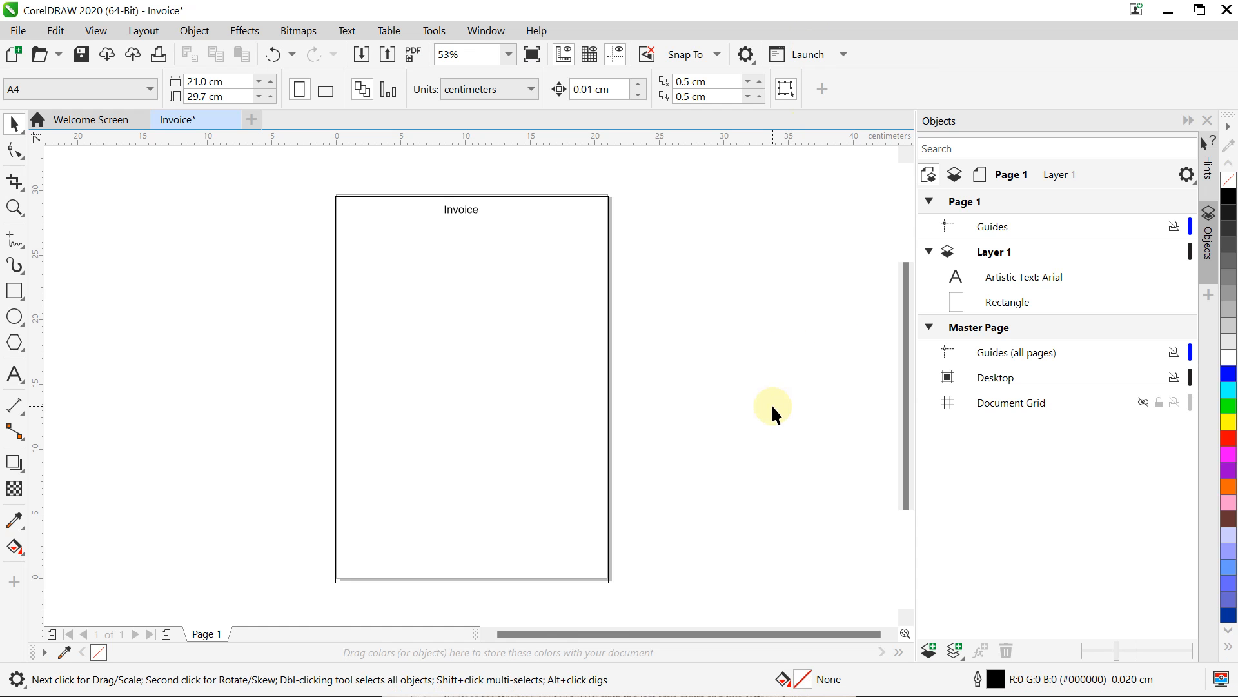
Step: Paste the 5.639 × 3.175 cm purple logo bitmap at the page's top left under the heading
{"action": "key", "text": "ctrl+v"}
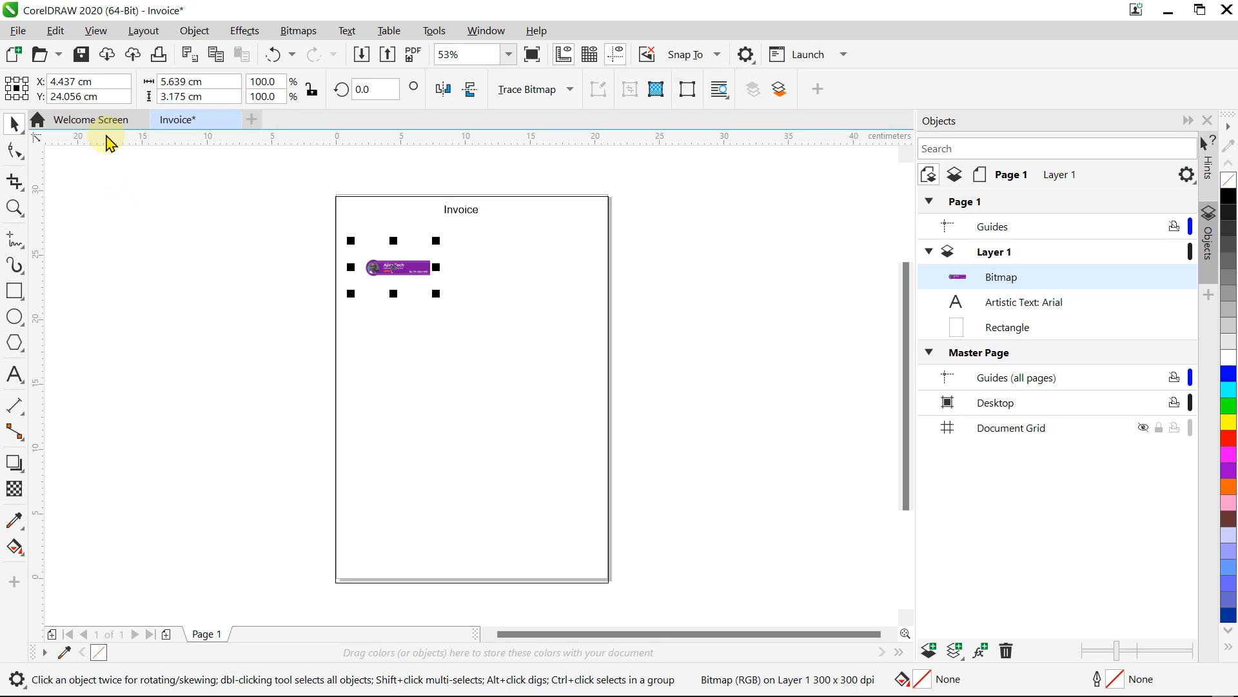
{"action": "left_click", "coordinate": [97, 31]}
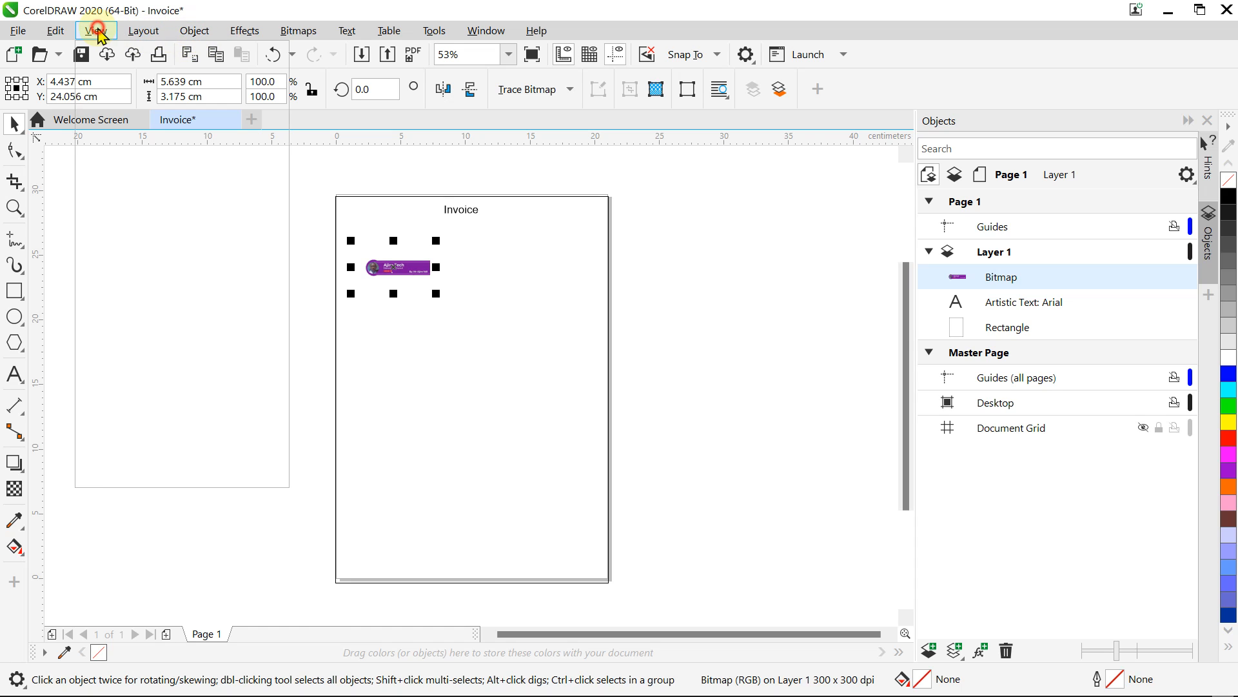
{"action": "mouse_move", "coordinate": [145, 33]}
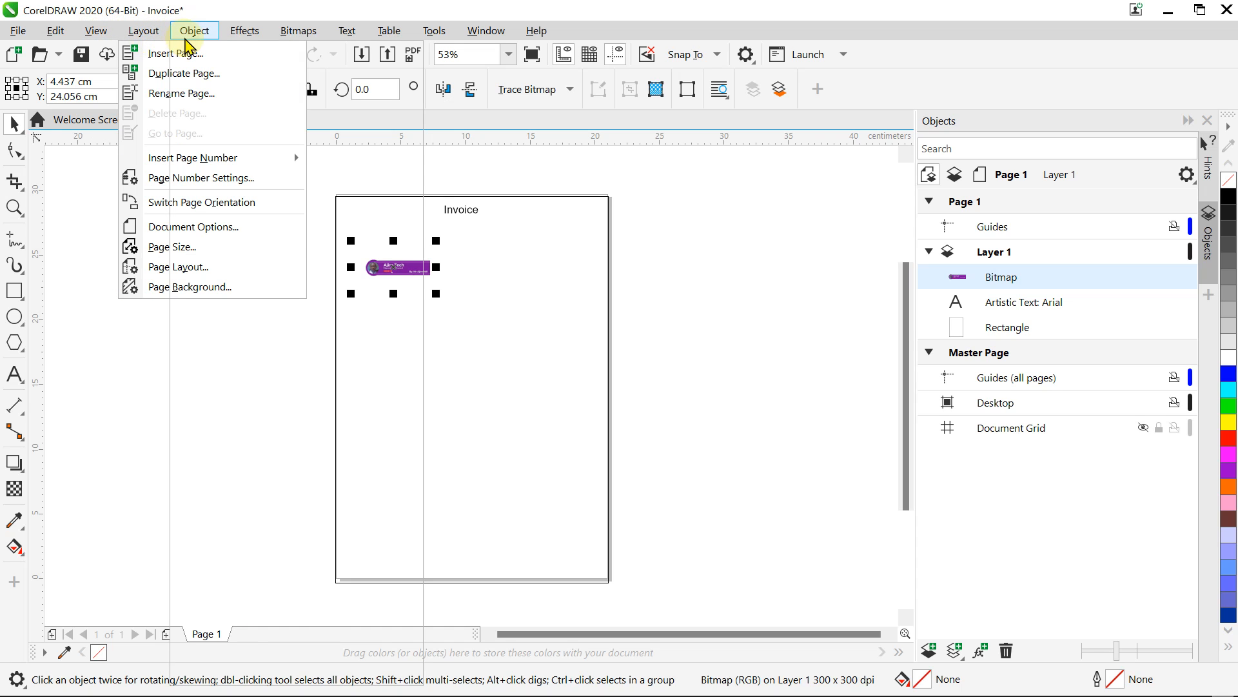
{"action": "mouse_move", "coordinate": [352, 40]}
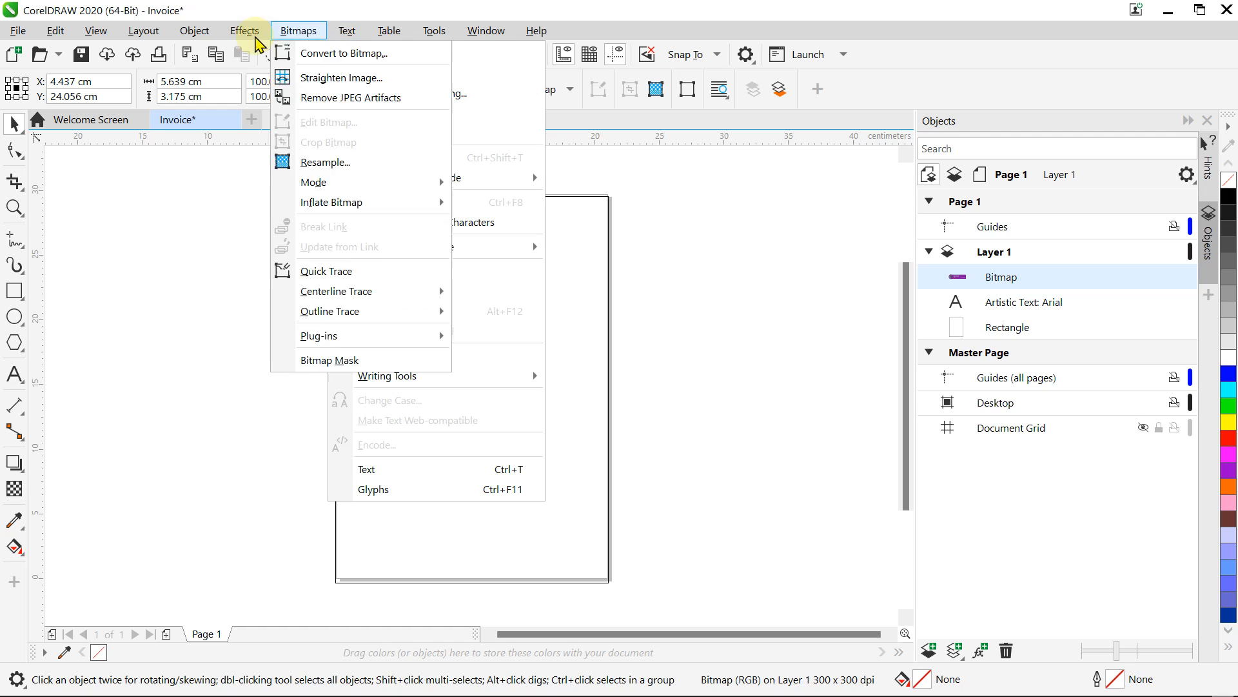
{"action": "mouse_move", "coordinate": [199, 38]}
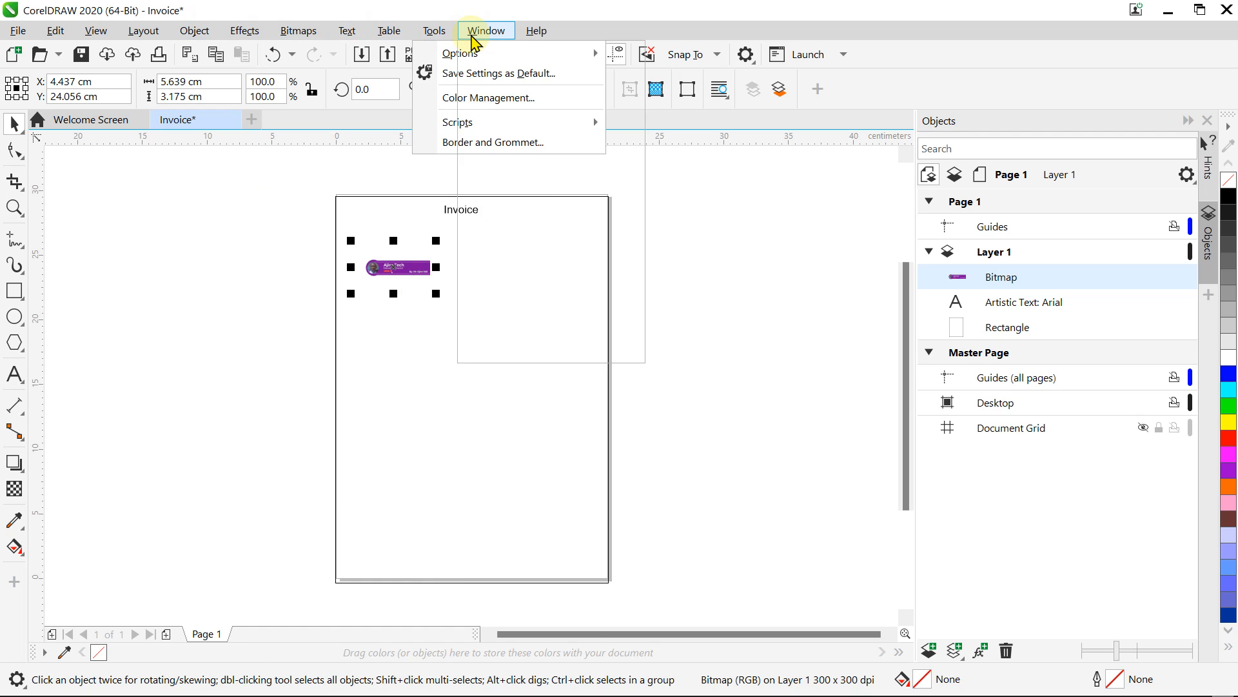
{"action": "mouse_move", "coordinate": [438, 40]}
{"action": "mouse_move", "coordinate": [477, 42]}
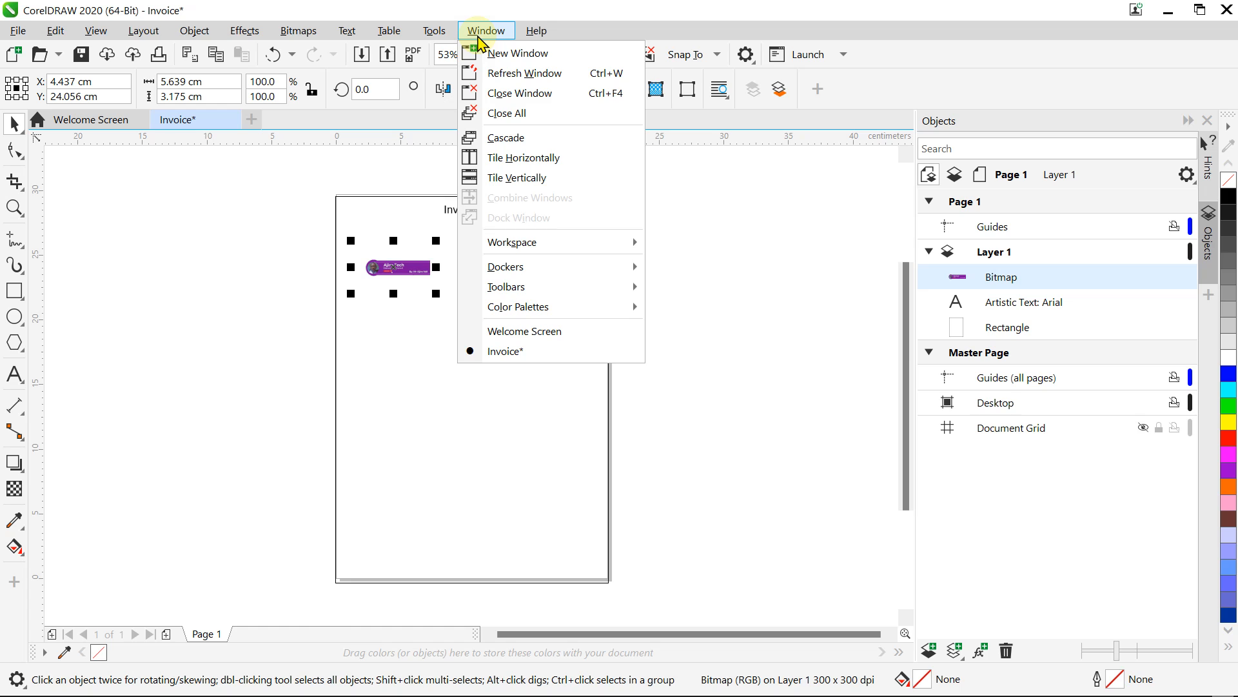
{"action": "left_click", "coordinate": [174, 335]}
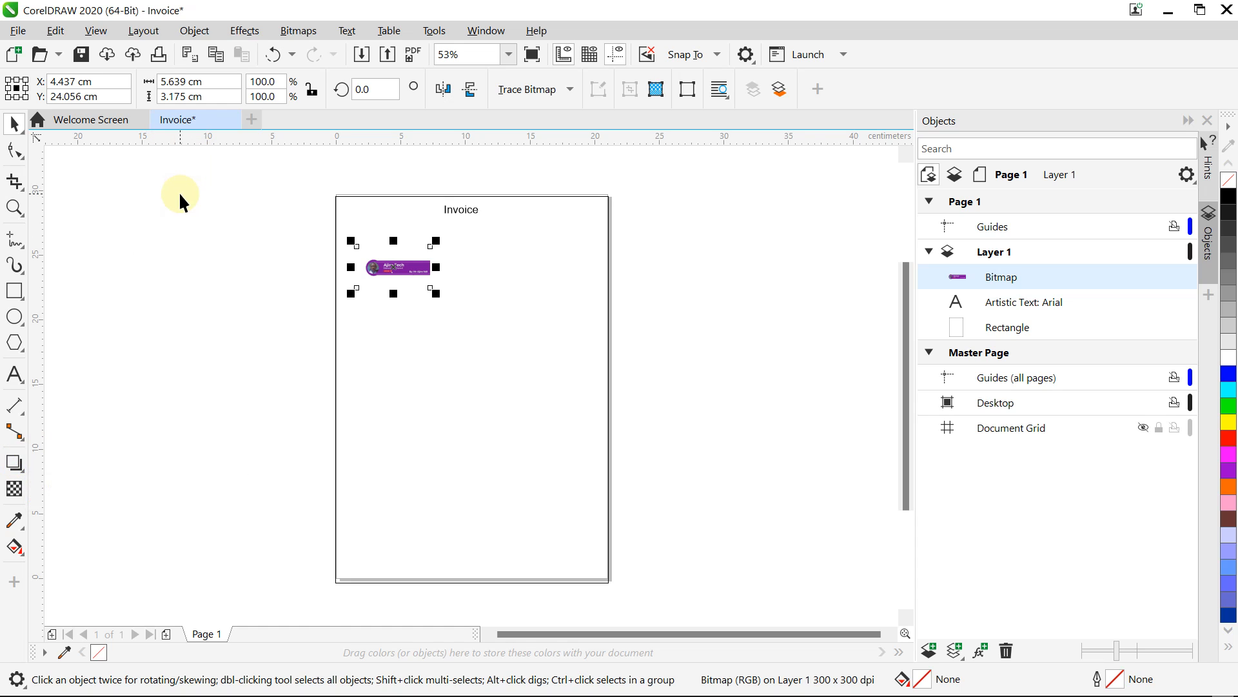
{"action": "left_click", "coordinate": [94, 31]}
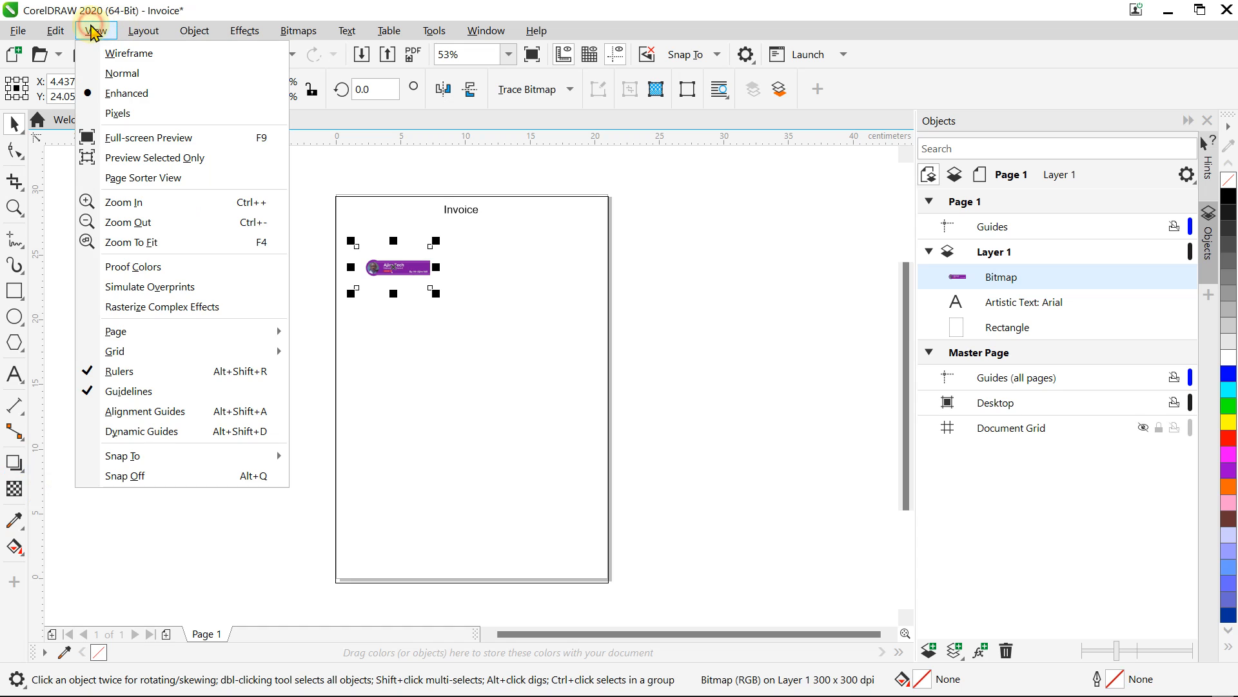
{"action": "left_click", "coordinate": [292, 375]}
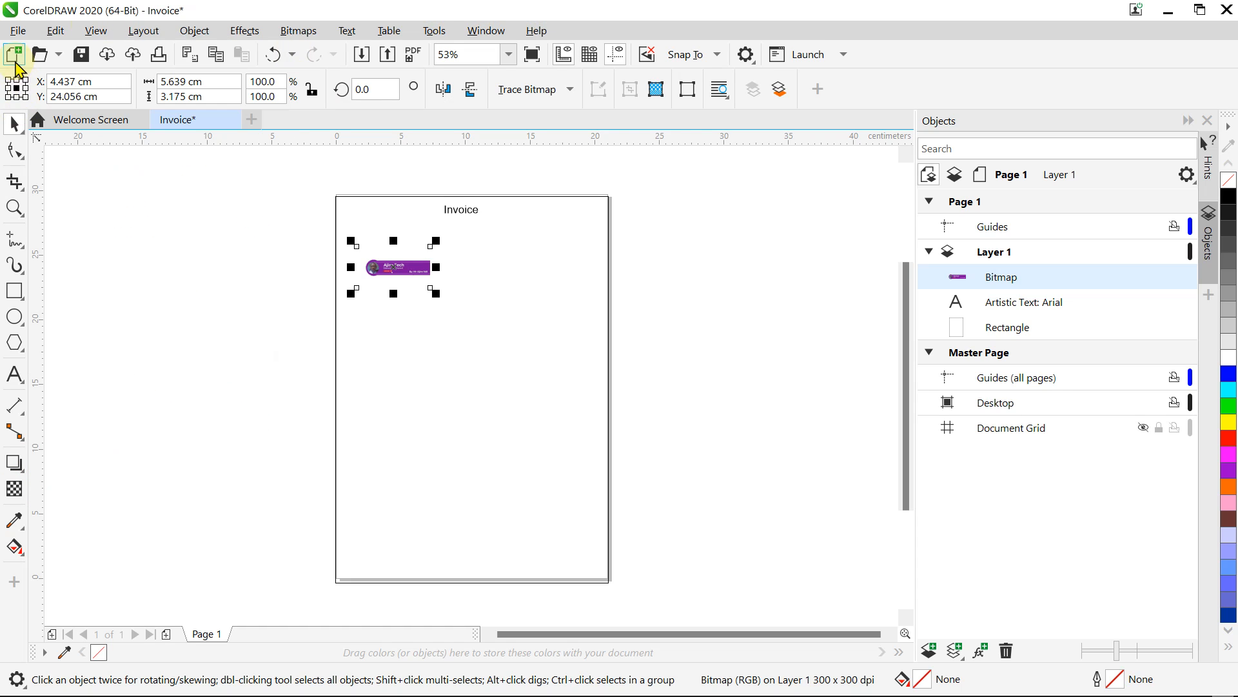
Step: Import WAECNECO Youtube Excel.png from Downloads, placing it over the page's top-left edge
{"action": "left_click", "coordinate": [17, 32]}
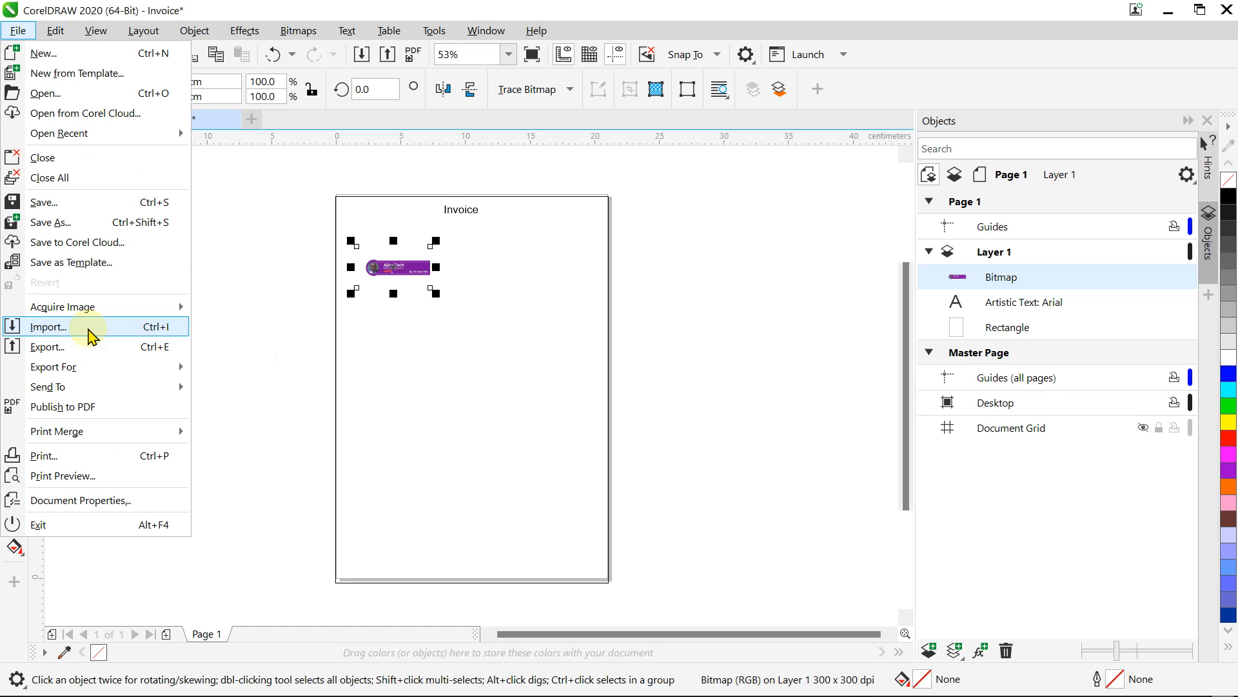
{"action": "left_click", "coordinate": [89, 333]}
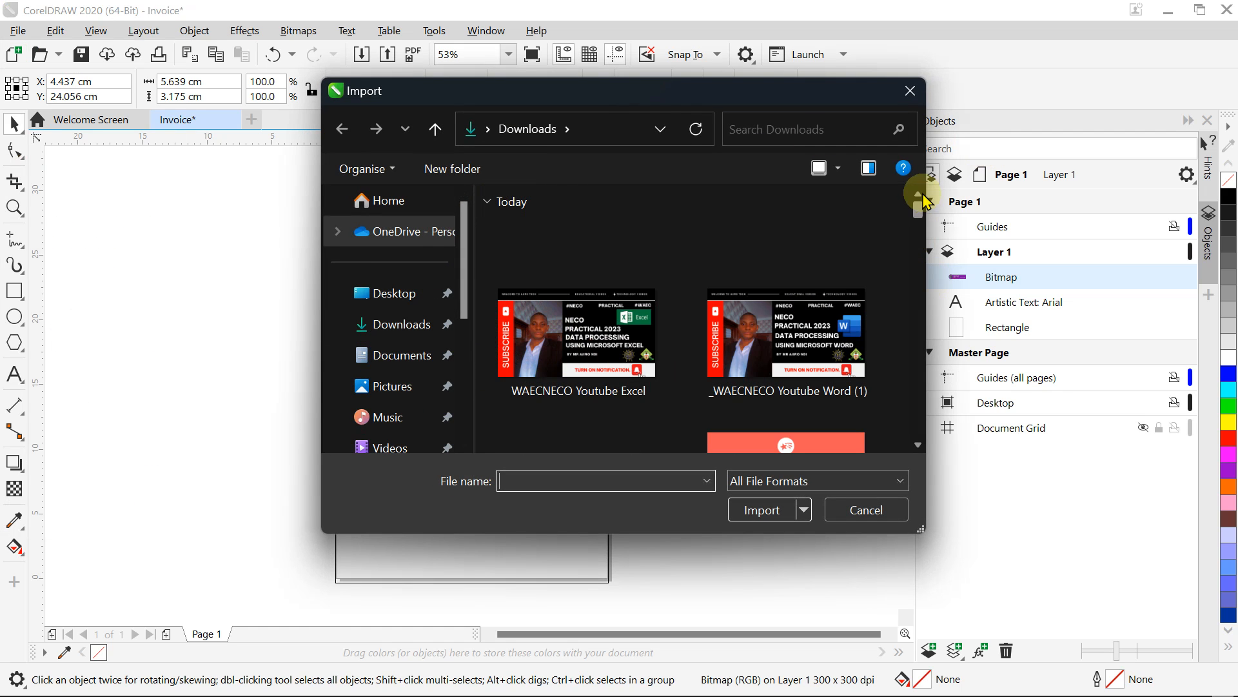
{"action": "left_click", "coordinate": [596, 336]}
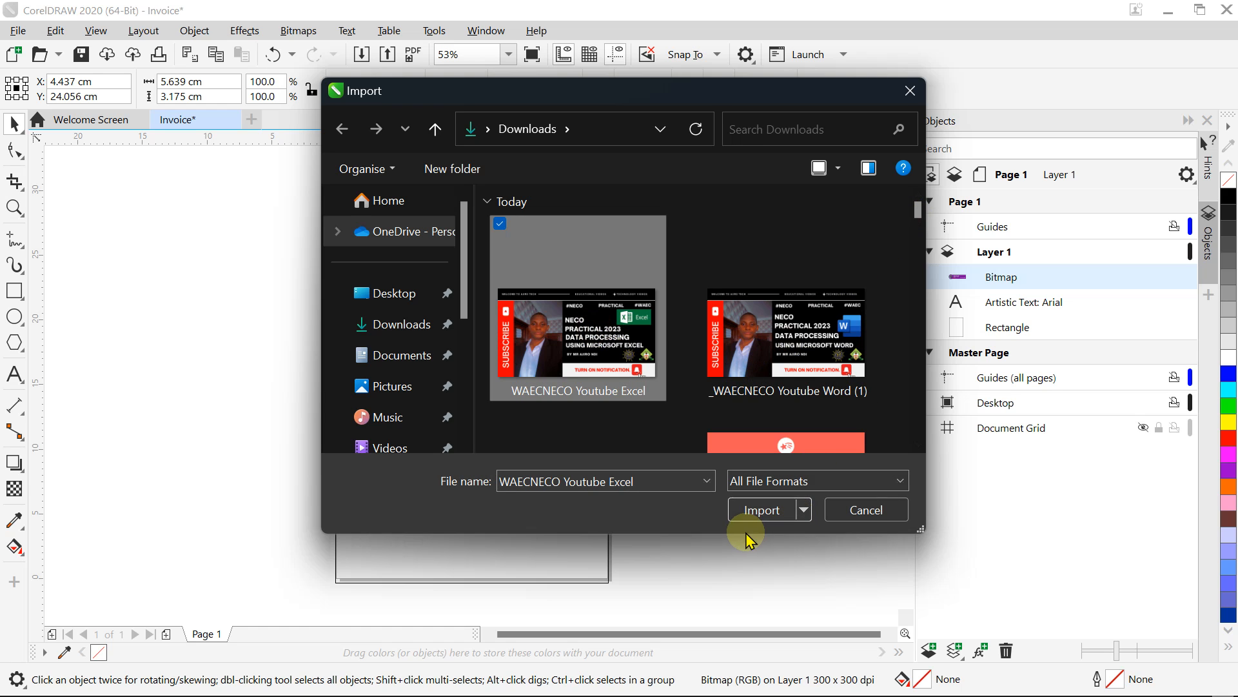
{"action": "left_click", "coordinate": [756, 510]}
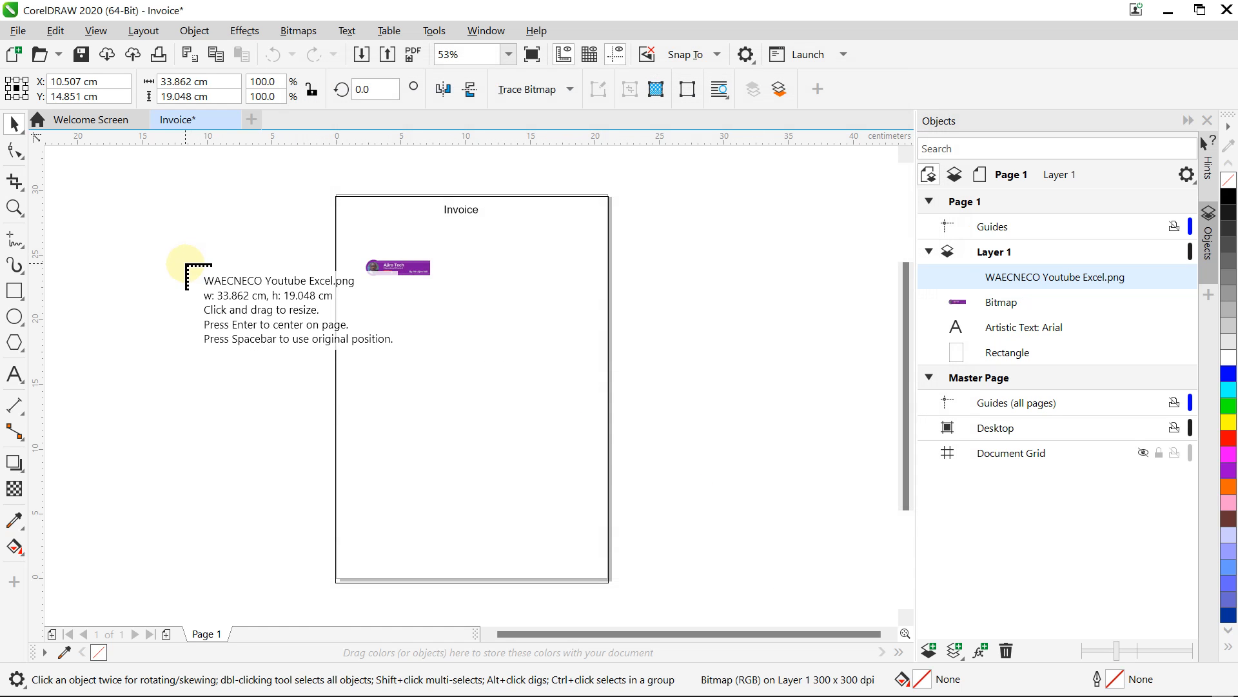
{"action": "left_click_drag", "start_coordinate": [185, 263], "coordinate": [416, 415]}
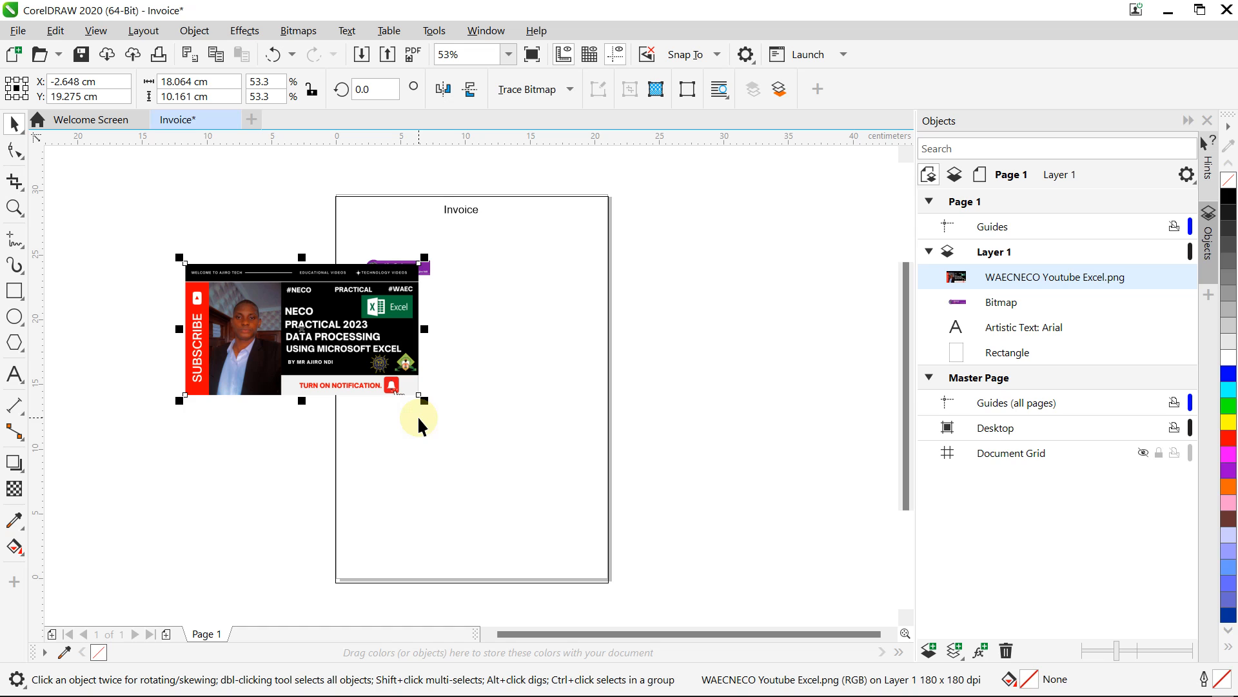
Step: Delete the imported WAECNECO picture and undo a trial height change to the purple logo
{"action": "left_click", "coordinate": [252, 342]}
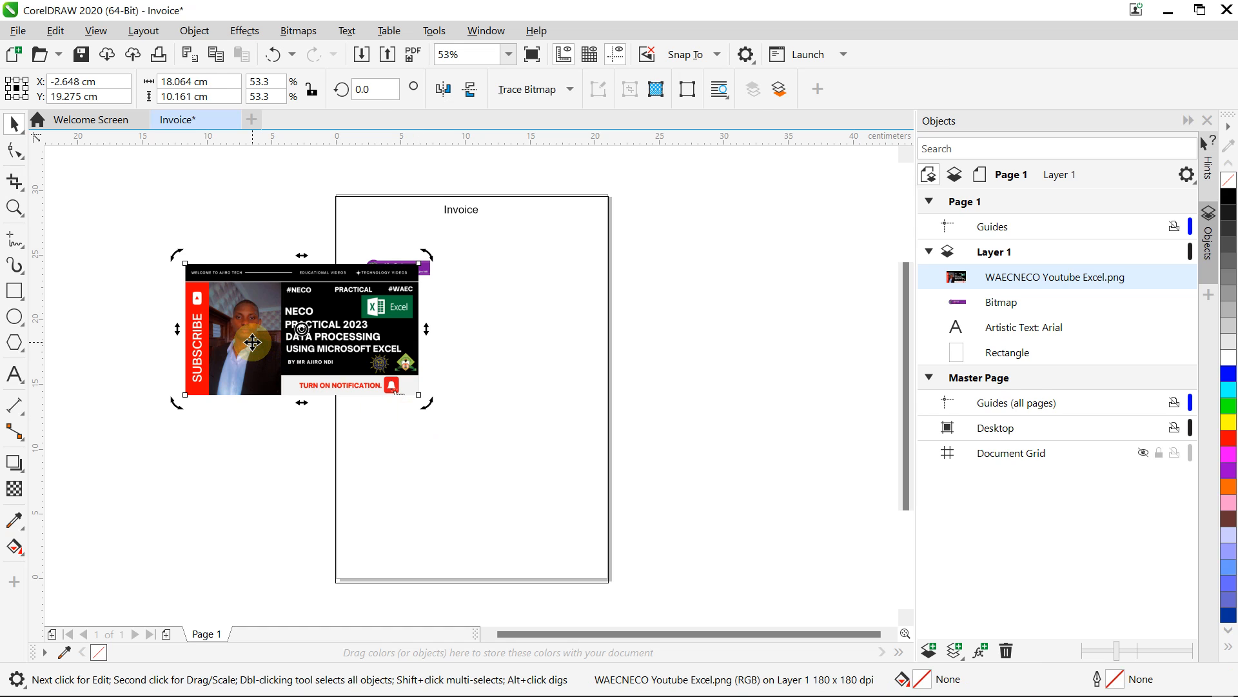
{"action": "key", "text": "Delete"}
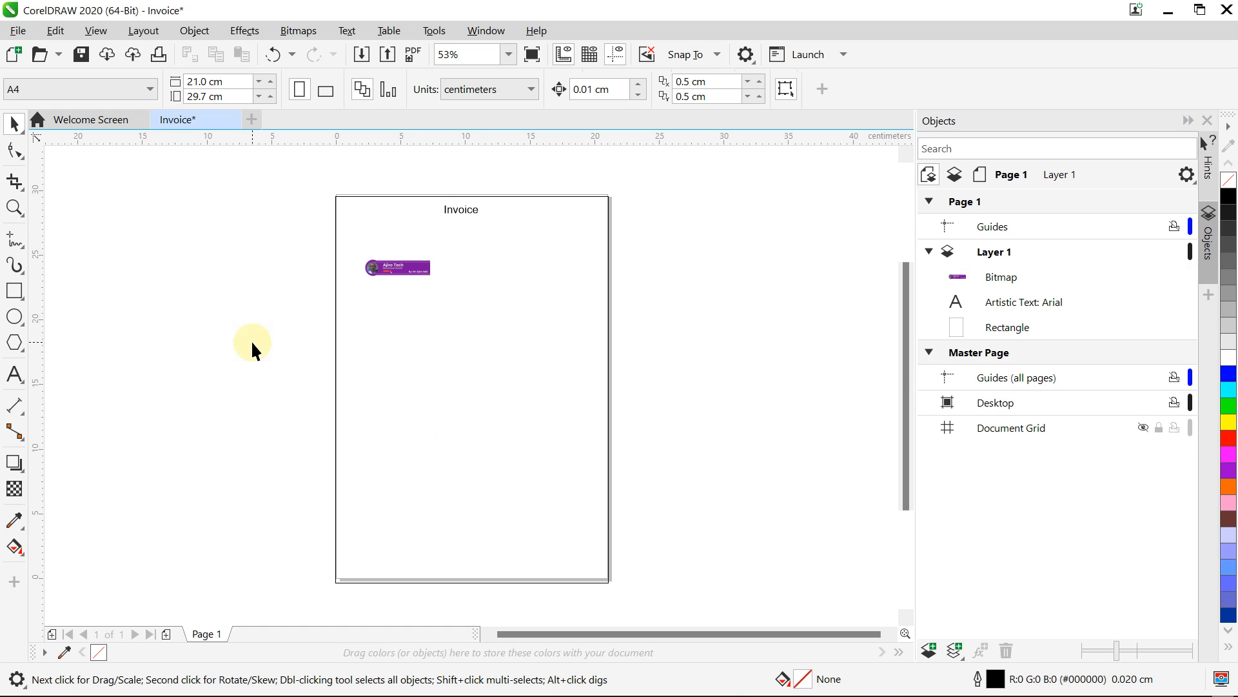
{"action": "left_click", "coordinate": [412, 263]}
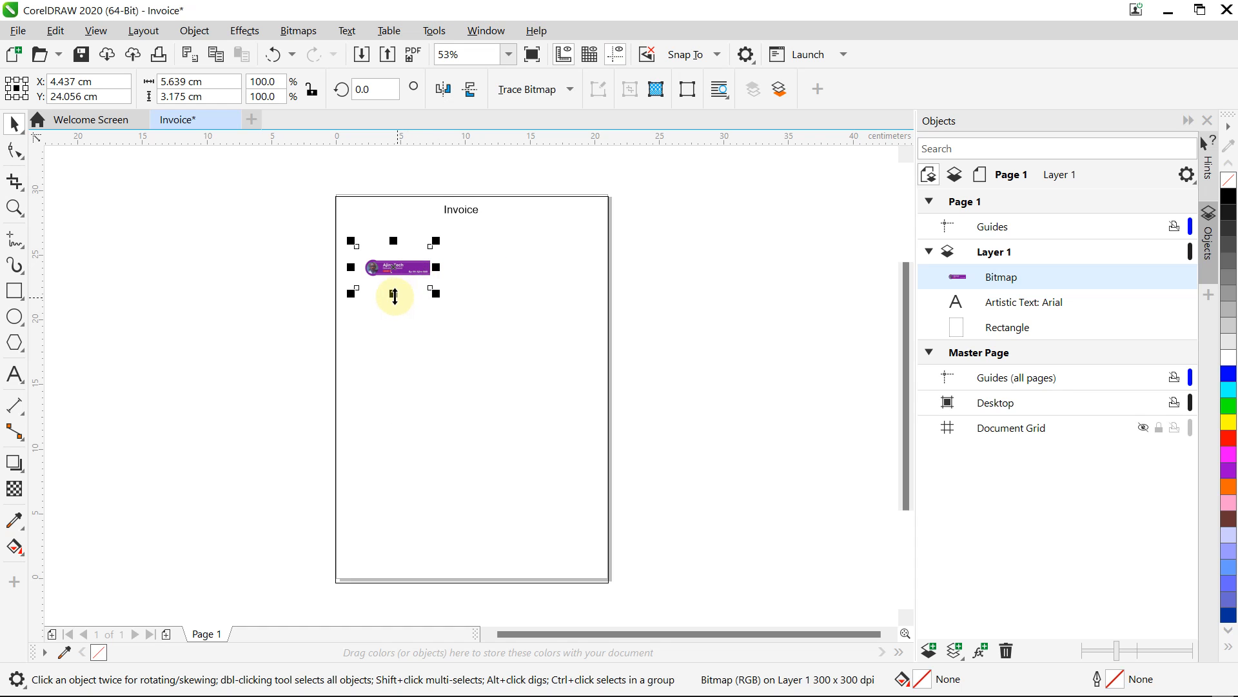
{"action": "left_click_drag", "start_coordinate": [392, 295], "coordinate": [392, 286]}
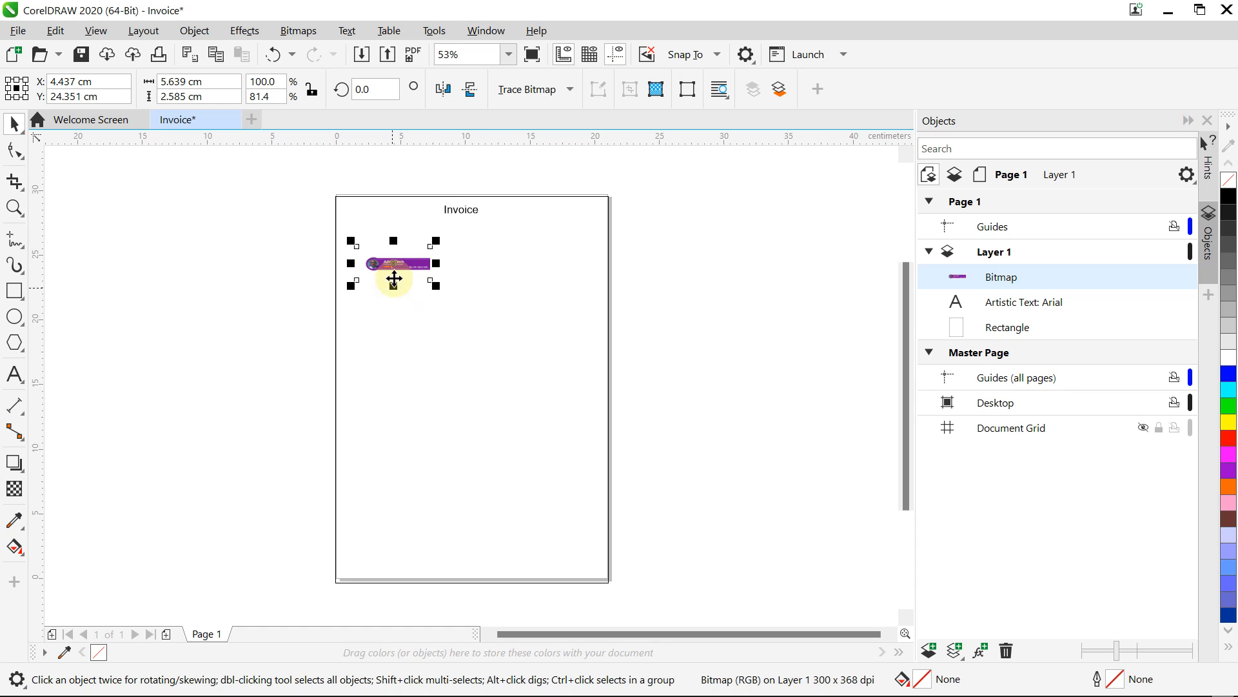
{"action": "key", "text": "ctrl+z"}
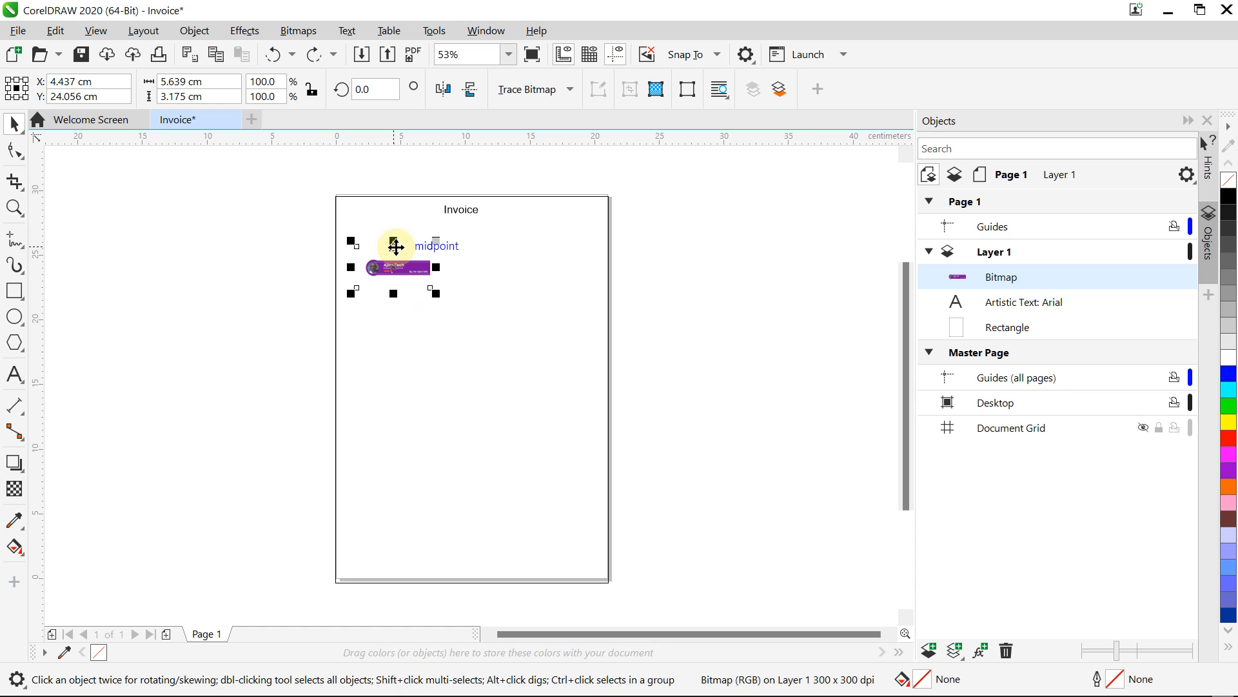
{"action": "left_click", "coordinate": [267, 249]}
{"action": "left_click", "coordinate": [415, 261]}
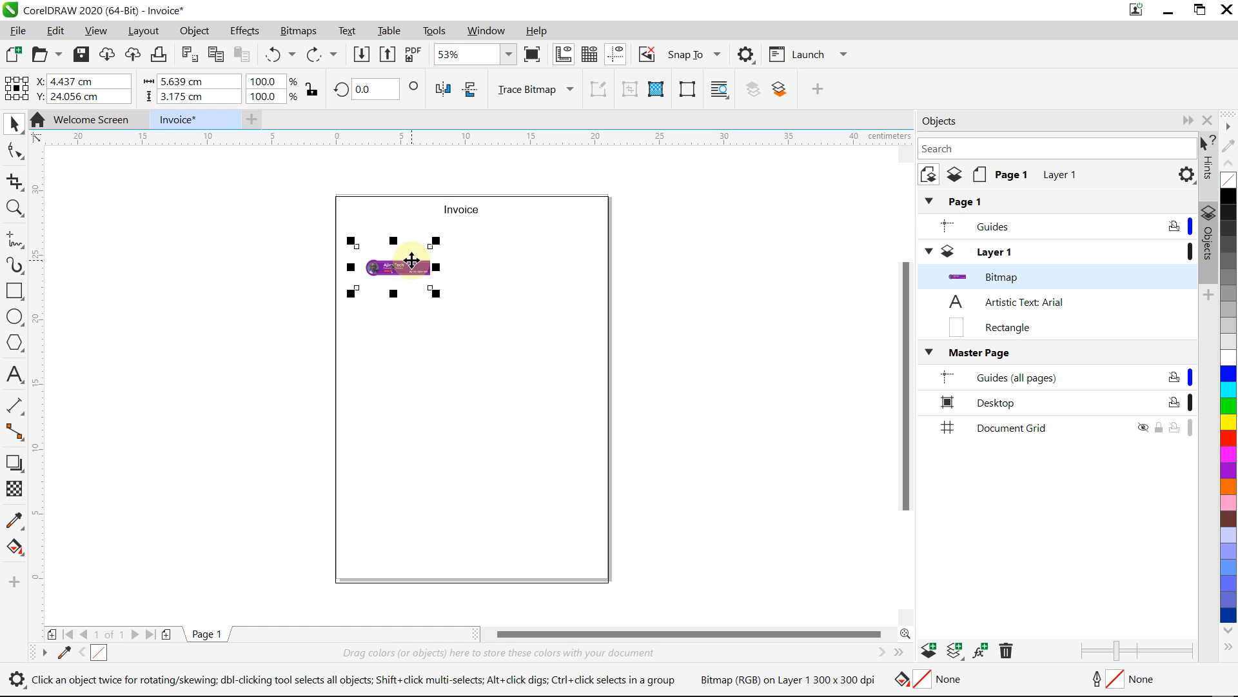
Step: Crop the purple logo bitmap to a tight box around its banner
{"action": "left_click", "coordinate": [16, 187]}
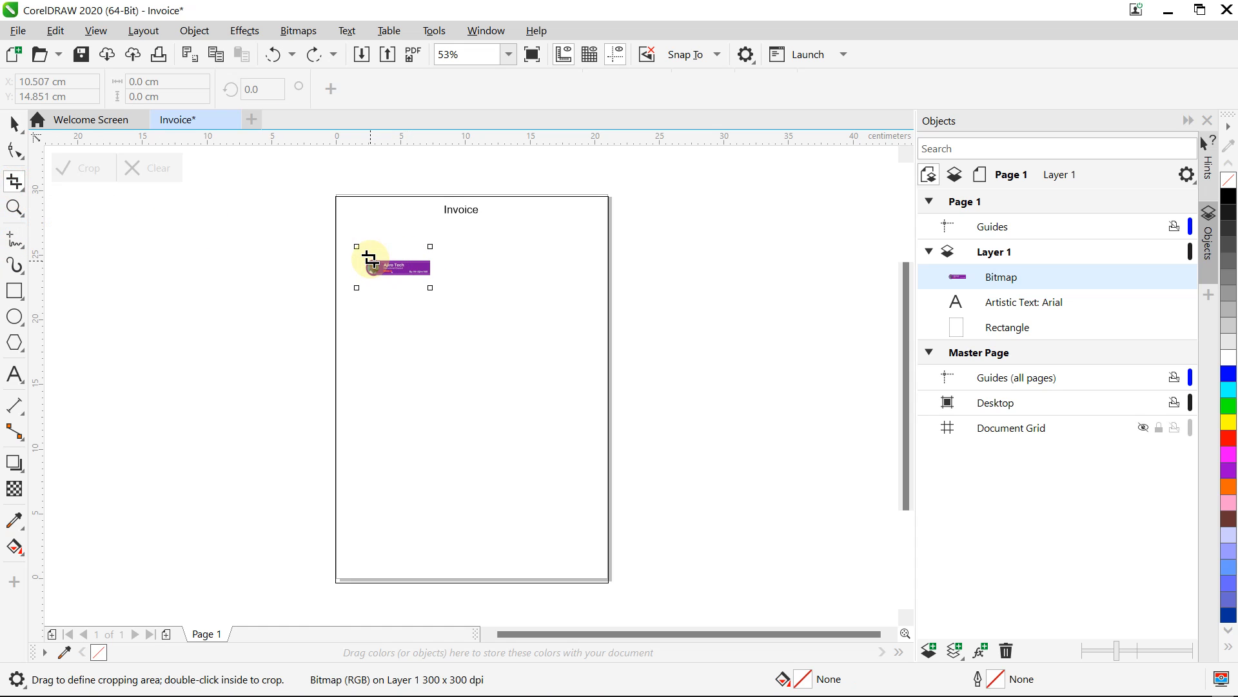
{"action": "left_click_drag", "start_coordinate": [361, 257], "coordinate": [433, 280]}
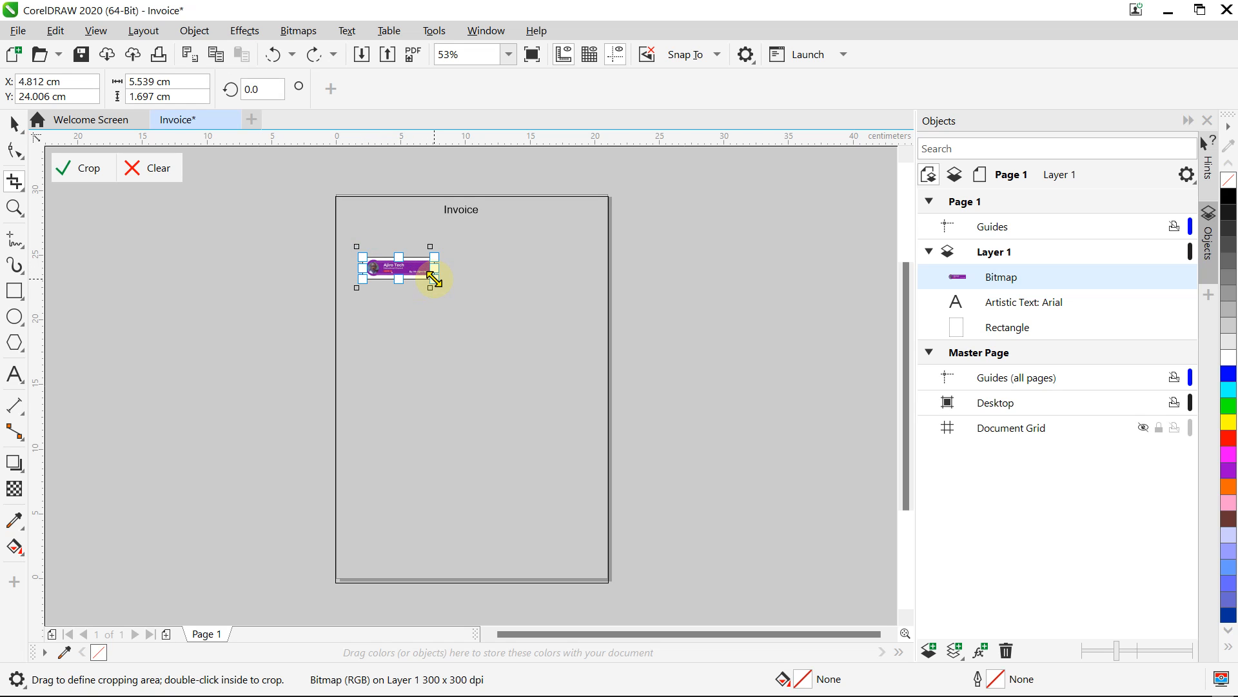
{"action": "left_click", "coordinate": [86, 169]}
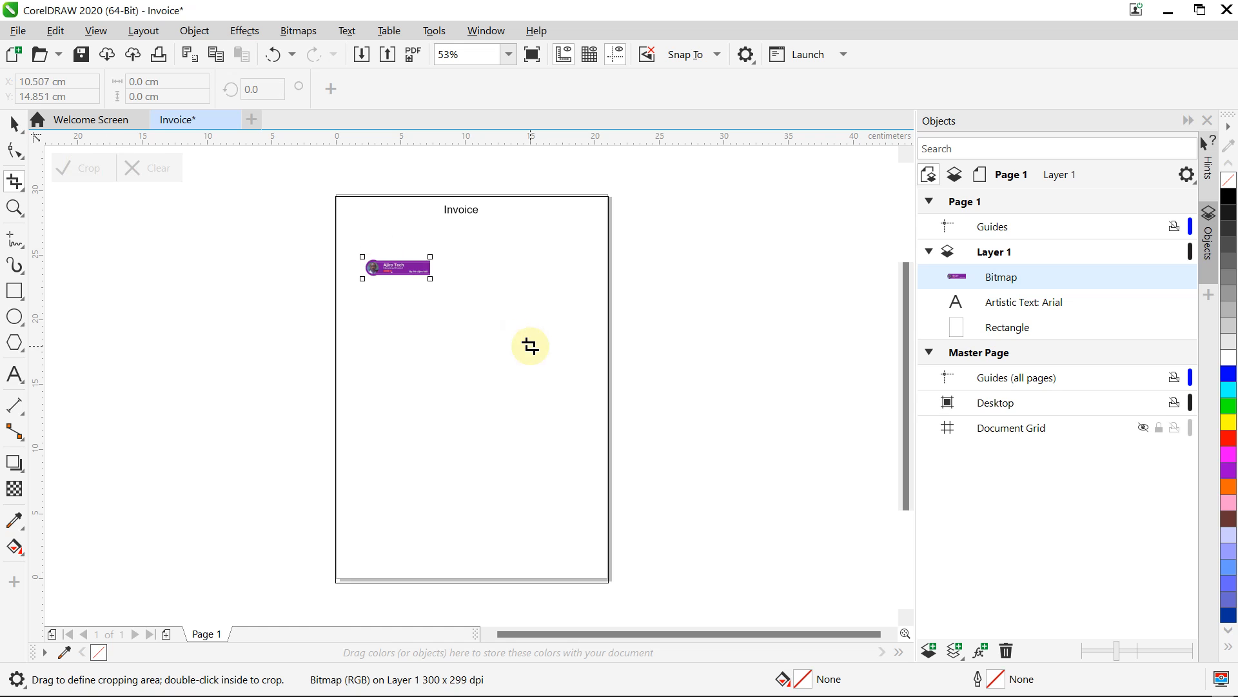
Step: Set the view zoom to 100% and scroll the page into position
{"action": "left_click", "coordinate": [509, 54]}
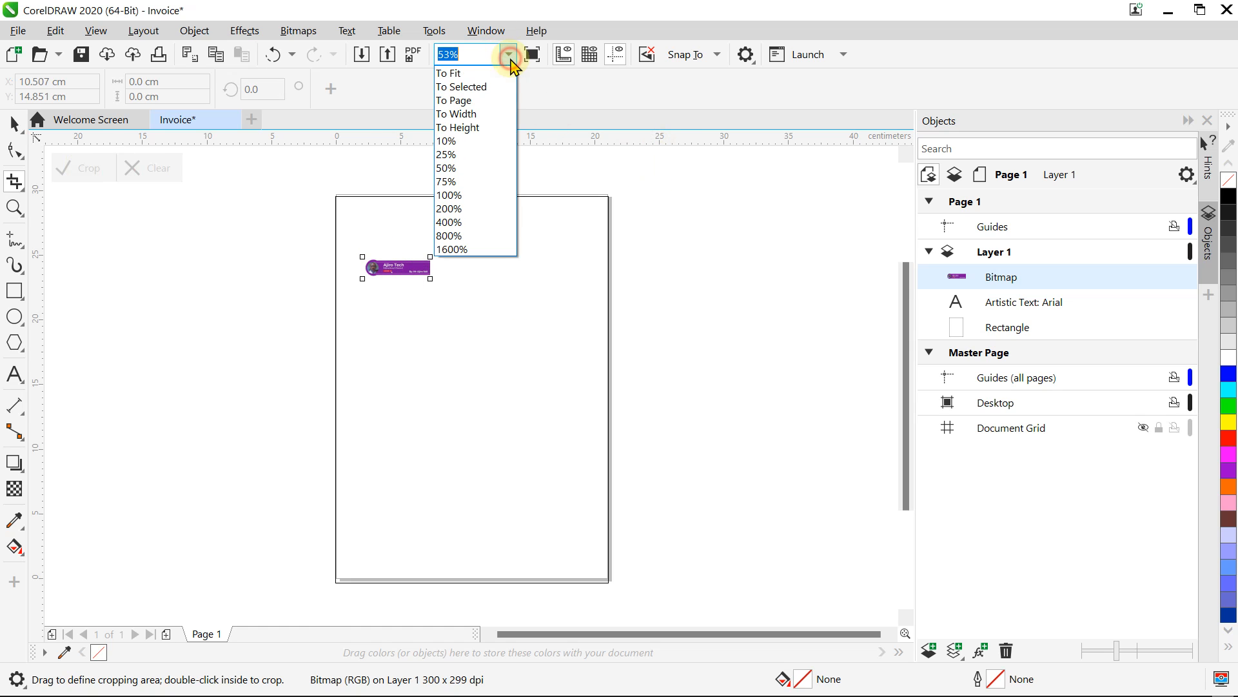
{"action": "left_click", "coordinate": [465, 195]}
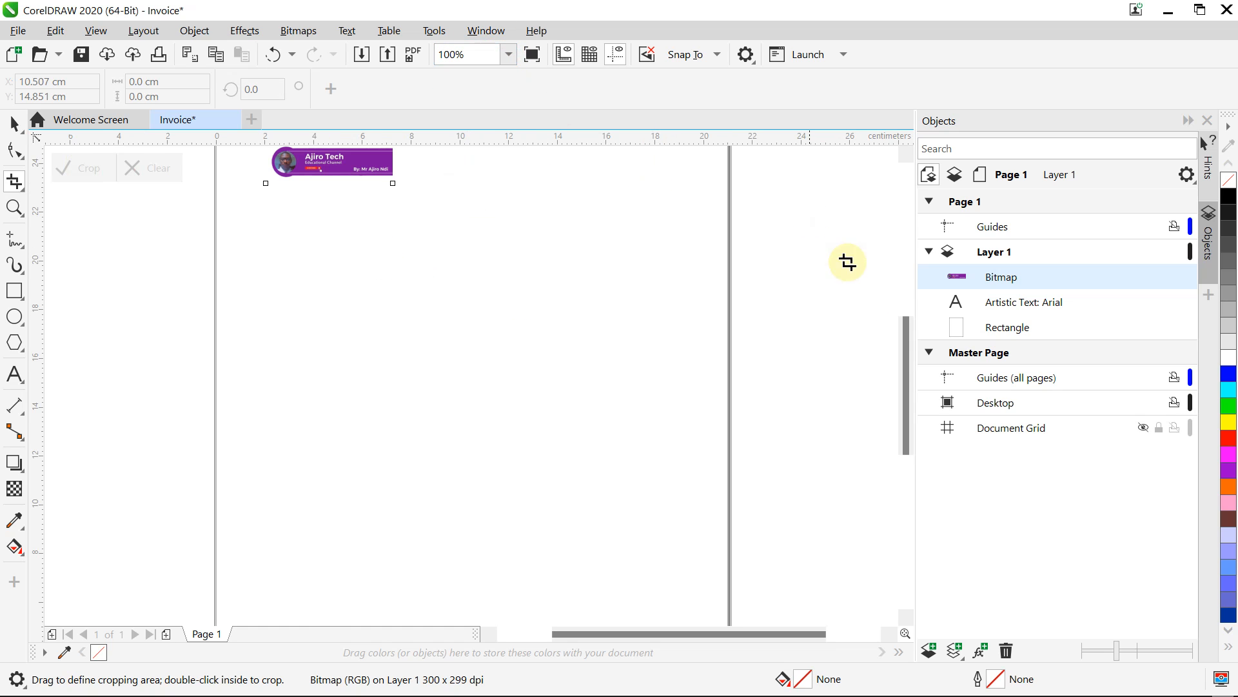
{"action": "left_click_drag", "start_coordinate": [910, 380], "coordinate": [909, 304]}
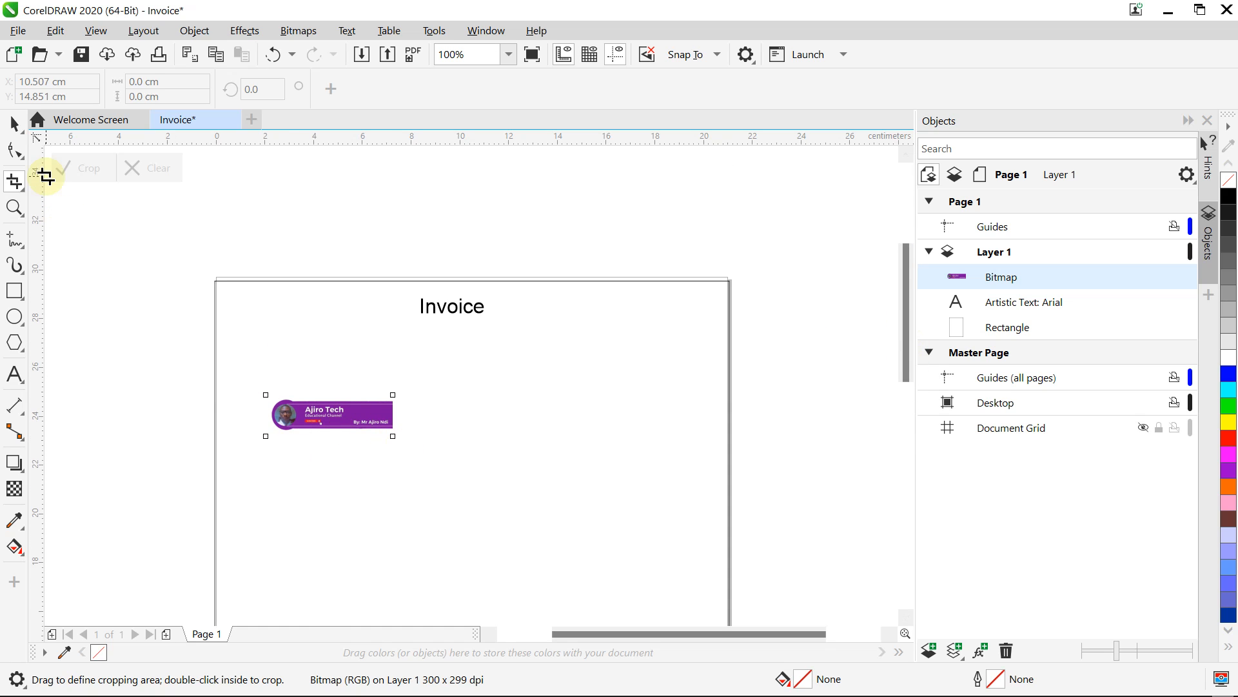
Step: Nudge the logo up and left to x 3.009 cm near the page's left edge
{"action": "left_click", "coordinate": [13, 122]}
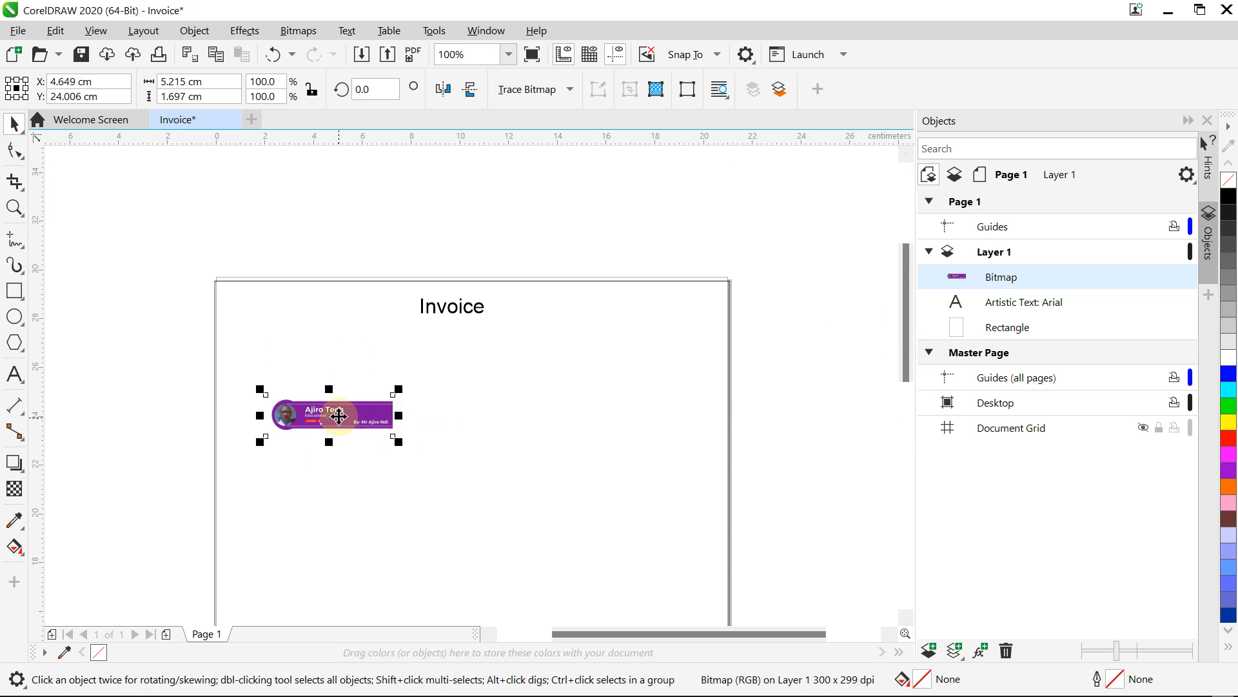
{"action": "left_click_drag", "start_coordinate": [335, 411], "coordinate": [304, 363]}
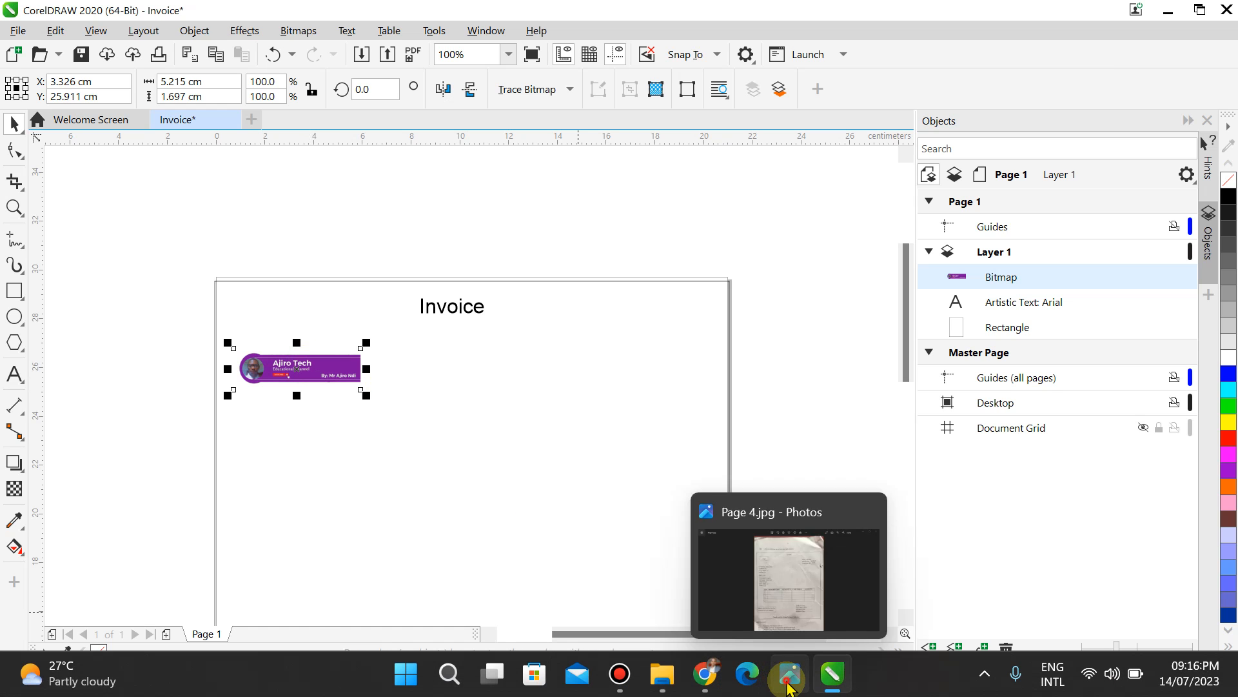
{"action": "left_click", "coordinate": [788, 684]}
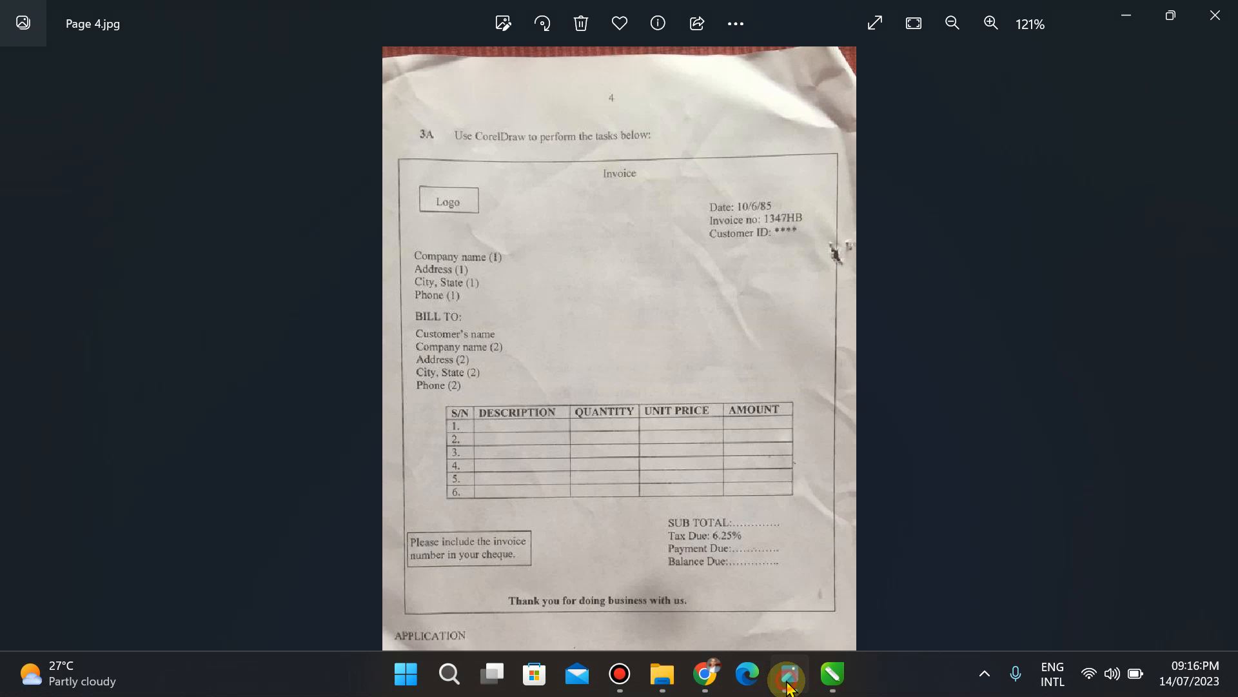
{"action": "left_click", "coordinate": [788, 683]}
{"action": "left_click", "coordinate": [288, 379]}
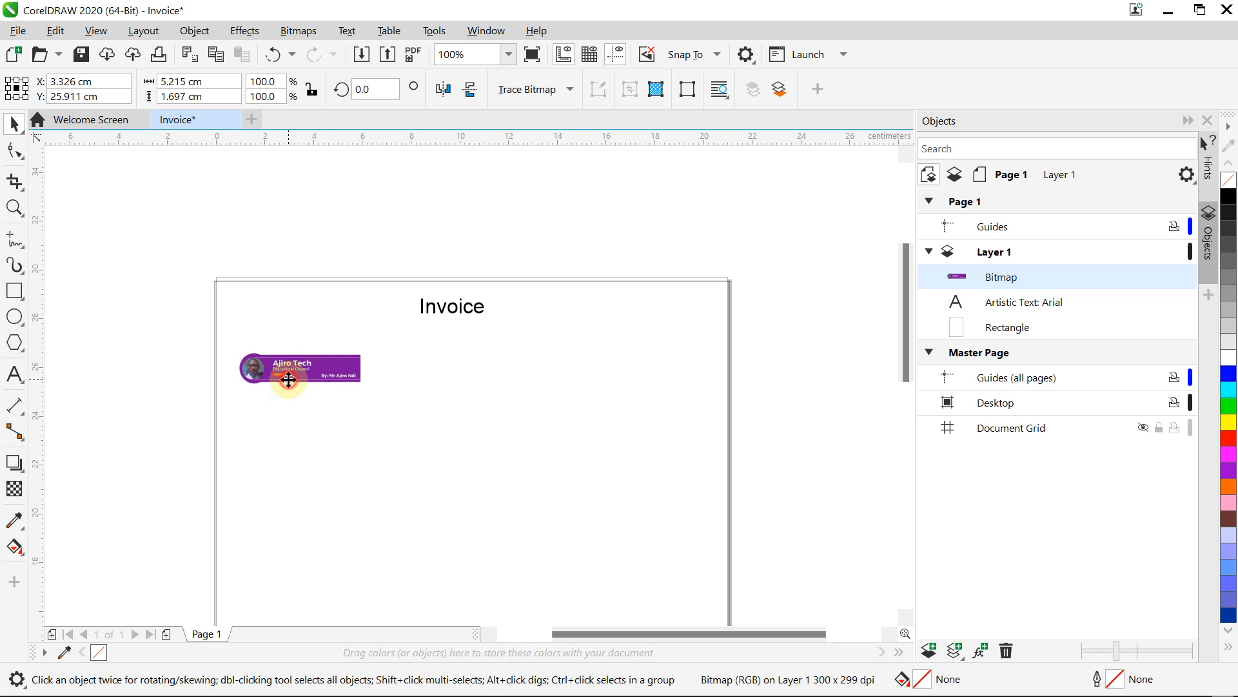
{"action": "left_click_drag", "start_coordinate": [288, 379], "coordinate": [280, 377]}
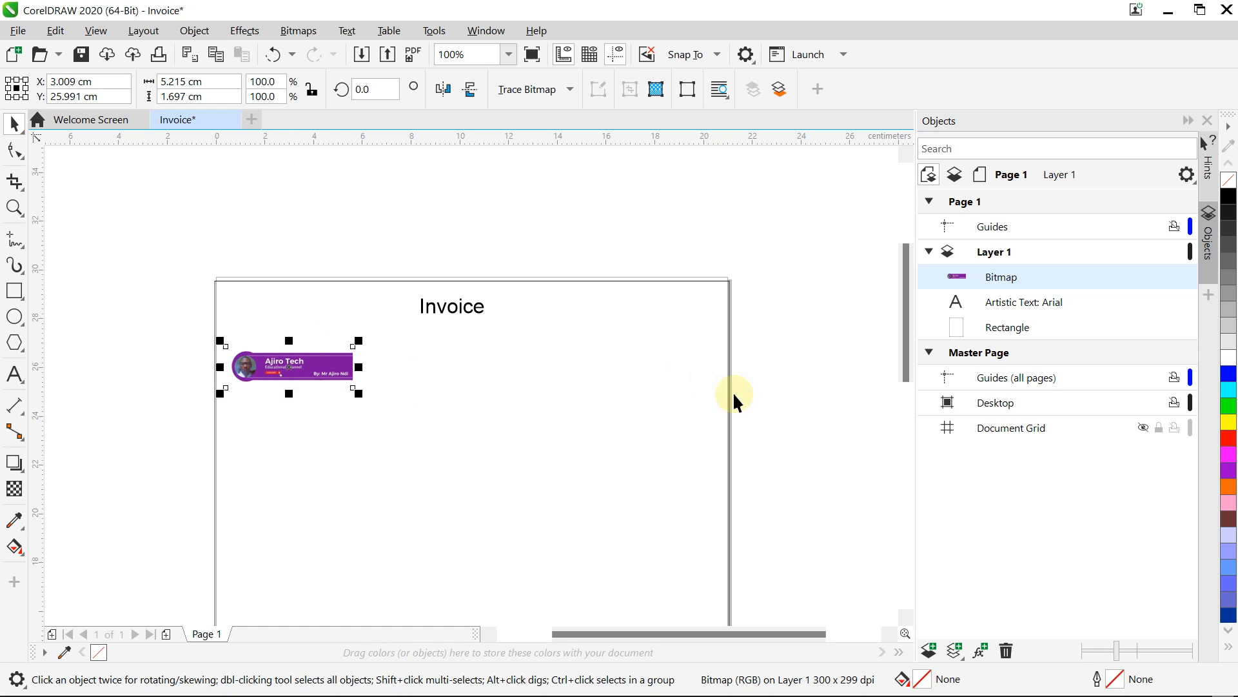
{"action": "left_click", "coordinate": [682, 95]}
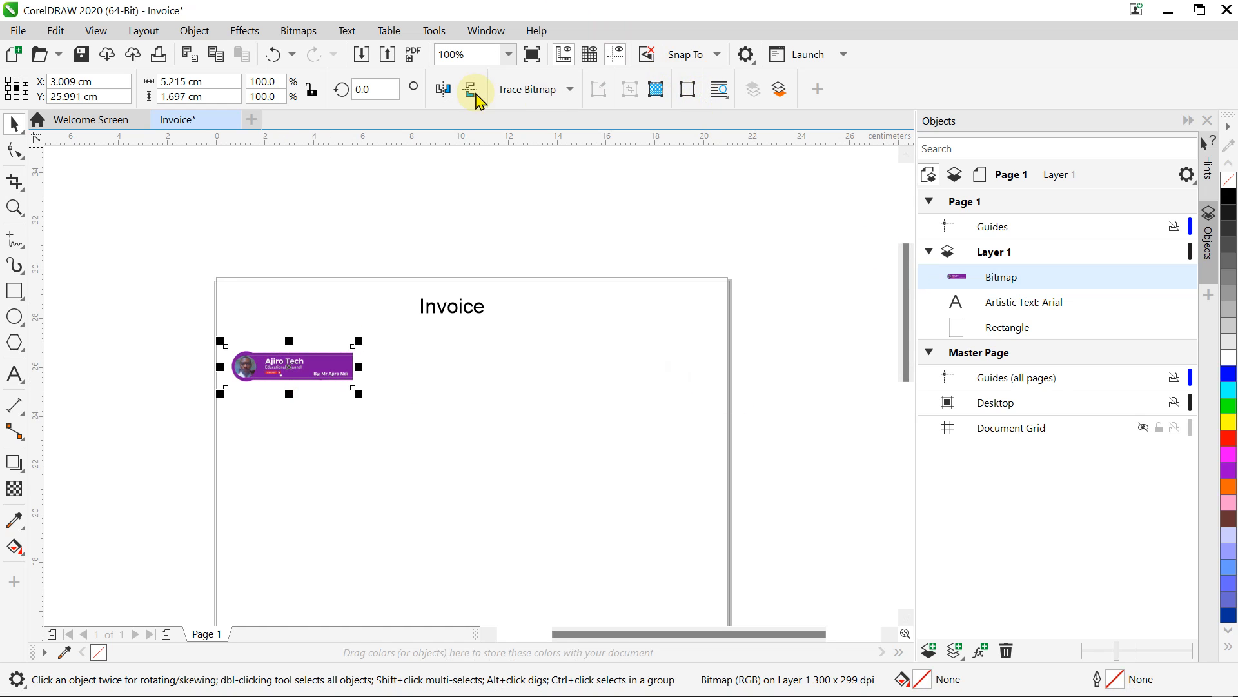
{"action": "left_click", "coordinate": [508, 55]}
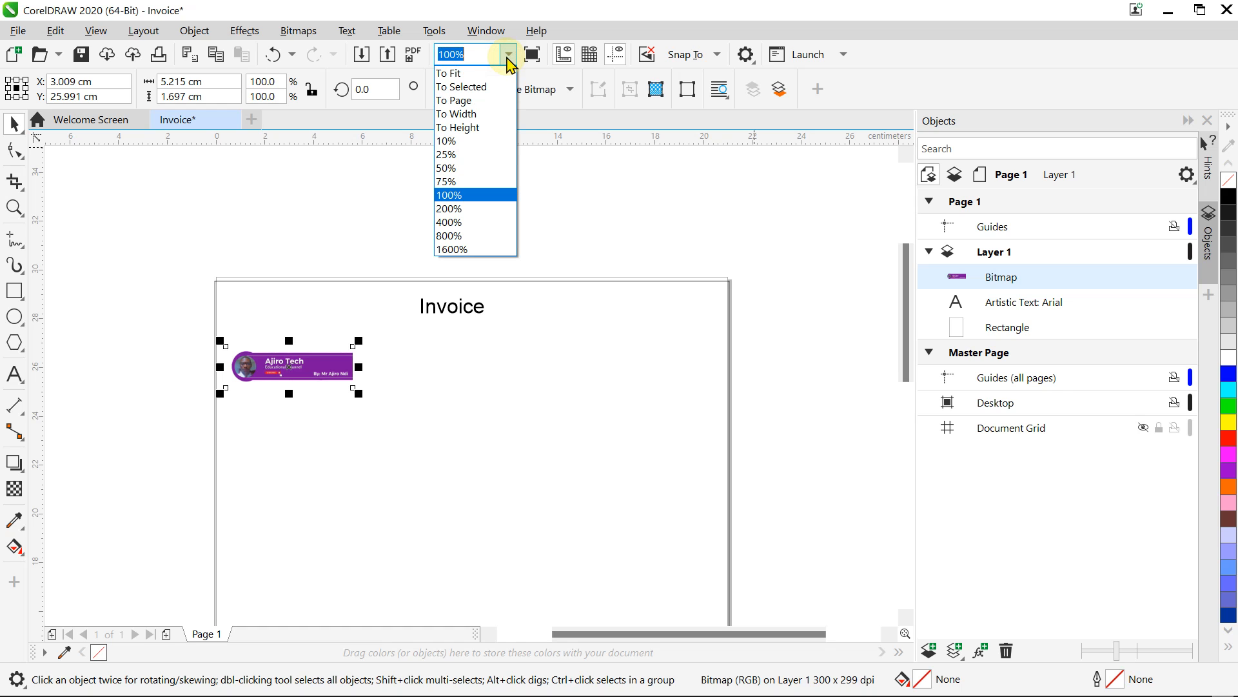
Step: Zoom the page to 200% and close the Objects docker, then compare with the reference photo
{"action": "left_click", "coordinate": [451, 208]}
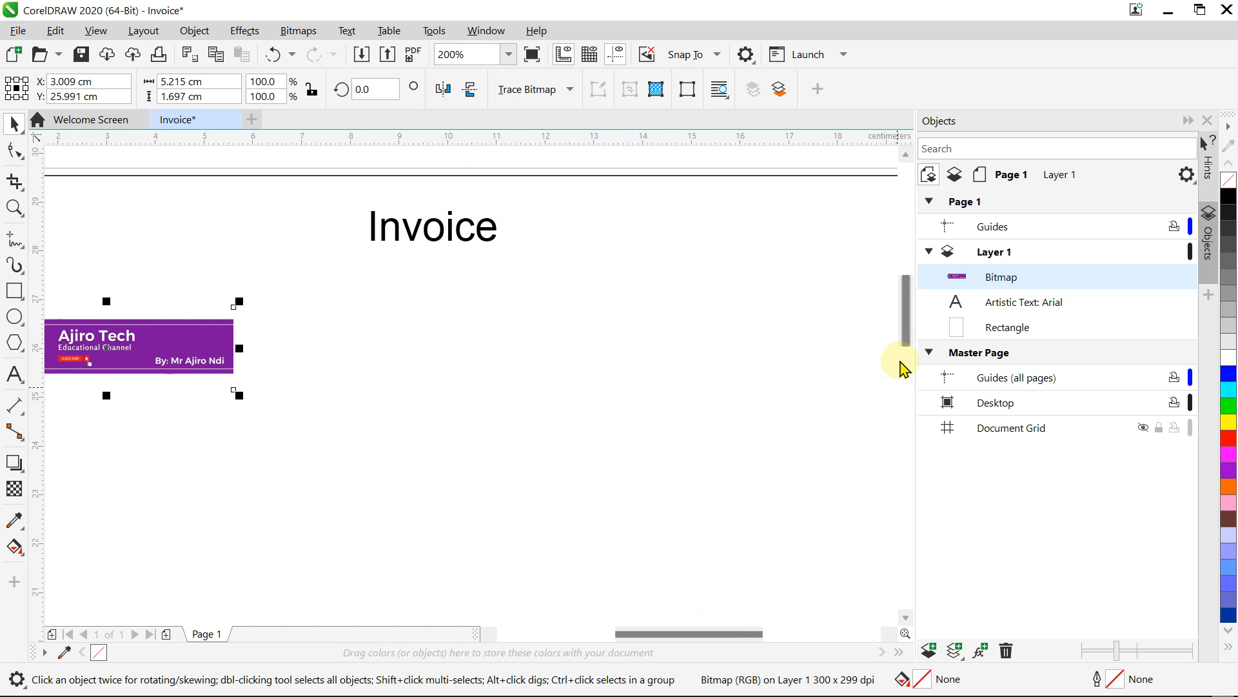
{"action": "left_click", "coordinate": [1207, 121]}
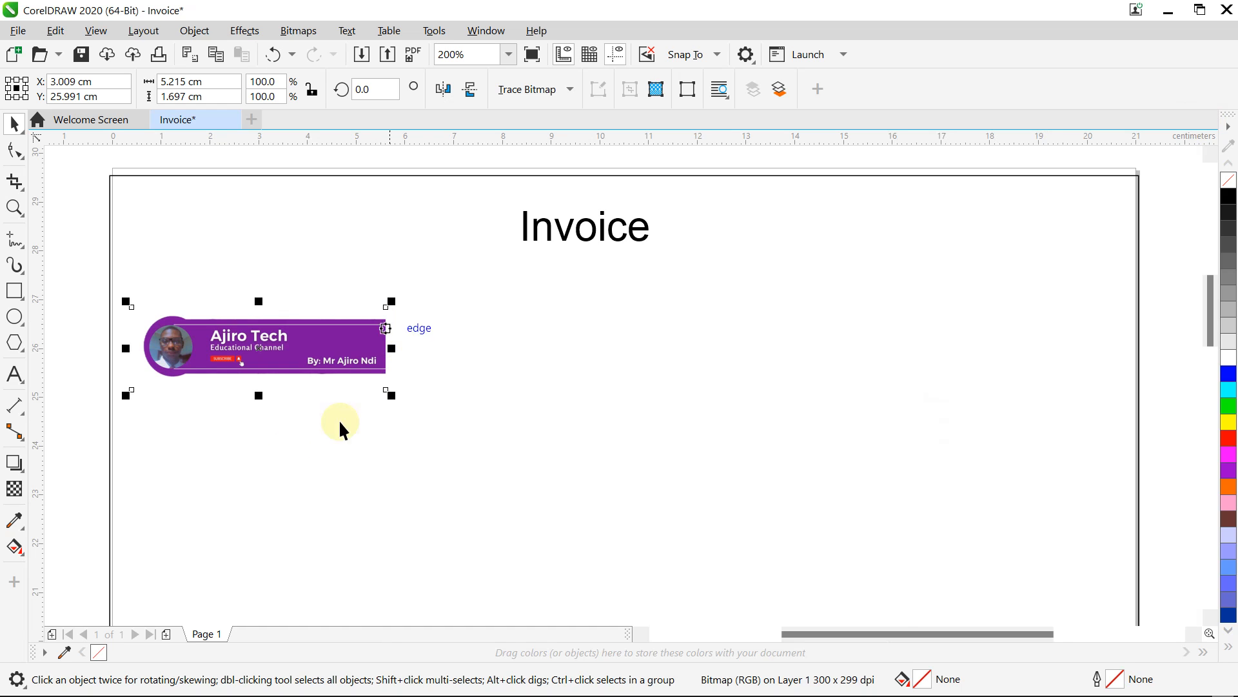
{"action": "mouse_move", "coordinate": [827, 687]}
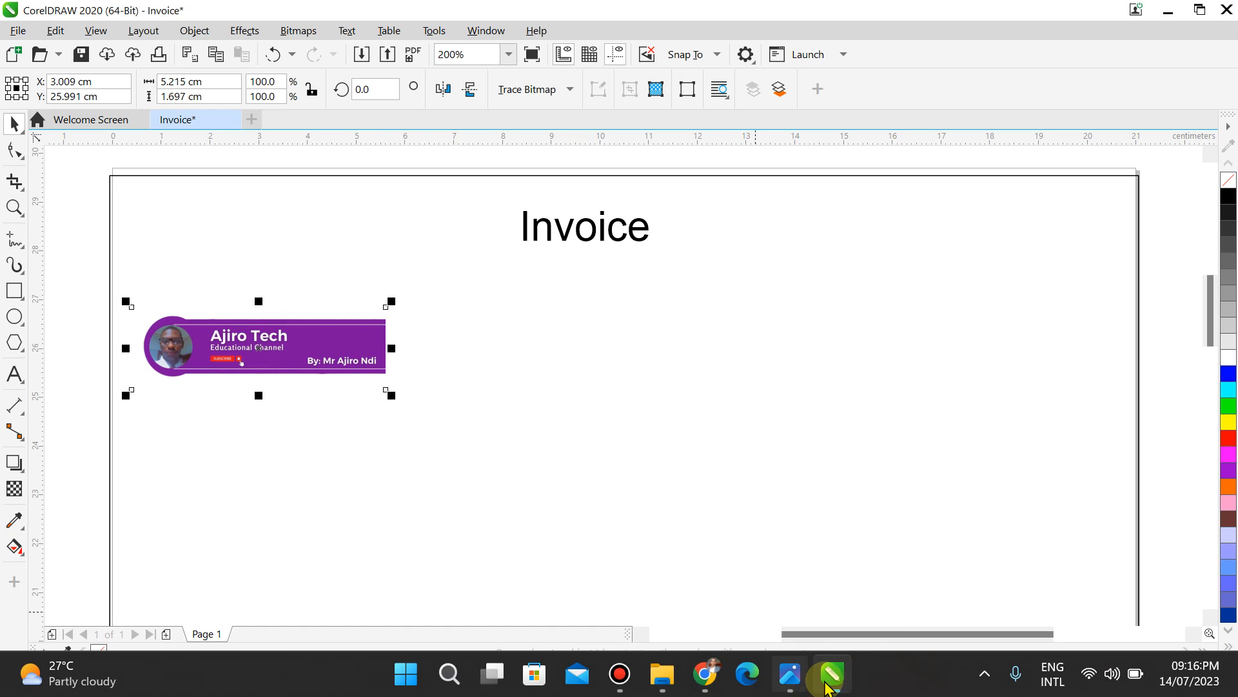
{"action": "left_click", "coordinate": [787, 683]}
{"action": "left_click", "coordinate": [785, 685]}
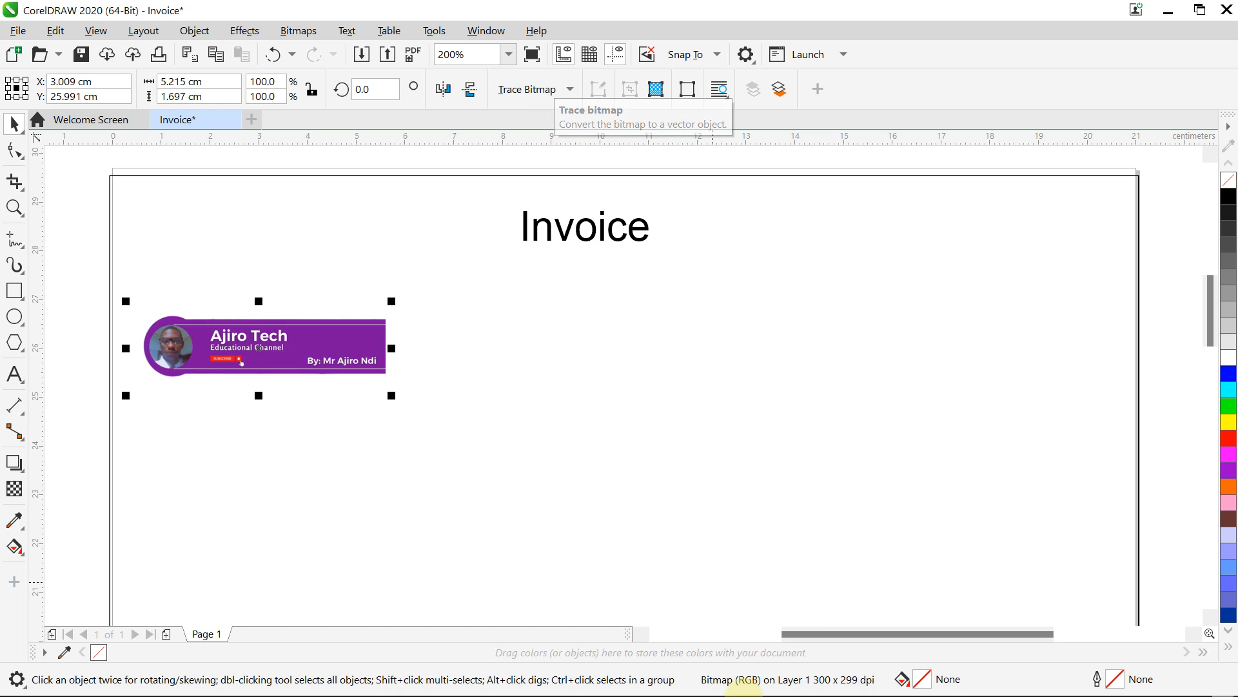
{"action": "left_click", "coordinate": [788, 687]}
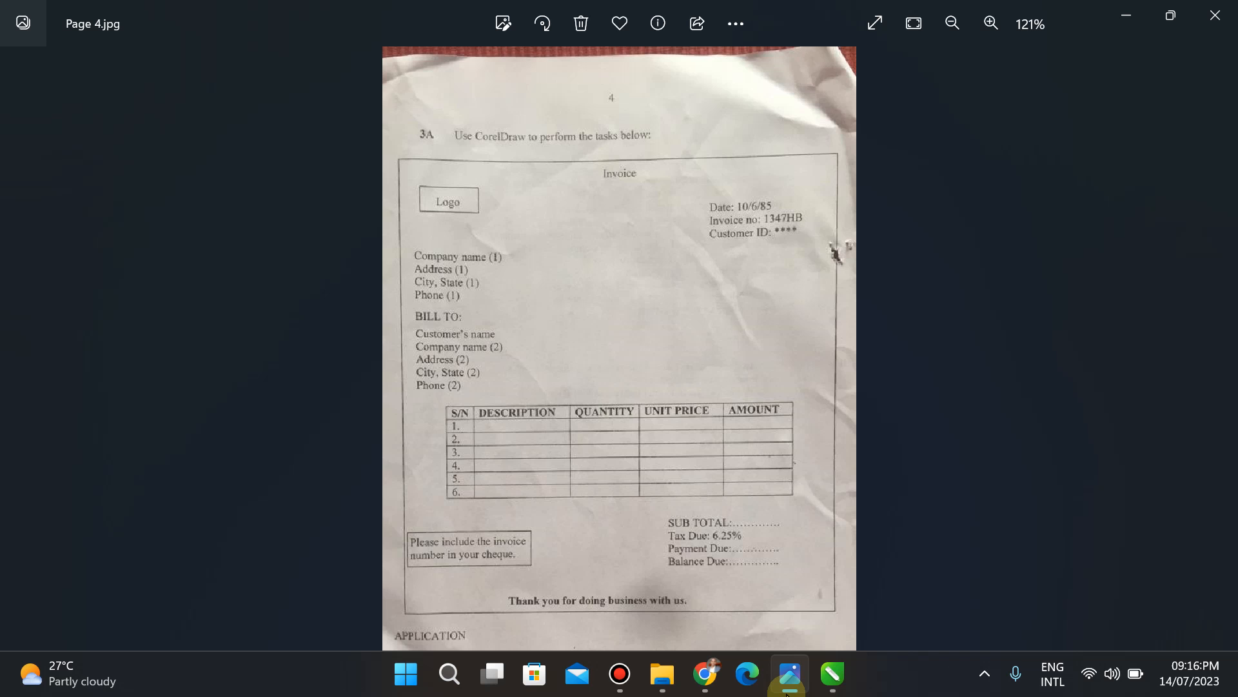
{"action": "left_click", "coordinate": [832, 674]}
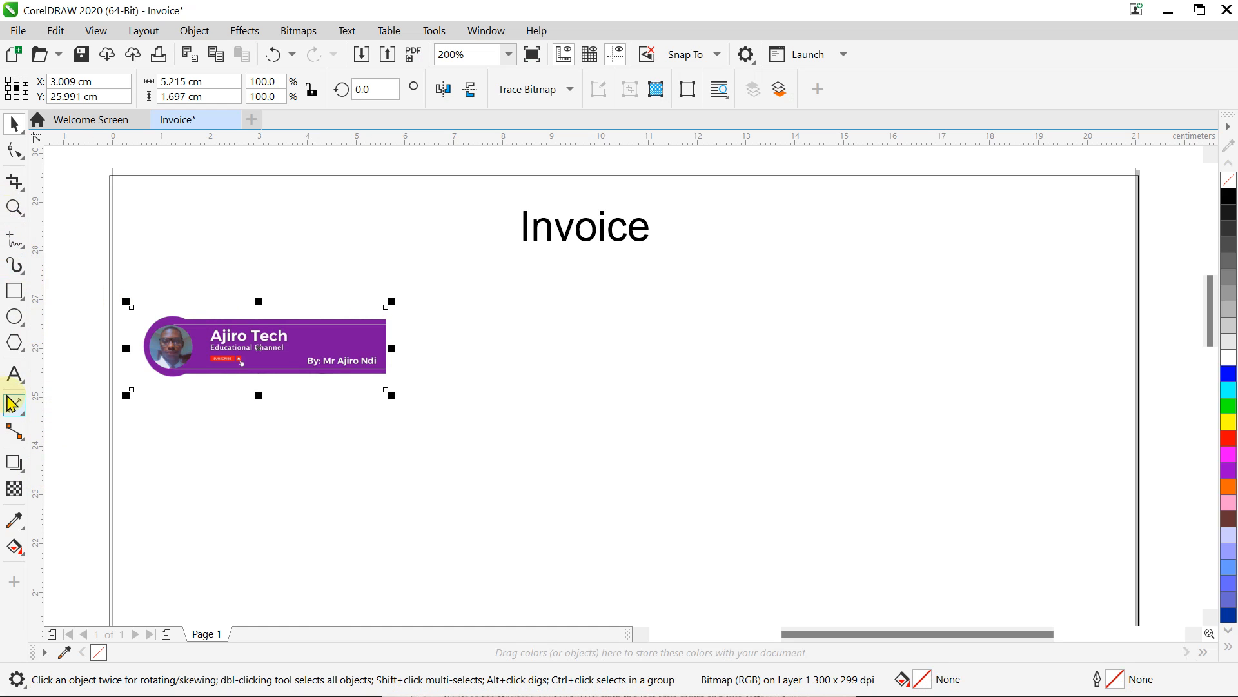
Step: Start a text block right of the logo reading 'Date:10/6/85'
{"action": "left_click", "coordinate": [14, 374]}
{"action": "left_click", "coordinate": [678, 372]}
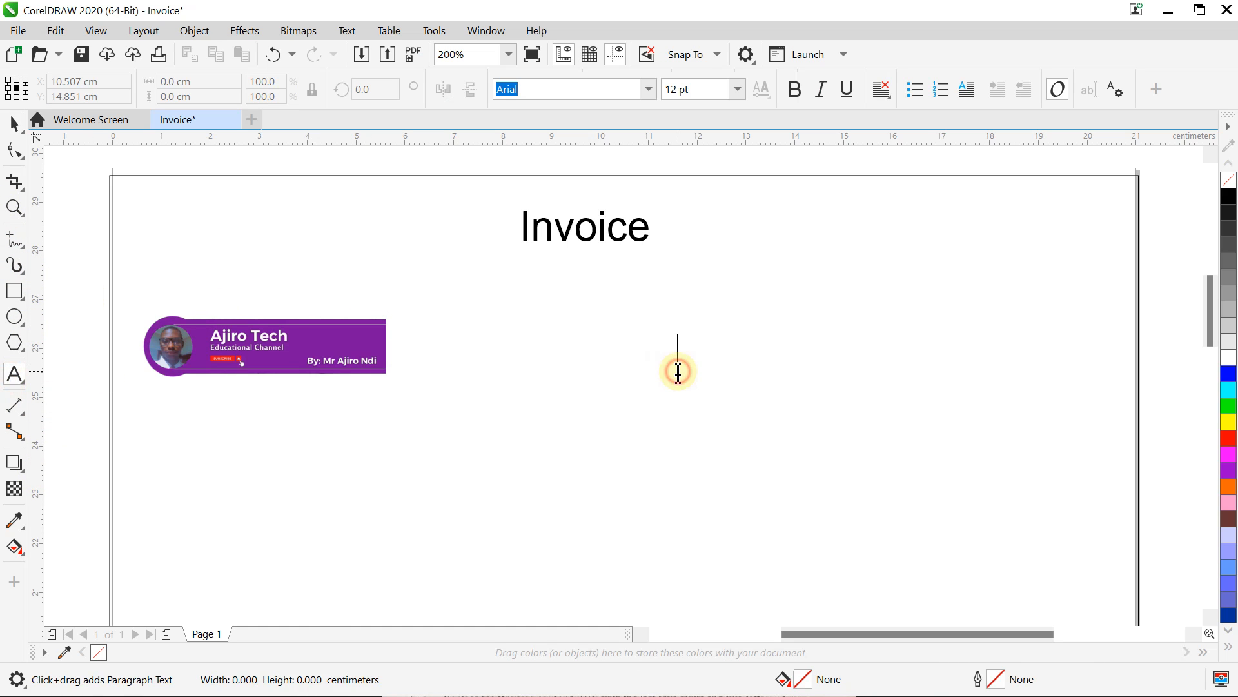
{"action": "type", "text": "Date:"}
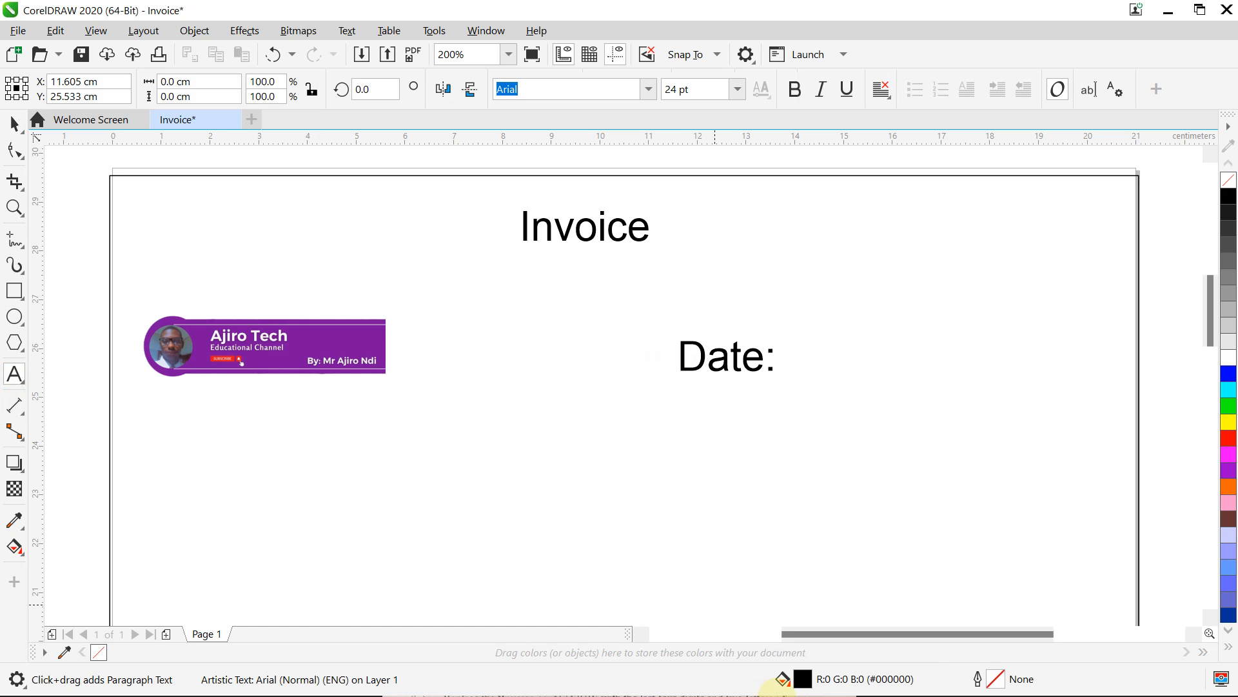
{"action": "key", "text": "ctrl+space"}
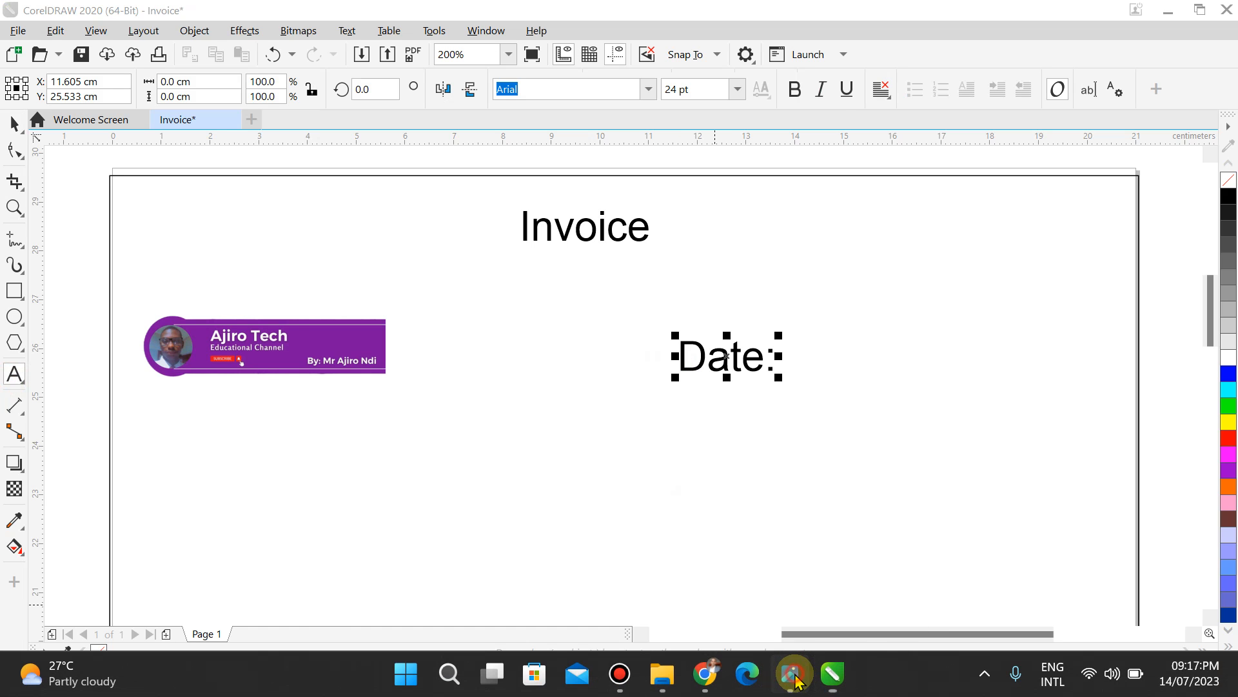
{"action": "left_click", "coordinate": [792, 674]}
{"action": "left_click", "coordinate": [797, 679]}
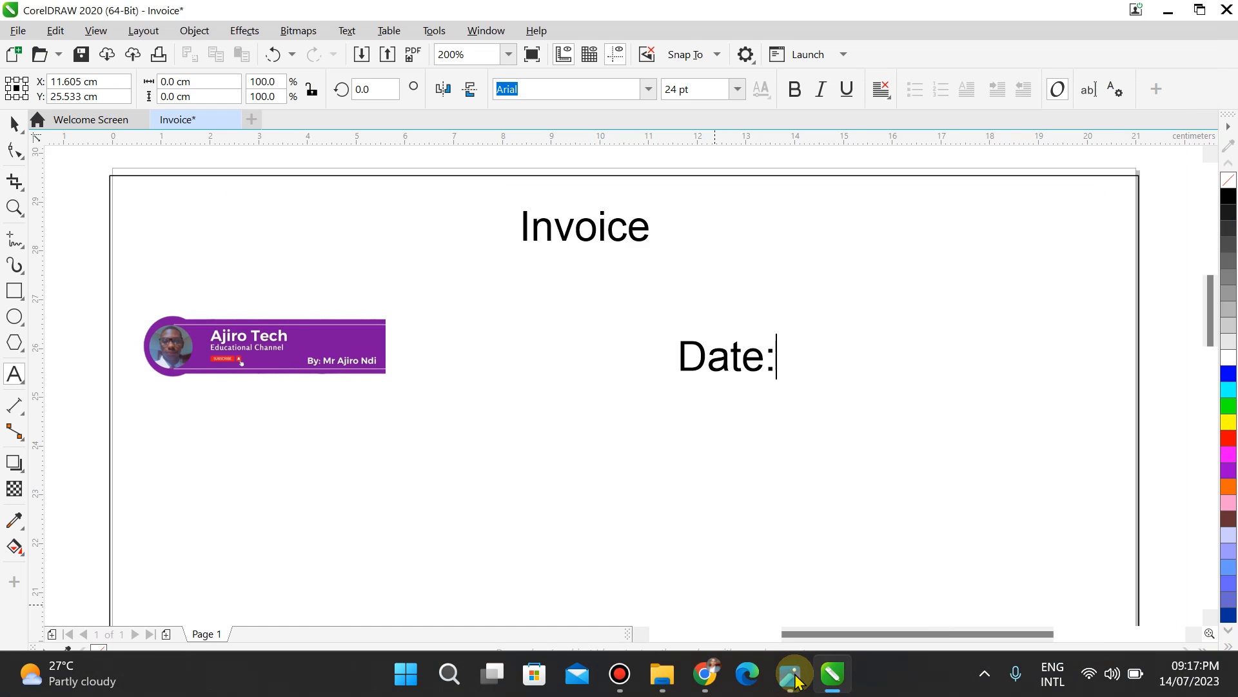
{"action": "type", "text": "10/"}
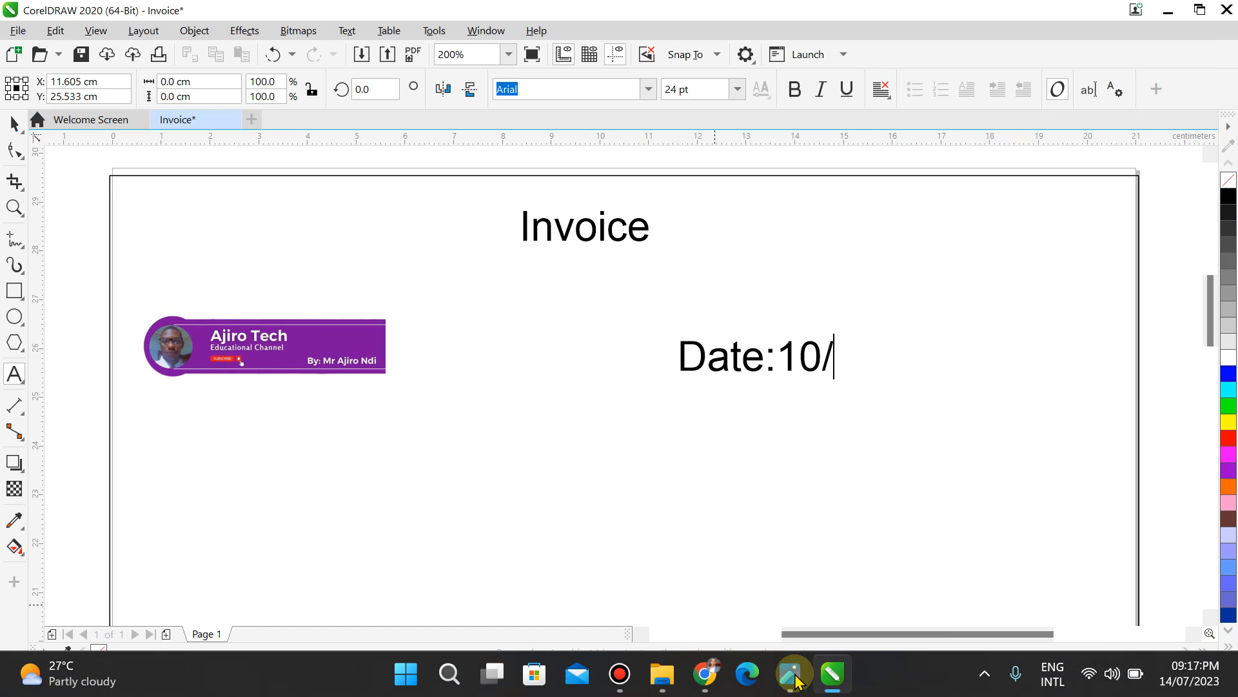
{"action": "left_click", "coordinate": [797, 679]}
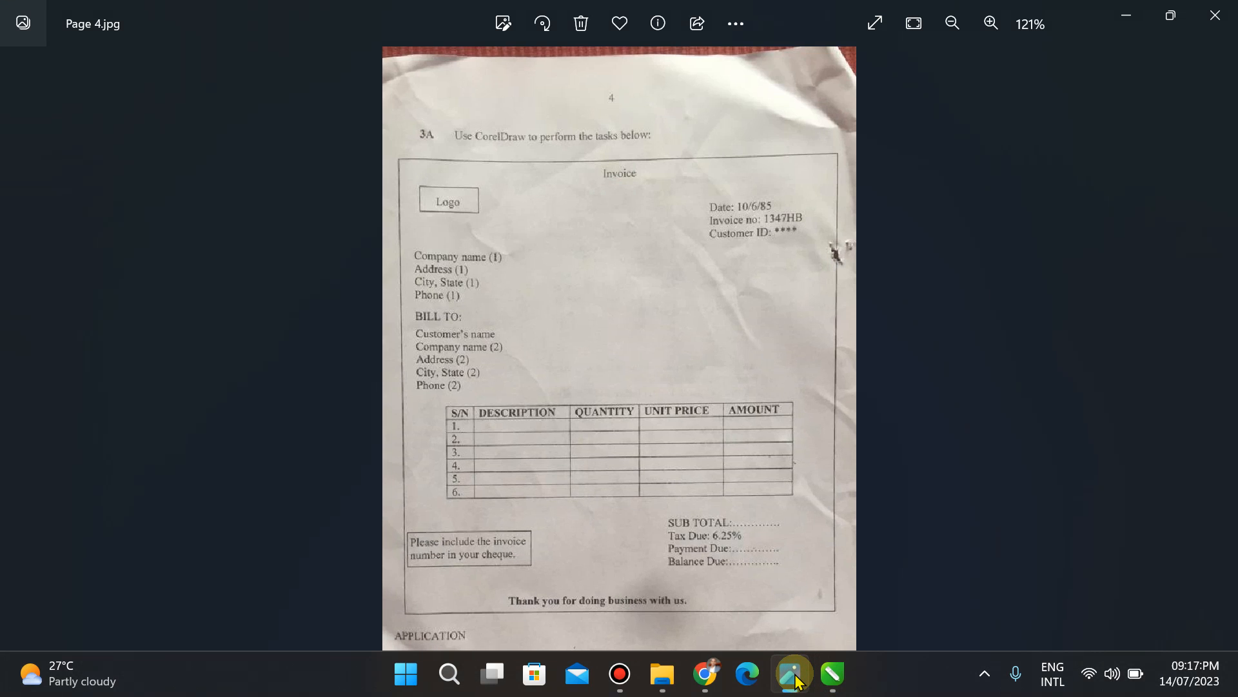
{"action": "left_click", "coordinate": [797, 678]}
{"action": "type", "text": "6/85"}
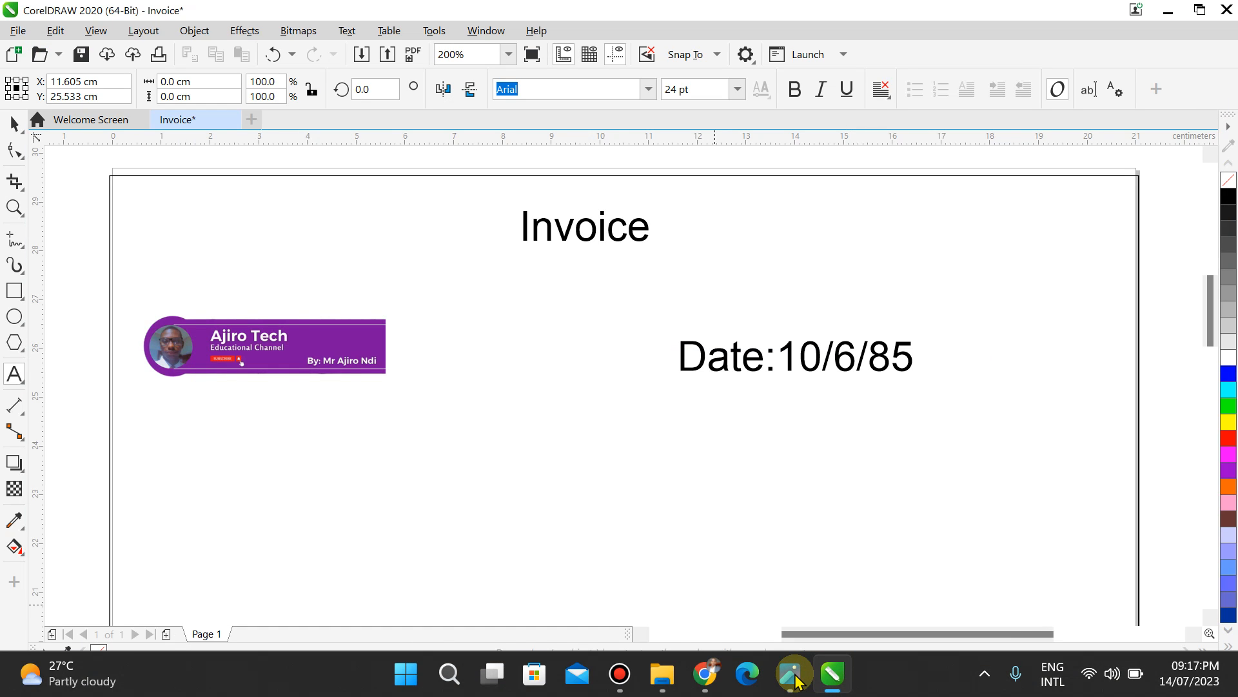
{"action": "left_click", "coordinate": [798, 679]}
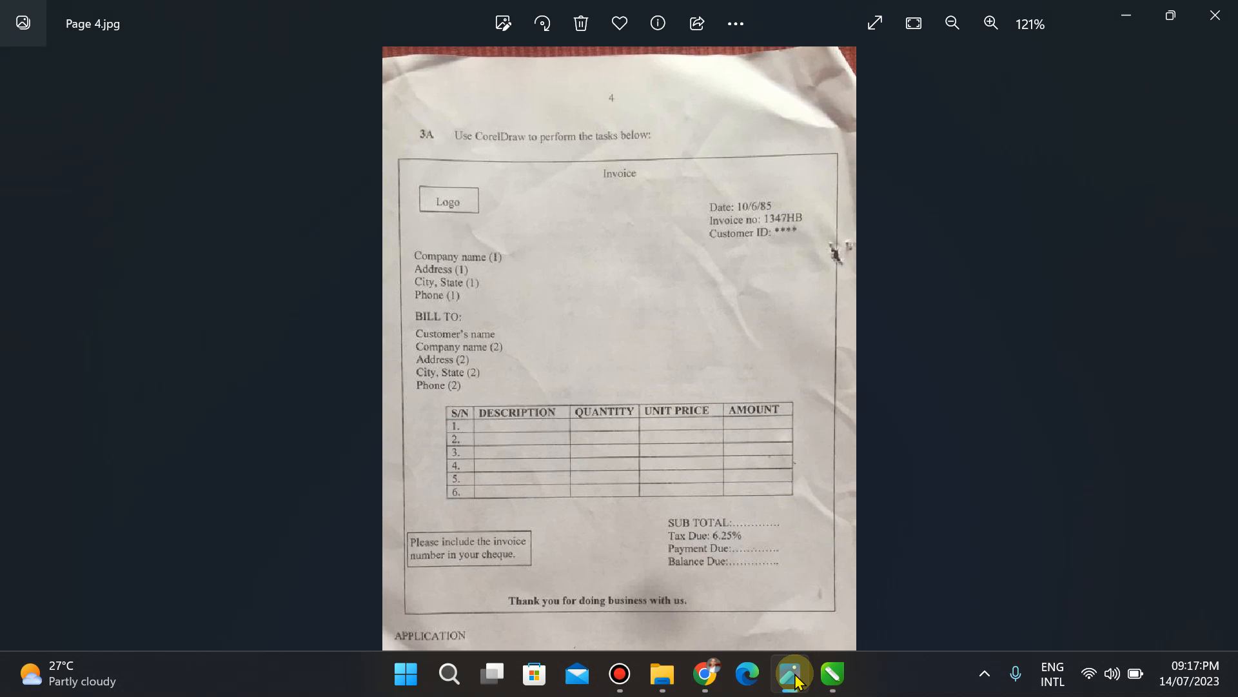
{"action": "left_click", "coordinate": [797, 678]}
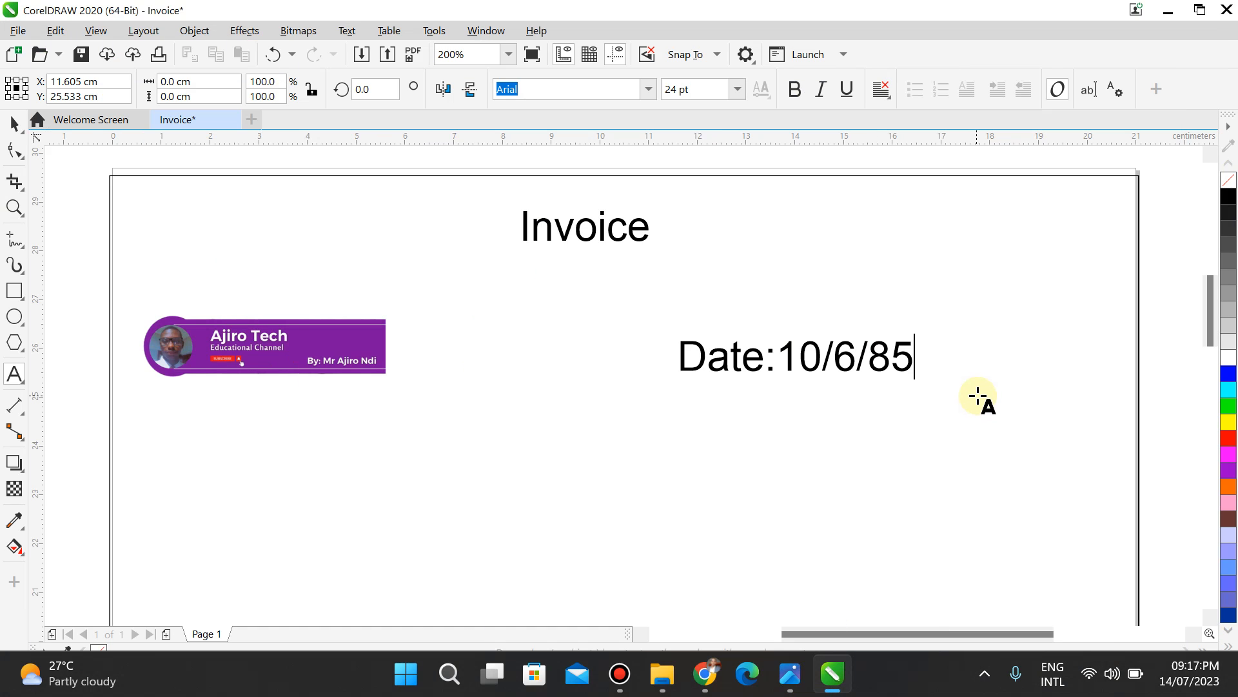
{"action": "left_click", "coordinate": [796, 680]}
{"action": "left_click", "coordinate": [793, 676]}
Step: Add the line 'Invoice no: 1347HB' below the date
{"action": "key", "text": "Return"}
{"action": "type", "text": "I"}
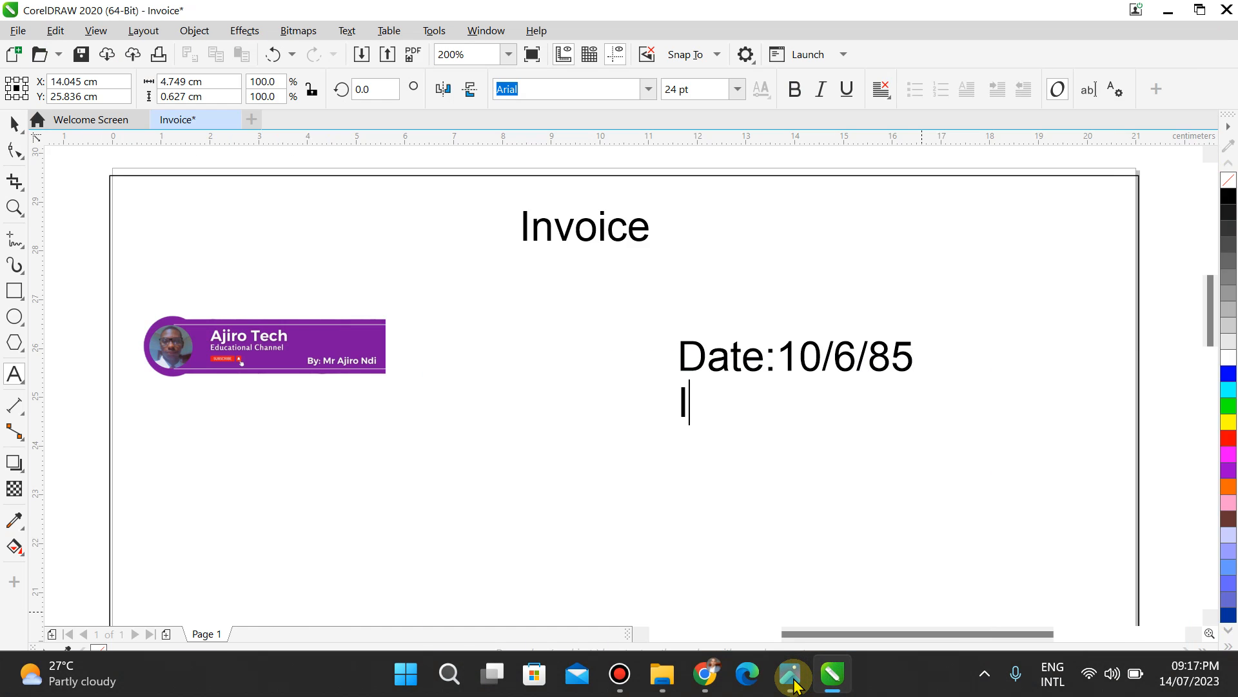
{"action": "type", "text": "nvoic"}
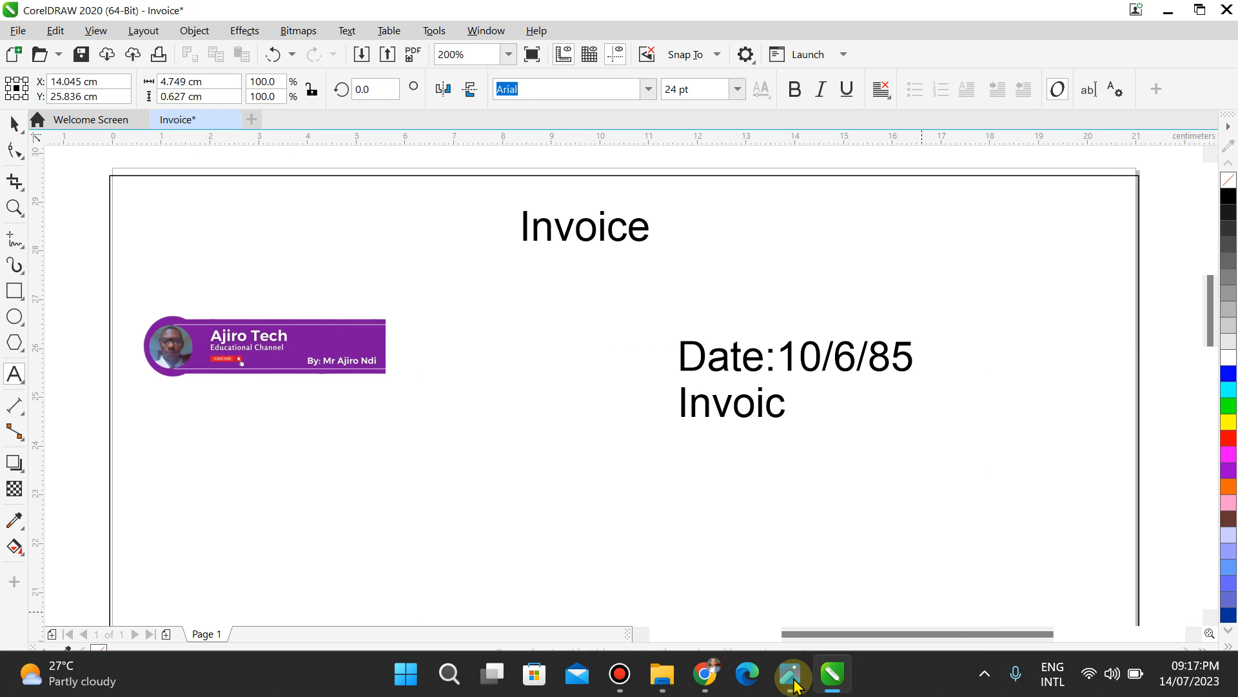
{"action": "type", "text": "e no:"}
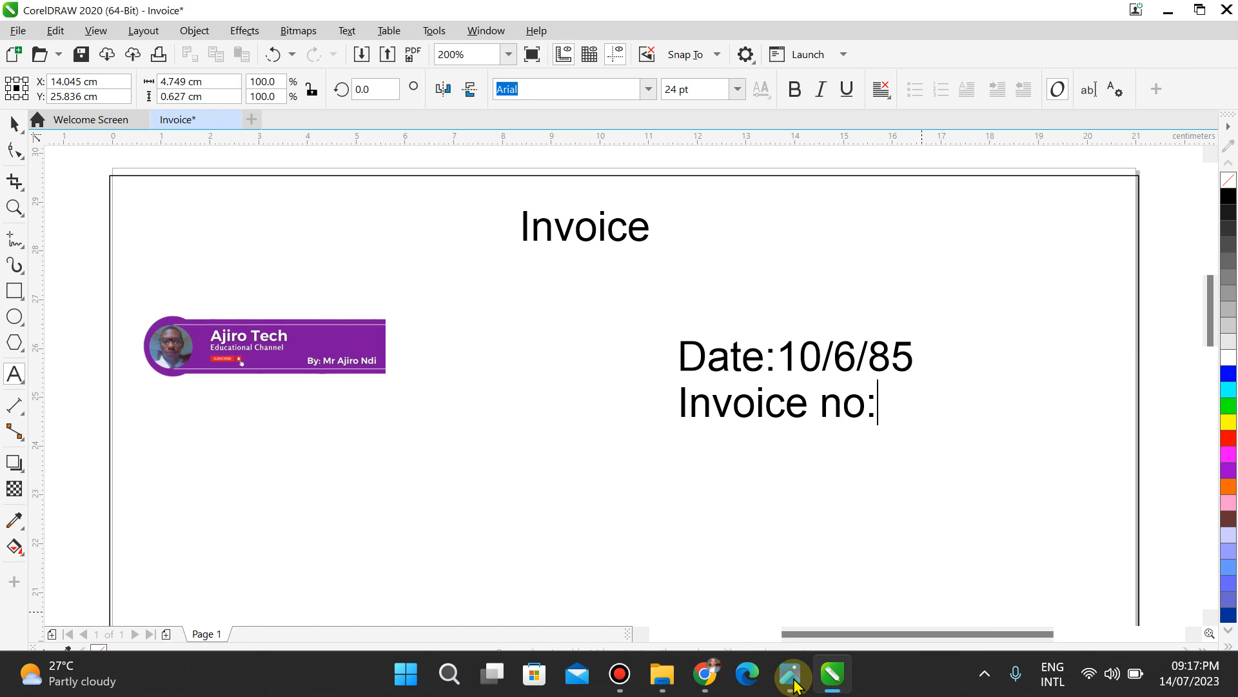
{"action": "left_click", "coordinate": [792, 674]}
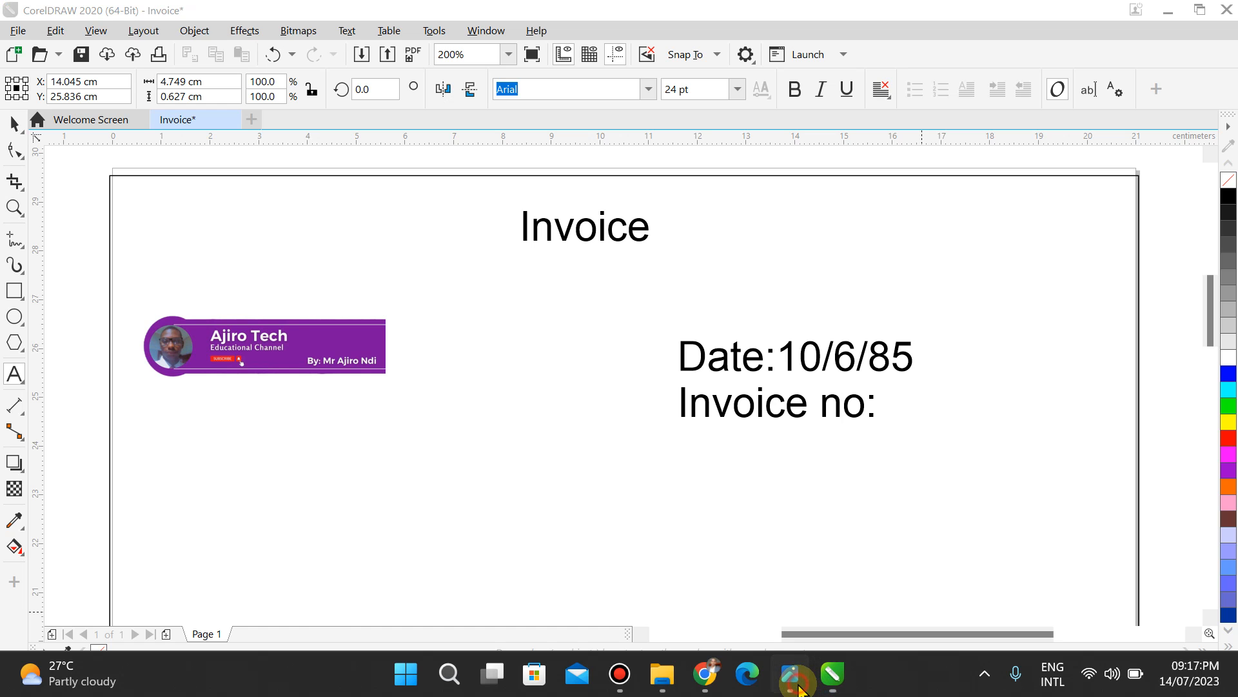
{"action": "left_click", "coordinate": [799, 686]}
{"action": "type", "text": "134"}
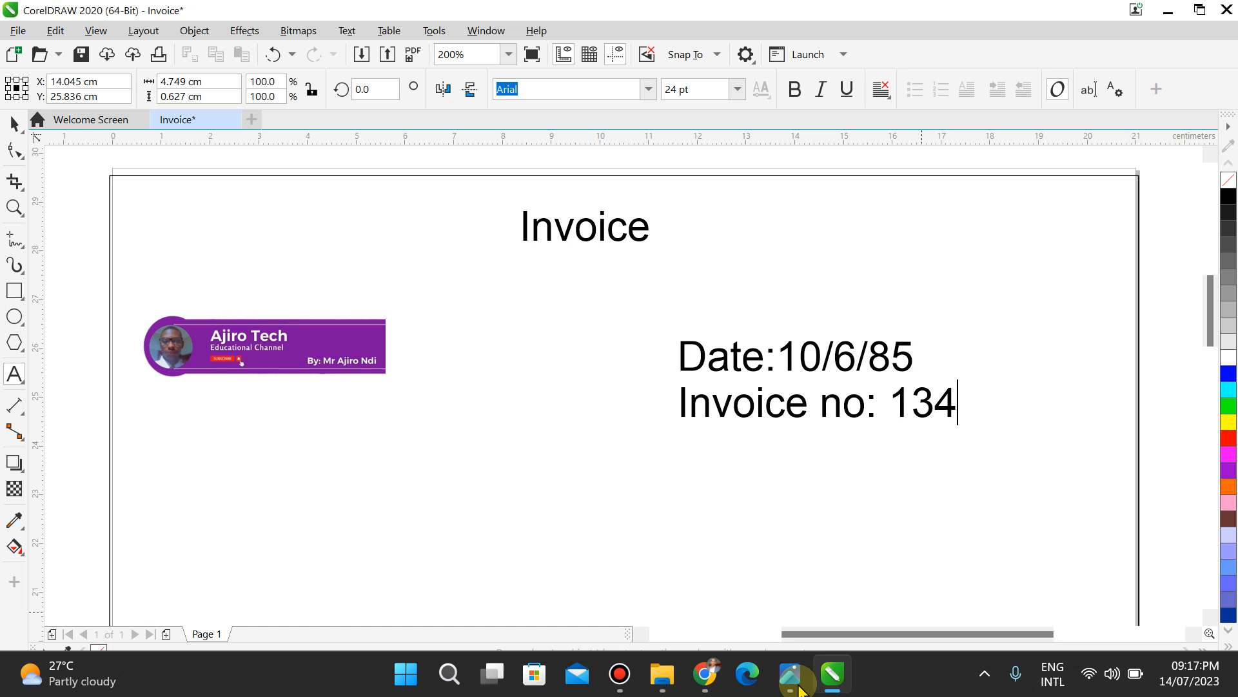
{"action": "left_click", "coordinate": [798, 686]}
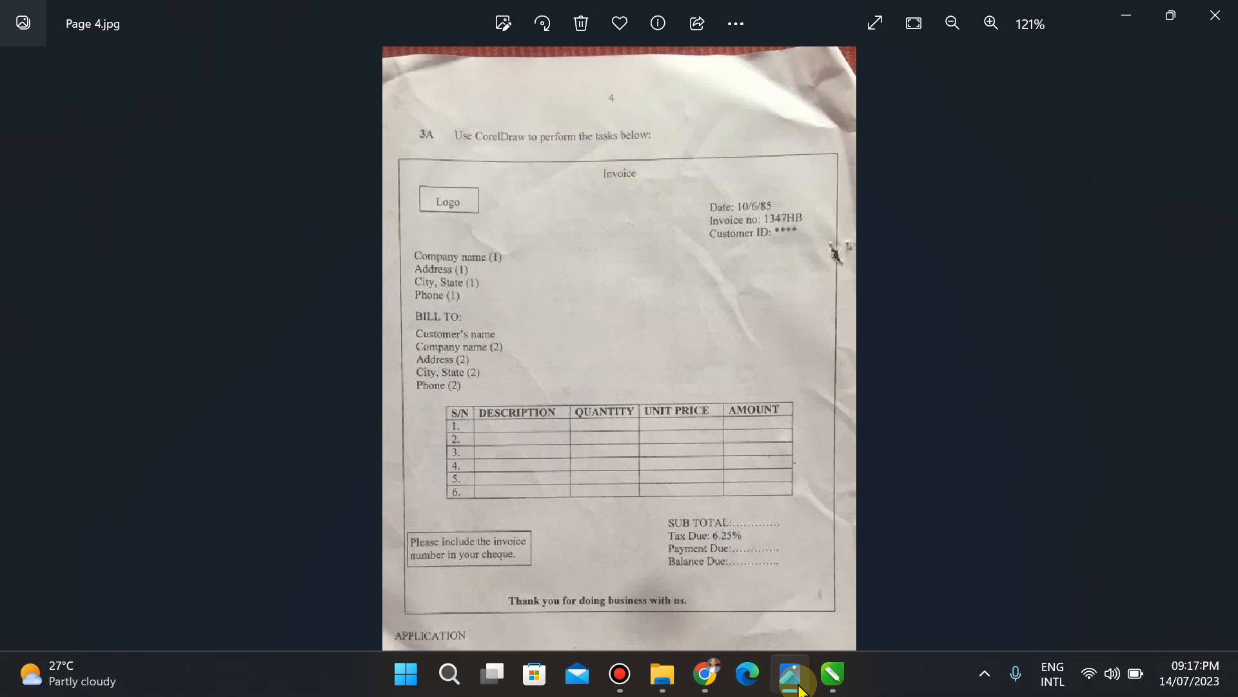
{"action": "left_click", "coordinate": [798, 686]}
{"action": "type", "text": "7H"}
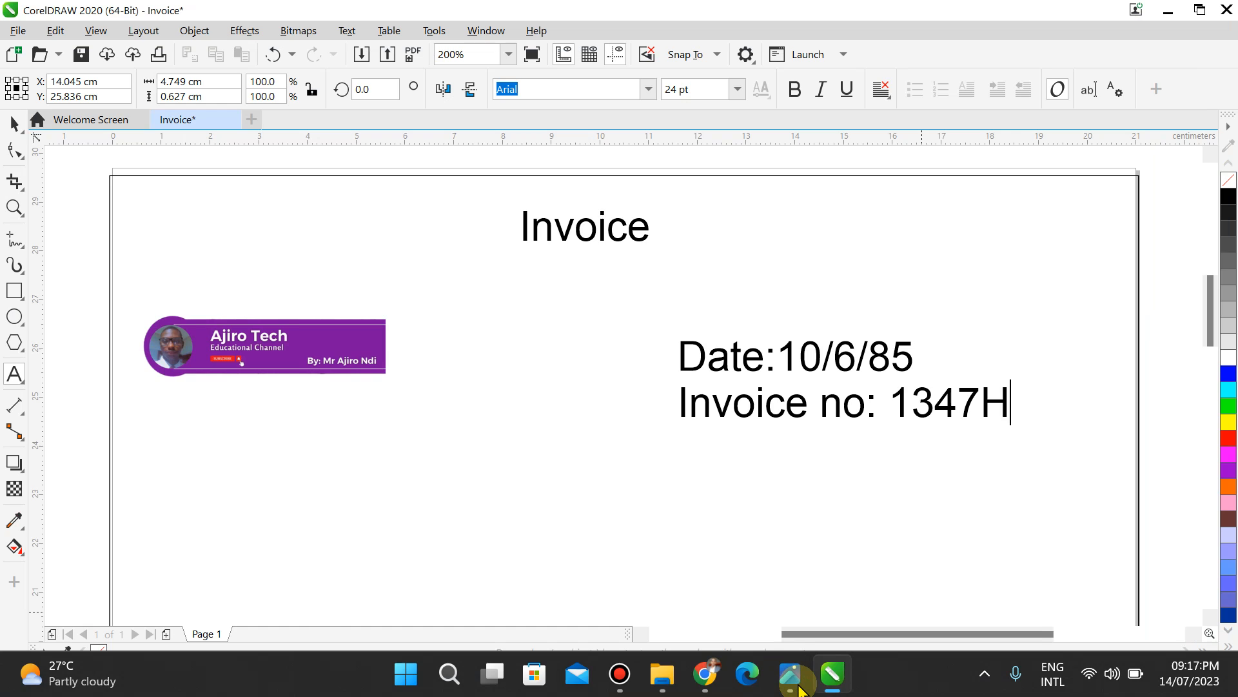
{"action": "type", "text": "B"}
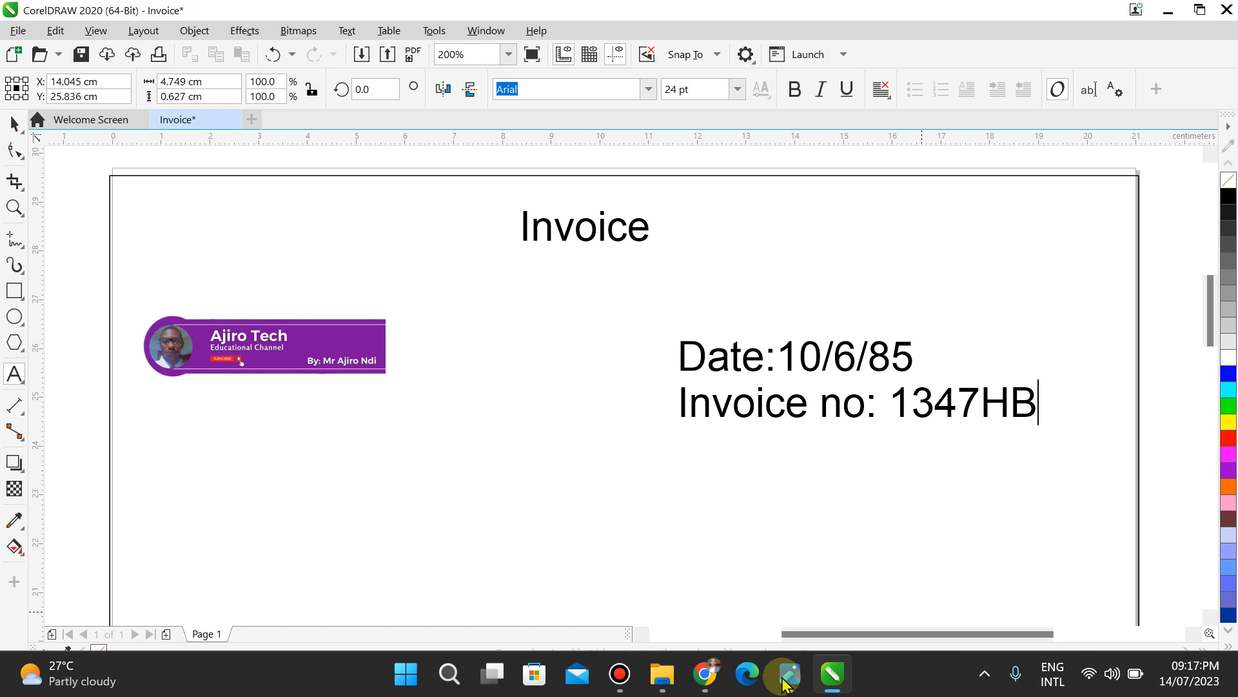
Step: Add the 'Customer ID:' line, checking it against the reference photo
{"action": "left_click", "coordinate": [790, 682]}
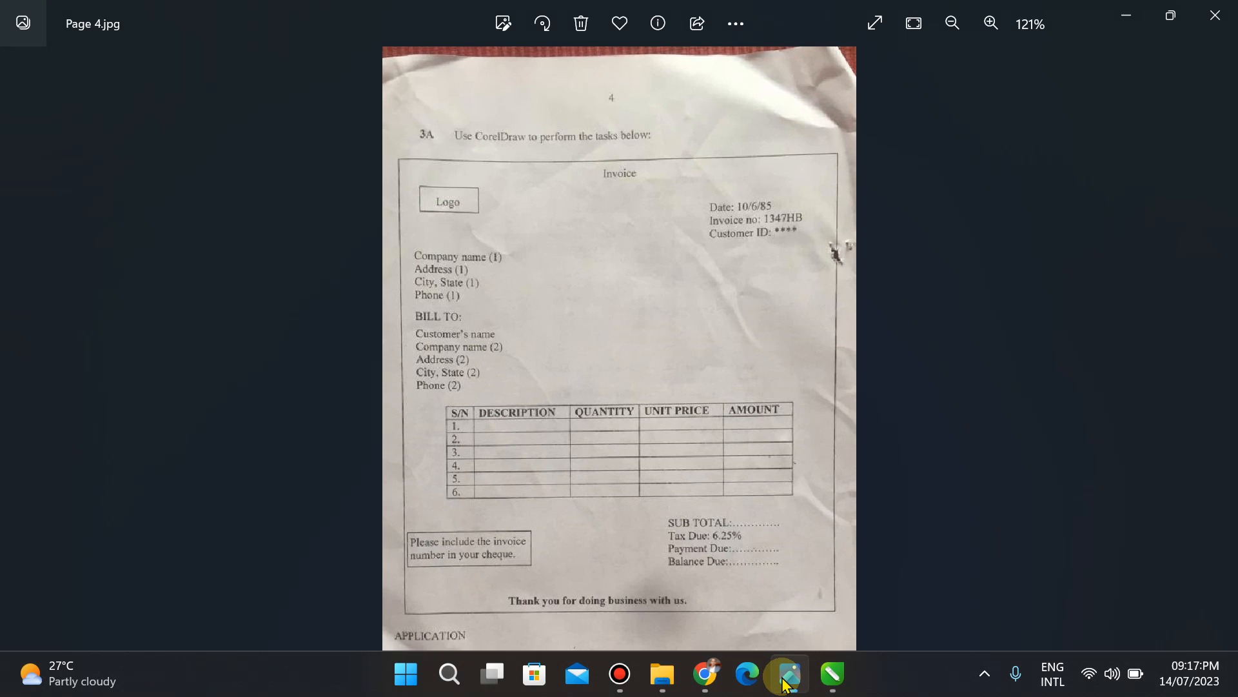
{"action": "left_click", "coordinate": [784, 683]}
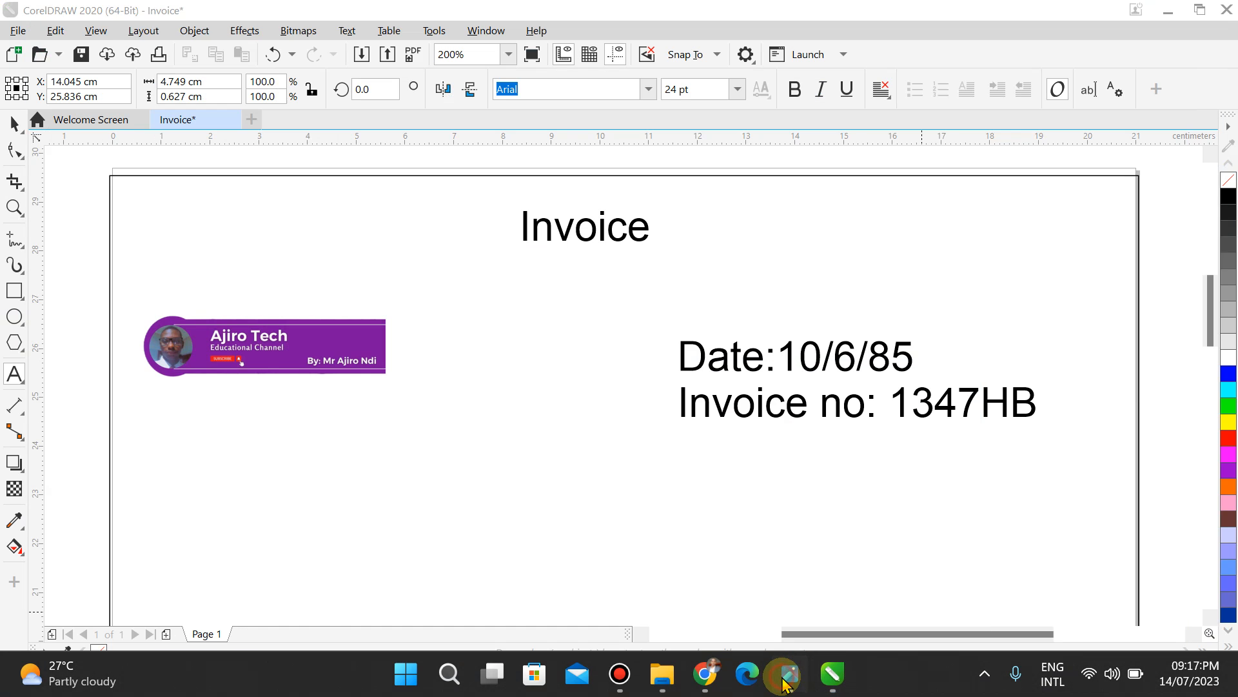
{"action": "left_click", "coordinate": [784, 683]}
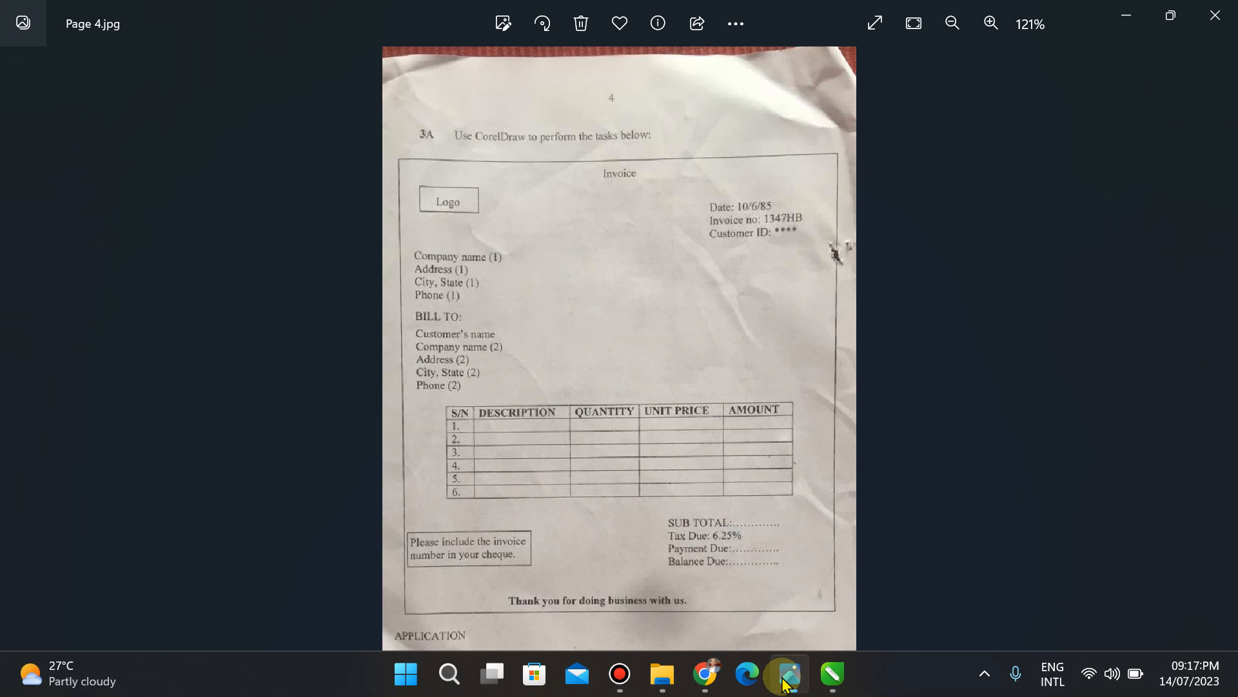
{"action": "left_click", "coordinate": [783, 682]}
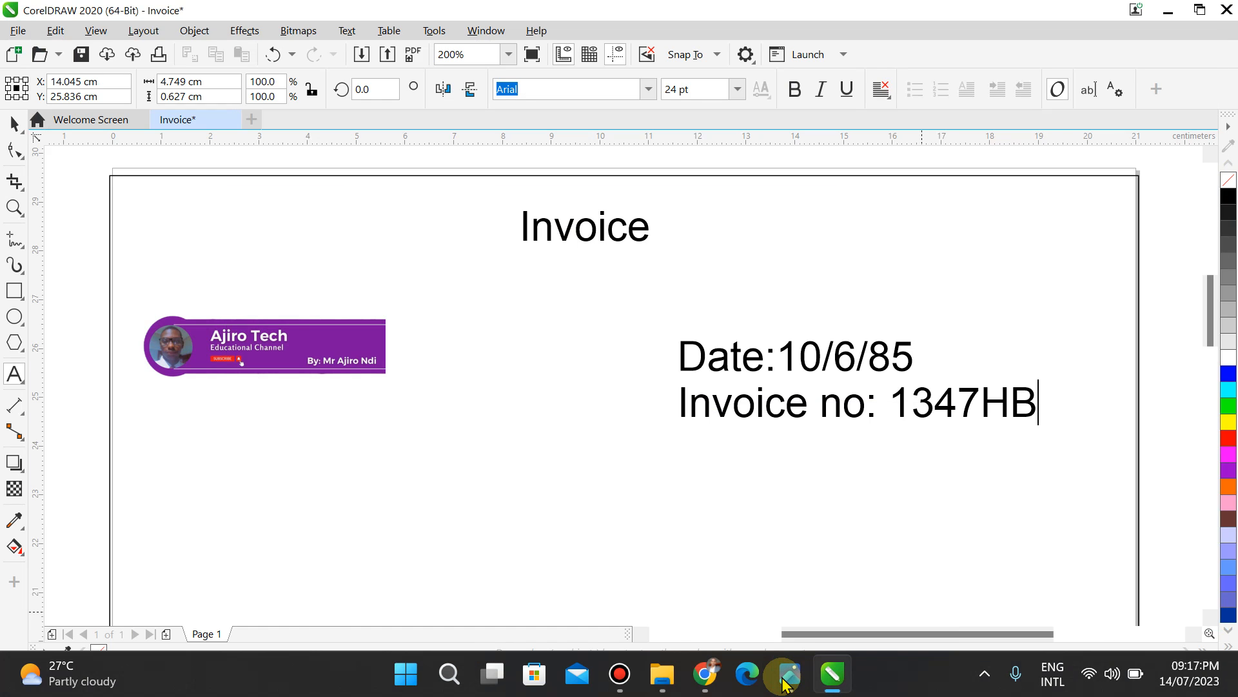
{"action": "type", "text": "Cus"}
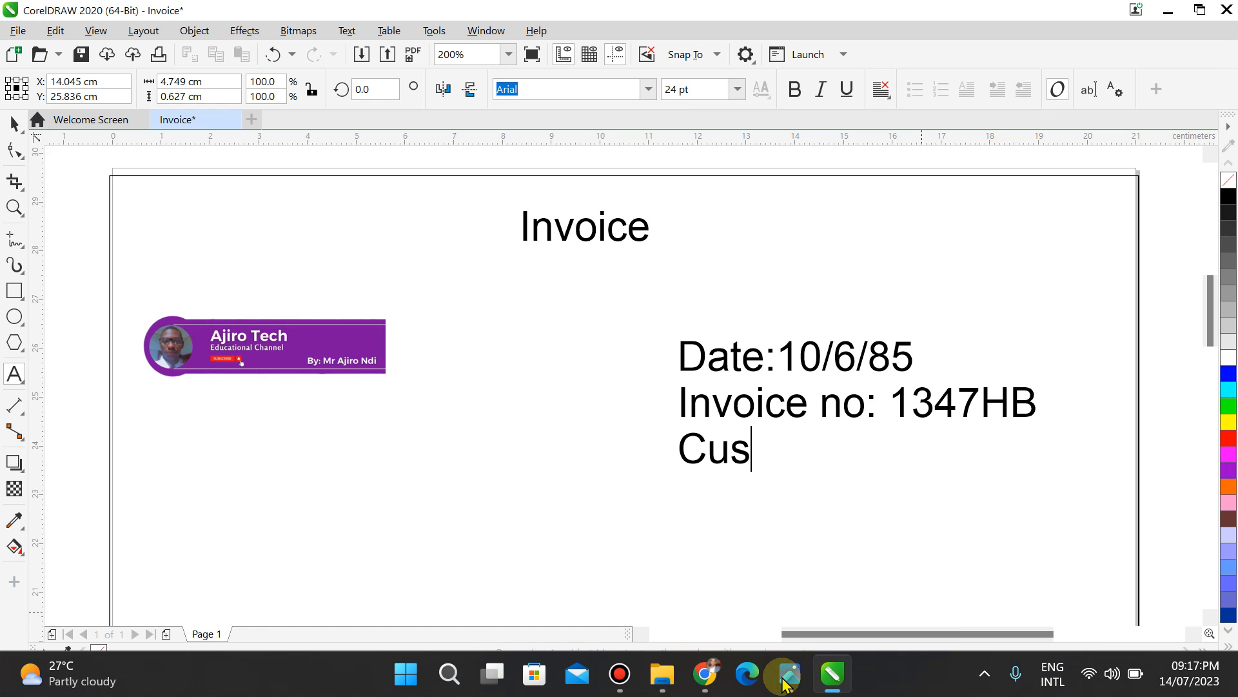
{"action": "type", "text": "tom"}
{"action": "type", "text": "er"}
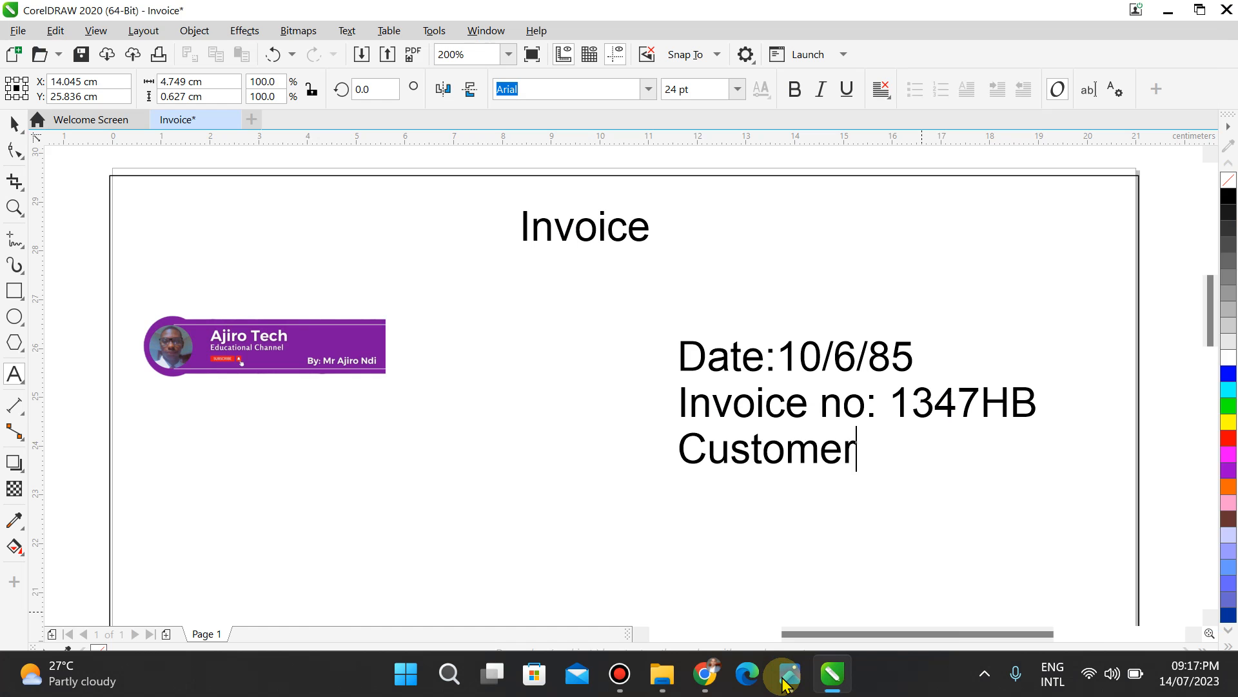
{"action": "type", "text": " ID:"}
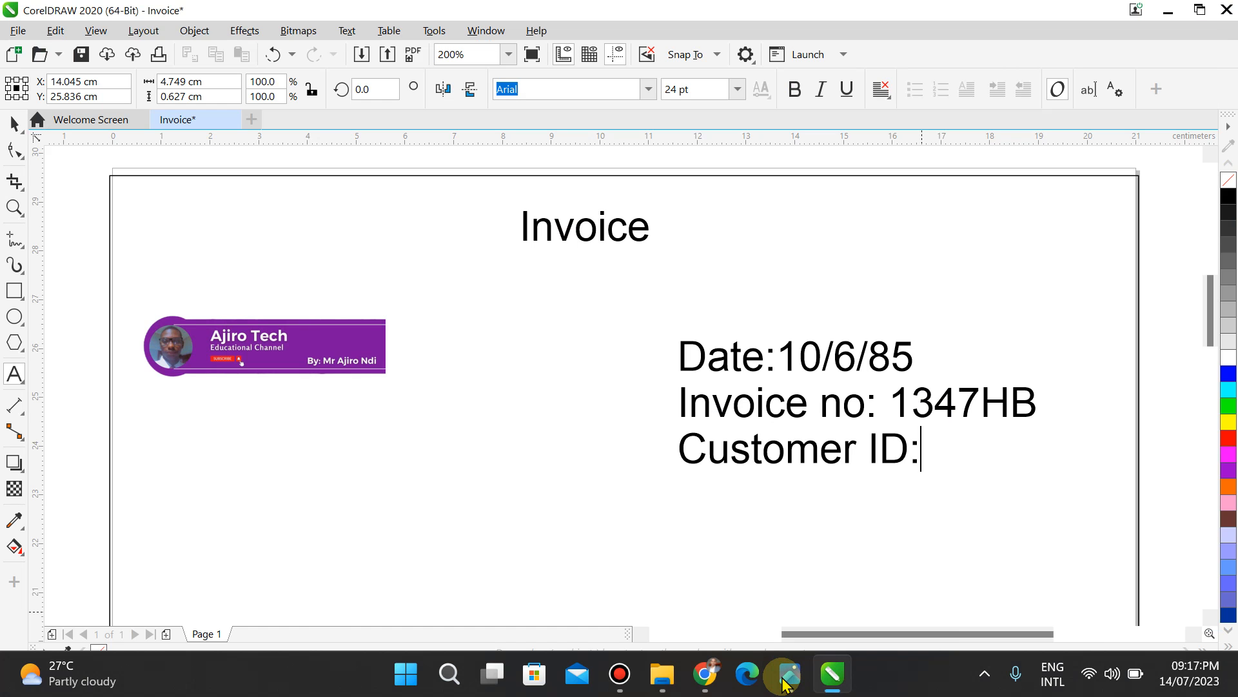
{"action": "left_click", "coordinate": [787, 677]}
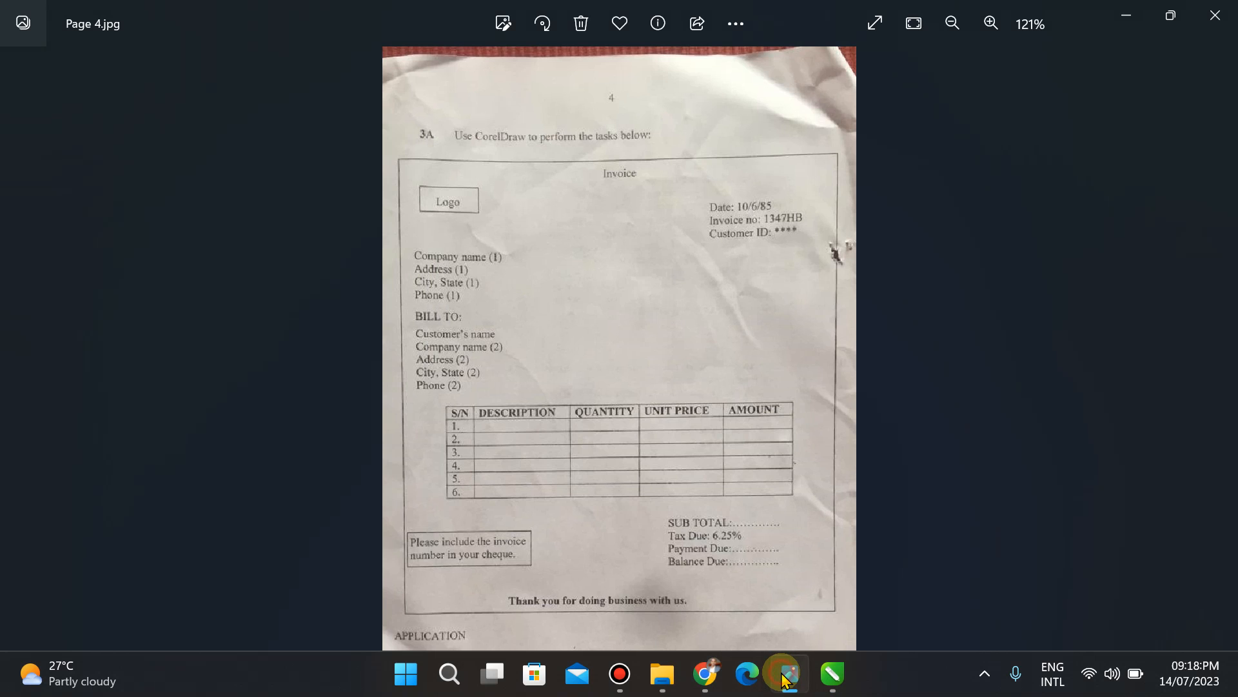
{"action": "left_click", "coordinate": [784, 678]}
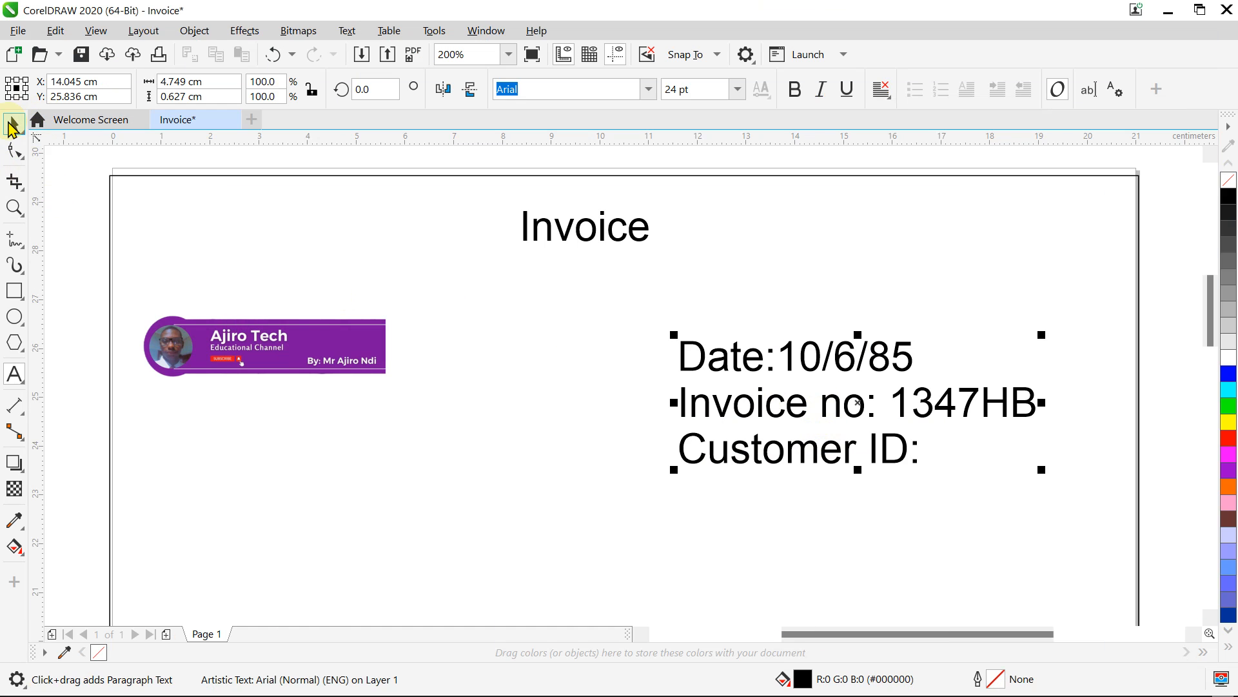
Step: Move the Date/Invoice no/Customer ID block right and up, scaling it to about 80% (~19.3 pt)
{"action": "left_click", "coordinate": [13, 124]}
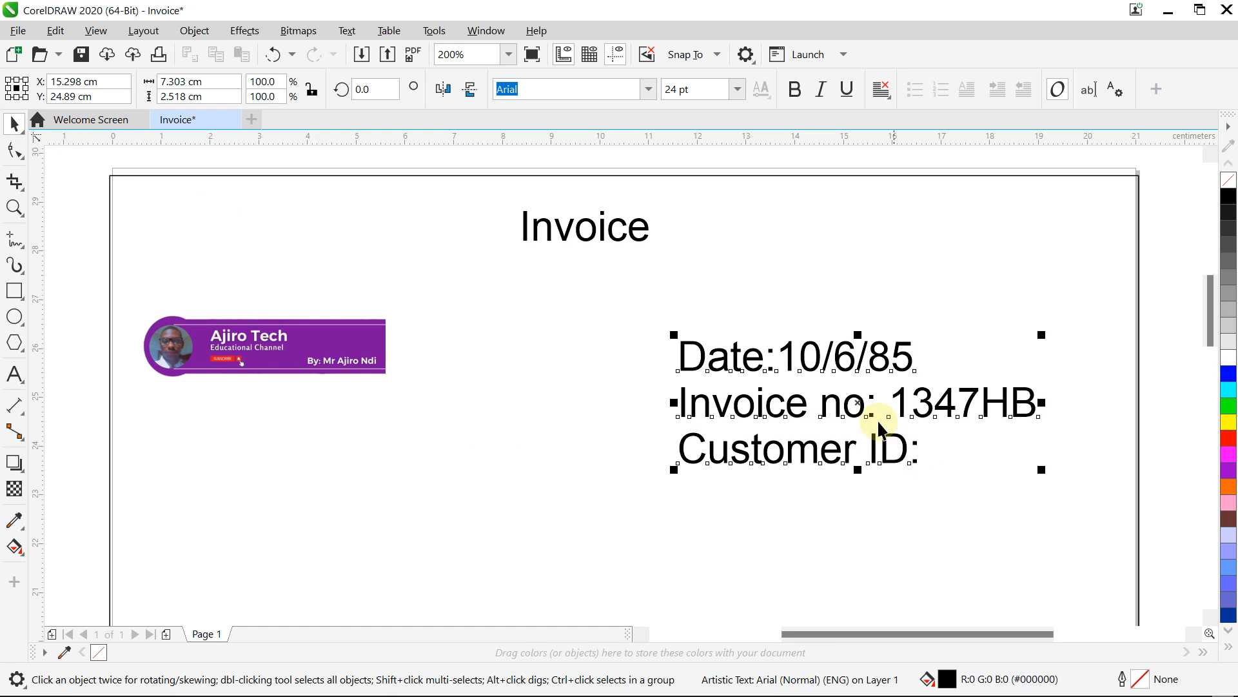
{"action": "left_click_drag", "start_coordinate": [872, 416], "coordinate": [940, 385]}
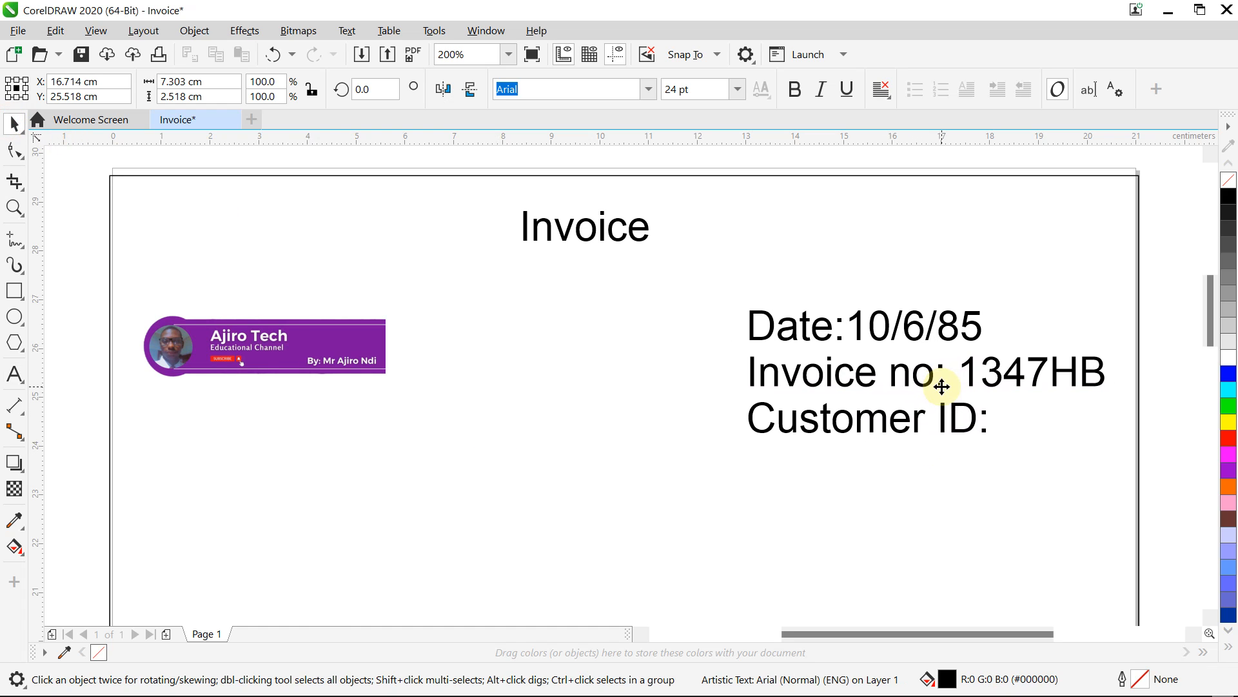
{"action": "left_click_drag", "start_coordinate": [1107, 439], "coordinate": [1040, 415]}
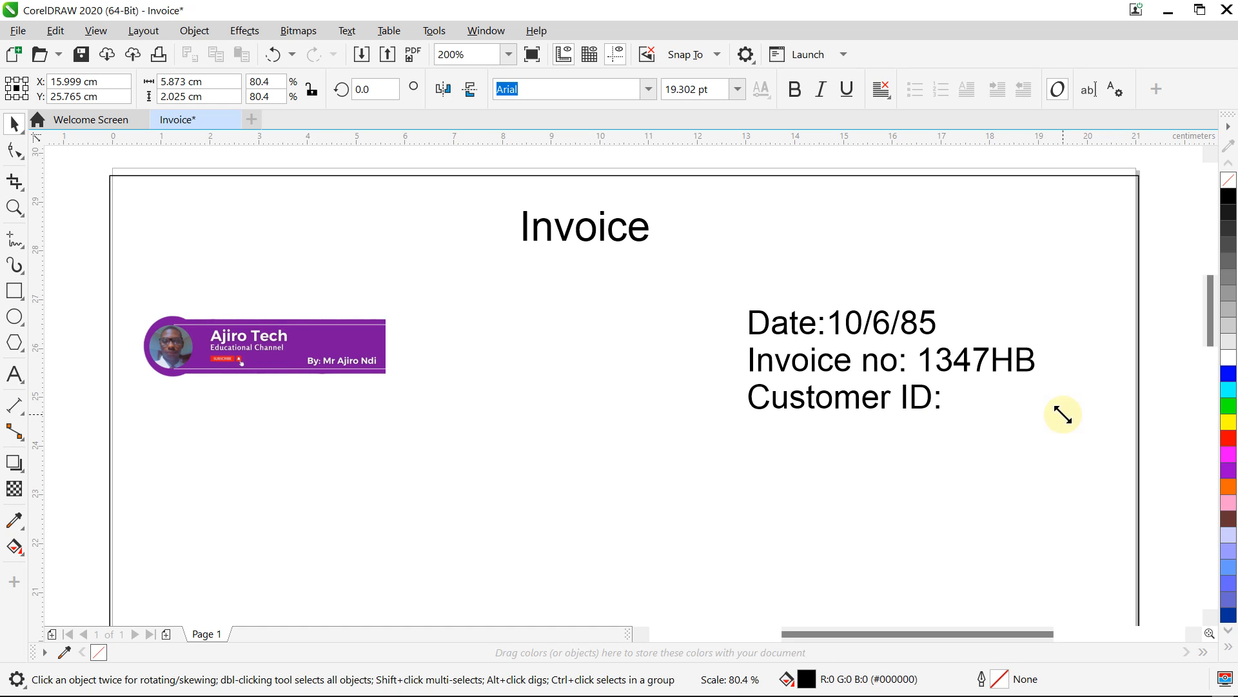
{"action": "left_click_drag", "start_coordinate": [868, 351], "coordinate": [881, 361]}
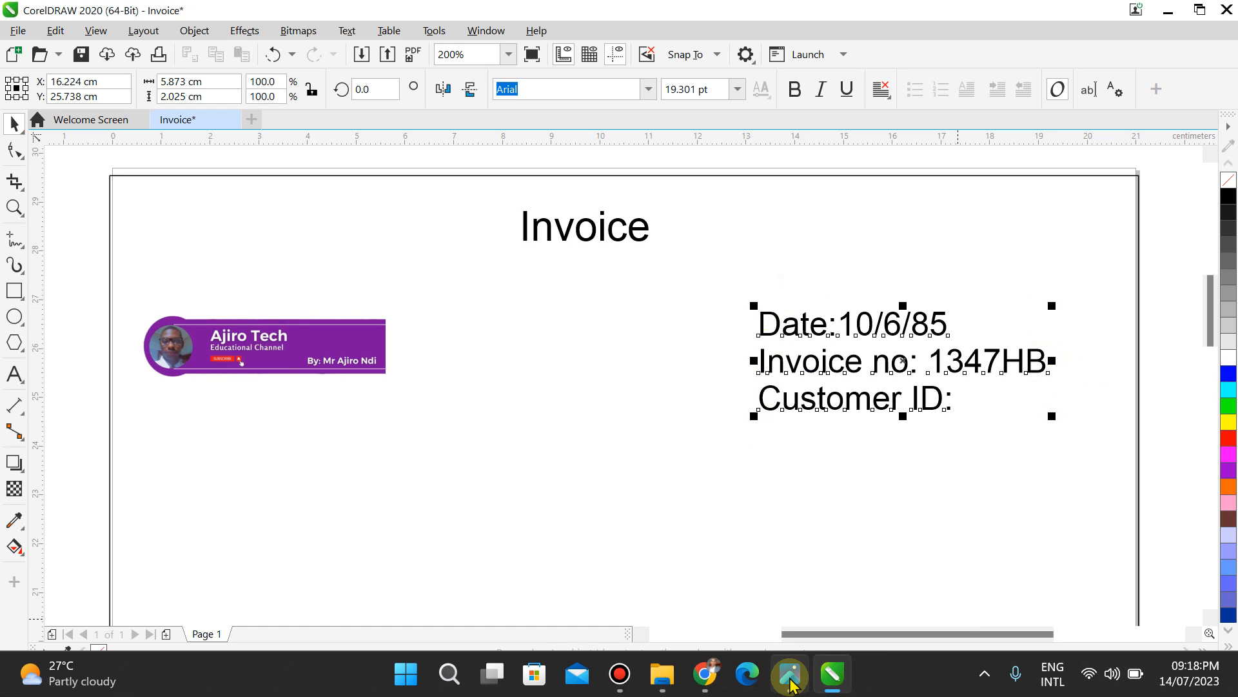
{"action": "left_click", "coordinate": [789, 674]}
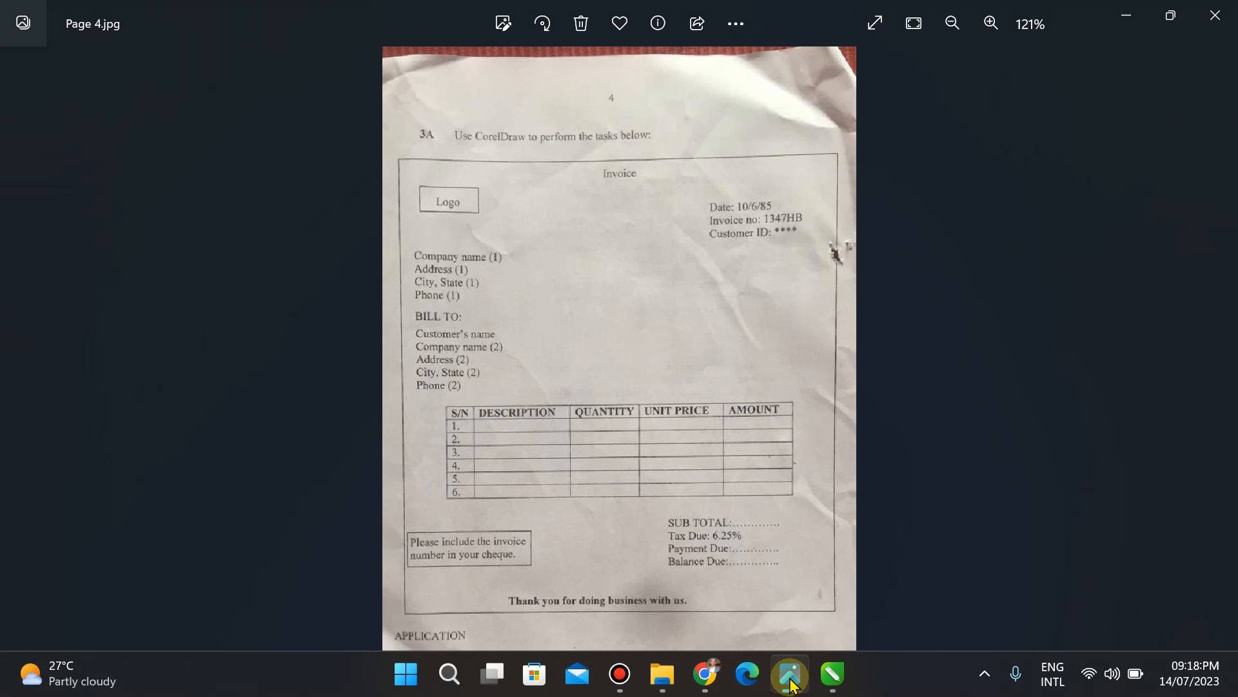
{"action": "left_click", "coordinate": [832, 674]}
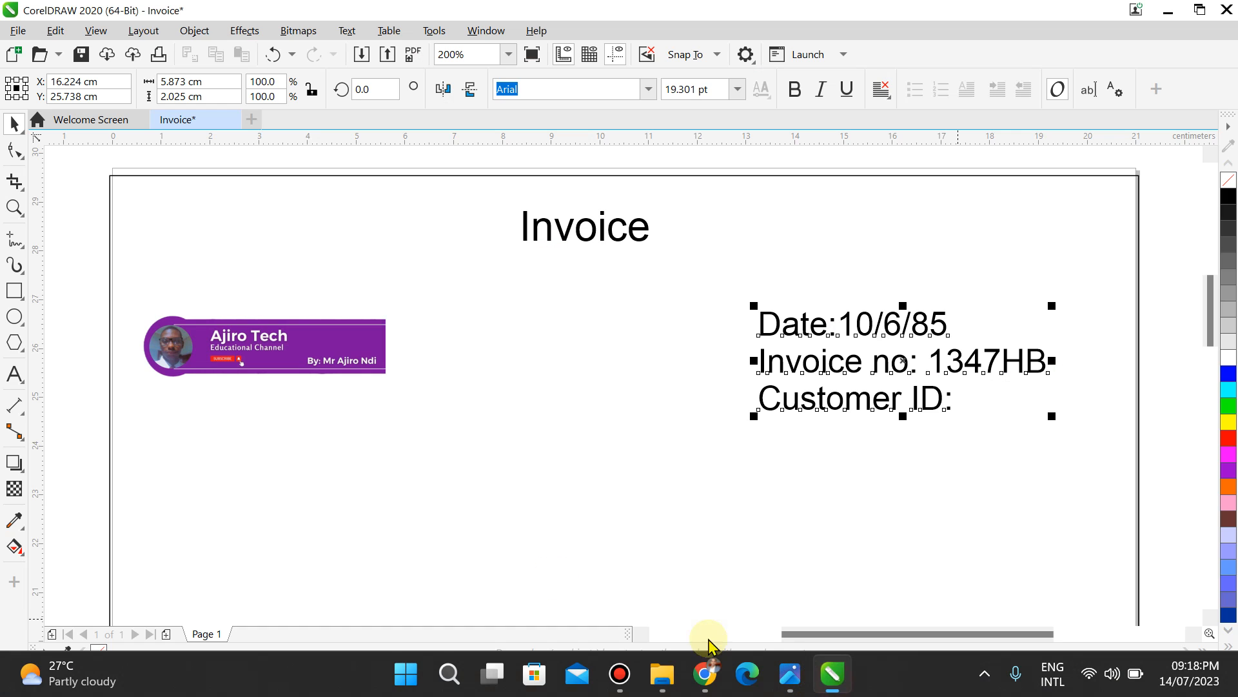
Step: Start a text block below the logo with the line 'Company name (I)'
{"action": "left_click", "coordinate": [15, 374]}
{"action": "left_click", "coordinate": [155, 514]}
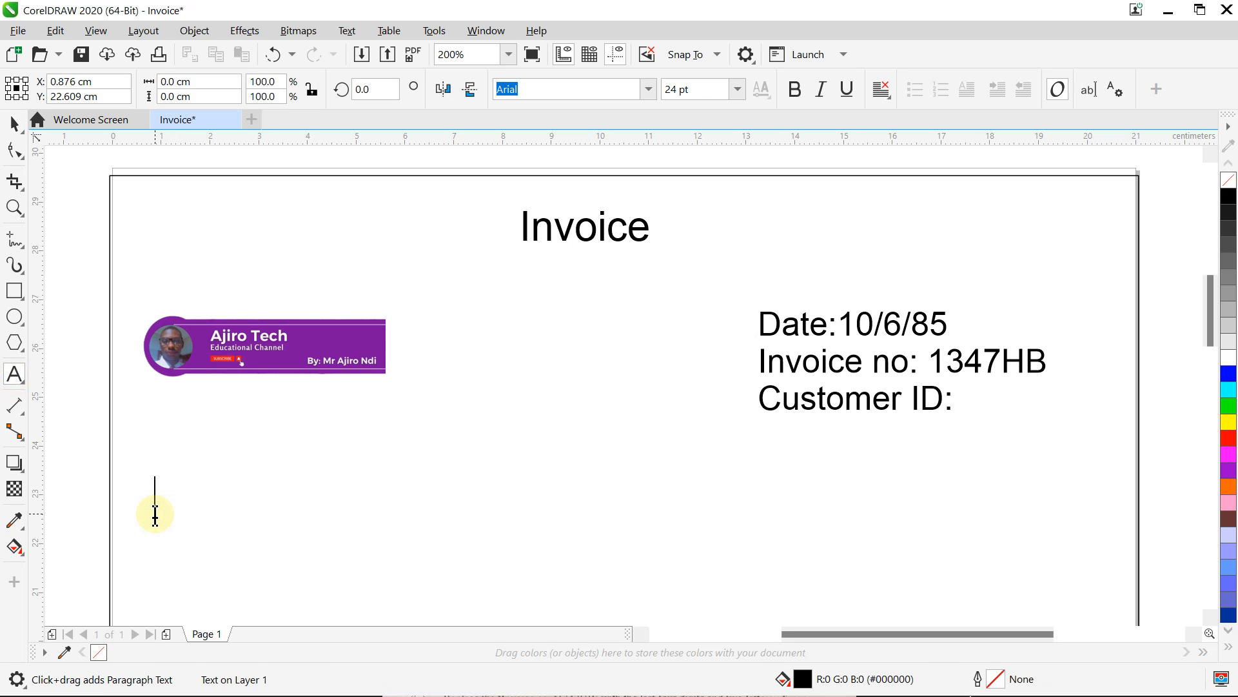
{"action": "type", "text": "Company "}
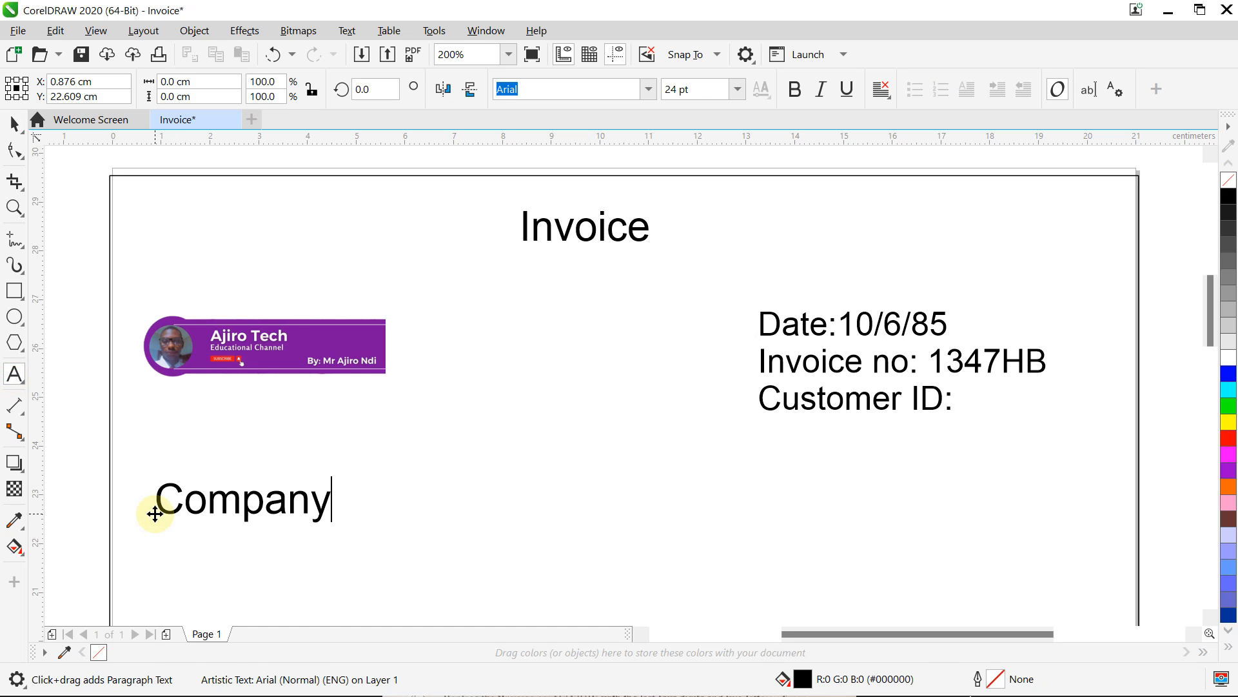
{"action": "type", "text": "N"}
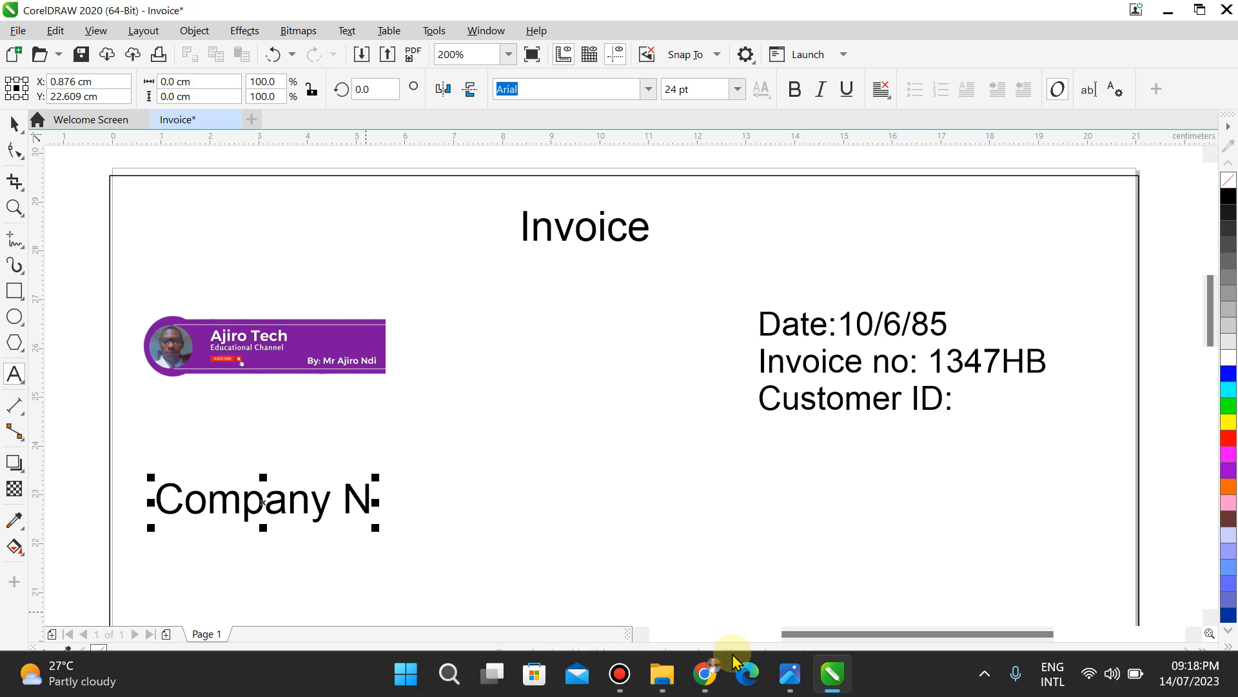
{"action": "left_click", "coordinate": [788, 674]}
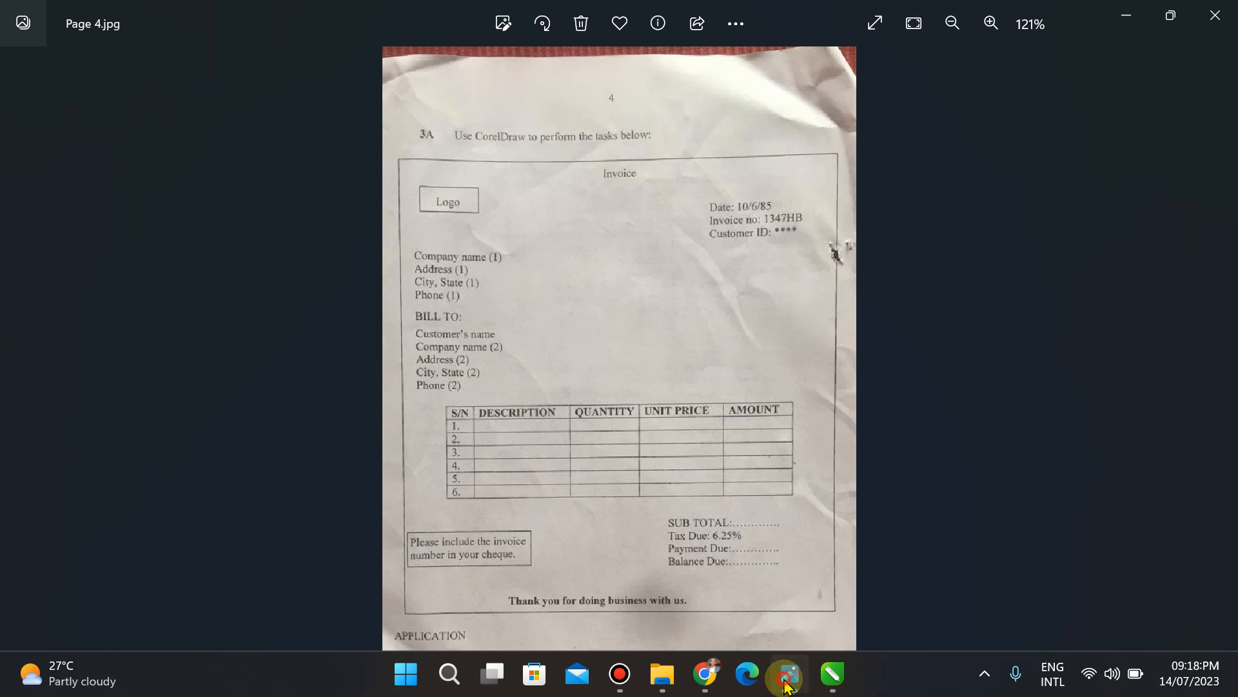
{"action": "left_click", "coordinate": [788, 675]}
{"action": "key", "text": "BackSpace"}
{"action": "type", "text": "name"}
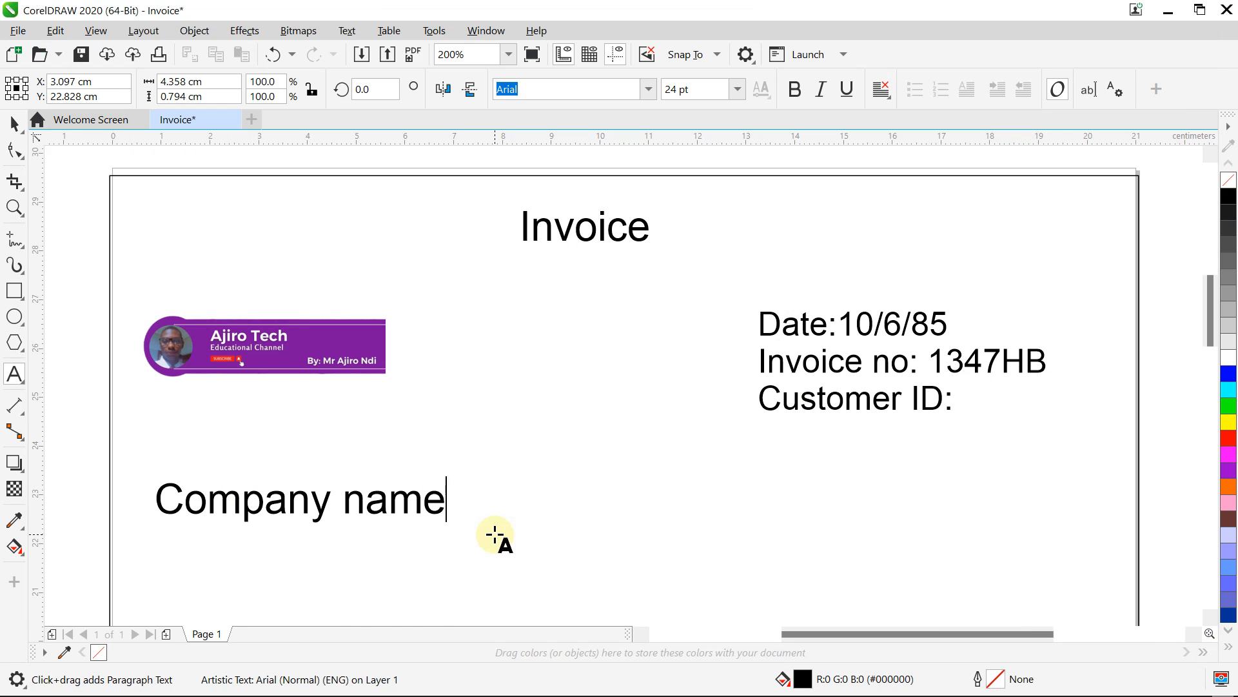
{"action": "type", "text": " (i)"}
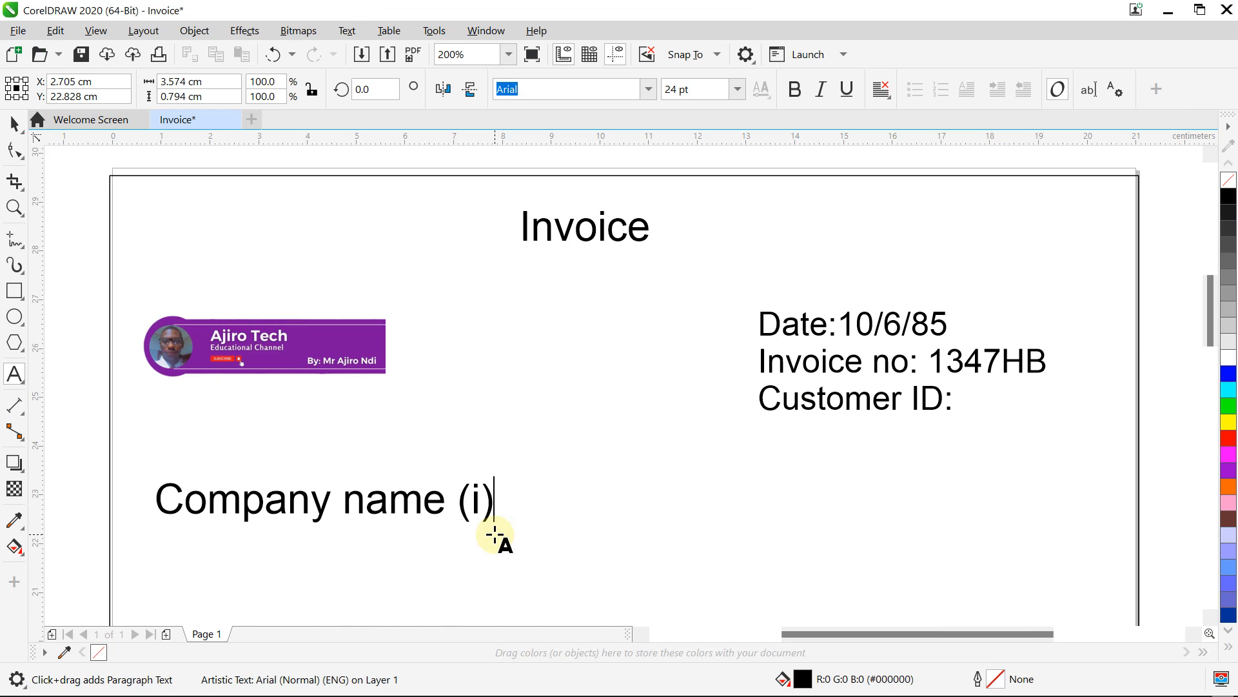
{"action": "left_click", "coordinate": [787, 674]}
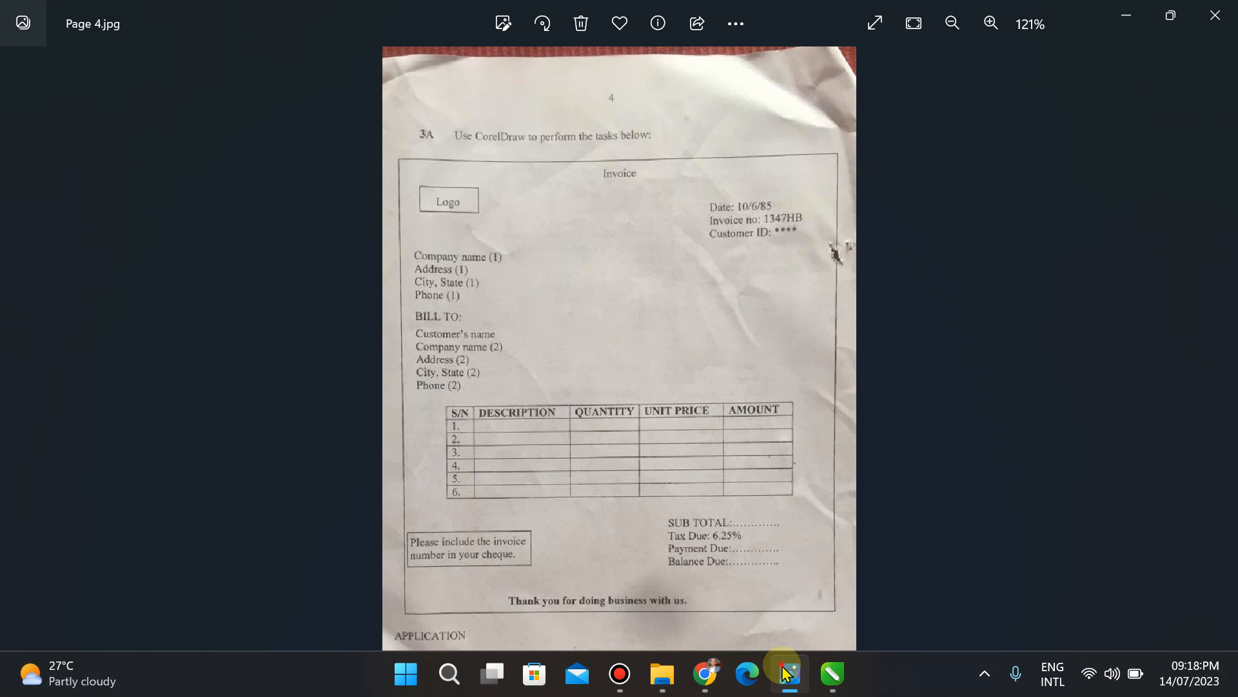
{"action": "left_click", "coordinate": [787, 674]}
Step: Type the 'Address (I)' and 'City, State (1)' lines
{"action": "key", "text": "BackSpace"}
{"action": "key", "text": "BackSpace"}
{"action": "type", "text": "I) "}
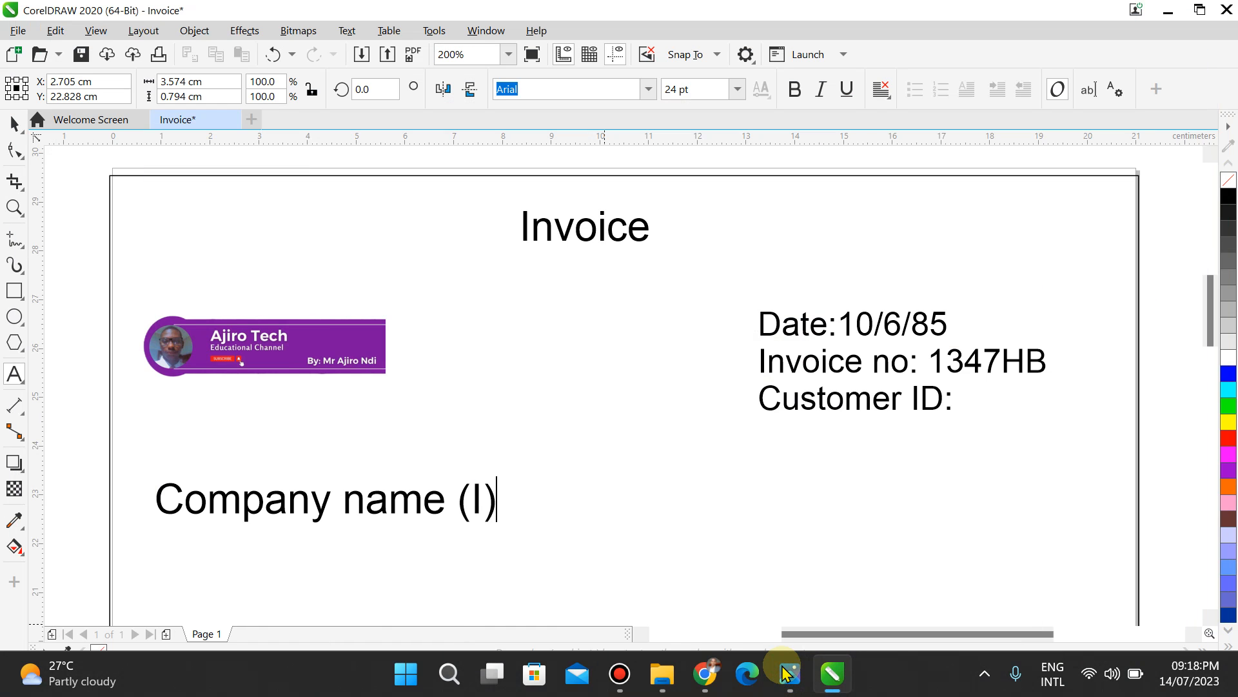
{"action": "type", "text": "Adr"}
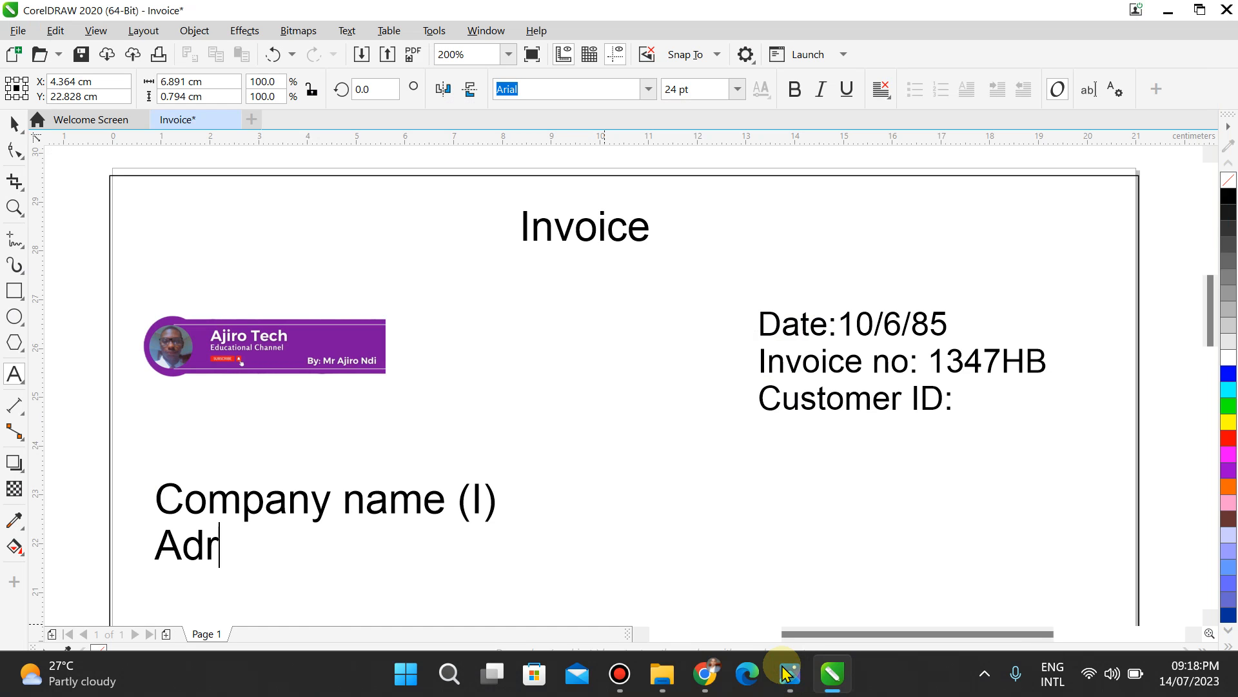
{"action": "key", "text": "BackSpace"}
{"action": "type", "text": "dres"}
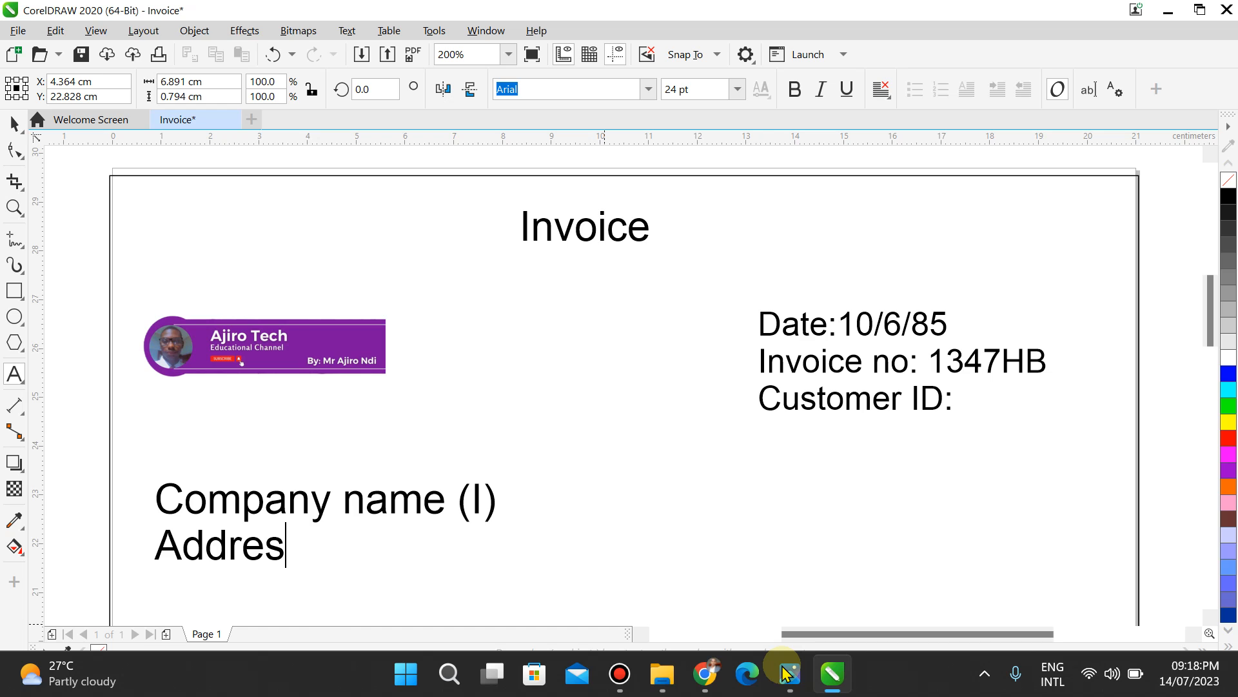
{"action": "type", "text": "s (i)"}
{"action": "key", "text": "BackSpace"}
{"action": "key", "text": "BackSpace"}
{"action": "type", "text": "I)"}
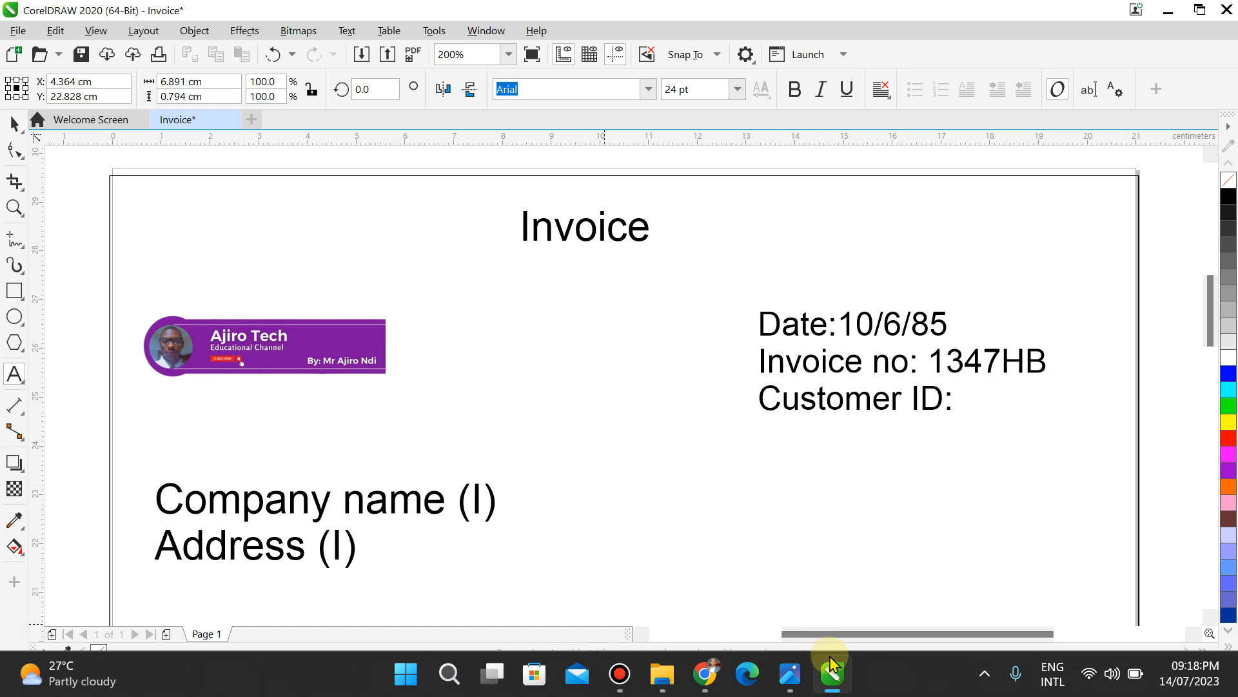
{"action": "left_click", "coordinate": [788, 675]}
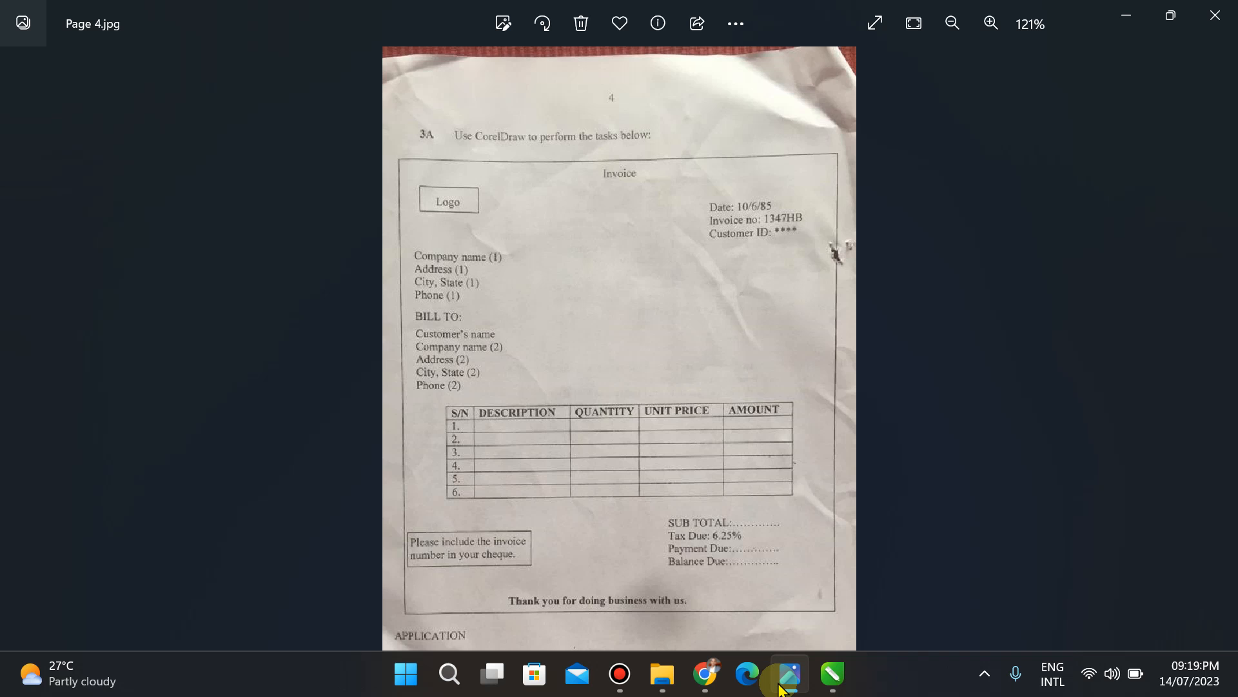
{"action": "left_click", "coordinate": [780, 689]}
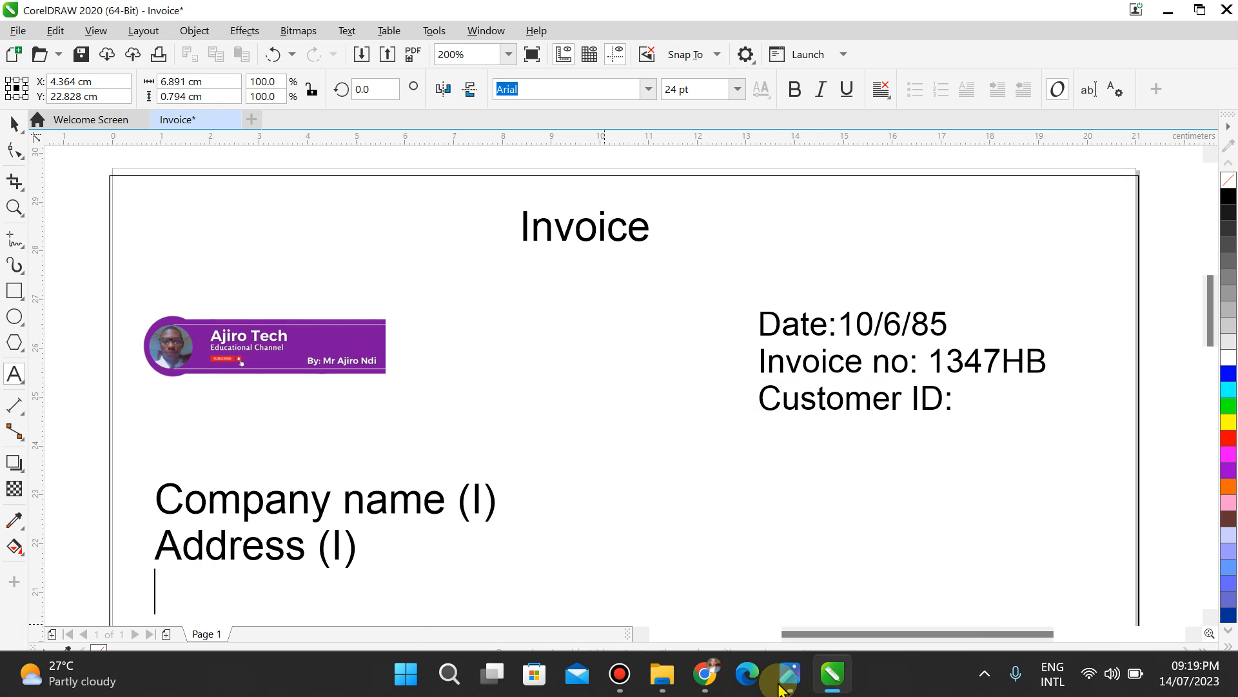
{"action": "type", "text": "City,"}
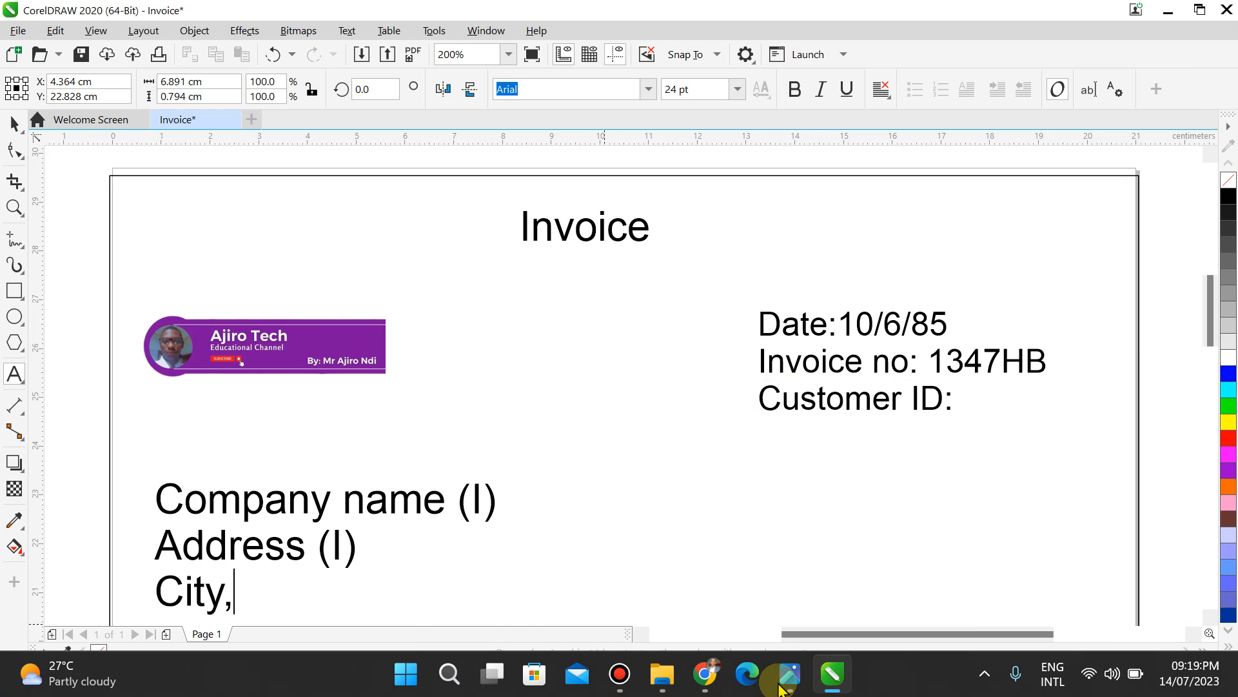
{"action": "type", "text": " State"}
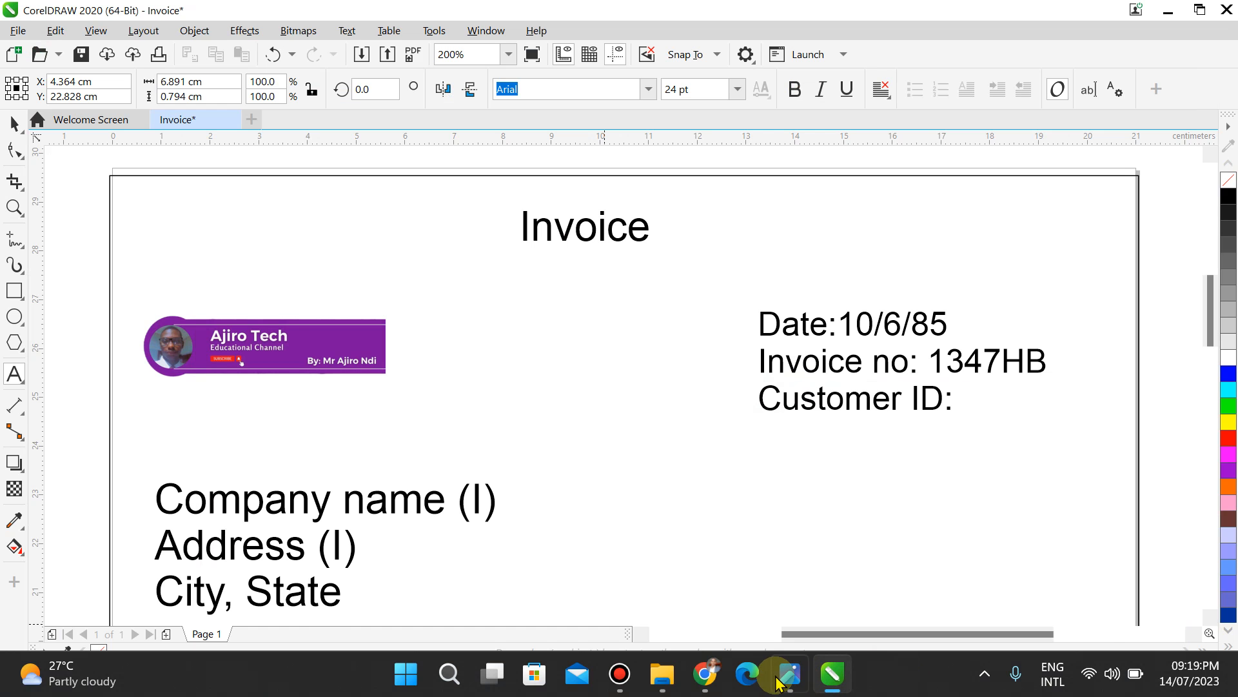
{"action": "left_click", "coordinate": [777, 684]}
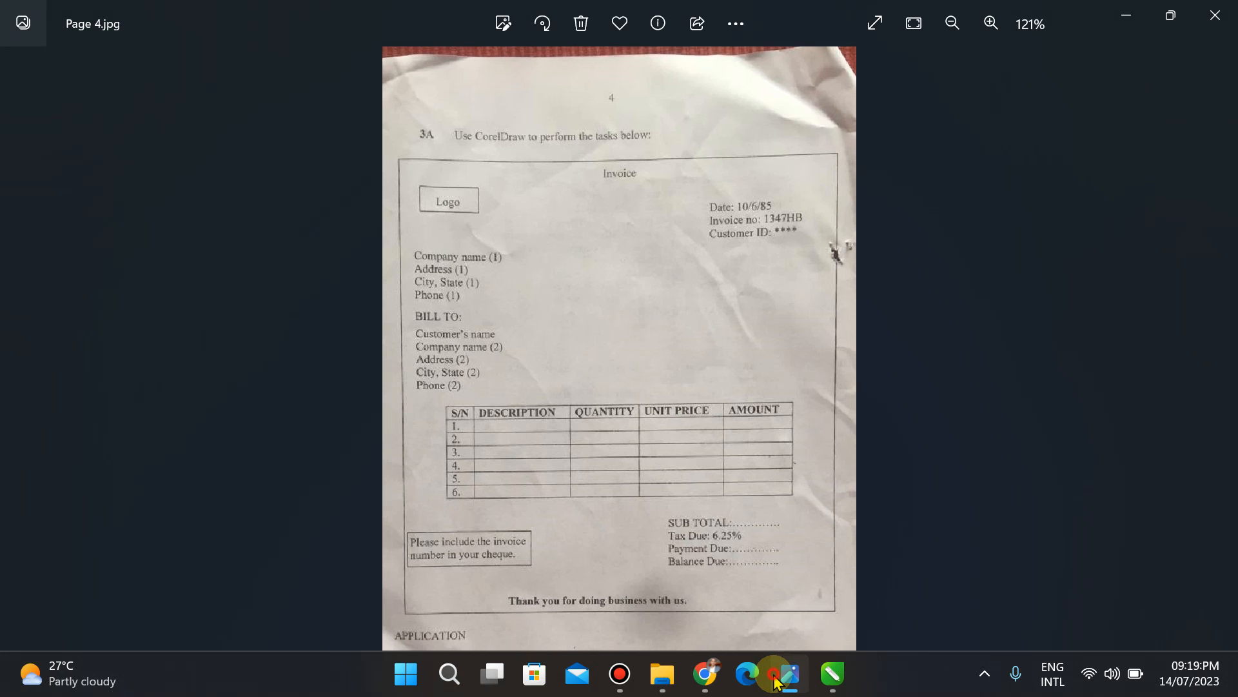
{"action": "left_click", "coordinate": [777, 683]}
{"action": "type", "text": "("}
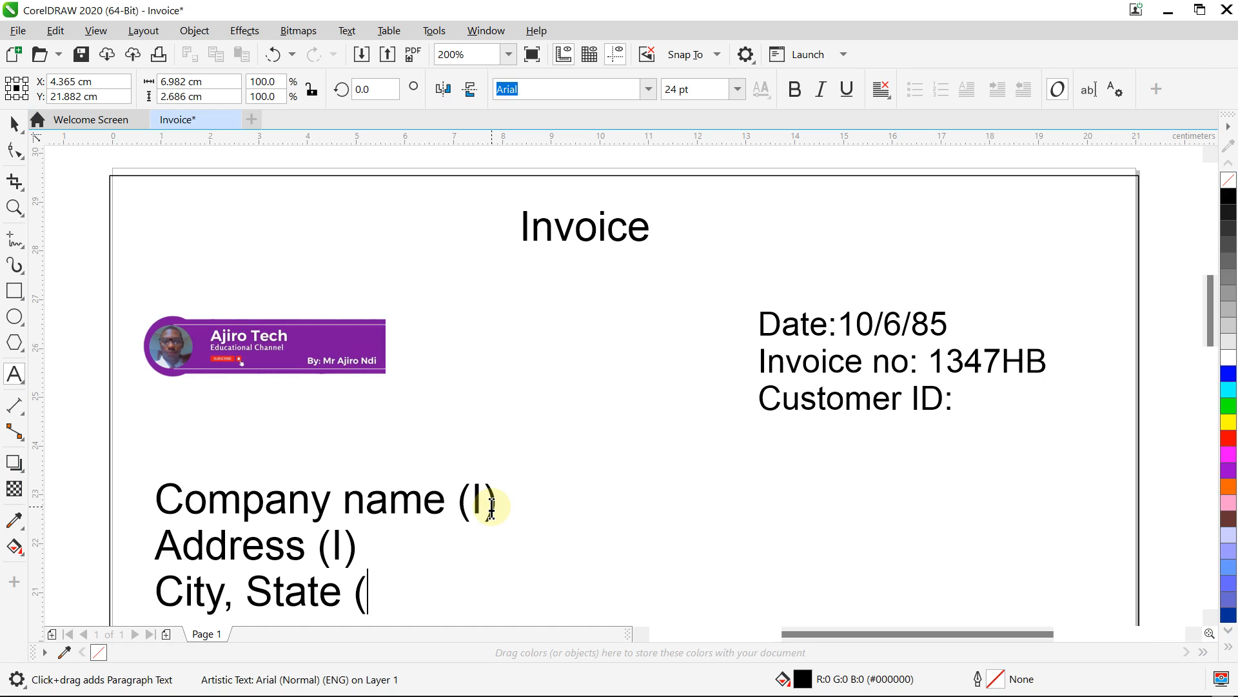
{"action": "type", "text": "1)"}
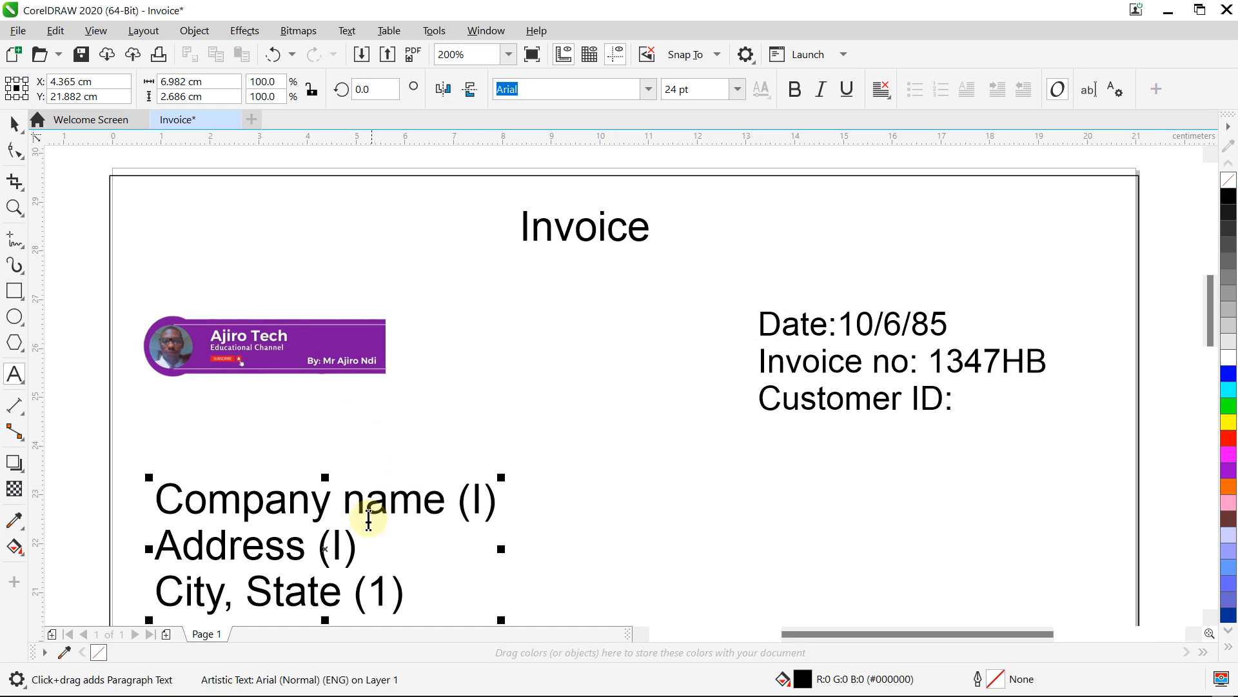
Step: Change (I) to (1) in the Address and Company name lines
{"action": "left_click", "coordinate": [340, 549]}
{"action": "key", "text": "BackSpace"}
{"action": "type", "text": "1"}
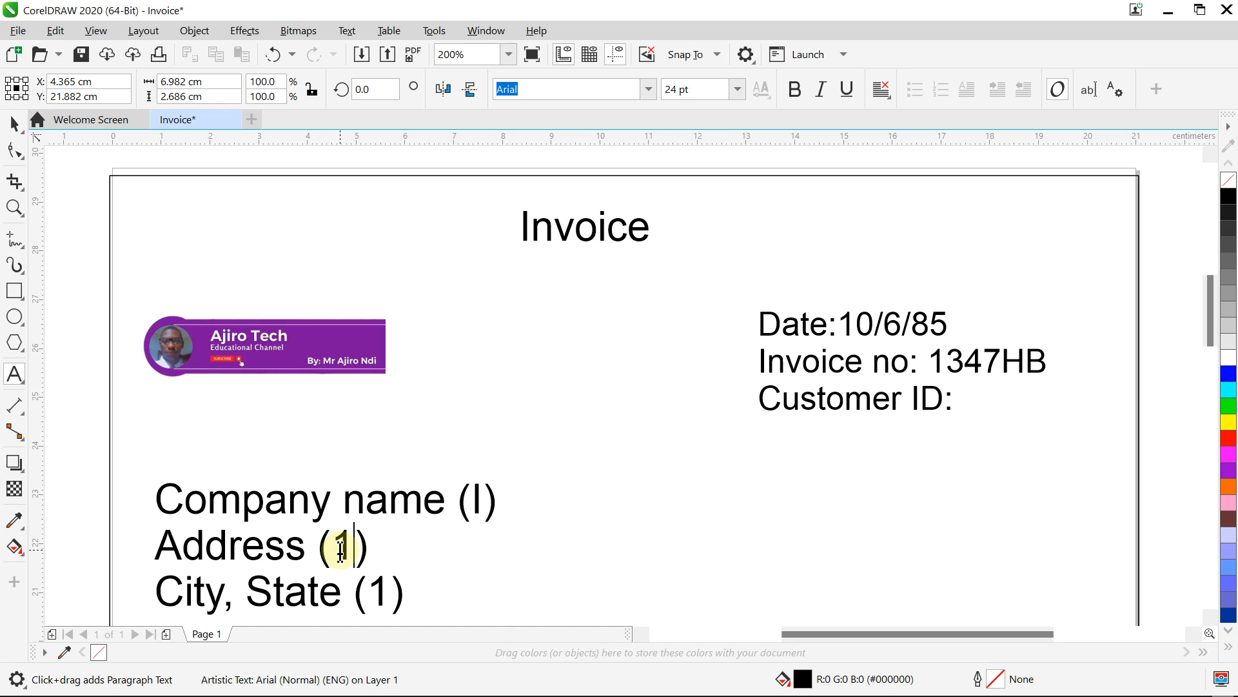
{"action": "left_click", "coordinate": [483, 500]}
{"action": "key", "text": "BackSpace"}
{"action": "type", "text": "1"}
Step: Add a 'Phone (1)' line after City, State (1)
{"action": "mouse_move", "coordinate": [843, 672]}
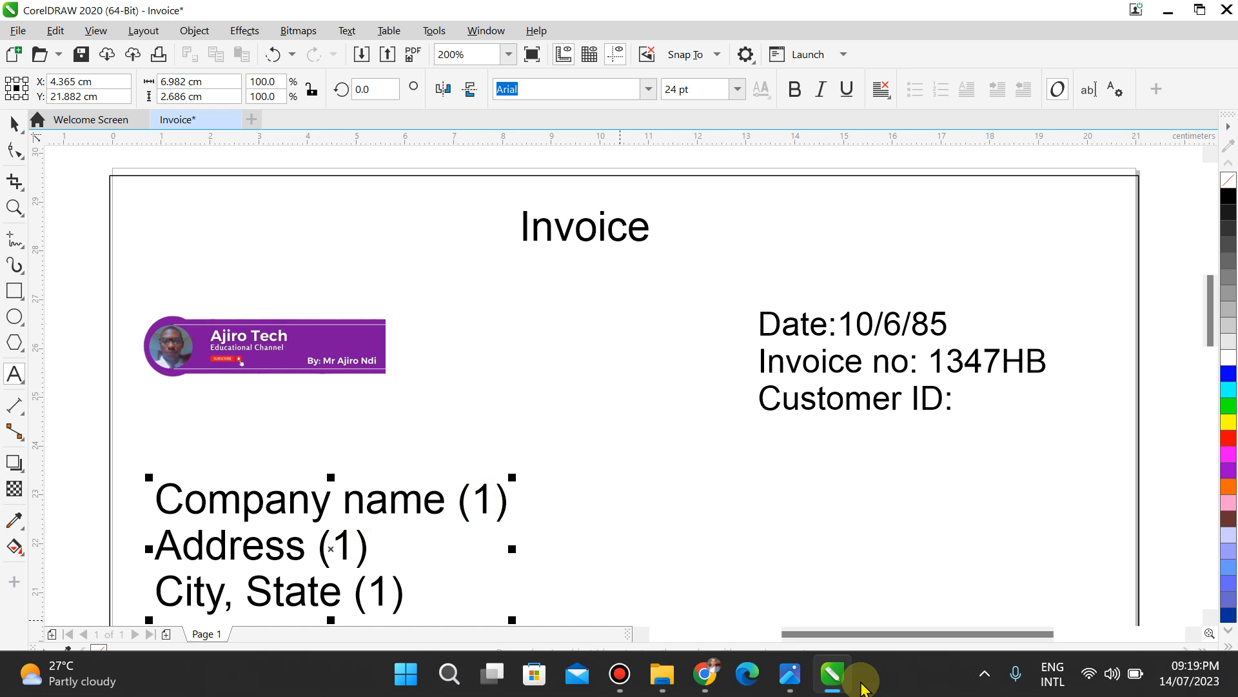
{"action": "left_click", "coordinate": [788, 676]}
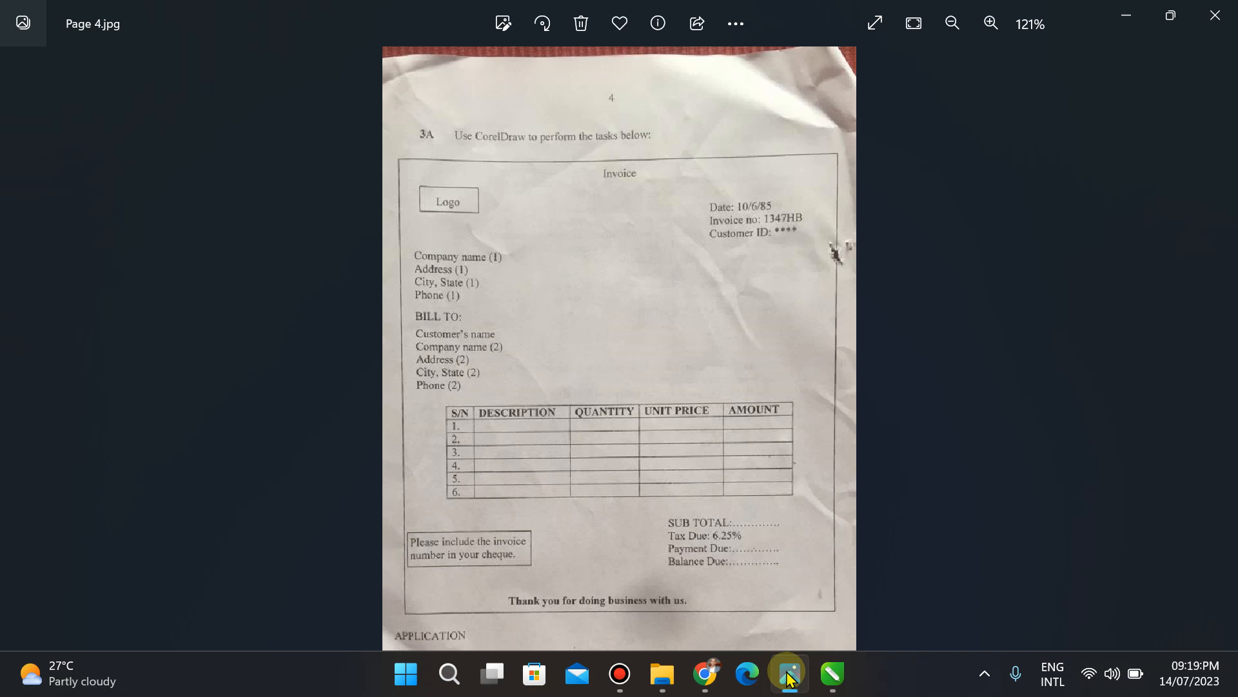
{"action": "left_click", "coordinate": [789, 677]}
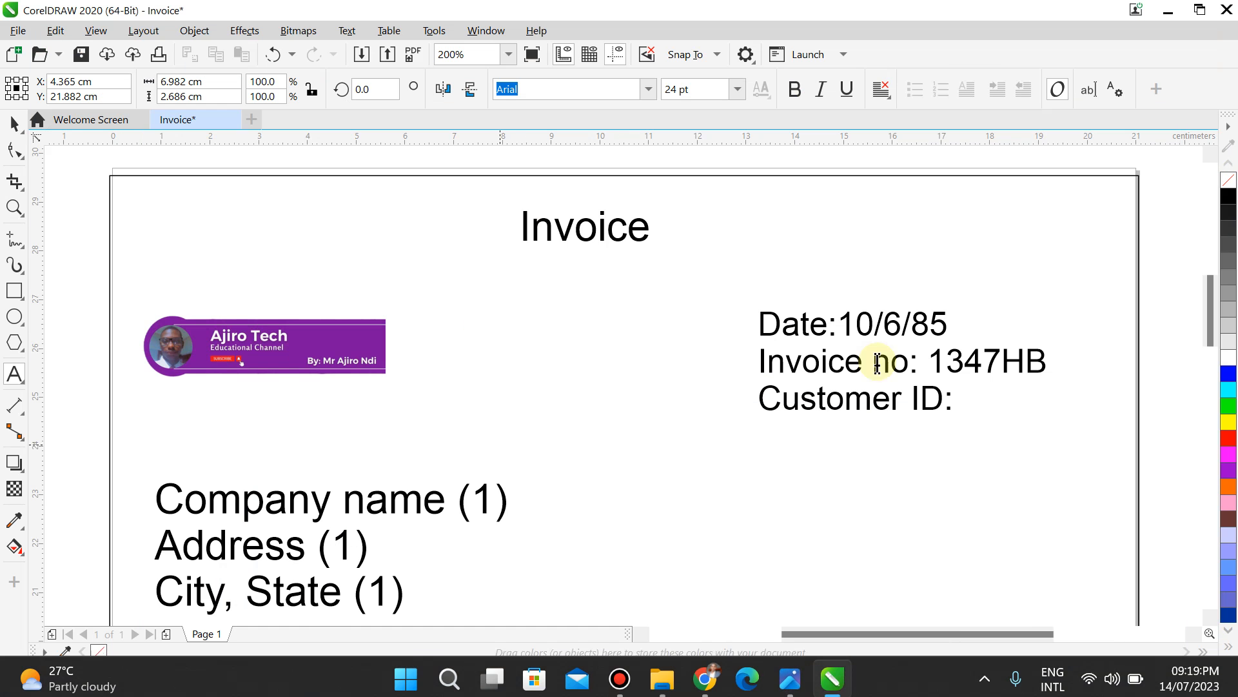
{"action": "left_click_drag", "start_coordinate": [1209, 313], "coordinate": [1218, 351]}
{"action": "left_click", "coordinate": [403, 326]}
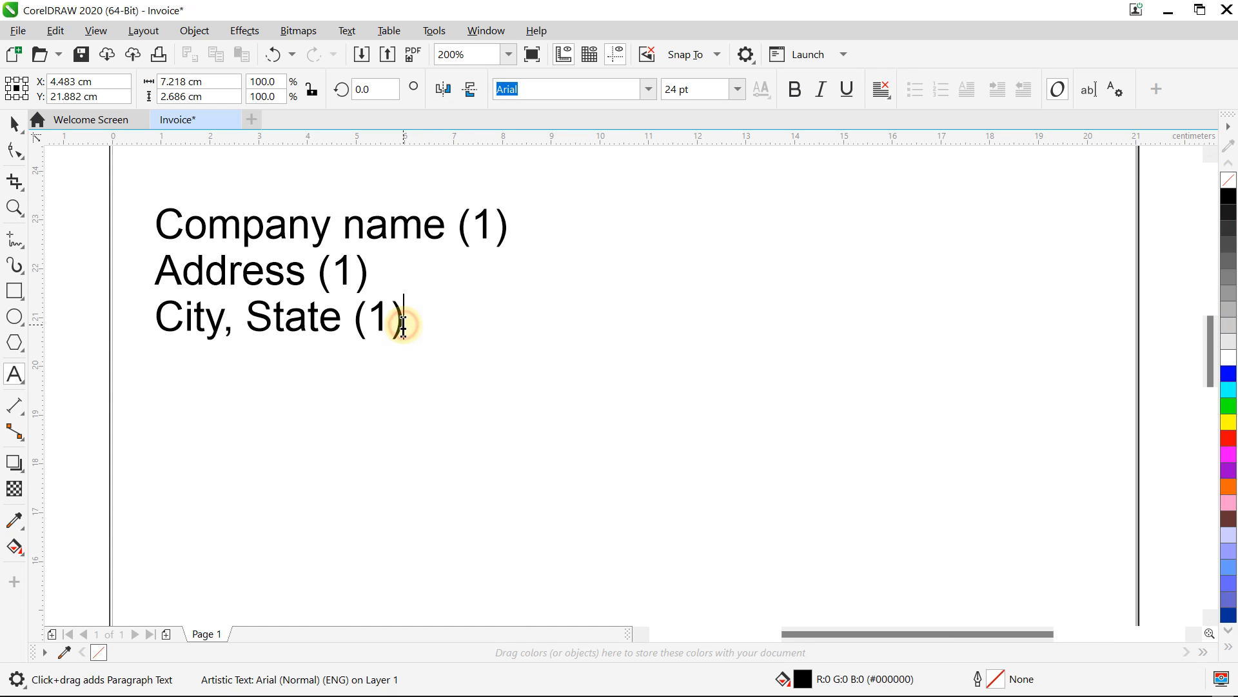
{"action": "type", "text": "Phone"}
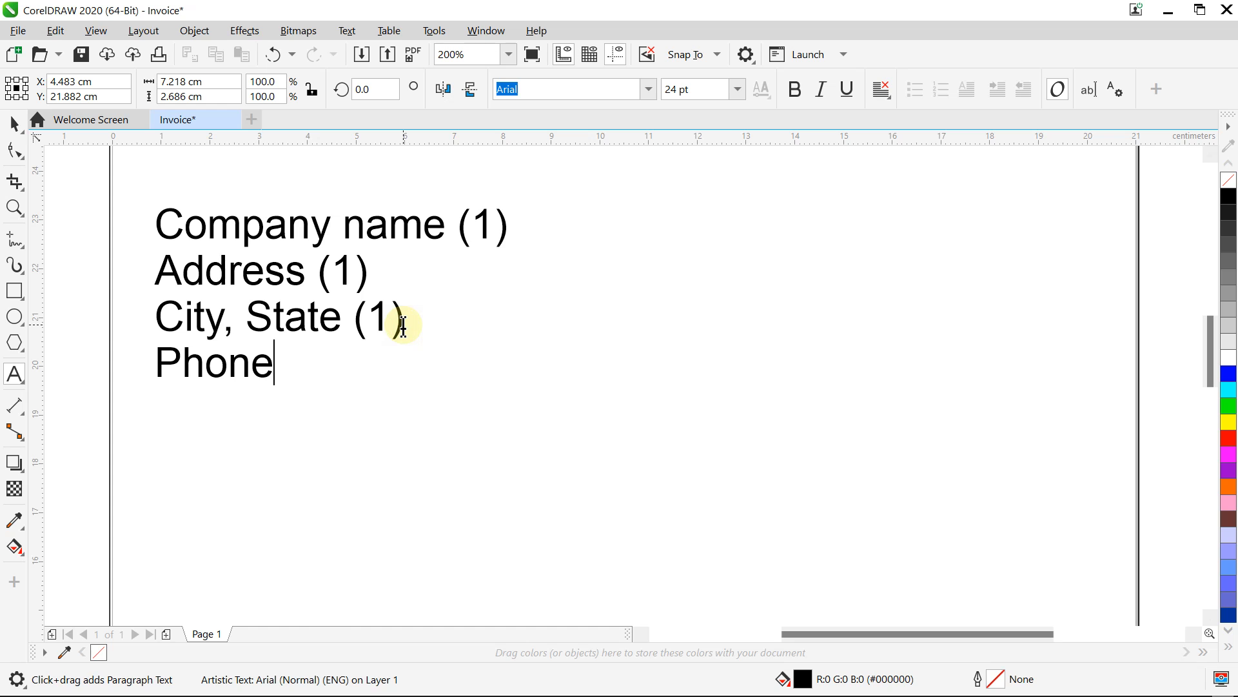
{"action": "type", "text": " (1)"}
{"action": "mouse_move", "coordinate": [681, 690]}
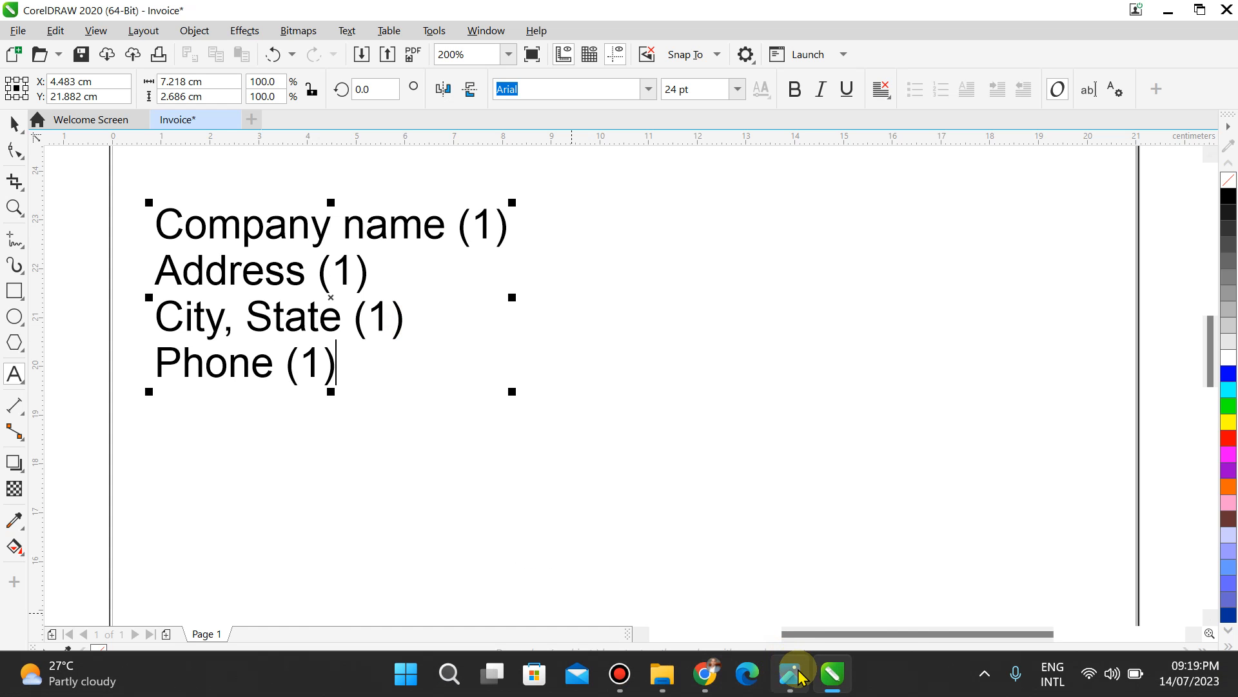
{"action": "left_click", "coordinate": [799, 671]}
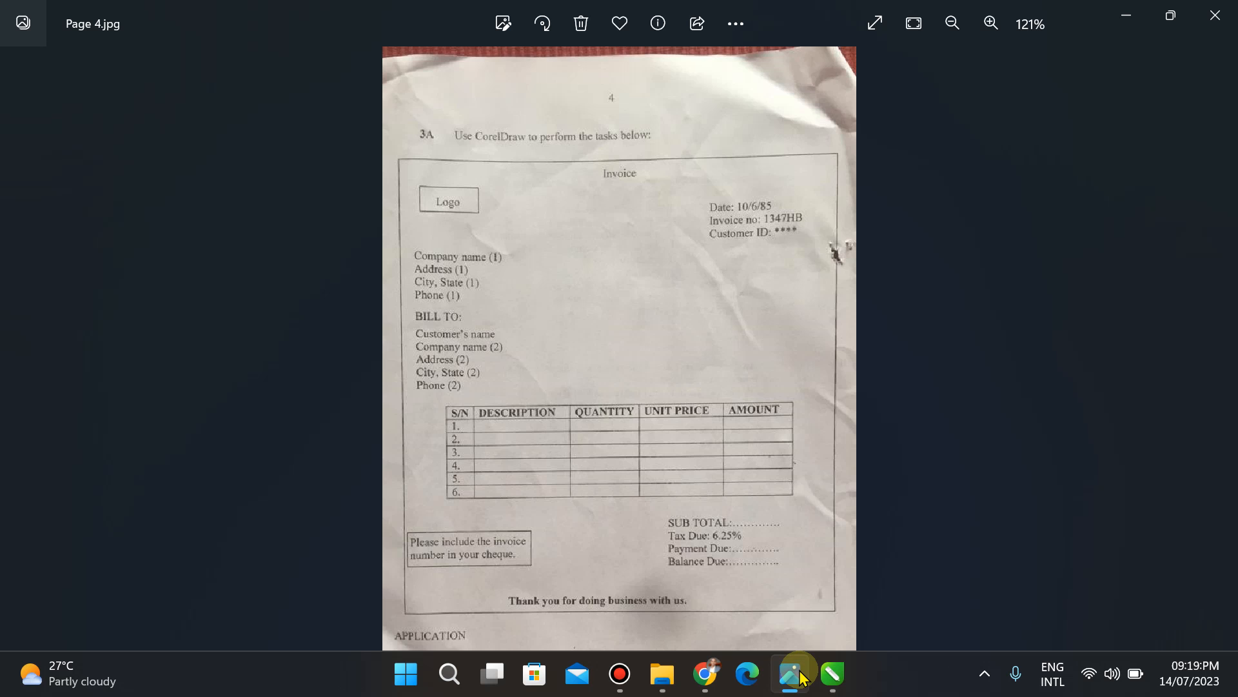
{"action": "left_click", "coordinate": [800, 677]}
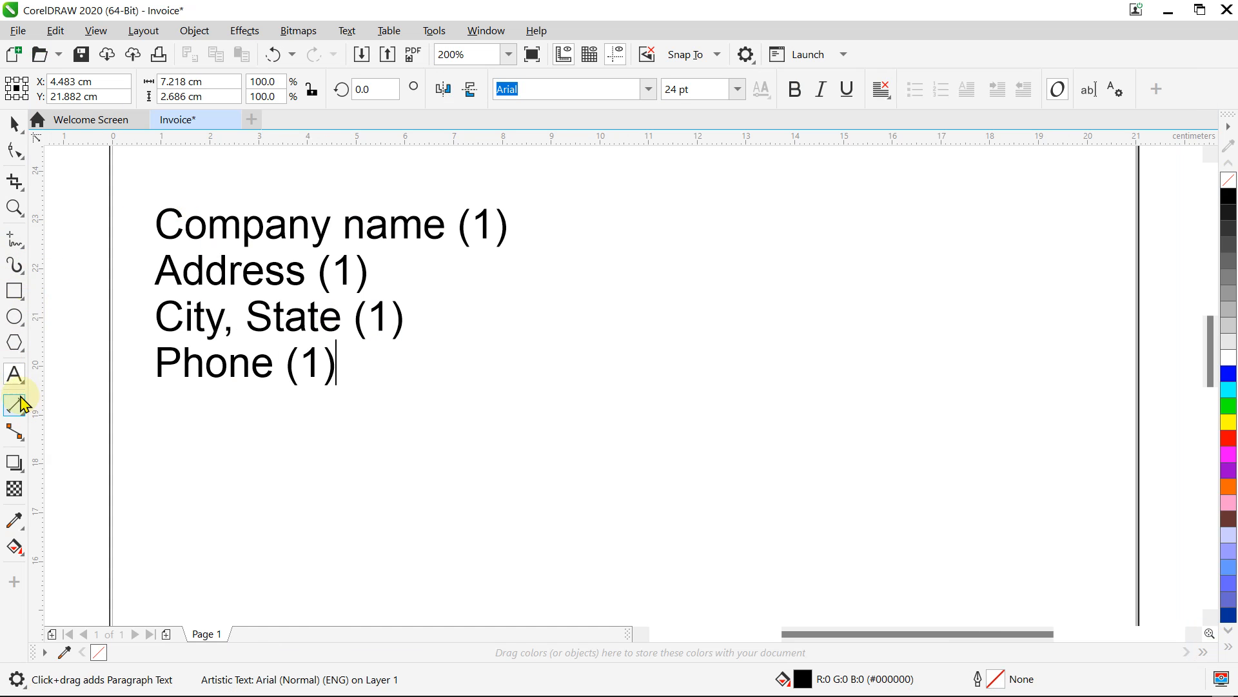
Step: Add a 'Bill TO:' heading below Phone (1)
{"action": "key", "text": "Return"}
{"action": "key", "text": "Return"}
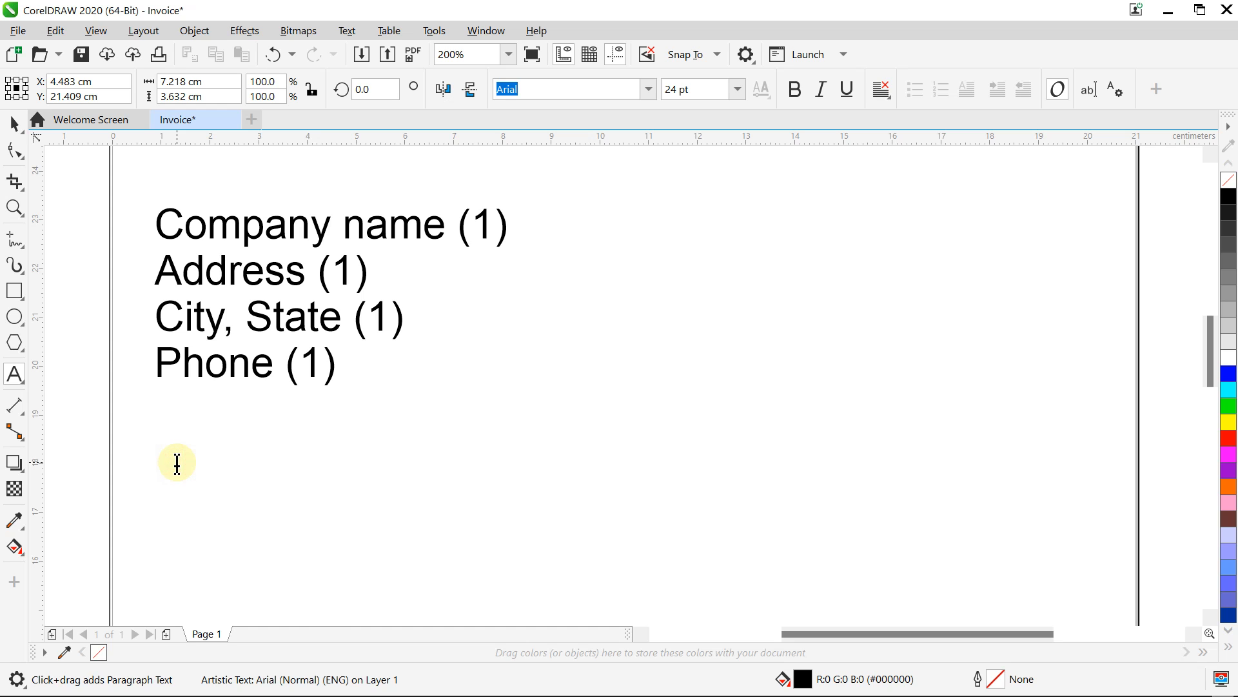
{"action": "type", "text": "Bill to:"}
{"action": "key", "text": "Escape"}
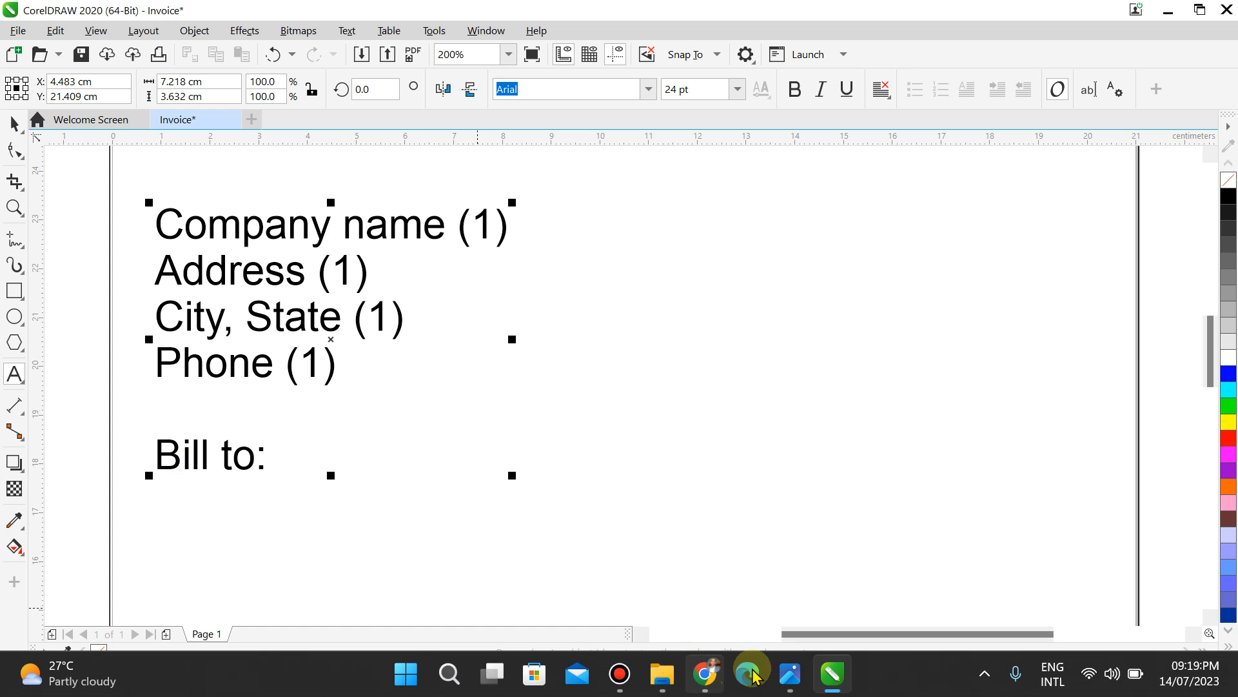
{"action": "left_click", "coordinate": [785, 674]}
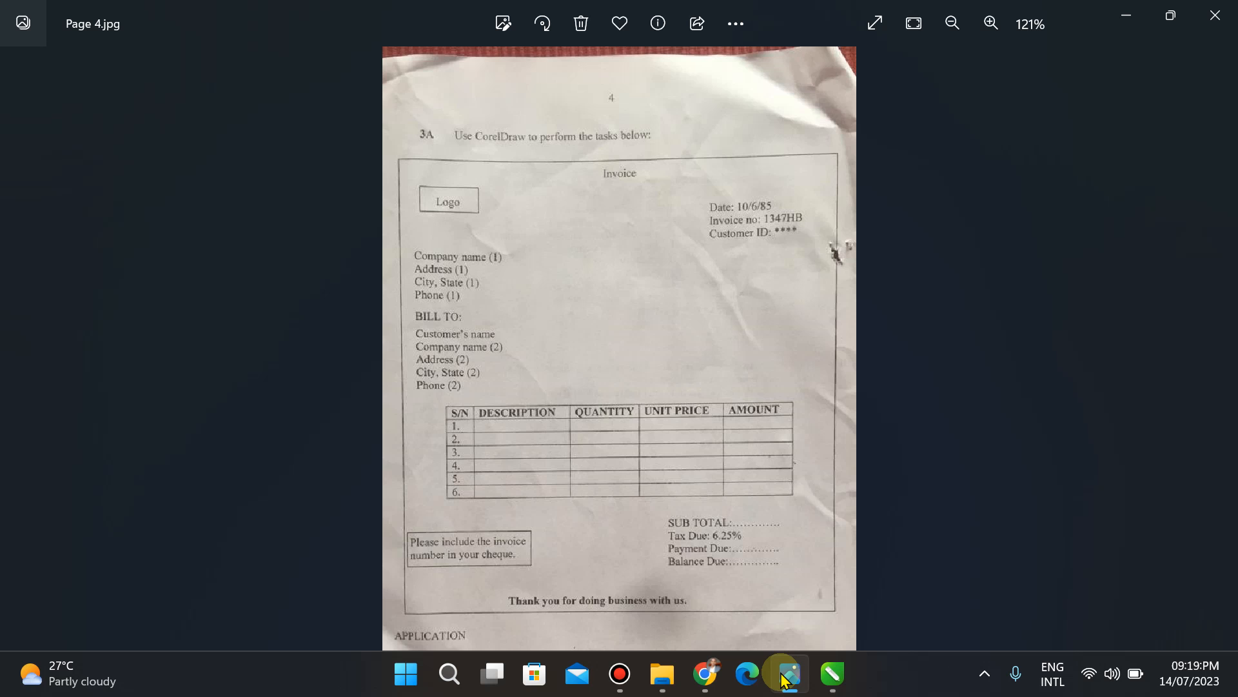
{"action": "left_click", "coordinate": [783, 676]}
{"action": "key", "text": "BackSpace"}
{"action": "key", "text": "BackSpace"}
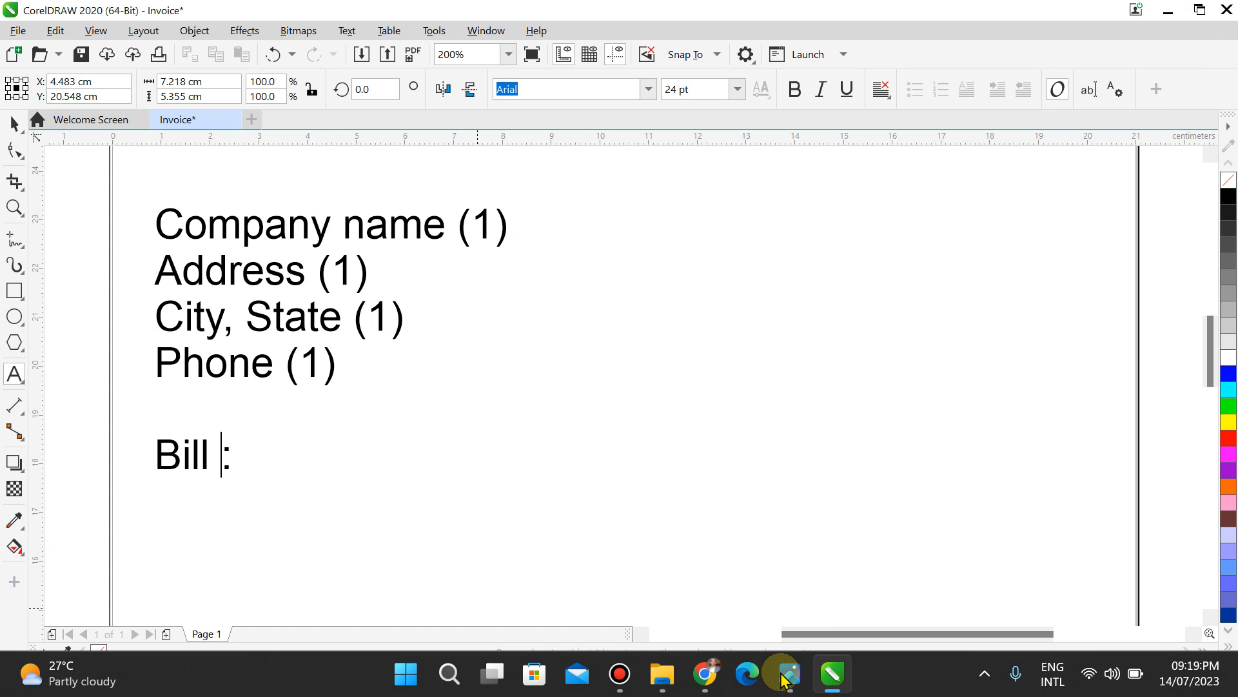
{"action": "type", "text": "TO"}
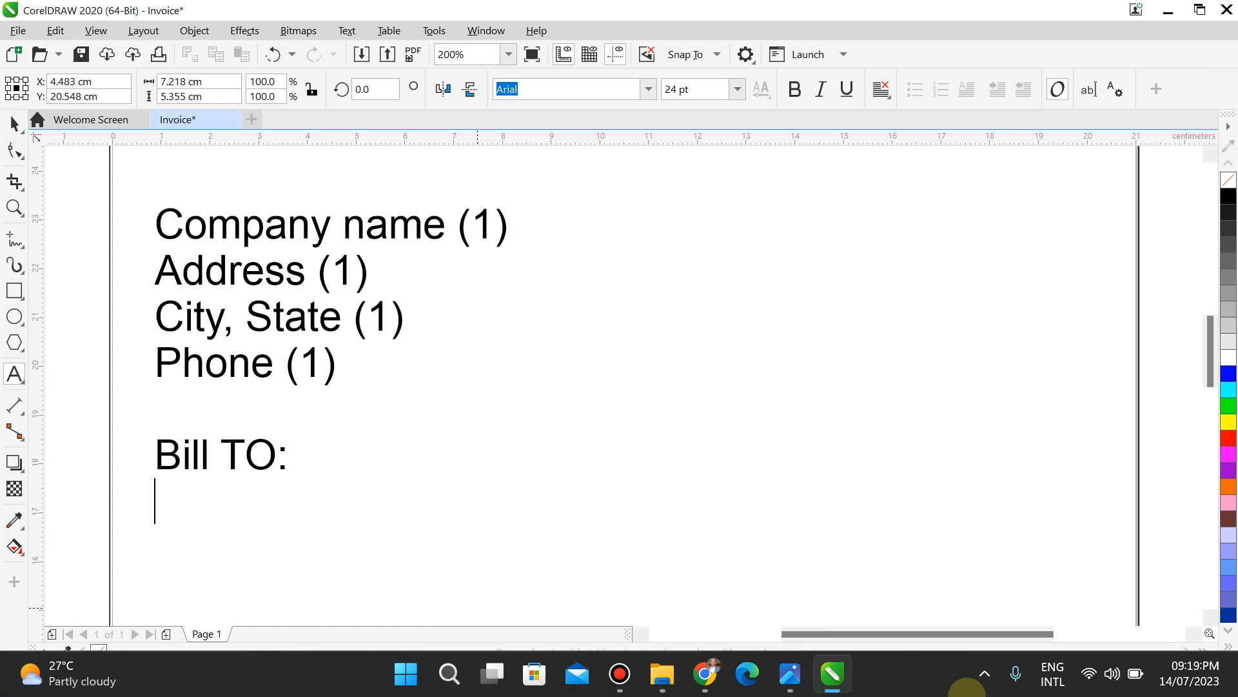
{"action": "left_click", "coordinate": [790, 685]}
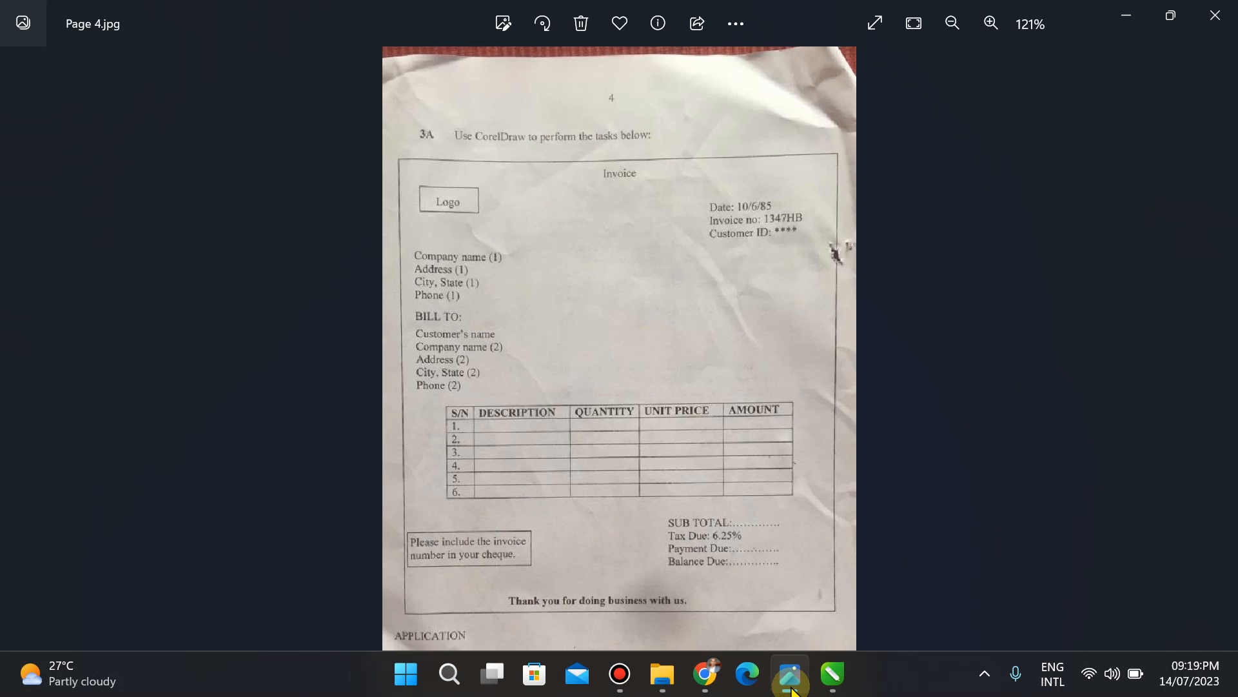
{"action": "left_click", "coordinate": [792, 689]}
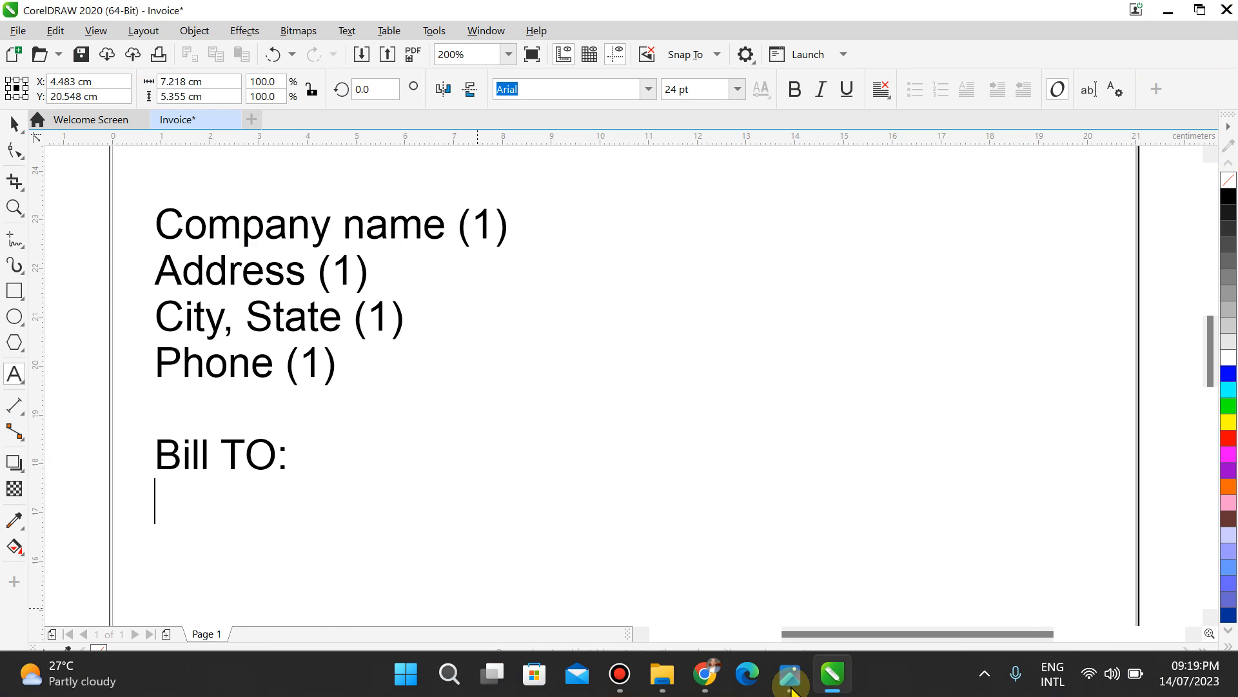
Step: Add 'Customer name' and 'Customer name (2)' lines under the Bill TO: heading
{"action": "type", "text": "Cusrt"}
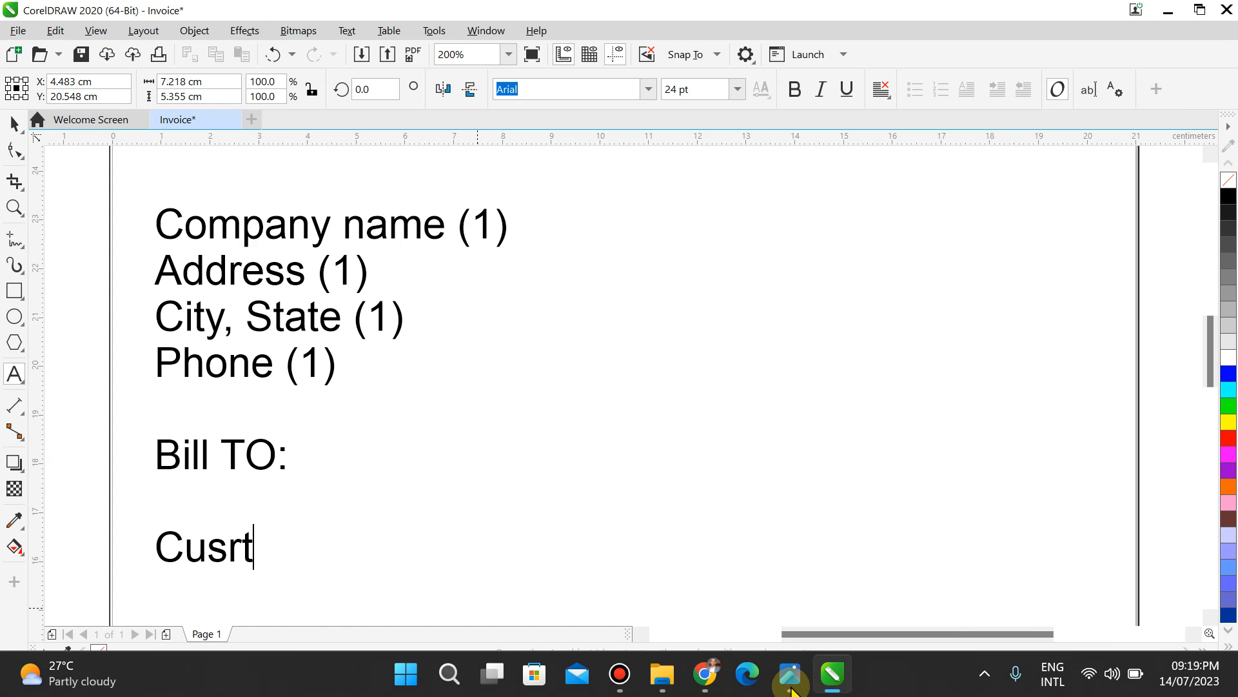
{"action": "key", "text": "BackSpace"}
{"action": "key", "text": "BackSpace"}
{"action": "type", "text": "tomer"}
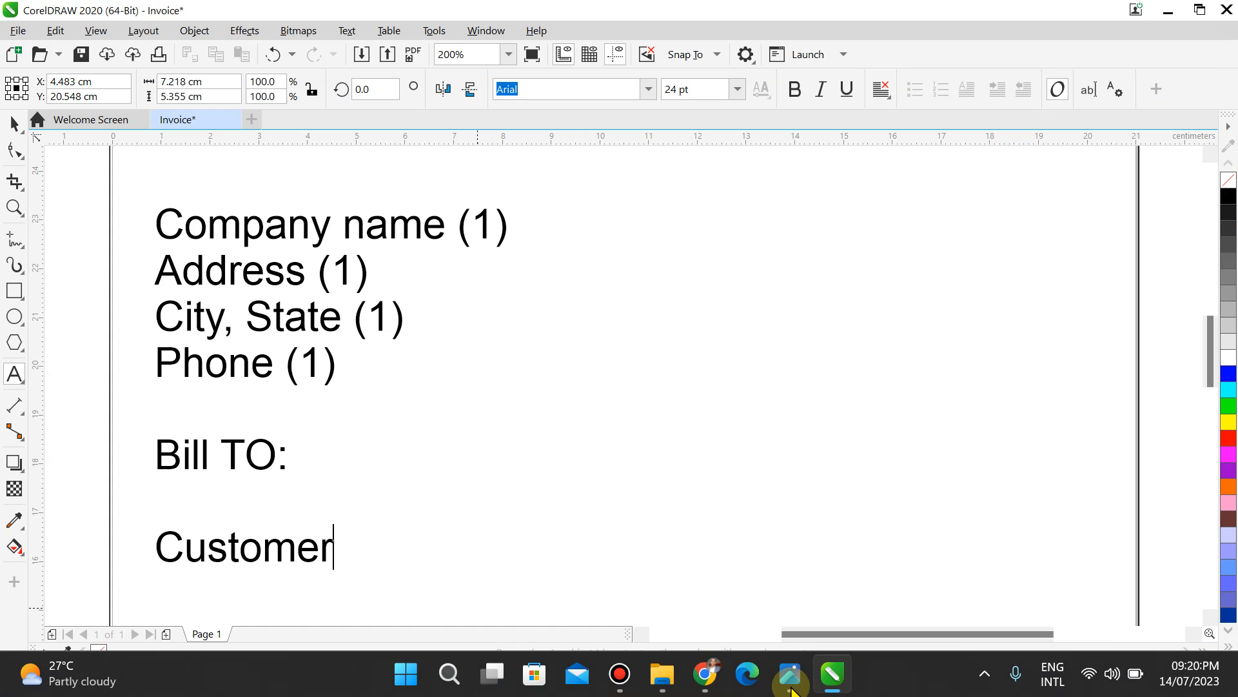
{"action": "type", "text": " name;"}
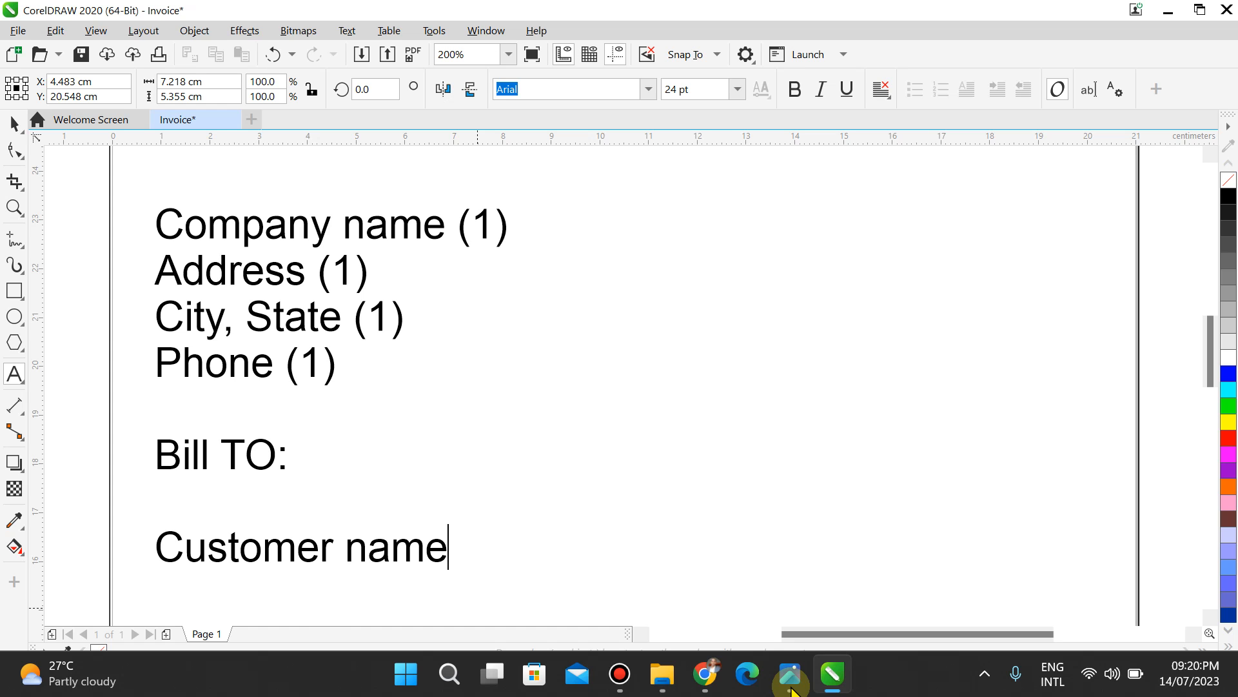
{"action": "left_click", "coordinate": [791, 688]}
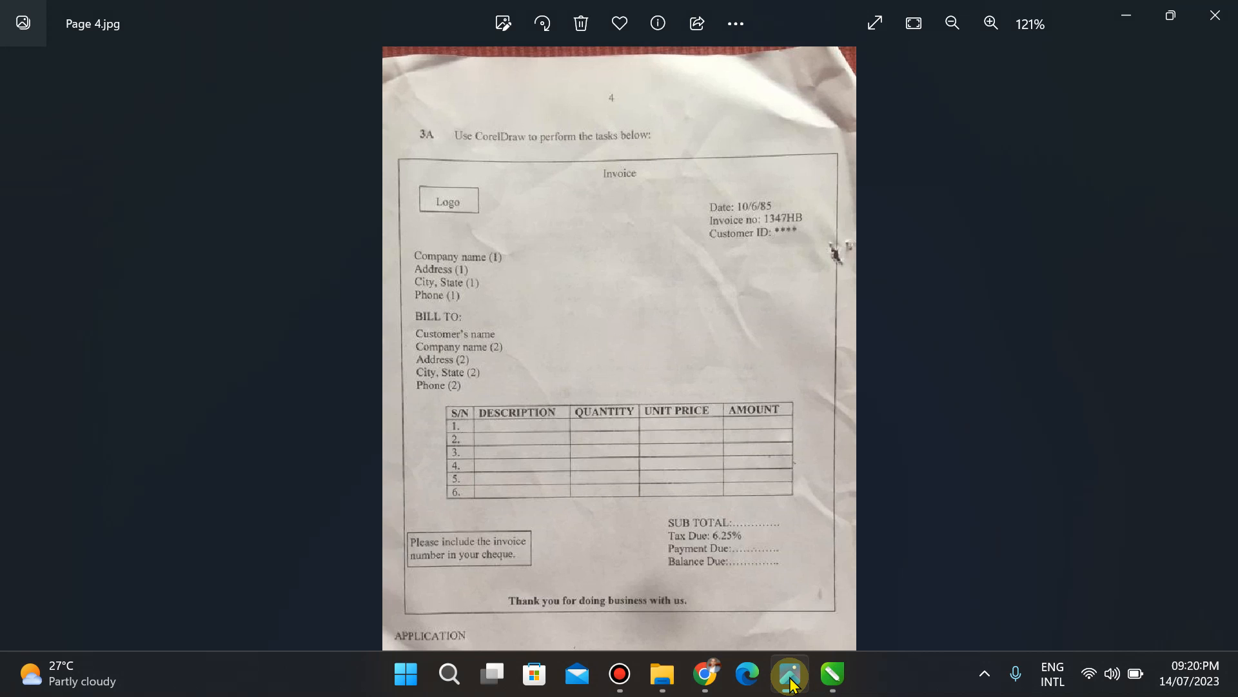
{"action": "left_click", "coordinate": [793, 683]}
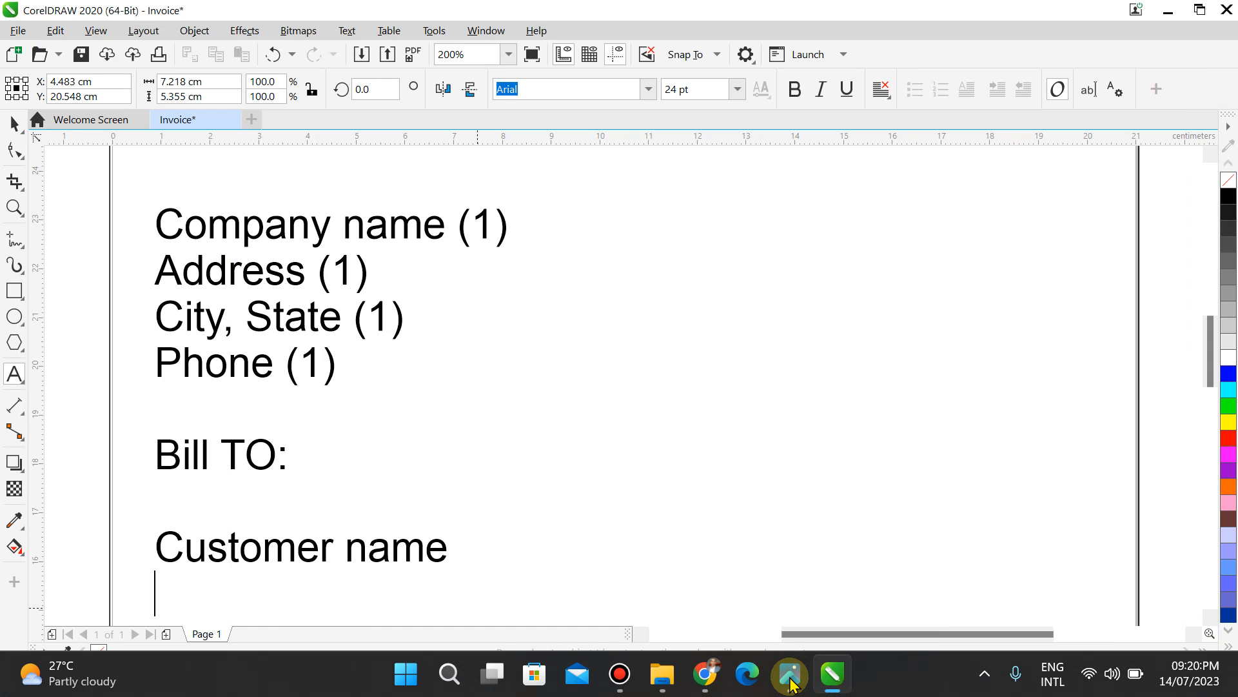
{"action": "left_click", "coordinate": [792, 677]}
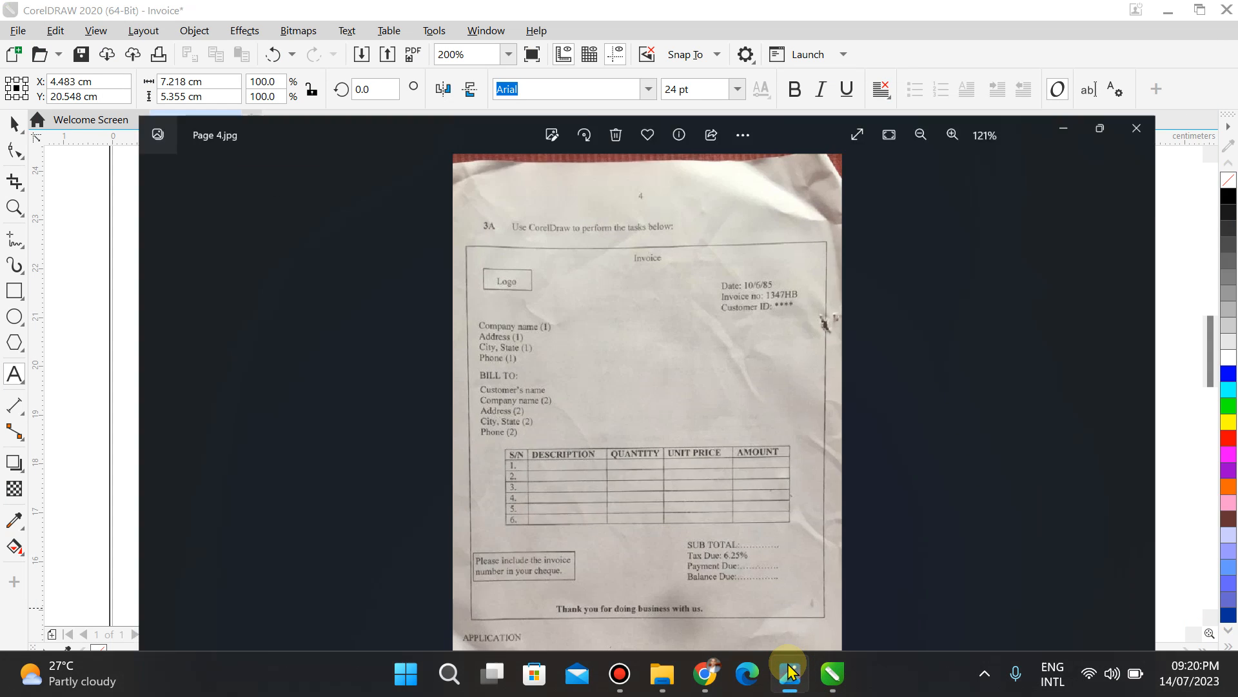
{"action": "left_click", "coordinate": [792, 673]}
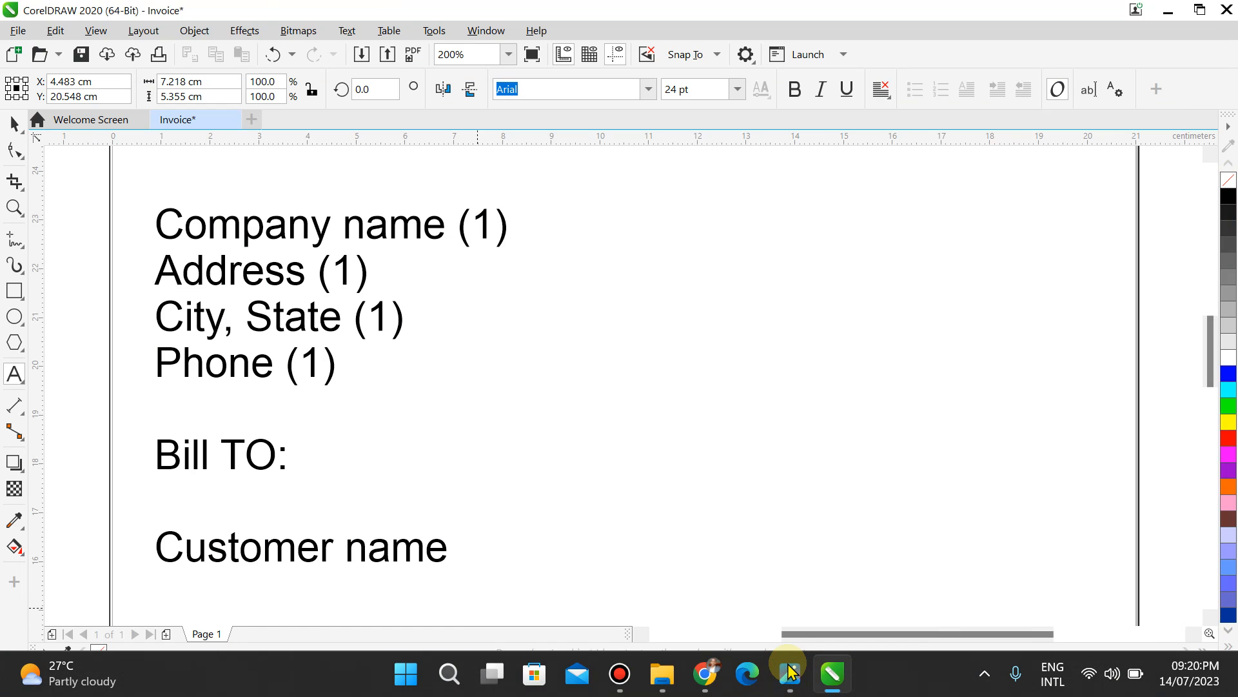
{"action": "type", "text": "Customer"}
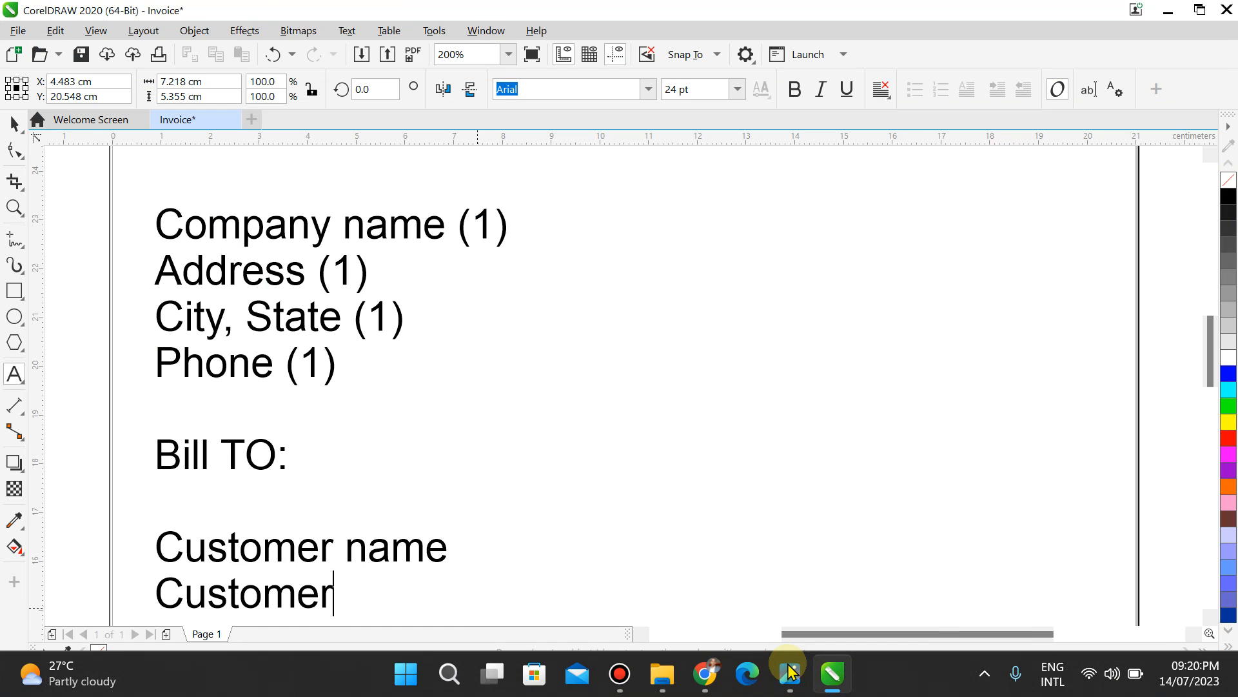
{"action": "type", "text": " name"}
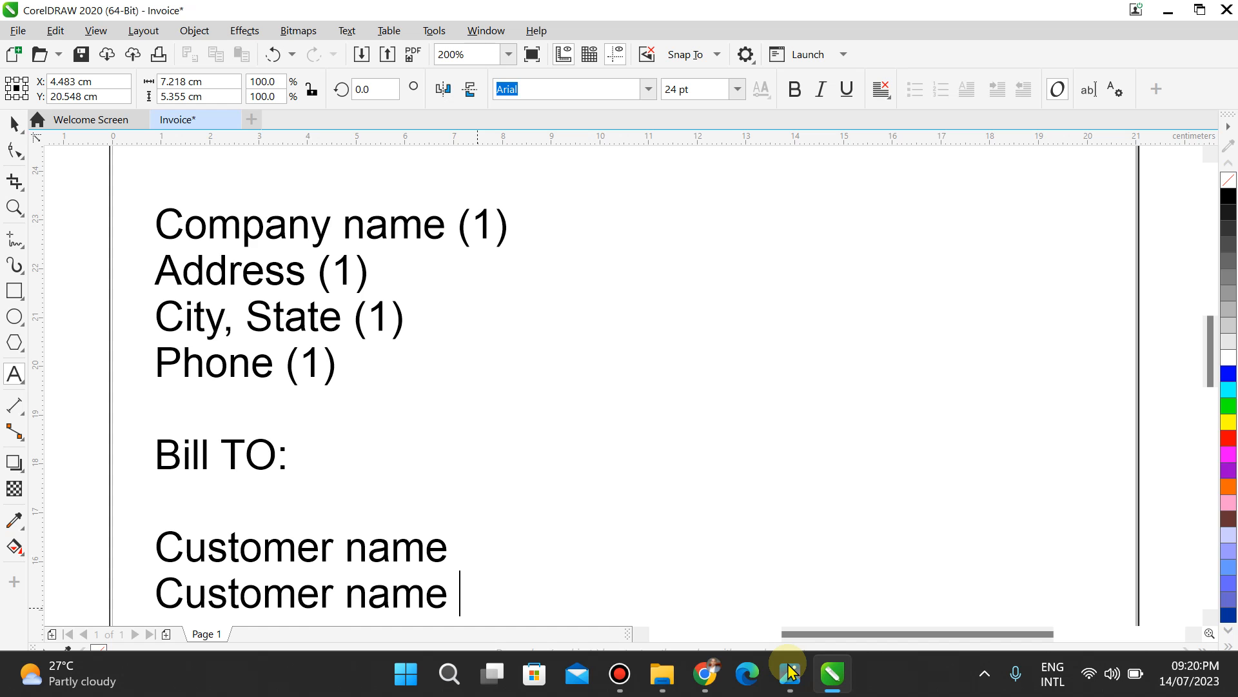
{"action": "type", "text": " (2)"}
{"action": "key", "text": "Return"}
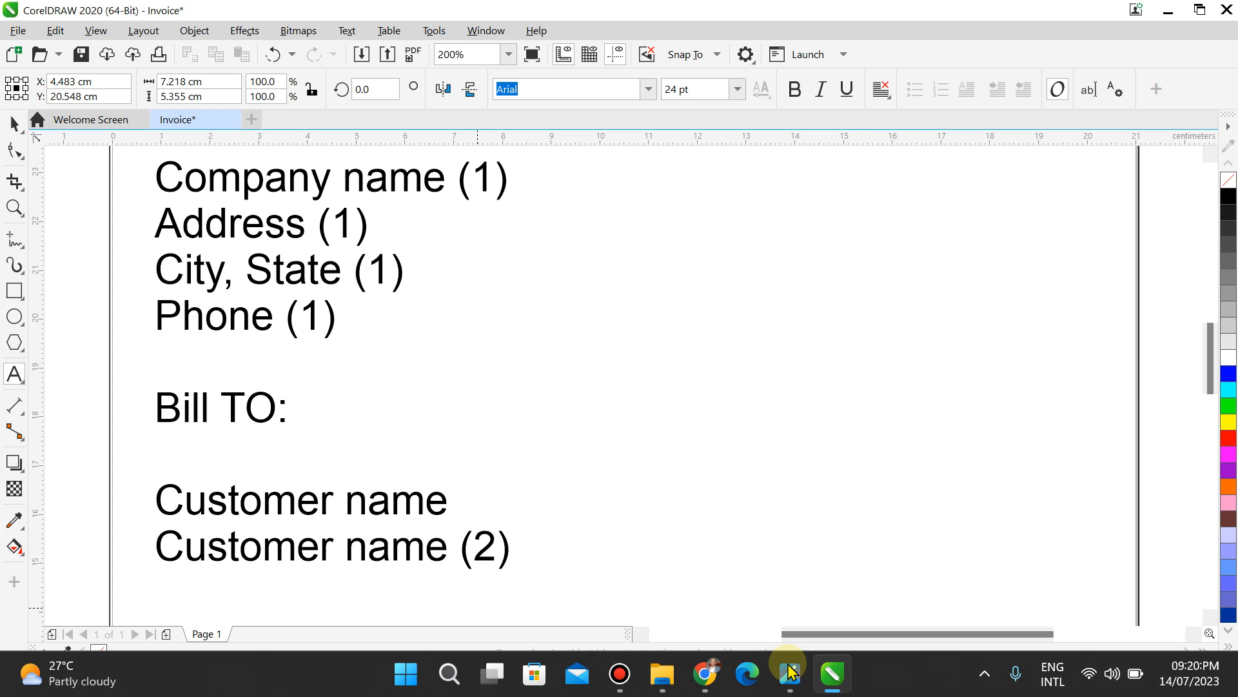
Step: Add 'Address (2)' and 'City, State (2)' lines to the Bill To block
{"action": "left_click", "coordinate": [786, 675]}
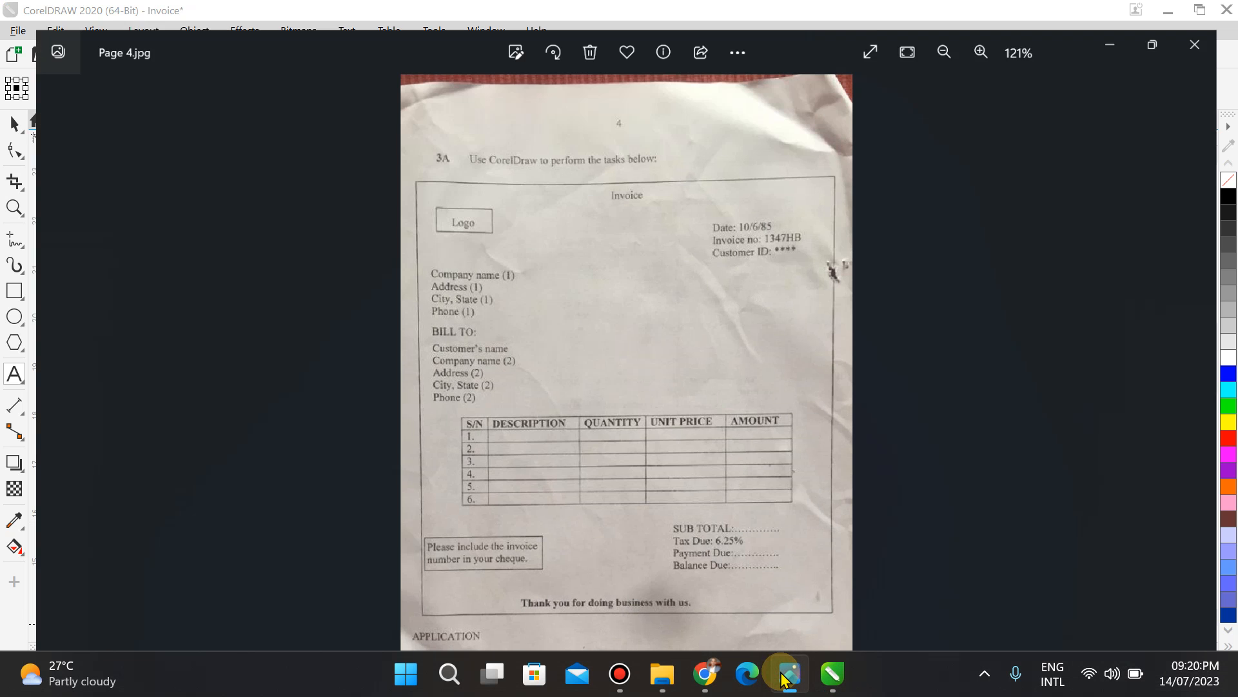
{"action": "left_click", "coordinate": [782, 675]}
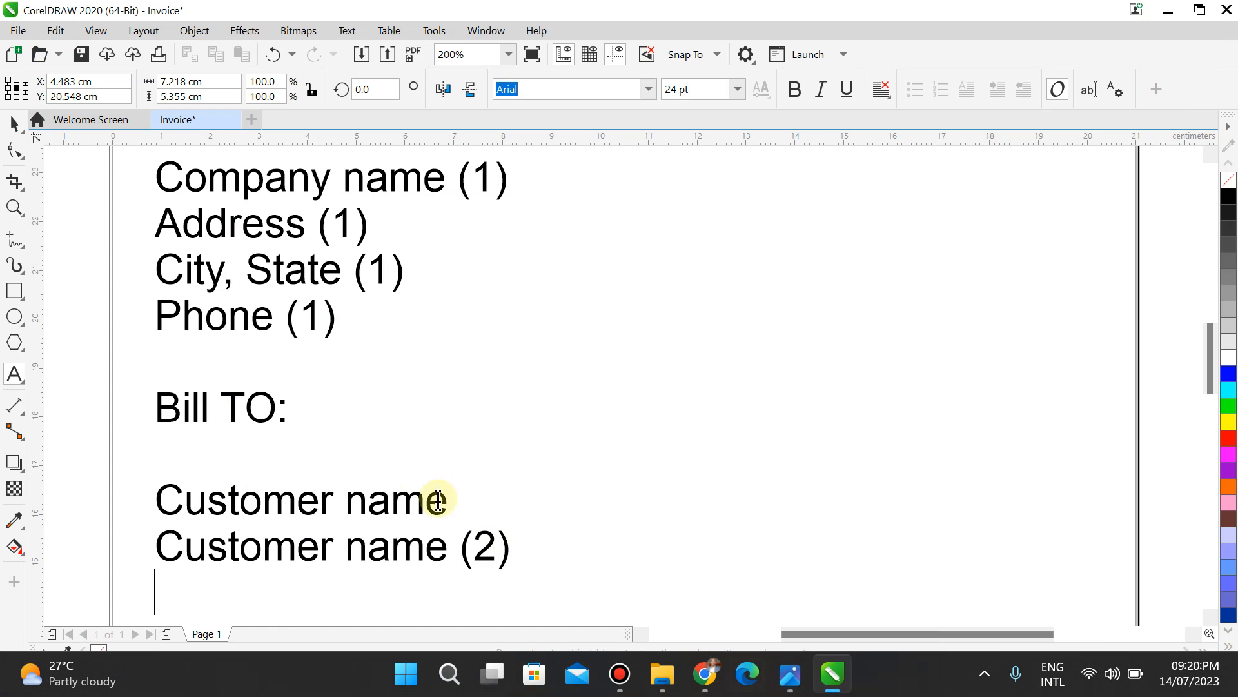
{"action": "type", "text": "Addres"}
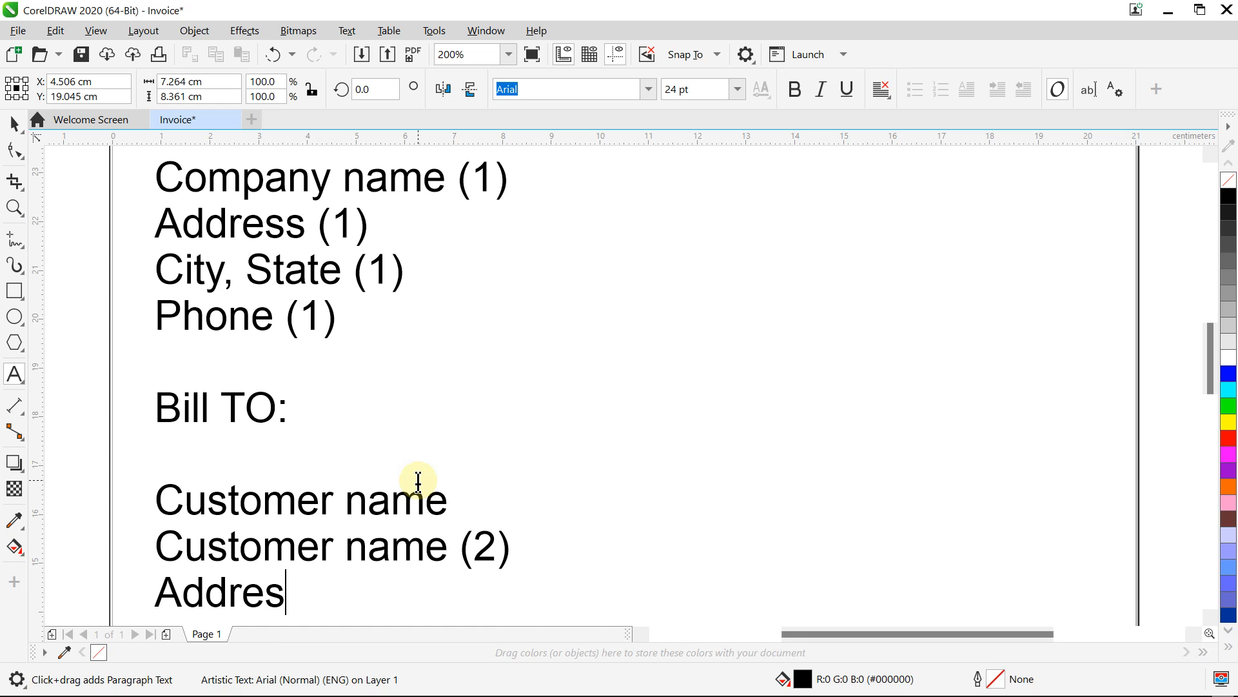
{"action": "type", "text": "s (2)"}
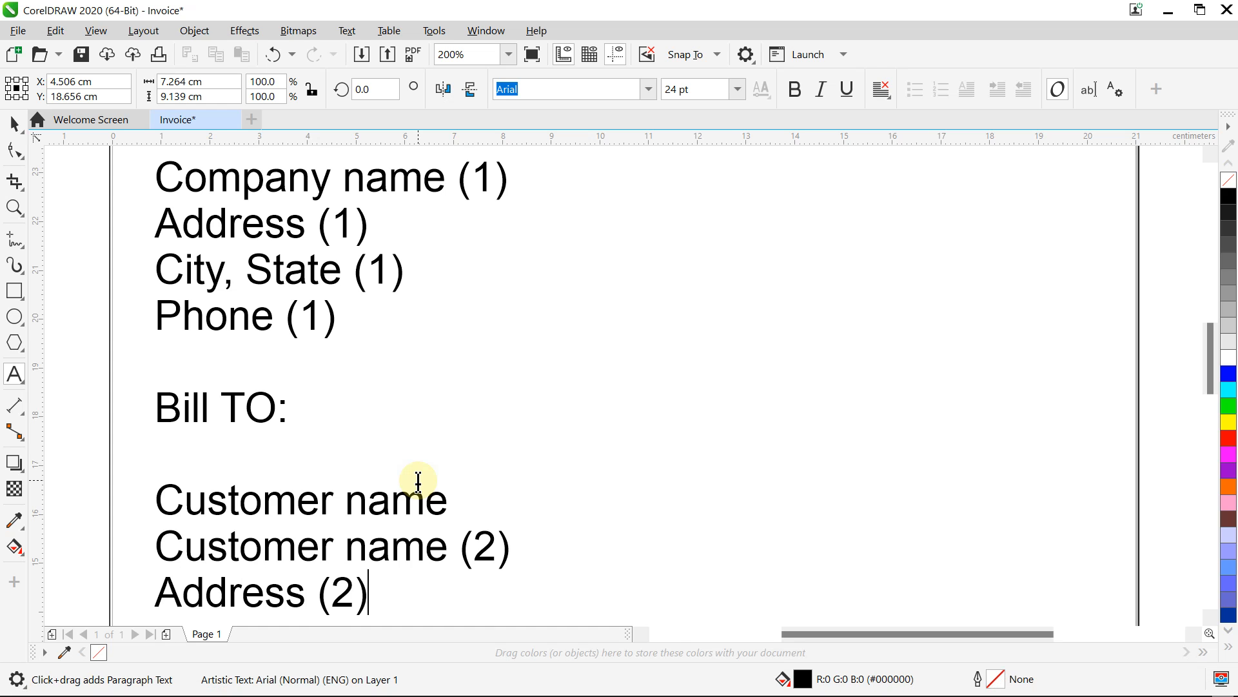
{"action": "key", "text": "Return"}
{"action": "mouse_move", "coordinate": [477, 695]}
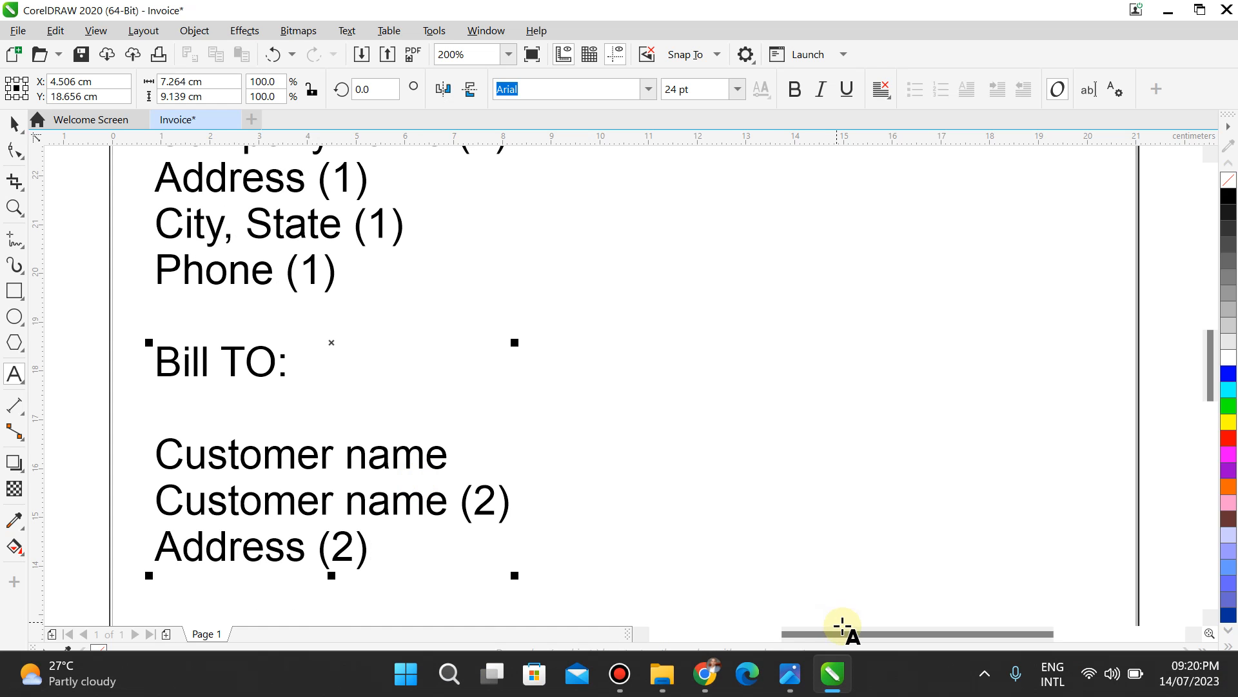
{"action": "left_click", "coordinate": [787, 678]}
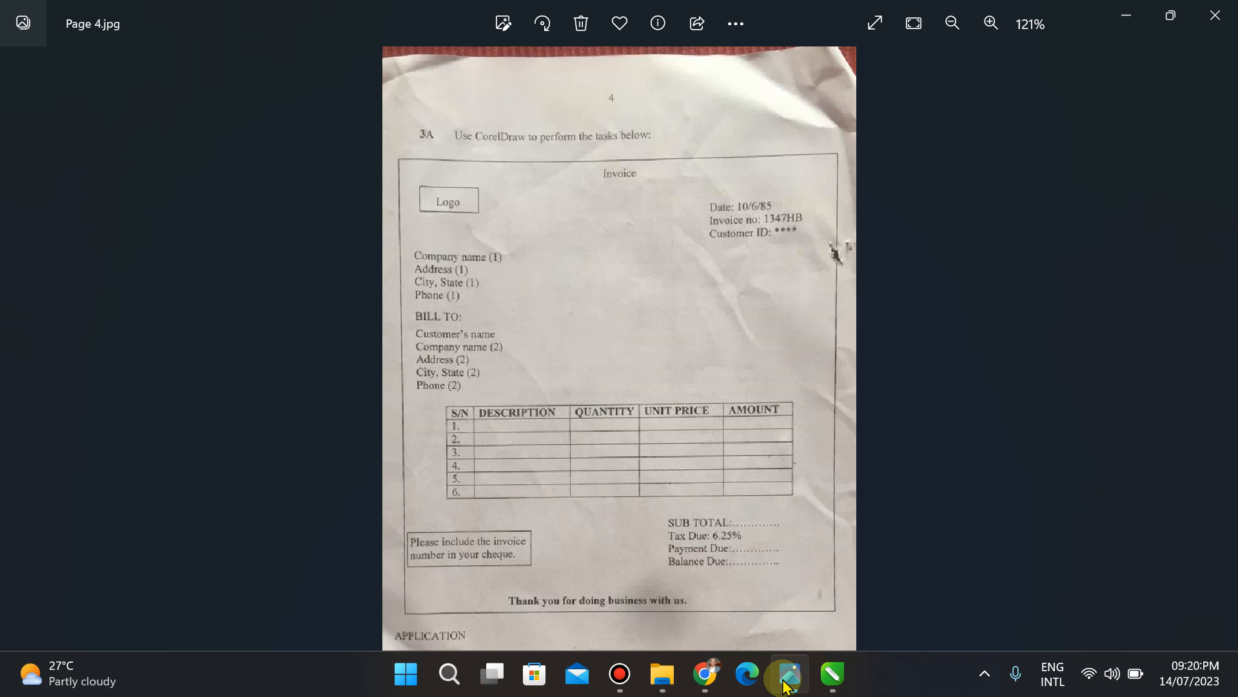
{"action": "left_click", "coordinate": [787, 679]}
{"action": "type", "text": "Ci"}
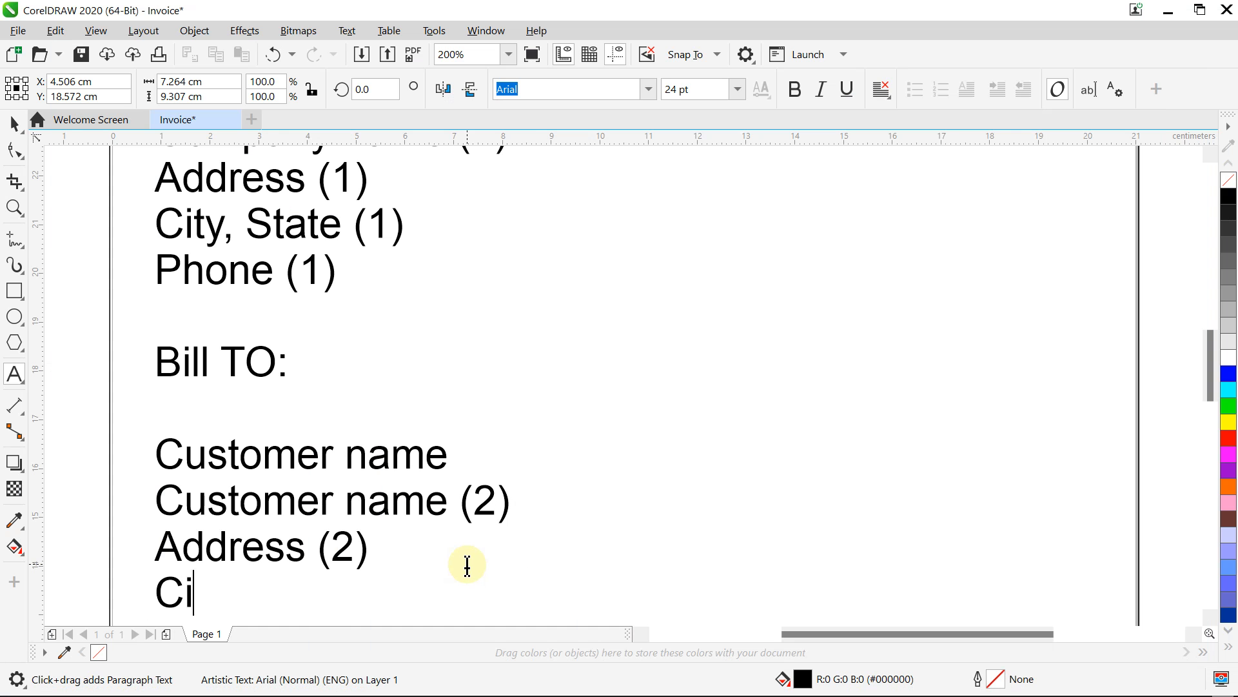
{"action": "type", "text": "ty, S"}
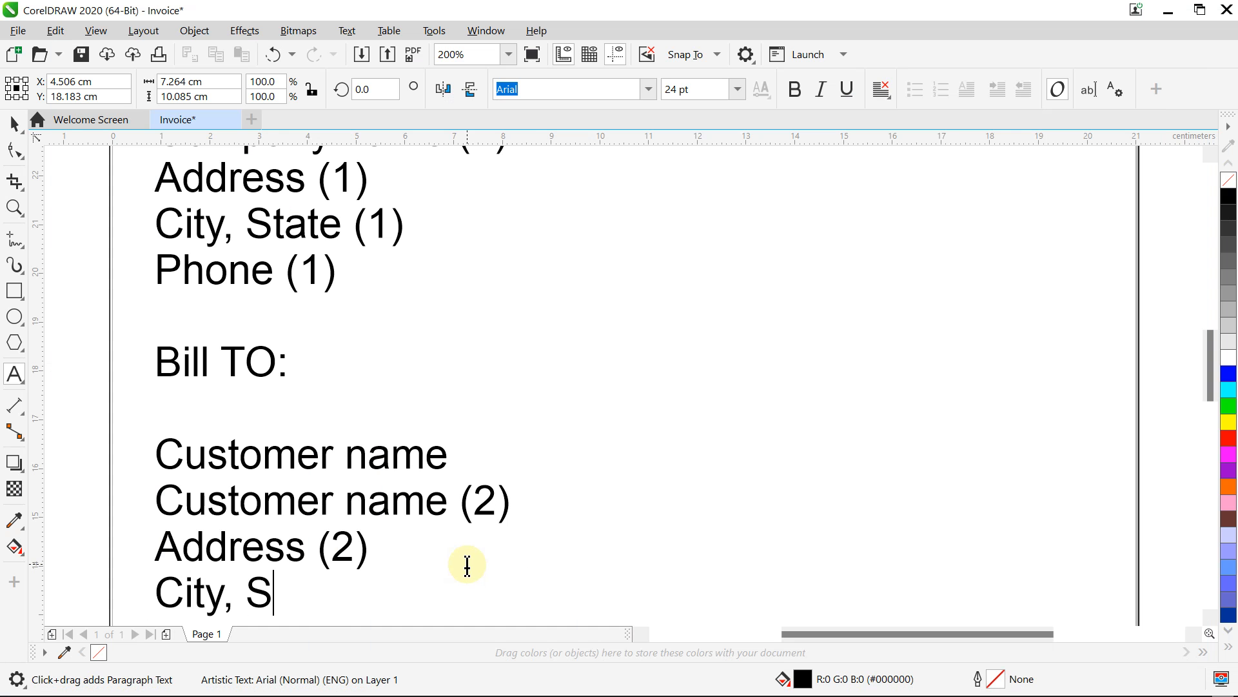
{"action": "type", "text": "tate ("}
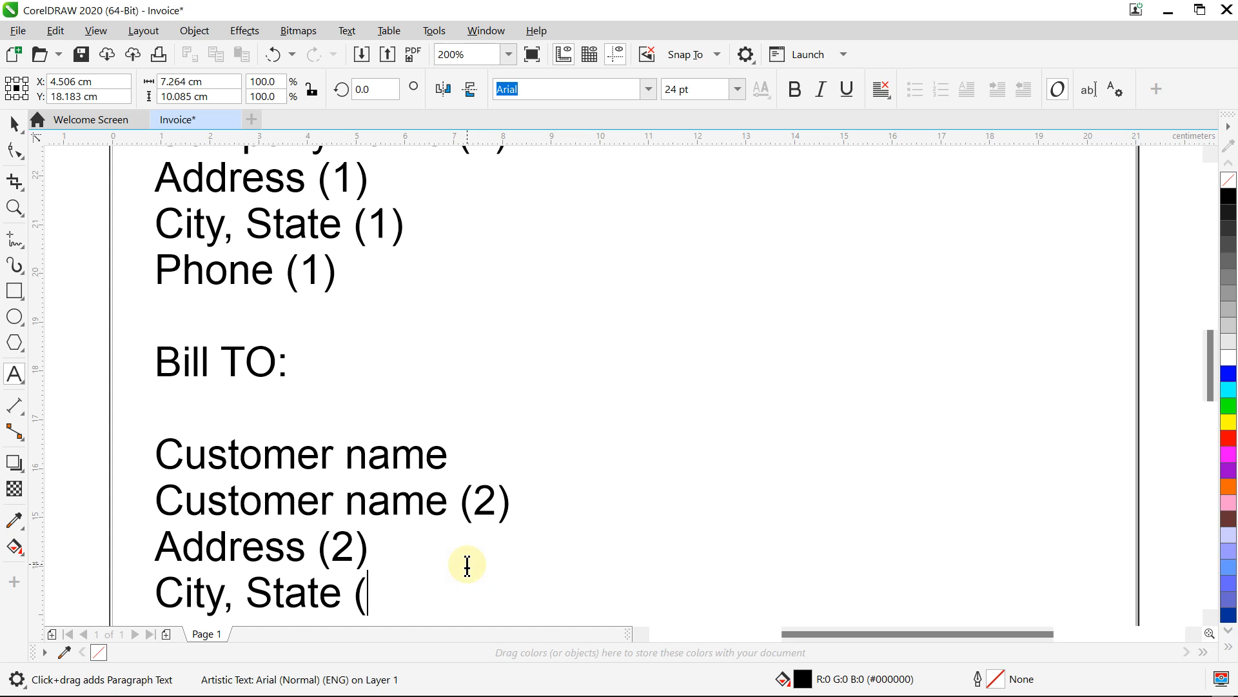
{"action": "type", "text": "2)"}
{"action": "key", "text": "Return"}
Step: Add a 'Phone (2)' line plus blank lines, then show the Page 4.jpg reference photo
{"action": "mouse_move", "coordinate": [658, 695]}
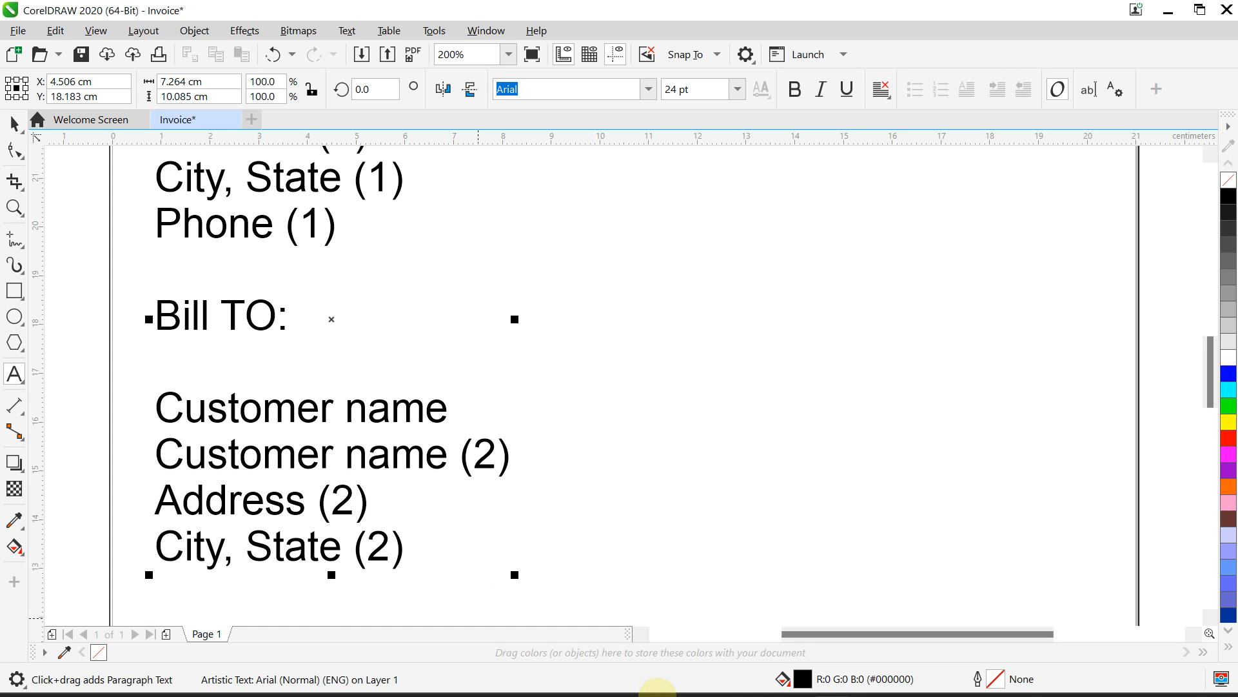
{"action": "left_click", "coordinate": [804, 681]}
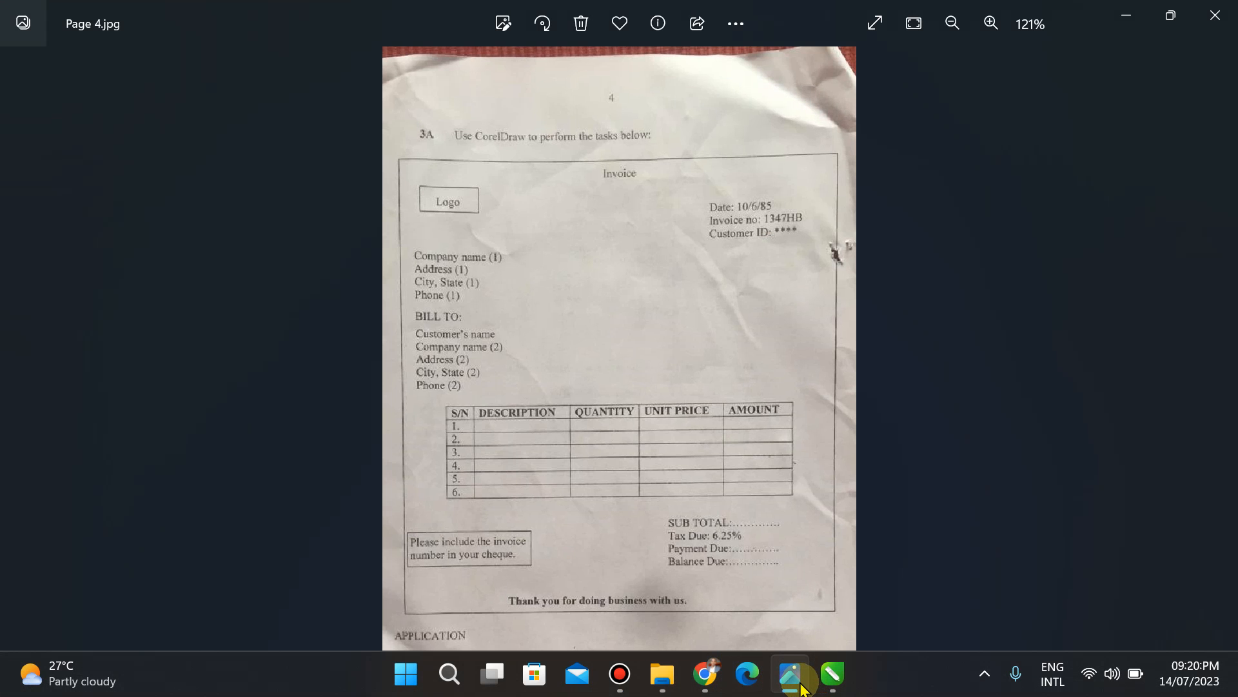
{"action": "left_click", "coordinate": [793, 686]}
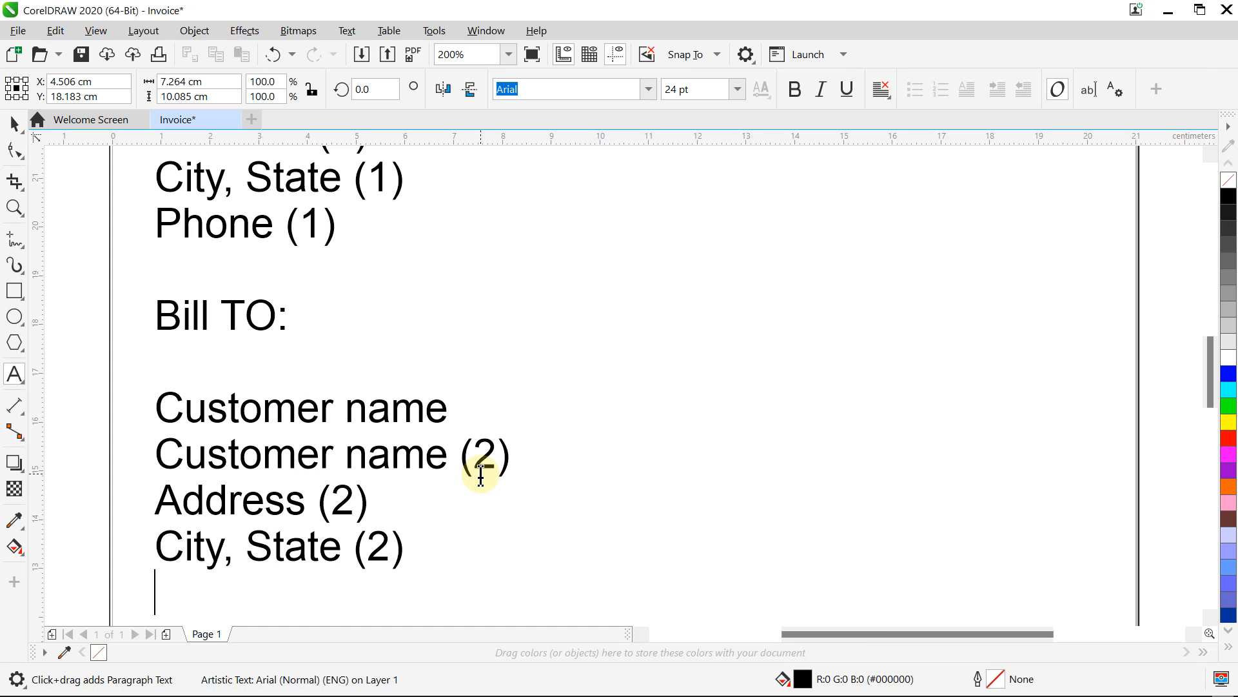
{"action": "type", "text": "Phone (2)"}
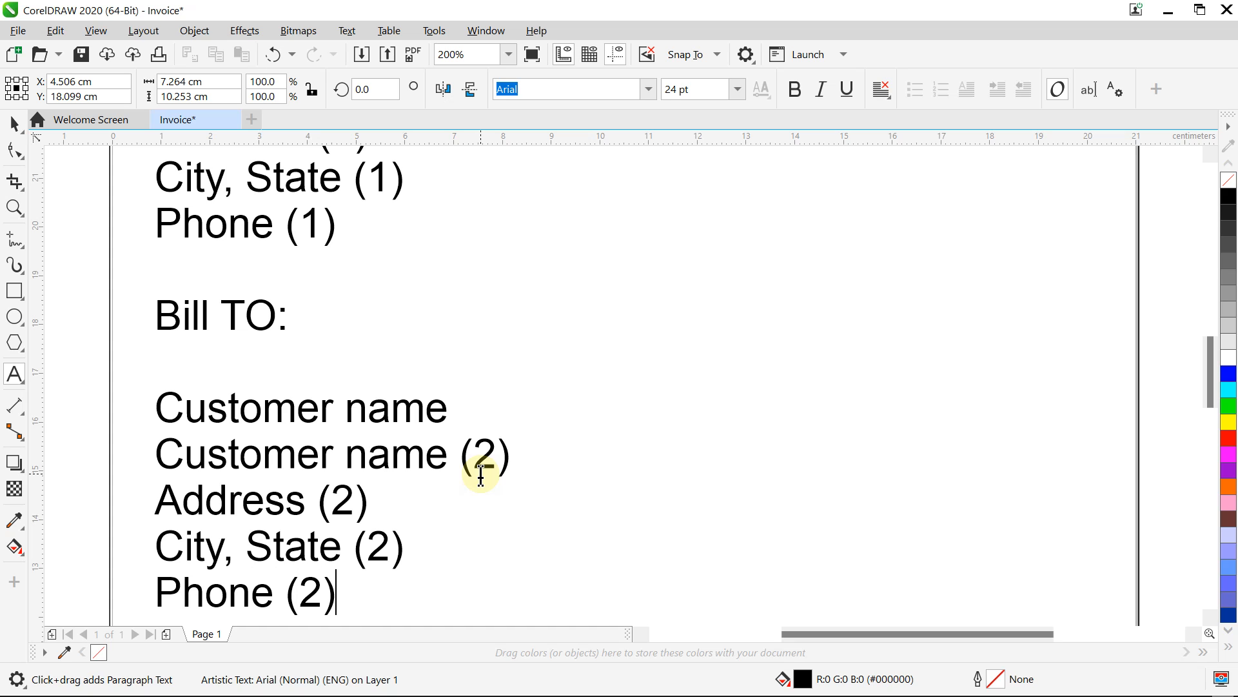
{"action": "key", "text": "Return"}
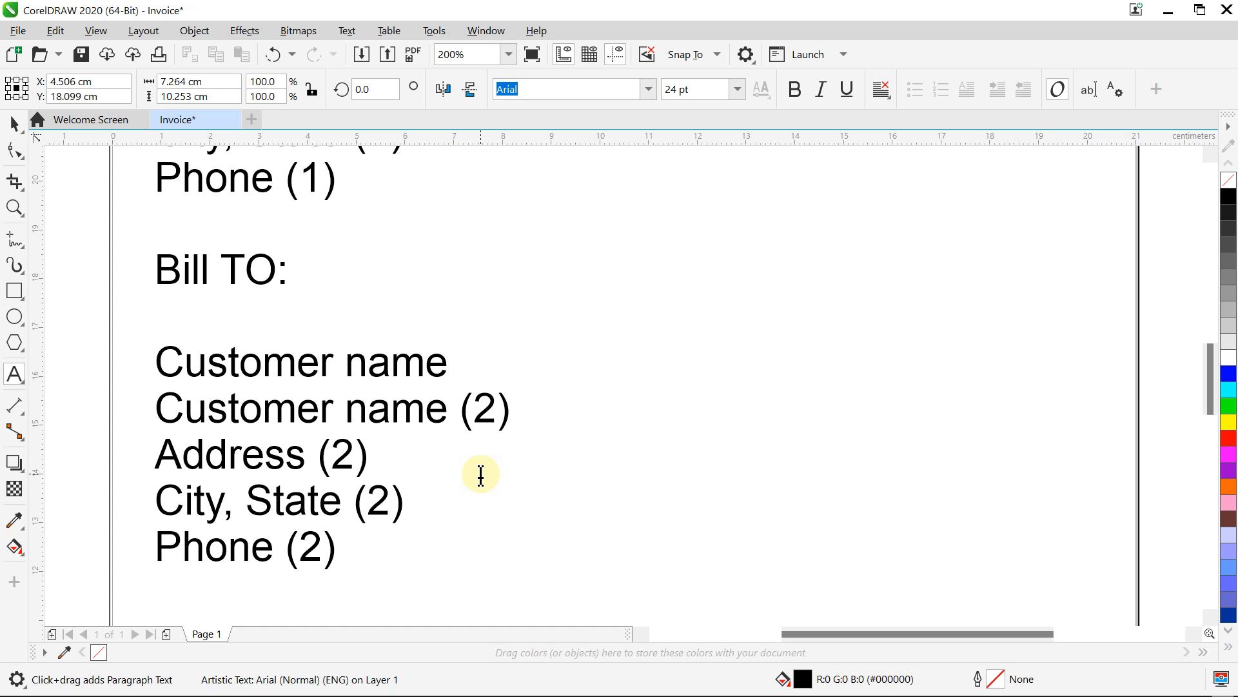
{"action": "key", "text": "Return"}
{"action": "key", "text": "Return"}
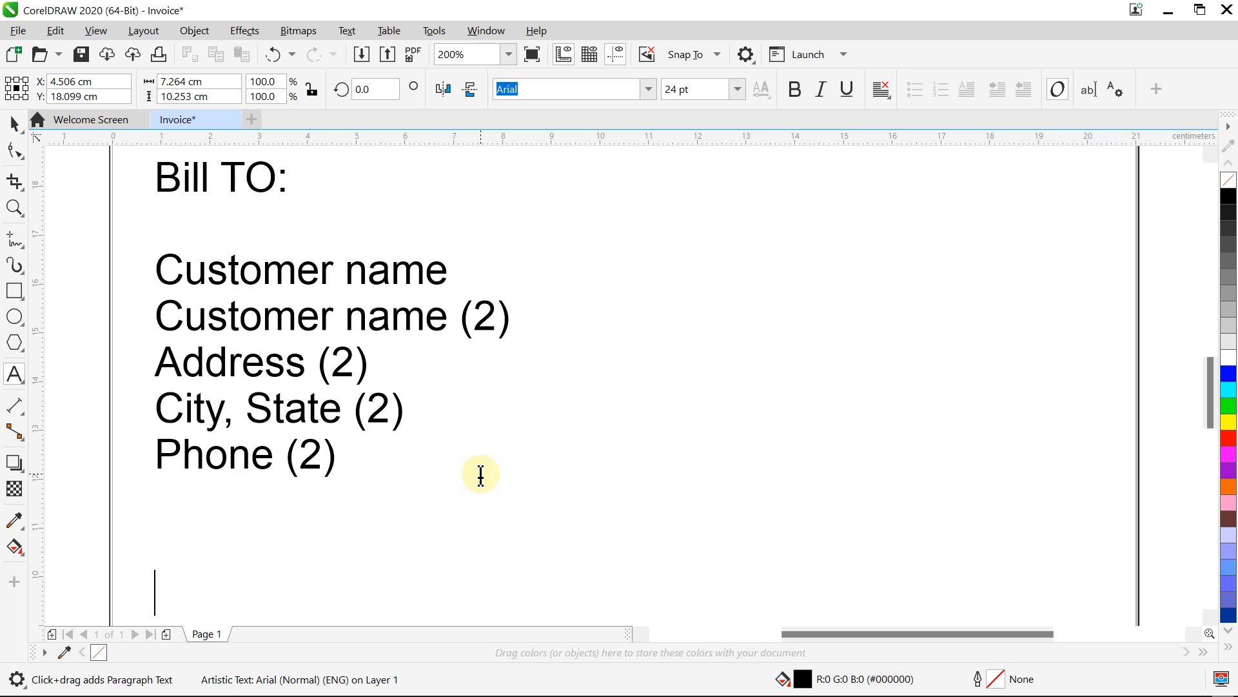
{"action": "mouse_move", "coordinate": [693, 696]}
{"action": "left_click", "coordinate": [793, 676]}
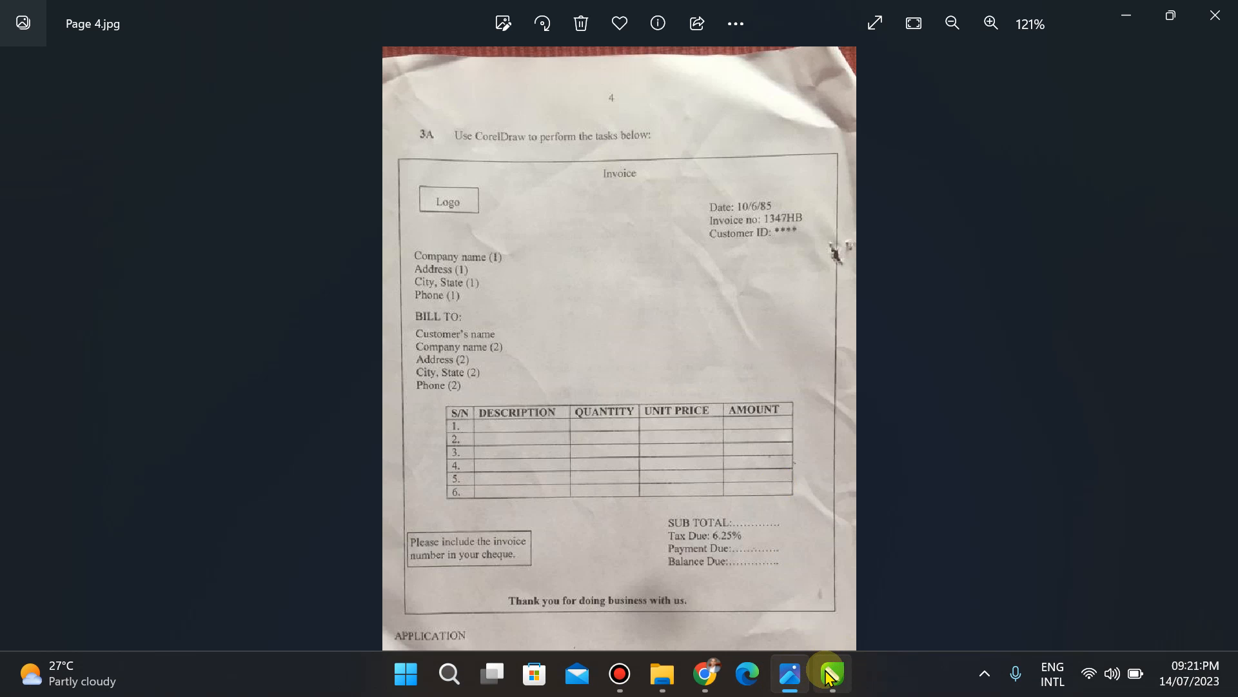
Step: Return to the invoice at 150% zoom, scrolled to the empty area below Phone (2)
{"action": "left_click", "coordinate": [830, 675]}
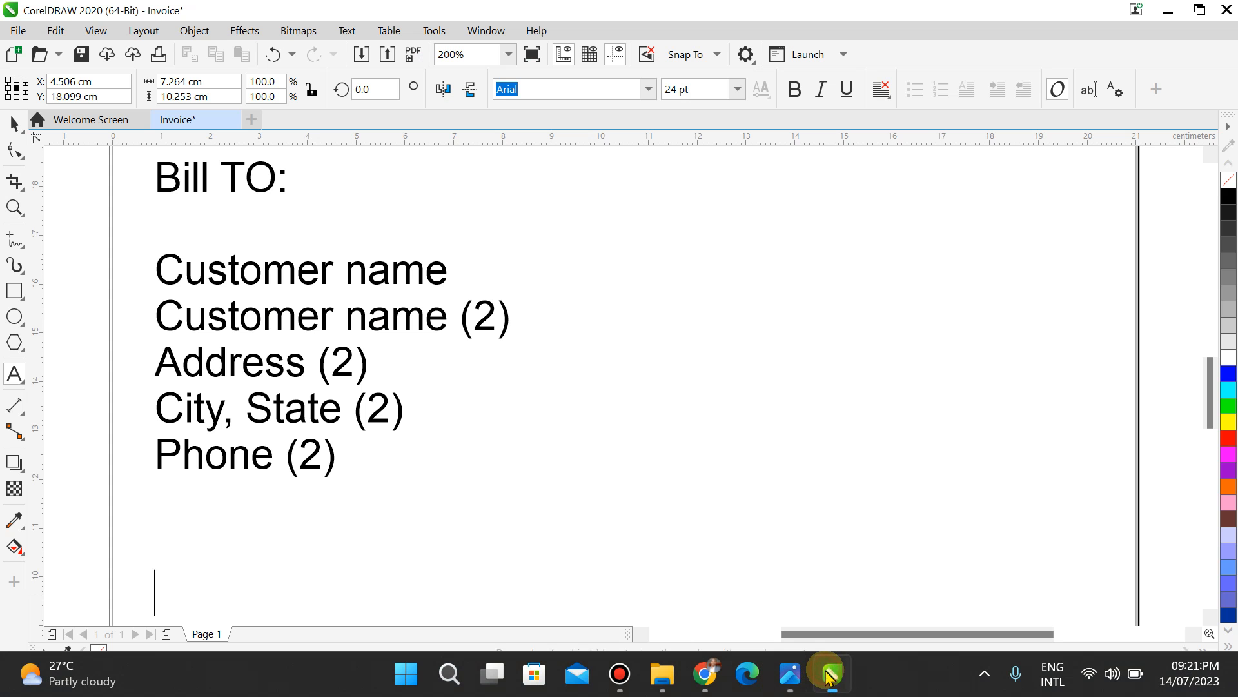
{"action": "double_click", "coordinate": [469, 54]}
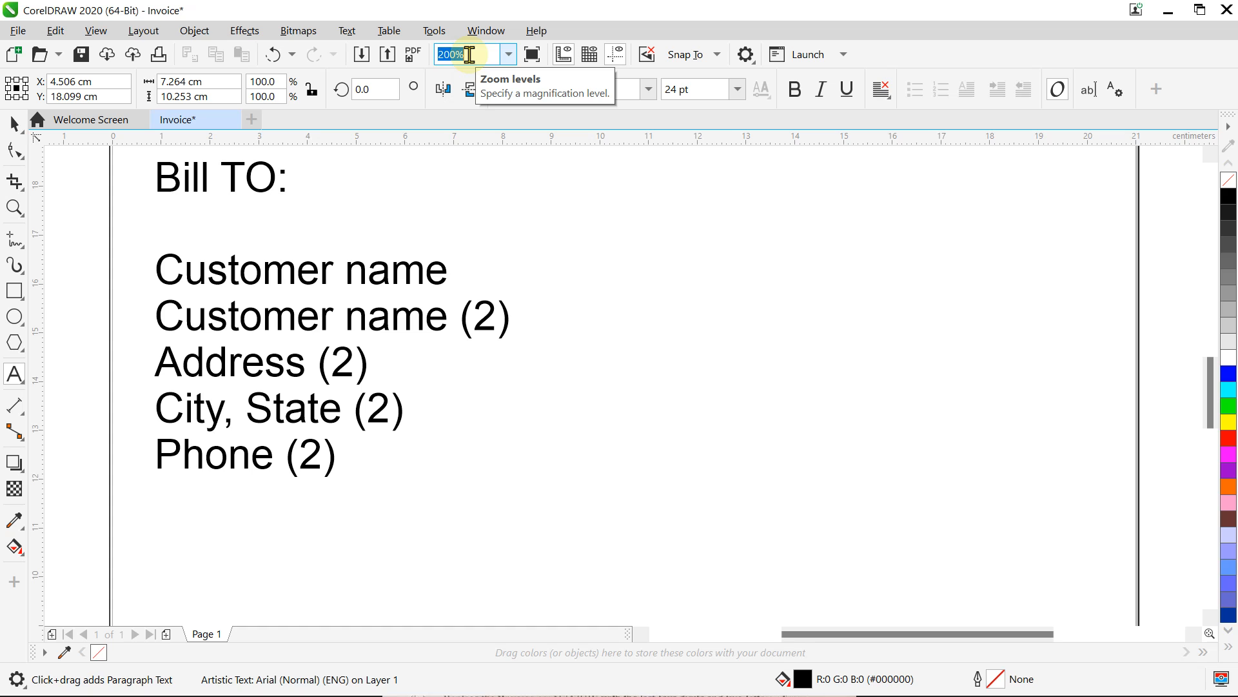
{"action": "type", "text": "150"}
{"action": "key", "text": "Return"}
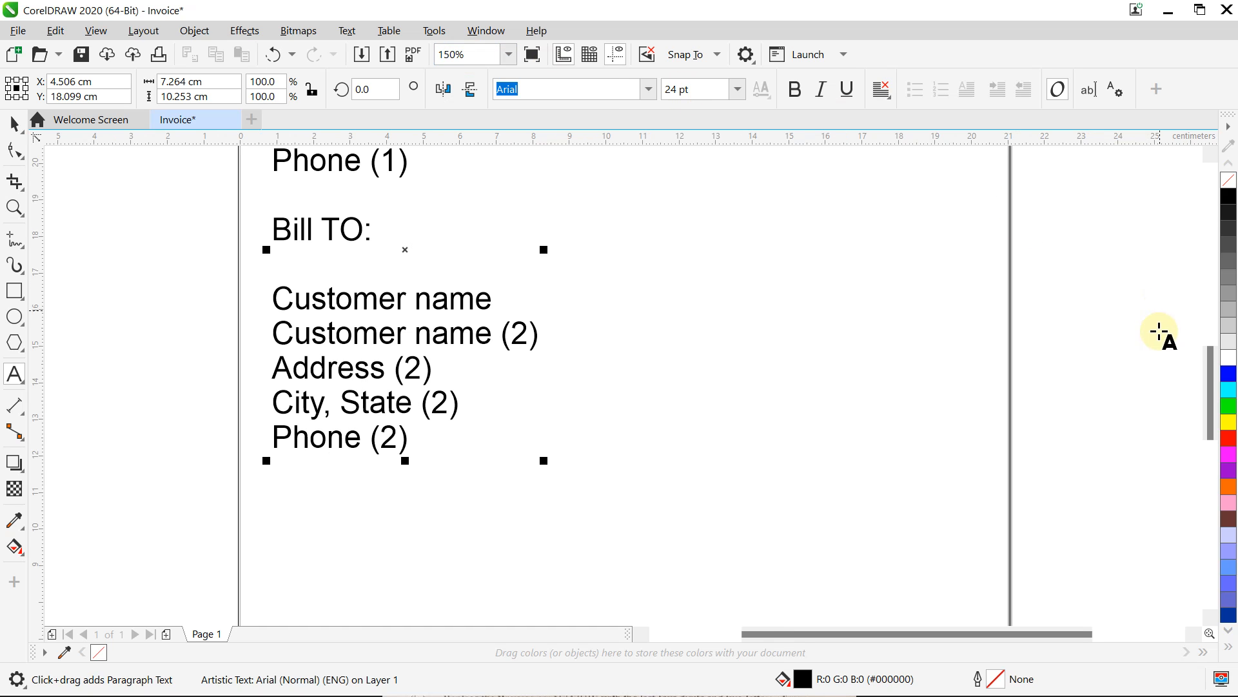
{"action": "left_click_drag", "start_coordinate": [1211, 379], "coordinate": [1210, 438]}
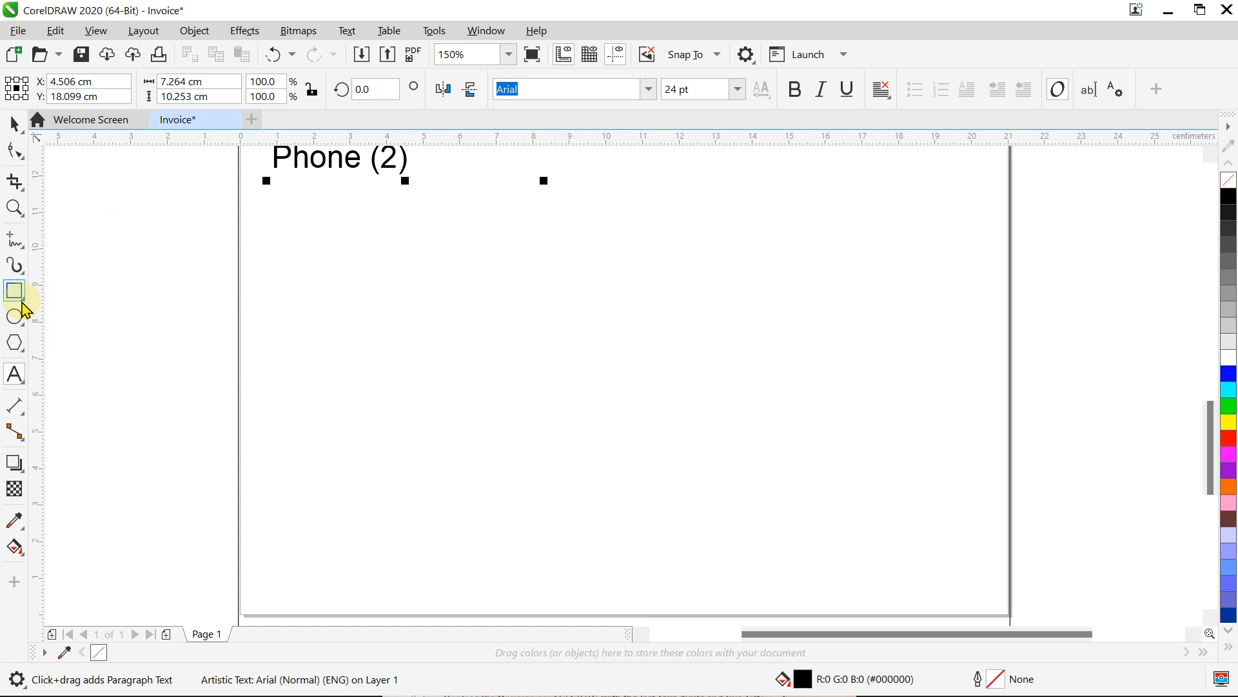
Step: Draw a 5-row, 7-column table, about 18.5 × 6.5 cm, below Phone (2) with the Table tool
{"action": "left_click", "coordinate": [25, 387]}
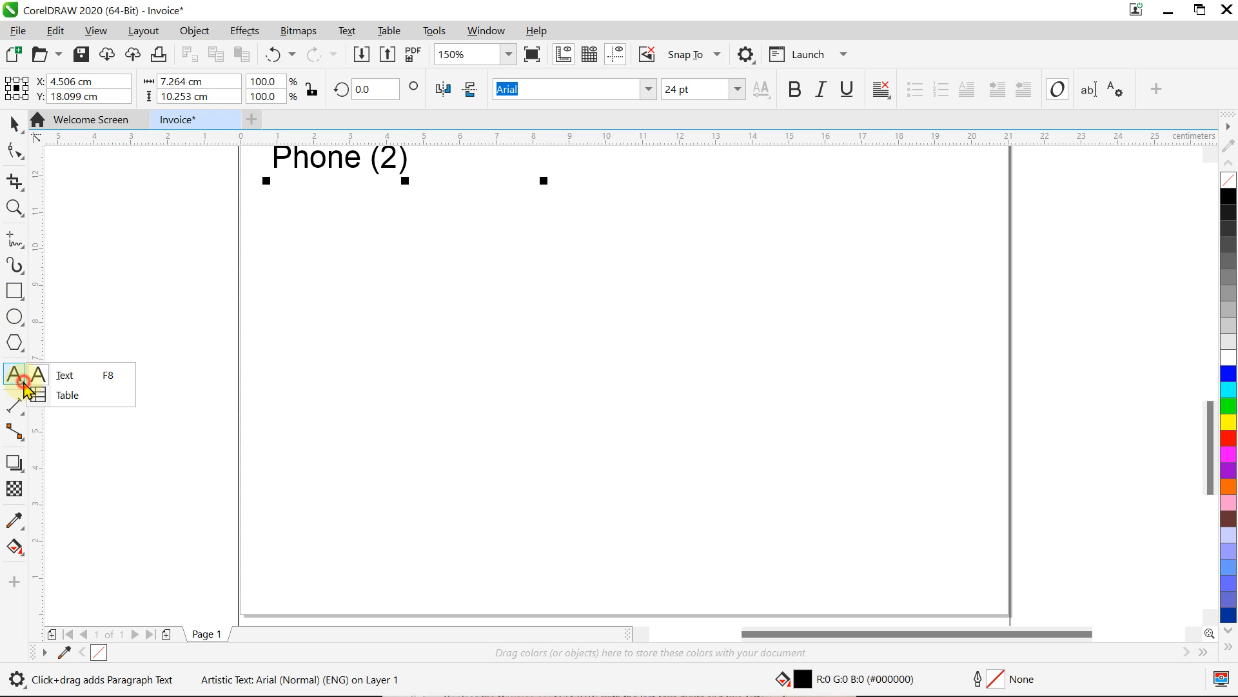
{"action": "left_click", "coordinate": [76, 400]}
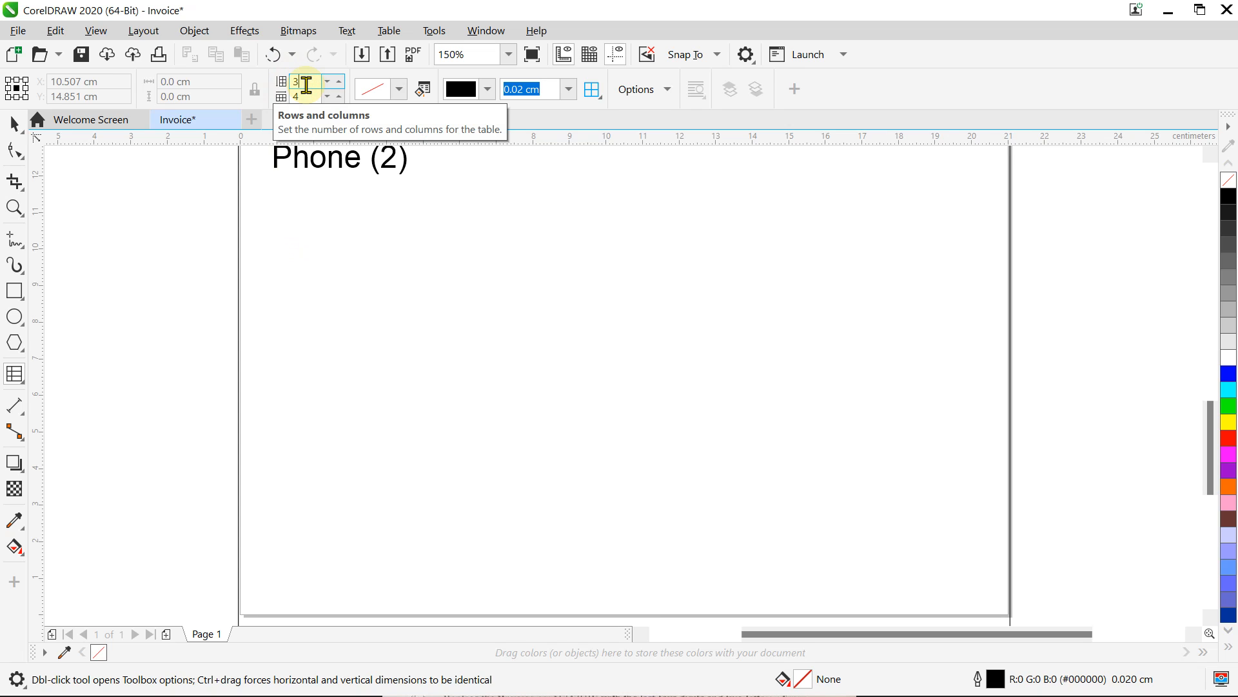
{"action": "type", "text": "5"}
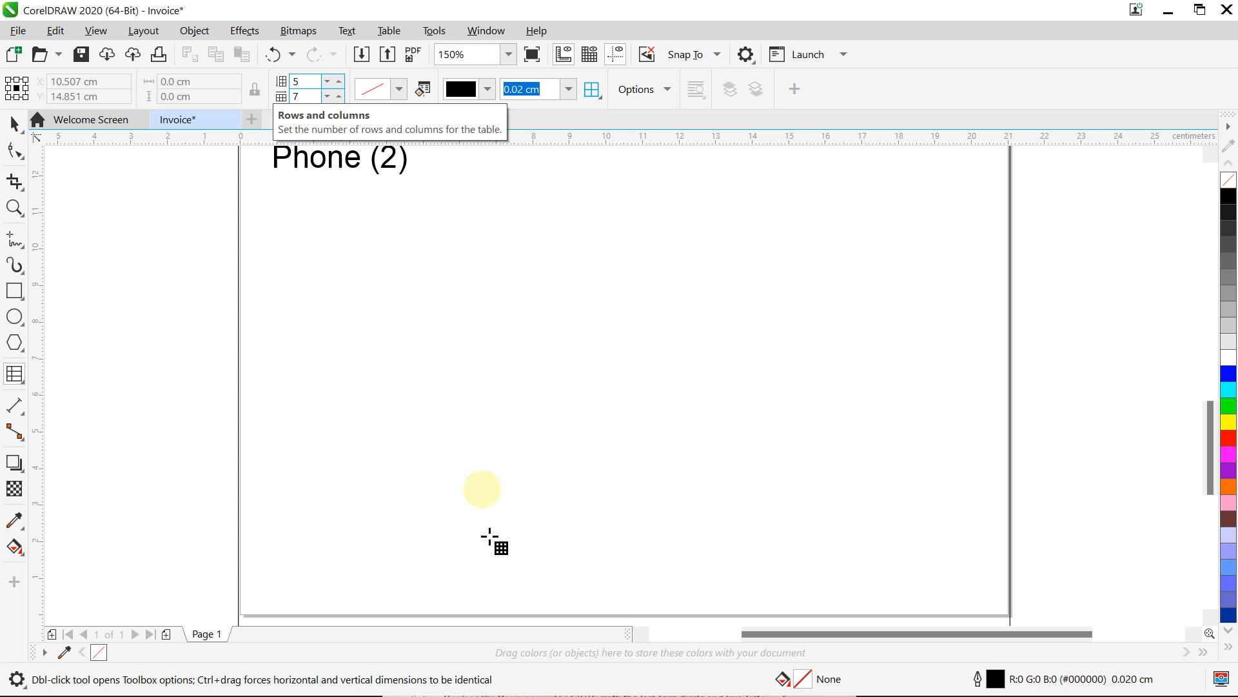
{"action": "mouse_move", "coordinate": [714, 660]}
{"action": "left_click", "coordinate": [791, 674]}
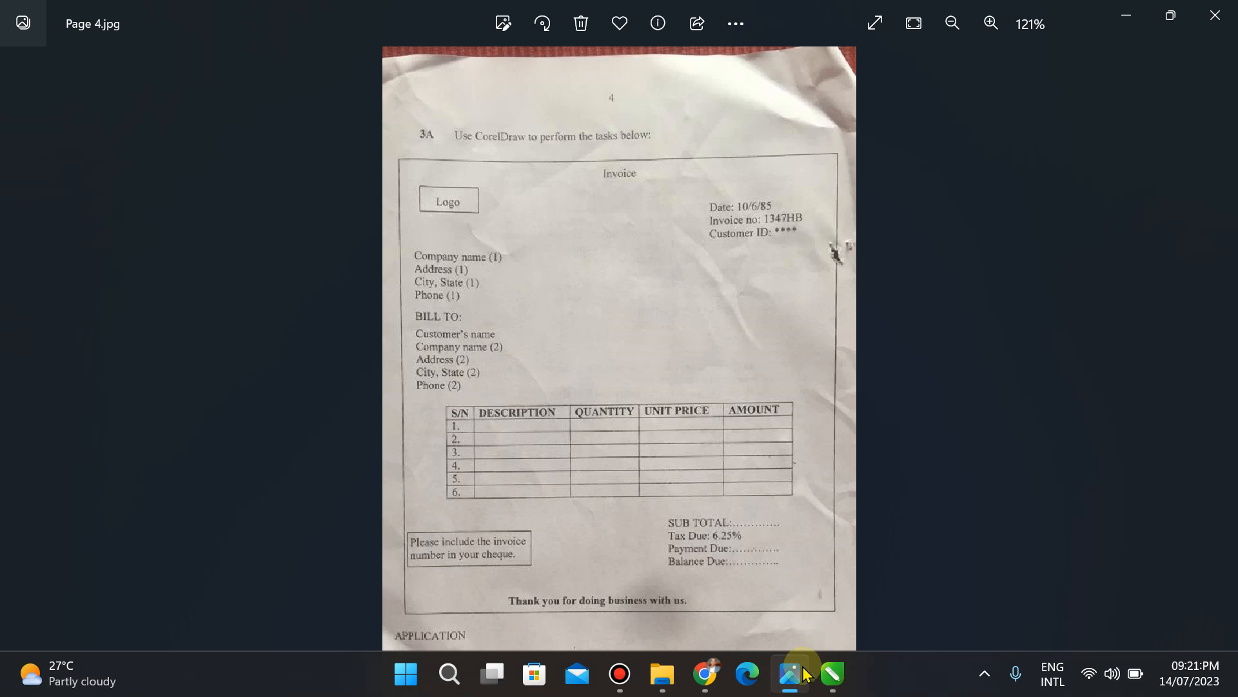
{"action": "left_click", "coordinate": [830, 687]}
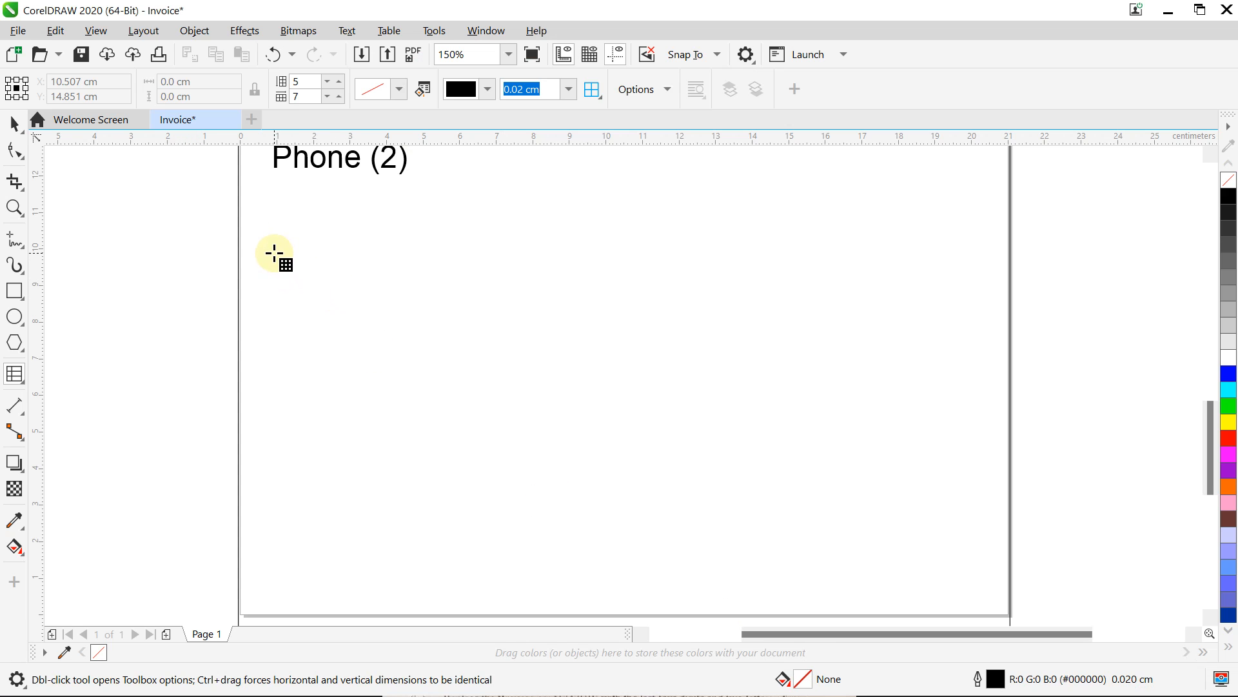
{"action": "left_click_drag", "start_coordinate": [274, 253], "coordinate": [951, 491]}
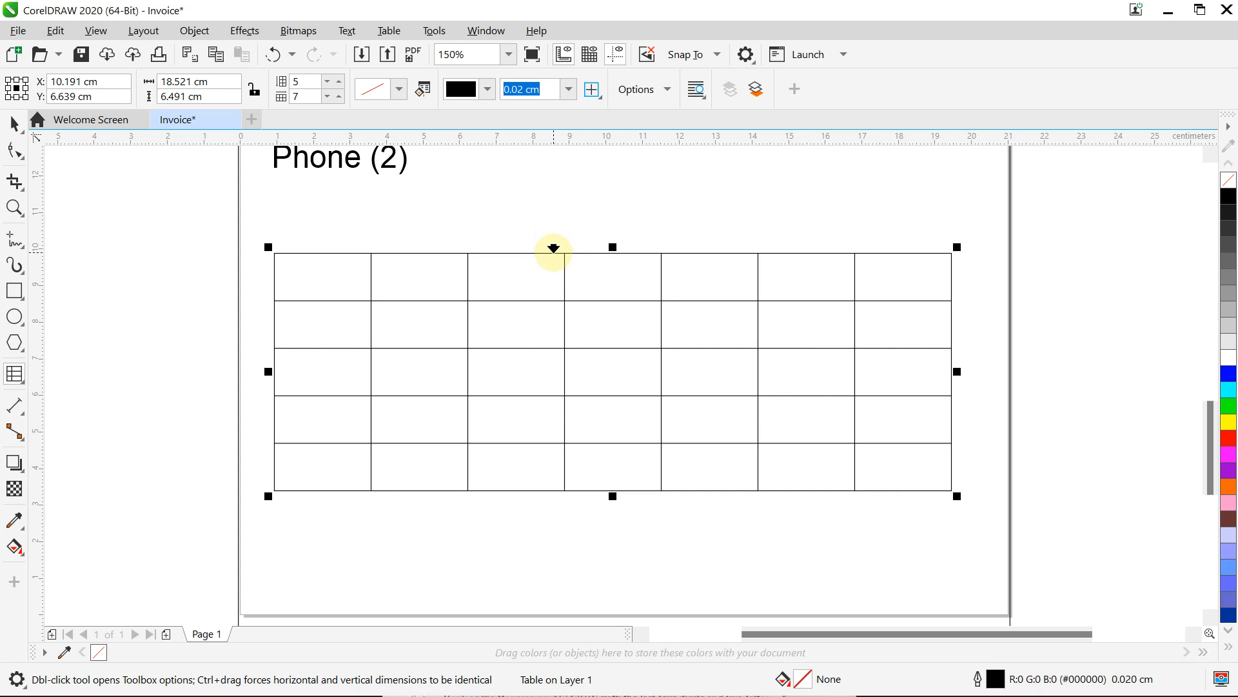
Step: Delete the 5×7 table and change the Table tool's row count to 7
{"action": "key", "text": "Delete"}
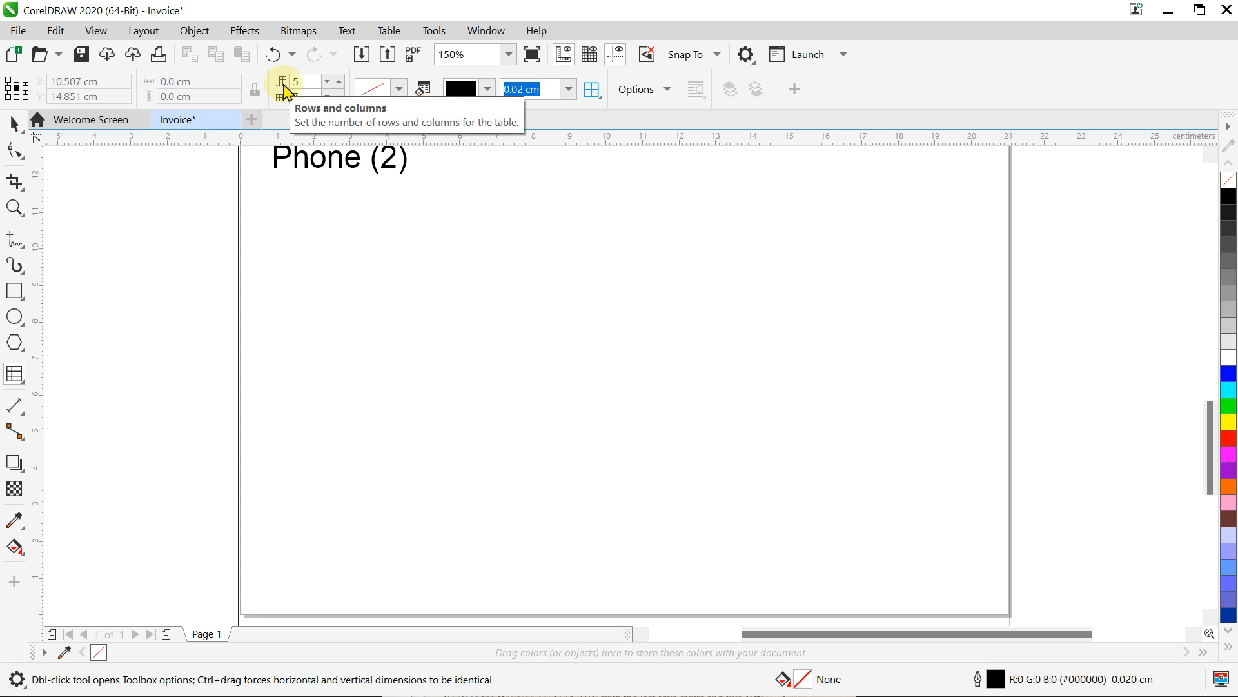
{"action": "left_click", "coordinate": [316, 82]}
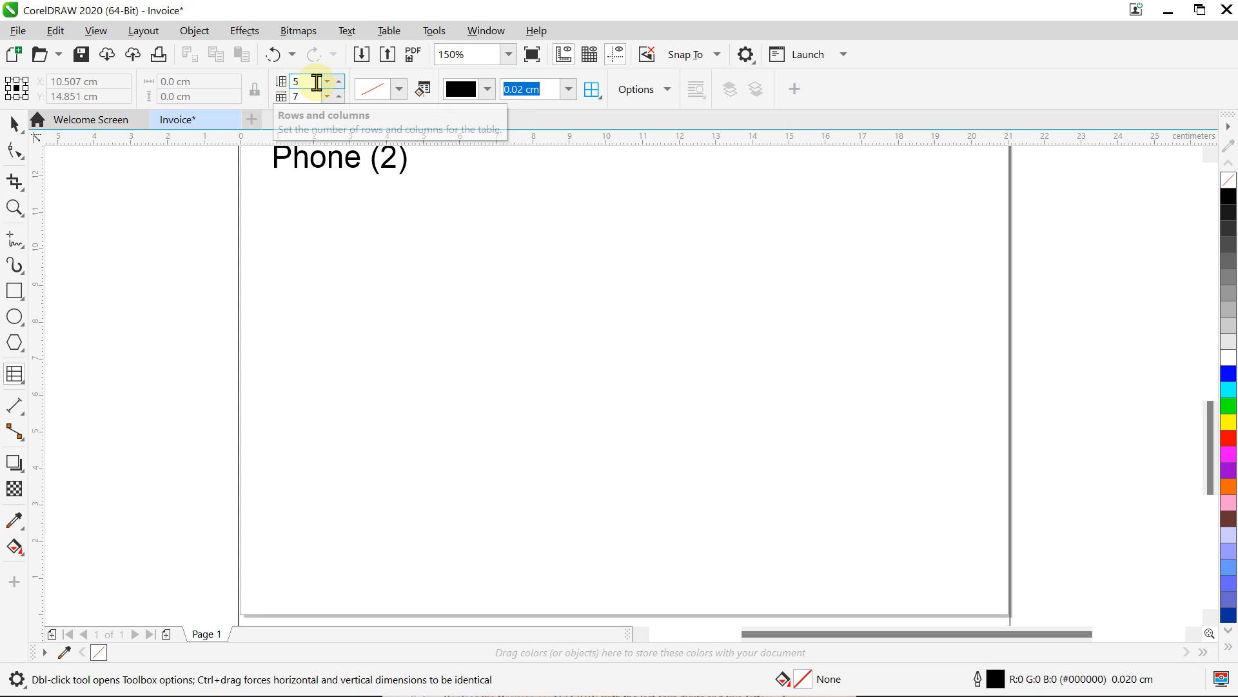
{"action": "key", "text": "BackSpace"}
{"action": "type", "text": "7"}
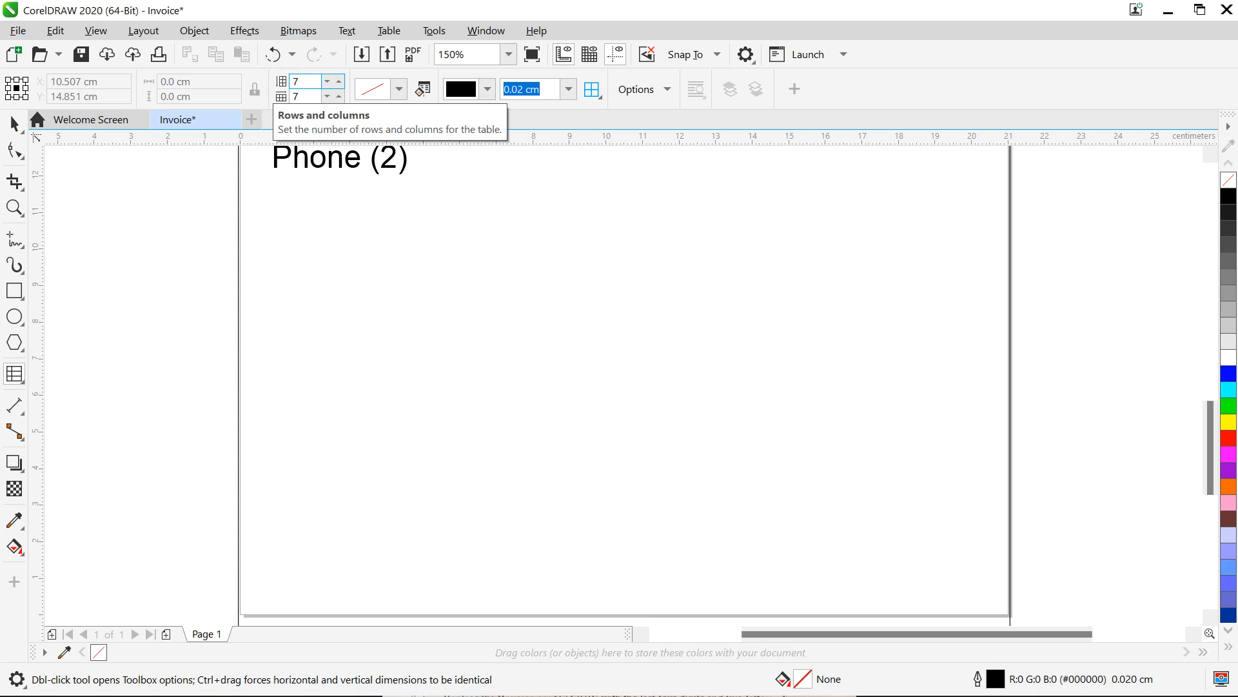
{"action": "left_click", "coordinate": [304, 96]}
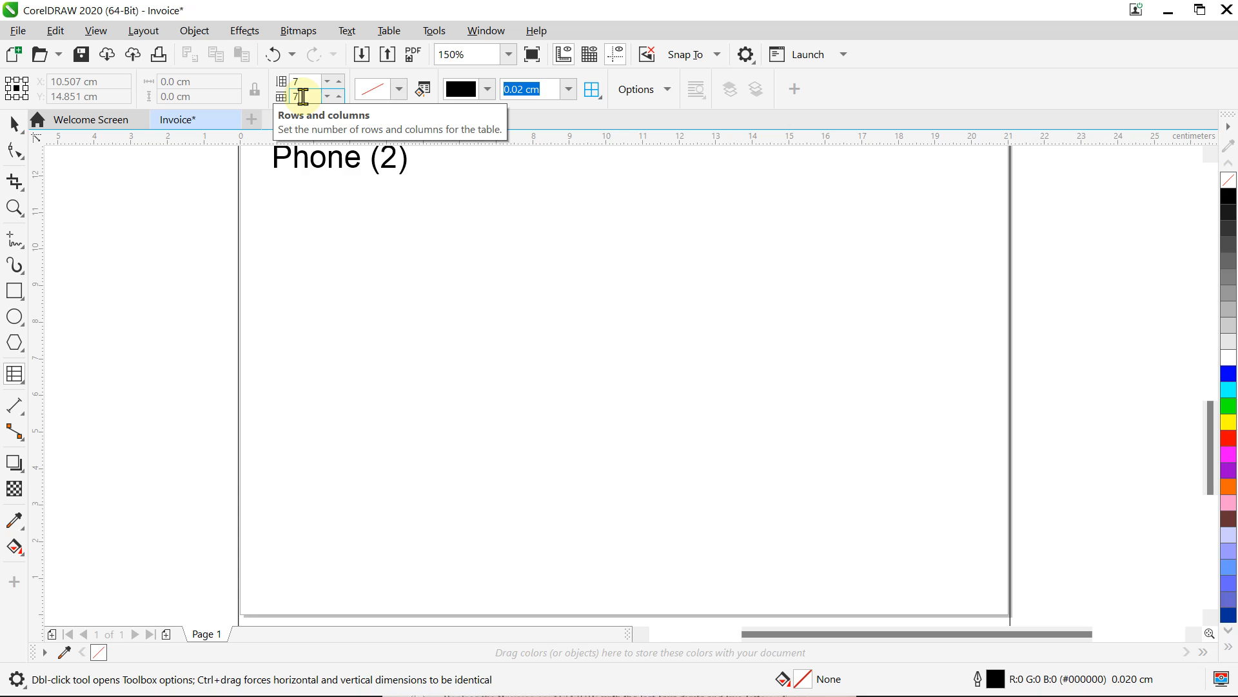
Step: Set columns to 5 and draw a 7-row, 5-column table, about 17.8 × 7.1 cm, below Phone (2)
{"action": "type", "text": "5"}
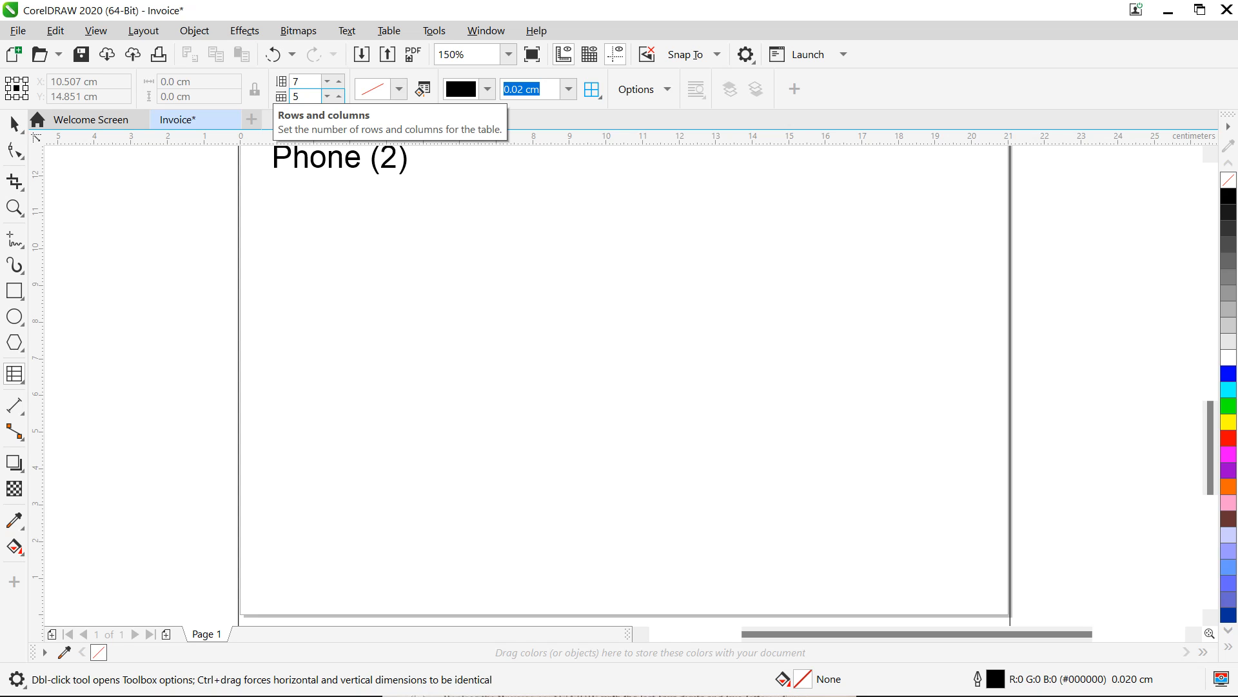
{"action": "left_click", "coordinate": [276, 274]}
{"action": "left_click_drag", "start_coordinate": [276, 275], "coordinate": [926, 534]}
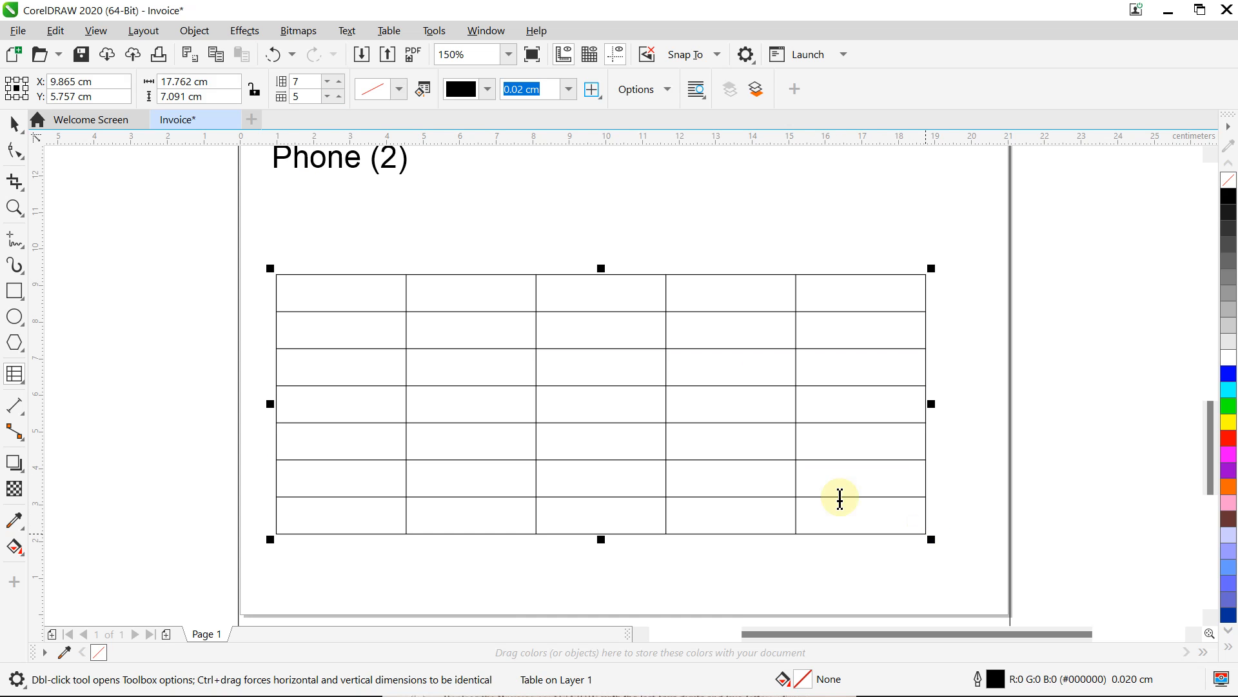
Step: Enter S/N and DESCRIPTION in the first two header cells, checking the reference photo
{"action": "left_click", "coordinate": [336, 286]}
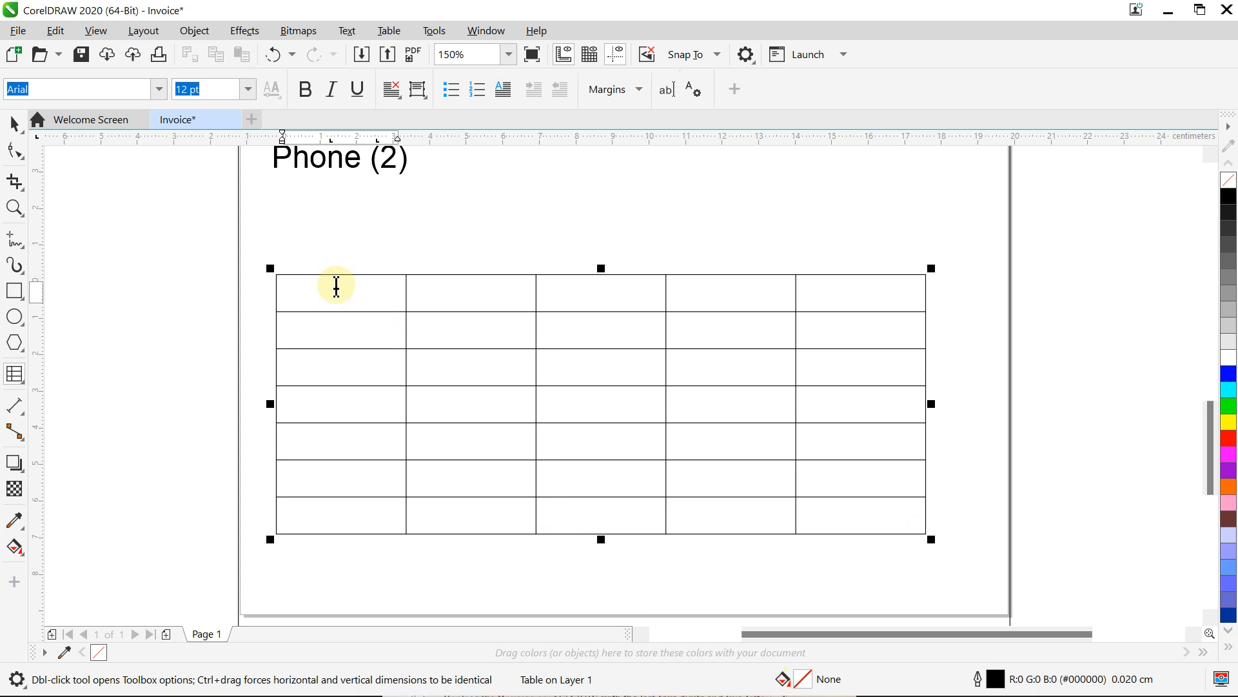
{"action": "mouse_move", "coordinate": [497, 695]}
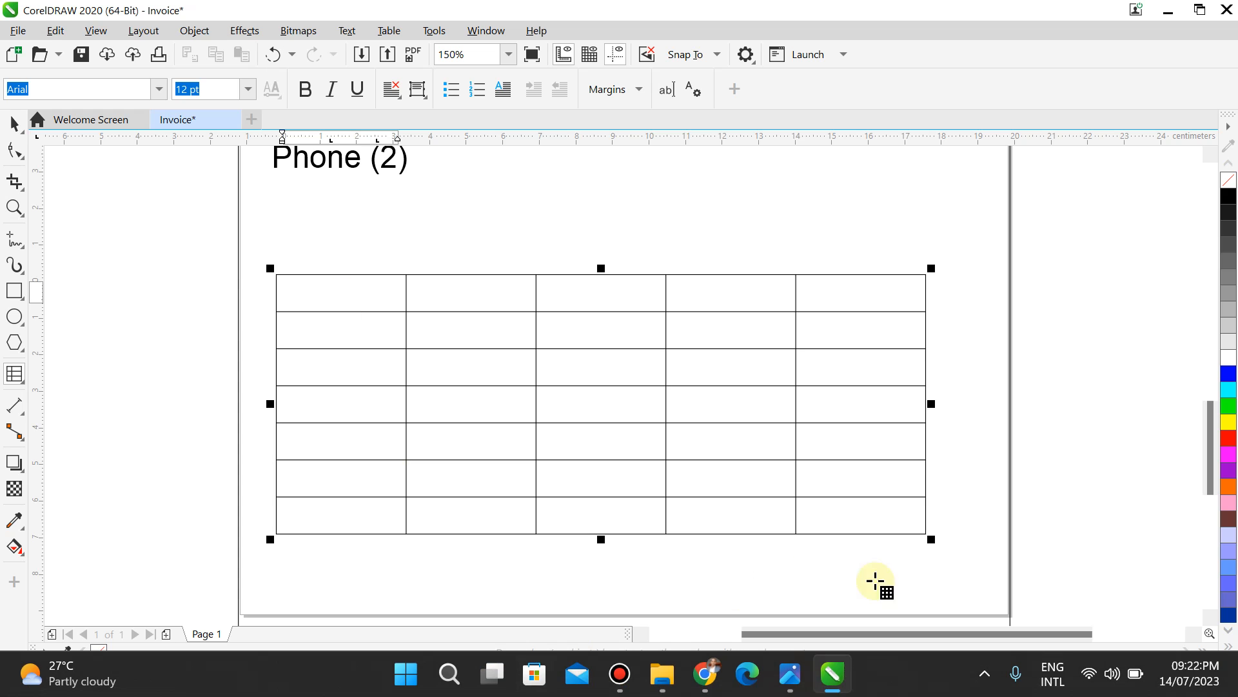
{"action": "left_click", "coordinate": [800, 675]}
{"action": "left_click", "coordinate": [800, 676]}
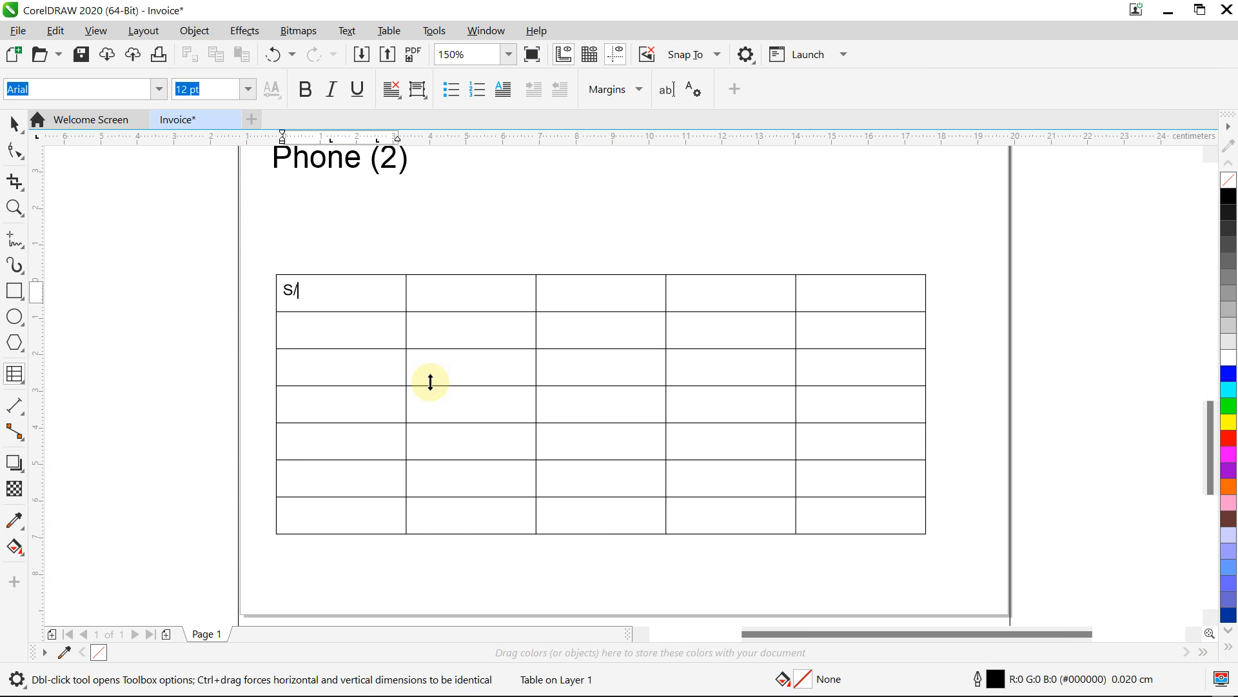
{"action": "key", "text": "Tab"}
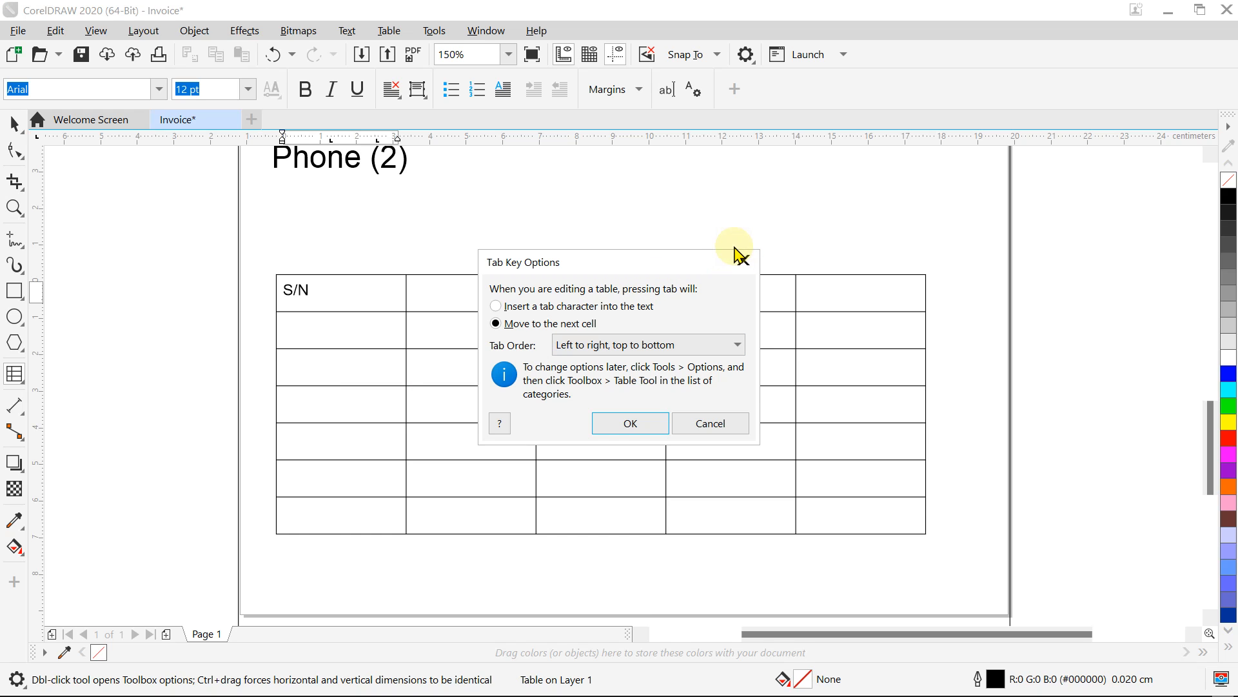
{"action": "left_click", "coordinate": [623, 424]}
{"action": "left_click", "coordinate": [440, 289]}
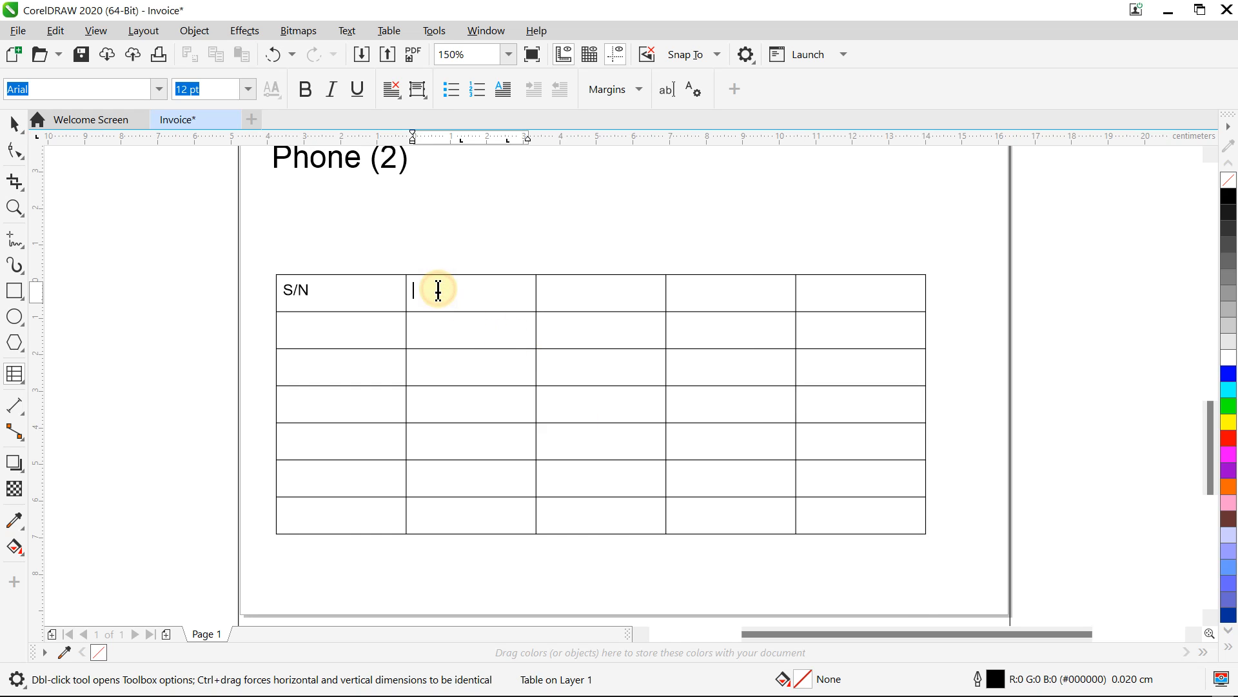
{"action": "mouse_move", "coordinate": [873, 694]}
{"action": "left_click", "coordinate": [790, 685]}
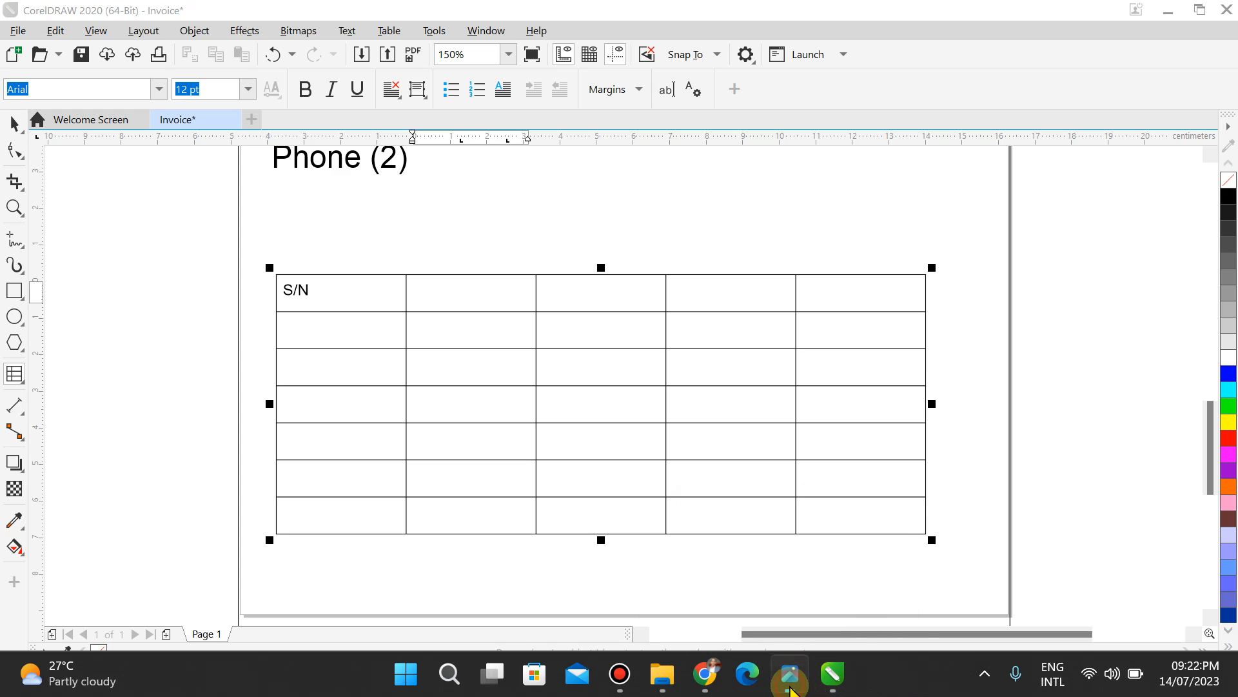
{"action": "left_click", "coordinate": [790, 685]}
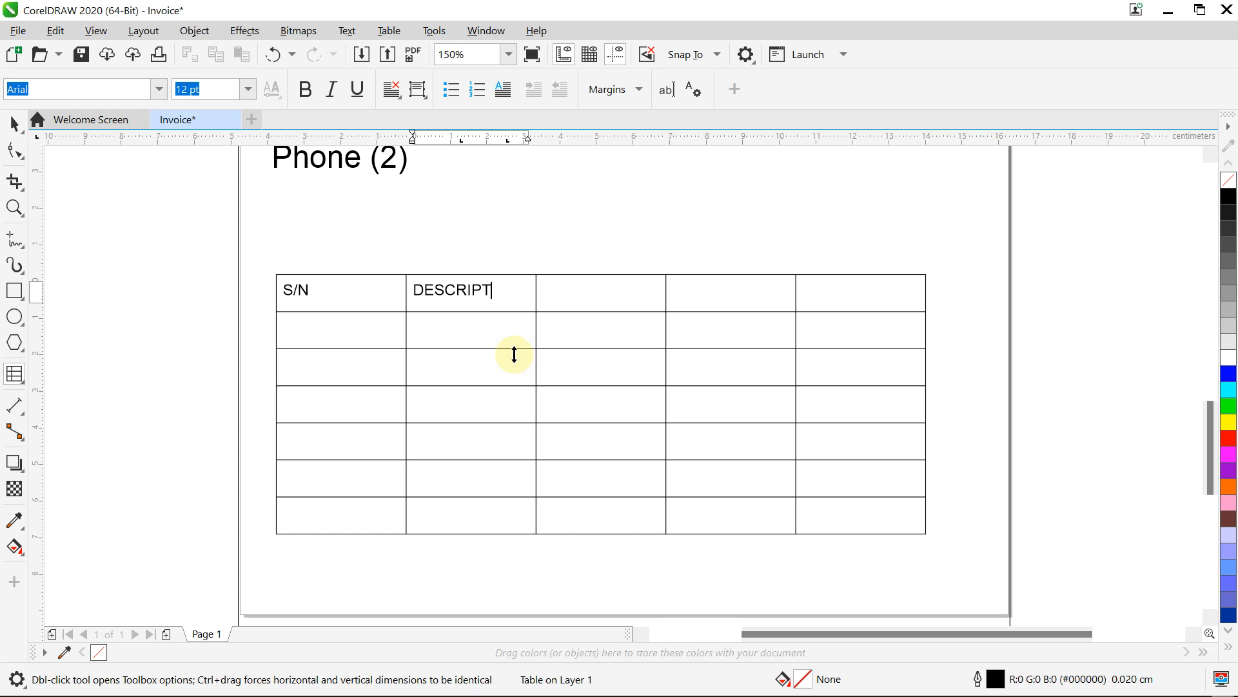
Step: Fill the remaining header cells with QUANTITY, UNIT PRICE and AMOUNT
{"action": "key", "text": "Tab"}
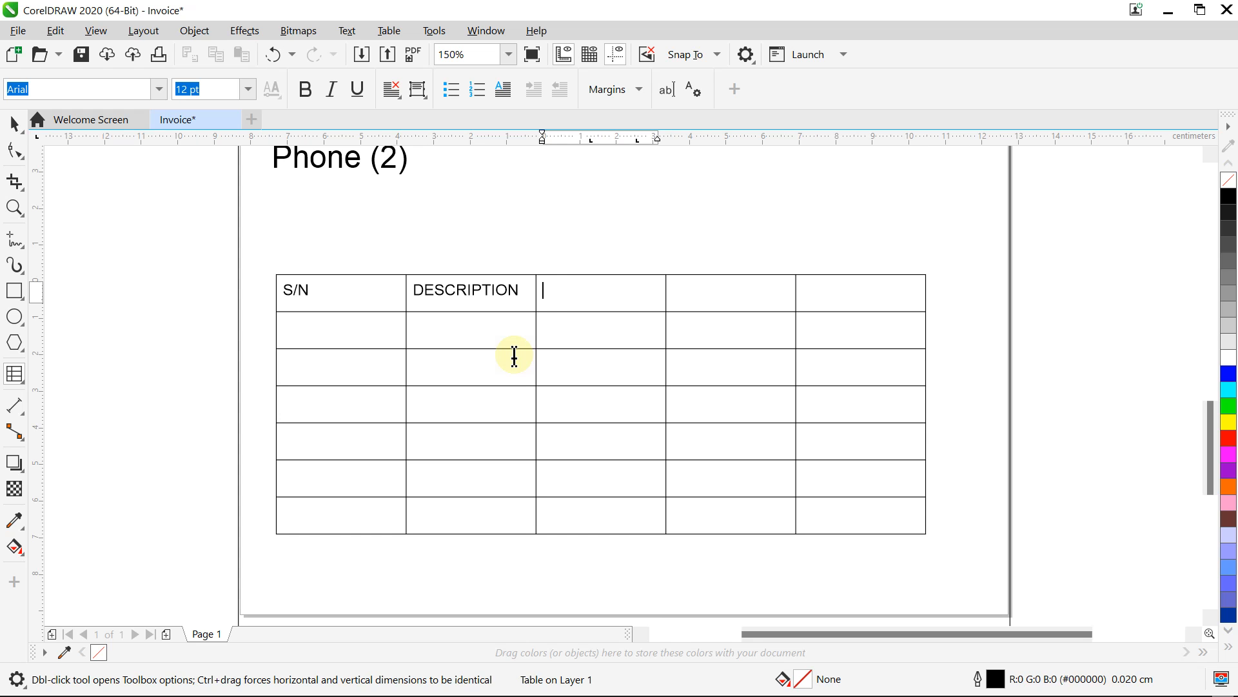
{"action": "left_click", "coordinate": [783, 685]}
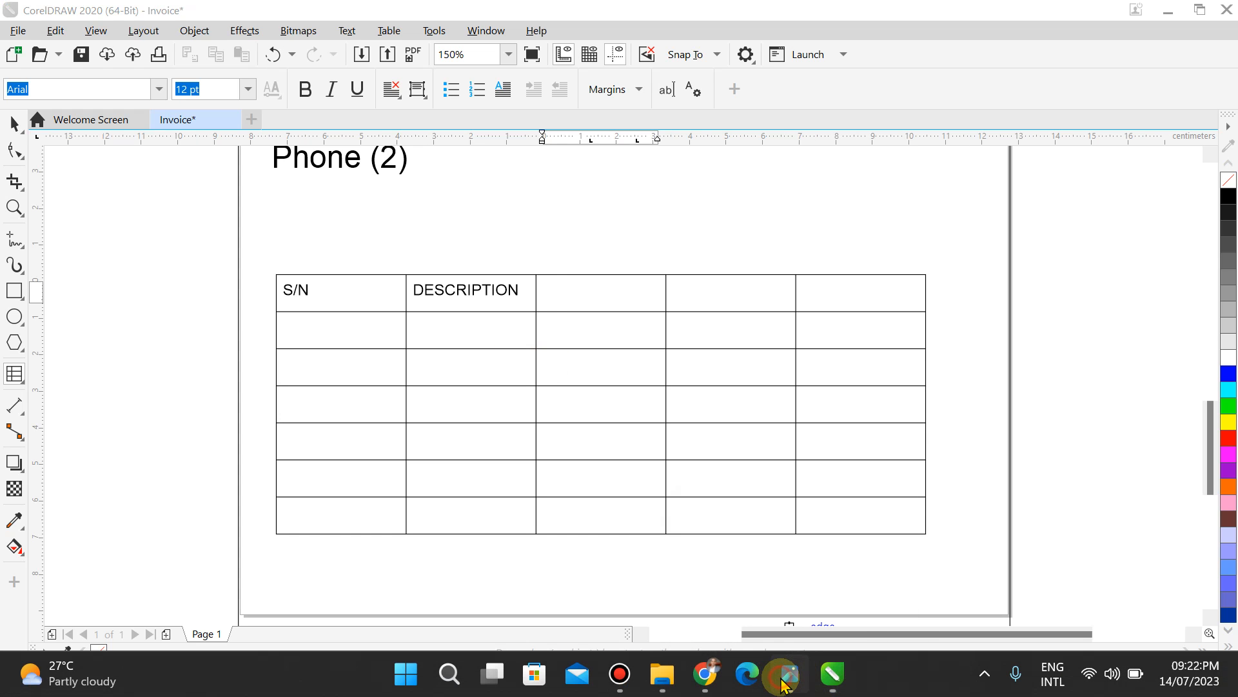
{"action": "left_click", "coordinate": [783, 685]}
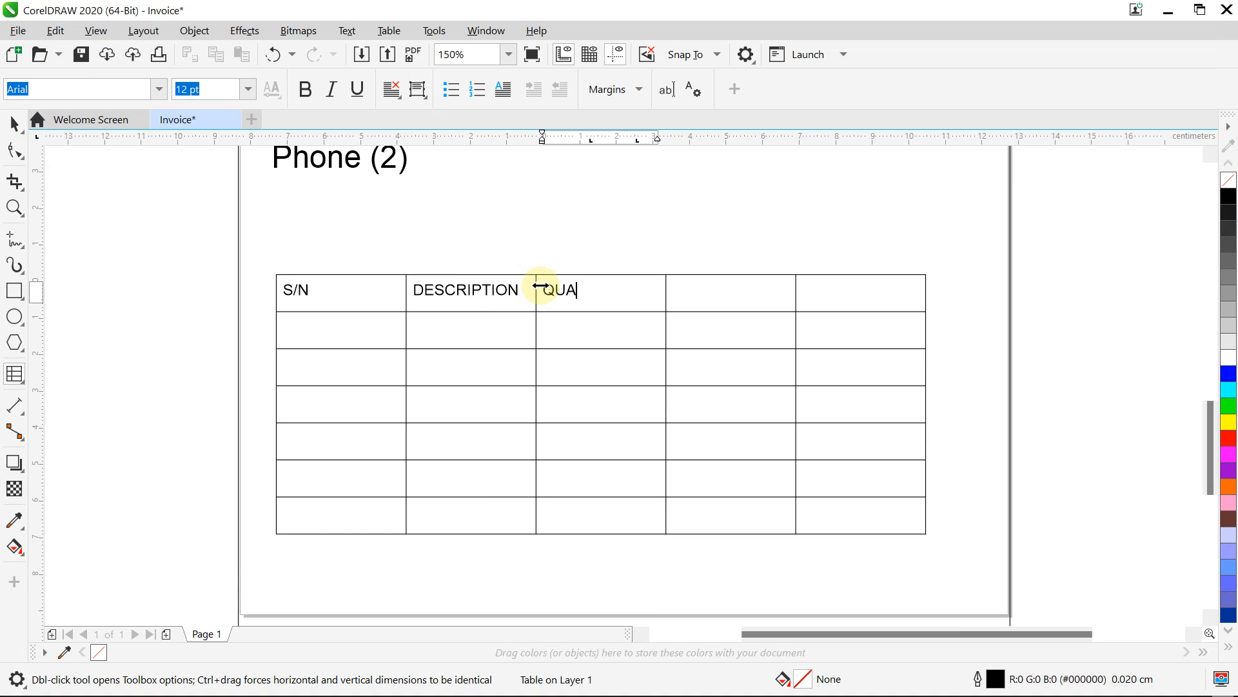
{"action": "key", "text": "Tab"}
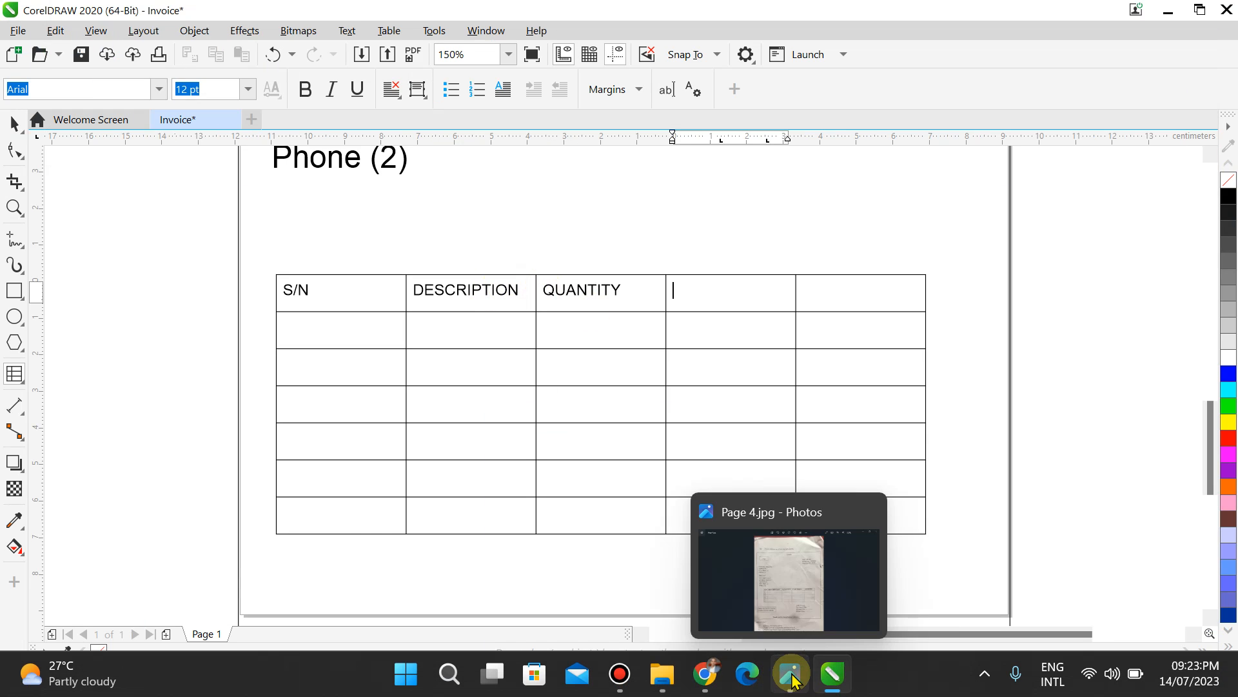
{"action": "left_click", "coordinate": [788, 675]}
{"action": "left_click", "coordinate": [792, 678]}
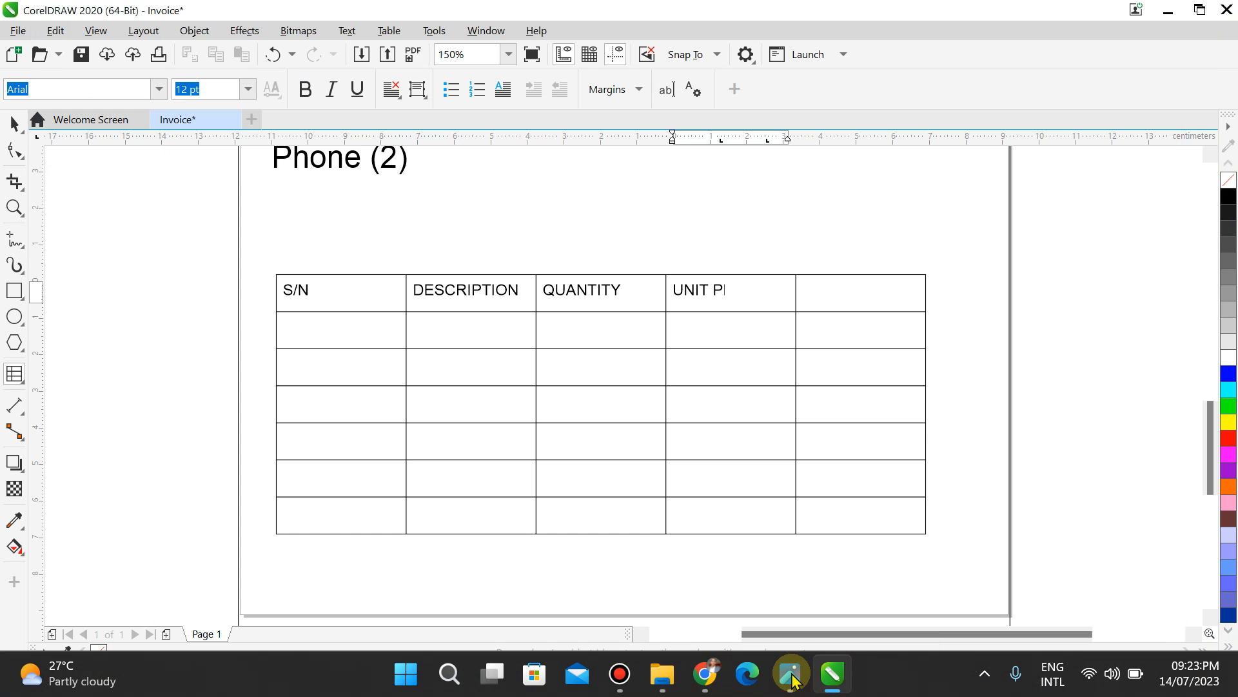
{"action": "key", "text": "Tab"}
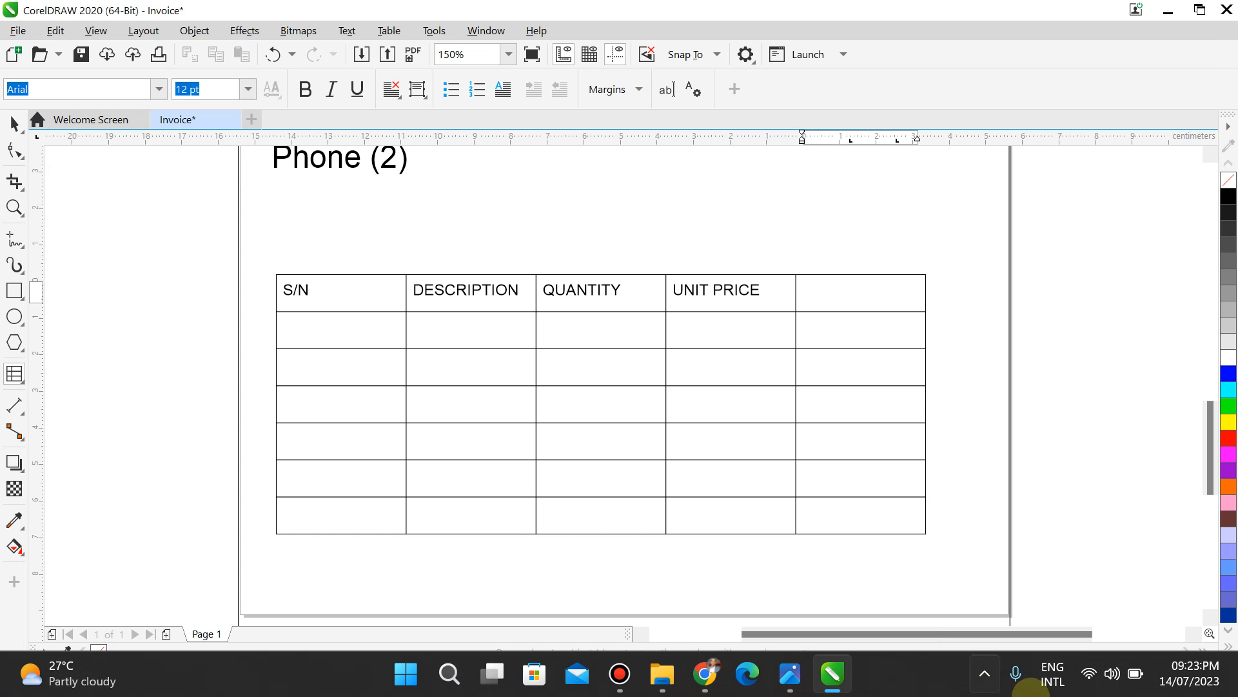
{"action": "left_click", "coordinate": [790, 677]}
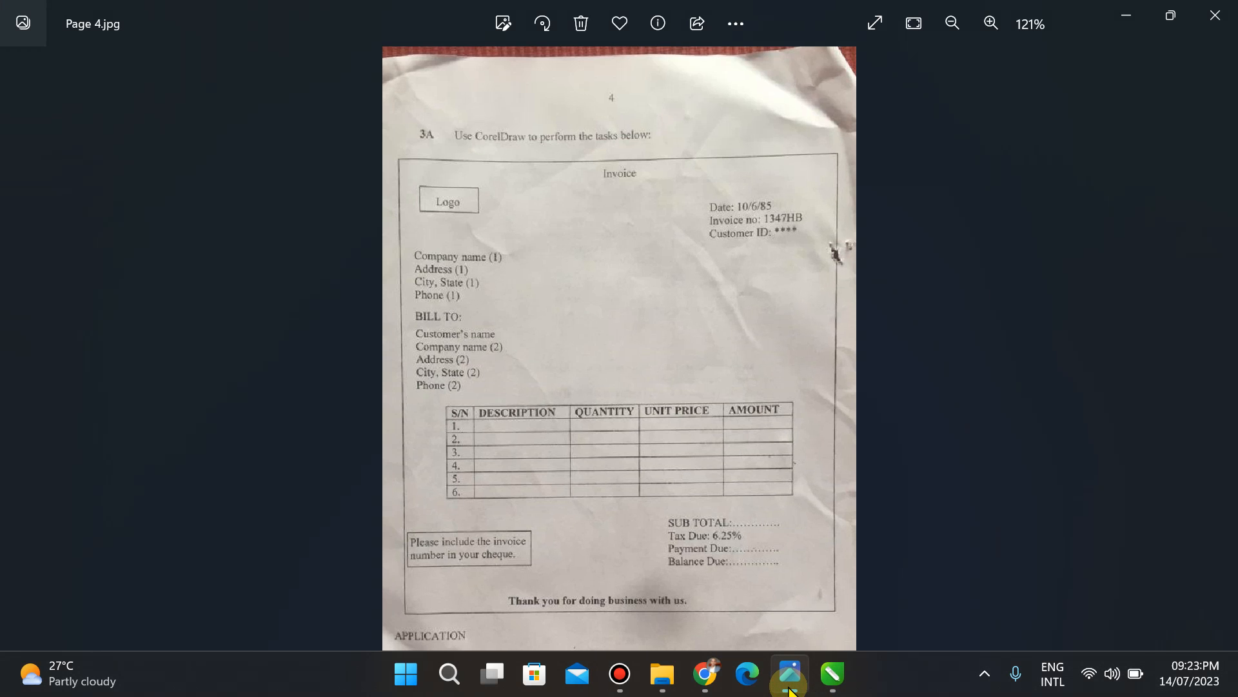
{"action": "left_click", "coordinate": [790, 677]}
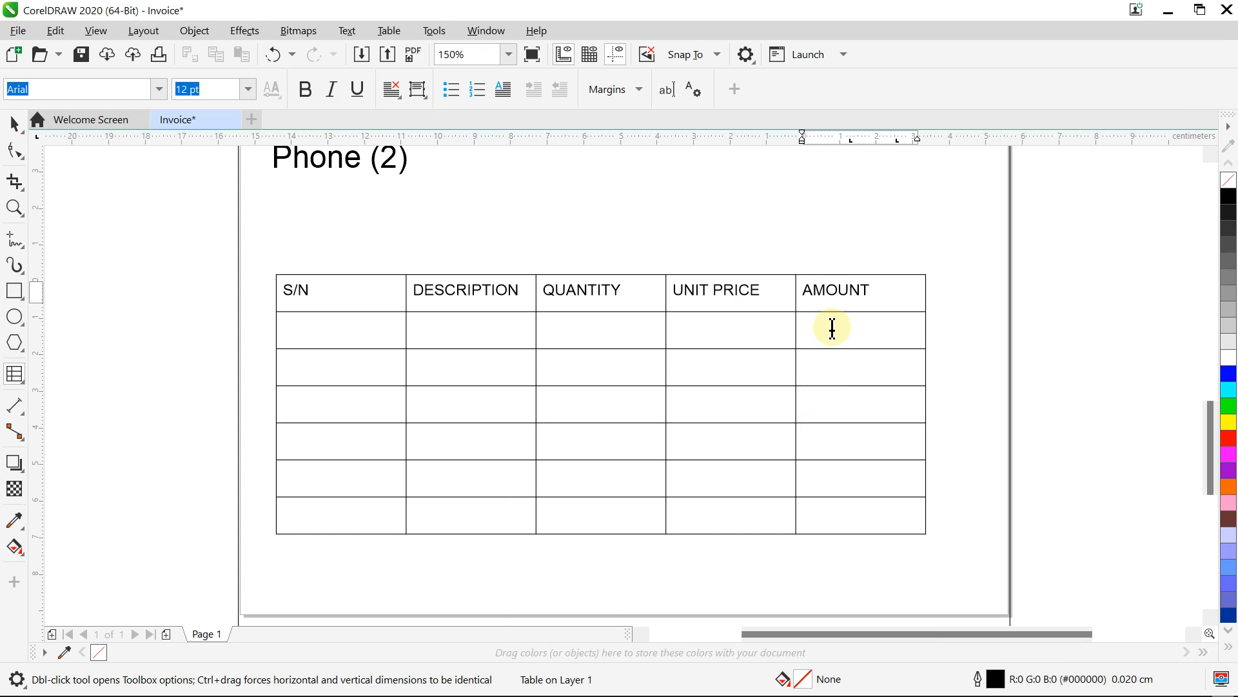
Step: Type 1 through 6 into the six S/N cells below the header
{"action": "left_click", "coordinate": [322, 328]}
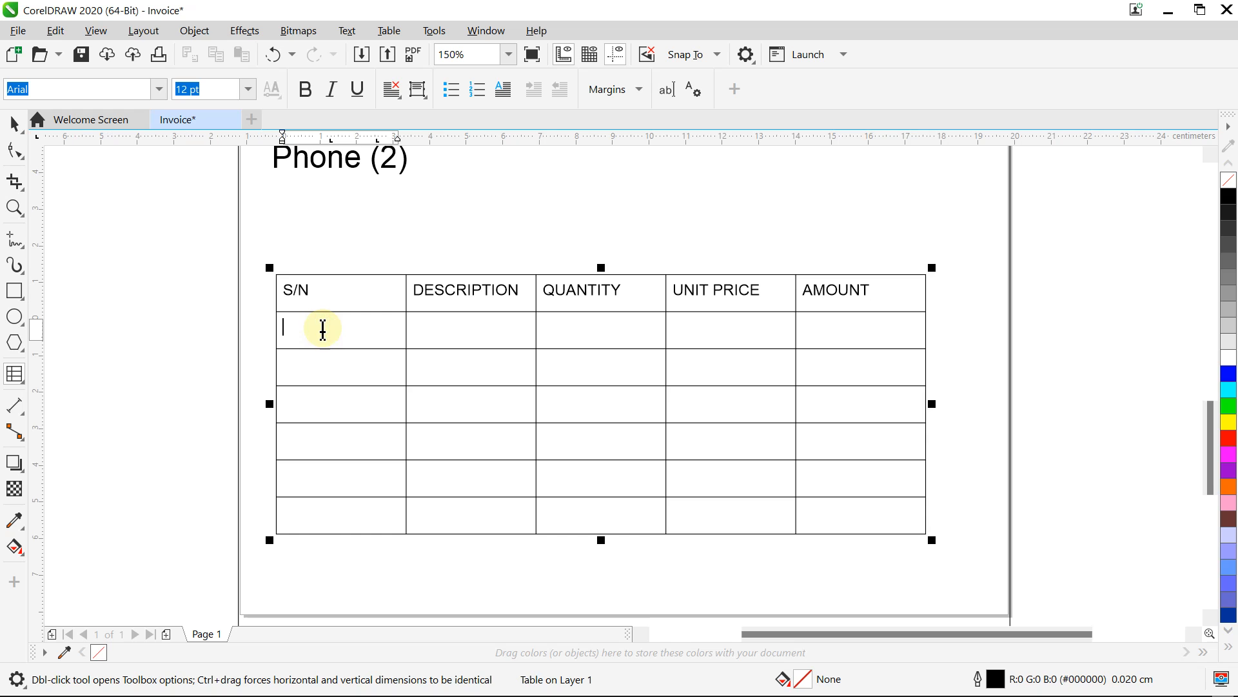
{"action": "type", "text": "1"}
{"action": "left_click", "coordinate": [311, 363]}
{"action": "type", "text": "2"}
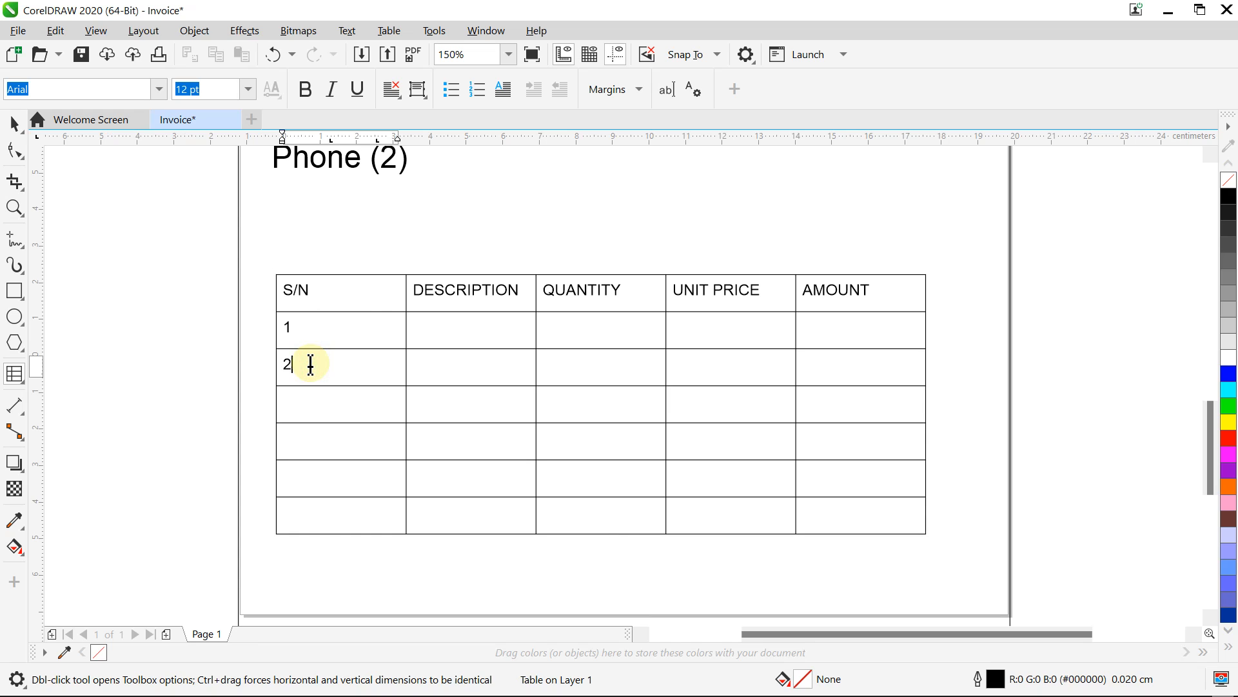
{"action": "left_click", "coordinate": [302, 401]}
{"action": "type", "text": "3"}
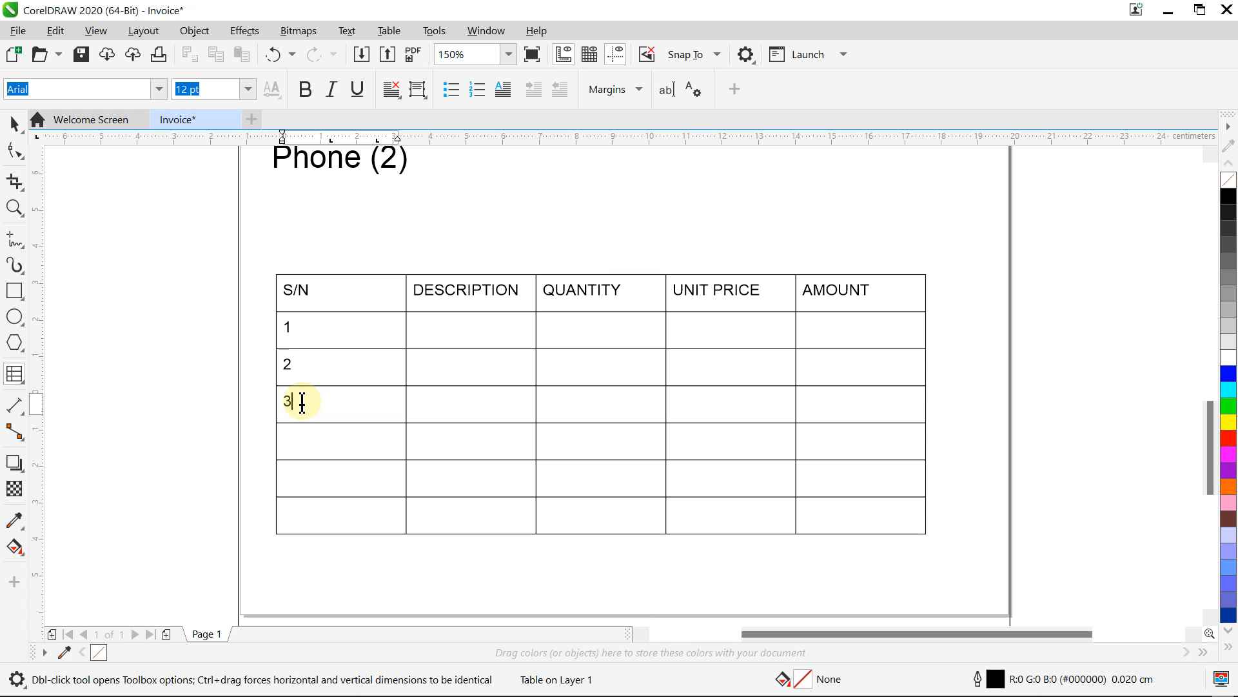
{"action": "left_click", "coordinate": [293, 438]}
{"action": "type", "text": "4"}
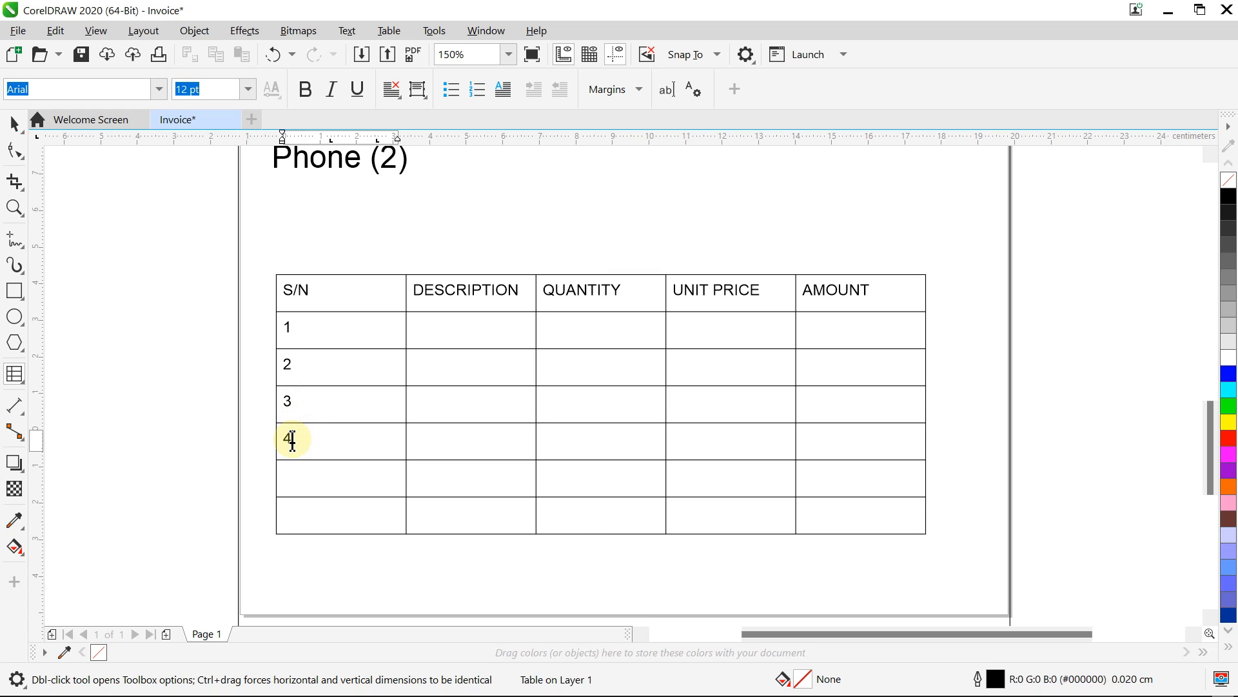
{"action": "left_click", "coordinate": [298, 480]}
{"action": "type", "text": "5"}
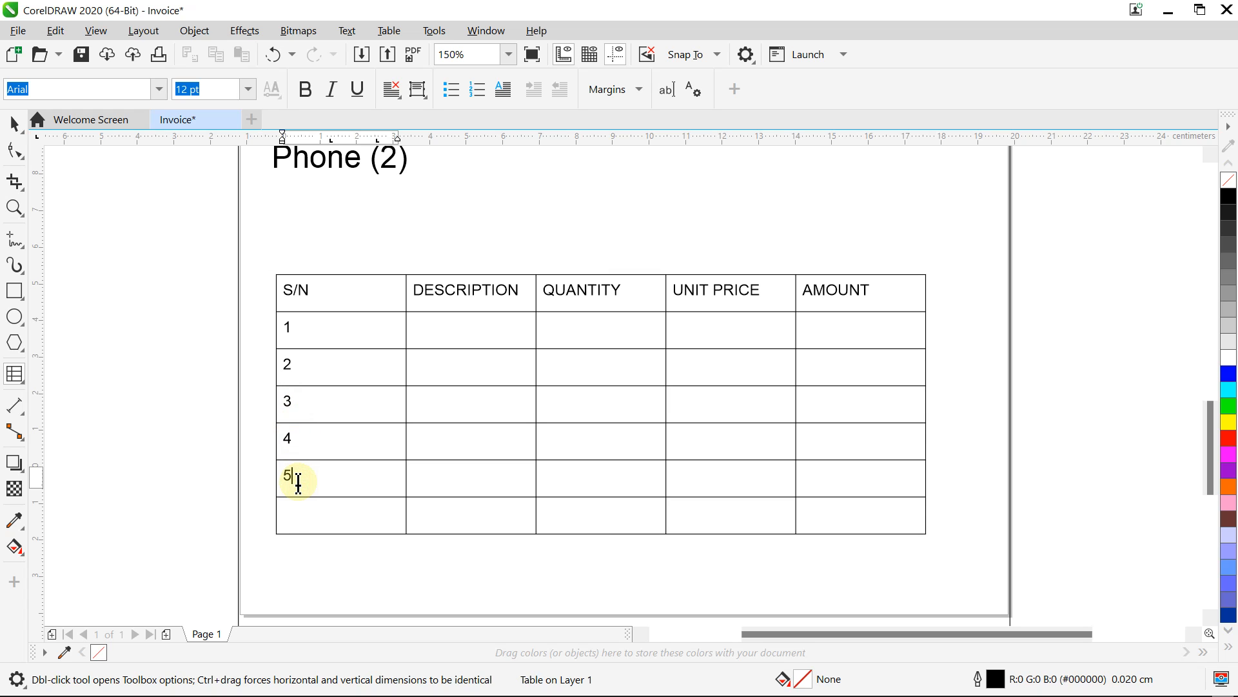
{"action": "left_click", "coordinate": [296, 517]}
{"action": "type", "text": "6"}
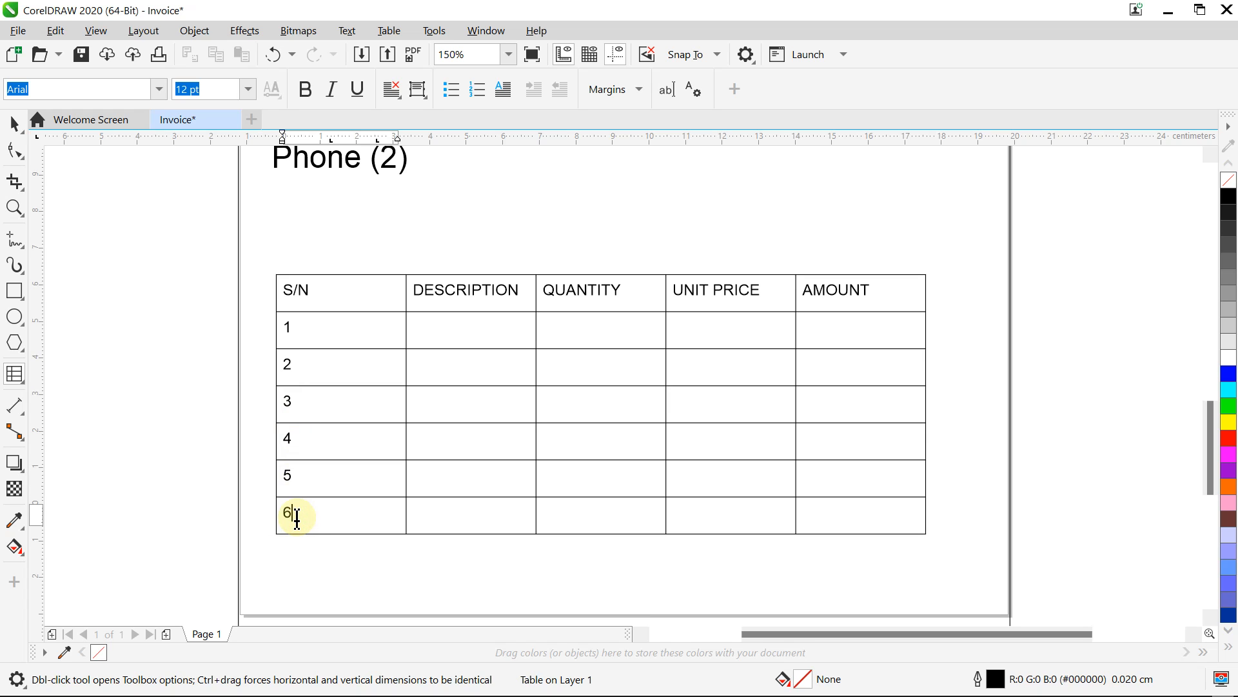
Step: Select the header row, cancel the Brightness/Contrast dialog Ctrl+B opened, then select the whole table
{"action": "left_click", "coordinate": [289, 290]}
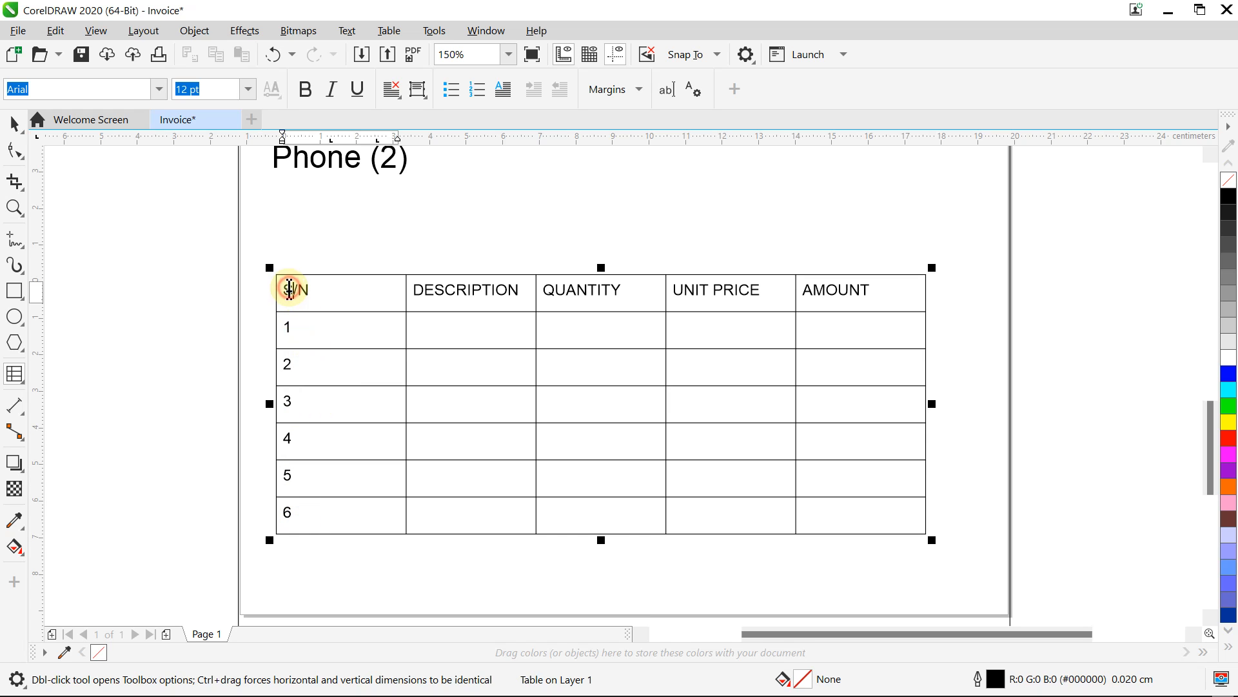
{"action": "left_click_drag", "start_coordinate": [288, 291], "coordinate": [851, 291]}
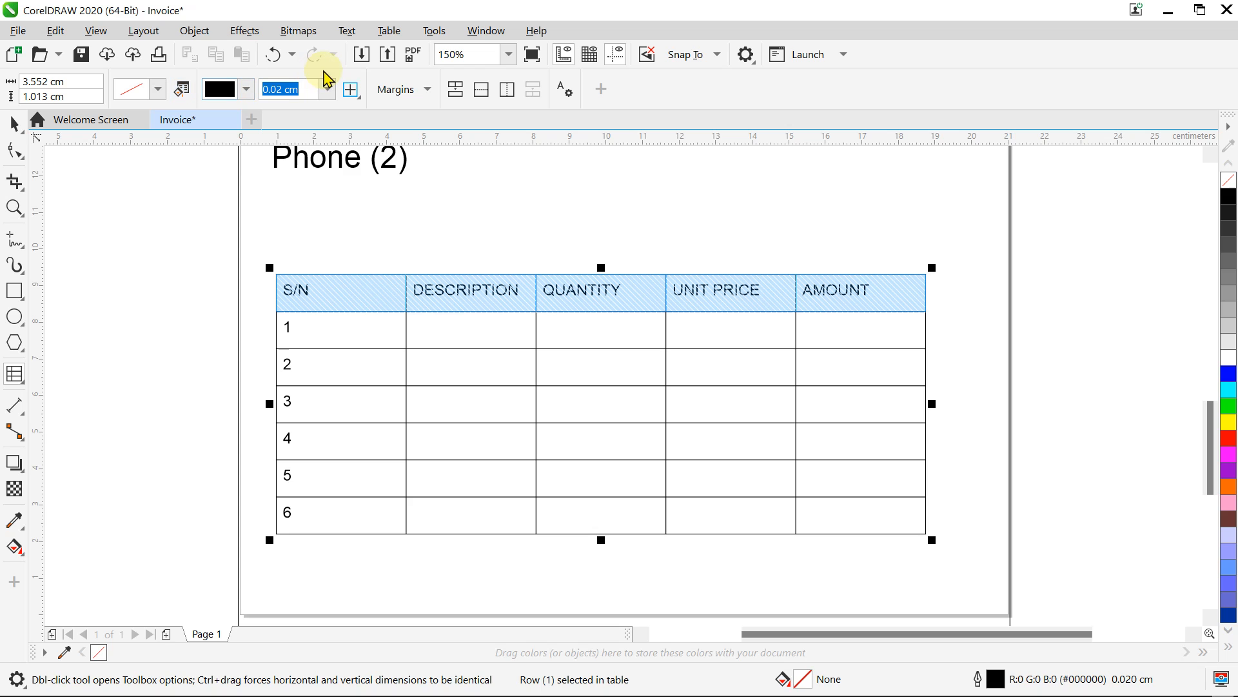
{"action": "key", "text": "ctrl+b"}
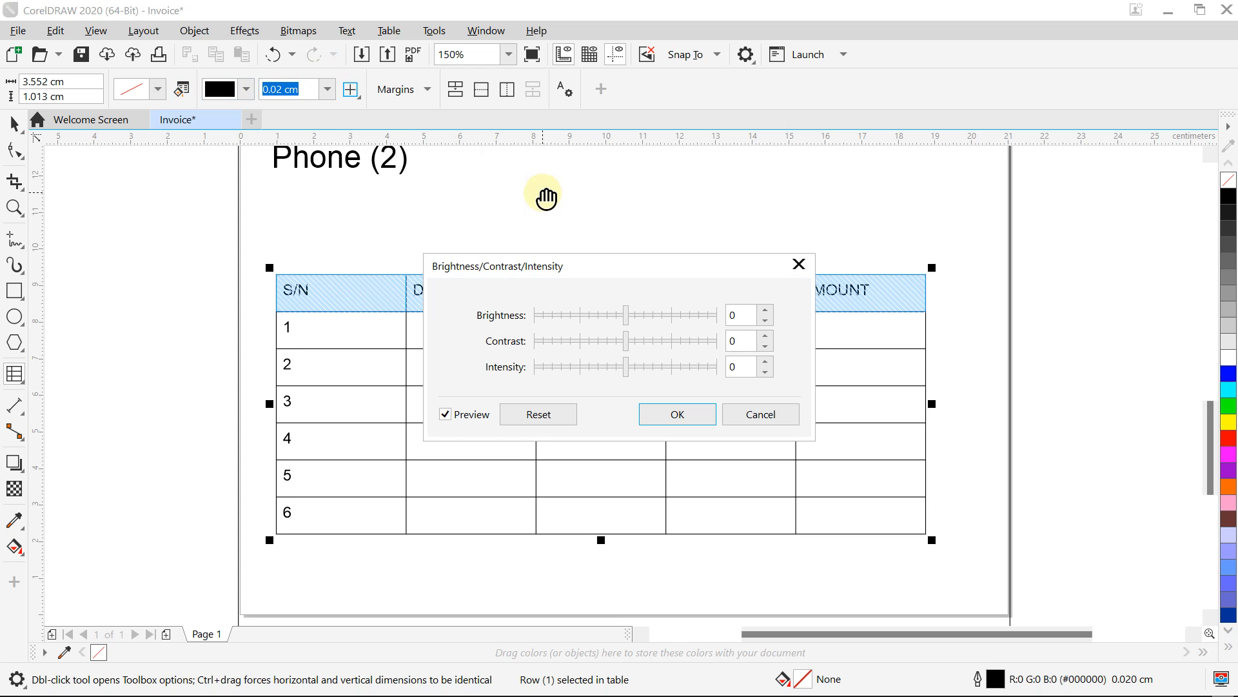
{"action": "left_click", "coordinate": [799, 263]}
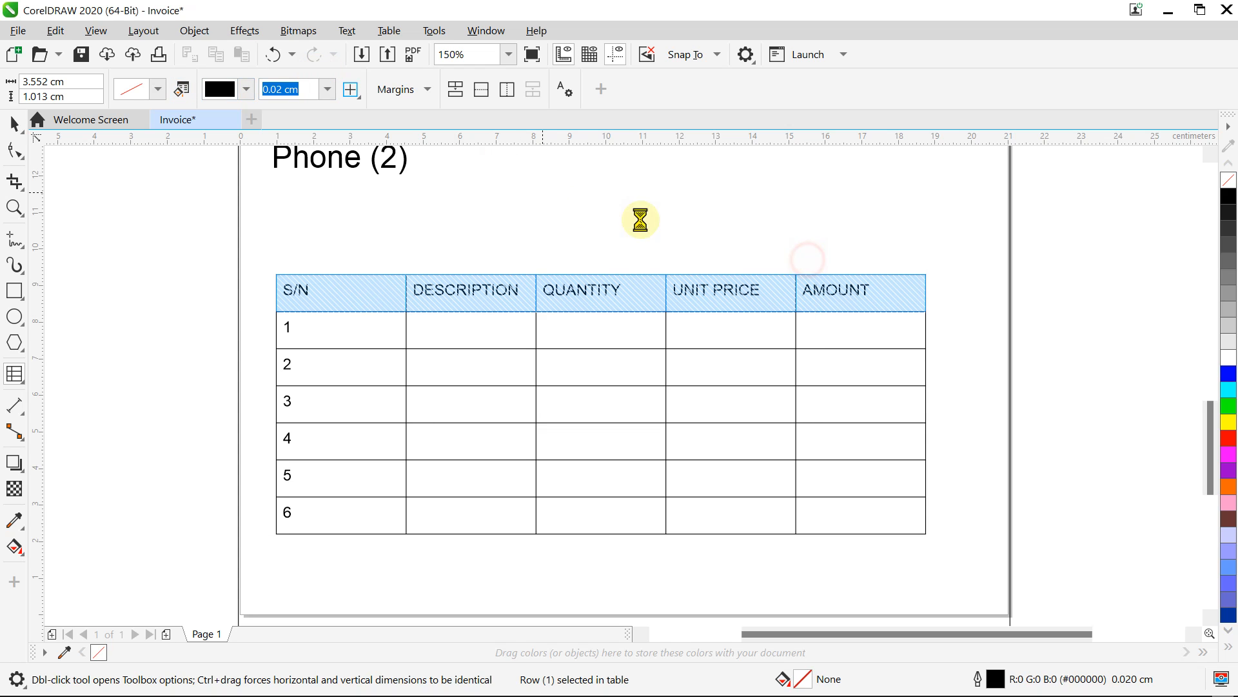
{"action": "left_click", "coordinate": [534, 193]}
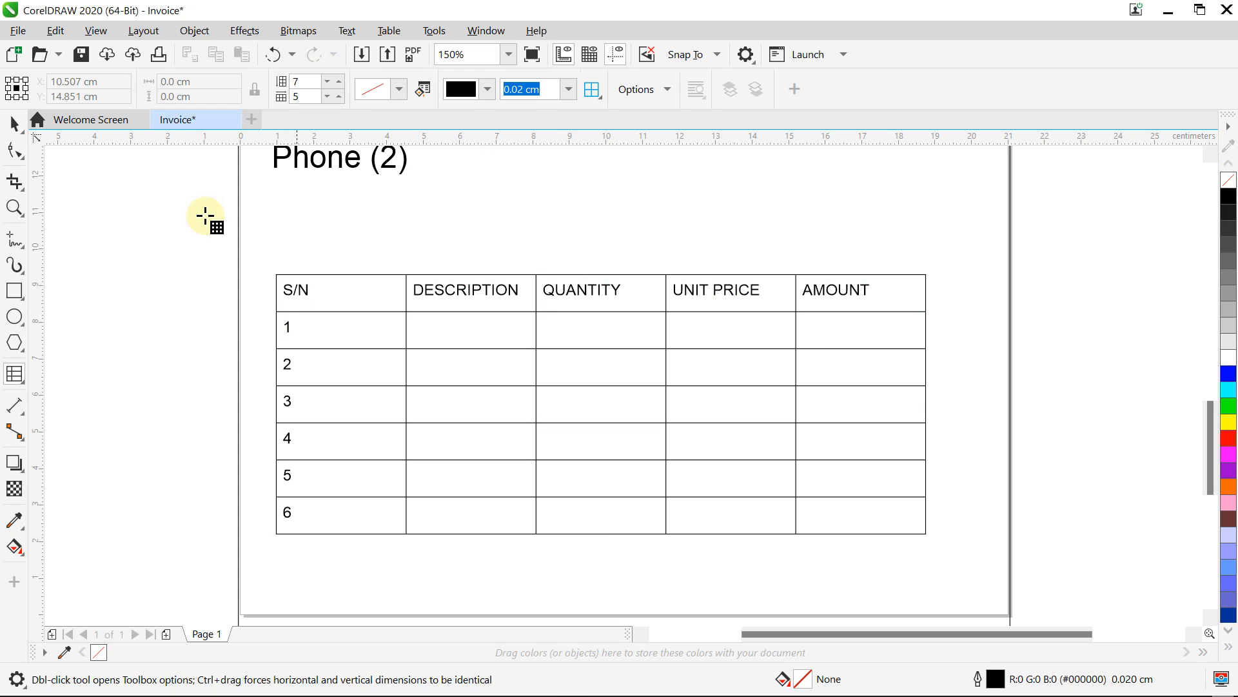
{"action": "left_click", "coordinate": [14, 122]}
{"action": "left_click", "coordinate": [305, 288]}
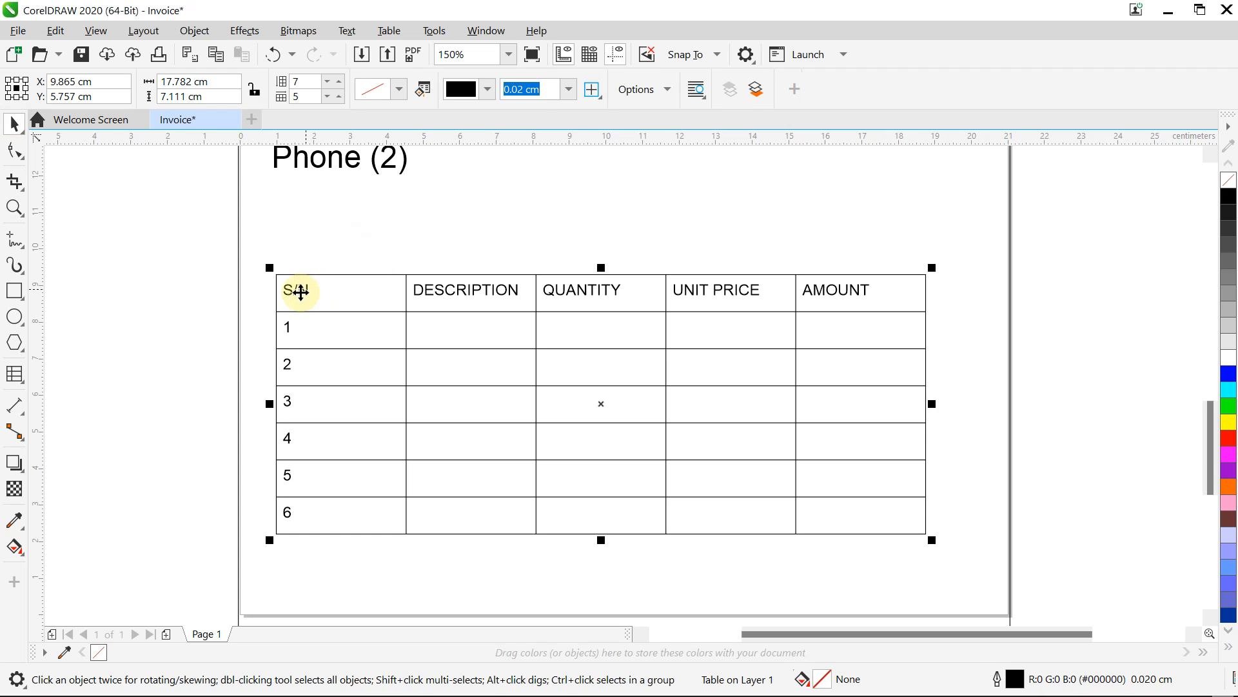
Step: Make the S/N and DESCRIPTION header labels bold
{"action": "double_click", "coordinate": [301, 291]}
{"action": "left_click", "coordinate": [304, 291]}
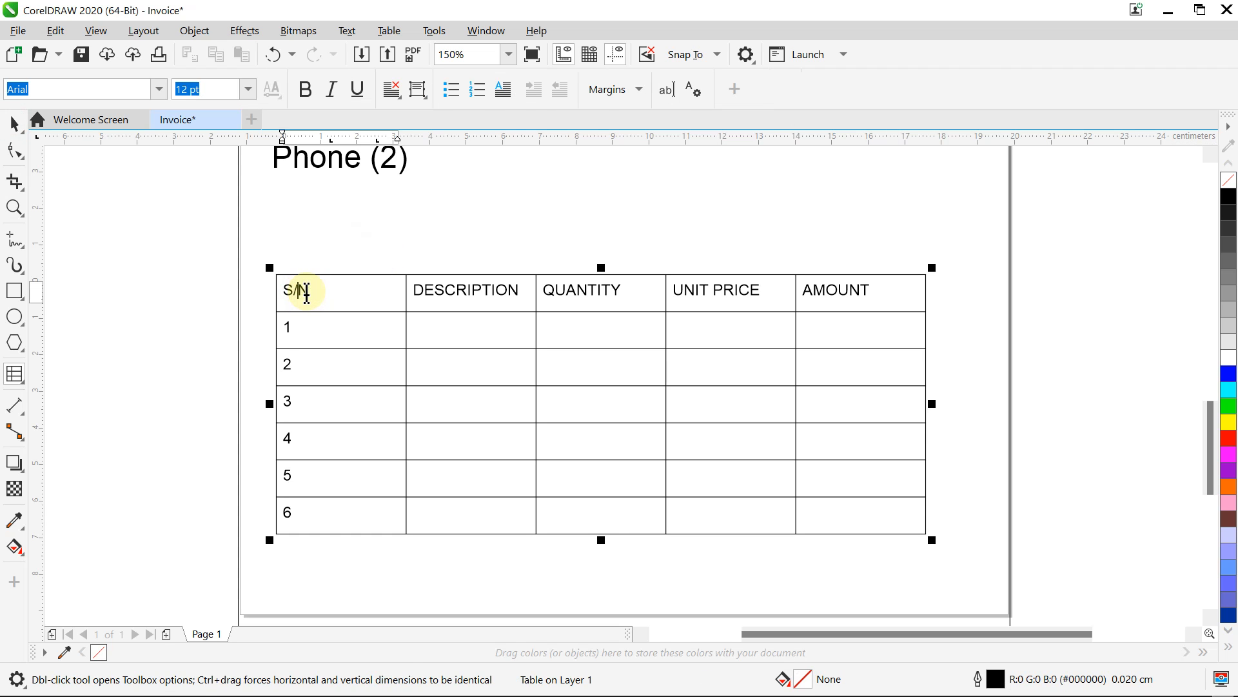
{"action": "double_click", "coordinate": [307, 291]}
{"action": "mouse_move", "coordinate": [304, 292]}
{"action": "left_mouse_down"}
{"action": "mouse_move", "coordinate": [277, 288]}
{"action": "mouse_move", "coordinate": [312, 288]}
{"action": "left_mouse_up"}
{"action": "left_click", "coordinate": [311, 289]}
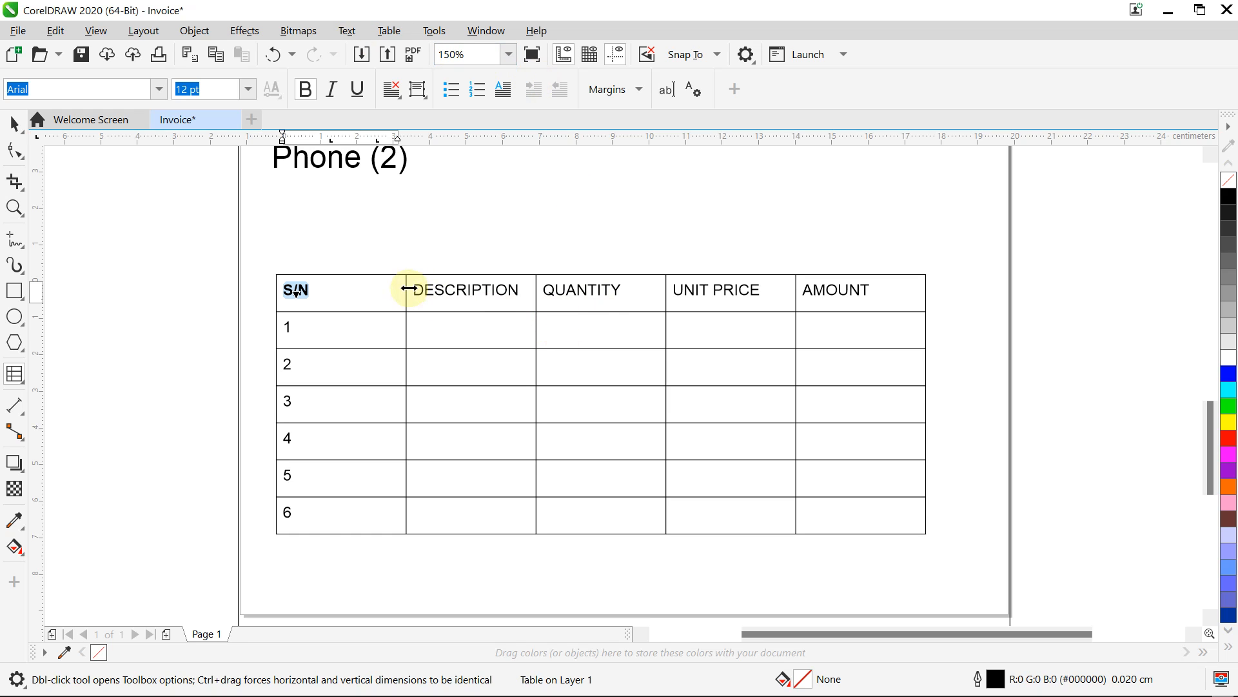
{"action": "left_click_drag", "start_coordinate": [415, 290], "coordinate": [521, 291]}
{"action": "key", "text": "ctrl+b"}
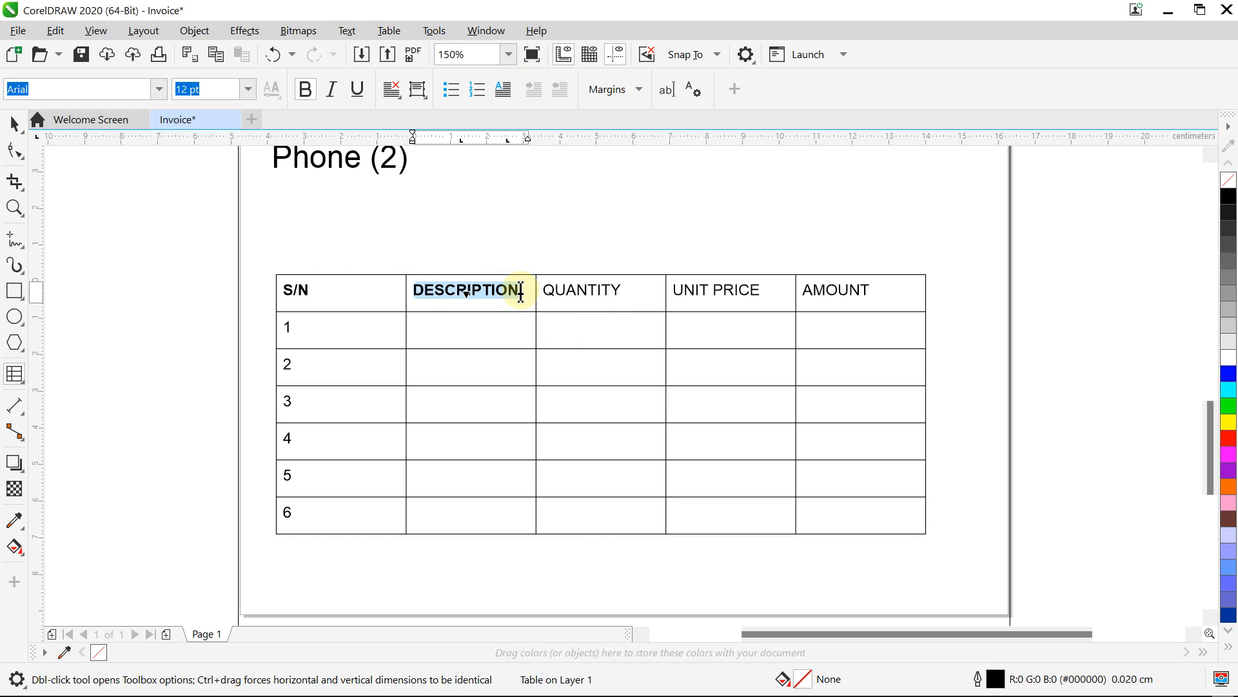
Step: Bold the QUANTITY, UNIT PRICE and AMOUNT headers and compare with the reference photo
{"action": "left_click_drag", "start_coordinate": [544, 288], "coordinate": [621, 292]}
{"action": "key", "text": "ctrl+b"}
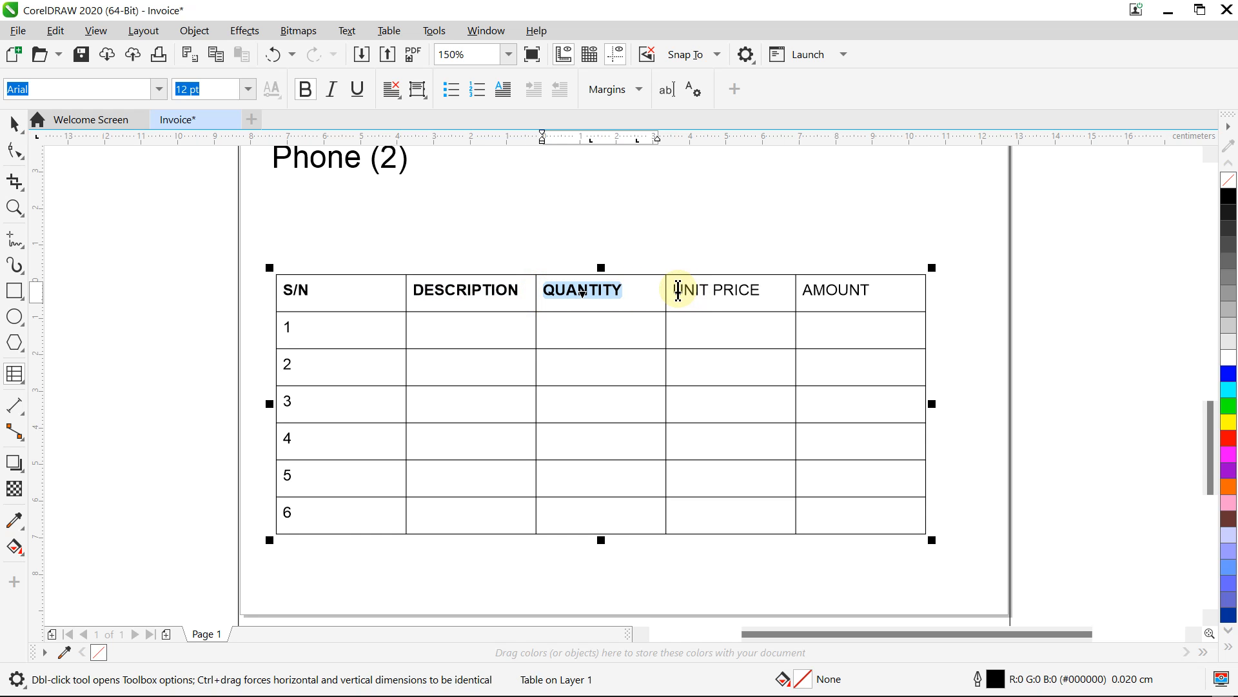
{"action": "left_click_drag", "start_coordinate": [675, 290], "coordinate": [769, 291]}
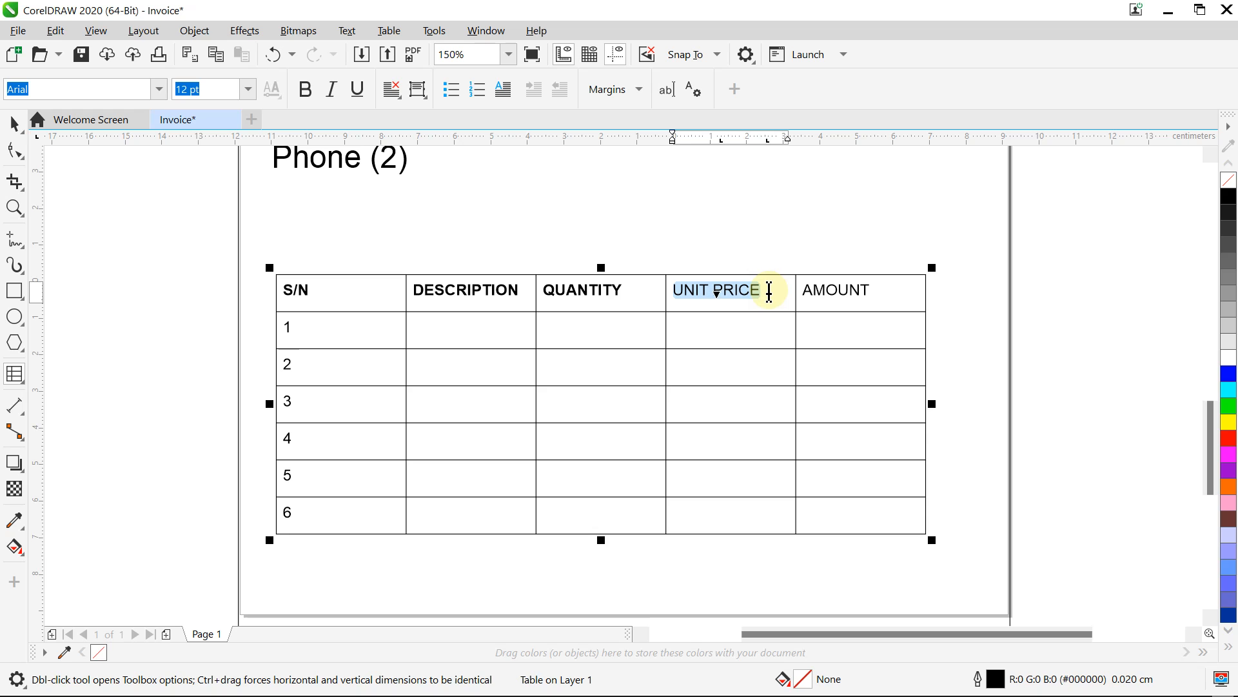
{"action": "key", "text": "ctrl+b"}
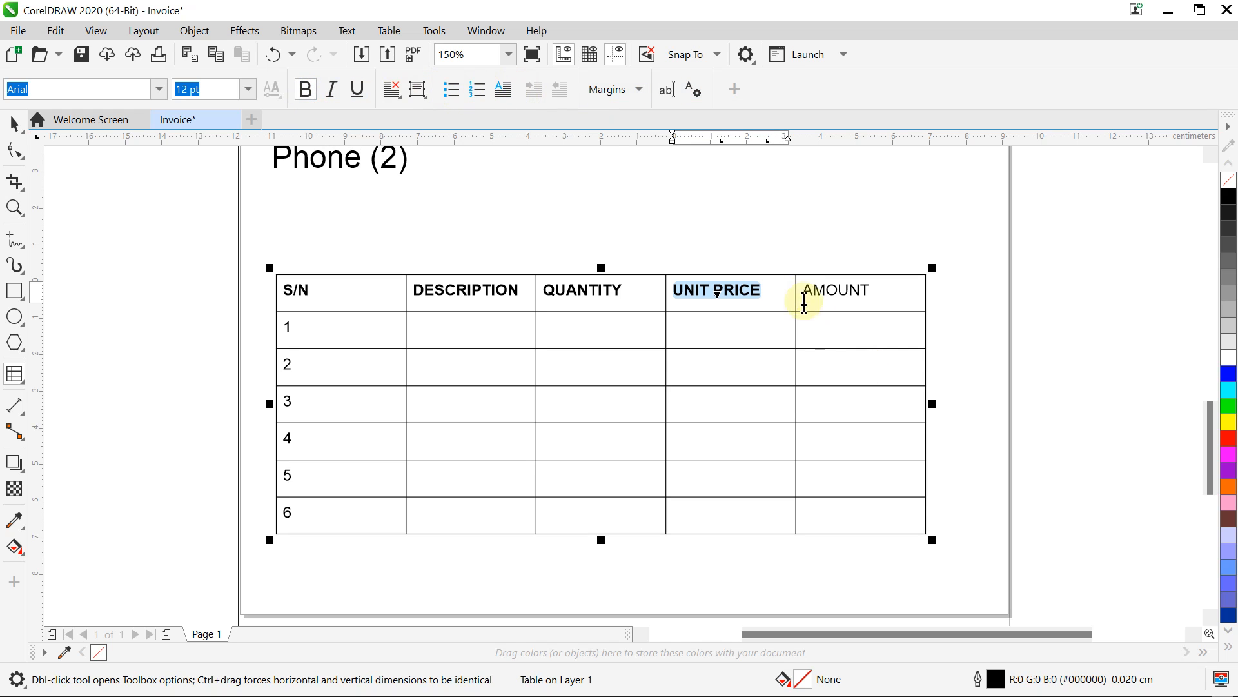
{"action": "left_click_drag", "start_coordinate": [803, 290], "coordinate": [882, 290]}
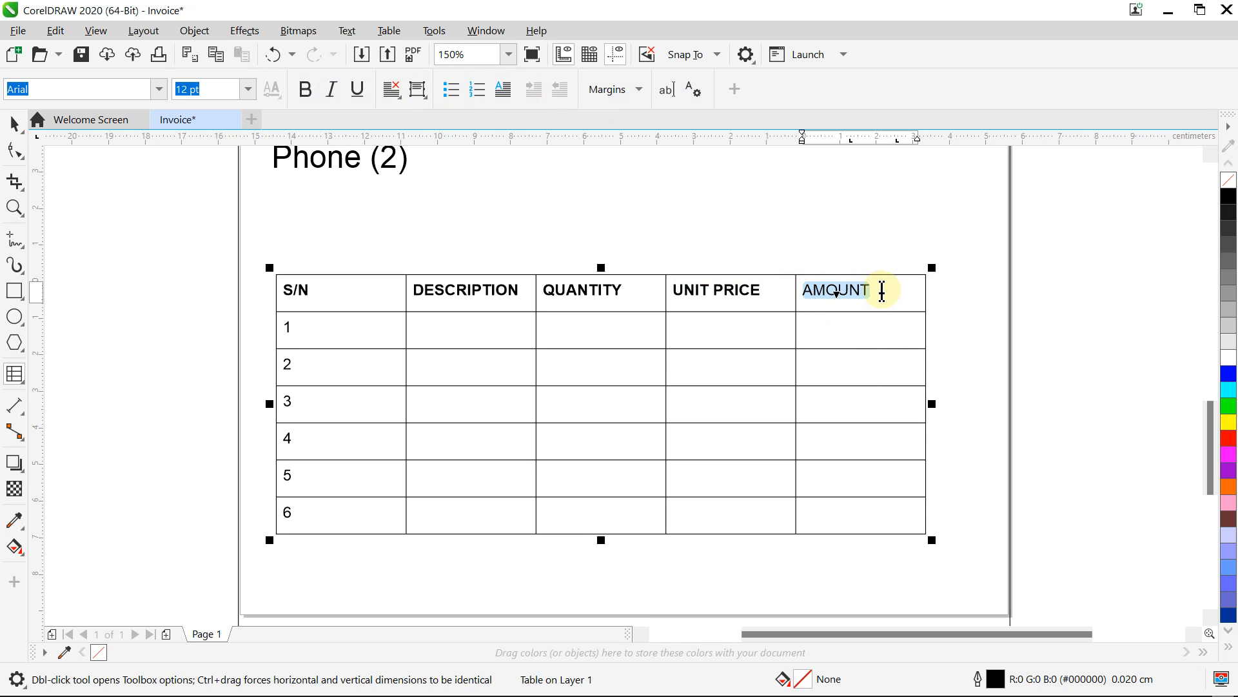
{"action": "left_click", "coordinate": [307, 91]}
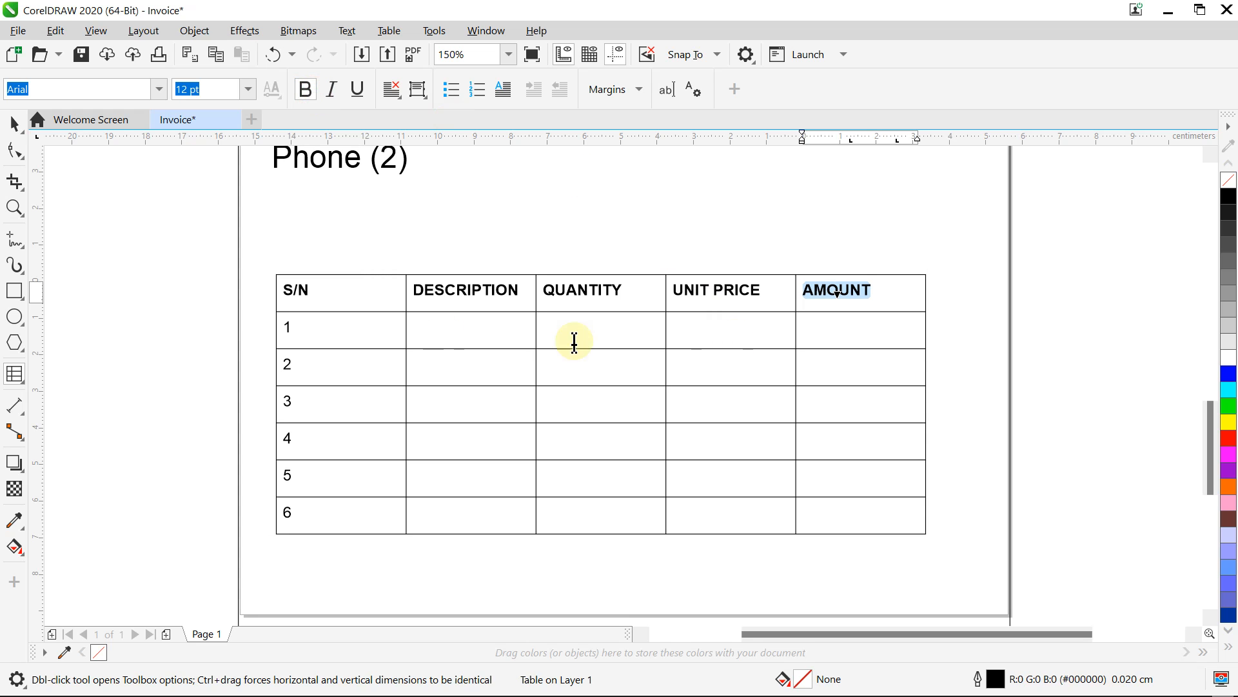
{"action": "mouse_move", "coordinate": [907, 693]}
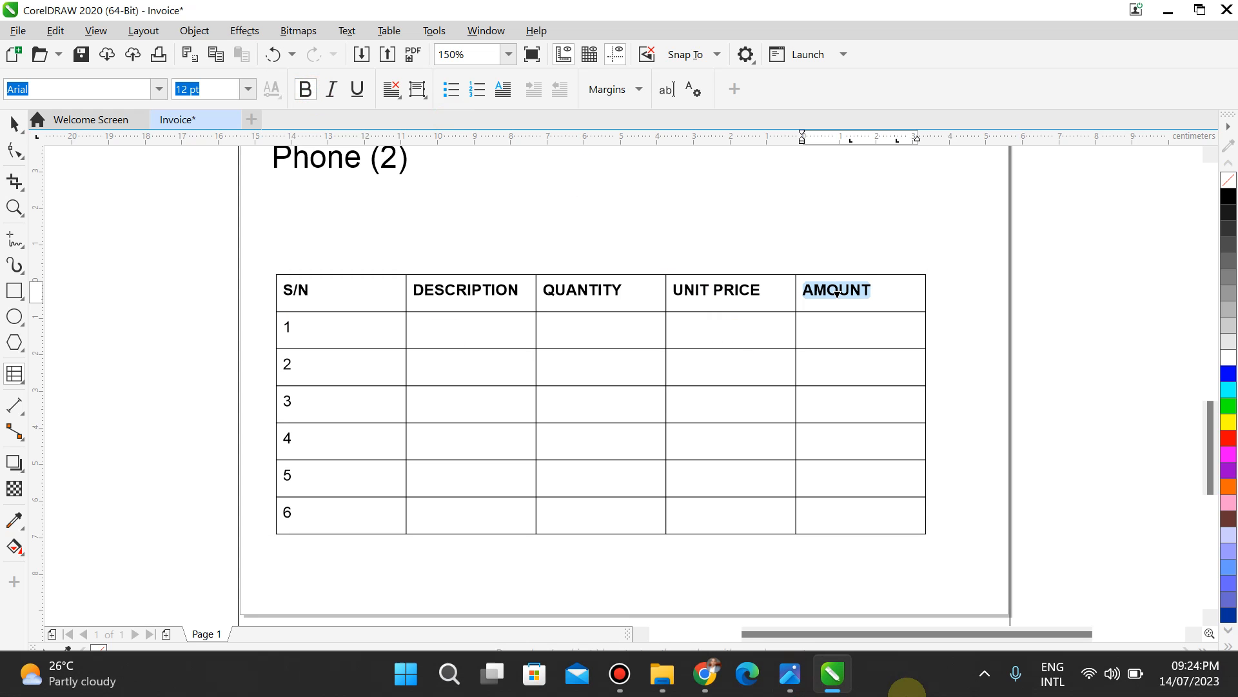
{"action": "left_click", "coordinate": [800, 687]}
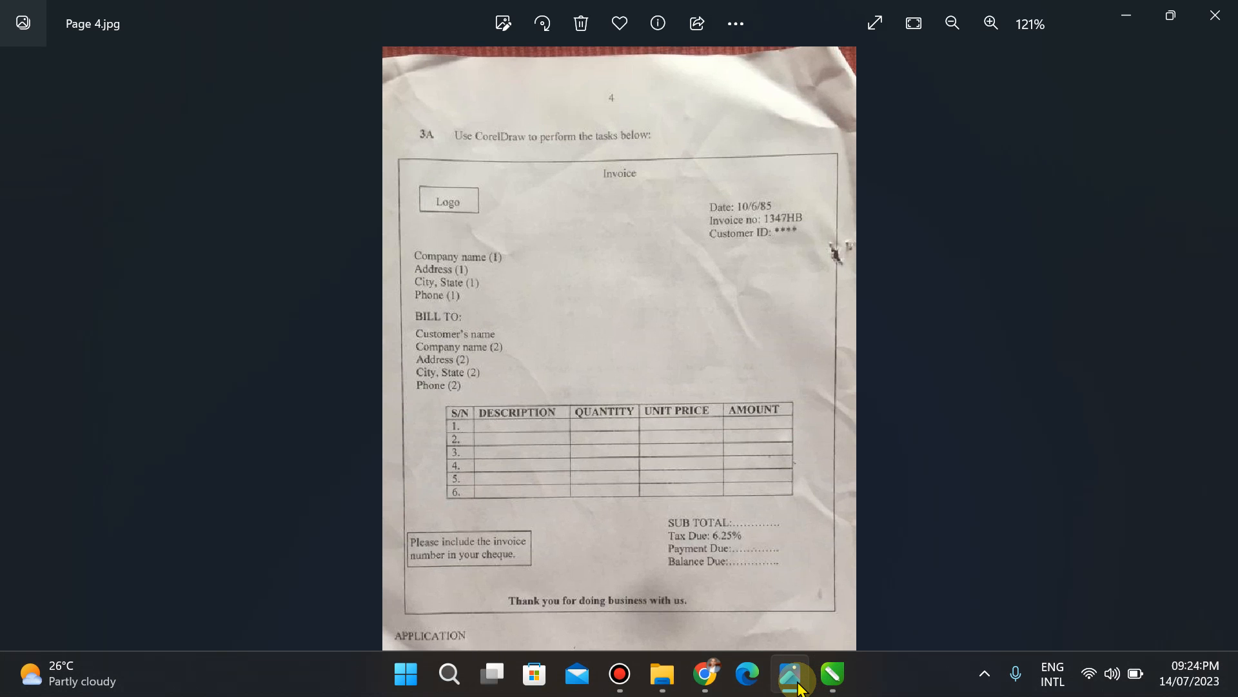
{"action": "left_click", "coordinate": [799, 688]}
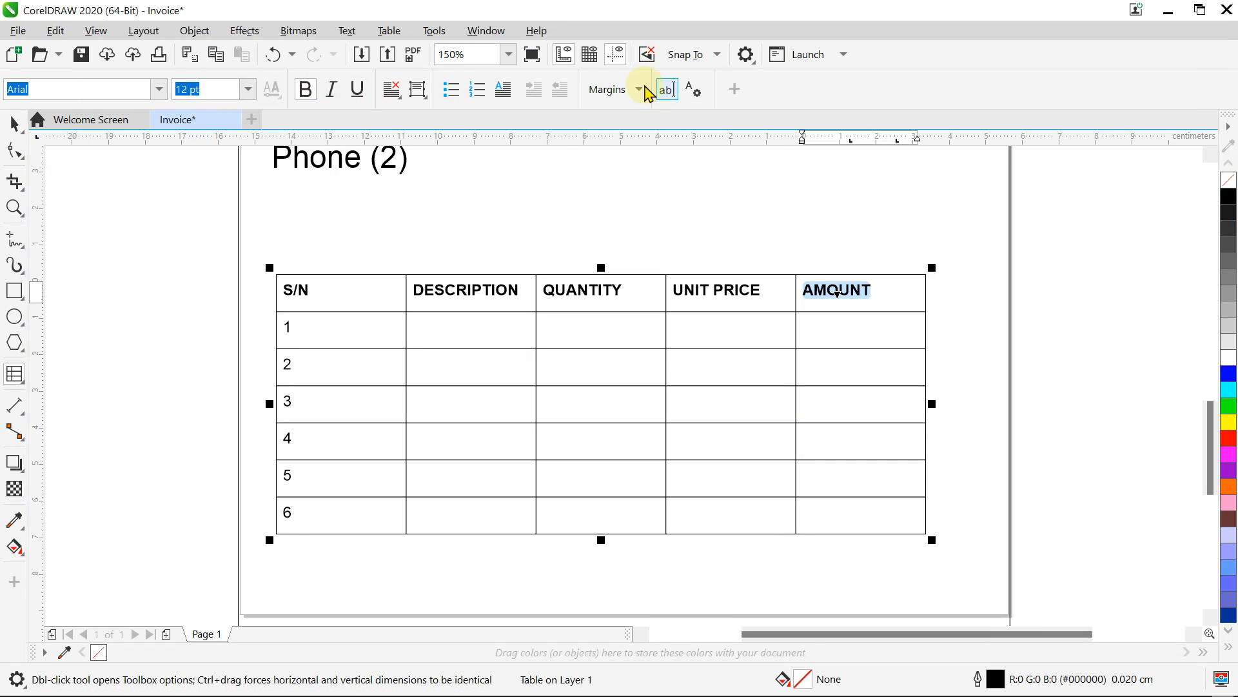
Step: Zoom To Page, leave table editing, and select the address text block with the Pick tool
{"action": "left_click", "coordinate": [507, 56]}
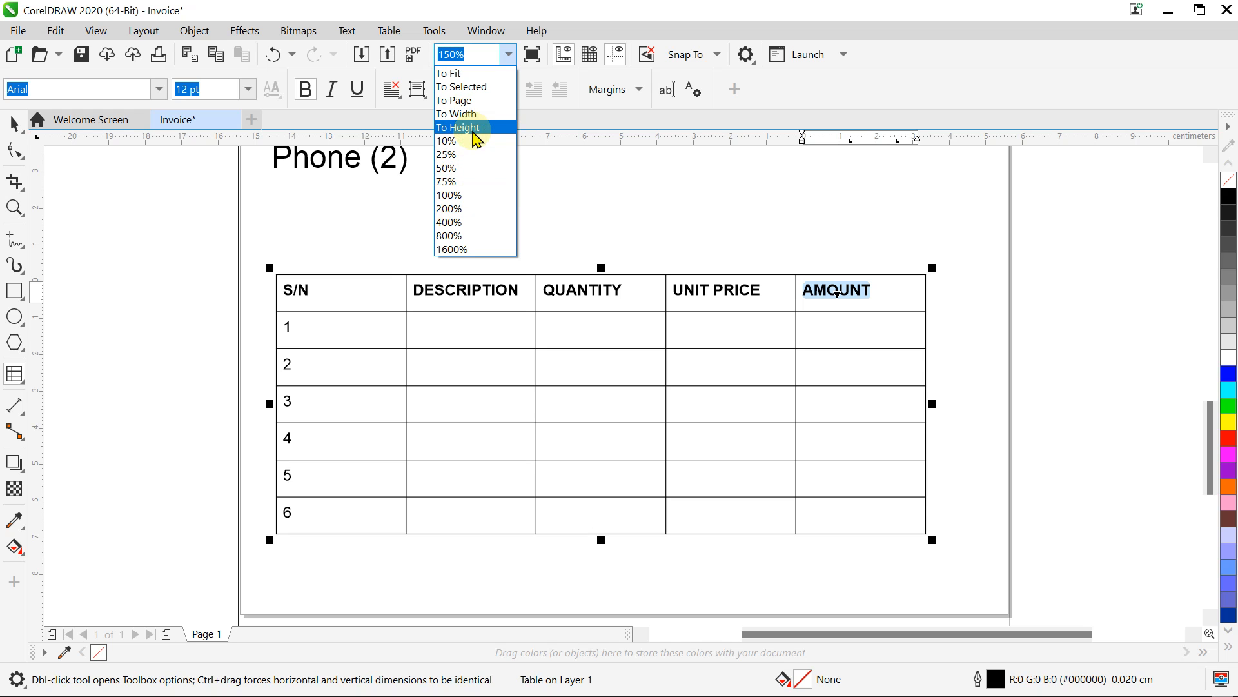
{"action": "left_click", "coordinate": [466, 100]}
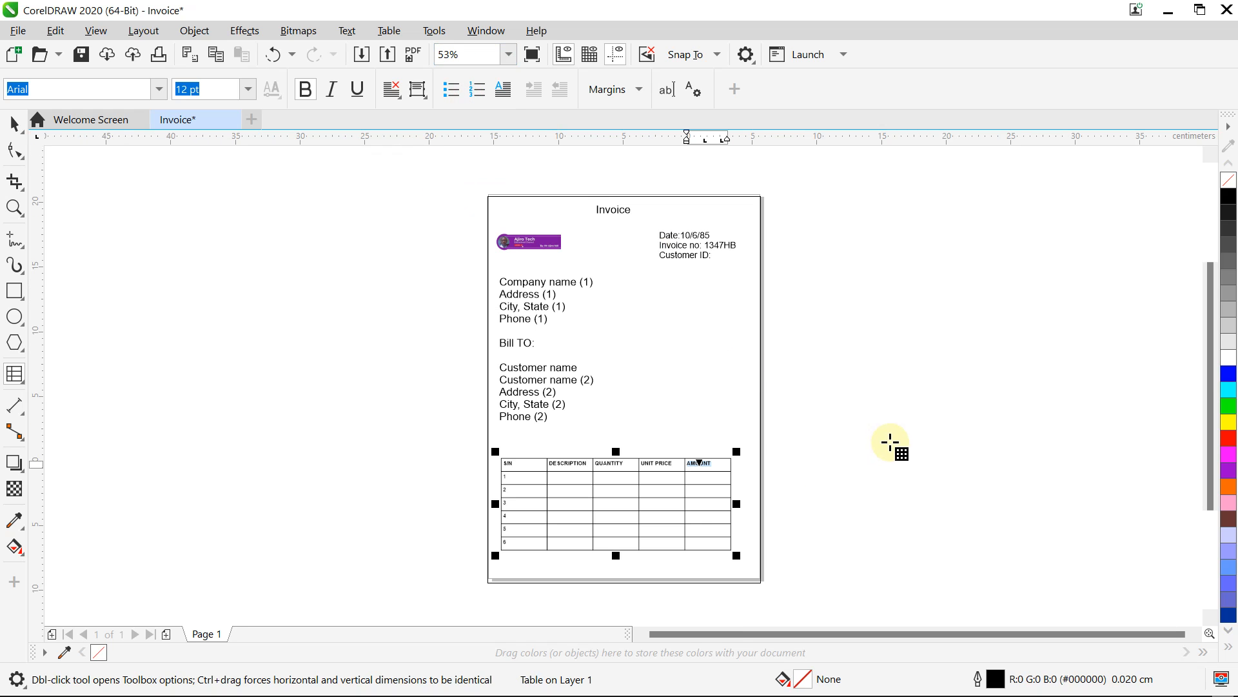
{"action": "left_click", "coordinate": [828, 416]}
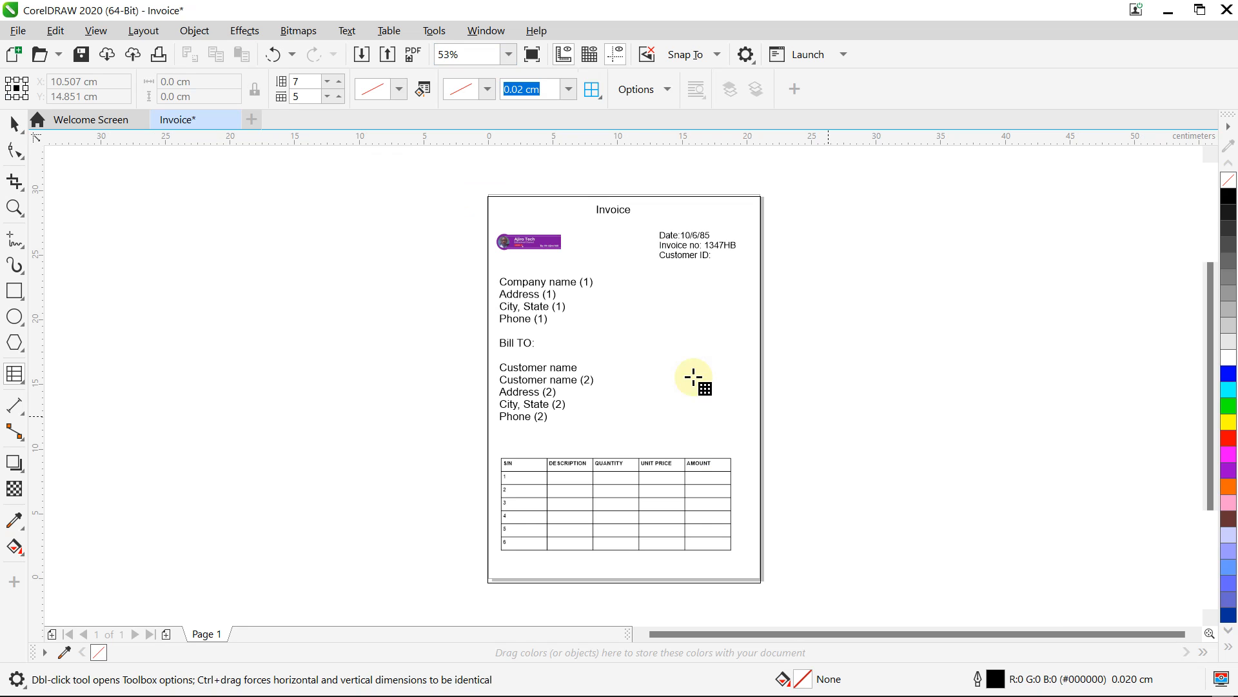
{"action": "left_click", "coordinate": [14, 124]}
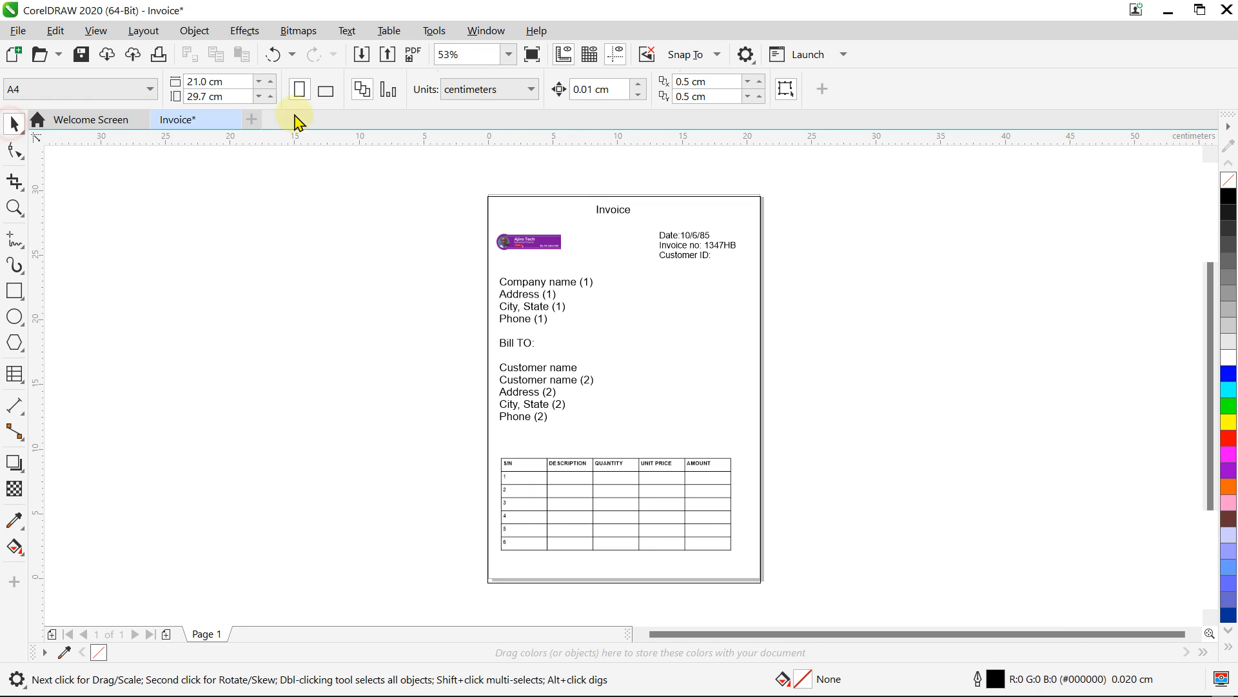
{"action": "left_click", "coordinate": [545, 303]}
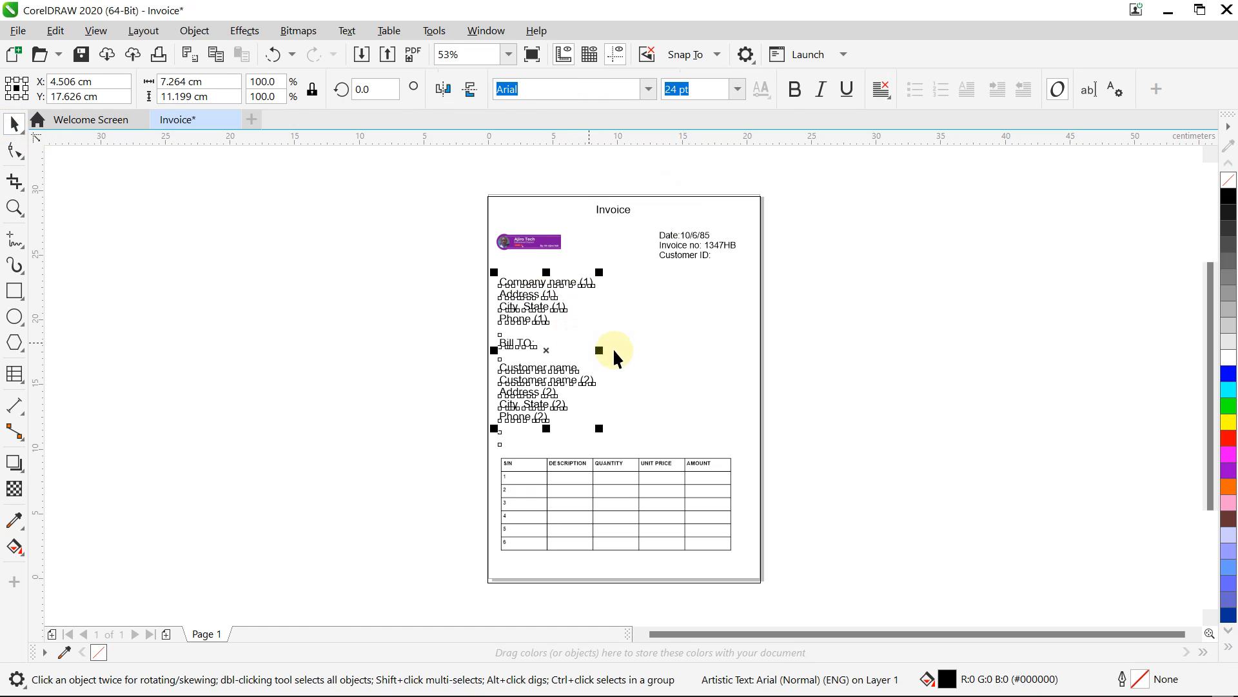
Step: Scale the company and Bill To text block down to about 78%
{"action": "left_click", "coordinate": [660, 352]}
{"action": "left_click", "coordinate": [540, 326]}
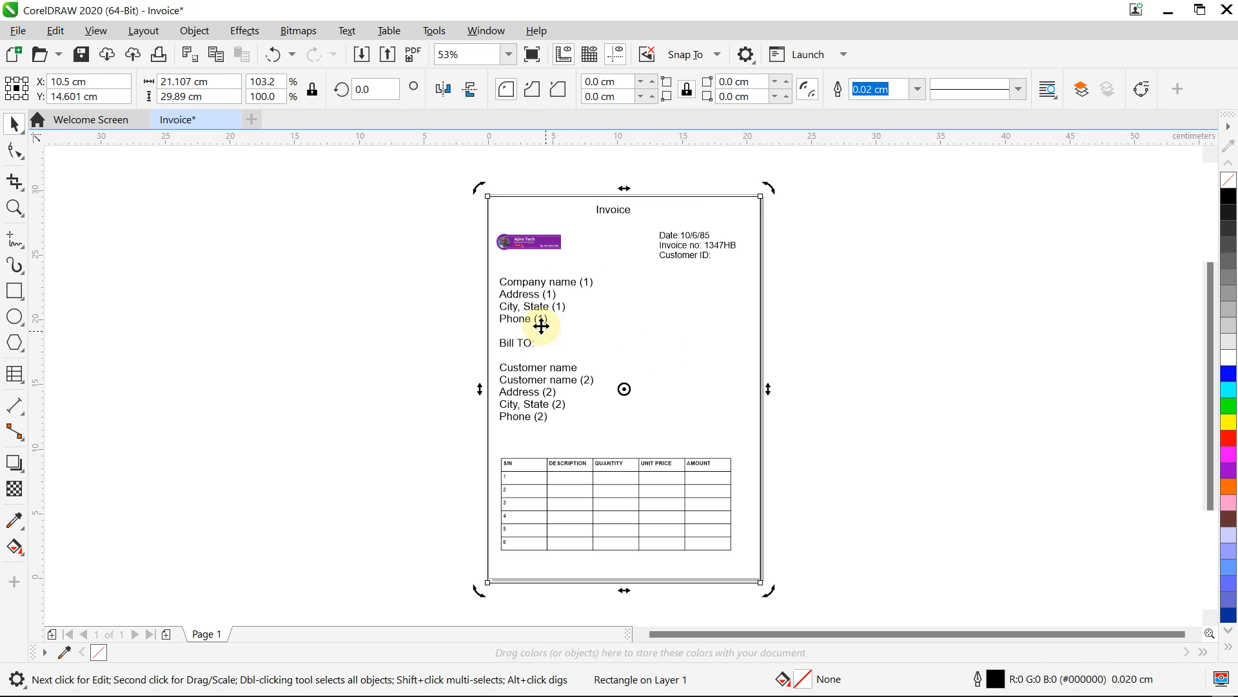
{"action": "left_click", "coordinate": [532, 313]}
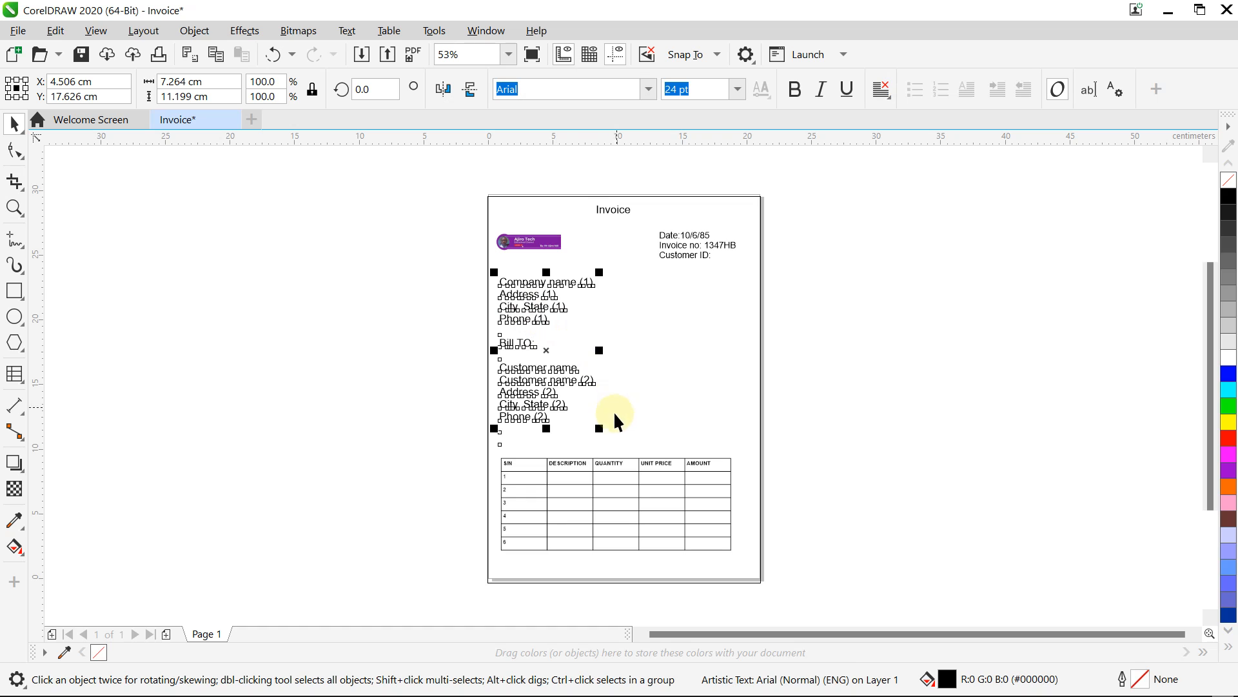
{"action": "left_click_drag", "start_coordinate": [604, 431], "coordinate": [592, 393]}
{"action": "left_click", "coordinate": [911, 301]}
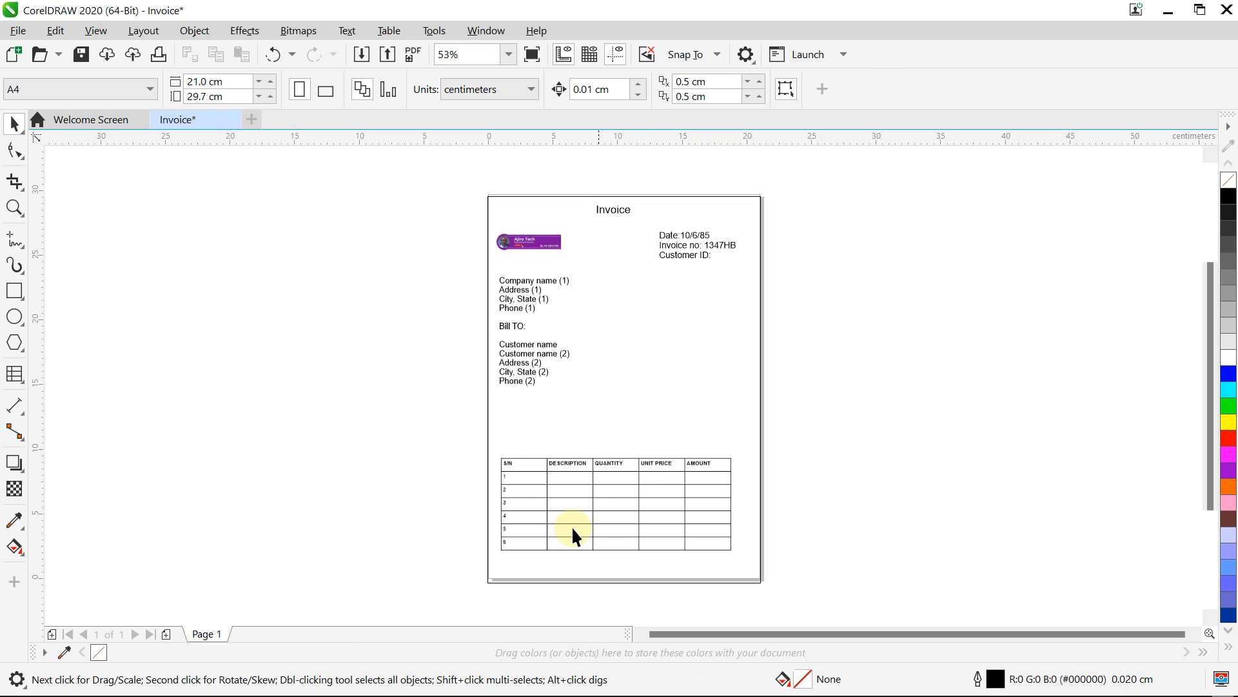
Step: Move the item table up to sit just below Phone (2)
{"action": "left_click", "coordinate": [585, 511]}
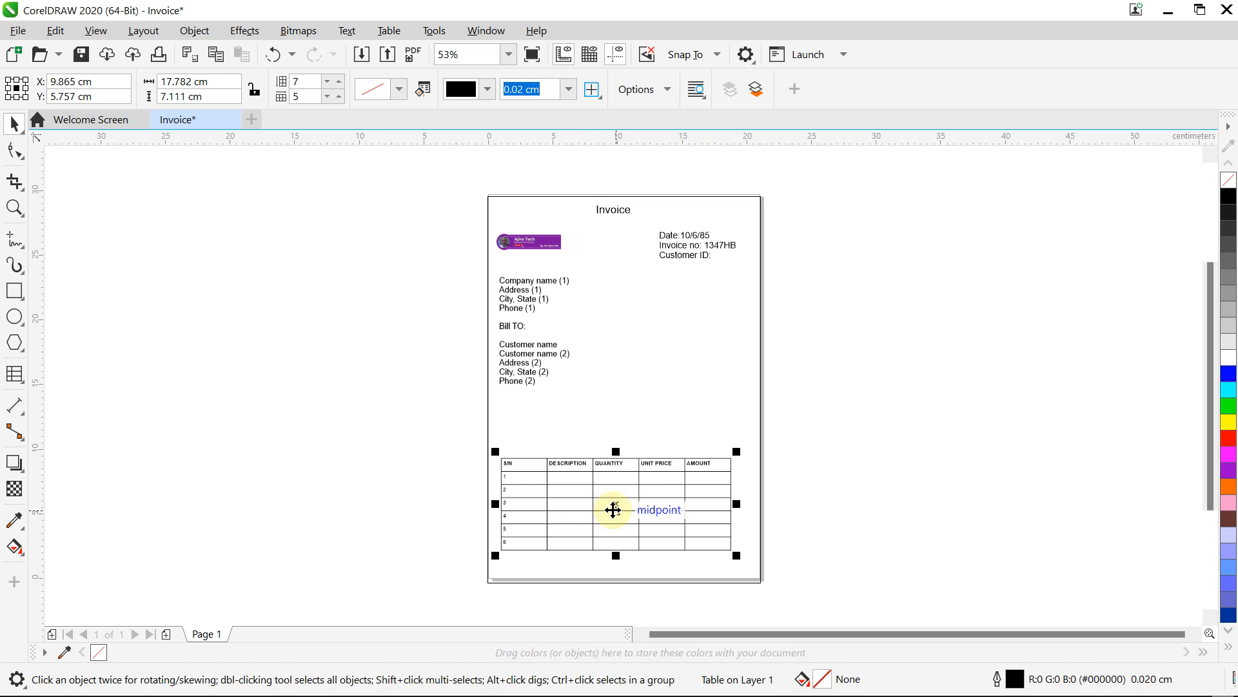
{"action": "left_click_drag", "start_coordinate": [613, 510], "coordinate": [614, 445]}
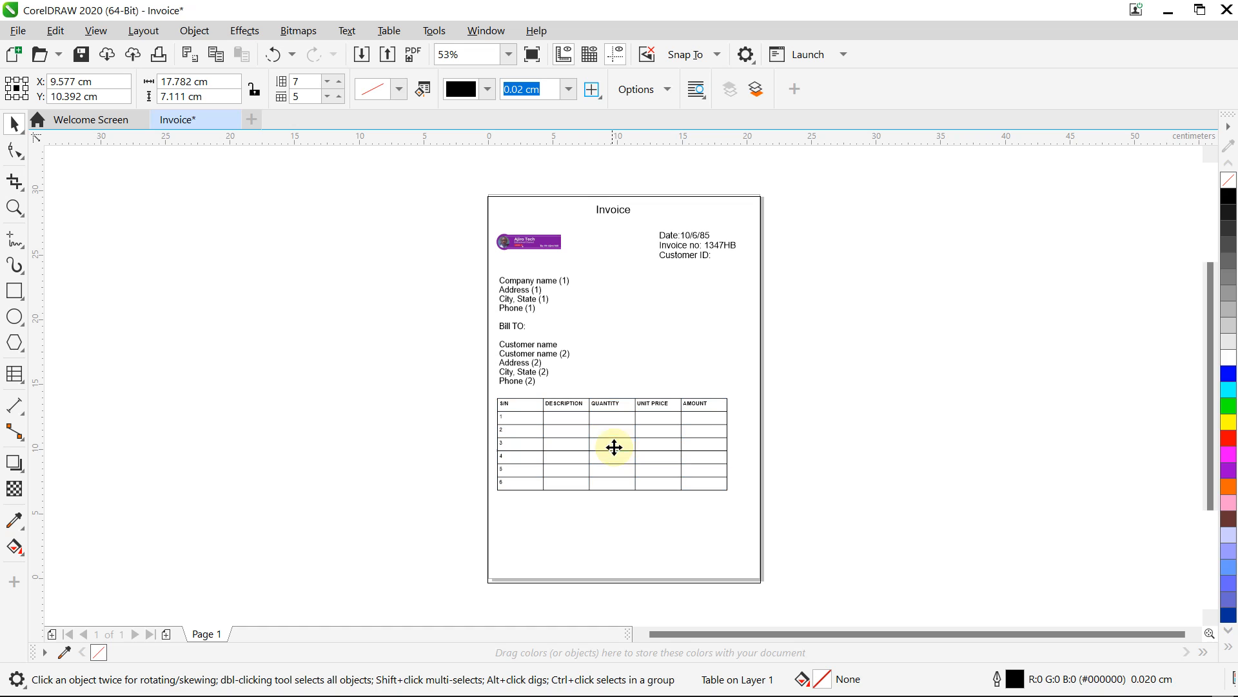
{"action": "left_click", "coordinate": [855, 410]}
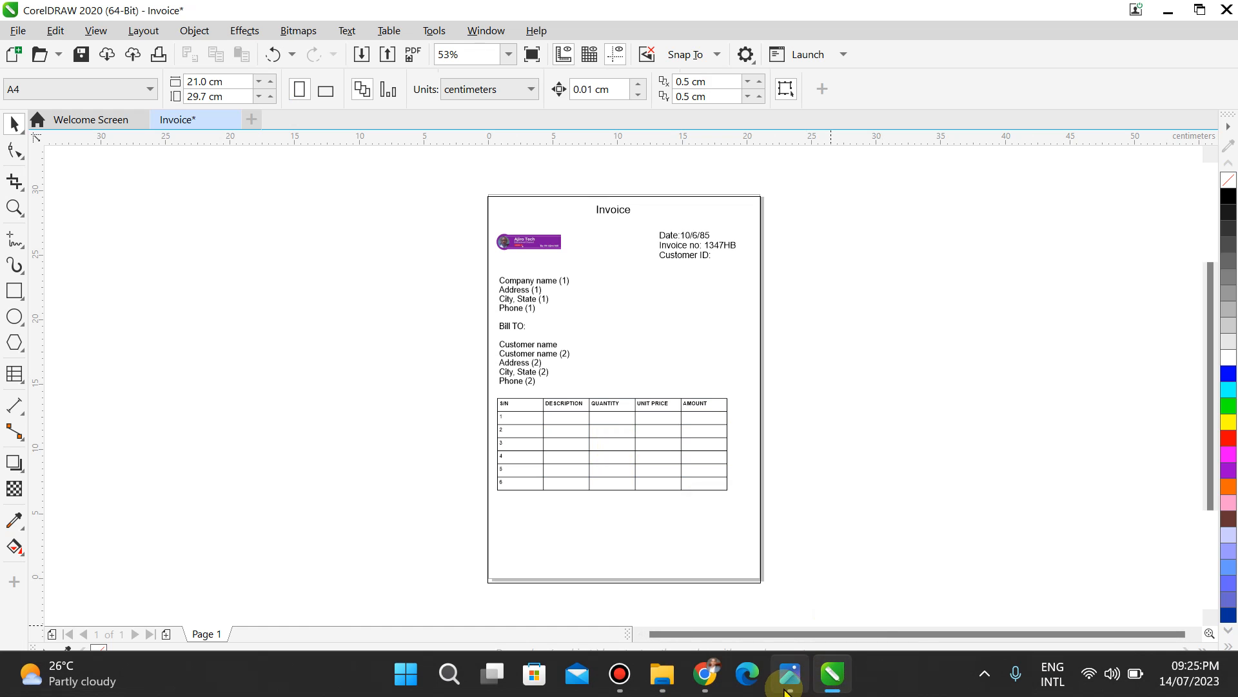
Step: Nudge the address text block up three steps toward the header
{"action": "left_click", "coordinate": [785, 687]}
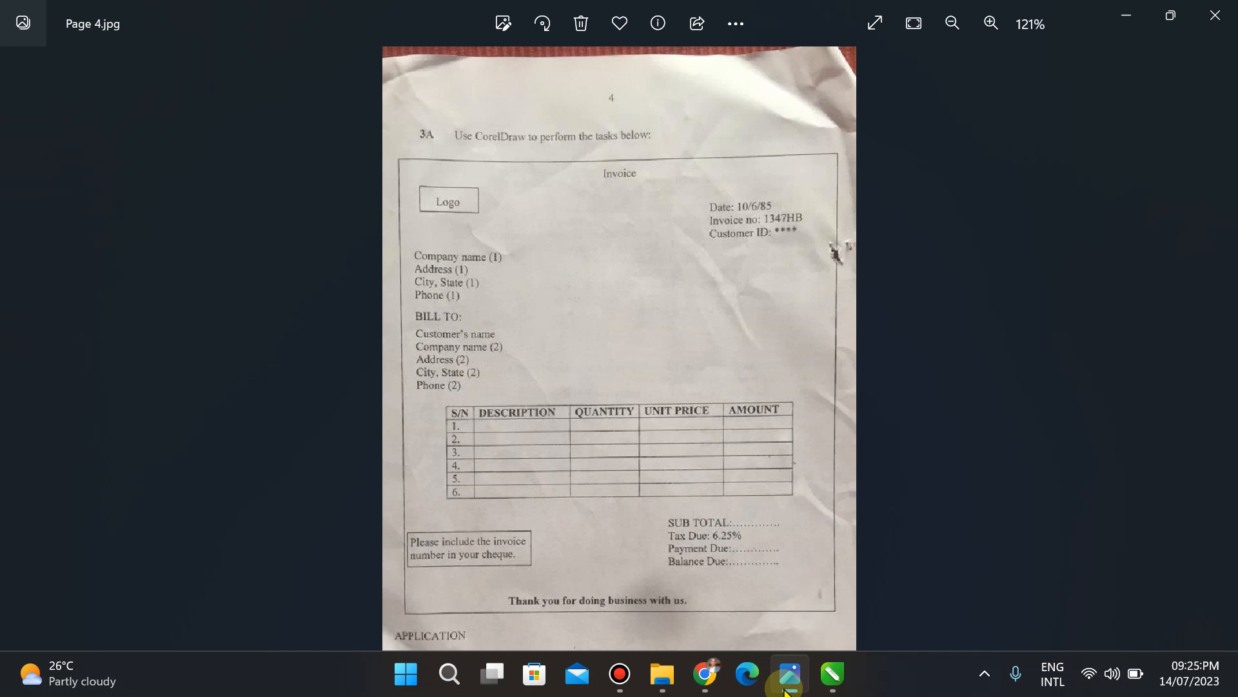
{"action": "left_click", "coordinate": [786, 687]}
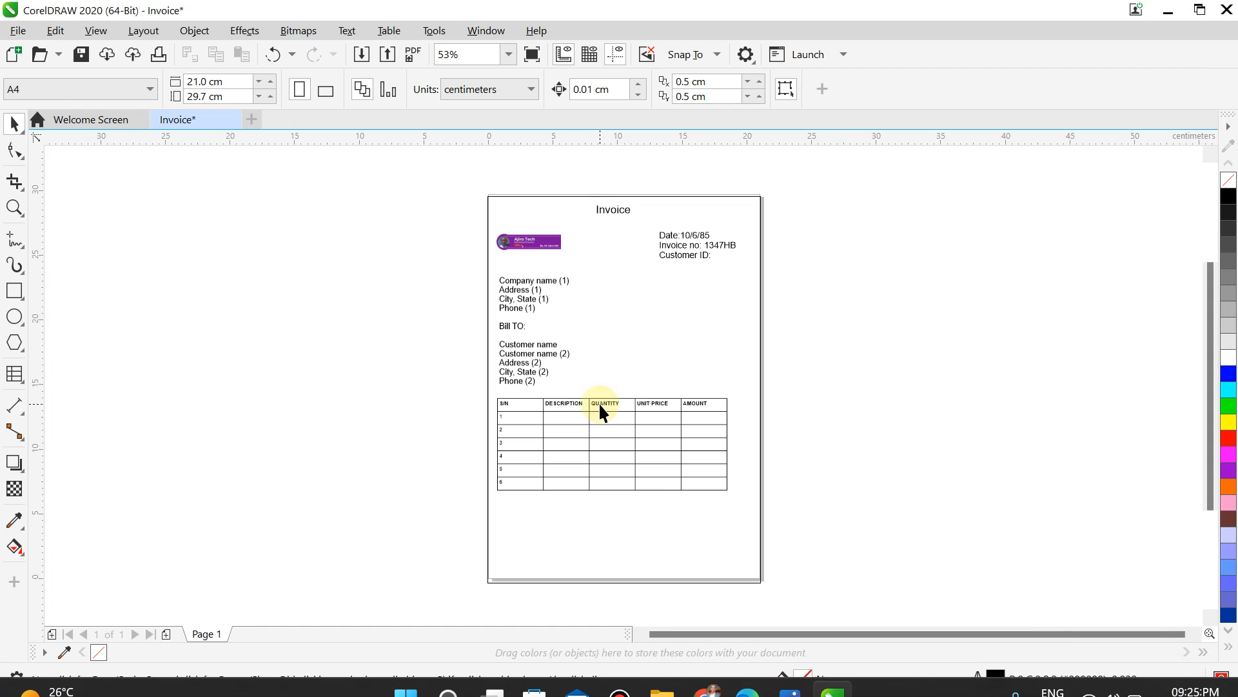
{"action": "left_click", "coordinate": [531, 297]}
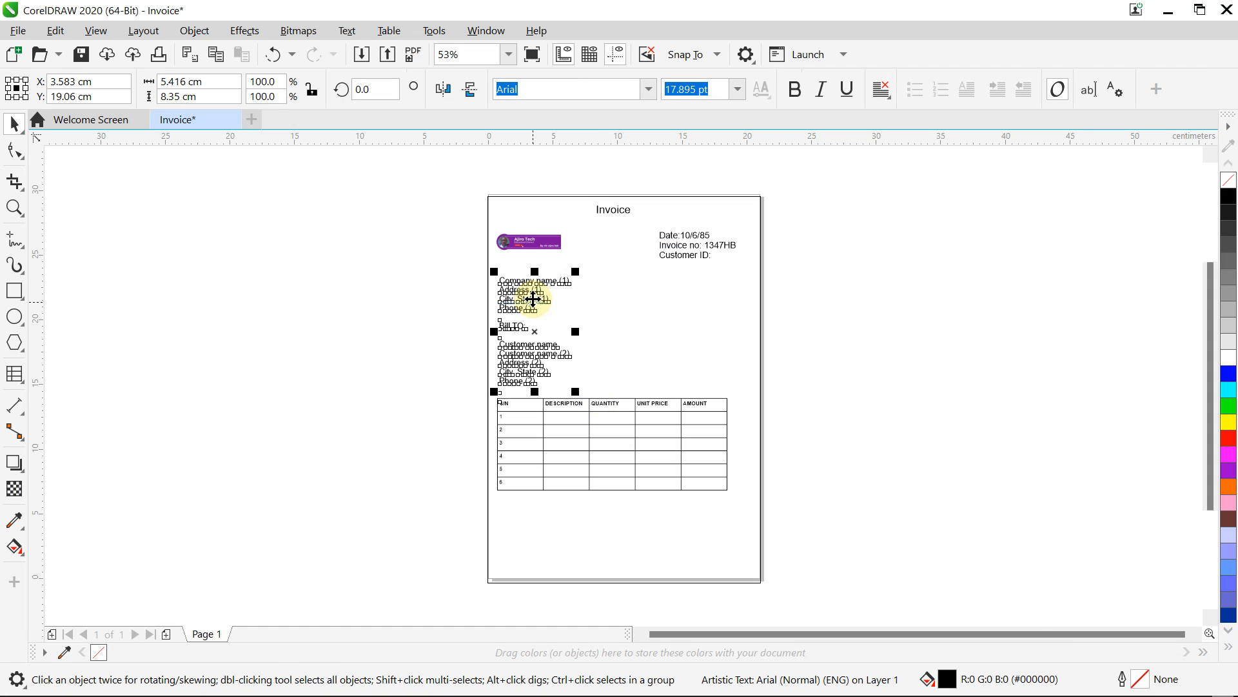
{"action": "key", "text": "Up"}
{"action": "key", "text": "Up"}
{"action": "key", "text": "Up"}
{"action": "key", "text": "Up"}
{"action": "key", "text": "Up"}
{"action": "key", "text": "Up"}
{"action": "key", "text": "Up"}
{"action": "key", "text": "Up"}
{"action": "key", "text": "Up"}
{"action": "key", "text": "Up"}
{"action": "key", "text": "Up"}
{"action": "key", "text": "Up"}
{"action": "key", "text": "Up"}
{"action": "key", "text": "Up"}
{"action": "key", "text": "Up"}
{"action": "key", "text": "Up"}
{"action": "key", "text": "Up"}
{"action": "key", "text": "Up"}
{"action": "key", "text": "Up"}
{"action": "key", "text": "Up"}
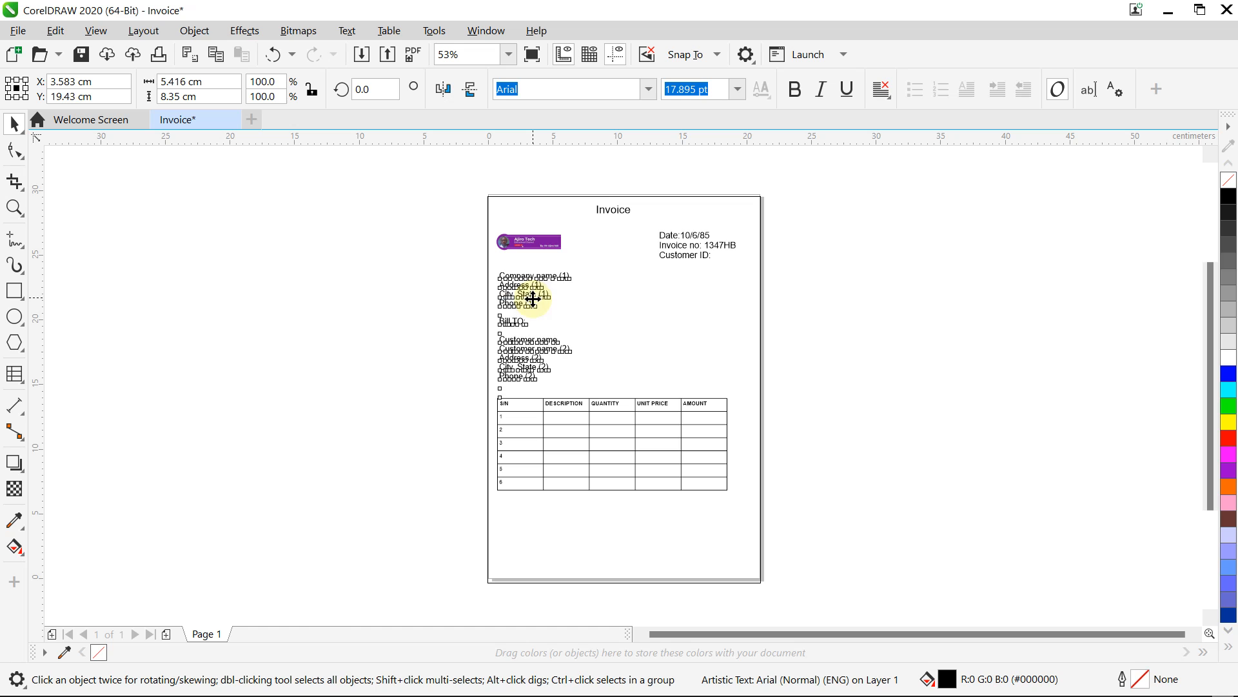
{"action": "key", "text": "Up"}
{"action": "key", "text": "Up"}
{"action": "key", "text": "Up"}
{"action": "key", "text": "Up"}
{"action": "key", "text": "Up"}
{"action": "key", "text": "Up"}
{"action": "key", "text": "Up"}
{"action": "key", "text": "Up"}
{"action": "key", "text": "Up"}
{"action": "key", "text": "Up"}
{"action": "key", "text": "Up"}
{"action": "key", "text": "Up"}
{"action": "key", "text": "Up"}
{"action": "key", "text": "Up"}
{"action": "key", "text": "Up"}
{"action": "key", "text": "Up"}
{"action": "key", "text": "Up"}
{"action": "key", "text": "Up"}
{"action": "key", "text": "Up"}
{"action": "key", "text": "Up"}
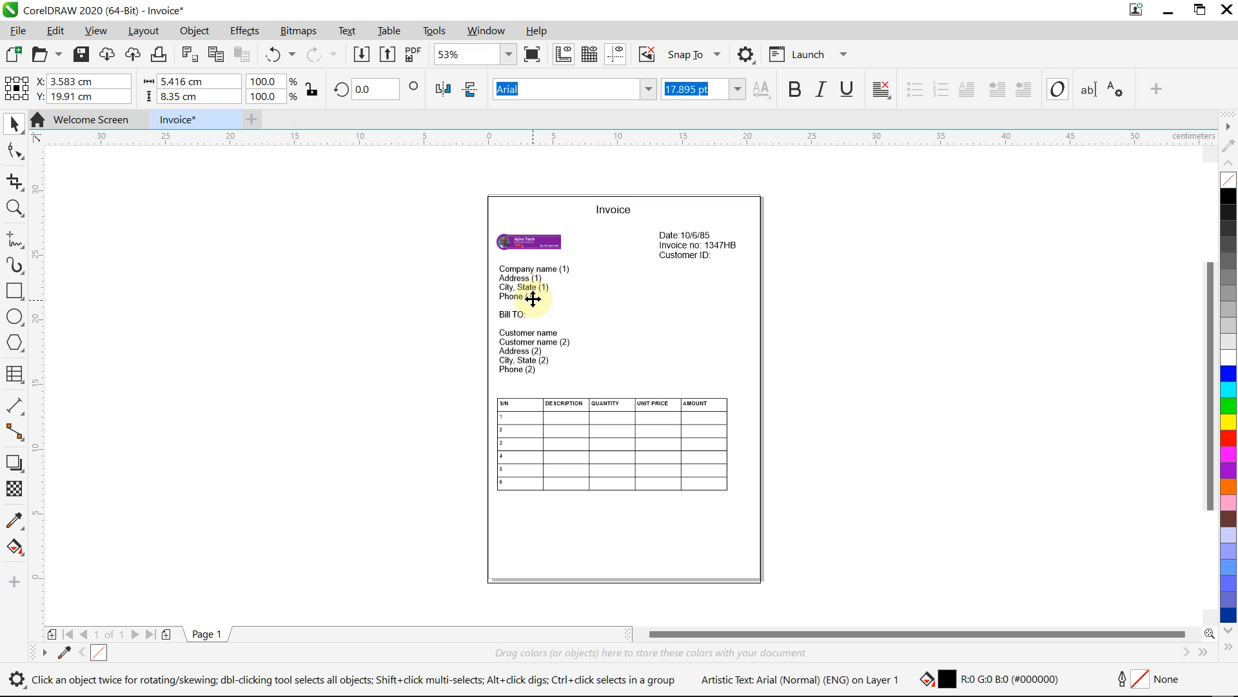
{"action": "key", "text": "Up"}
{"action": "key", "text": "Up"}
{"action": "key", "text": "Up"}
{"action": "key", "text": "Up"}
{"action": "key", "text": "Up"}
{"action": "key", "text": "Up"}
{"action": "key", "text": "Up"}
{"action": "key", "text": "Up"}
{"action": "key", "text": "Up"}
{"action": "key", "text": "Up"}
{"action": "key", "text": "Up"}
{"action": "key", "text": "Up"}
{"action": "key", "text": "Up"}
{"action": "key", "text": "Up"}
{"action": "key", "text": "Up"}
{"action": "key", "text": "Up"}
{"action": "key", "text": "Up"}
{"action": "key", "text": "Up"}
{"action": "key", "text": "Up"}
{"action": "key", "text": "Up"}
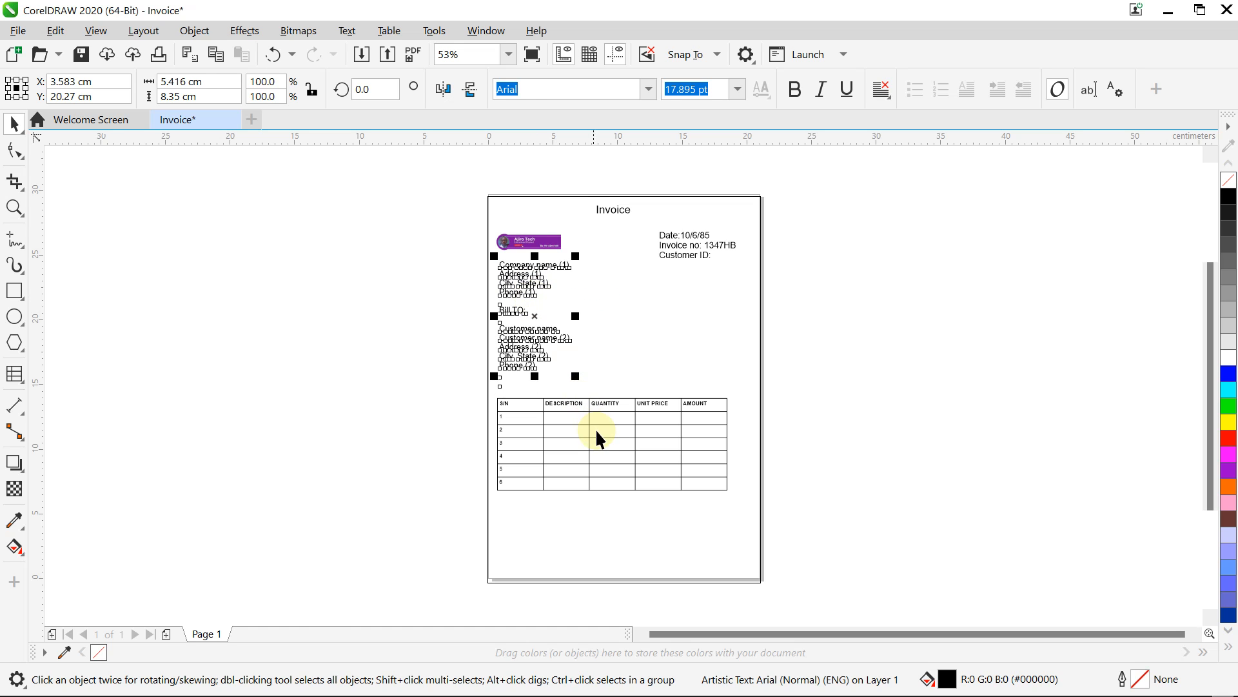
Step: Nudge the item table up four steps and check it against the reference photo
{"action": "left_click", "coordinate": [596, 431]}
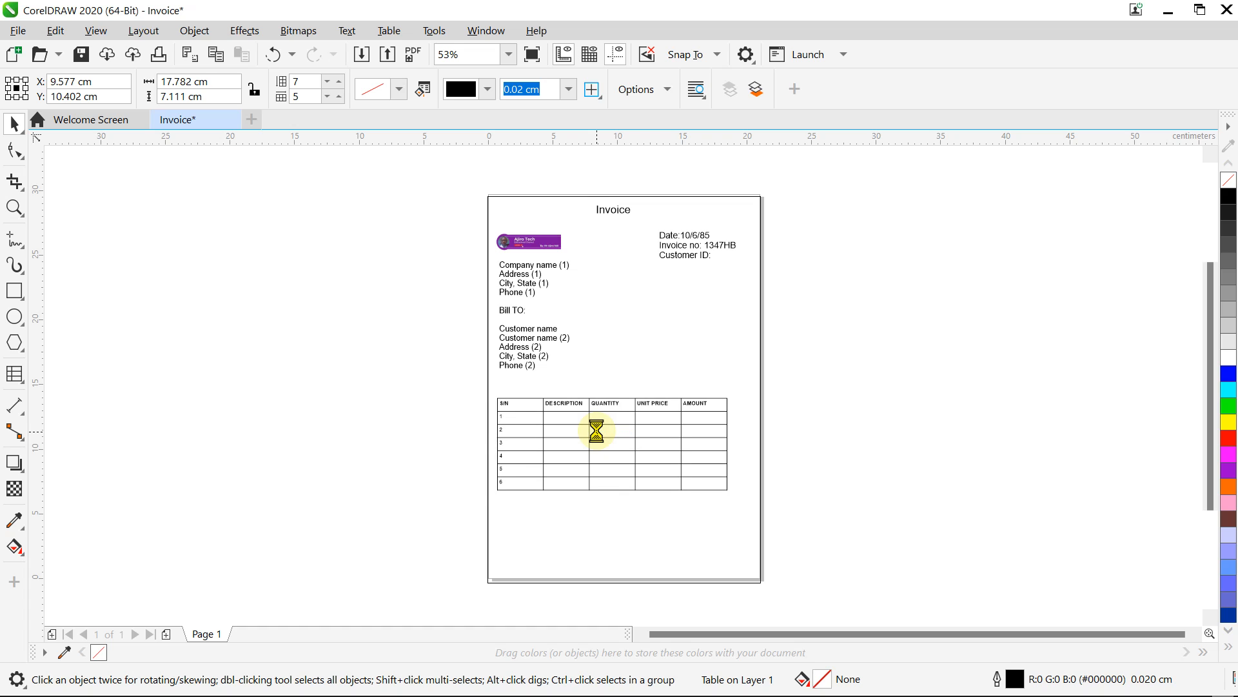
{"action": "key", "text": "Up"}
{"action": "key", "text": "Up"}
{"action": "key", "text": "Up"}
{"action": "key", "text": "Up"}
{"action": "key", "text": "Up"}
{"action": "key", "text": "Up"}
{"action": "key", "text": "Up"}
{"action": "key", "text": "Up"}
{"action": "key", "text": "Up"}
{"action": "key", "text": "Up"}
{"action": "key", "text": "Up"}
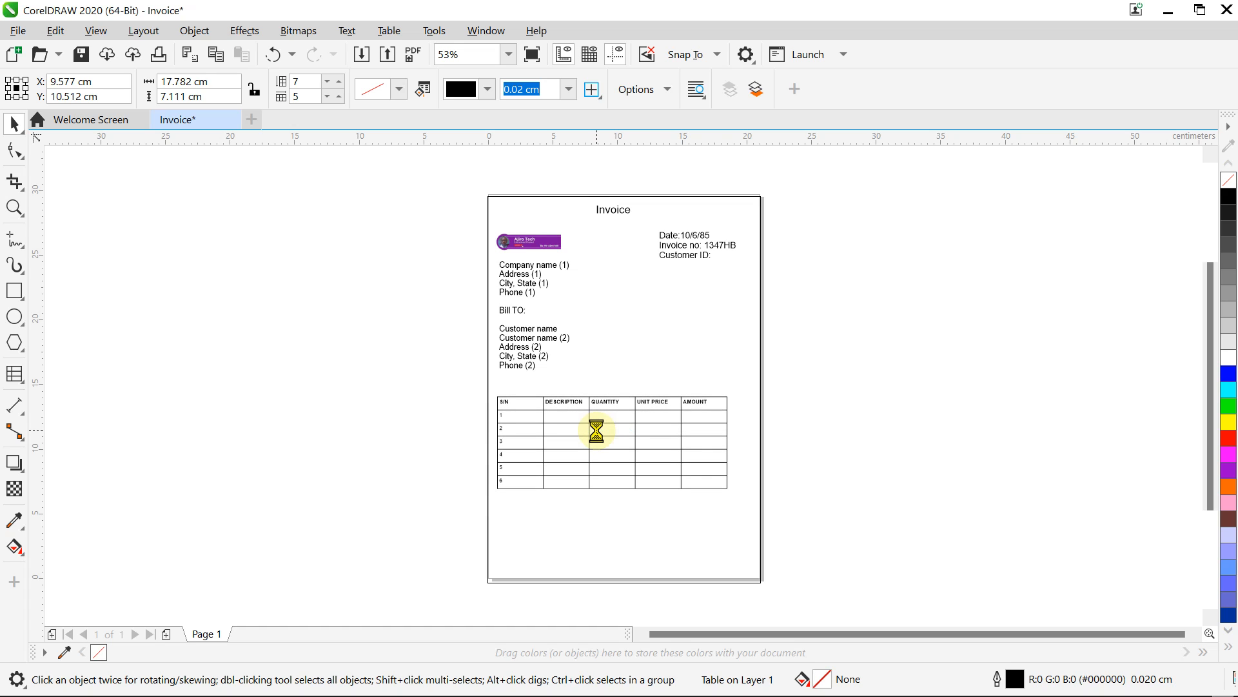
{"action": "key", "text": "Up"}
{"action": "key", "text": "Up"}
{"action": "key", "text": "Up"}
{"action": "key", "text": "Up"}
{"action": "key", "text": "Up"}
{"action": "key", "text": "Up"}
{"action": "key", "text": "Up"}
{"action": "key", "text": "Up"}
{"action": "key", "text": "Up"}
{"action": "key", "text": "Up"}
{"action": "key", "text": "Up"}
{"action": "key", "text": "Up"}
{"action": "key", "text": "Up"}
{"action": "key", "text": "Up"}
{"action": "key", "text": "Up"}
{"action": "key", "text": "Up"}
{"action": "key", "text": "Up"}
{"action": "key", "text": "Up"}
{"action": "key", "text": "Up"}
{"action": "key", "text": "Up"}
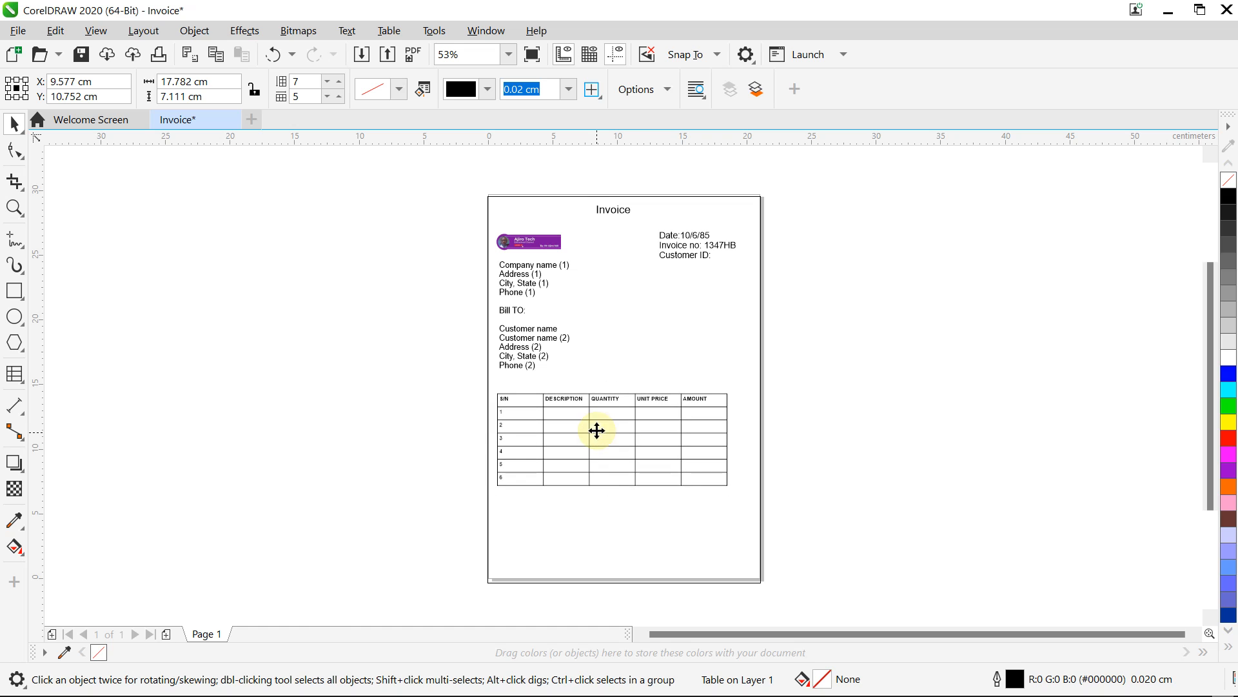
{"action": "key", "text": "Up"}
{"action": "key", "text": "Up"}
{"action": "key", "text": "Up"}
{"action": "key", "text": "Up"}
{"action": "key", "text": "Up"}
{"action": "key", "text": "Up"}
{"action": "key", "text": "Up"}
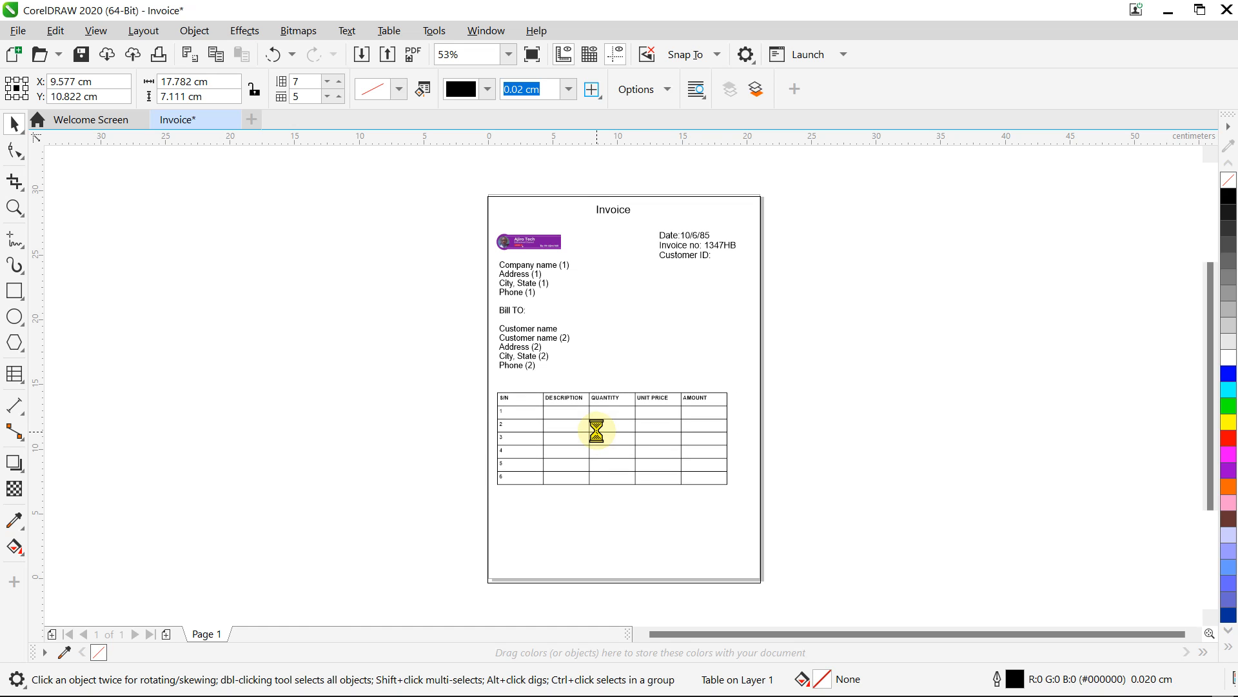
{"action": "key", "text": "Up"}
{"action": "key", "text": "Up"}
{"action": "key", "text": "Up"}
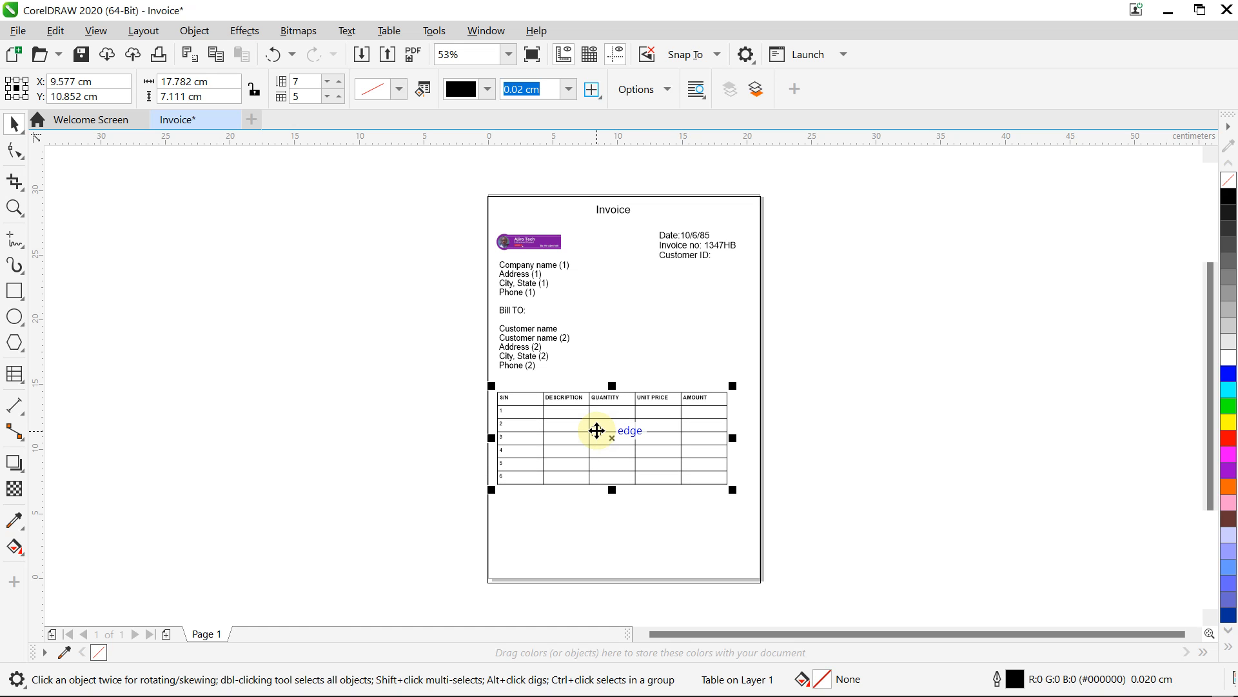
{"action": "mouse_move", "coordinate": [854, 694]}
{"action": "left_click", "coordinate": [788, 676]}
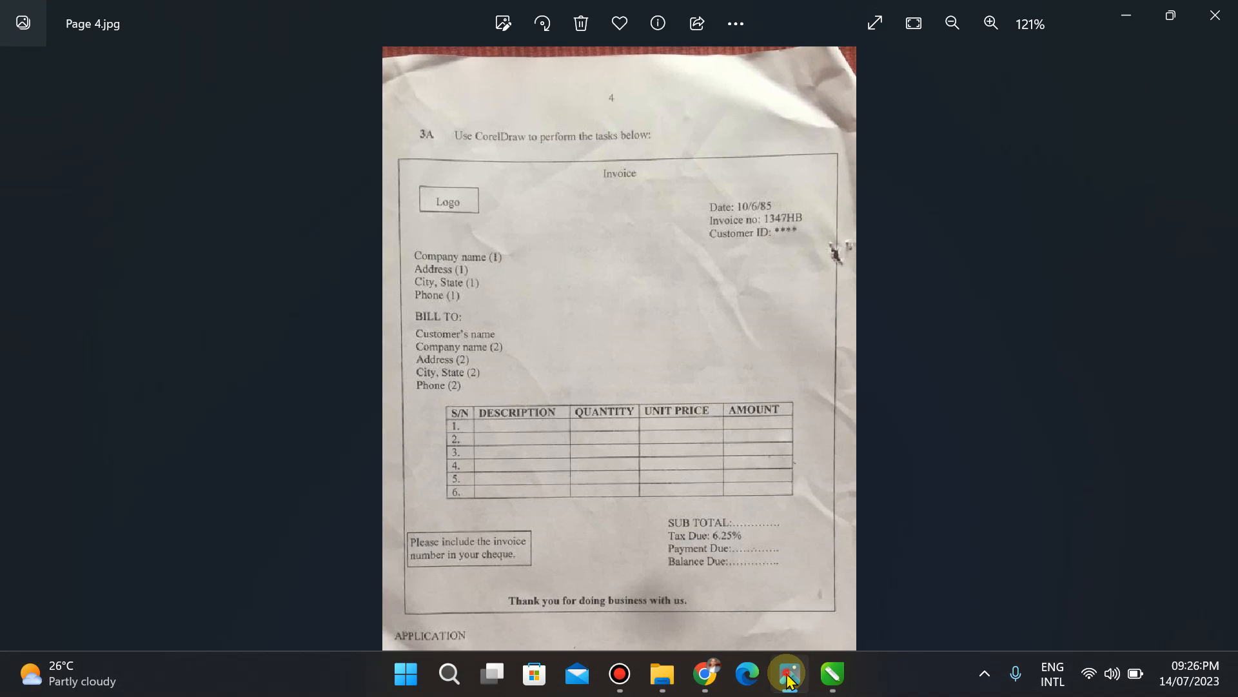
{"action": "left_click", "coordinate": [788, 676]}
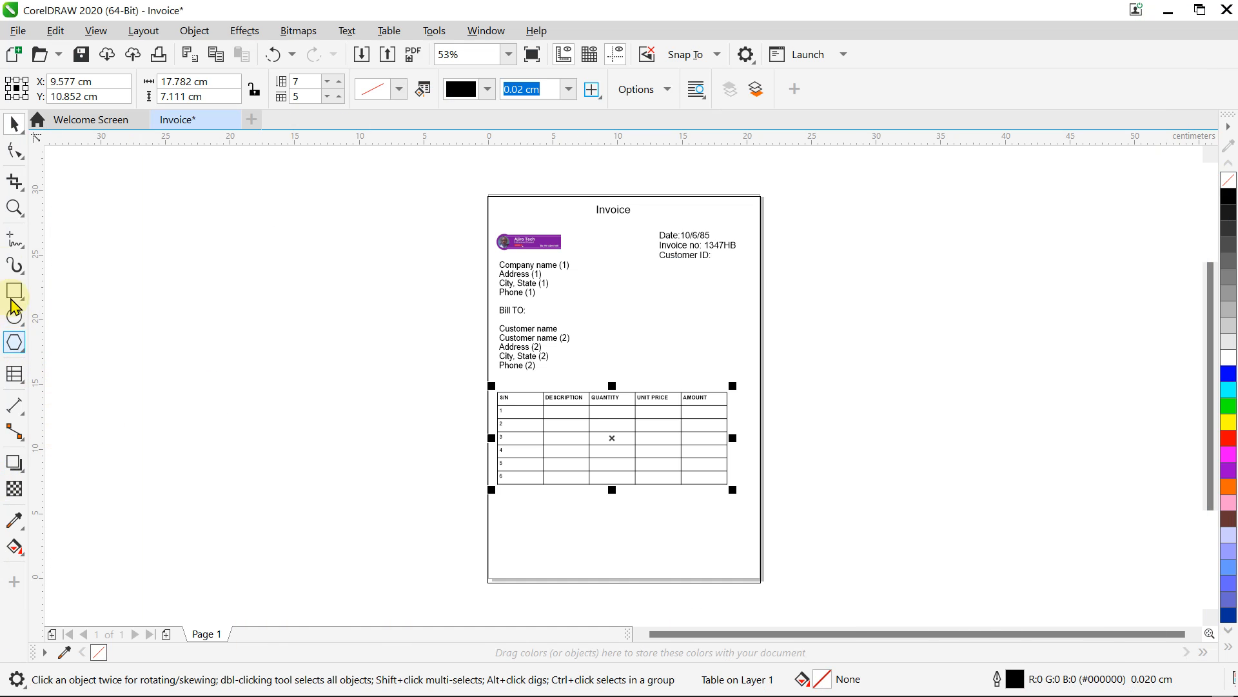
Step: Create a text object left of the page reading "Please include the invoice number in your cheque"
{"action": "left_click", "coordinate": [24, 389]}
{"action": "left_click", "coordinate": [44, 375]}
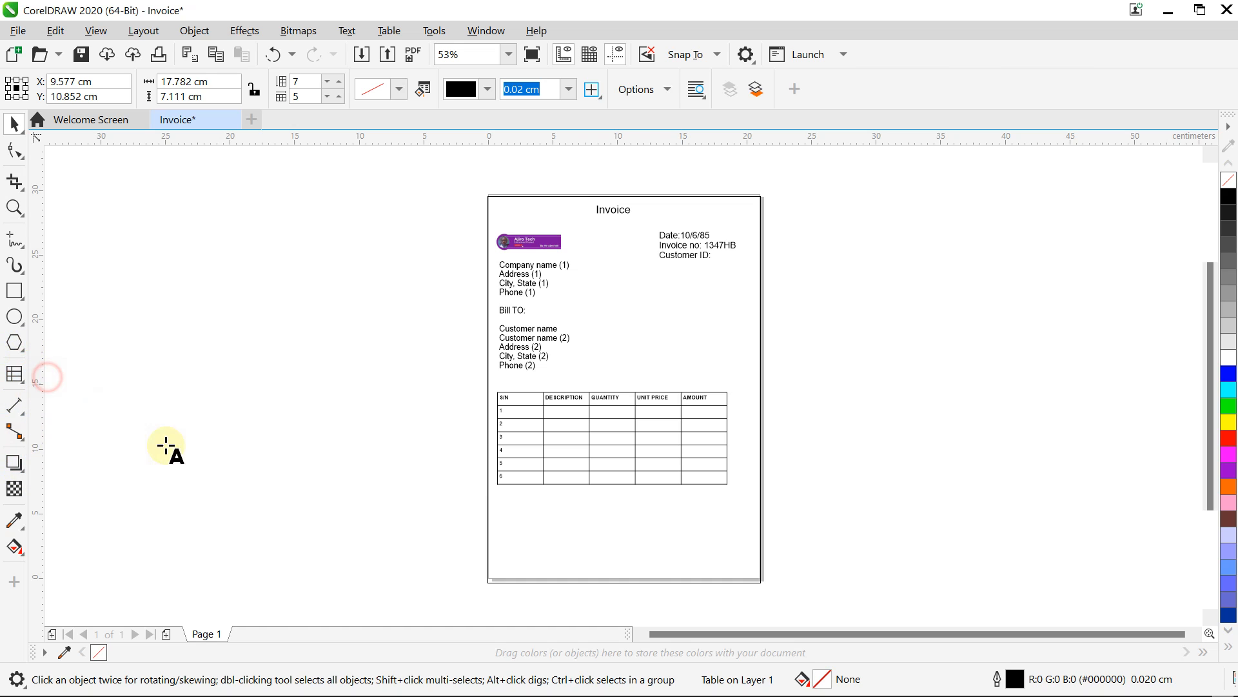
{"action": "left_click", "coordinate": [238, 522]}
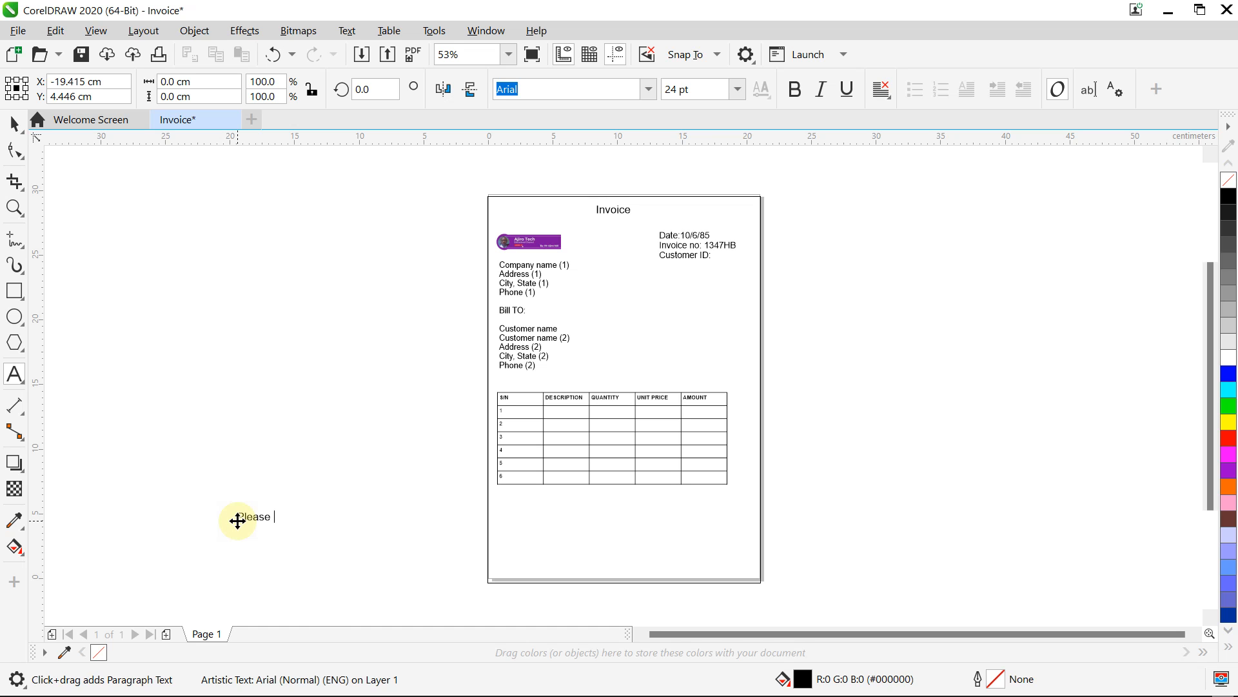
{"action": "left_click", "coordinate": [790, 674]}
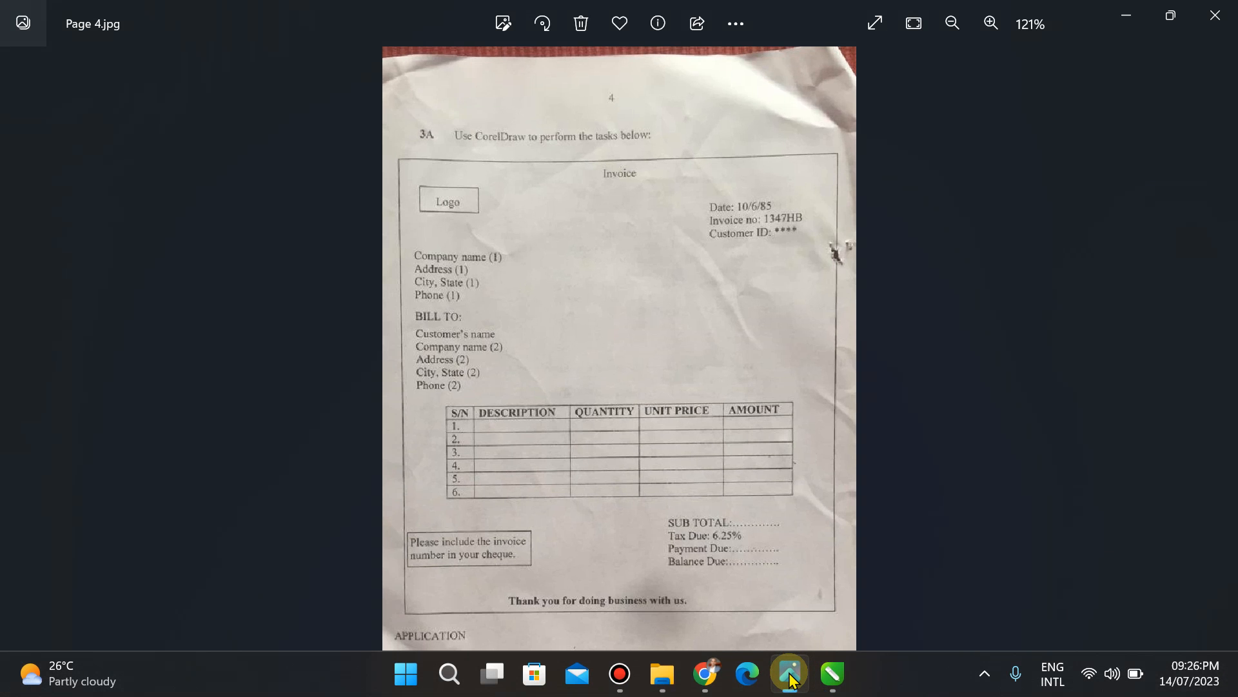
{"action": "left_click", "coordinate": [790, 674]}
{"action": "type", "text": "Please"}
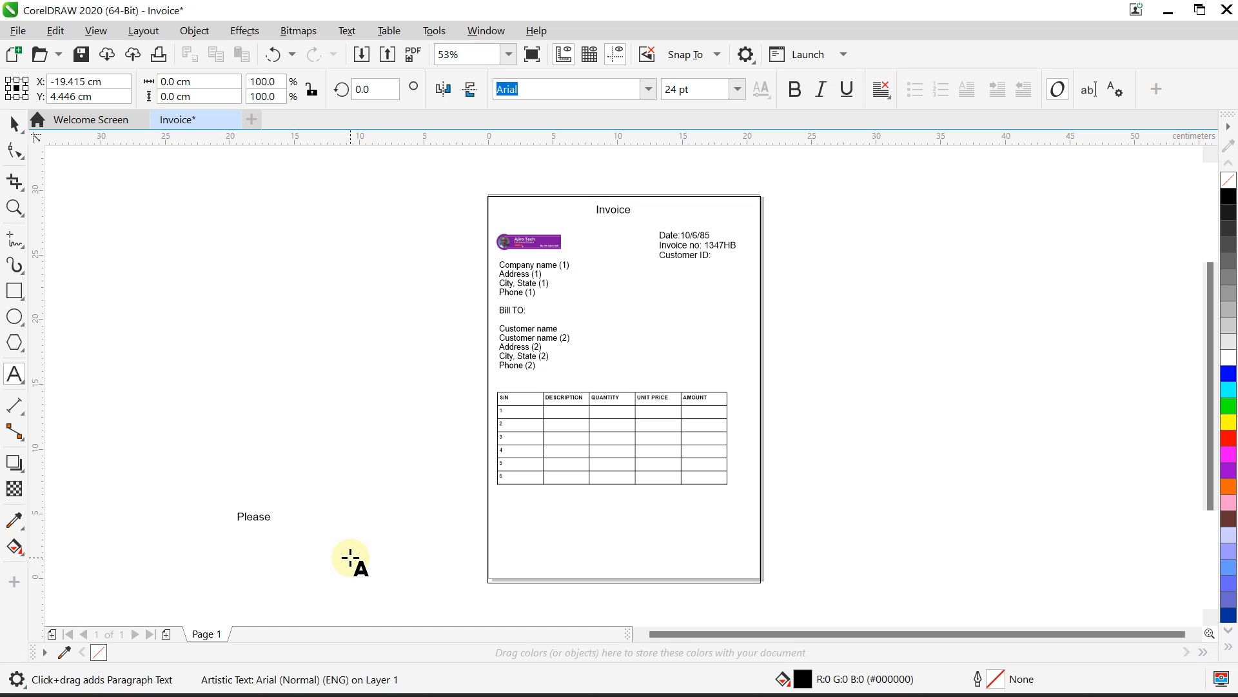
{"action": "type", "text": " include"}
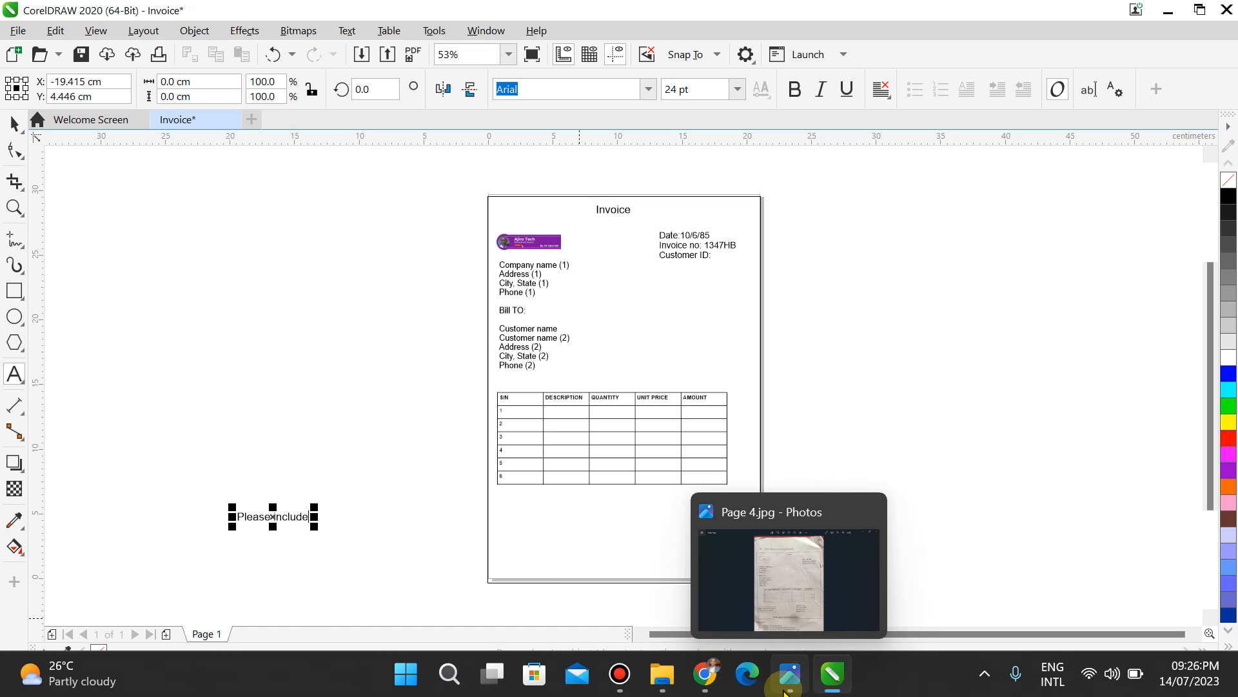
{"action": "left_click", "coordinate": [788, 678]}
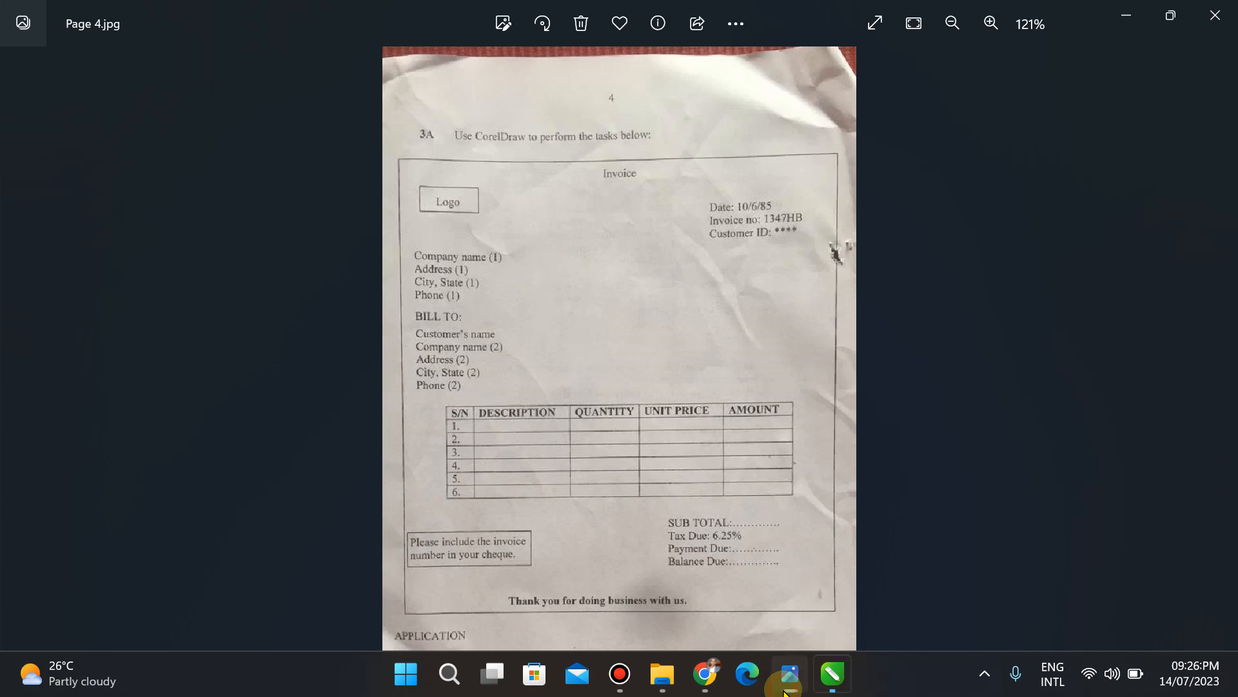
{"action": "left_click", "coordinate": [785, 689]}
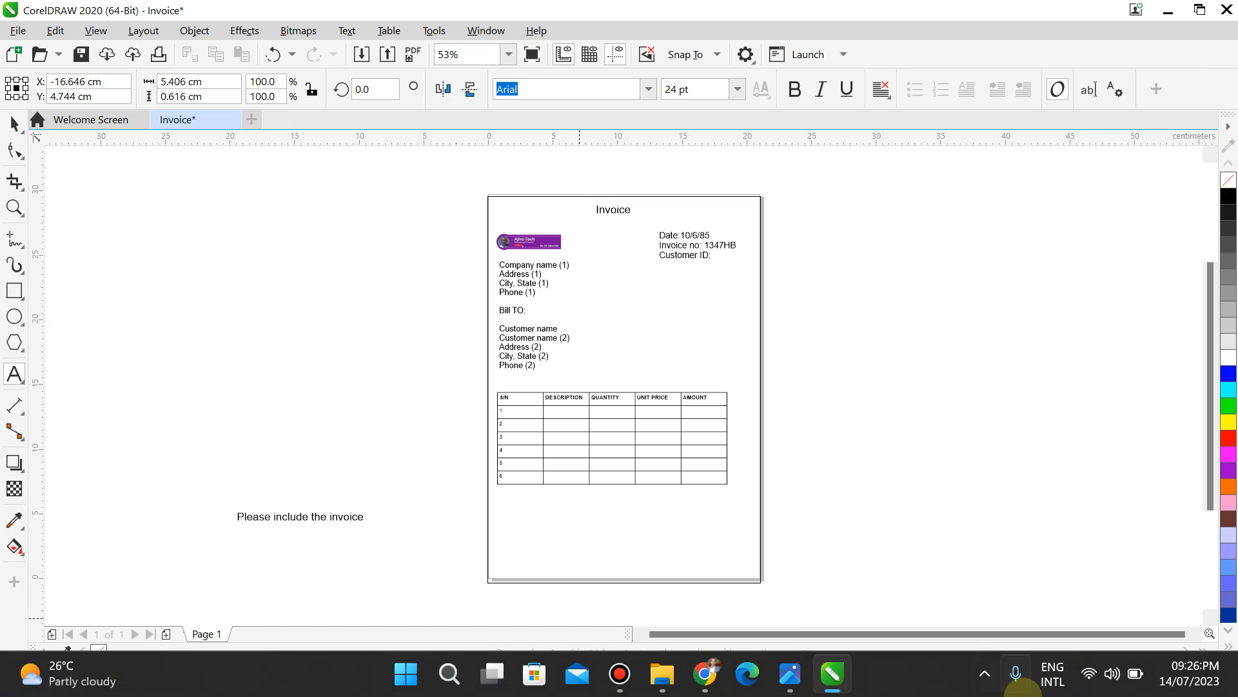
{"action": "left_click", "coordinate": [792, 688]}
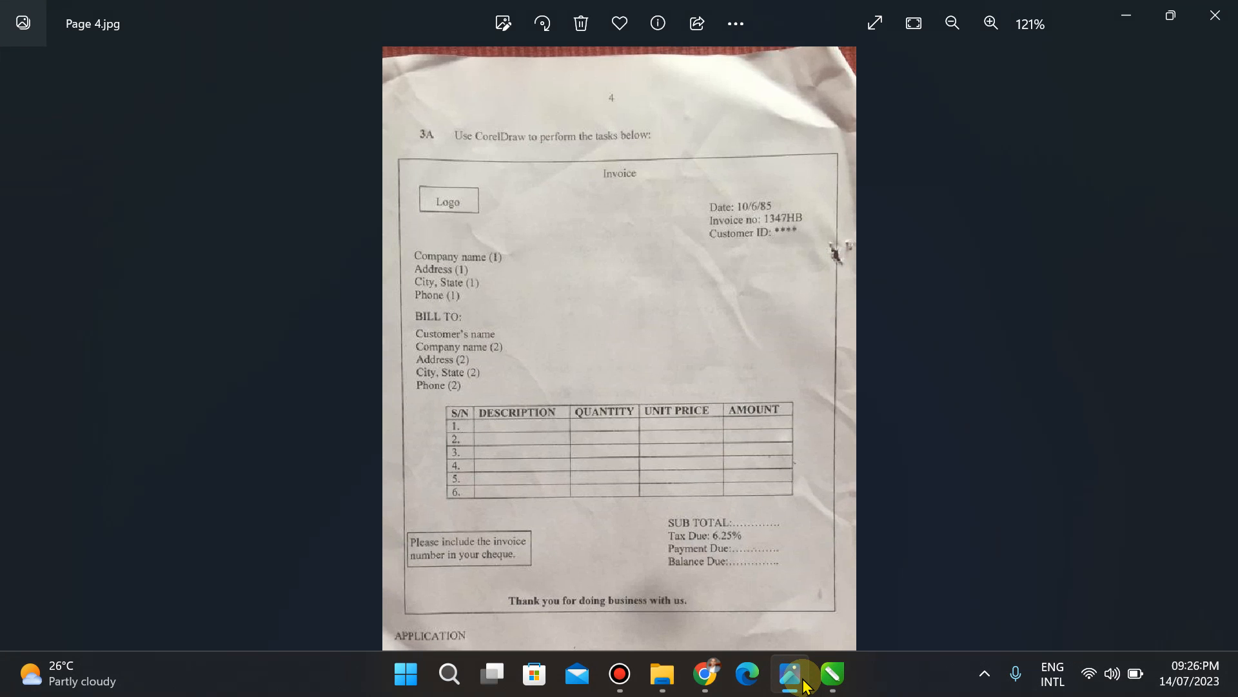
{"action": "left_click", "coordinate": [805, 685]}
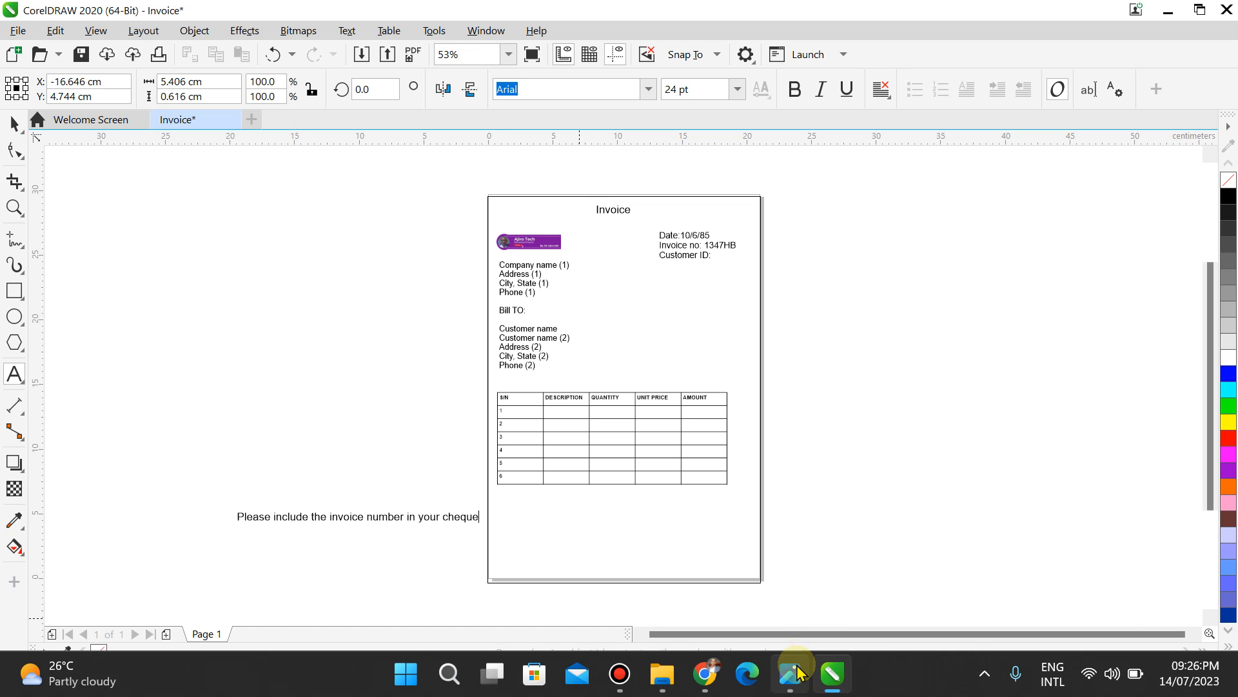
{"action": "left_click", "coordinate": [800, 674]}
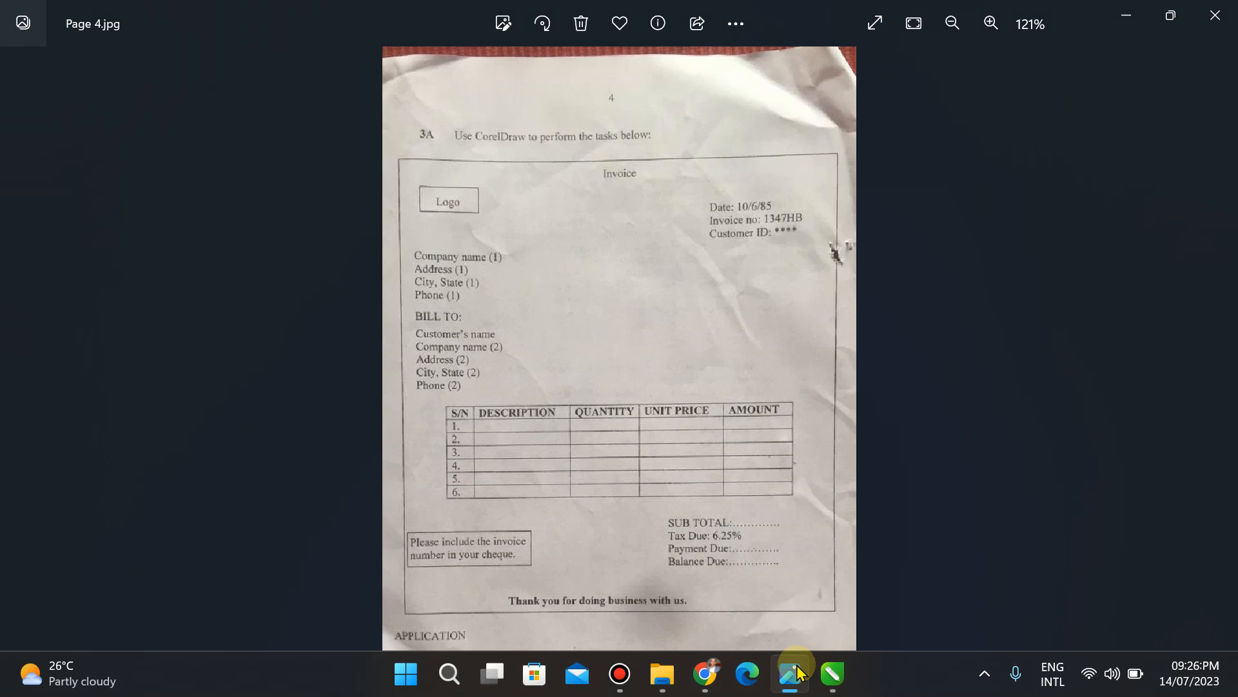
{"action": "left_click", "coordinate": [800, 674]}
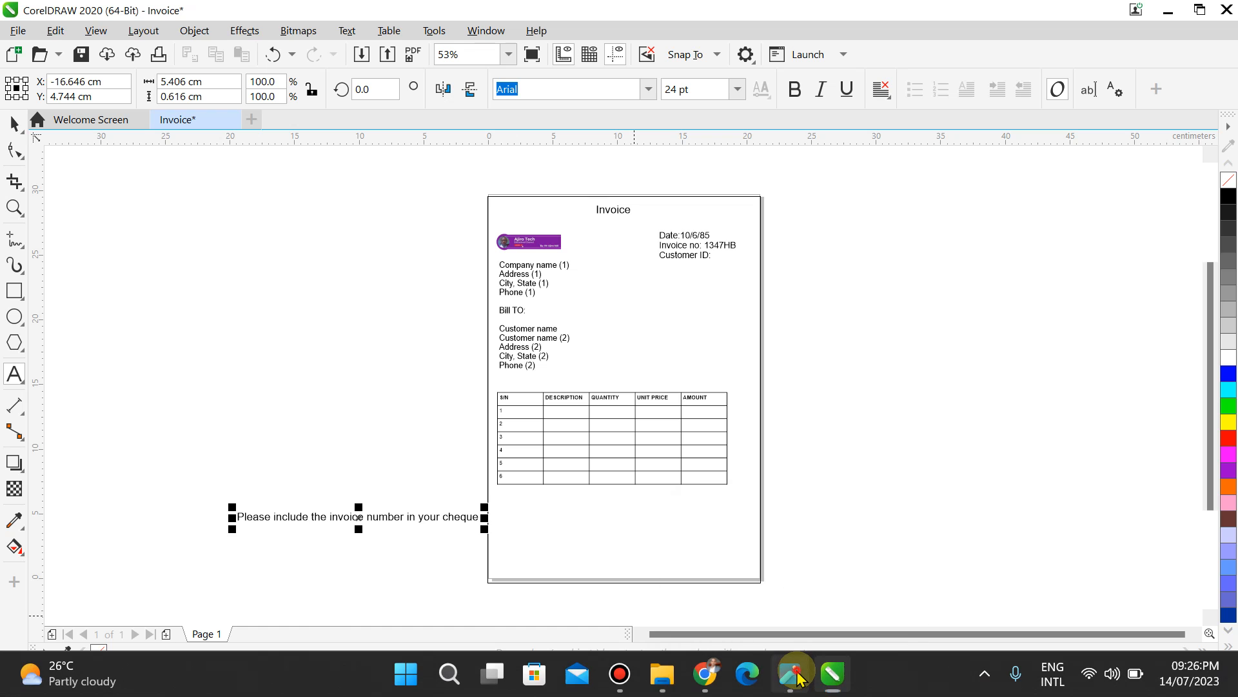
Step: Break the note onto a second line before the word "number"
{"action": "left_click", "coordinate": [798, 674]}
{"action": "left_click", "coordinate": [797, 674]}
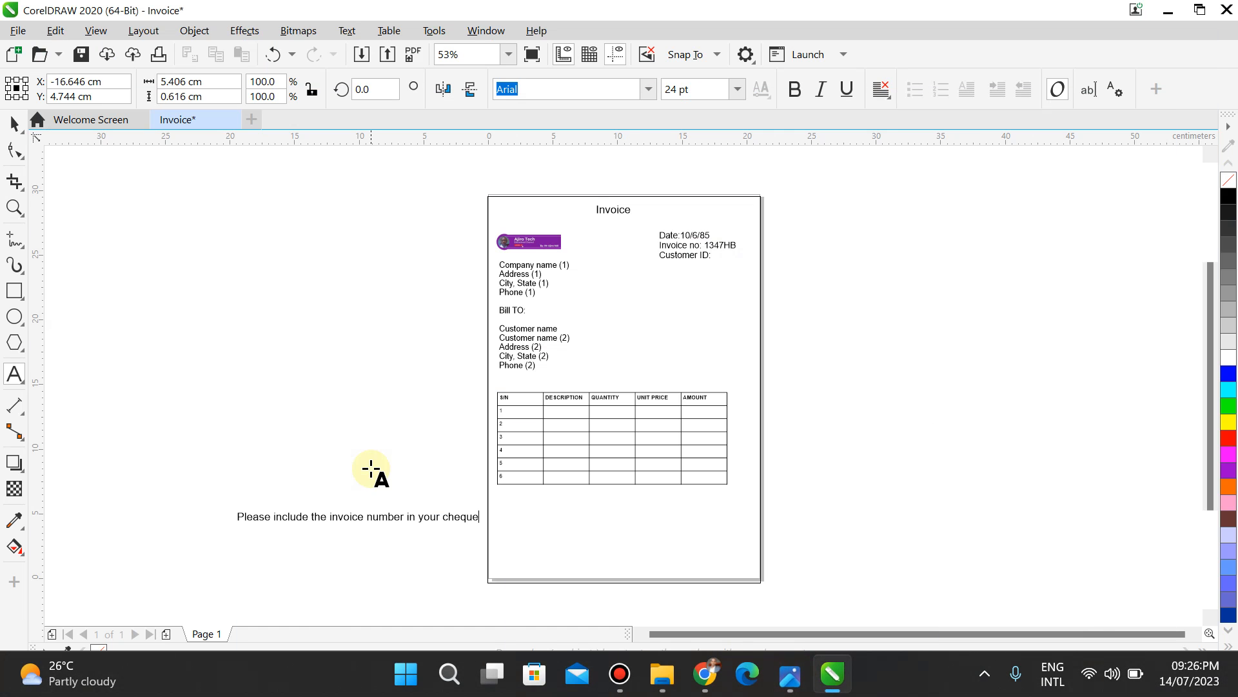
{"action": "left_click", "coordinate": [367, 516]}
{"action": "key", "text": "Return"}
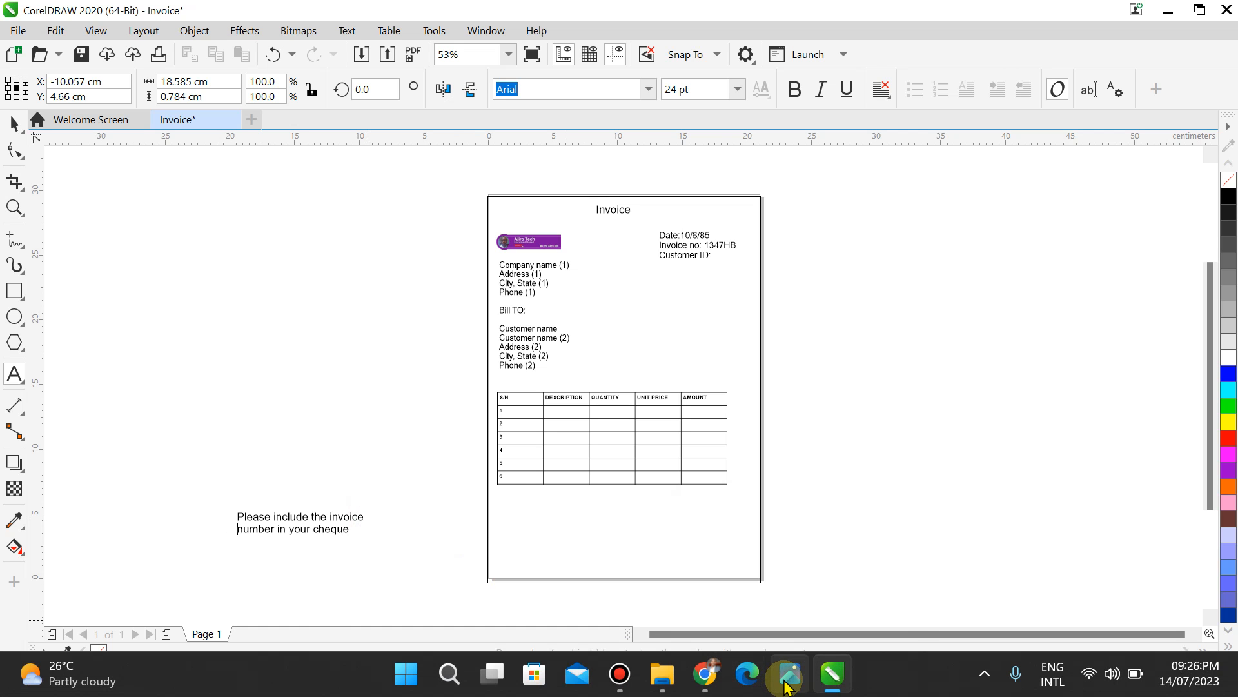
{"action": "left_click", "coordinate": [787, 678]}
{"action": "left_click", "coordinate": [787, 686]}
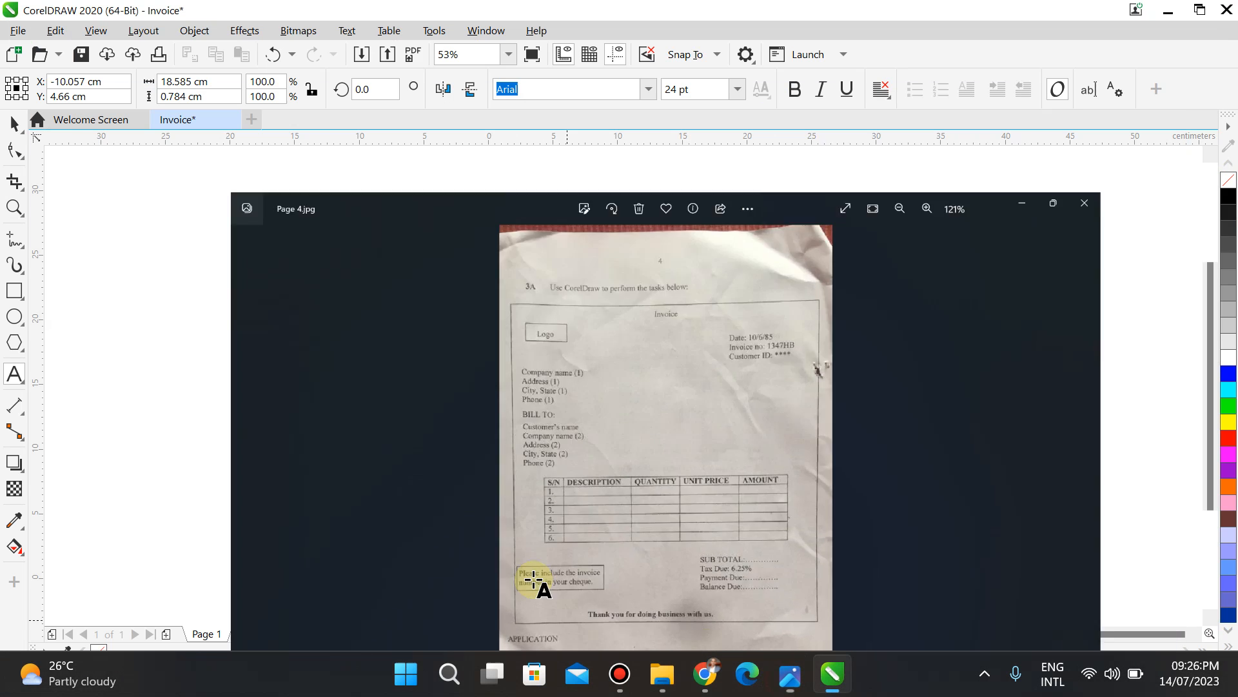
Step: Draw a rectangle below the item table and drag the cheque note text inside it
{"action": "left_click", "coordinate": [15, 291]}
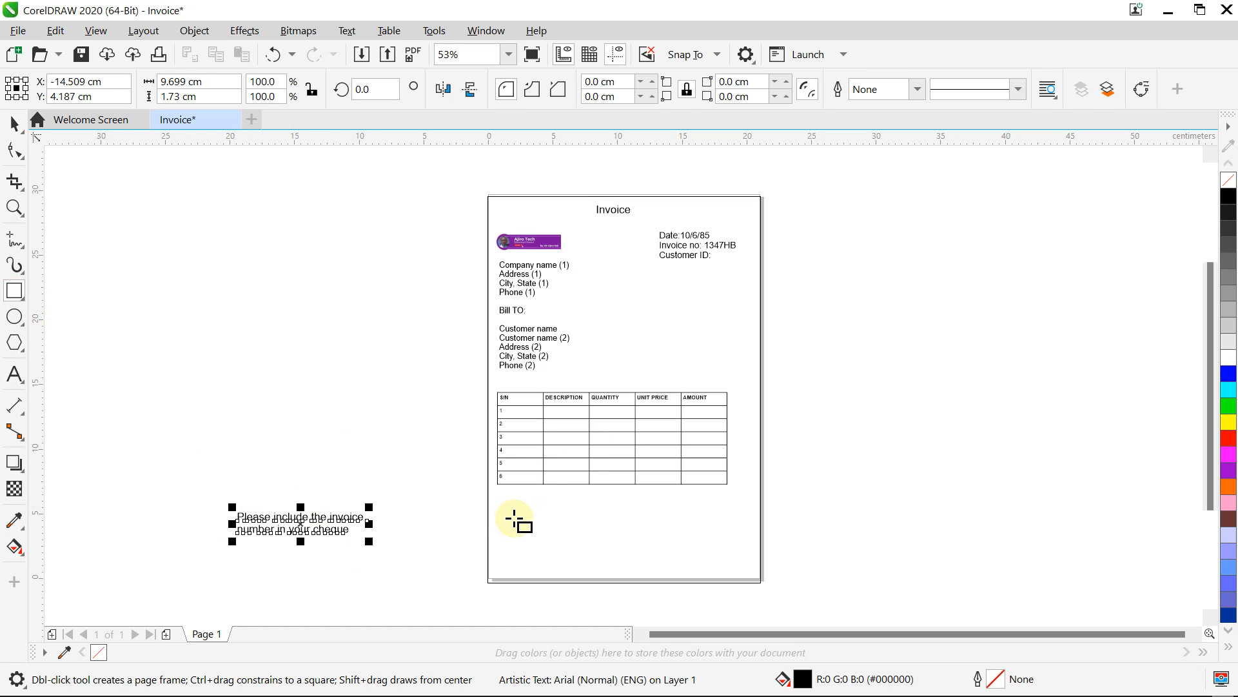
{"action": "left_click_drag", "start_coordinate": [500, 509], "coordinate": [599, 540]}
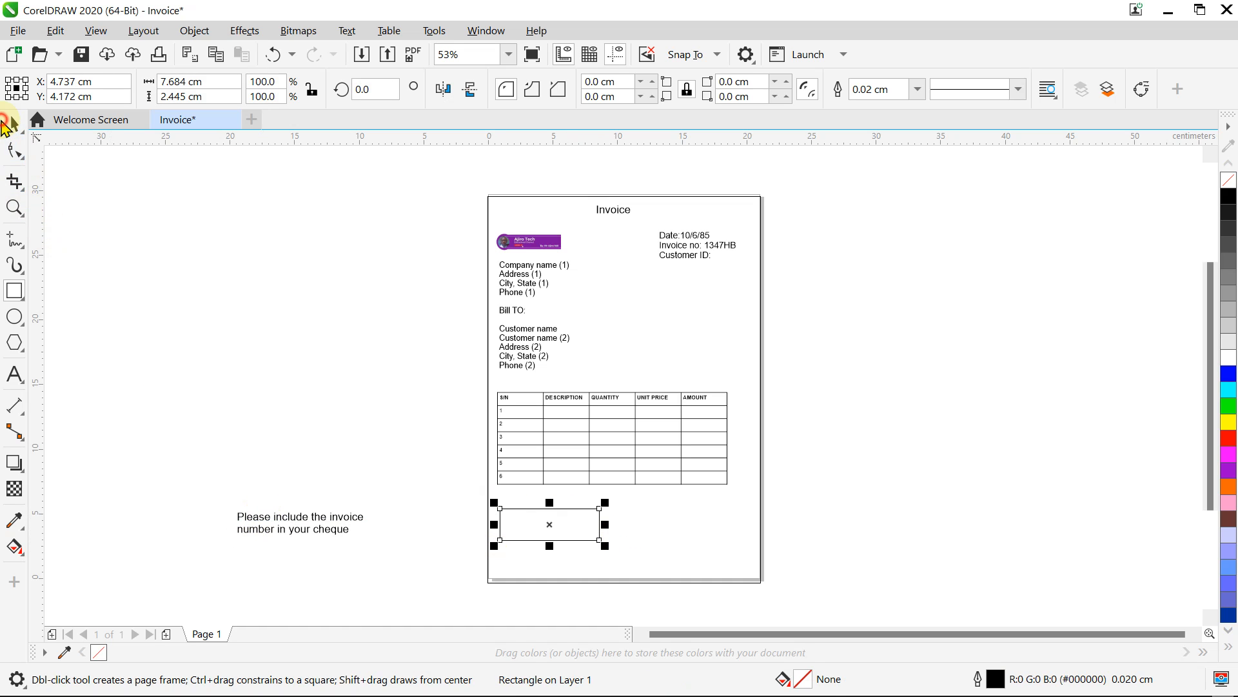
{"action": "left_click", "coordinate": [14, 124]}
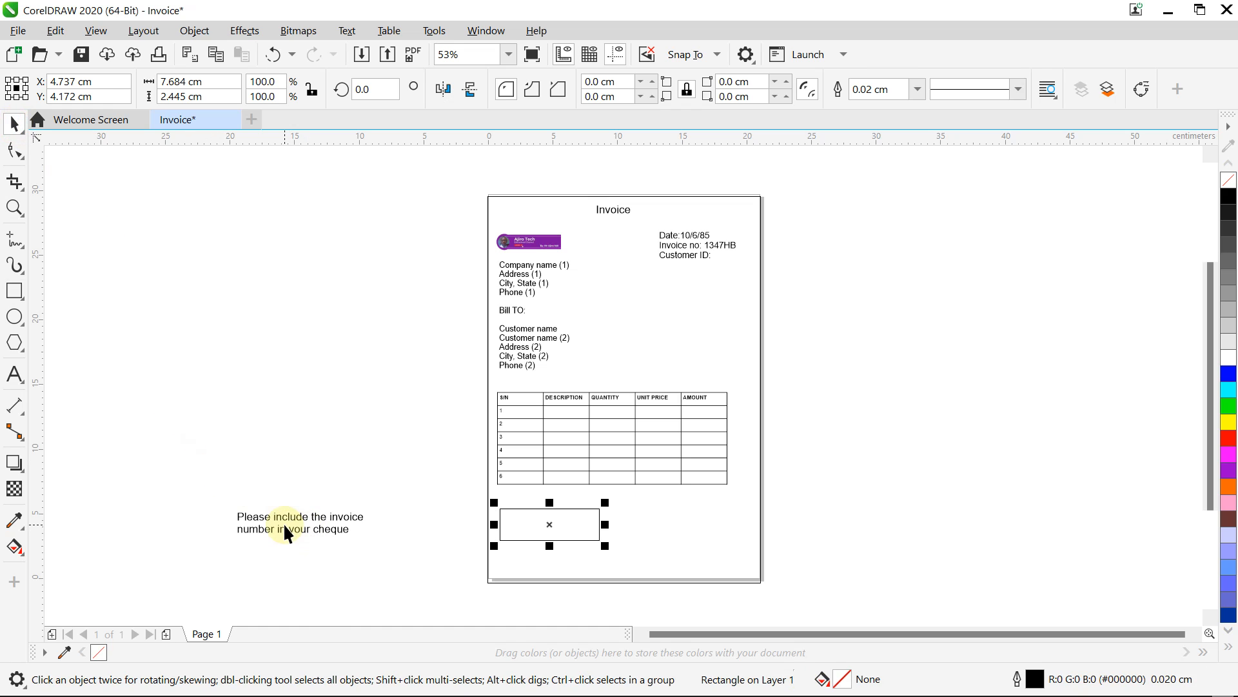
{"action": "left_click_drag", "start_coordinate": [307, 523], "coordinate": [604, 539]}
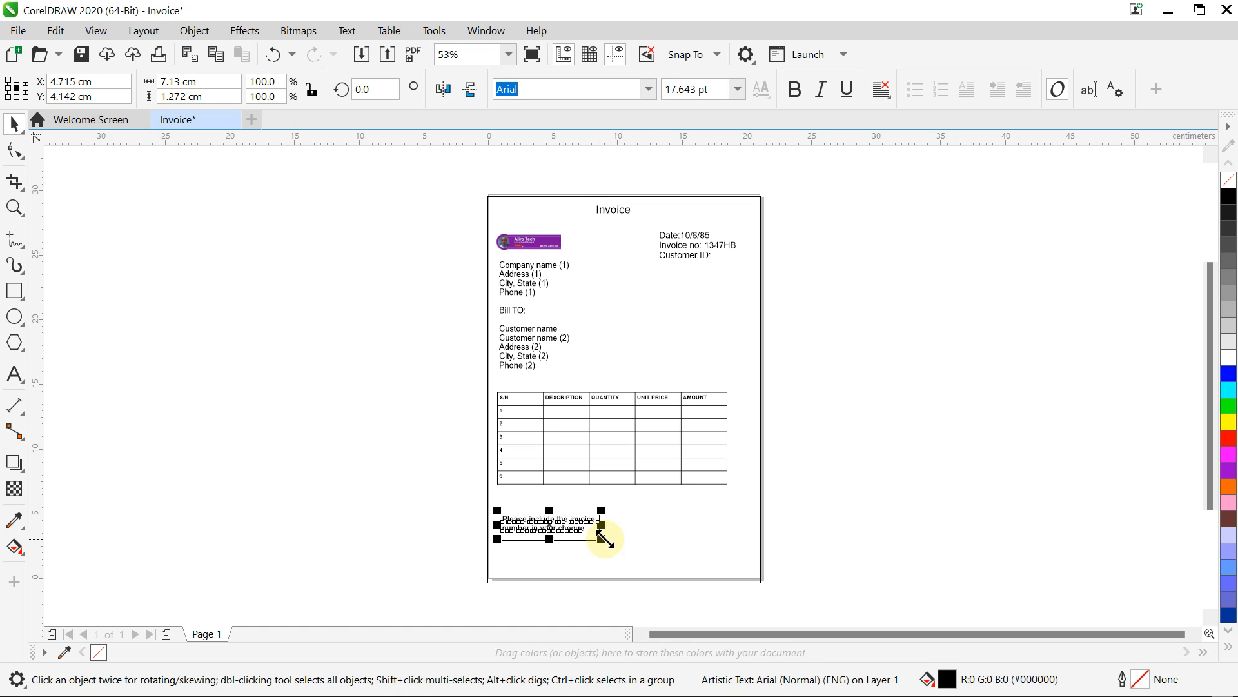
{"action": "left_click", "coordinate": [788, 487]}
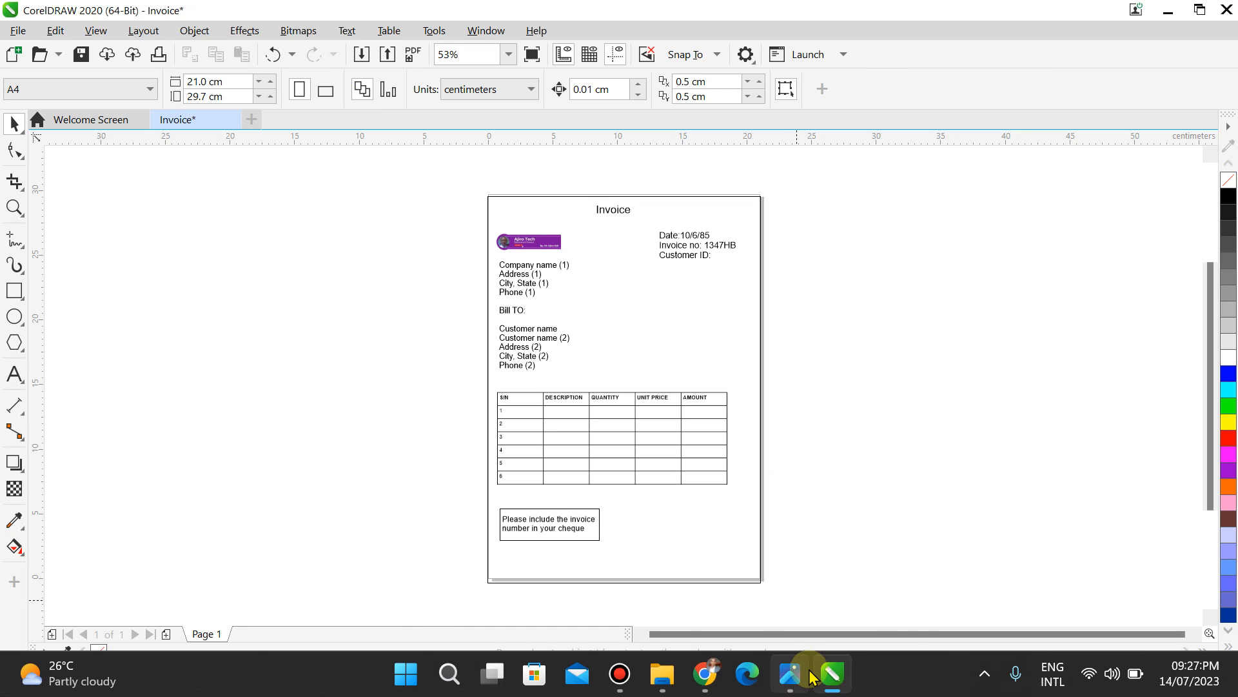
Step: Compare the boxed cheque note against the photographed exam sheet
{"action": "left_click", "coordinate": [788, 681]}
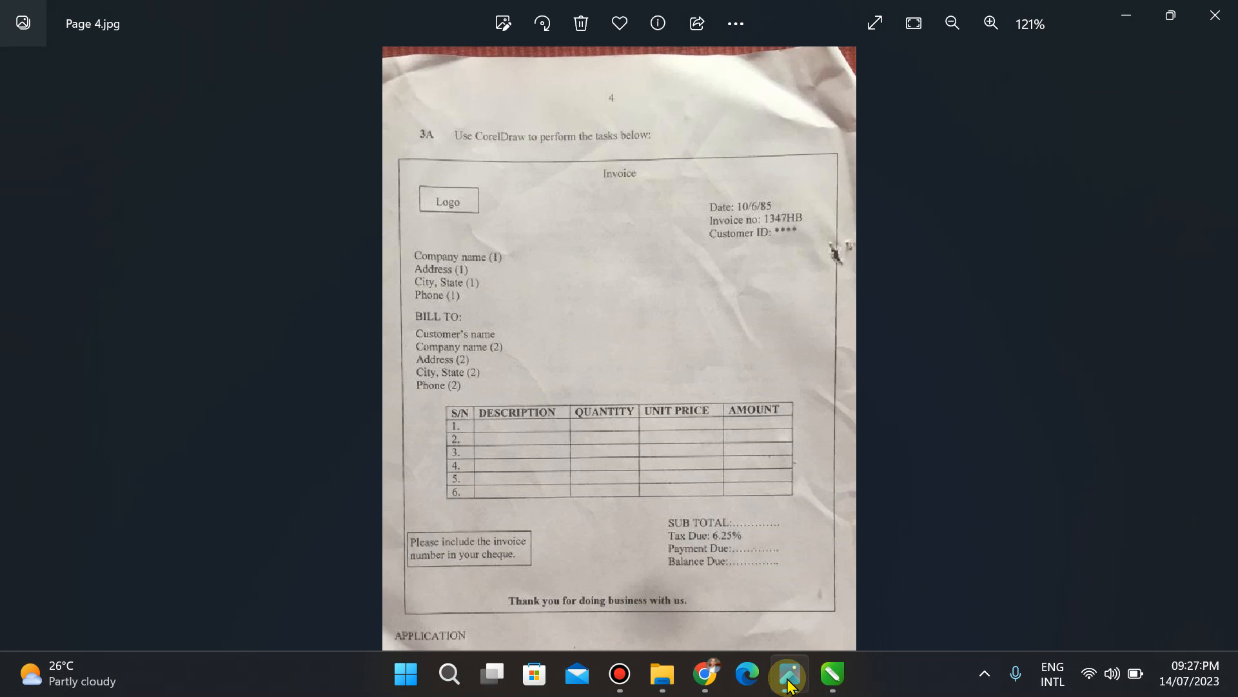
{"action": "left_click", "coordinate": [788, 682]}
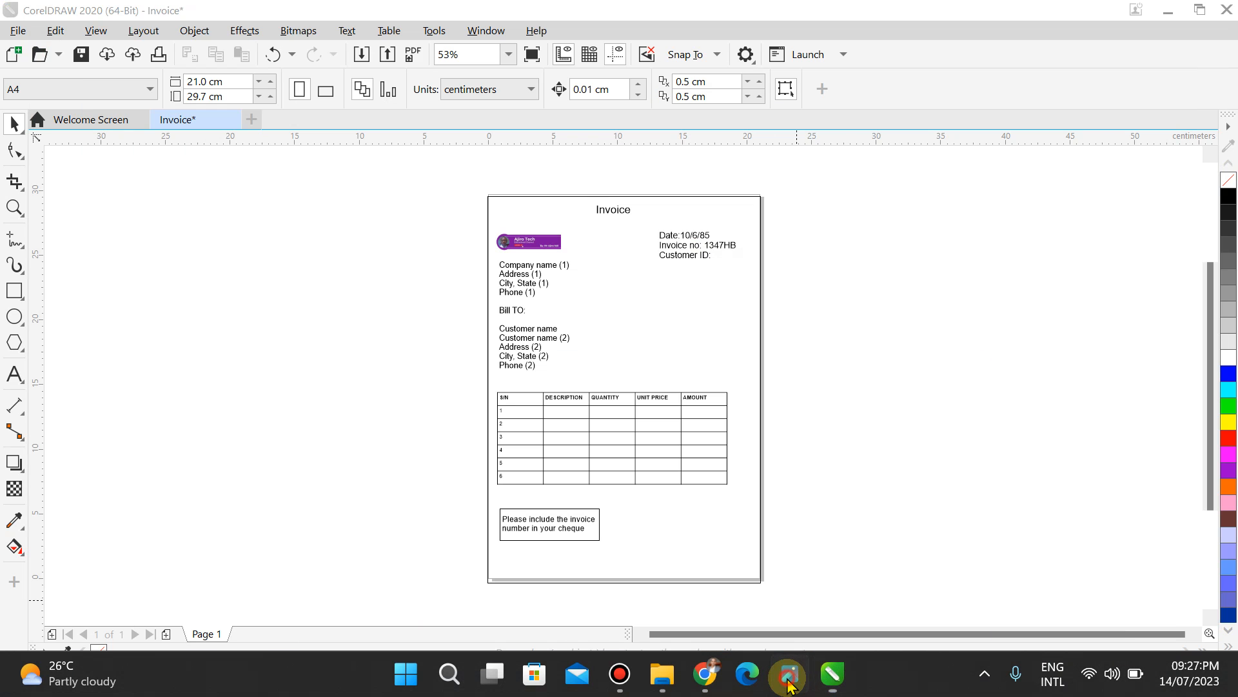
{"action": "left_click", "coordinate": [788, 682]}
{"action": "left_click", "coordinate": [788, 681]}
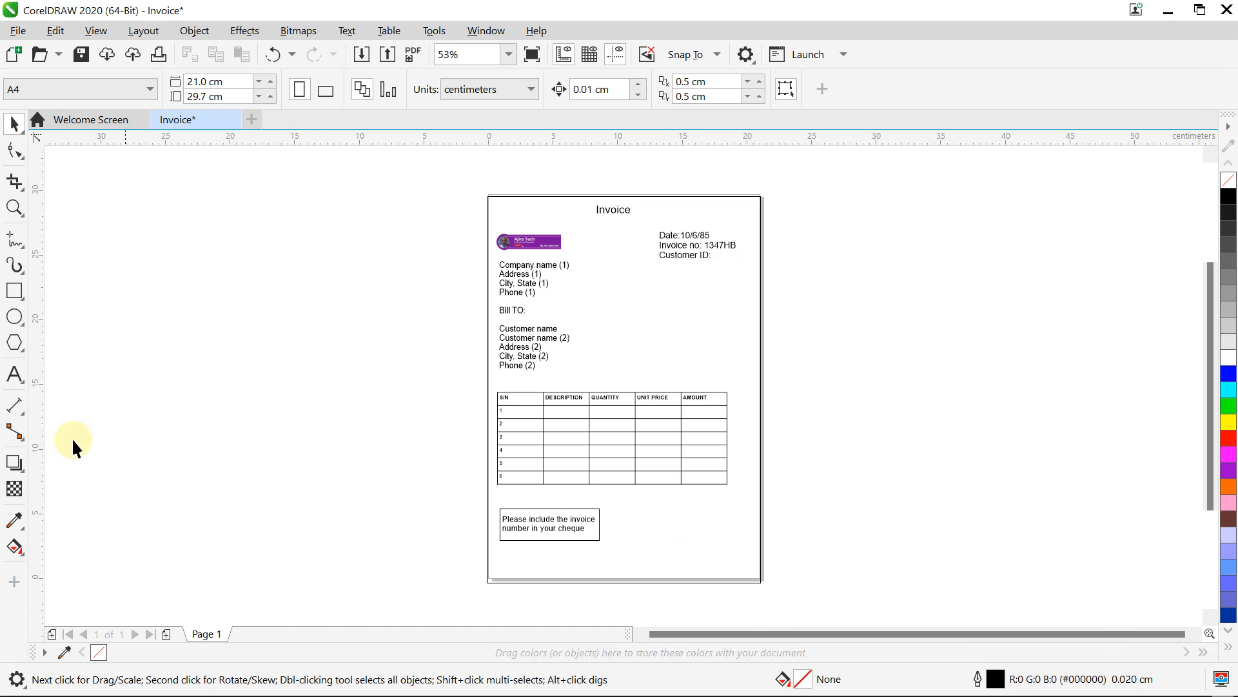
{"action": "left_click", "coordinate": [15, 375]}
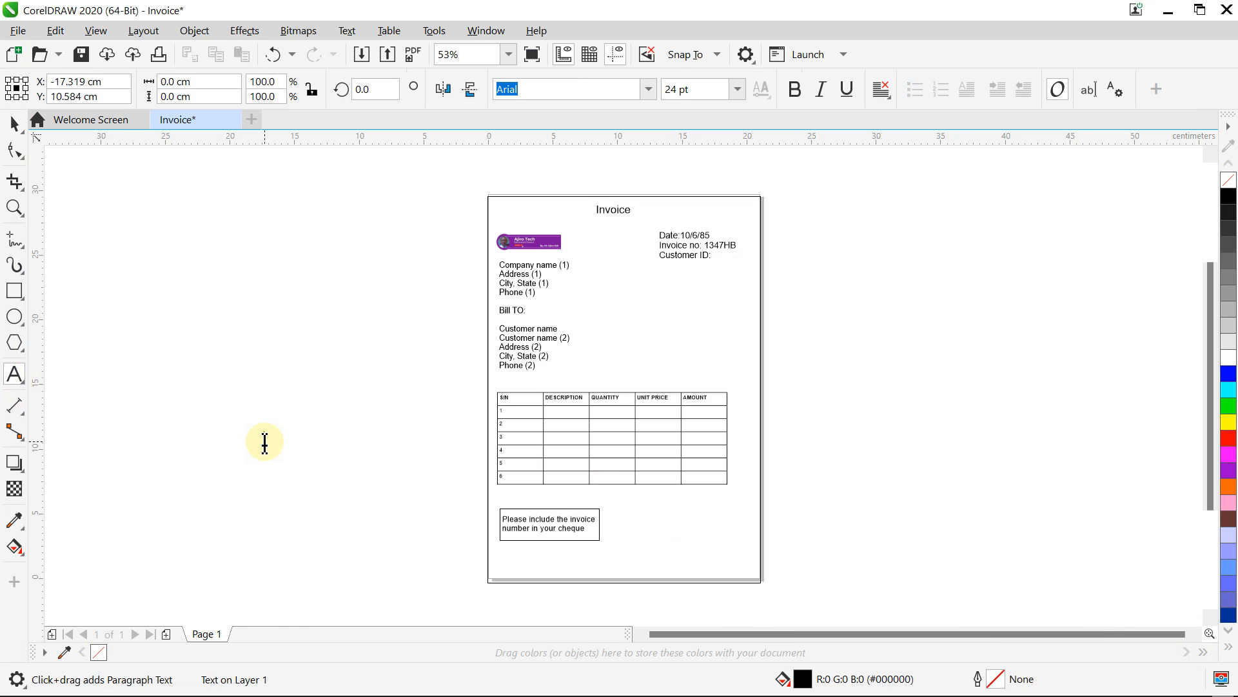
{"action": "mouse_move", "coordinate": [756, 695]}
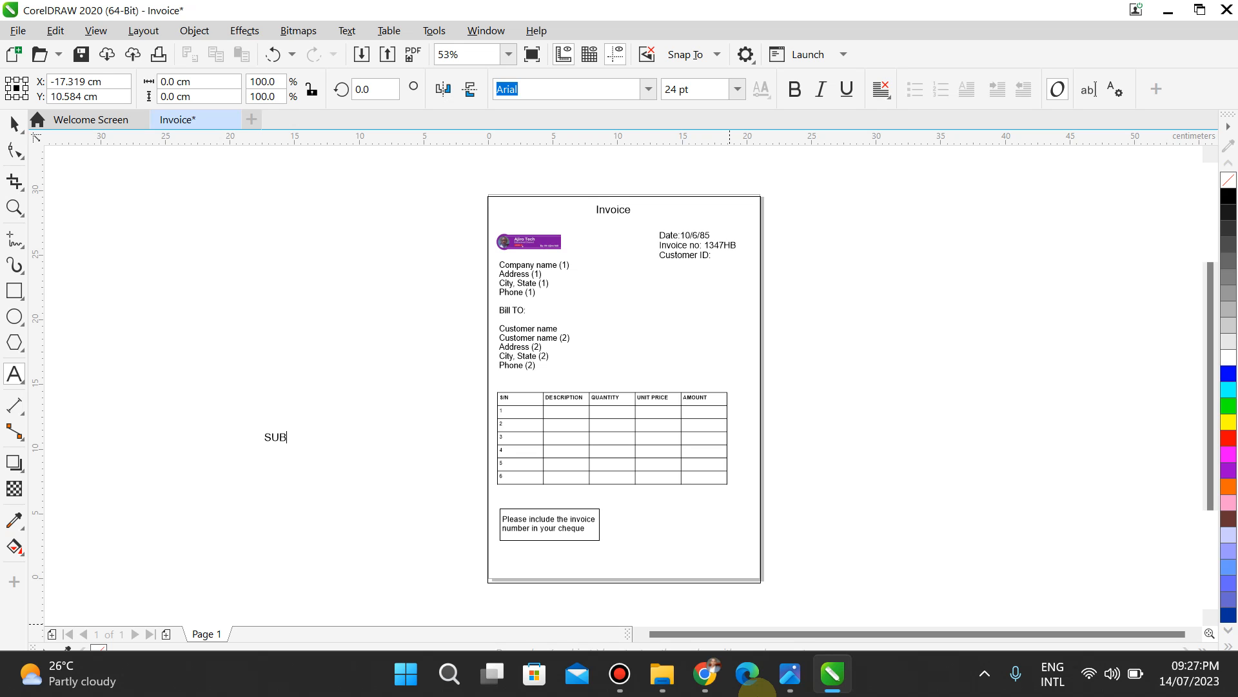
Step: Finish the 'SUB TOTAL:' label, checking it against the exam sheet photo
{"action": "type", "text": "TOTAK"}
{"action": "key", "text": "BackSpace"}
{"action": "type", "text": "L:.............................."}
{"action": "left_click", "coordinate": [790, 676]}
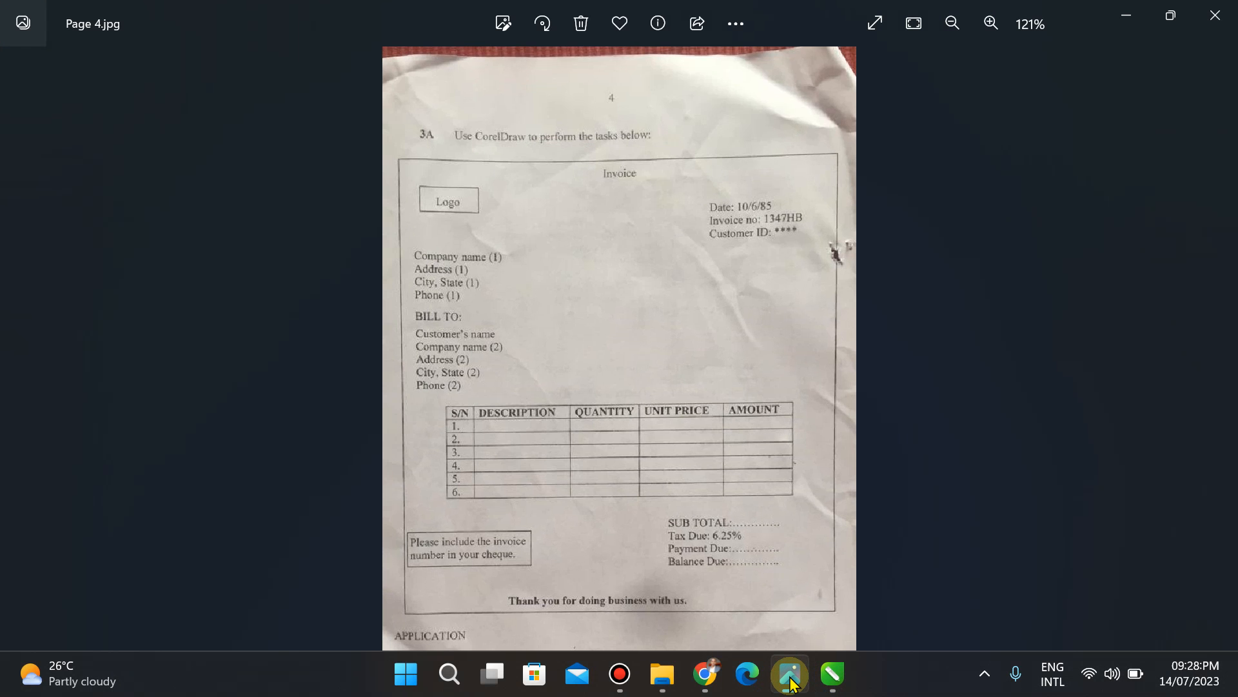
{"action": "left_click", "coordinate": [791, 676]}
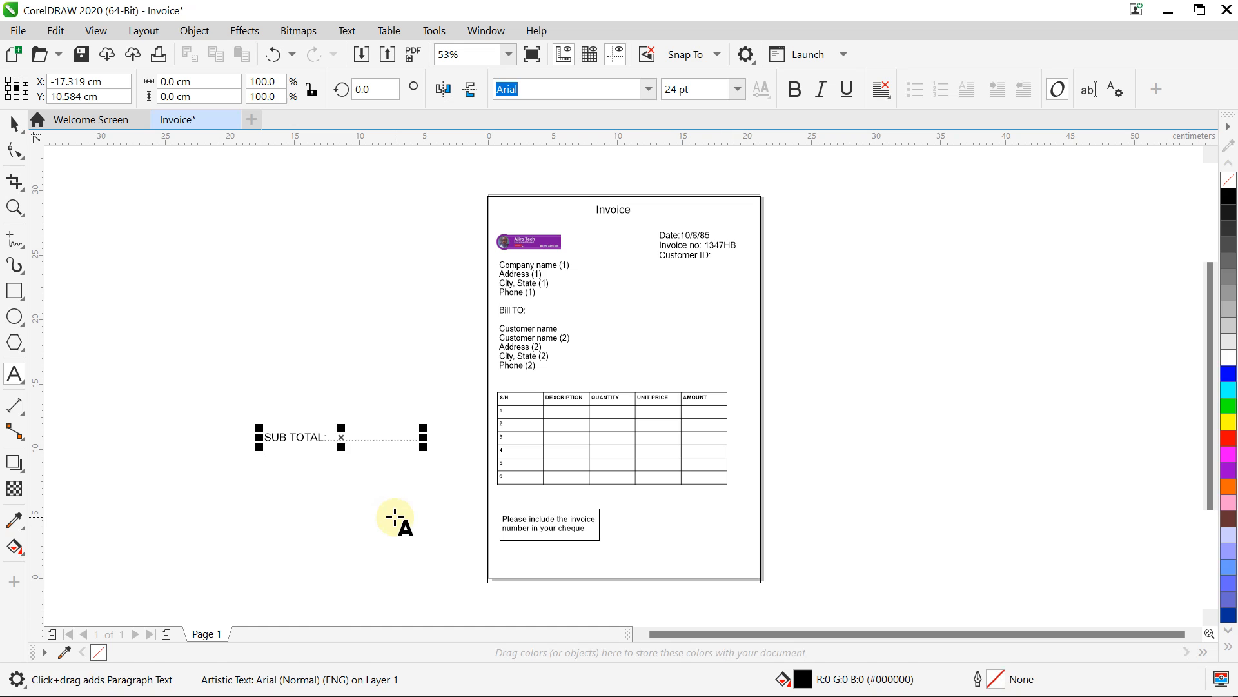
Step: Add a 'Tax Due: 6.25%' line and dotted 'Payment Due:' and 'Balance Due:' lines below it
{"action": "key", "text": "Return"}
{"action": "type", "text": "Tax D"}
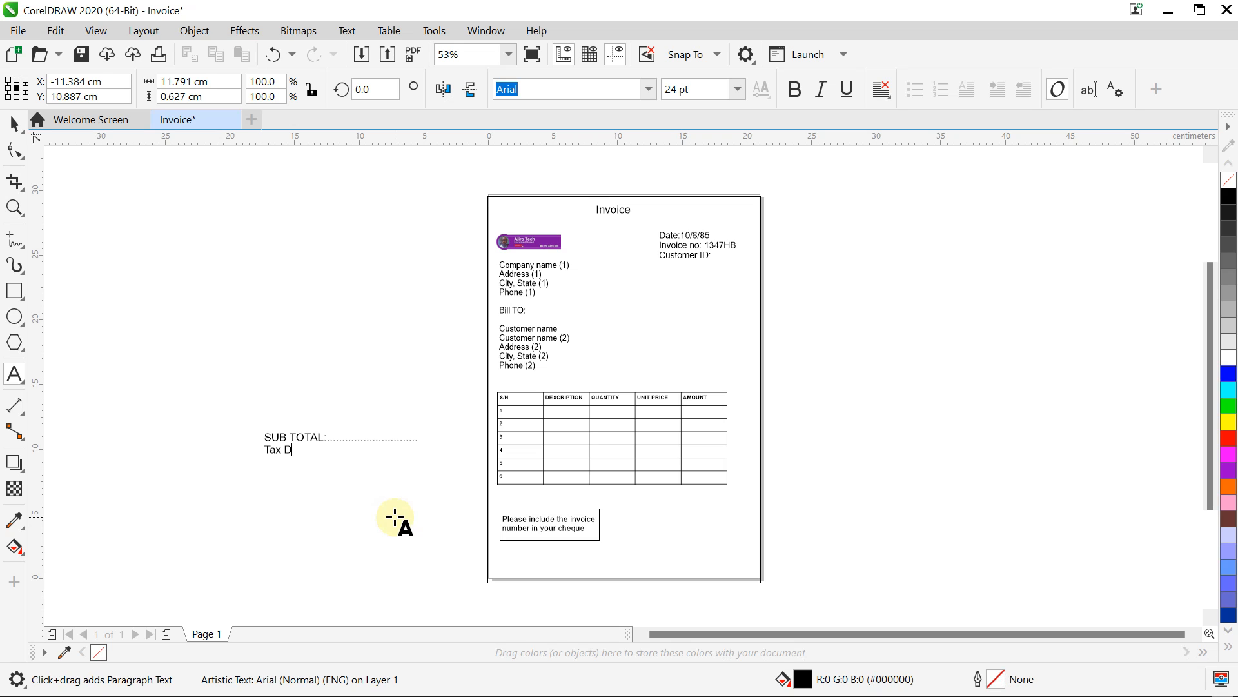
{"action": "type", "text": "ue: 6.25%"}
{"action": "key", "text": "Return"}
{"action": "type", "text": "Payment Due:"}
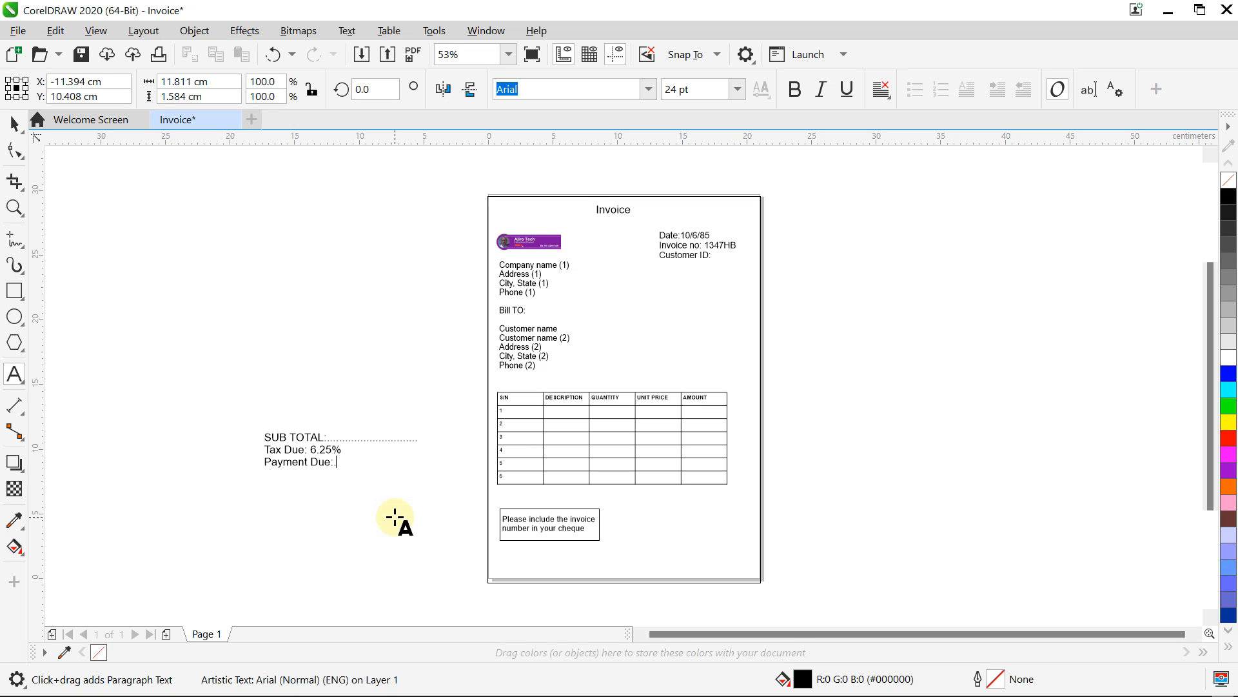
{"action": "type", "text": " .......................... "}
{"action": "type", "text": "Bala"}
{"action": "type", "text": "nce Due"}
{"action": "type", "text": ":"}
{"action": "type", "text": "............................."}
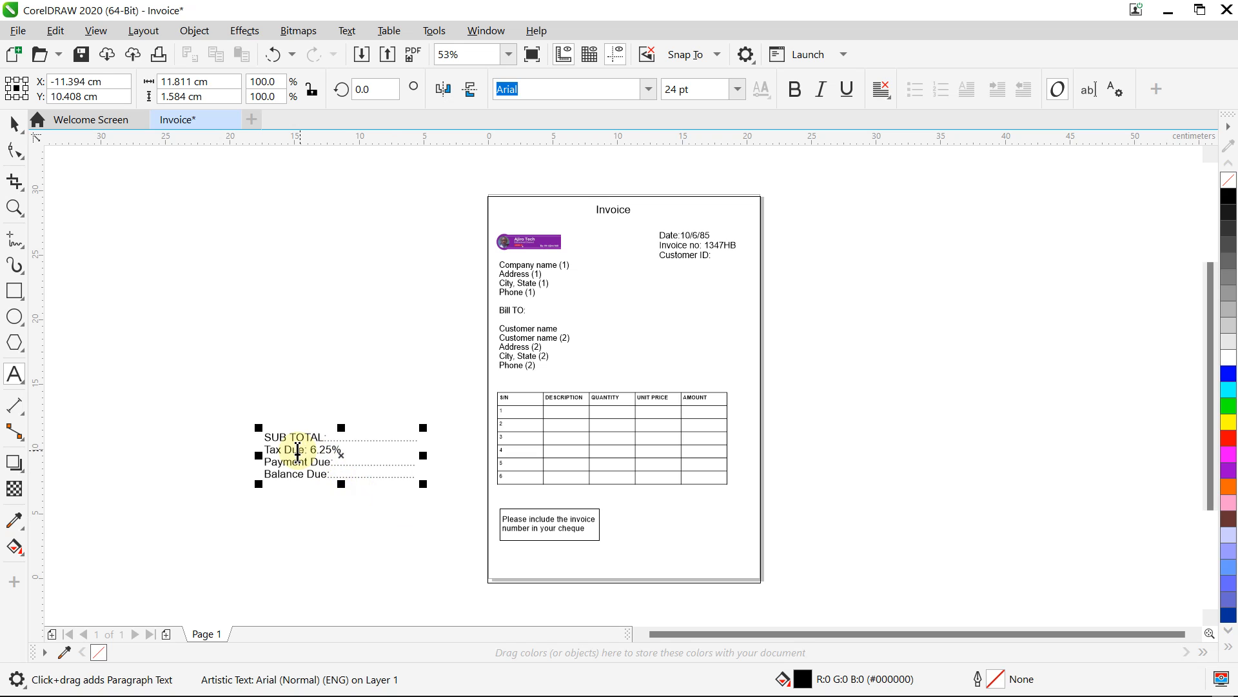
Step: Move the totals block onto the invoice's lower right and scale it down
{"action": "left_click_drag", "start_coordinate": [342, 454], "coordinate": [691, 521]}
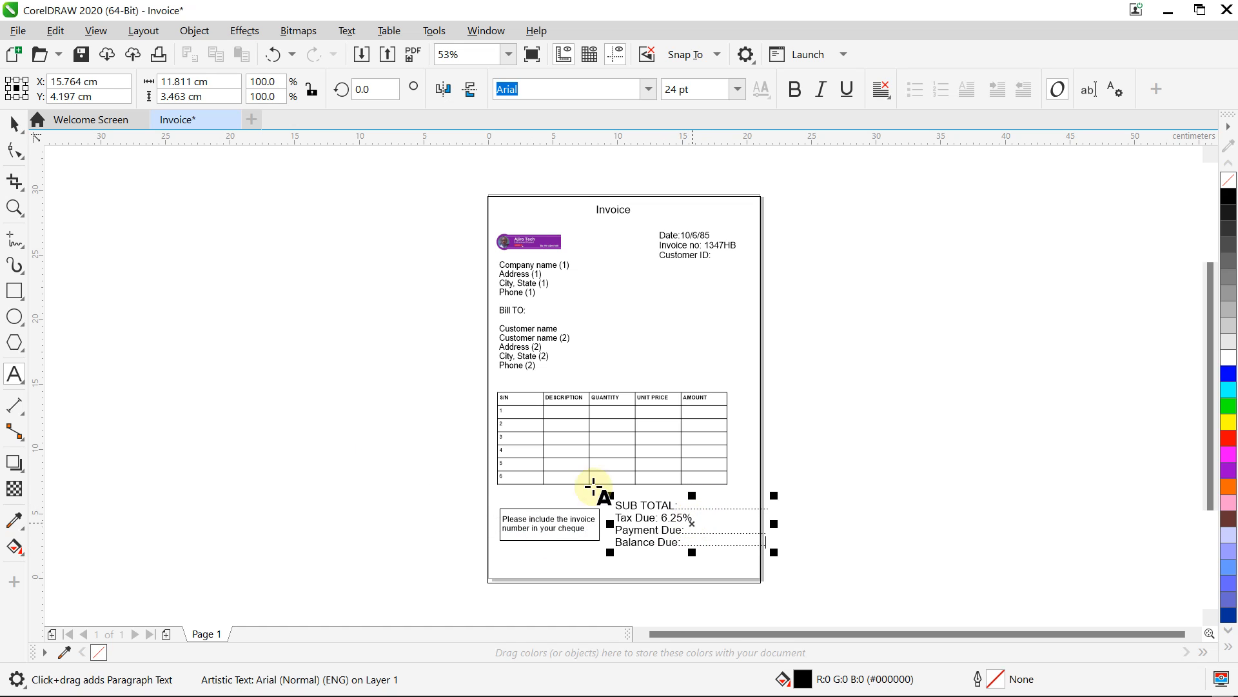
{"action": "left_click", "coordinate": [8, 129]}
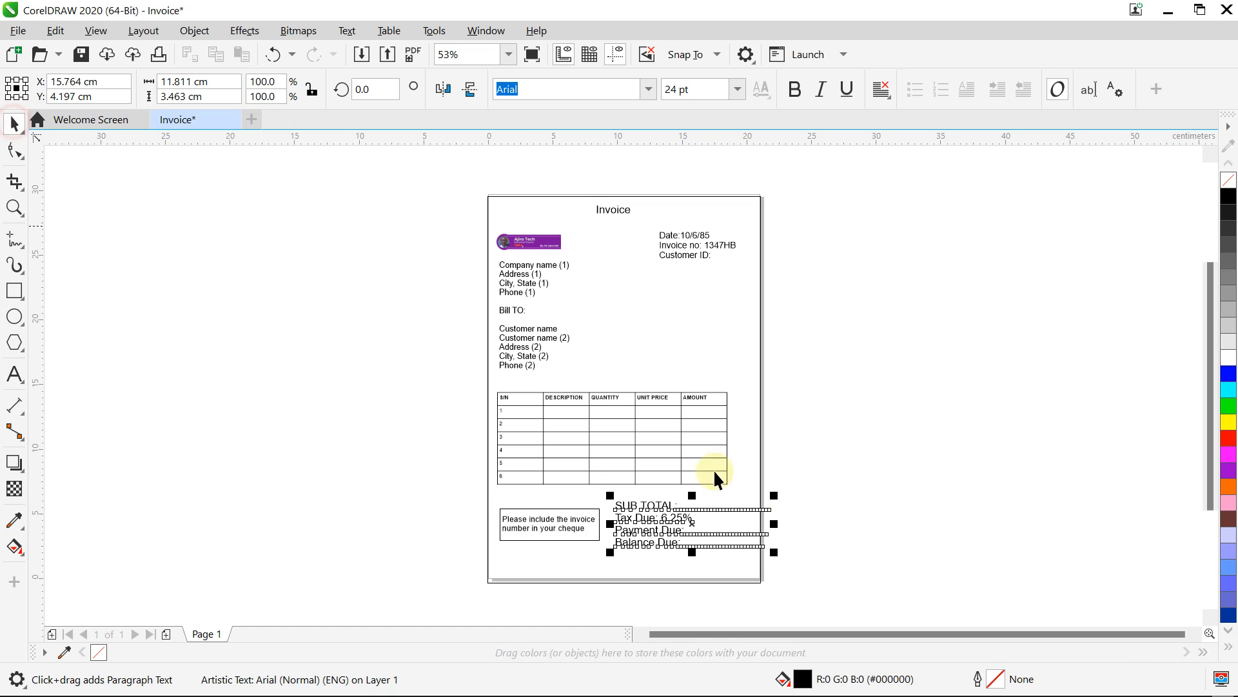
{"action": "mouse_move", "coordinate": [774, 556]}
{"action": "left_mouse_down"}
{"action": "mouse_move", "coordinate": [738, 533]}
{"action": "mouse_move", "coordinate": [763, 544]}
{"action": "left_mouse_up"}
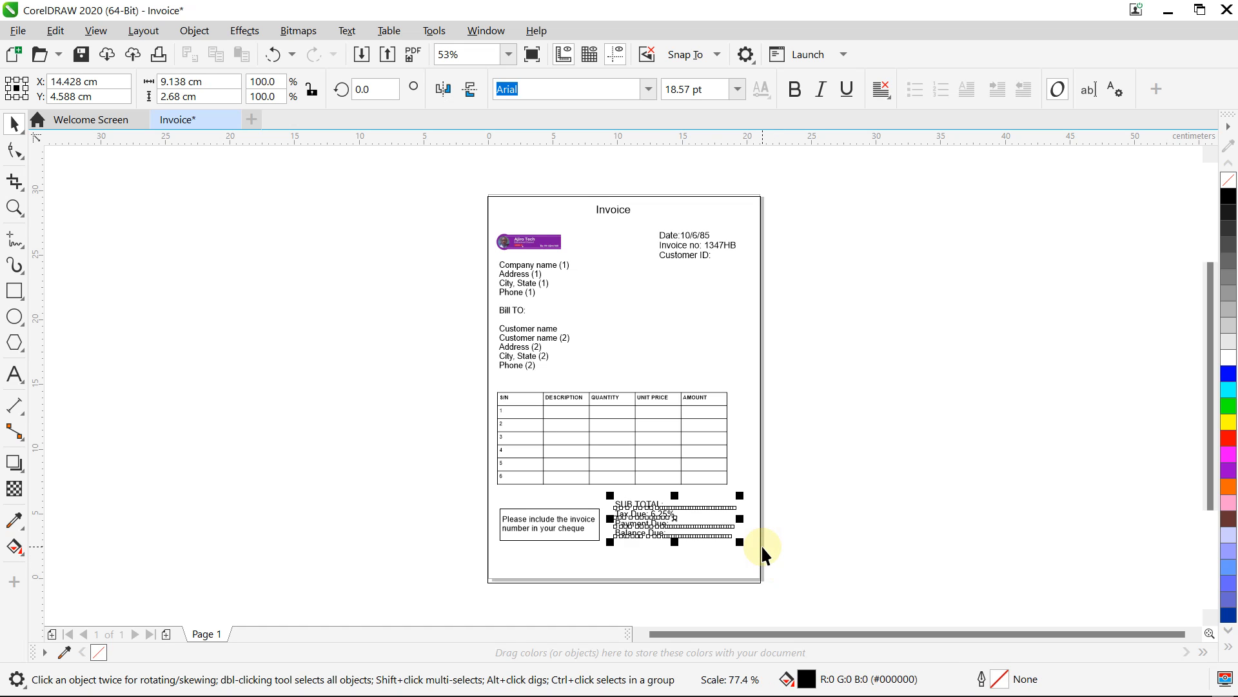
Step: Shift the item table slightly right and nudge the totals block three steps right to align with it
{"action": "left_click", "coordinate": [640, 427]}
{"action": "mouse_move", "coordinate": [640, 426]}
{"action": "left_mouse_down"}
{"action": "mouse_move", "coordinate": [656, 442]}
{"action": "mouse_move", "coordinate": [647, 427]}
{"action": "left_mouse_up"}
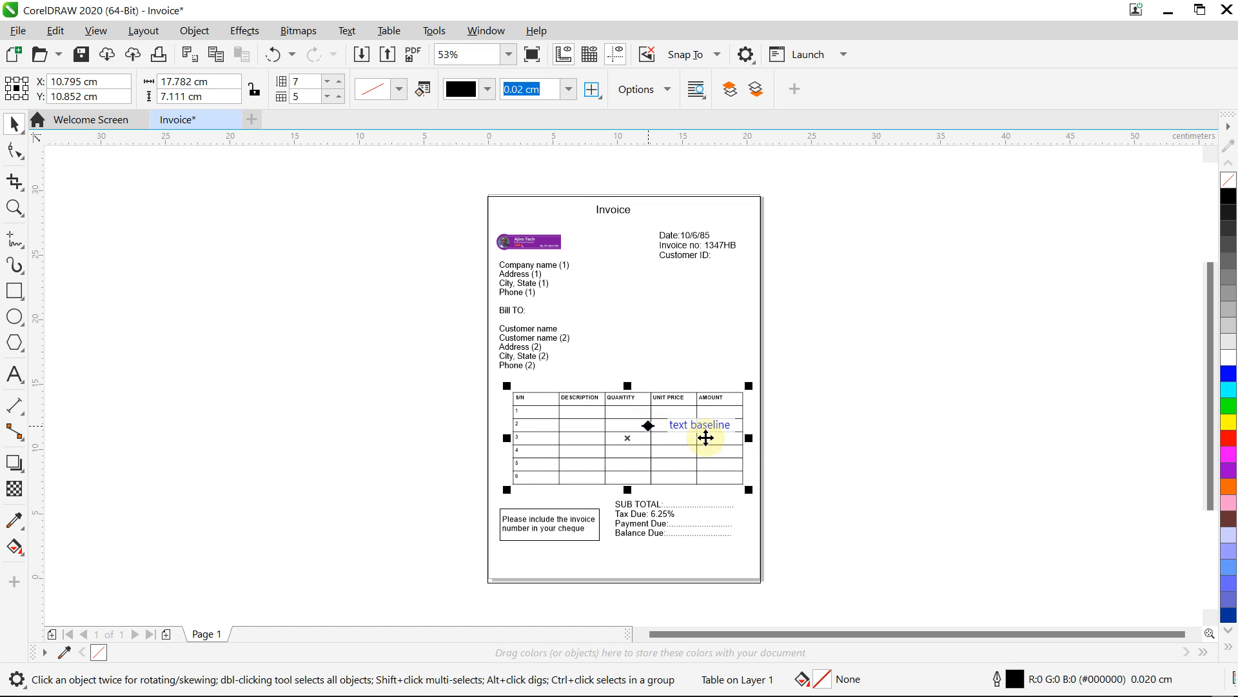
{"action": "left_click", "coordinate": [841, 472]}
{"action": "left_click", "coordinate": [701, 507]}
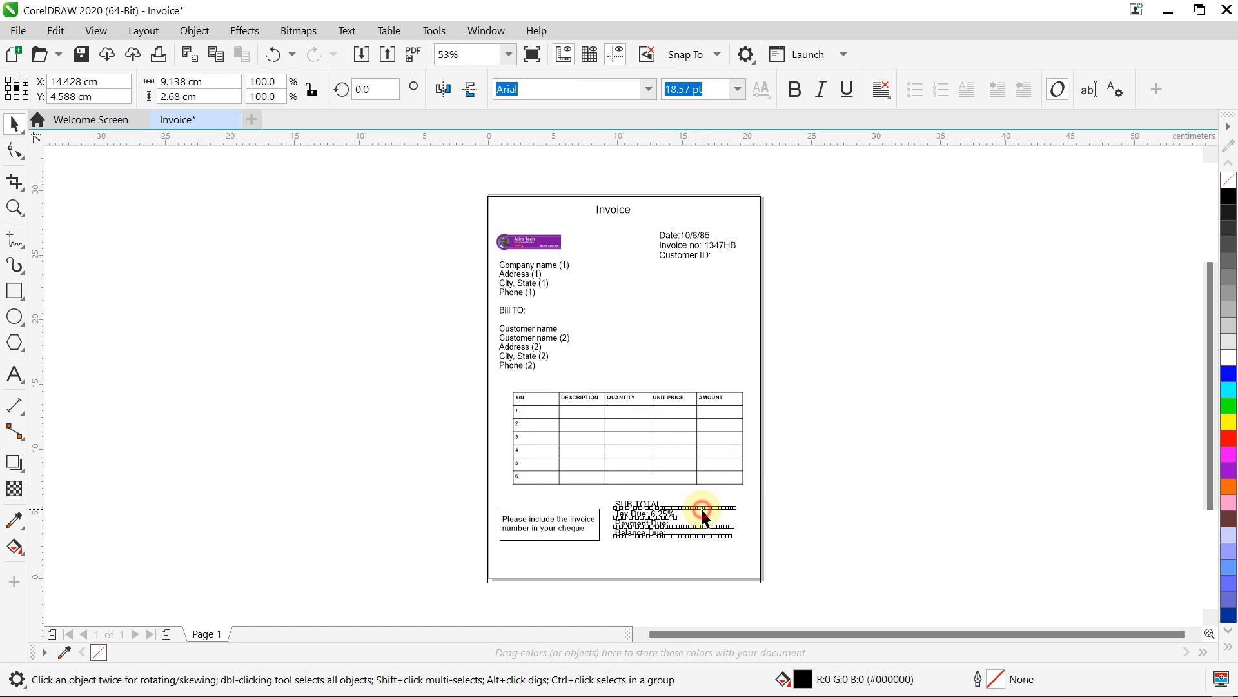
{"action": "key", "text": "Right"}
{"action": "key", "text": "Right"}
{"action": "key", "text": "Right"}
{"action": "key", "text": "Right"}
{"action": "key", "text": "Right"}
{"action": "key", "text": "Right"}
{"action": "key", "text": "Right"}
{"action": "key", "text": "Right"}
{"action": "key", "text": "Right"}
{"action": "key", "text": "Right"}
{"action": "key", "text": "Right"}
{"action": "key", "text": "Right"}
{"action": "key", "text": "Right"}
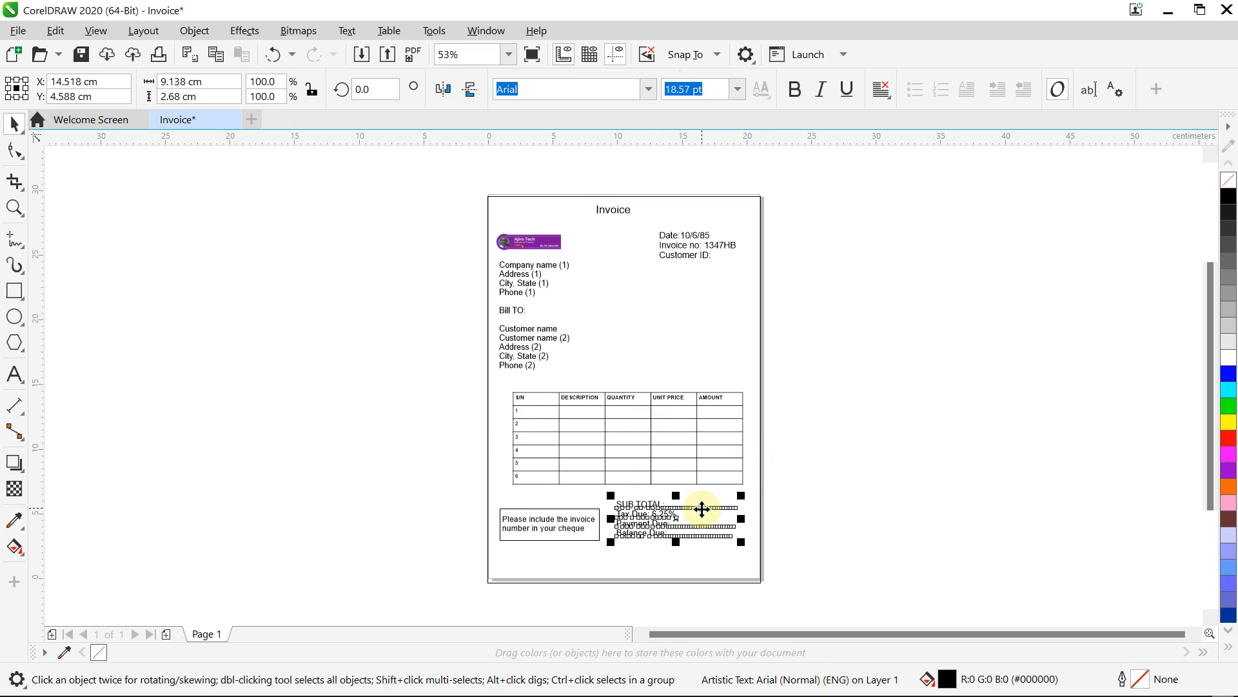
{"action": "key", "text": "Right"}
{"action": "key", "text": "Right"}
{"action": "key", "text": "Right"}
{"action": "key", "text": "Right"}
{"action": "key", "text": "Right"}
{"action": "key", "text": "Right"}
{"action": "key", "text": "Right"}
{"action": "key", "text": "Right"}
{"action": "key", "text": "Right"}
{"action": "key", "text": "Right"}
{"action": "key", "text": "Right"}
{"action": "key", "text": "Right"}
{"action": "key", "text": "Right"}
{"action": "key", "text": "Right"}
{"action": "key", "text": "Right"}
{"action": "key", "text": "Right"}
{"action": "key", "text": "Right"}
{"action": "key", "text": "Right"}
{"action": "key", "text": "Right"}
{"action": "key", "text": "Right"}
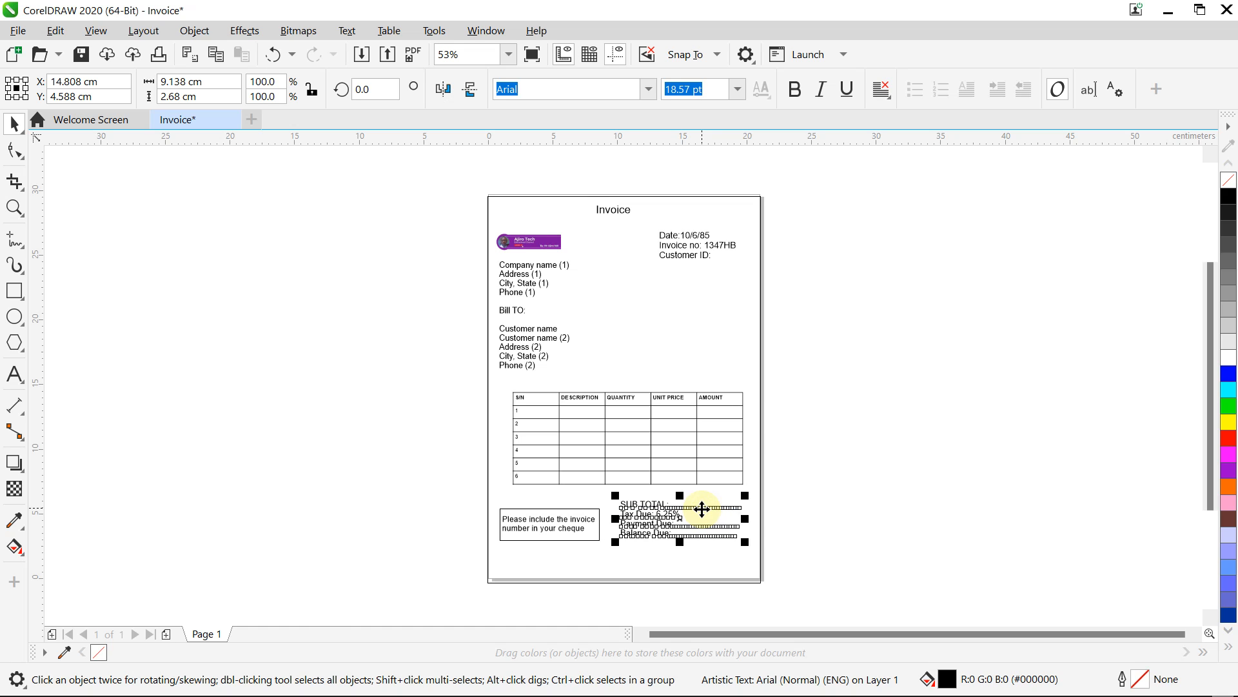
{"action": "key", "text": "Right"}
{"action": "key", "text": "Right"}
{"action": "key", "text": "Right"}
{"action": "key", "text": "Right"}
{"action": "key", "text": "Right"}
{"action": "key", "text": "Right"}
{"action": "key", "text": "Right"}
{"action": "key", "text": "Right"}
{"action": "key", "text": "Right"}
{"action": "key", "text": "Right"}
{"action": "key", "text": "Right"}
{"action": "key", "text": "Right"}
{"action": "key", "text": "Right"}
{"action": "key", "text": "Right"}
{"action": "key", "text": "Right"}
{"action": "key", "text": "Right"}
{"action": "key", "text": "Right"}
{"action": "key", "text": "Right"}
{"action": "key", "text": "Right"}
{"action": "key", "text": "Right"}
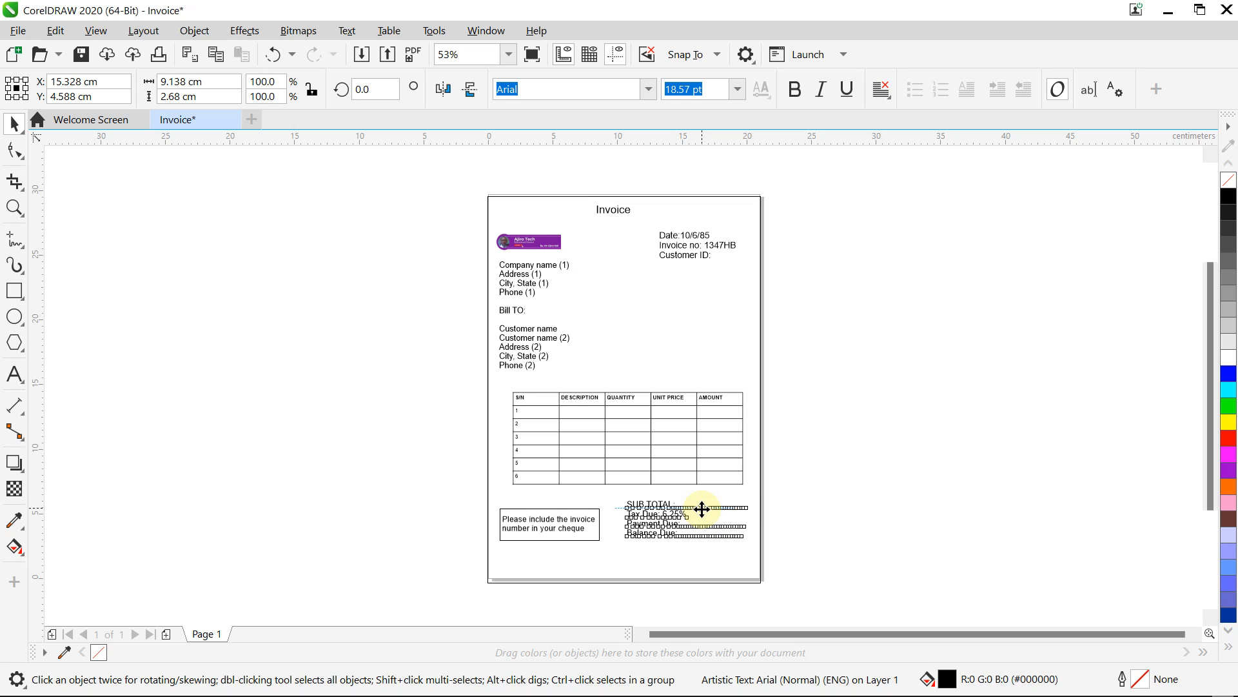
{"action": "left_click", "coordinate": [898, 401]}
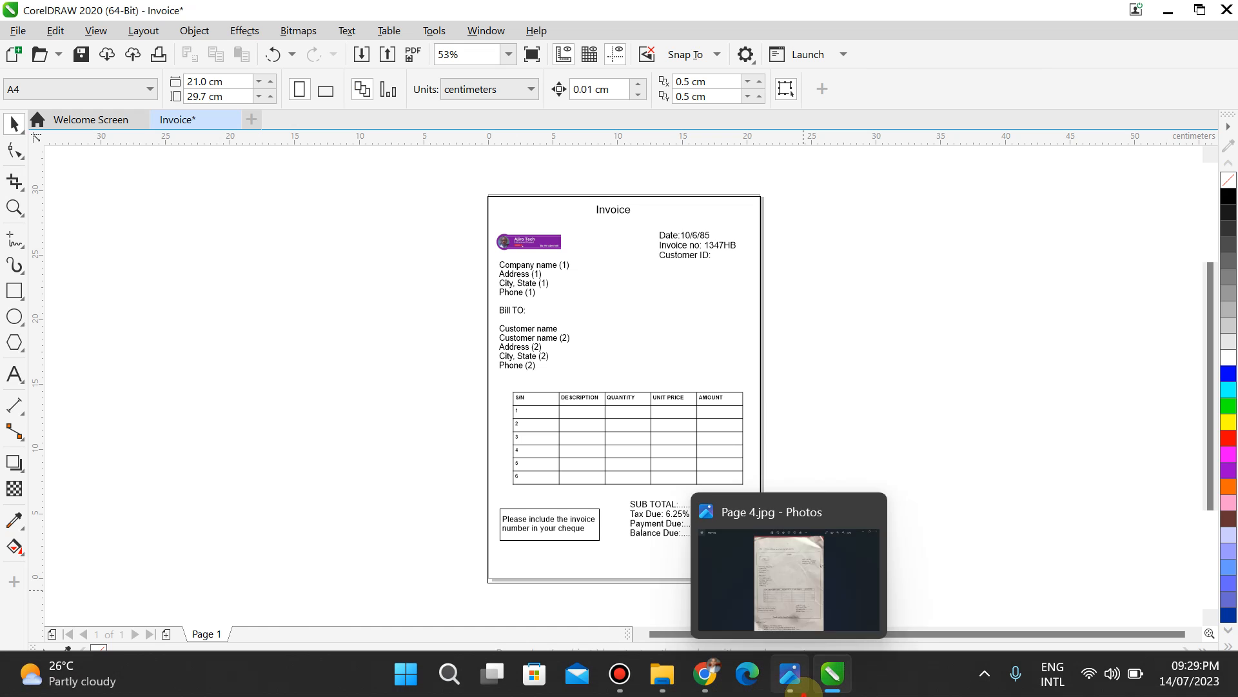
Step: Type 'Thank you for doing business with us' beside the page and make it bold
{"action": "left_click", "coordinate": [794, 682]}
{"action": "left_click", "coordinate": [799, 687]}
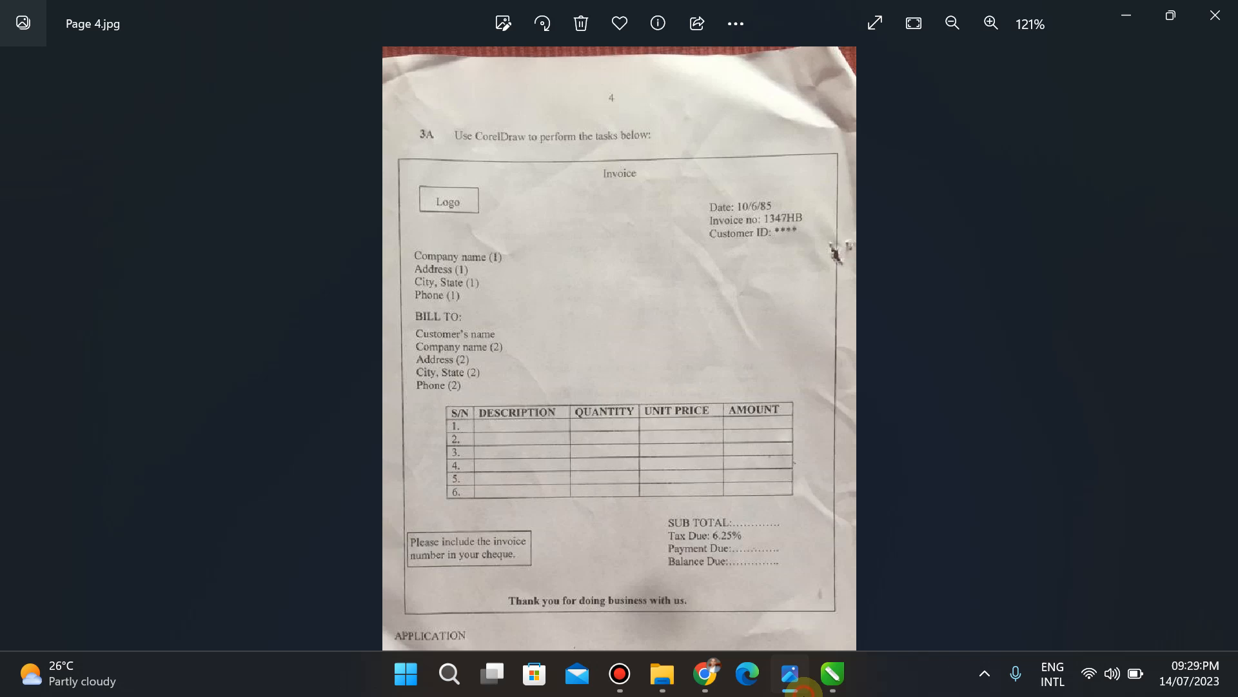
{"action": "left_click", "coordinate": [15, 374]}
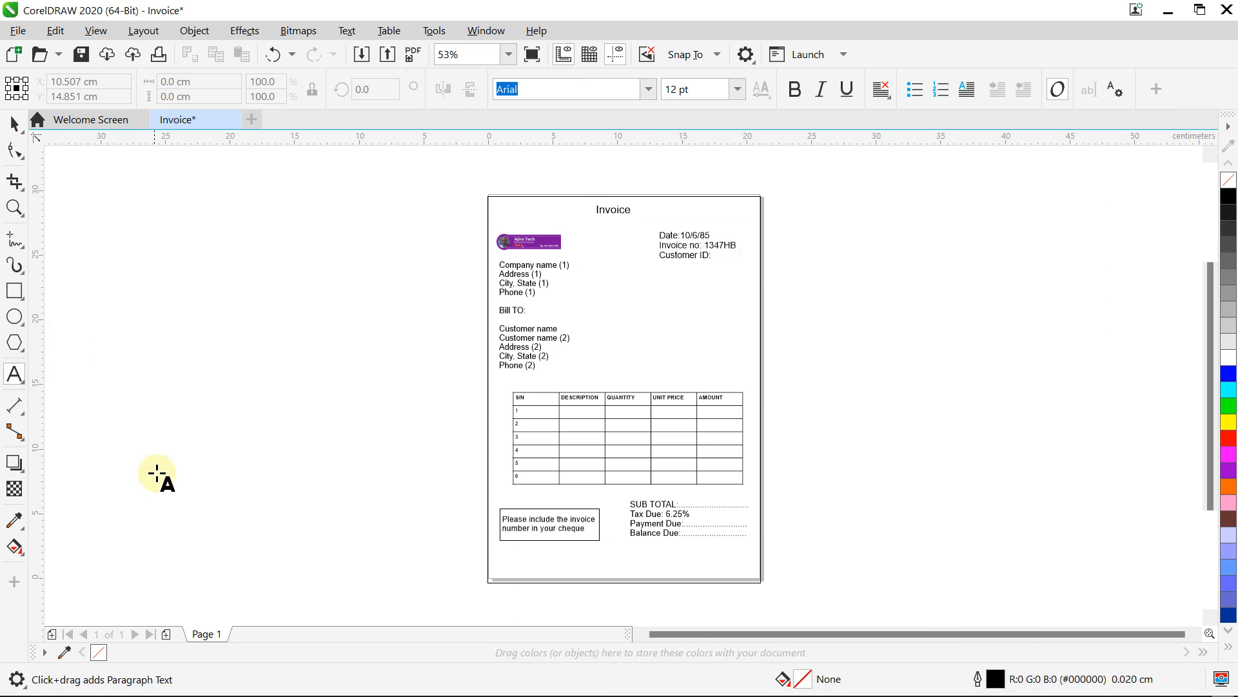
{"action": "left_click", "coordinate": [157, 474]}
{"action": "type", "text": "Thank "}
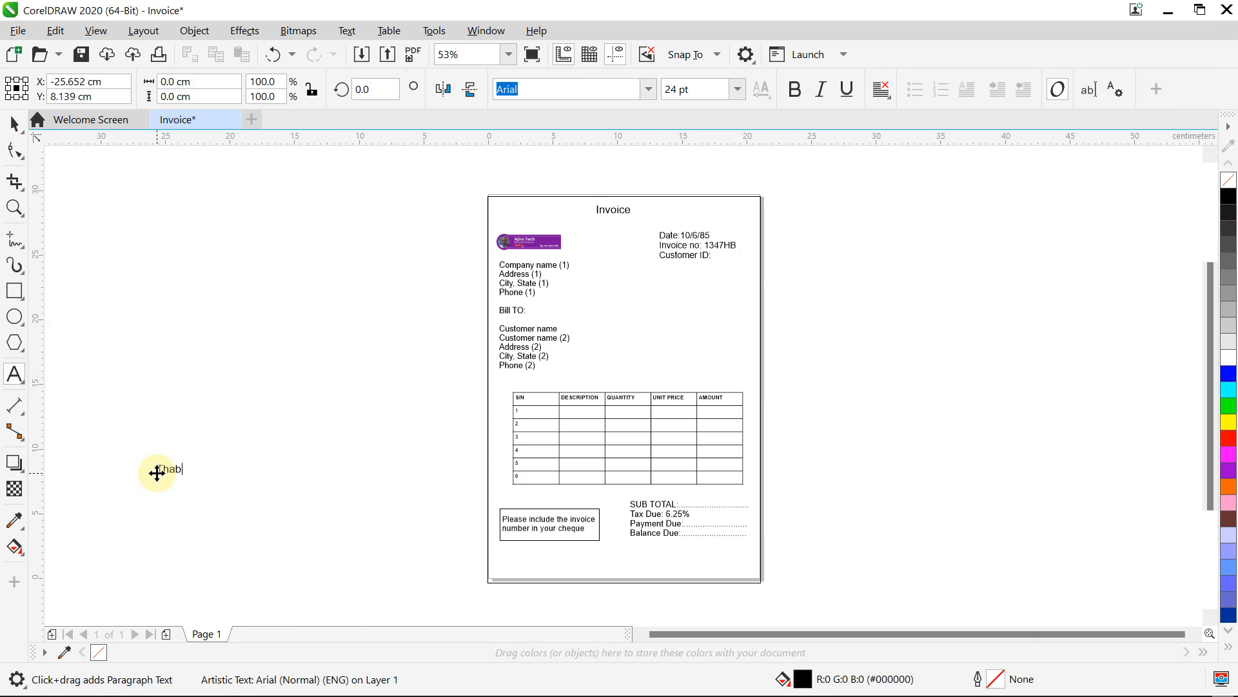
{"action": "type", "text": "you for doing business with us."}
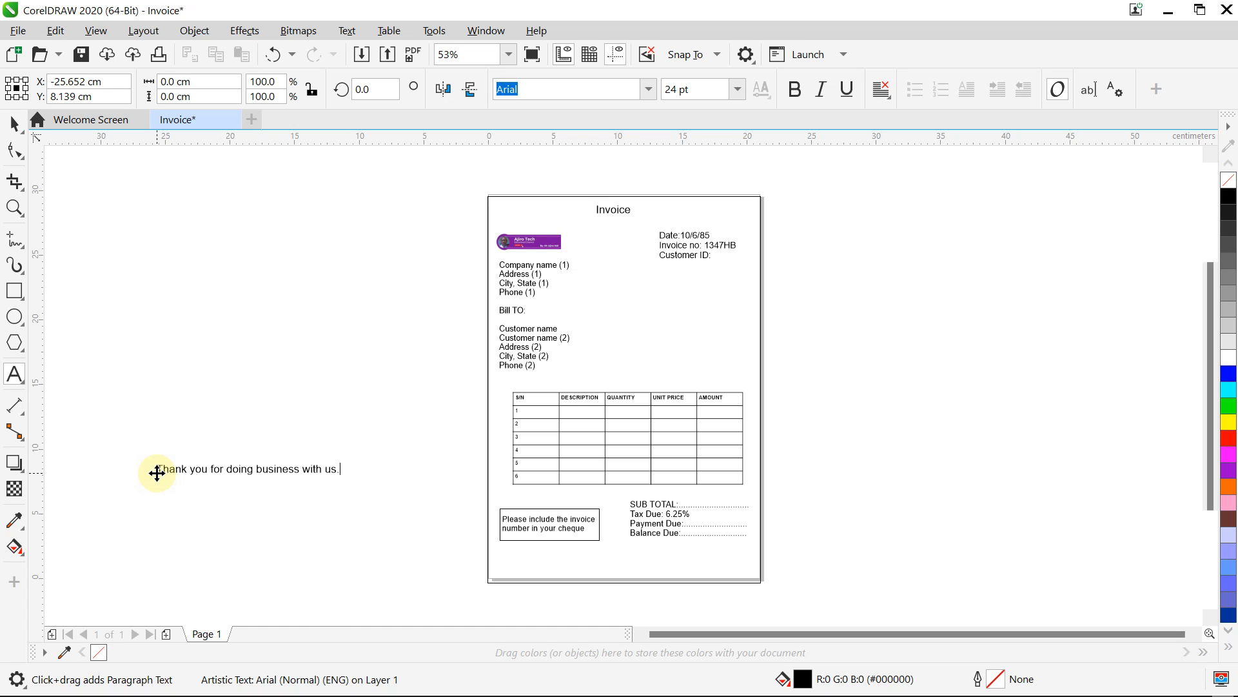
{"action": "left_click", "coordinate": [157, 471]}
{"action": "left_click_drag", "start_coordinate": [157, 469], "coordinate": [372, 486]}
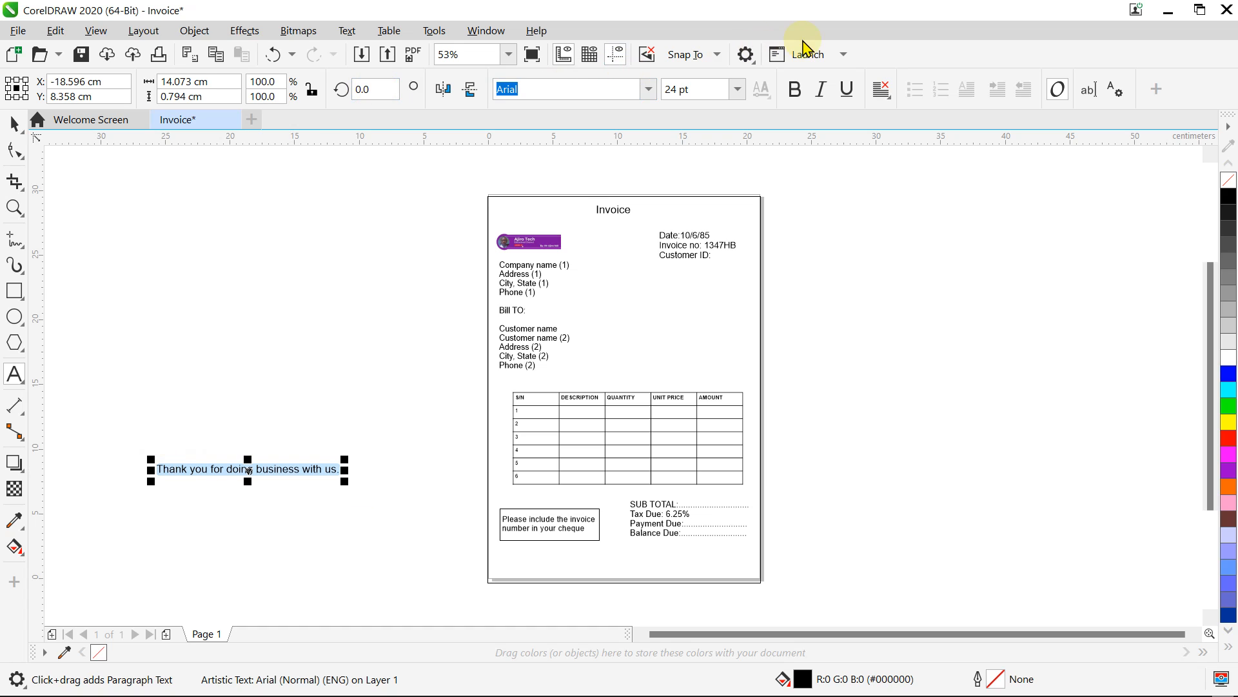
{"action": "left_click", "coordinate": [794, 90]}
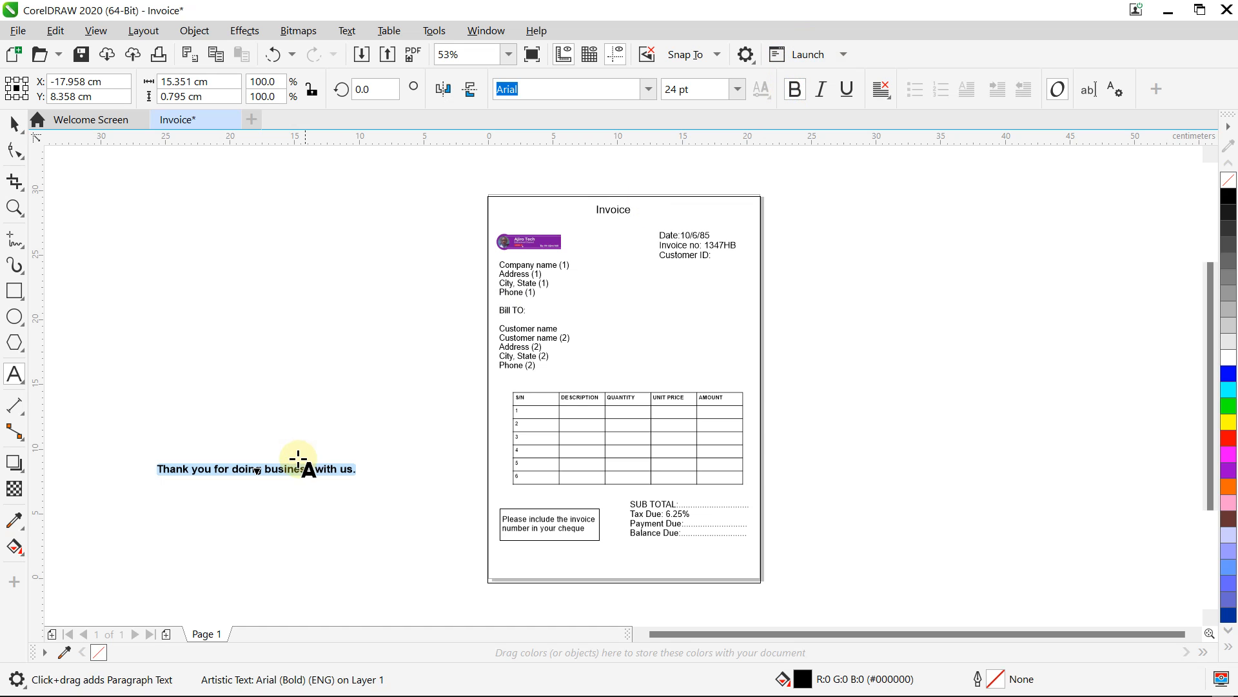
Step: Move the bold thank-you line to the bottom centre of the invoice
{"action": "left_click", "coordinate": [14, 122]}
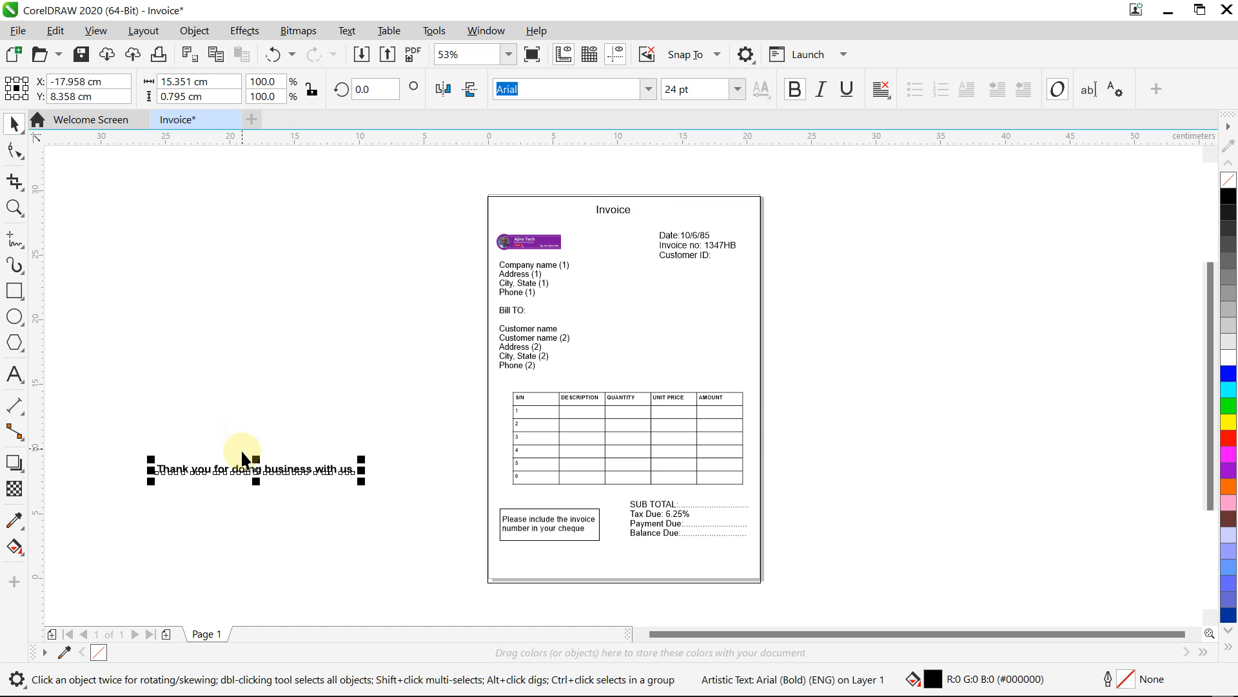
{"action": "left_click", "coordinate": [259, 474]}
{"action": "left_click_drag", "start_coordinate": [258, 474], "coordinate": [621, 572]}
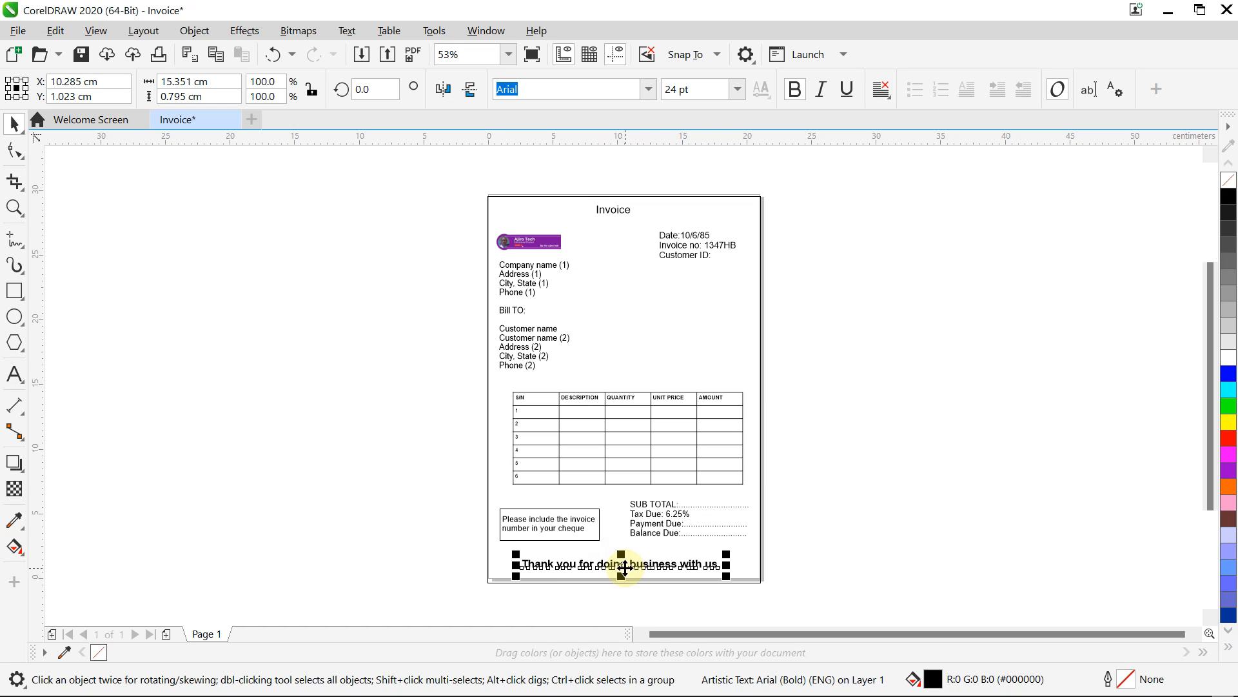
{"action": "left_click", "coordinate": [899, 480]}
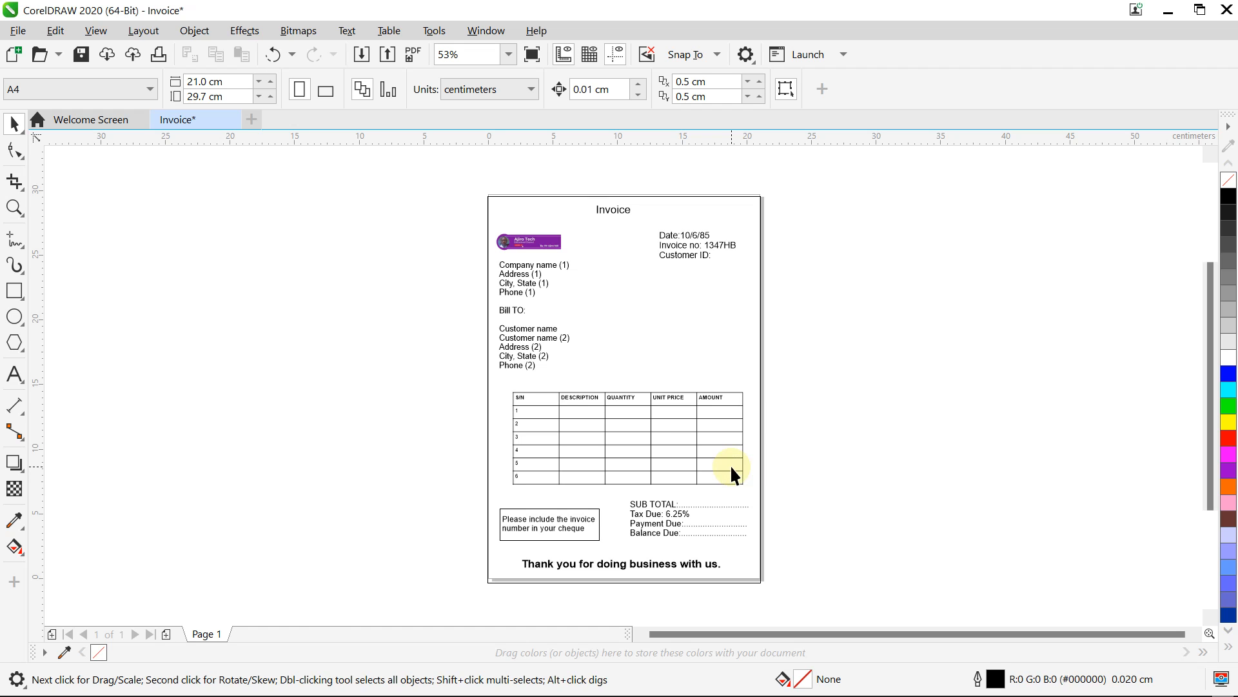
{"action": "left_click", "coordinate": [806, 678]}
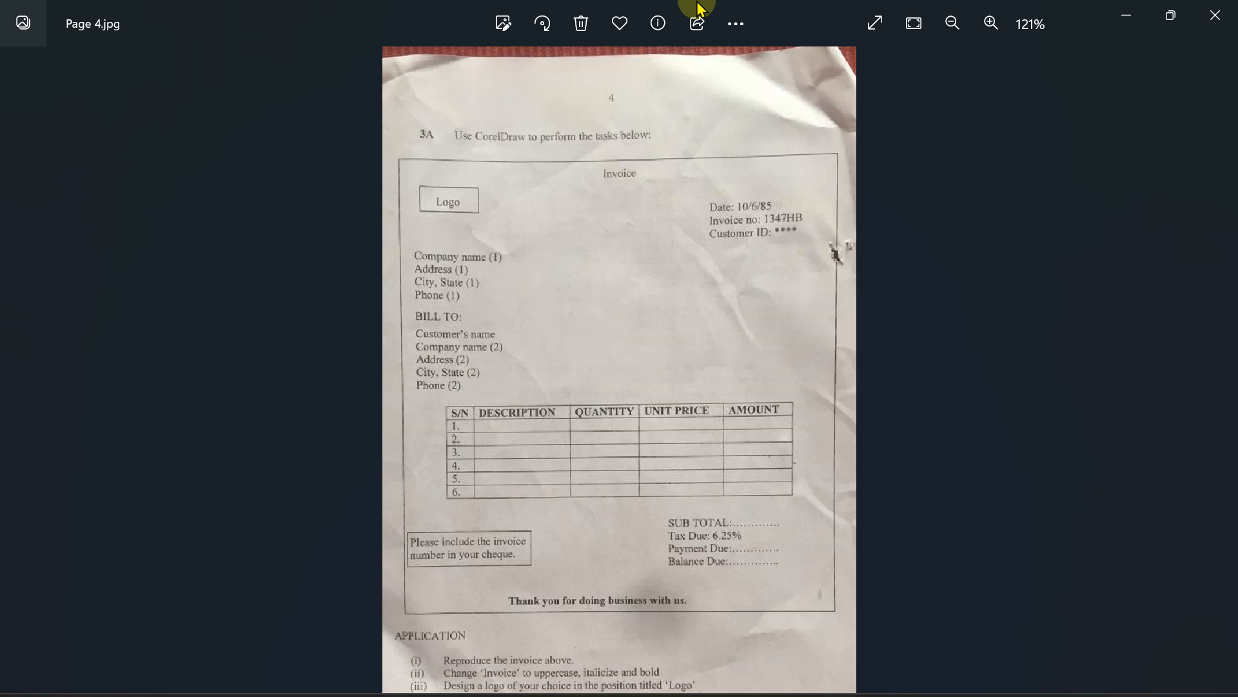
{"action": "left_click", "coordinate": [757, 465]}
{"action": "scroll", "coordinate": [758, 468], "scroll_direction": "down", "scroll_amount": 2}
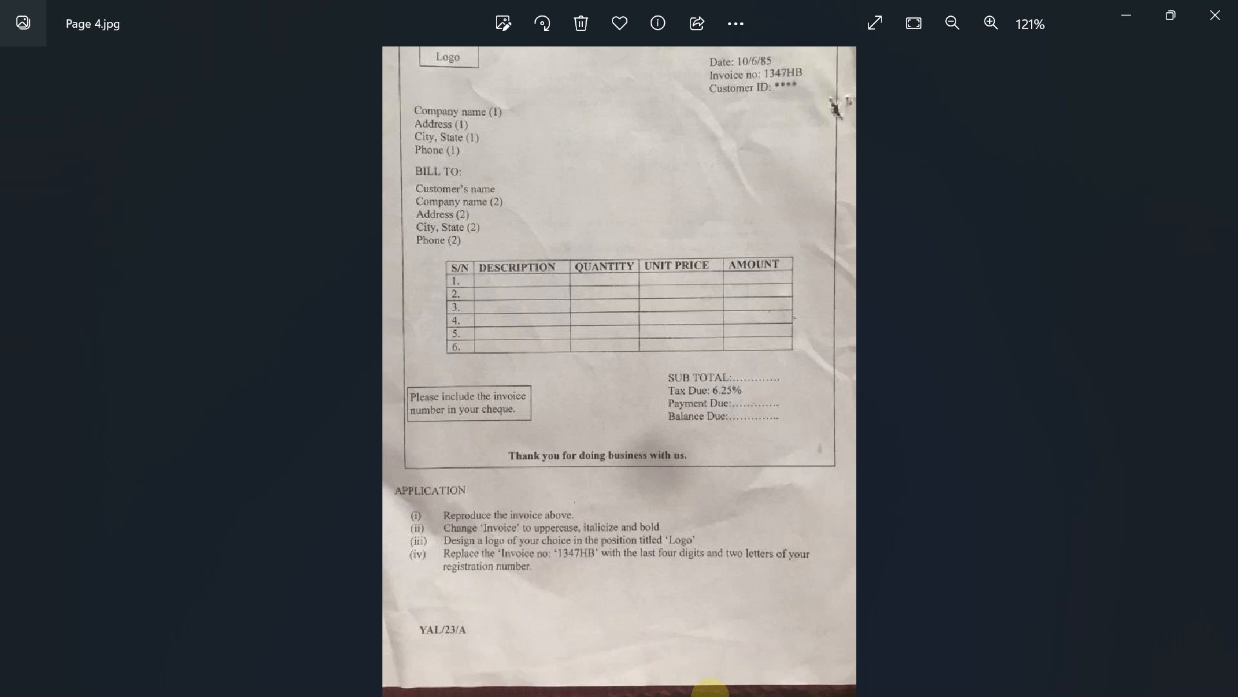
{"action": "mouse_move", "coordinate": [810, 690]}
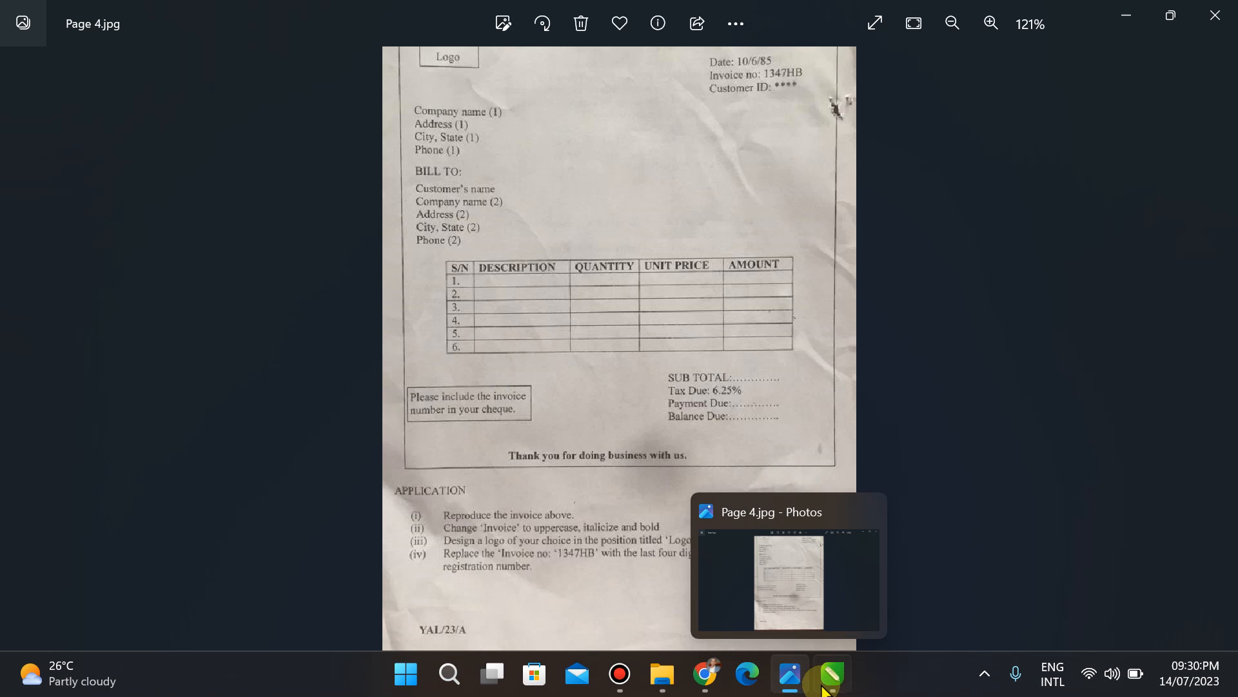
{"action": "left_click", "coordinate": [833, 684]}
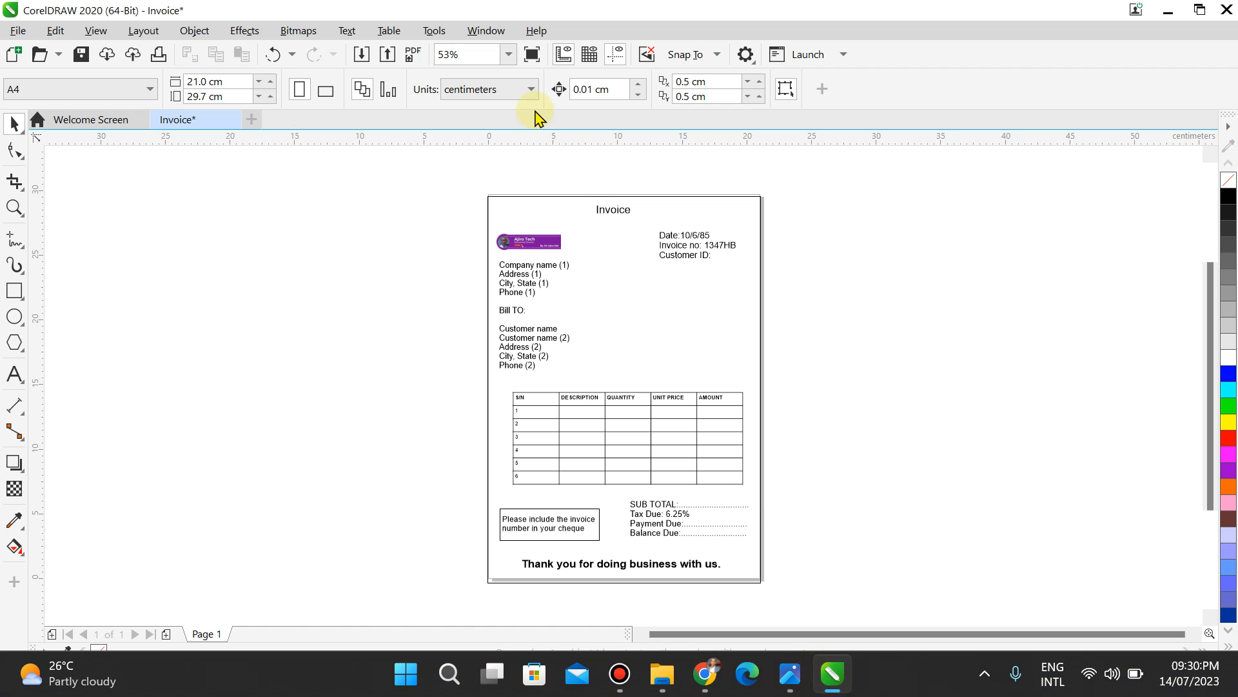
Step: Retype the 'Invoice' heading as 'INVOICE' in the Edit Text window and confirm
{"action": "left_click", "coordinate": [606, 210]}
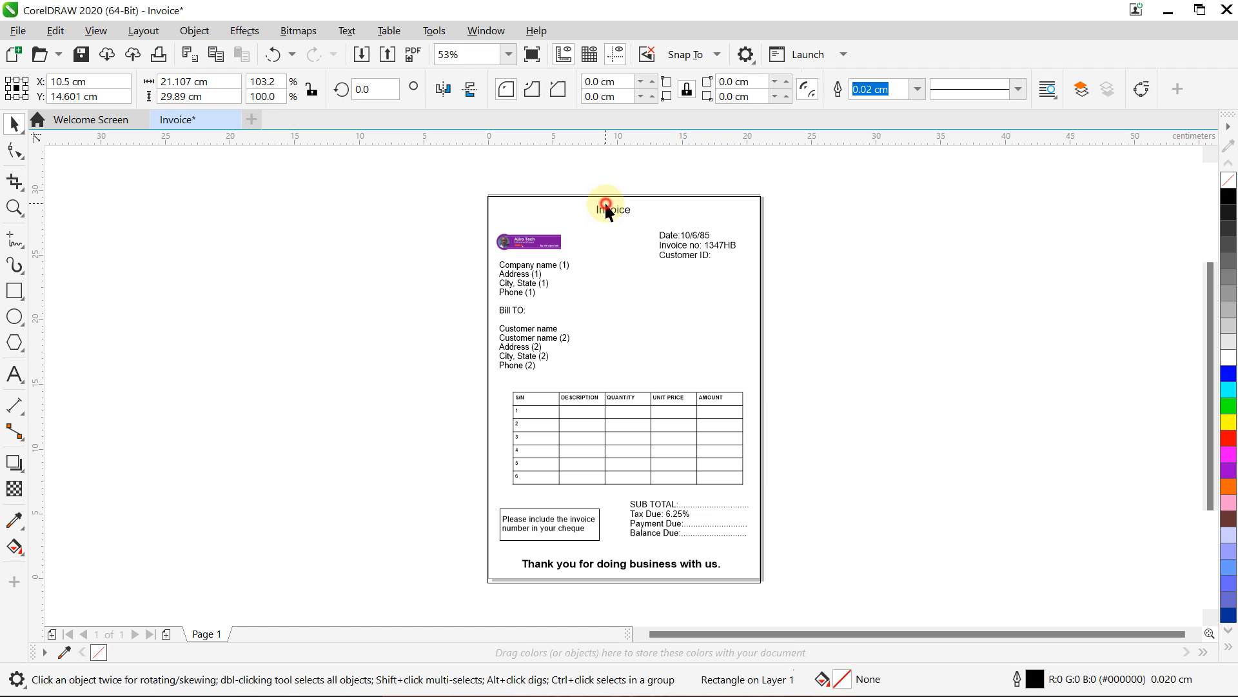
{"action": "left_click", "coordinate": [609, 210]}
{"action": "double_click", "coordinate": [611, 211]}
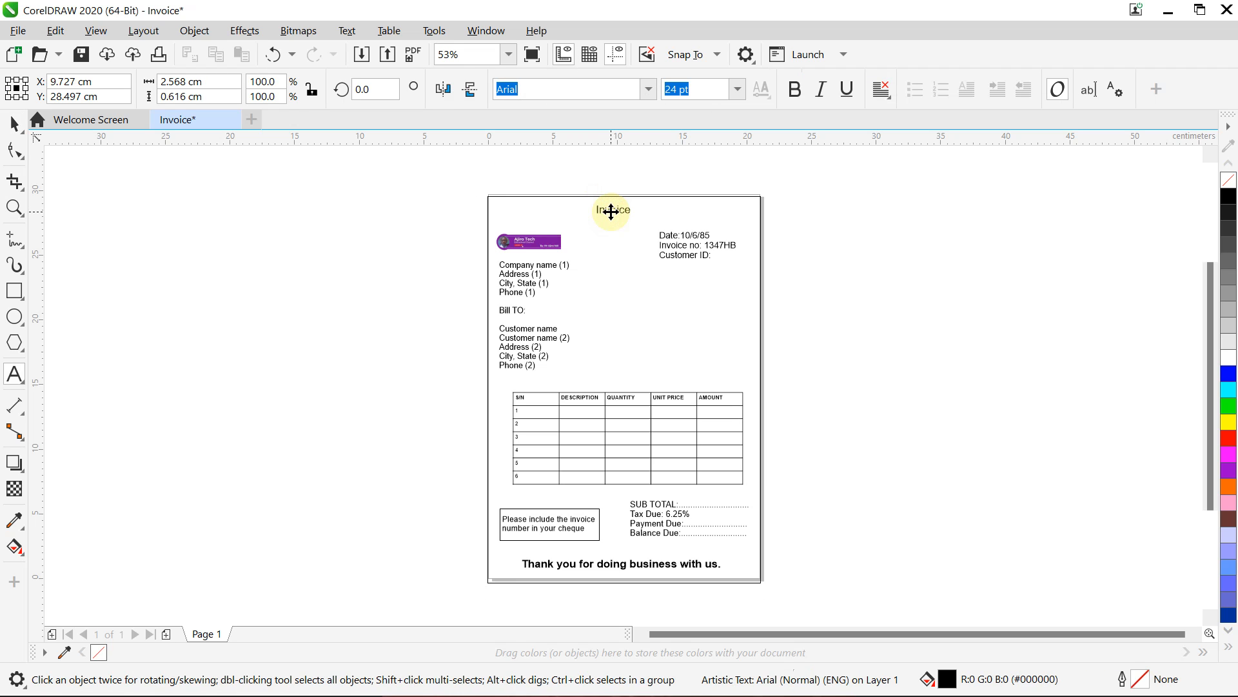
{"action": "double_click", "coordinate": [611, 211]}
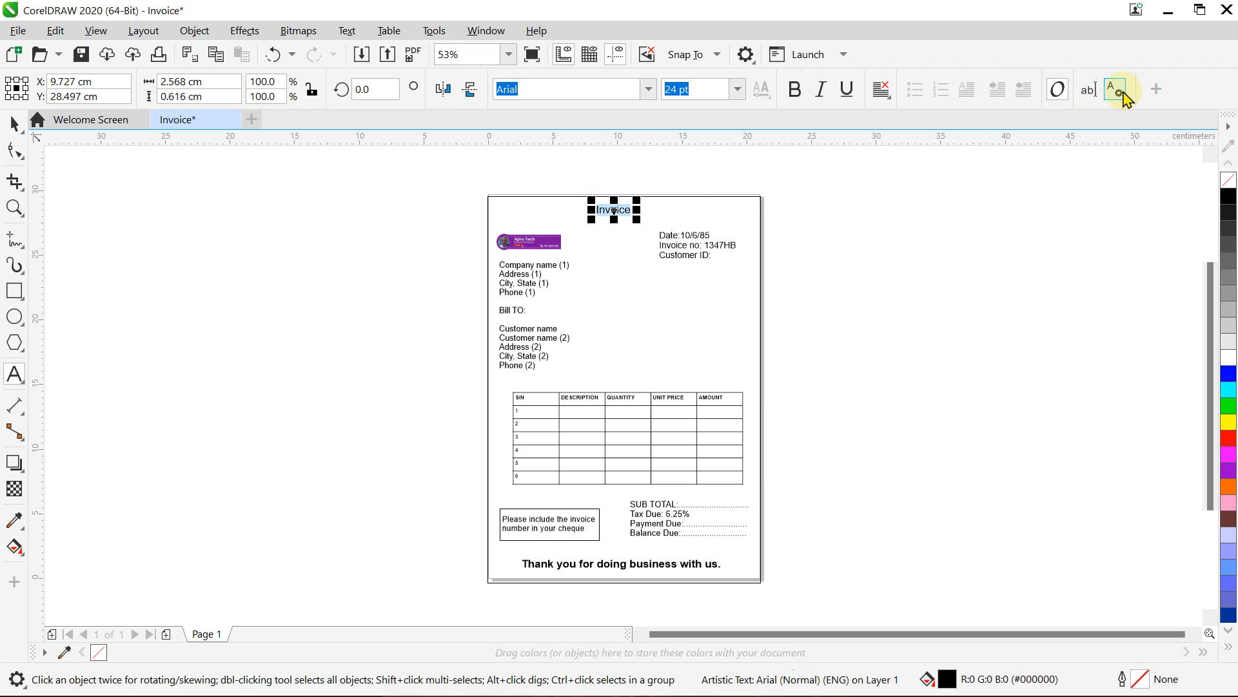
{"action": "left_click", "coordinate": [1089, 90]}
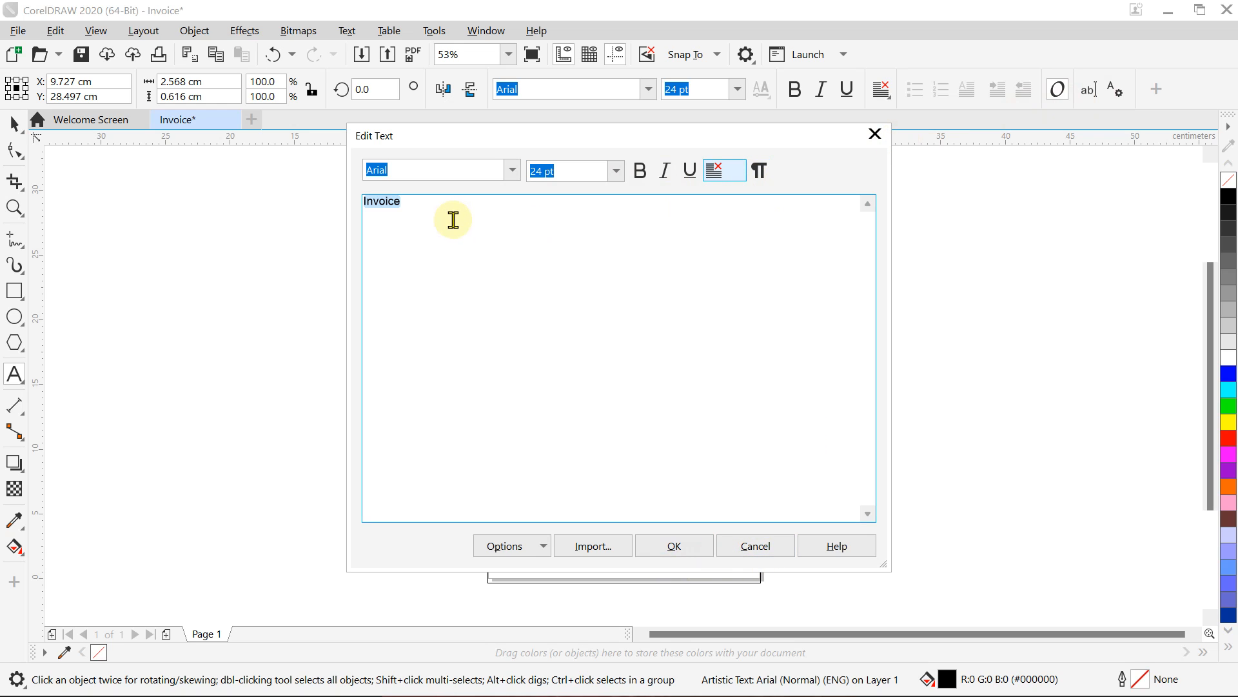
{"action": "type", "text": "In"}
{"action": "key", "text": "BackSpace"}
{"action": "type", "text": "NVOICE"}
{"action": "left_click", "coordinate": [661, 173]}
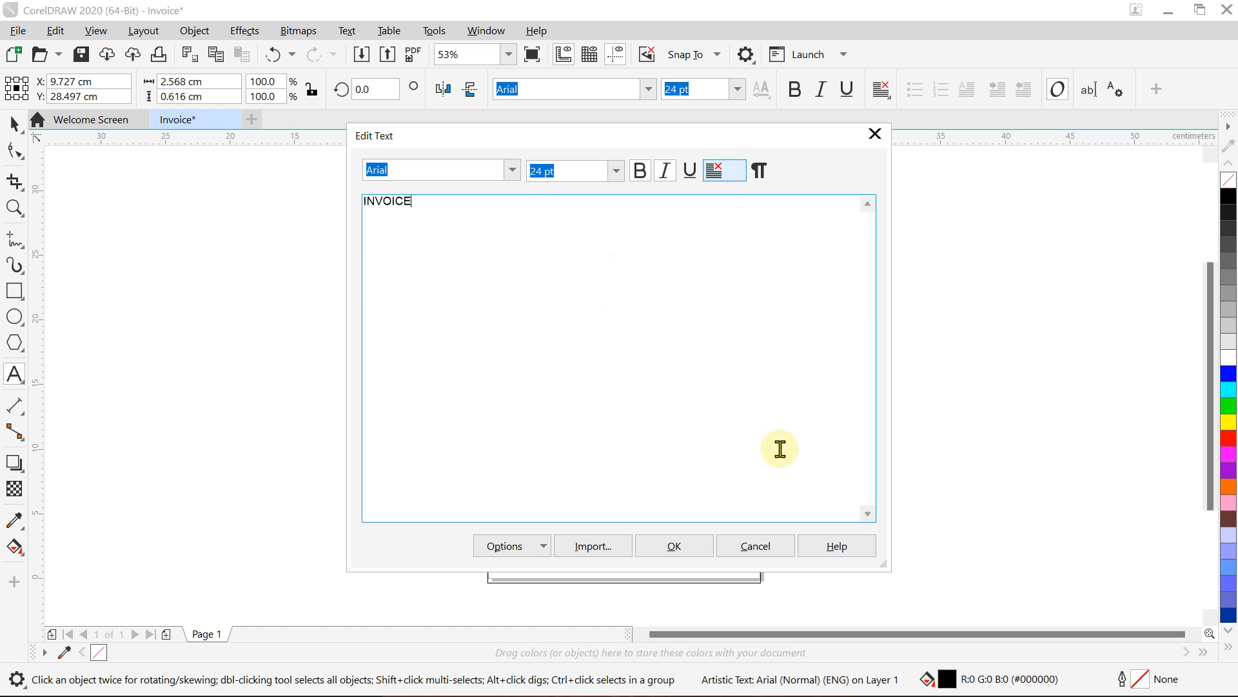
{"action": "left_click", "coordinate": [682, 546]}
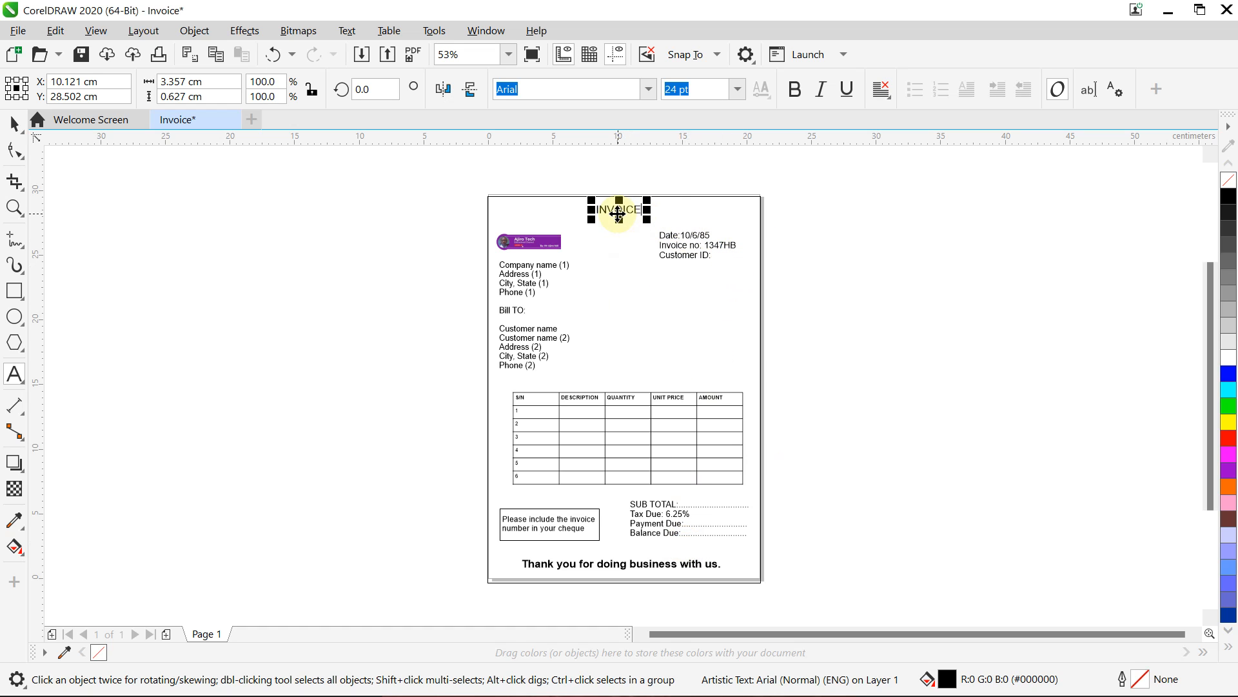
Step: Make the INVOICE title bold and italic, then bring up the exam sheet photo Page 4.jpg
{"action": "double_click", "coordinate": [629, 208]}
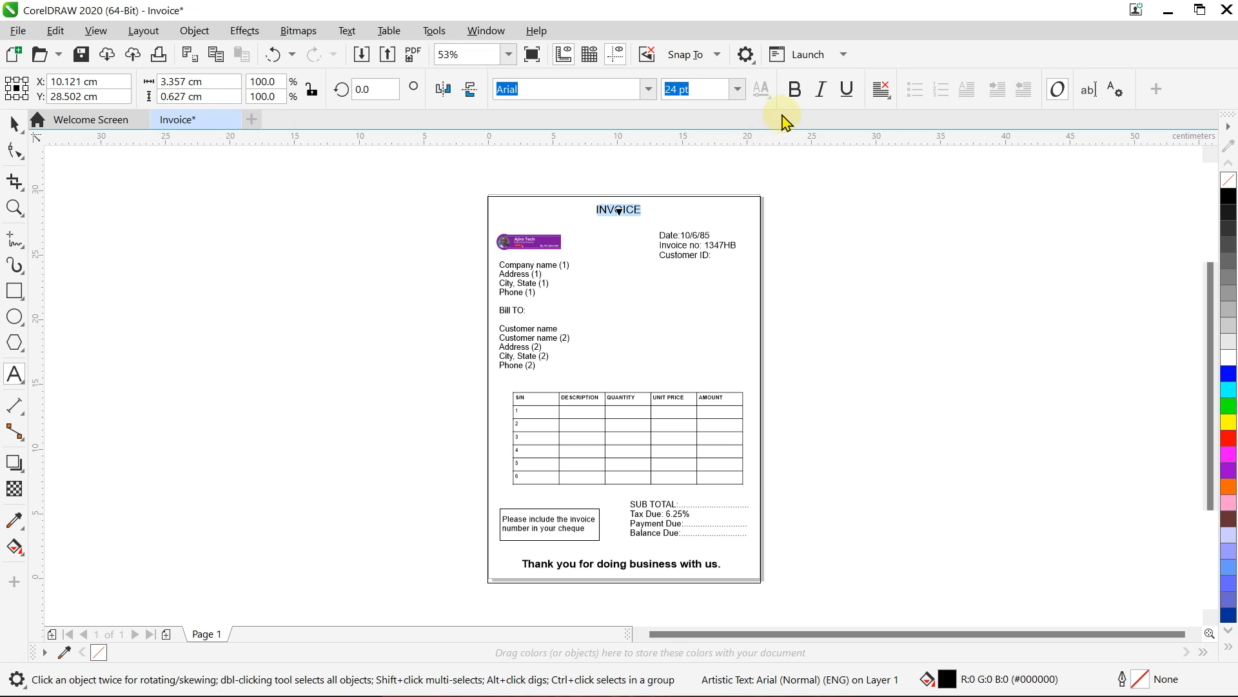
{"action": "left_click", "coordinate": [796, 90]}
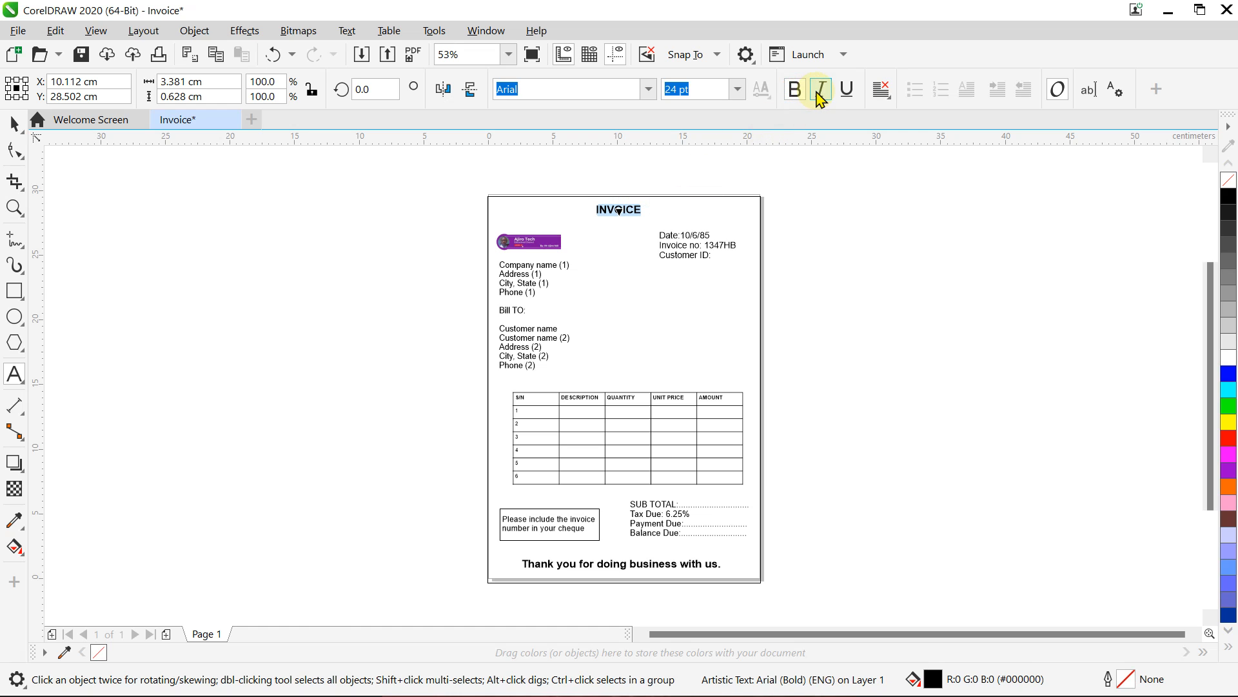
{"action": "left_click", "coordinate": [819, 91]}
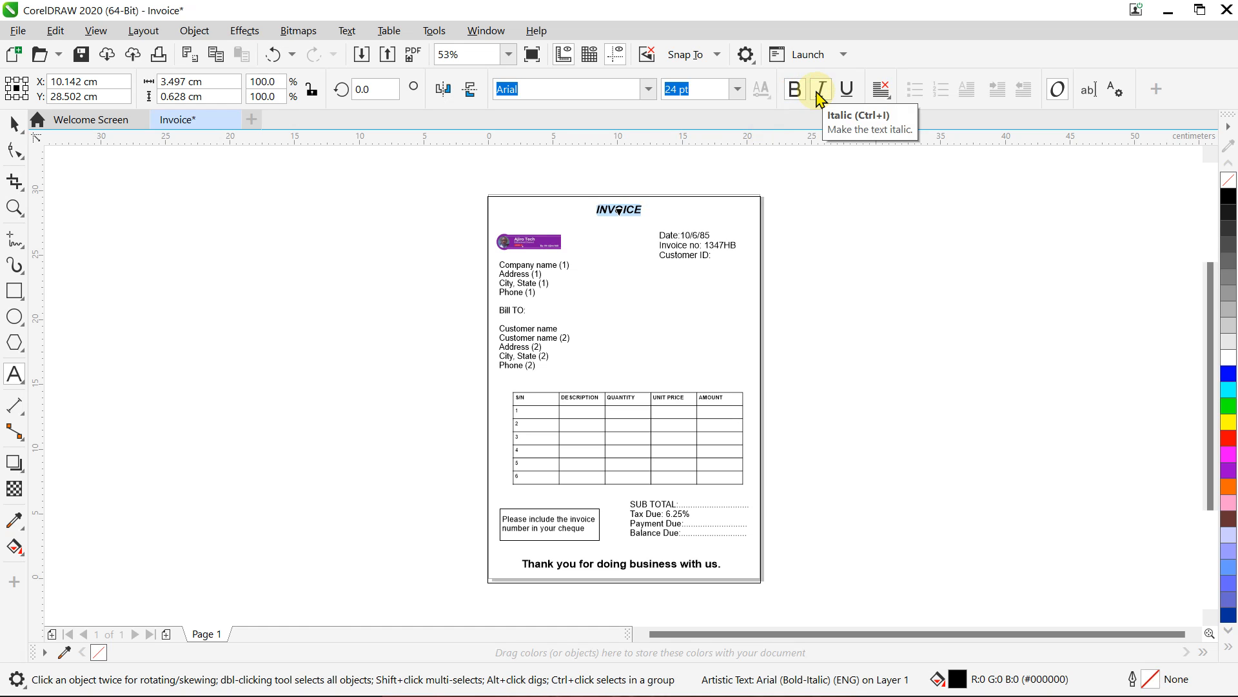
{"action": "mouse_move", "coordinate": [884, 692]}
{"action": "left_click", "coordinate": [807, 683]}
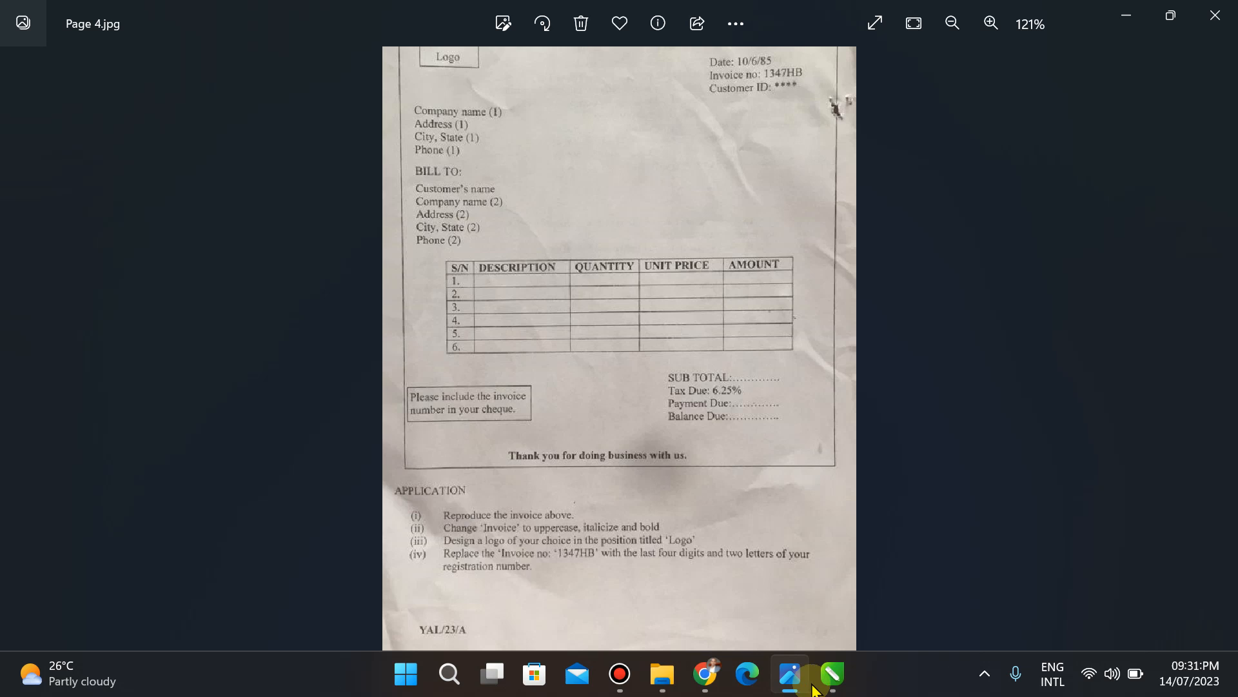
Step: Compare the invoice with the exam sheet and advance Photos to Page 5.jpg
{"action": "left_click", "coordinate": [834, 681]}
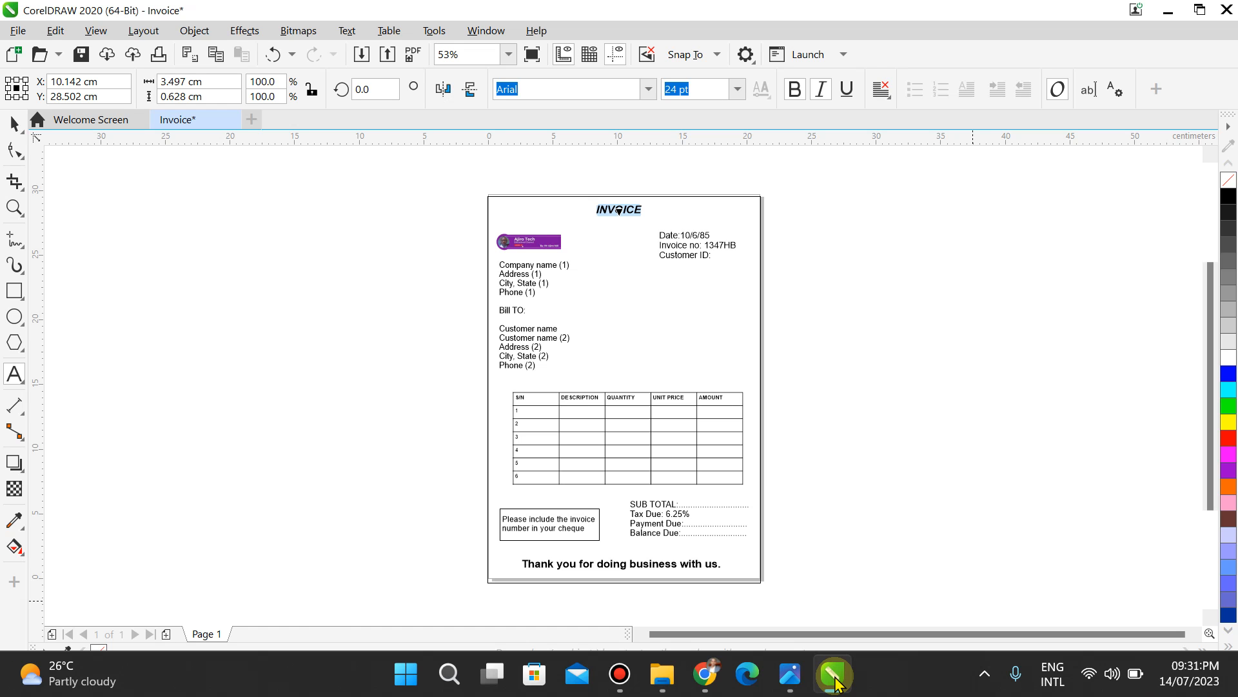
{"action": "left_click", "coordinate": [789, 677]}
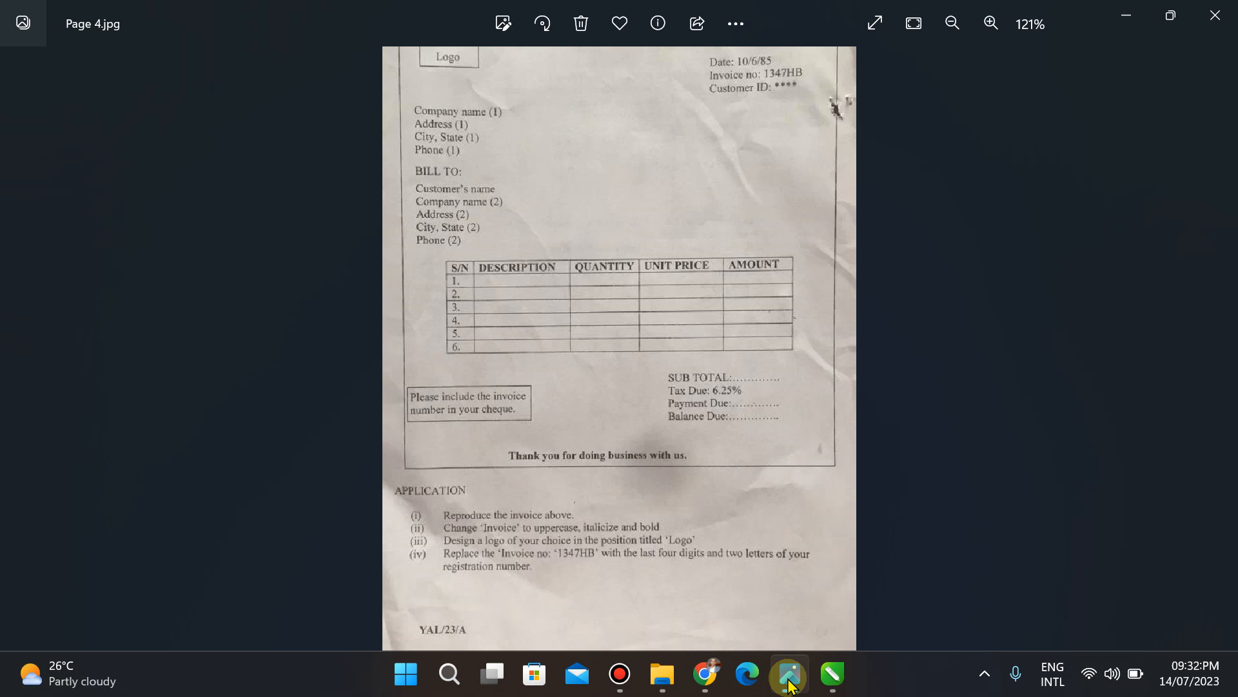
{"action": "left_click", "coordinate": [832, 674]}
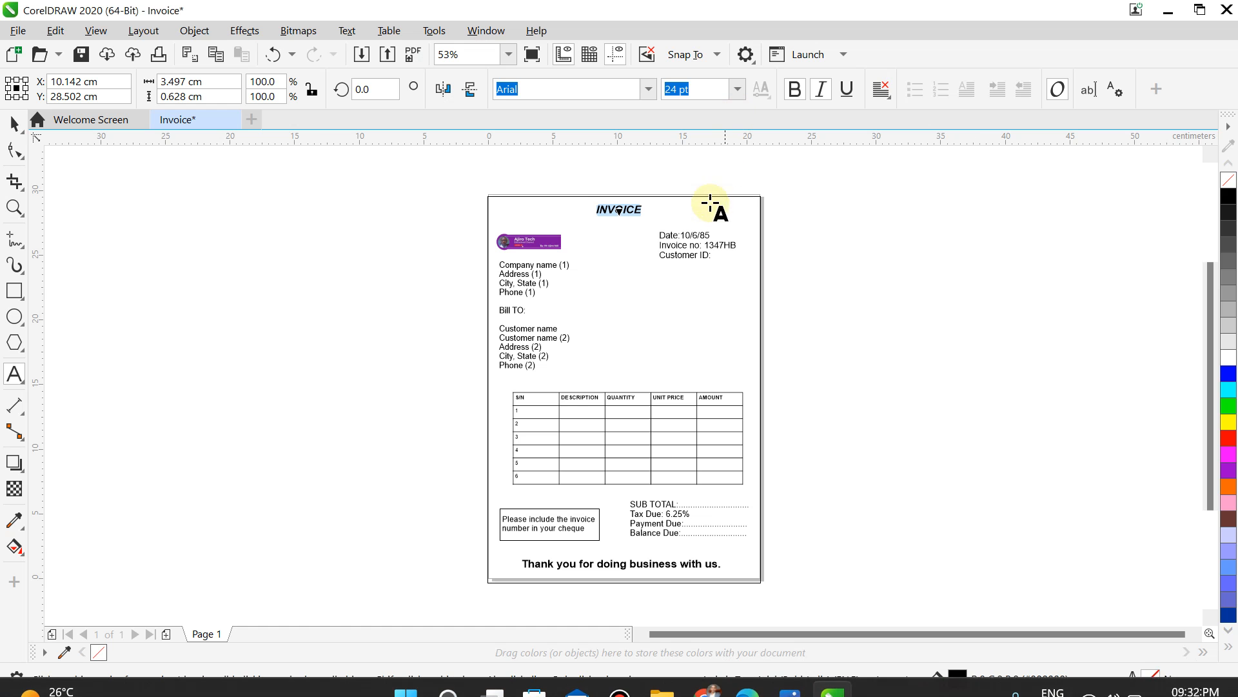
{"action": "left_click", "coordinate": [709, 247]}
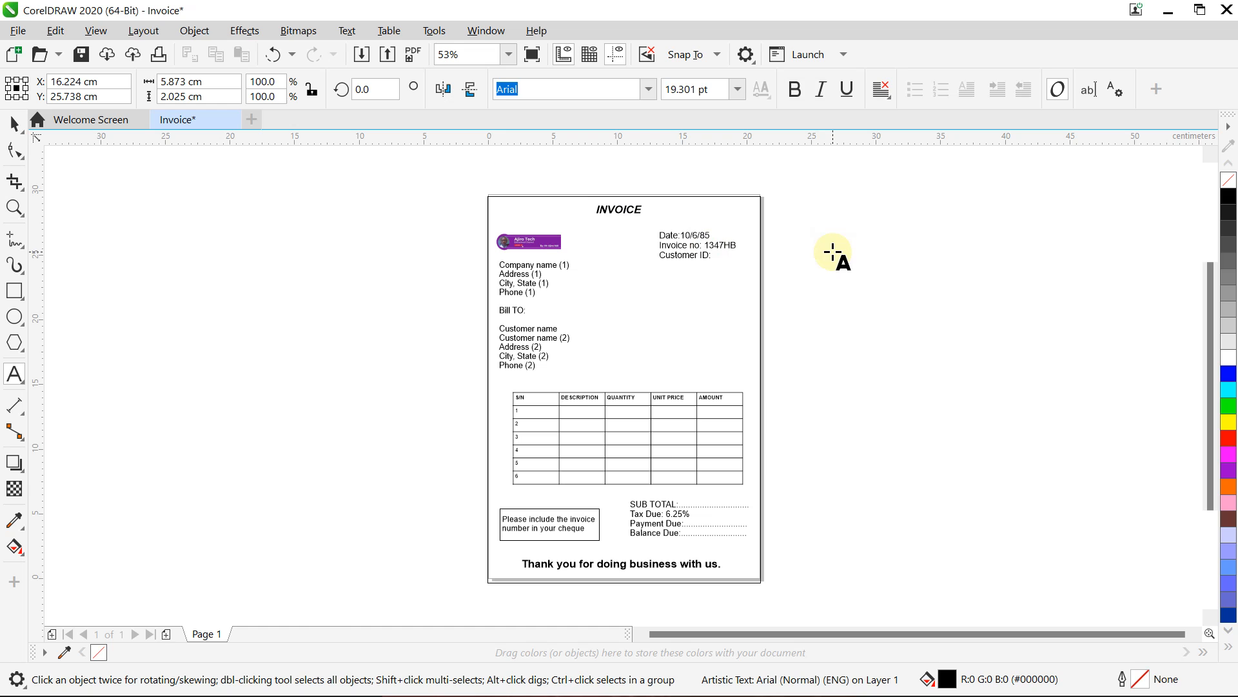
{"action": "left_click", "coordinate": [788, 677]}
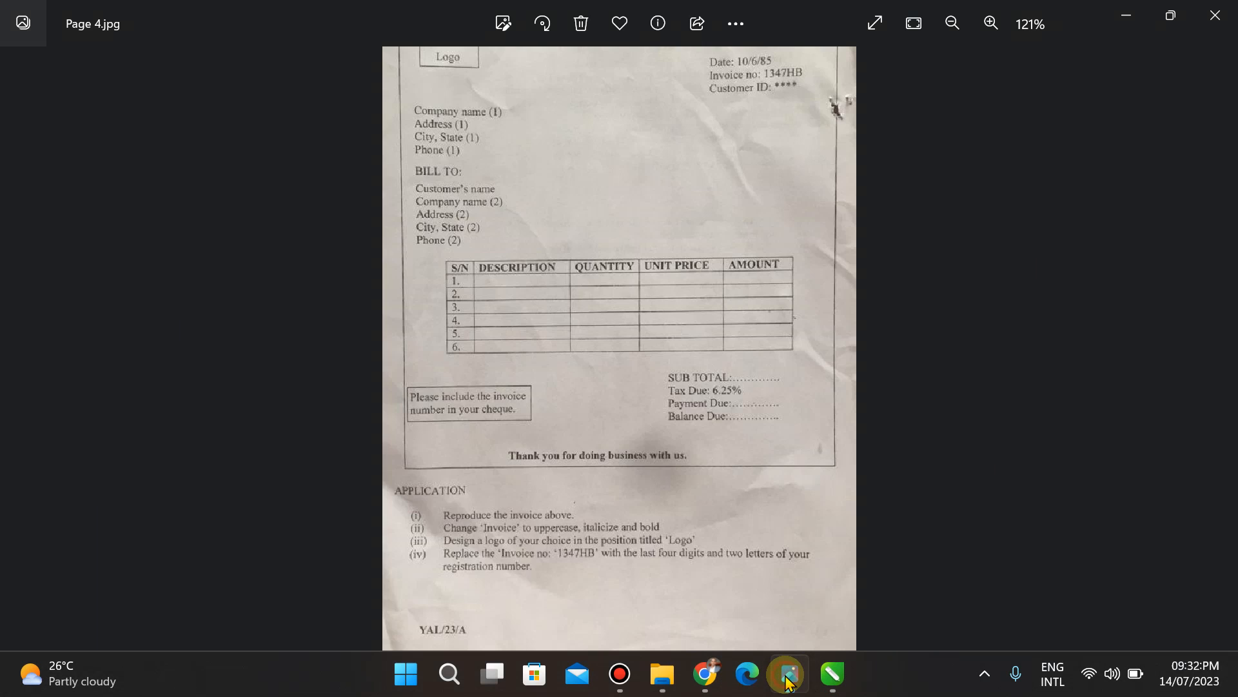
{"action": "key", "text": "Right"}
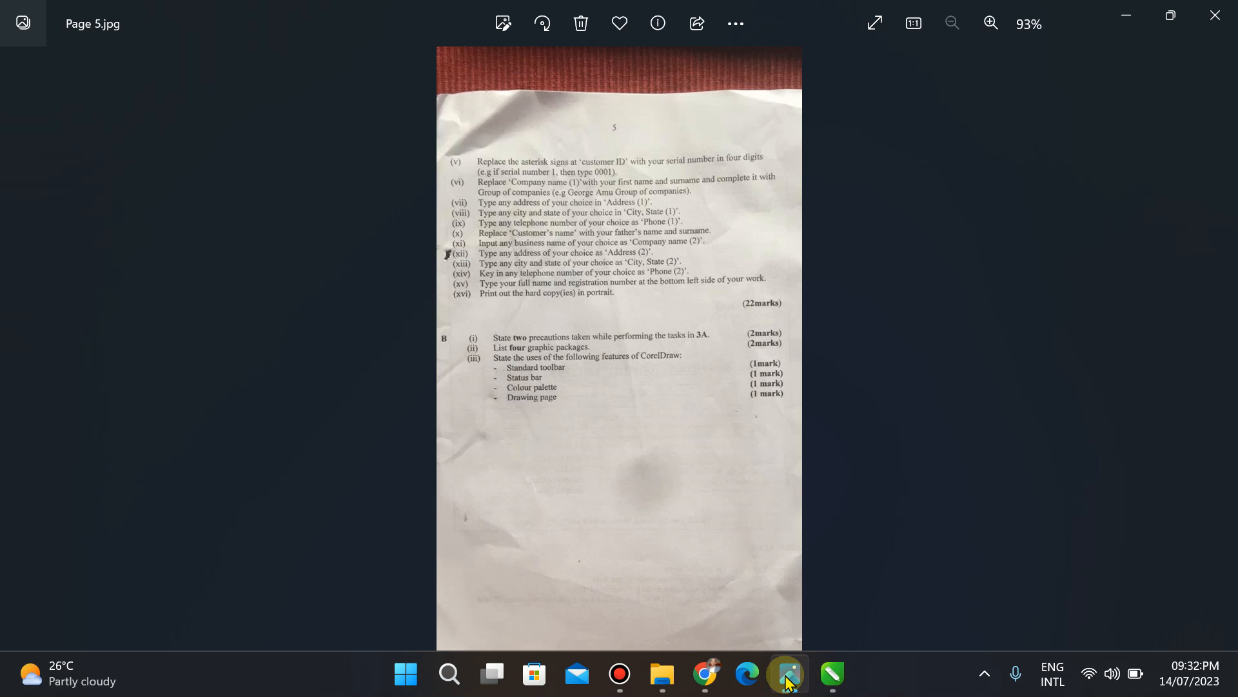
Step: Type 0001 after 'Customer ID:' and recheck the Page 5.jpg instructions
{"action": "left_click", "coordinate": [832, 674]}
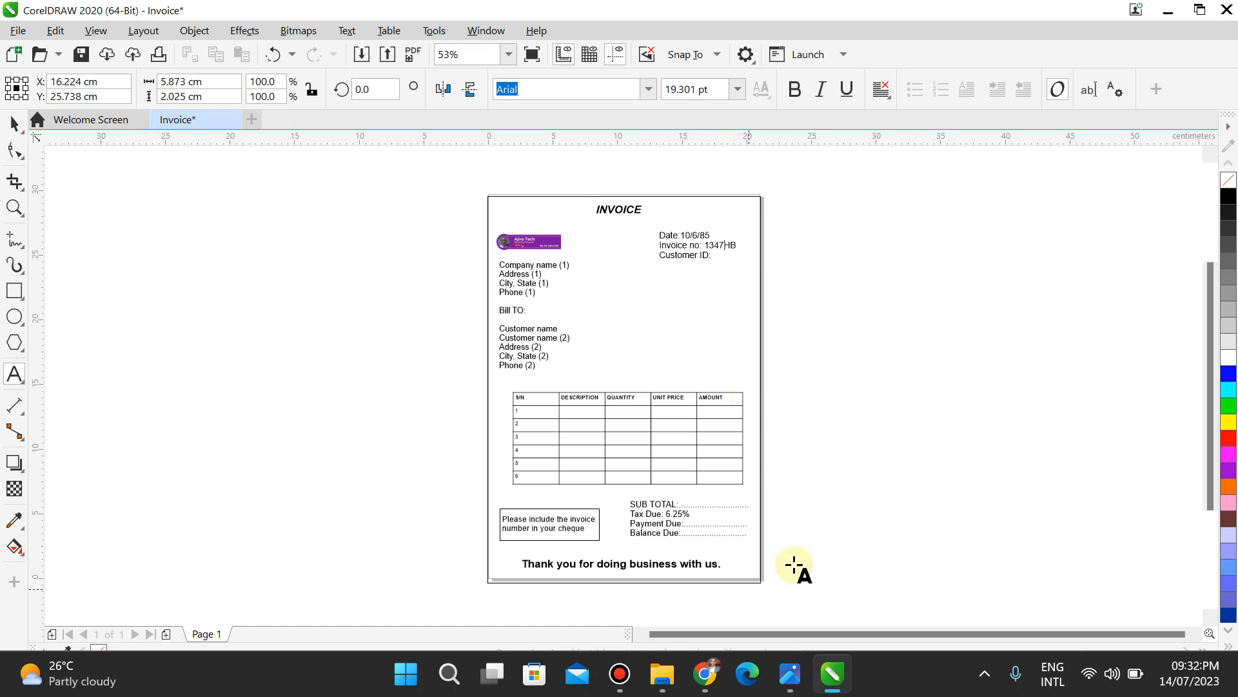
{"action": "left_click", "coordinate": [712, 254]}
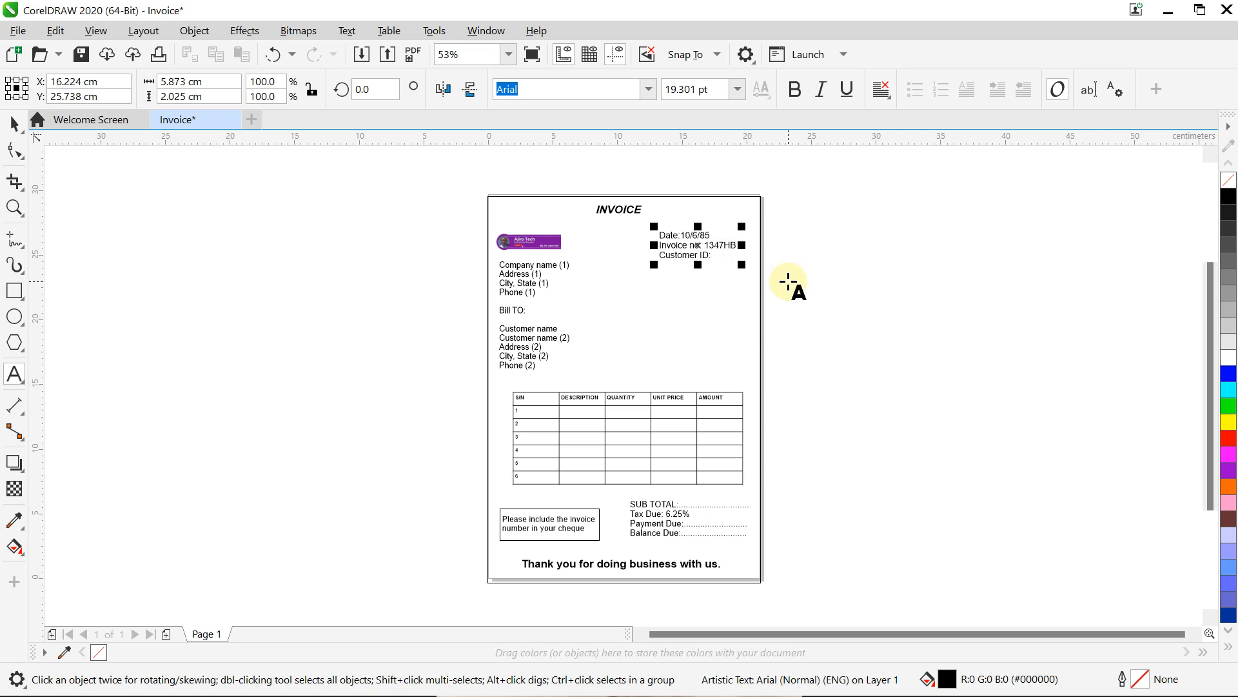
{"action": "type", "text": "0001"}
{"action": "left_click", "coordinate": [15, 122]}
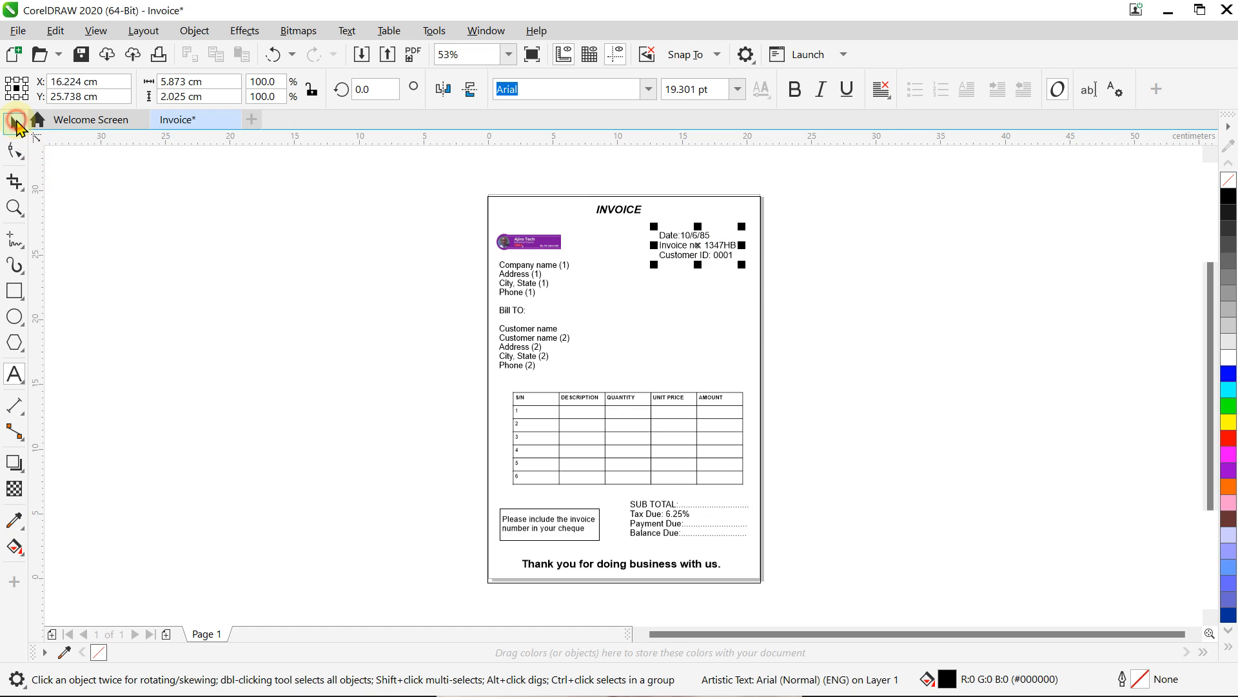
{"action": "left_click", "coordinate": [787, 685]}
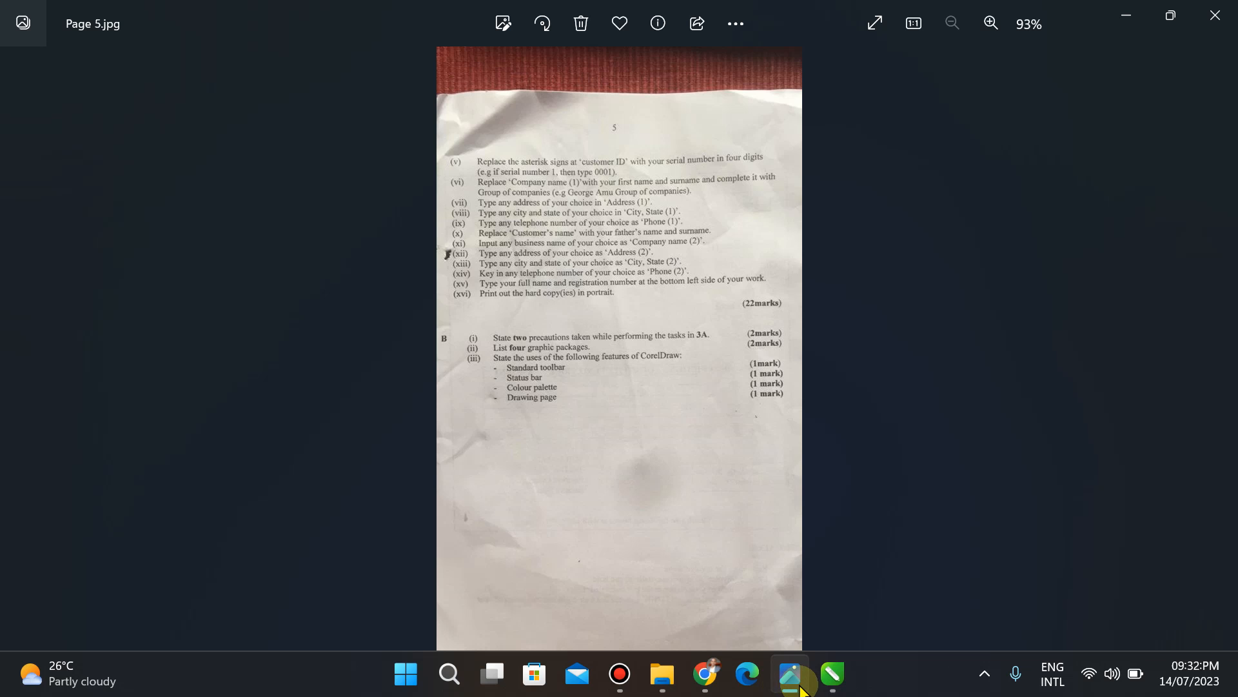
{"action": "left_click", "coordinate": [832, 674]}
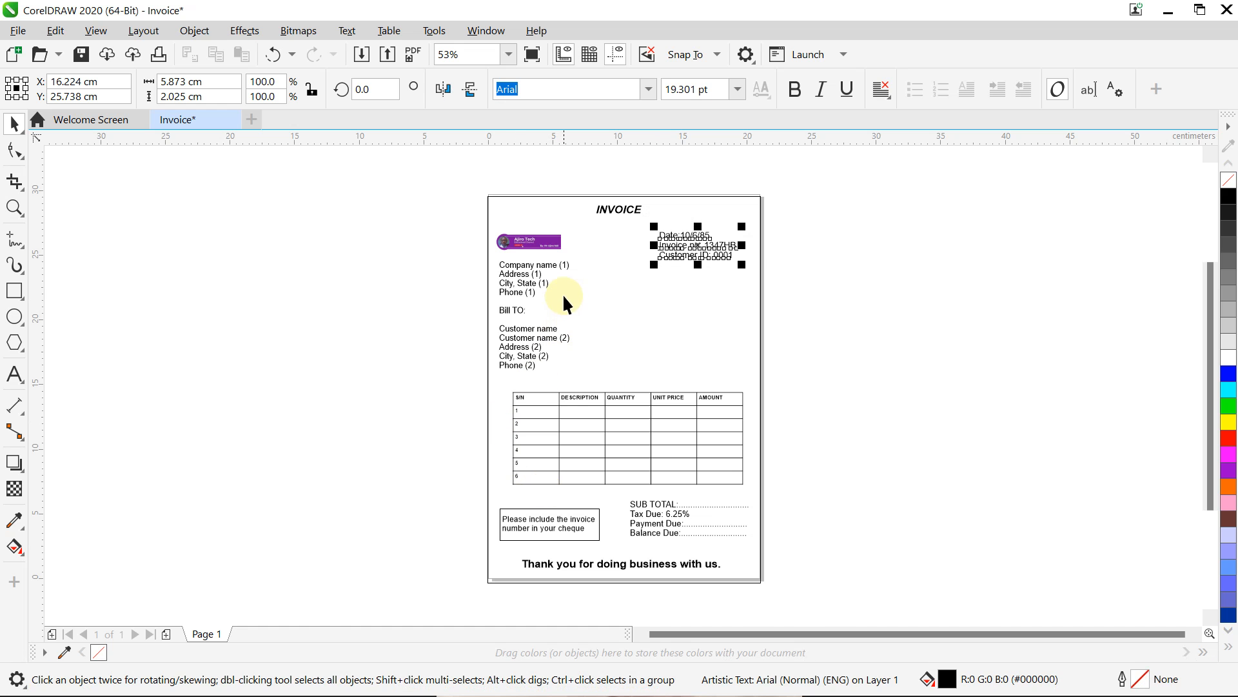
Step: Replace '(1)' after Company name with the owner's full name and 'Group of Companies', zooming to 100%
{"action": "left_click", "coordinate": [567, 266]}
{"action": "left_click", "coordinate": [567, 265]}
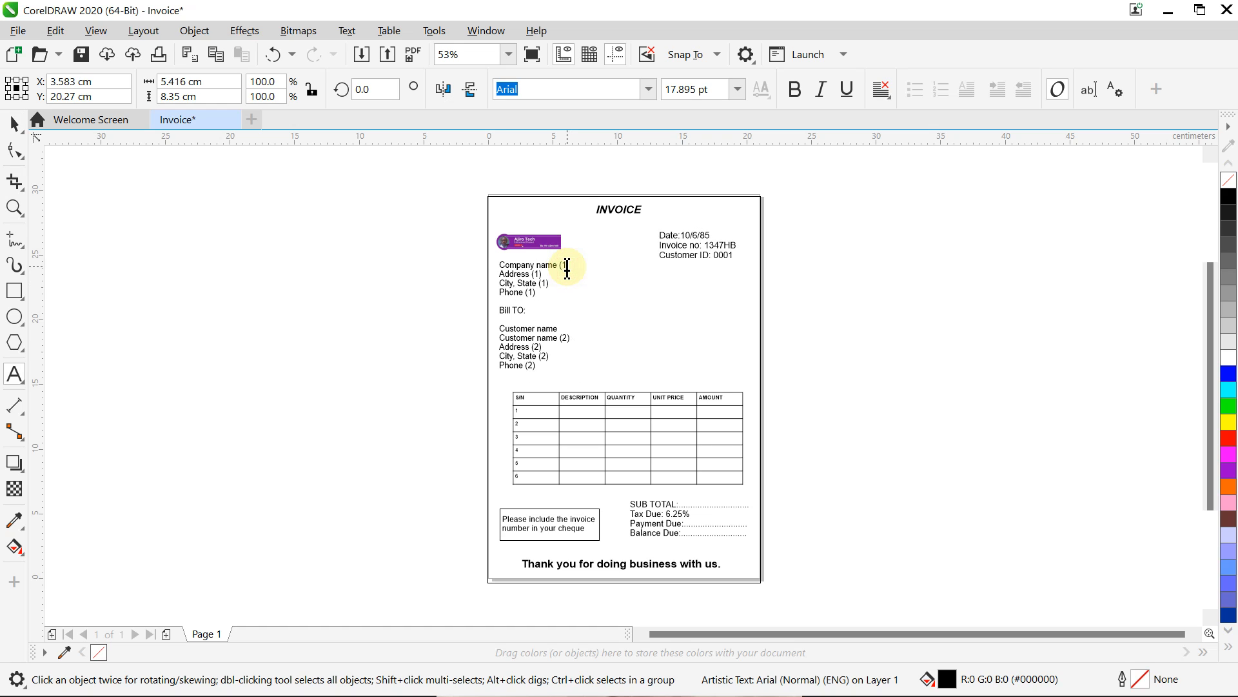
{"action": "key", "text": "BackSpace"}
{"action": "key", "text": "BackSpace"}
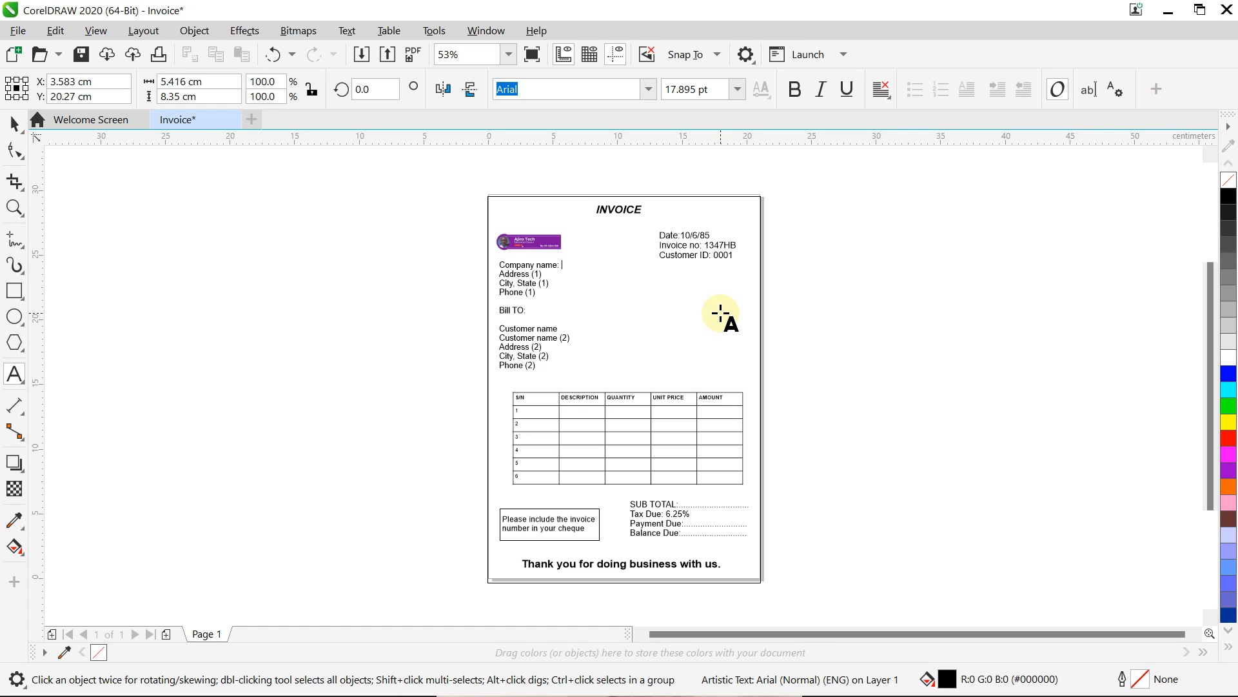
{"action": "type", "text": "A"}
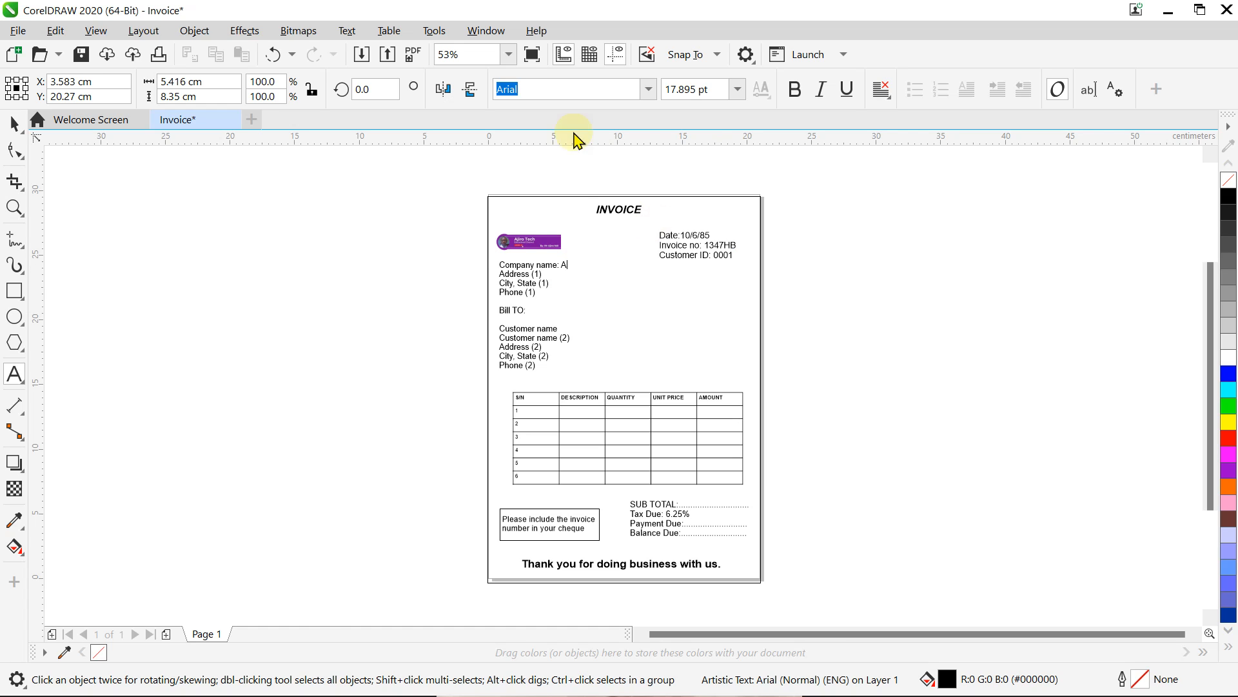
{"action": "left_click", "coordinate": [509, 54]}
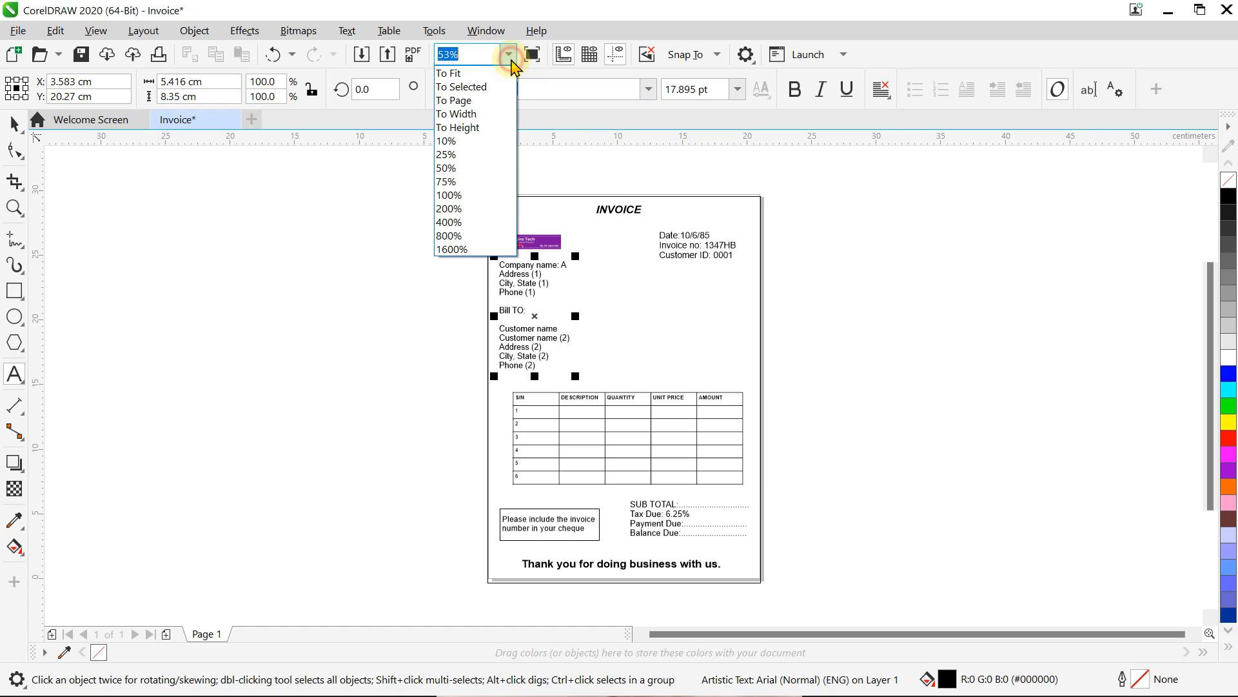
{"action": "left_click", "coordinate": [474, 195]}
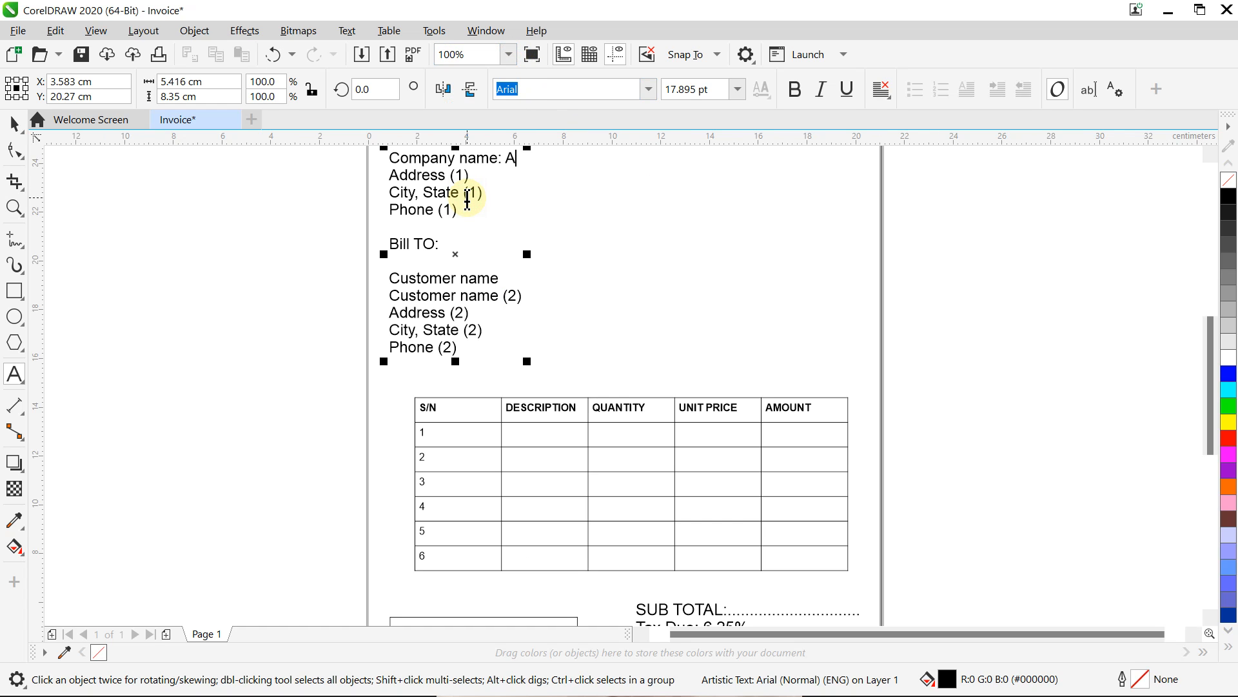
{"action": "left_click_drag", "start_coordinate": [1210, 387], "coordinate": [1215, 348]}
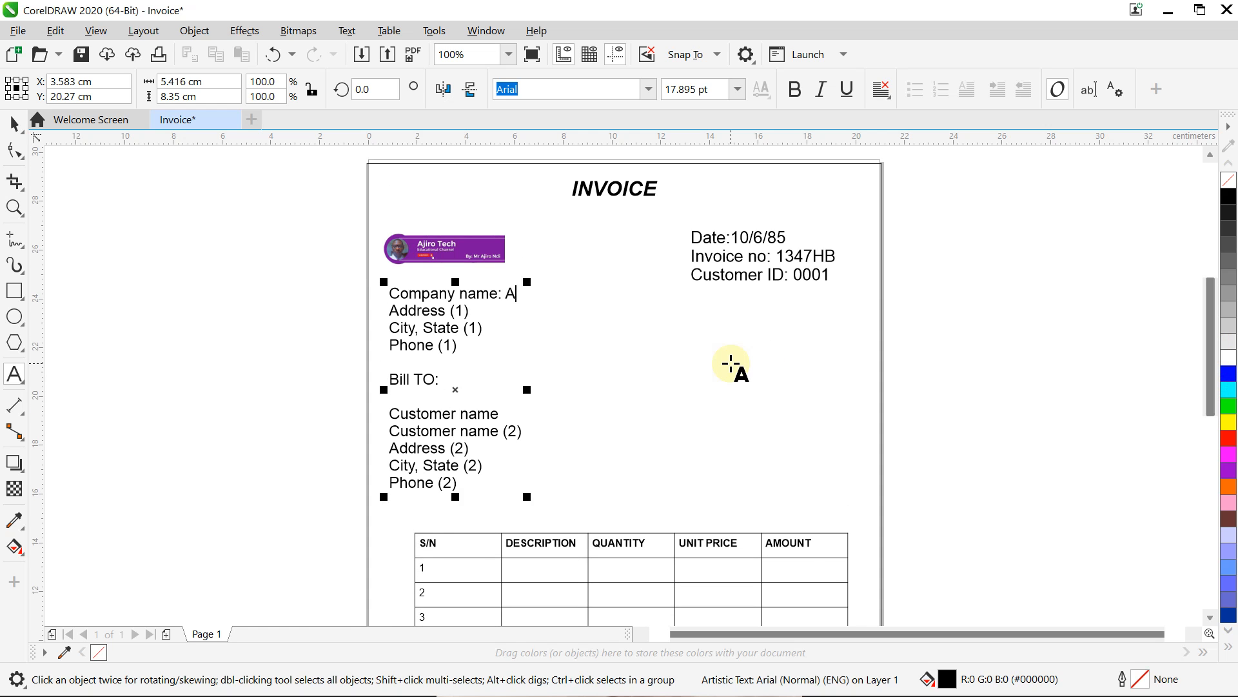
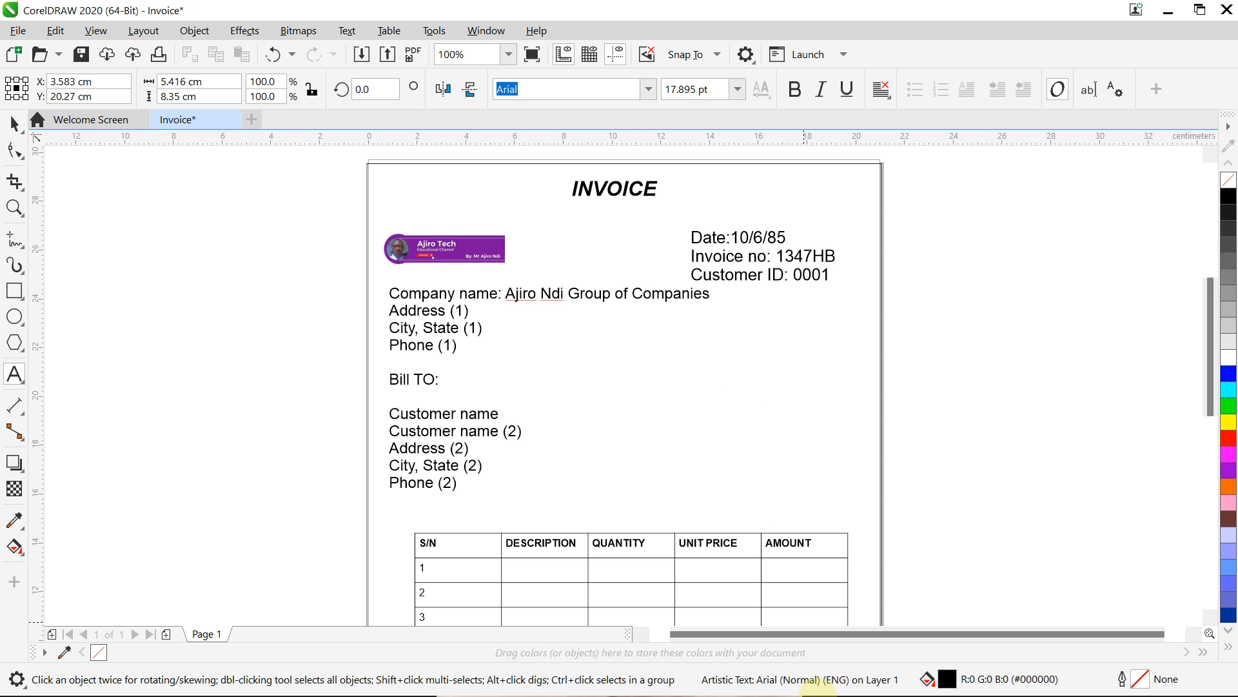
Step: After checking the exam sheet, change 'Companies' to lowercase 'companies'
{"action": "left_click", "coordinate": [806, 682]}
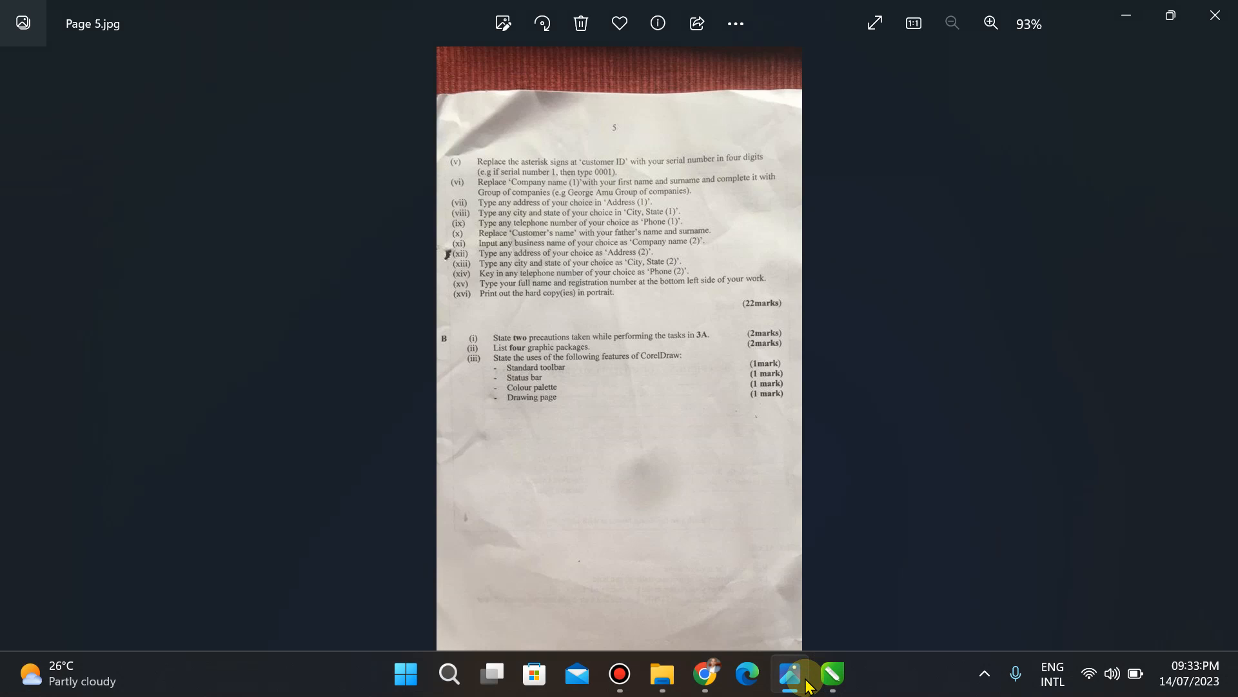
{"action": "left_click", "coordinate": [832, 675]}
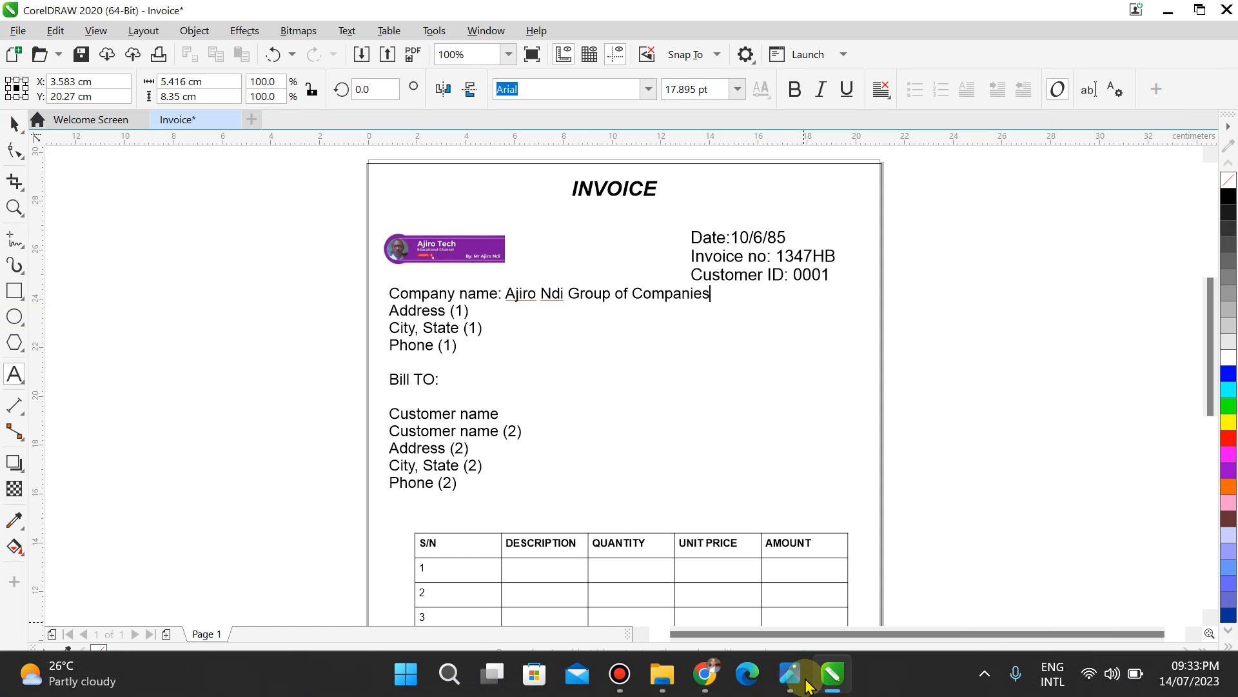
{"action": "left_click", "coordinate": [642, 293]}
{"action": "key", "text": "BackSpace"}
{"action": "type", "text": "c"}
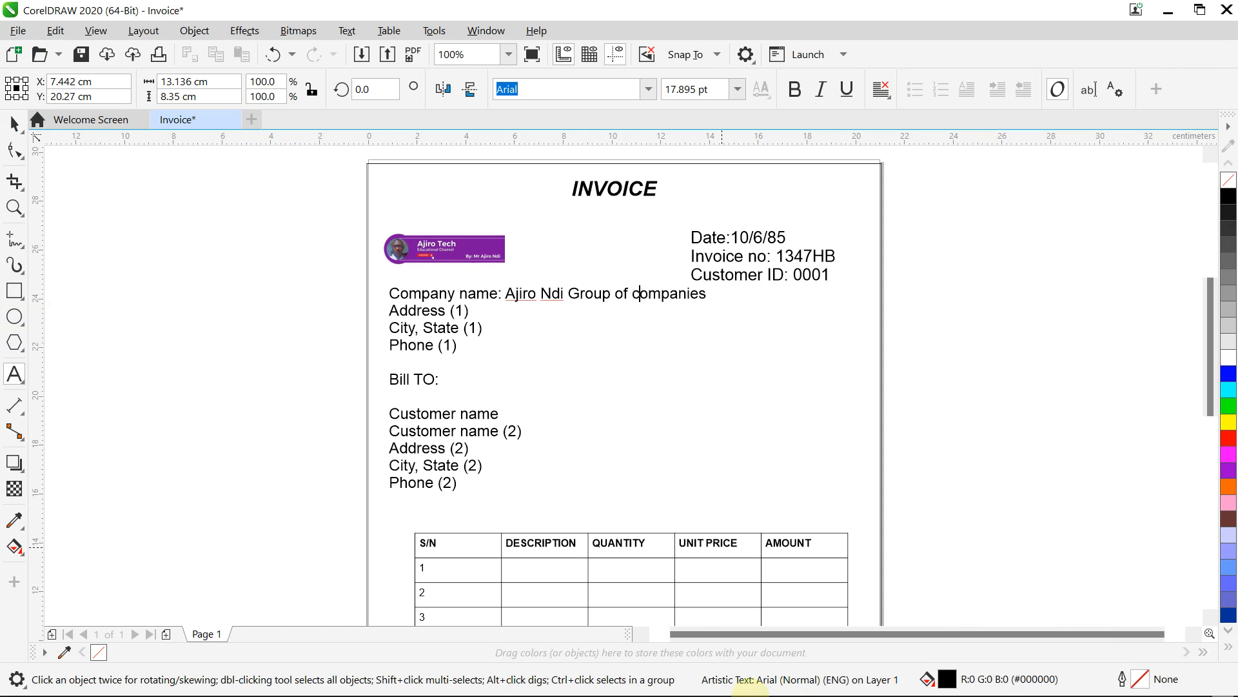
{"action": "left_click", "coordinate": [790, 675]}
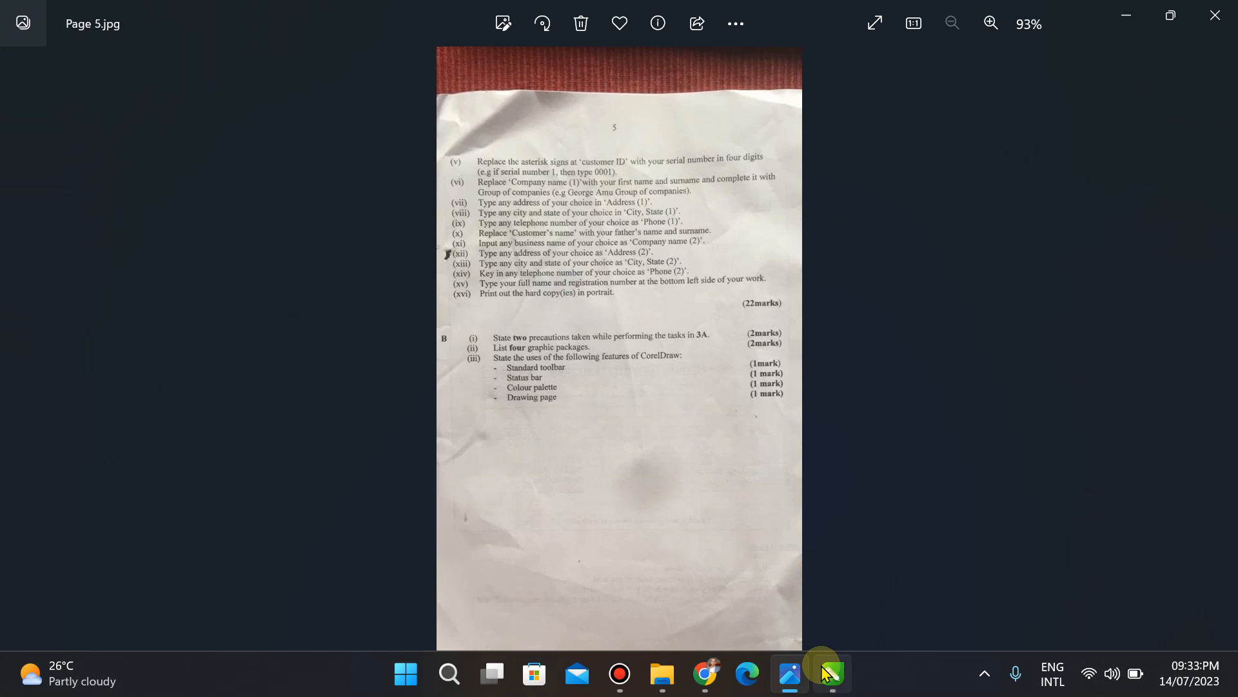
{"action": "left_click", "coordinate": [830, 675]}
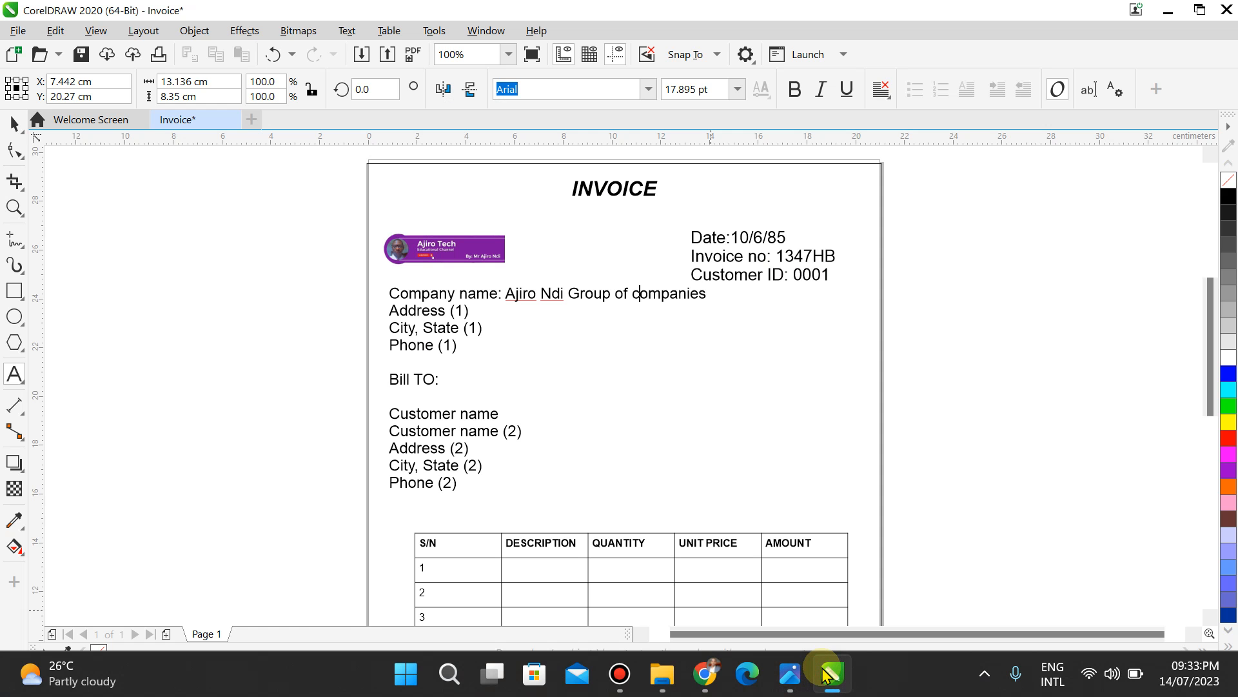
Step: Replace the Address (1) placeholder with the seller's street address
{"action": "left_click", "coordinate": [466, 311]}
{"action": "key", "text": "BackSpace"}
{"action": "key", "text": "BackSpace"}
{"action": "key", "text": "BackSpace"}
{"action": "key", "text": "BackSpace"}
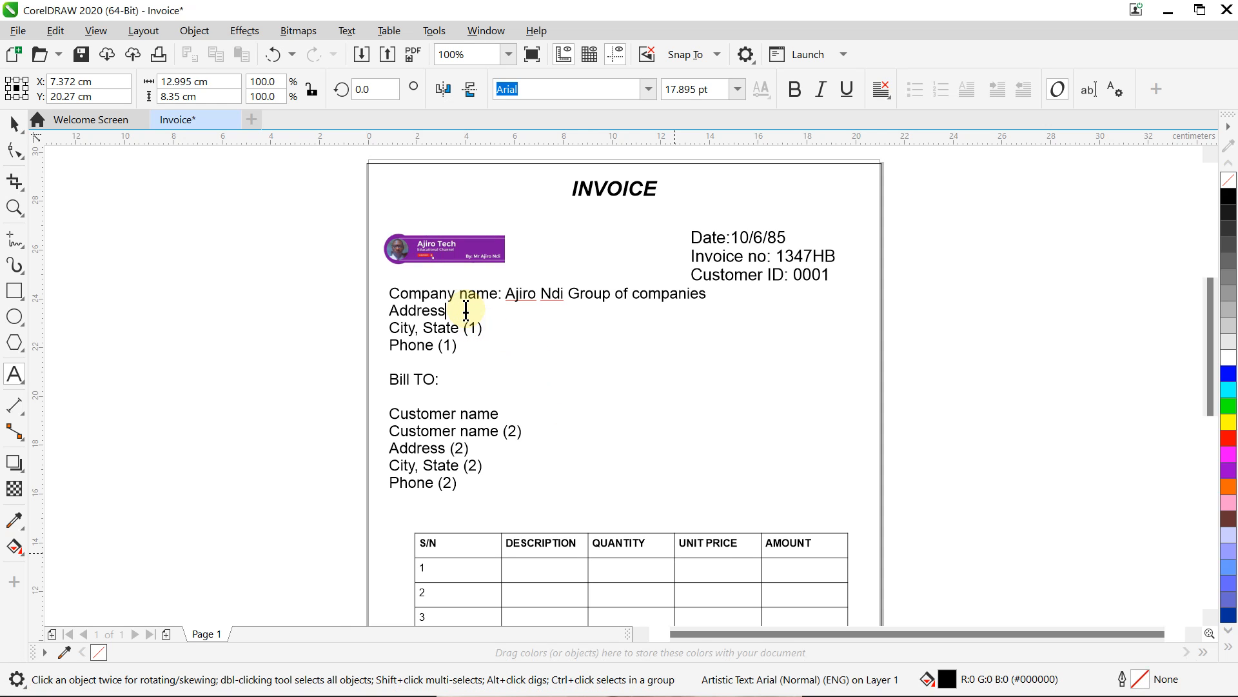
{"action": "type", "text": ": "}
{"action": "type", "text": "Ab"}
{"action": "type", "text": "mi"}
{"action": "type", "text": "ralty"}
{"action": "type", "text": " way"}
{"action": "type", "text": ", Lekk"}
{"action": "type", "text": "i Phase "}
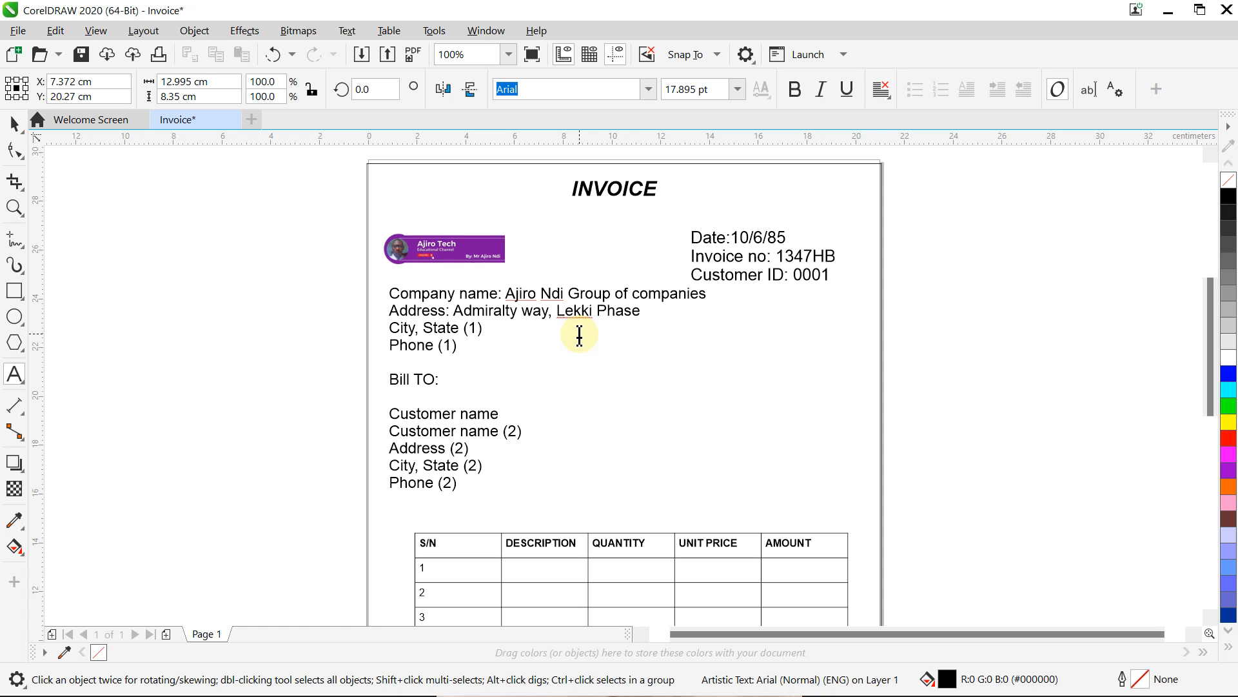
{"action": "type", "text": "1"}
{"action": "left_click", "coordinate": [792, 678]}
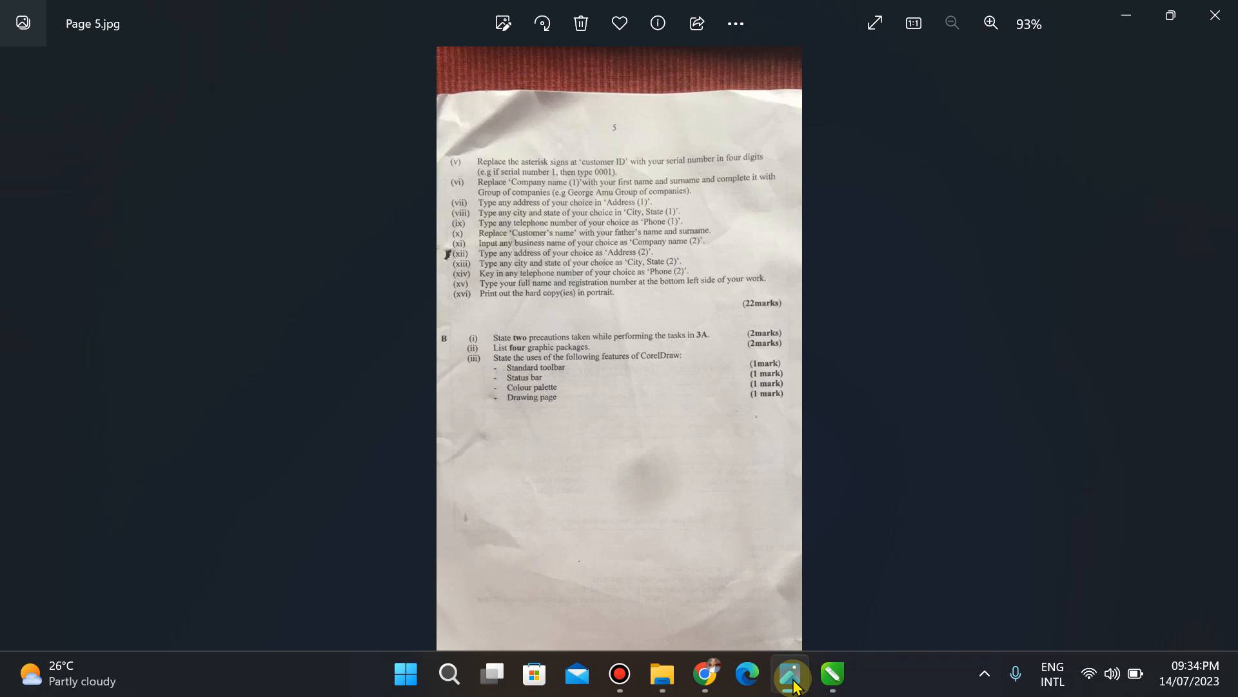
{"action": "left_click", "coordinate": [833, 674]}
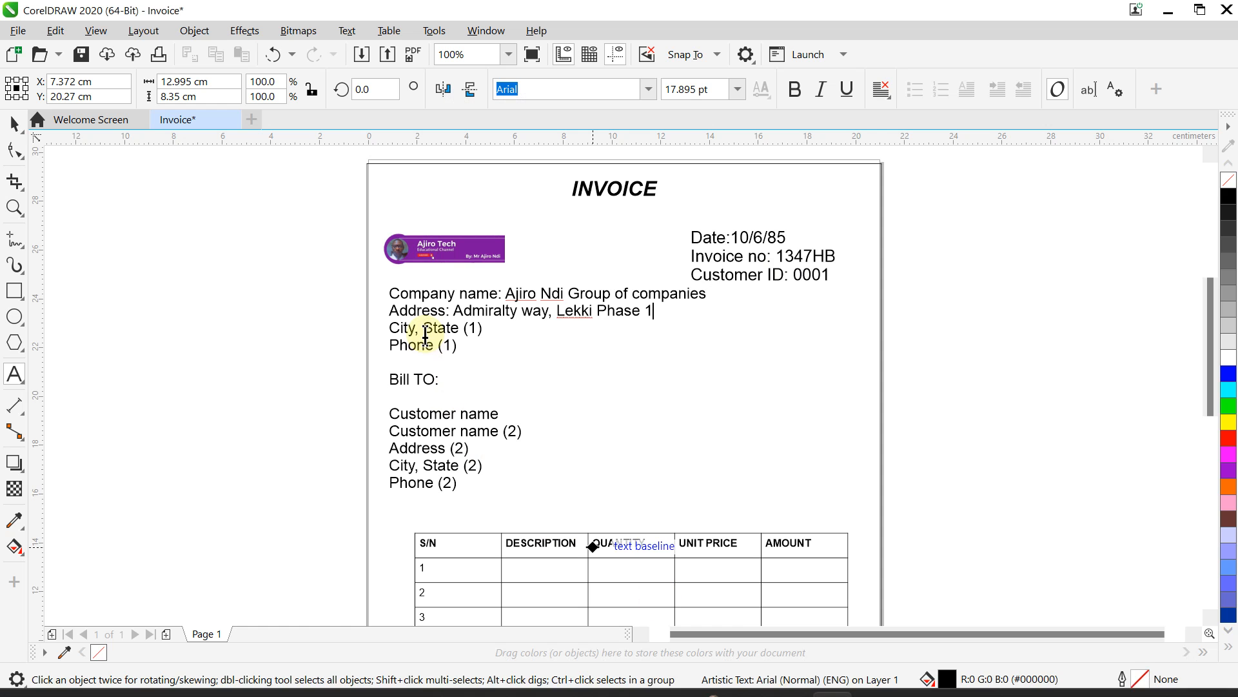
Step: Fill the City and State line with the seller's city and state, removing its placeholders
{"action": "left_click", "coordinate": [421, 329]}
{"action": "key", "text": "BackSpace"}
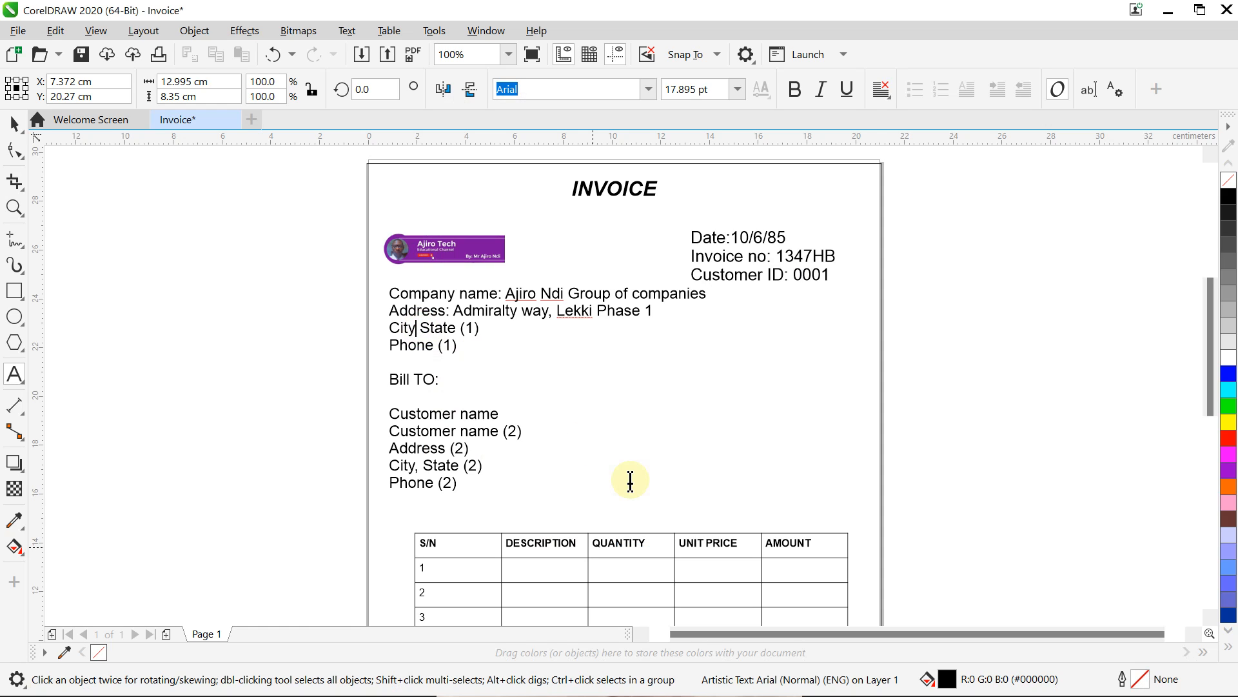
{"action": "type", "text": ": "}
{"action": "type", "text": "Lekki"}
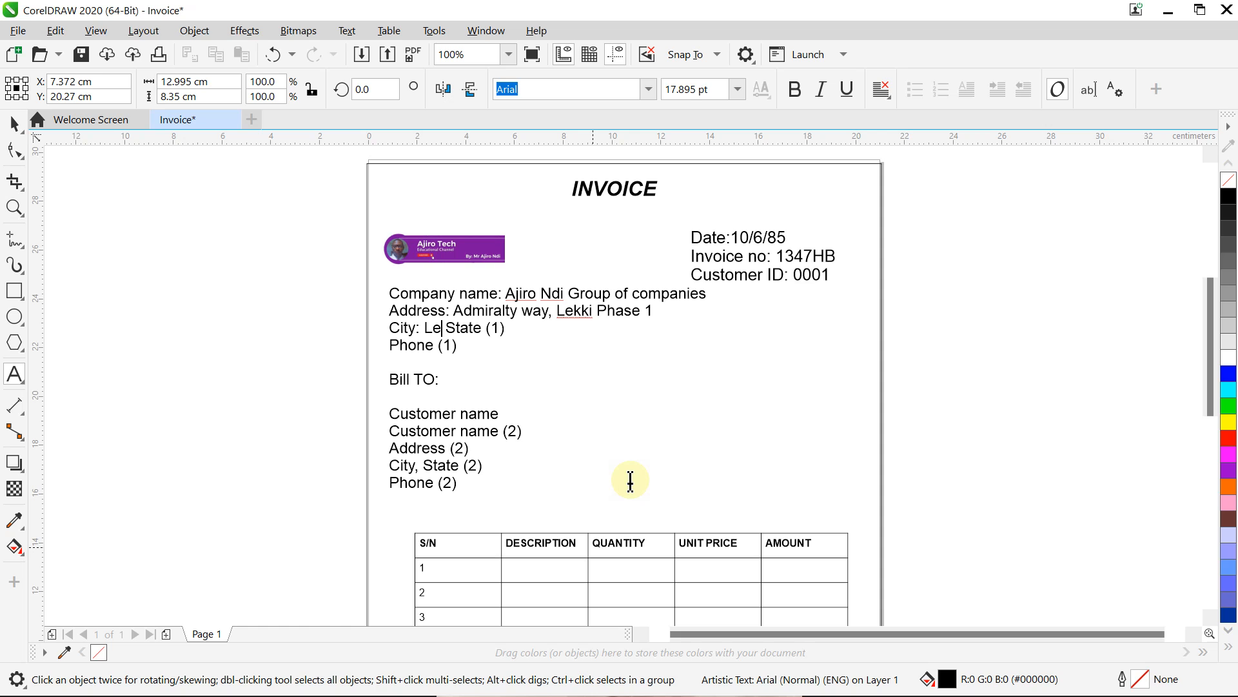
{"action": "type", "text": " PhasState"}
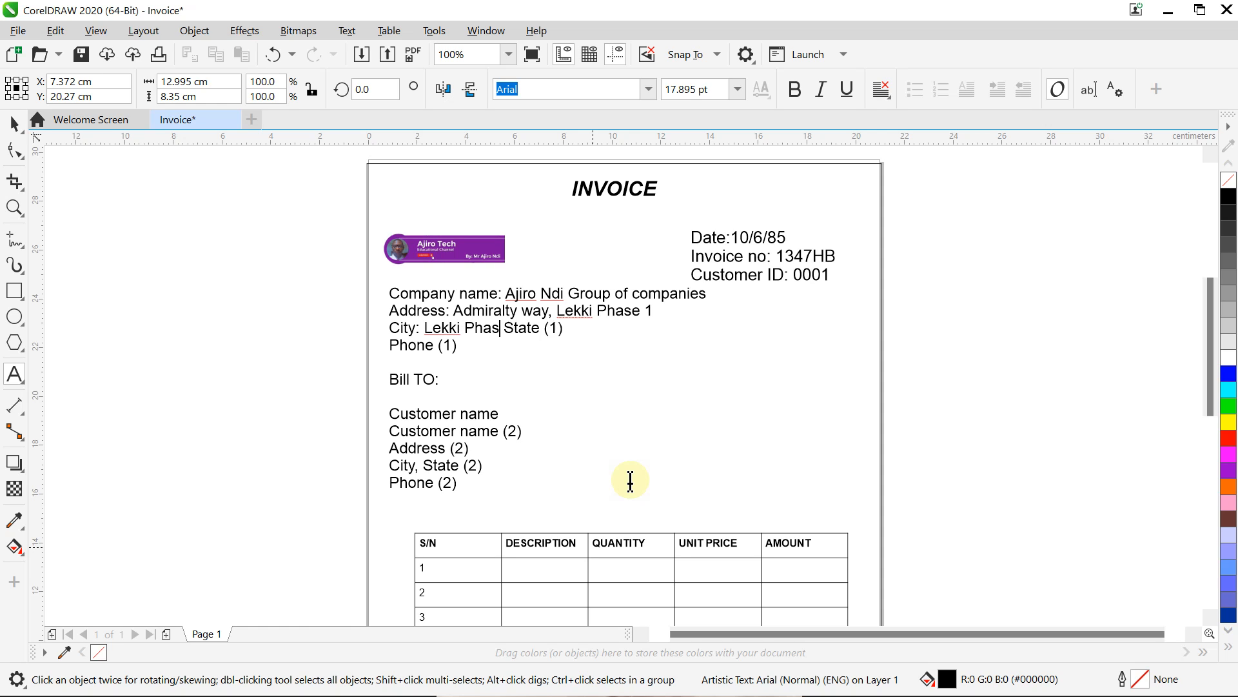
{"action": "key", "text": "BackSpace"}
{"action": "type", "text": "e 1;"}
{"action": "key", "text": "Right"}
{"action": "key", "text": "Right"}
{"action": "key", "text": "Right"}
{"action": "key", "text": "Right"}
{"action": "key", "text": "BackSpace"}
{"action": "key", "text": "BackSpace"}
{"action": "key", "text": "BackSpace"}
{"action": "key", "text": "BackSpace"}
{"action": "type", "text": ": :ago"}
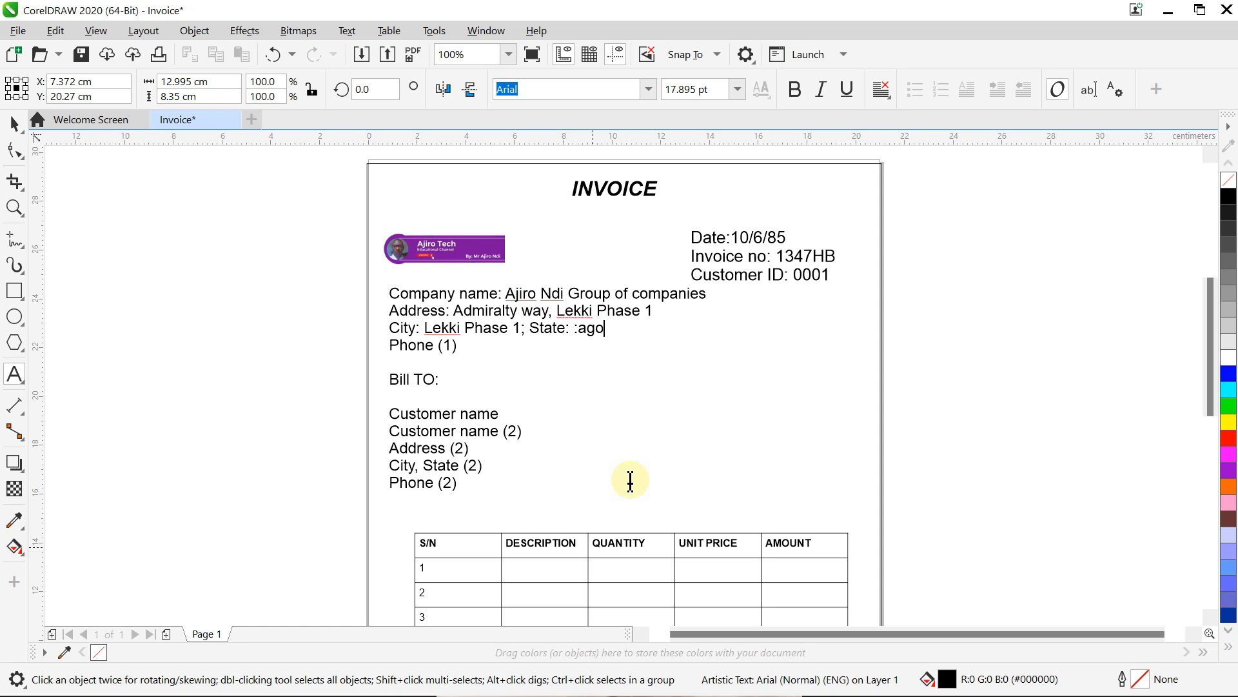
{"action": "key", "text": "BackSpace"}
{"action": "key", "text": "BackSpace"}
{"action": "key", "text": "BackSpace"}
{"action": "key", "text": "BackSpace"}
{"action": "type", "text": "Lagos"}
{"action": "key", "text": "Escape"}
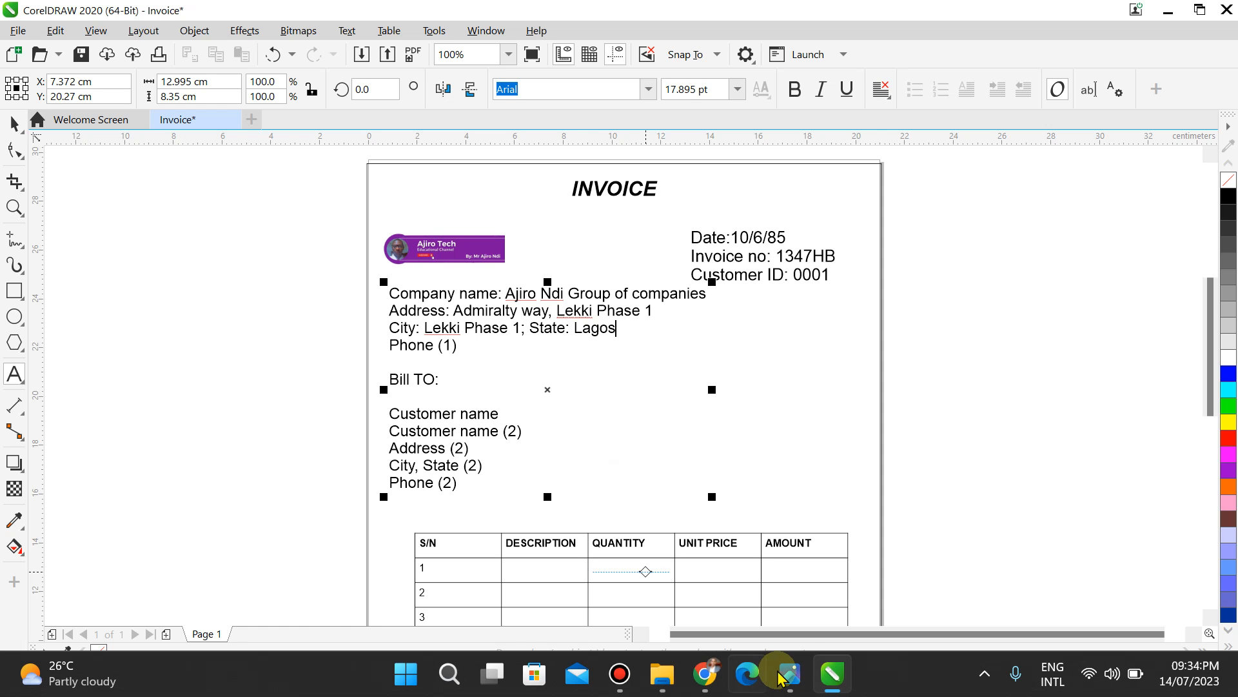
{"action": "left_click", "coordinate": [791, 674]}
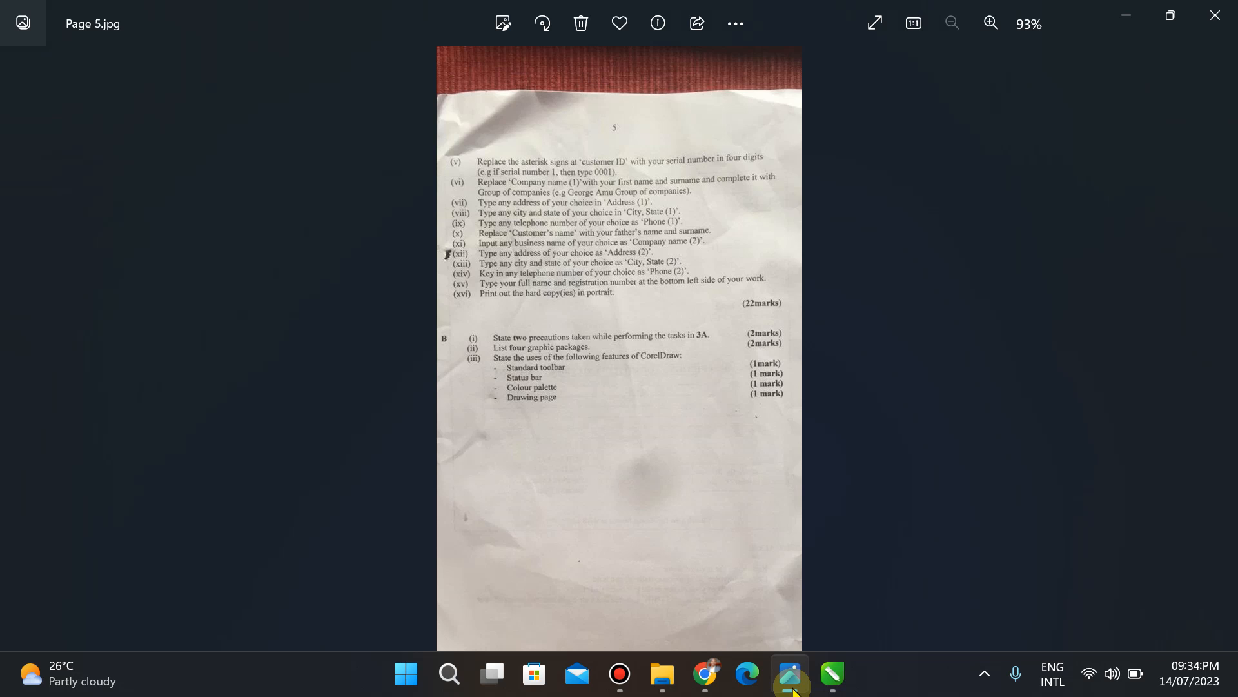
{"action": "left_click", "coordinate": [832, 674]}
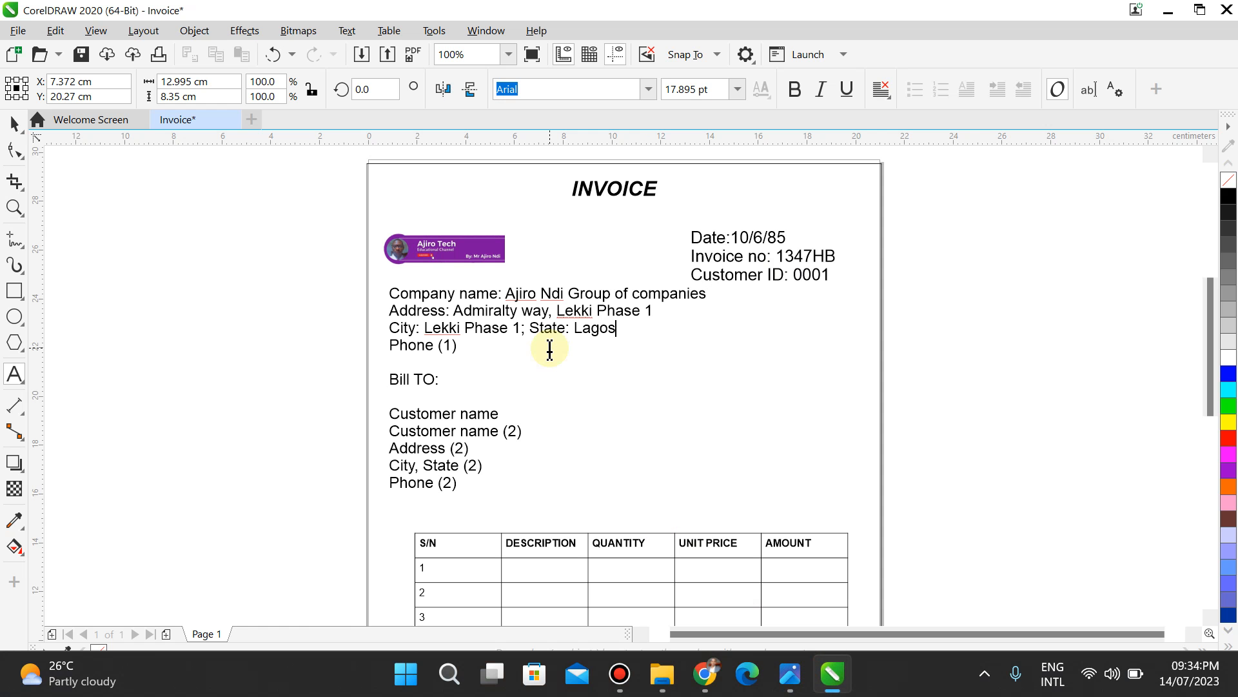
Step: Replace the Phone (1) placeholder with the seller's phone number
{"action": "left_click", "coordinate": [476, 341]}
{"action": "key", "text": "BackSpace"}
{"action": "key", "text": "BackSpace"}
{"action": "key", "text": "BackSpace"}
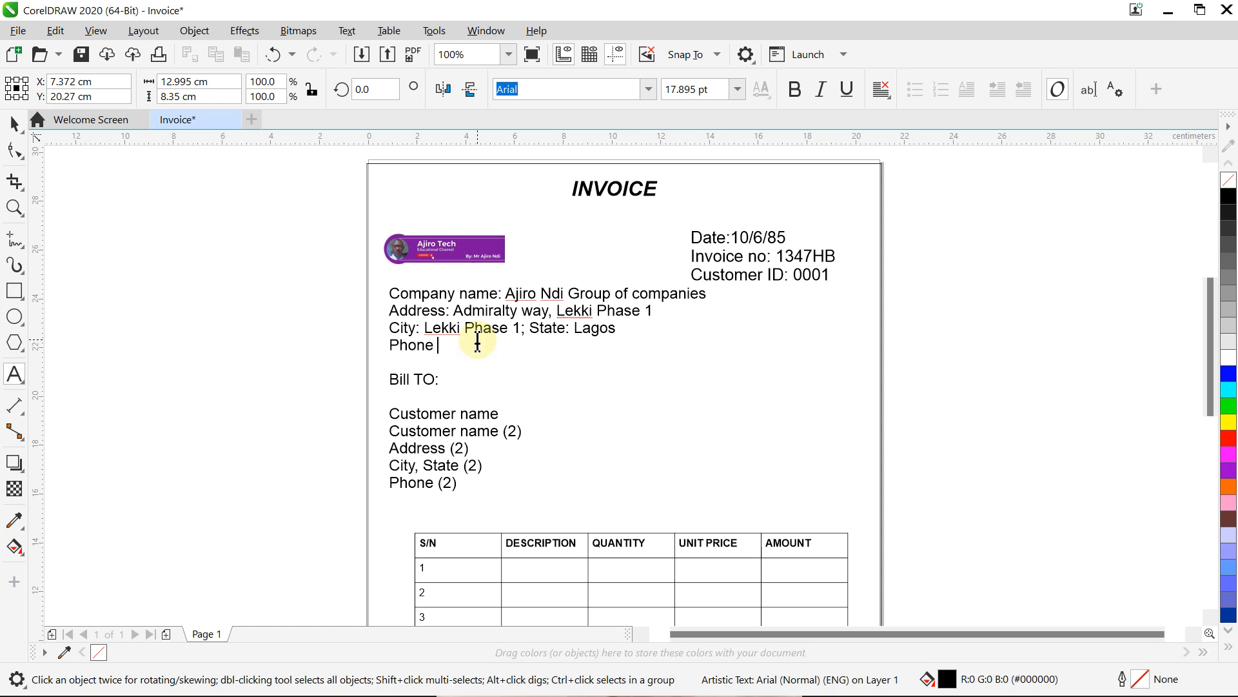
{"action": "left_click", "coordinate": [512, 431]}
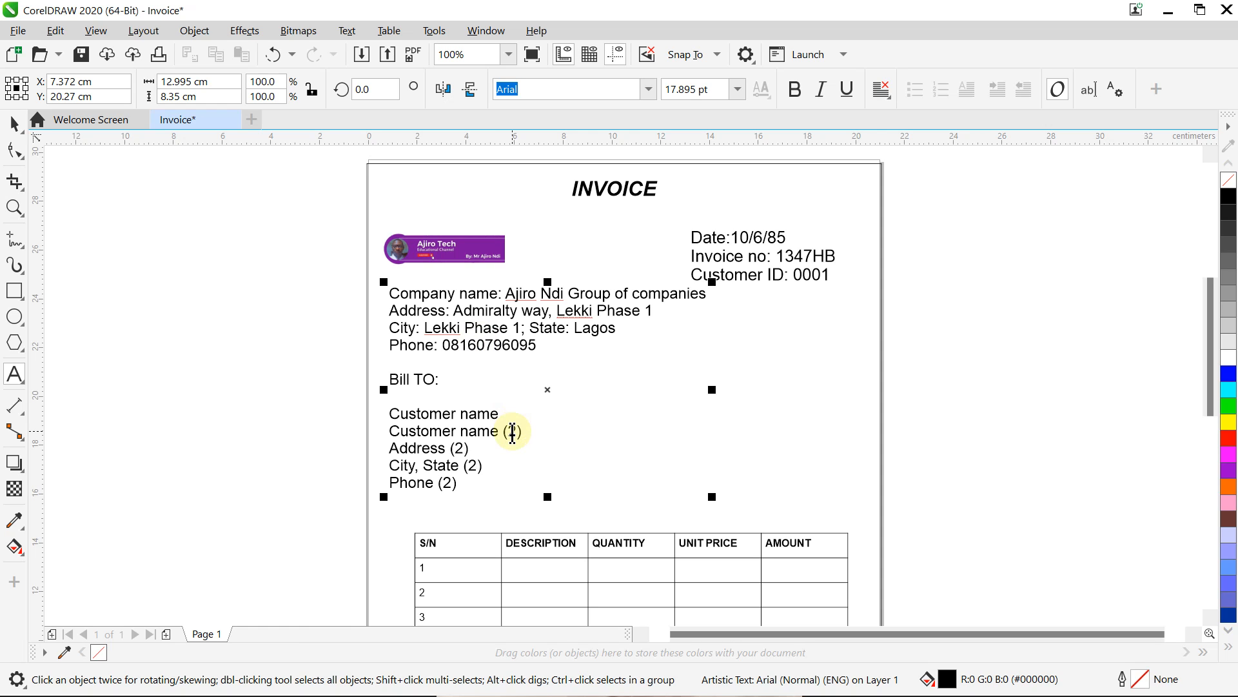
{"action": "mouse_move", "coordinate": [664, 696]}
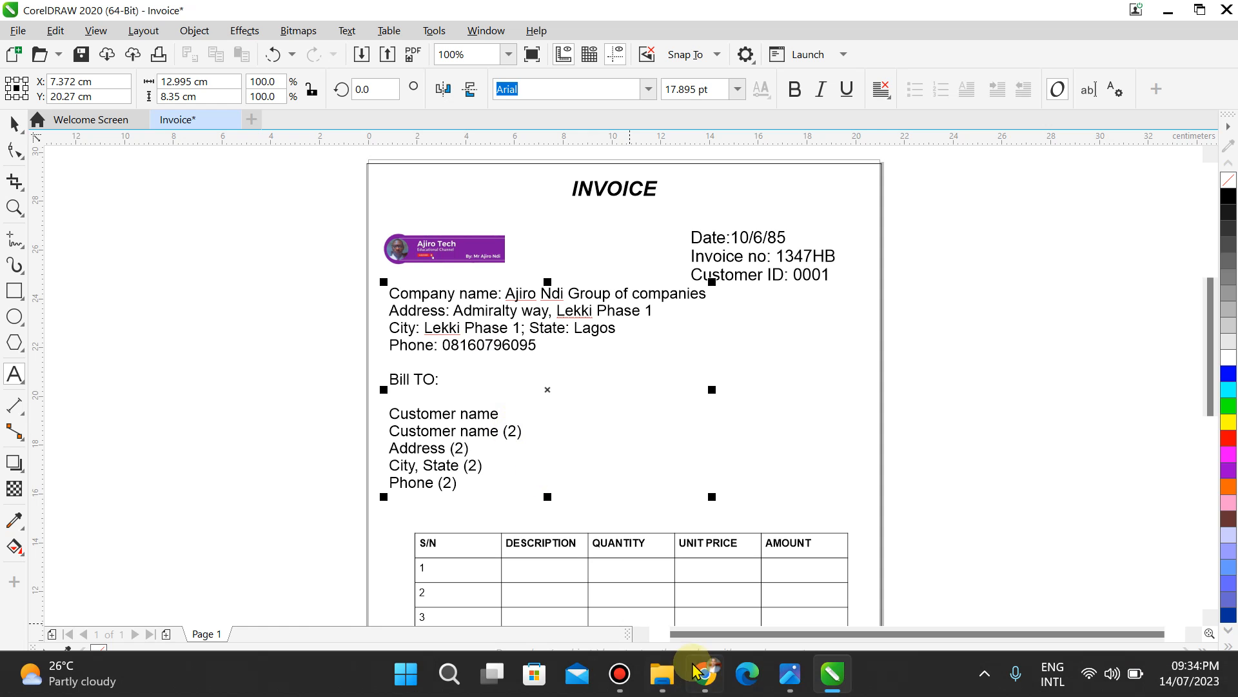
{"action": "left_click", "coordinate": [787, 687]}
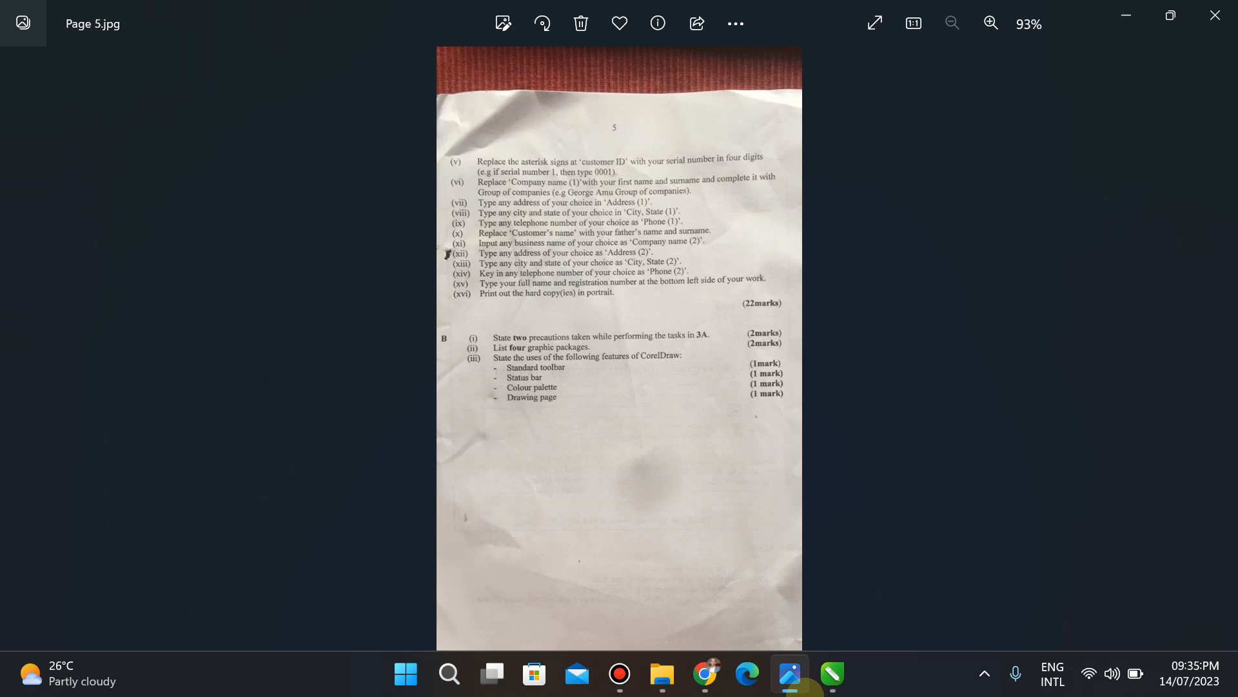
{"action": "left_click", "coordinate": [835, 690]}
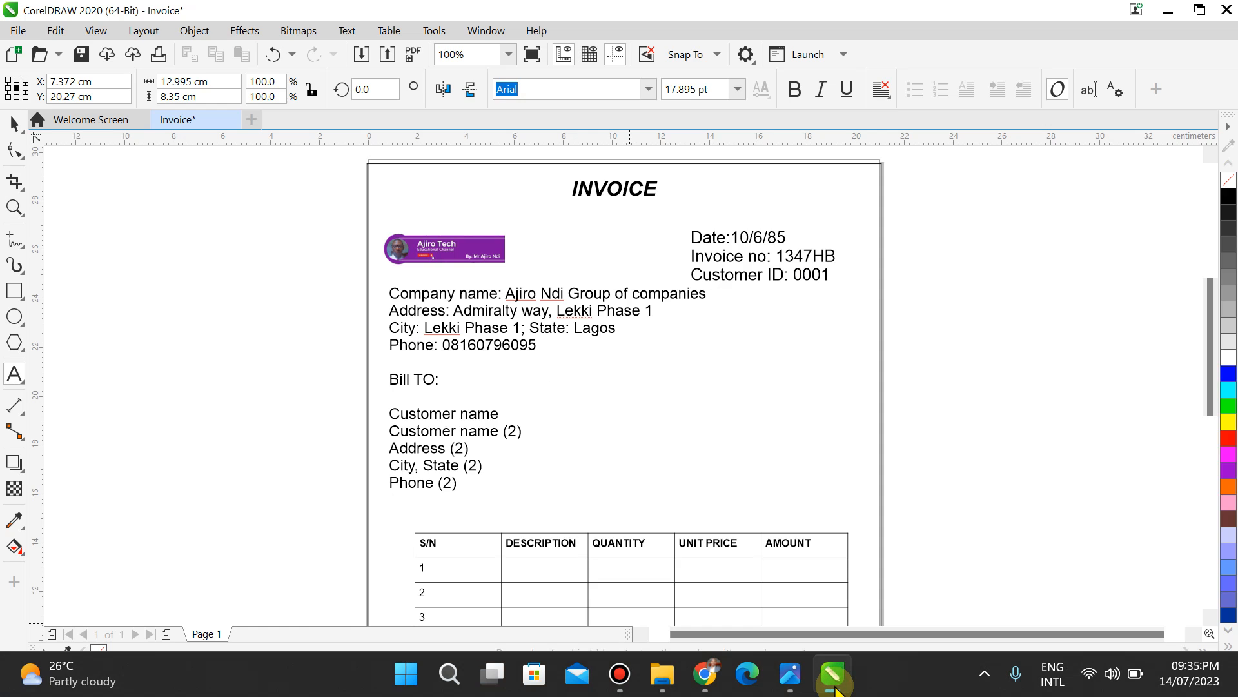
Step: Enter the customer's full name after Customer name in the Bill TO block, consulting exam pages 4 and 5
{"action": "left_click", "coordinate": [496, 413]}
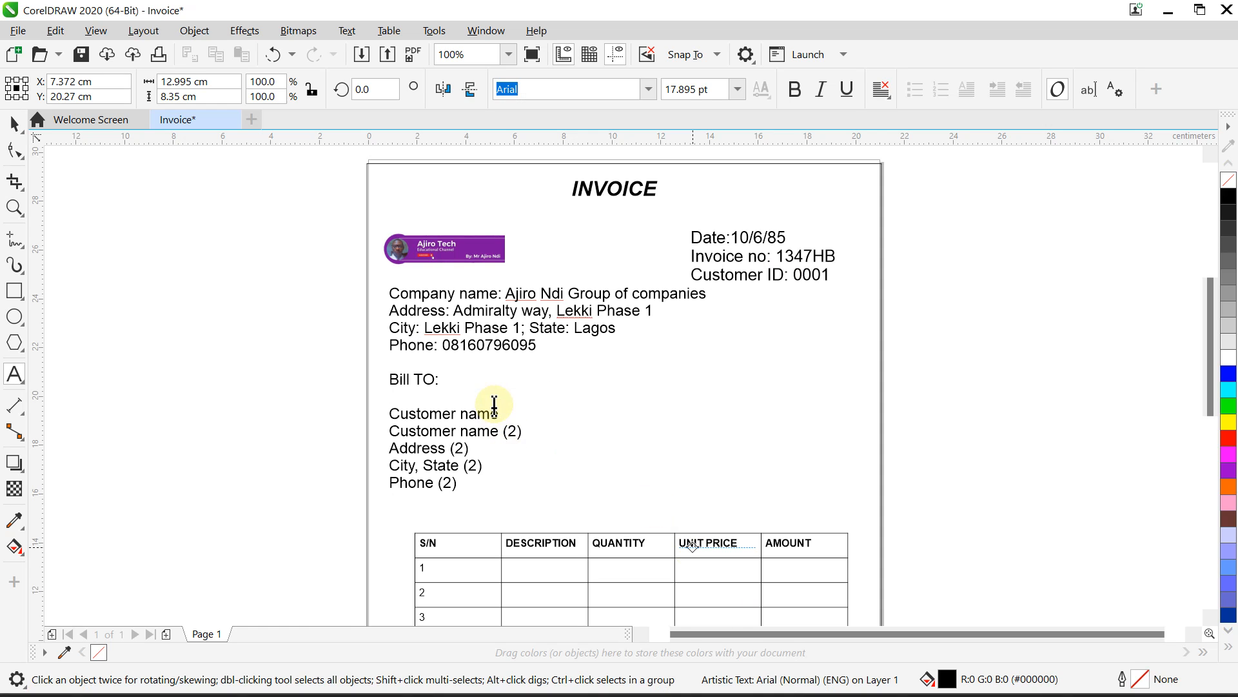
{"action": "type", "text": ":"}
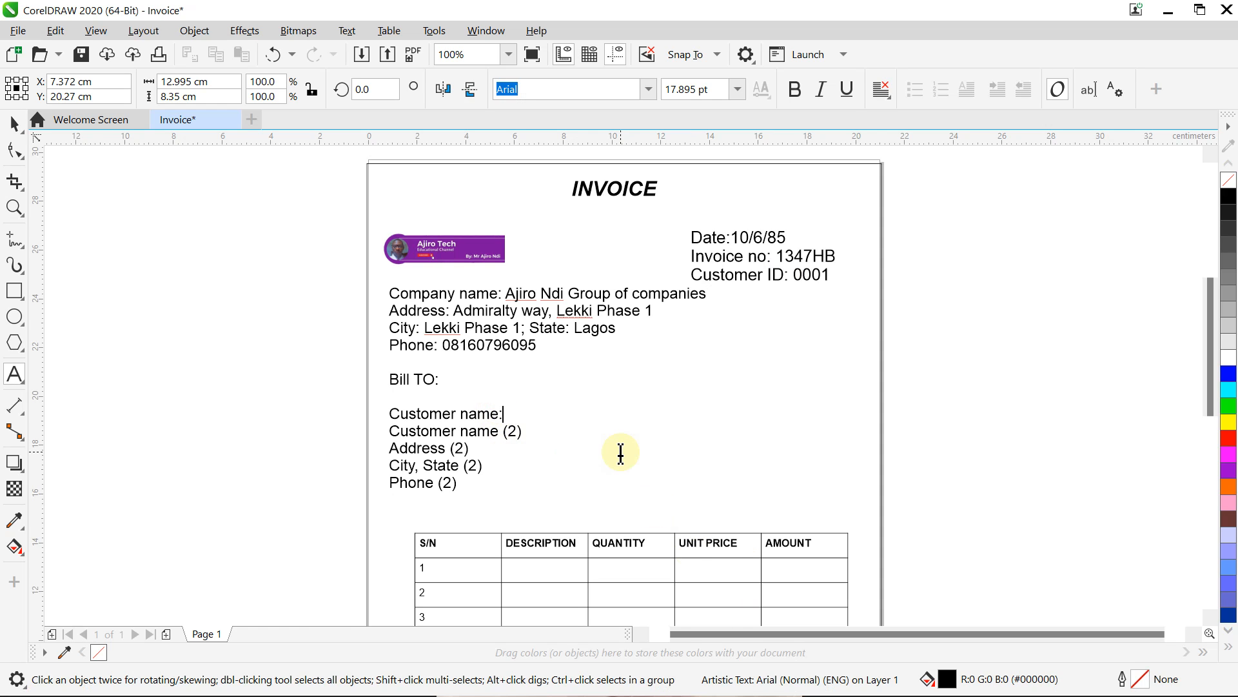
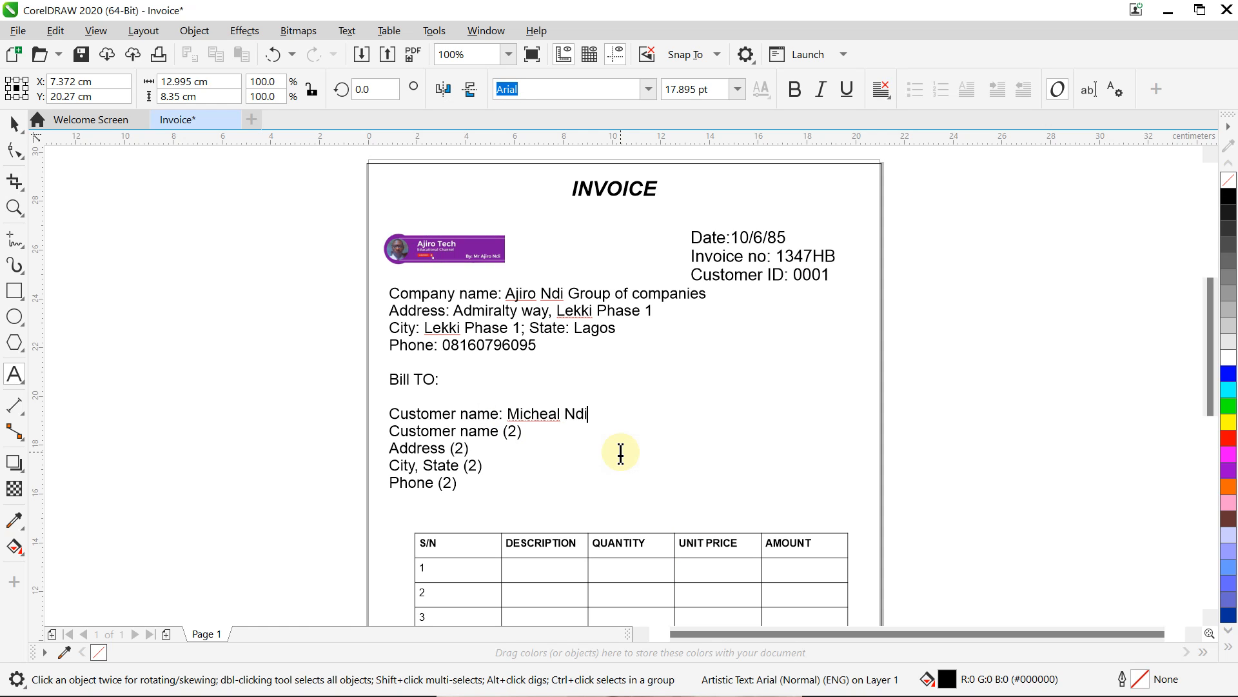
{"action": "left_click", "coordinate": [621, 451]}
{"action": "mouse_move", "coordinate": [768, 677]}
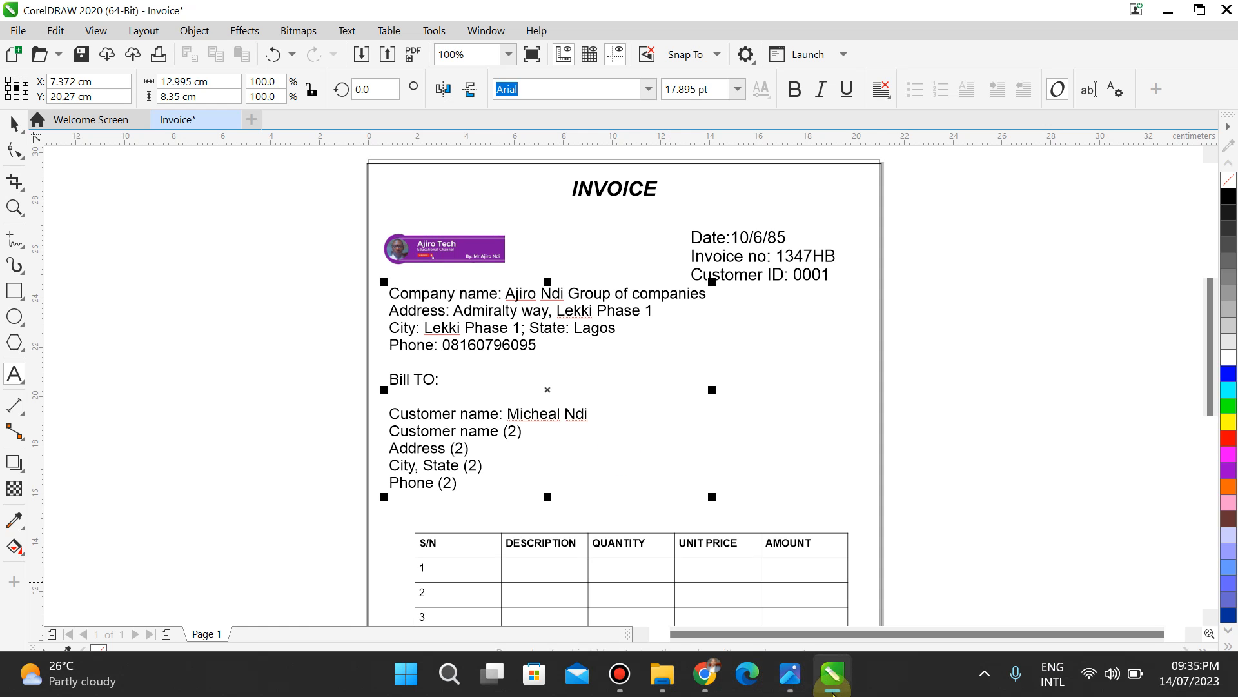
{"action": "left_click", "coordinate": [792, 688]}
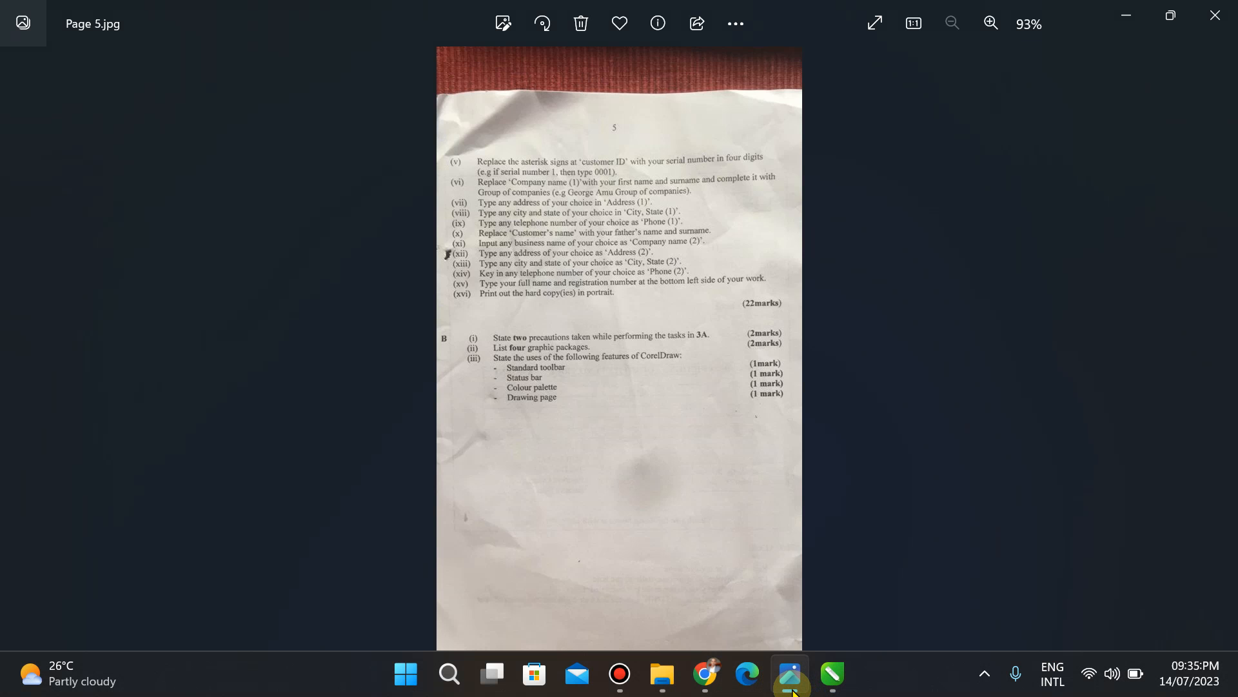
{"action": "left_click", "coordinate": [791, 685]}
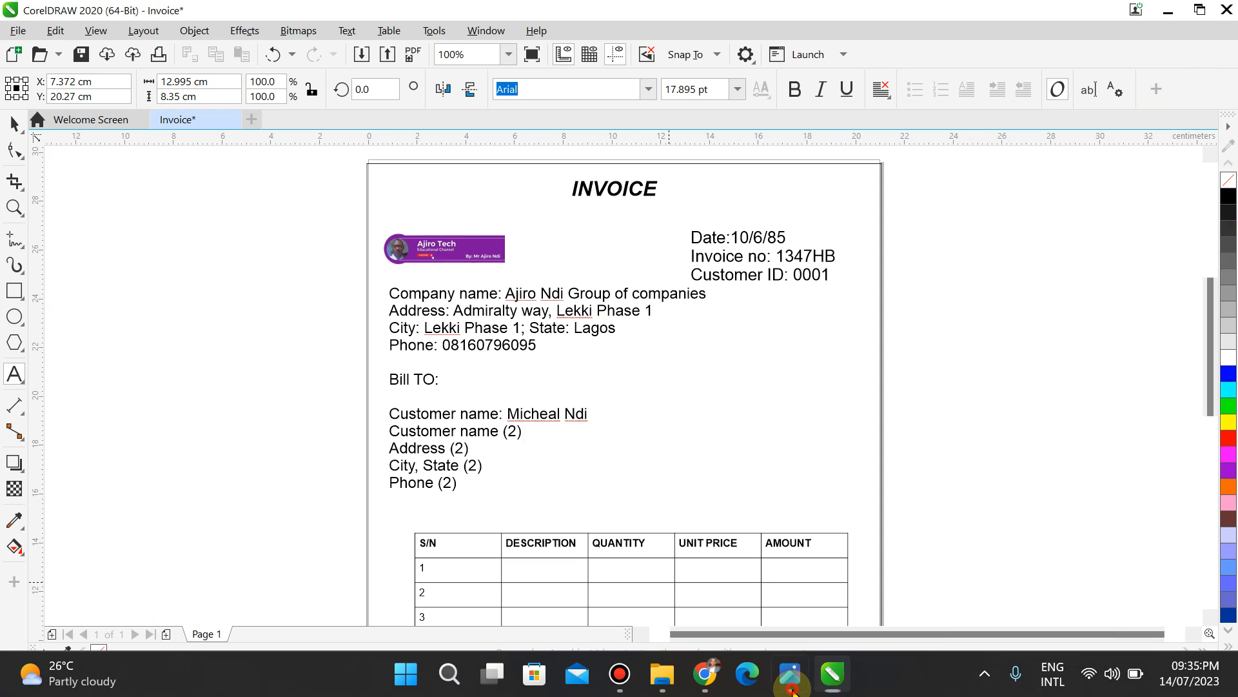
{"action": "left_click", "coordinate": [792, 685]}
{"action": "key", "text": "Left"}
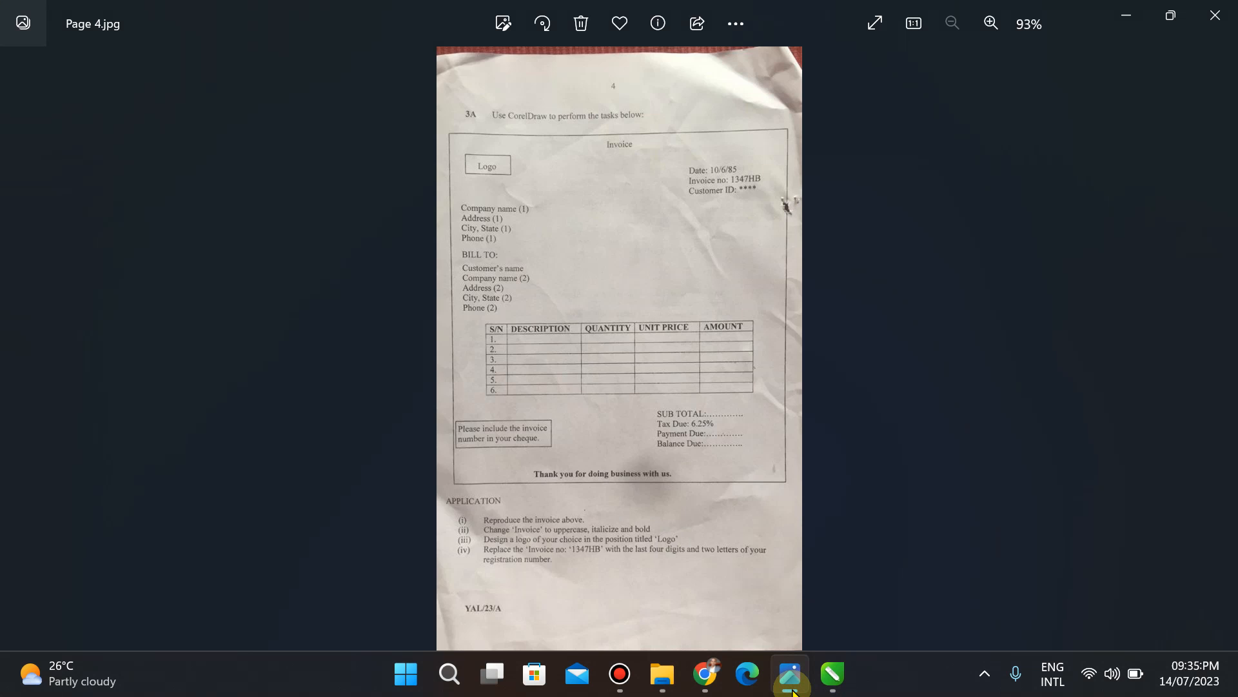
{"action": "key", "text": "Right"}
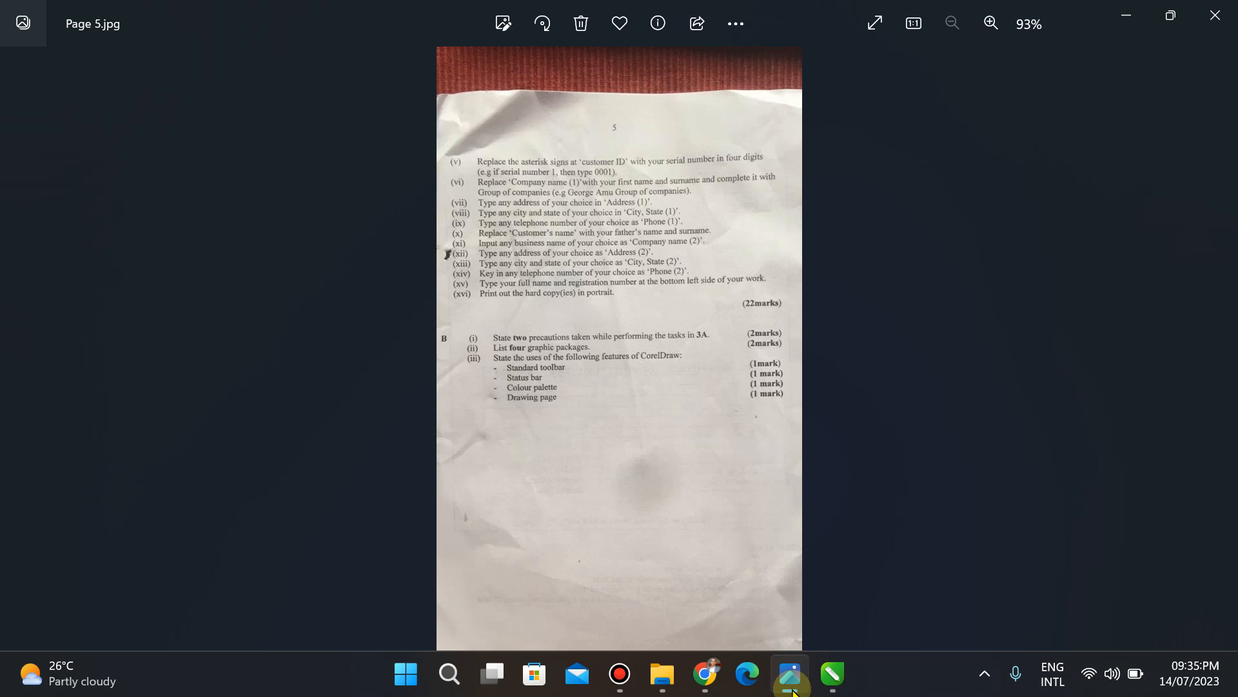
{"action": "left_click", "coordinate": [1125, 11]}
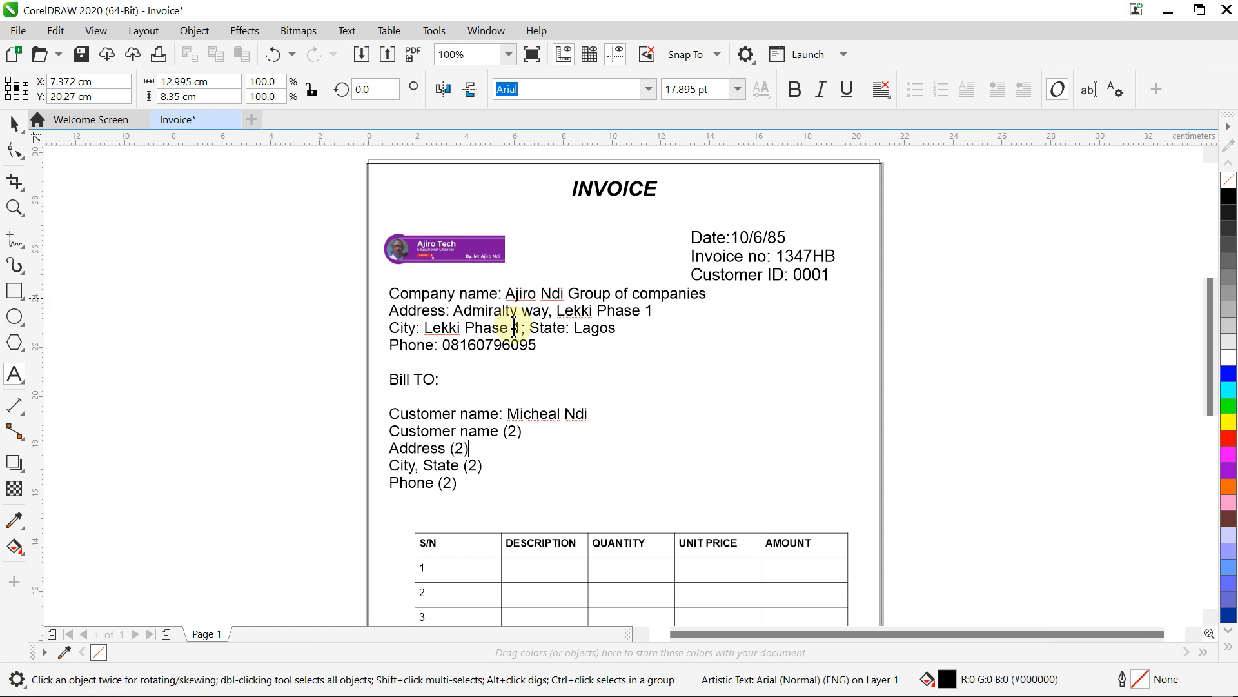
Step: Change the second Bill TO line to 'Company name:' without its (2) placeholder
{"action": "left_click", "coordinate": [453, 410]}
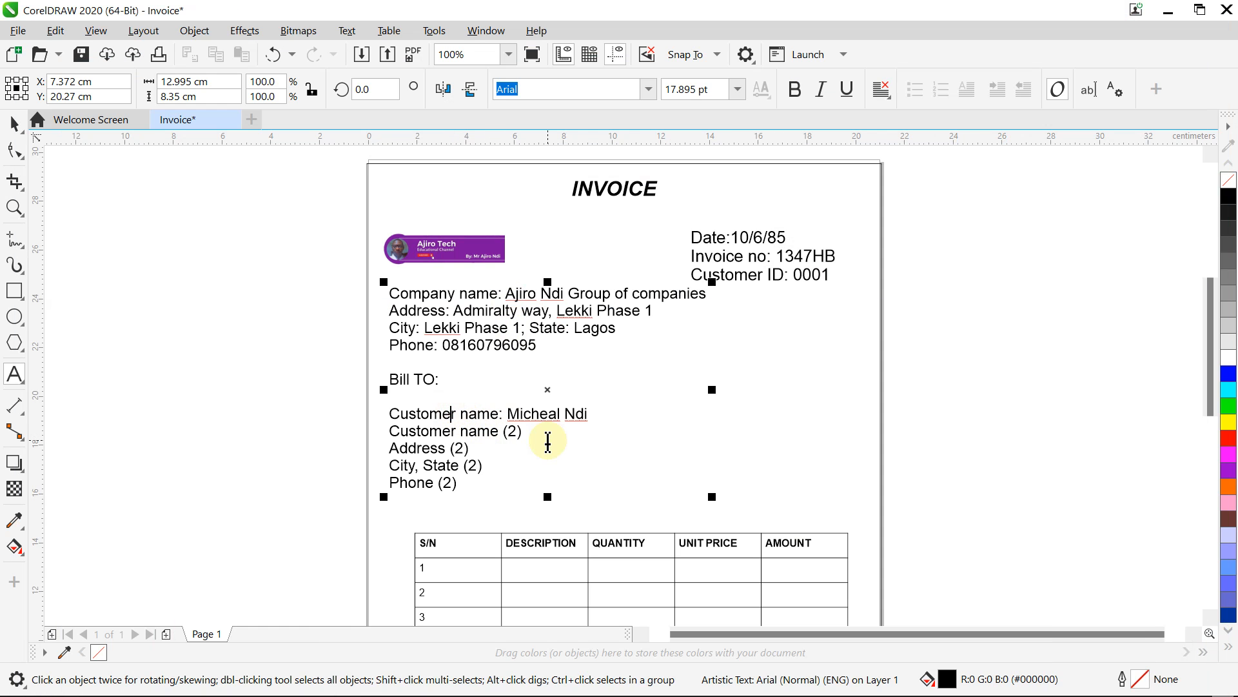
{"action": "type", "text": "'s"}
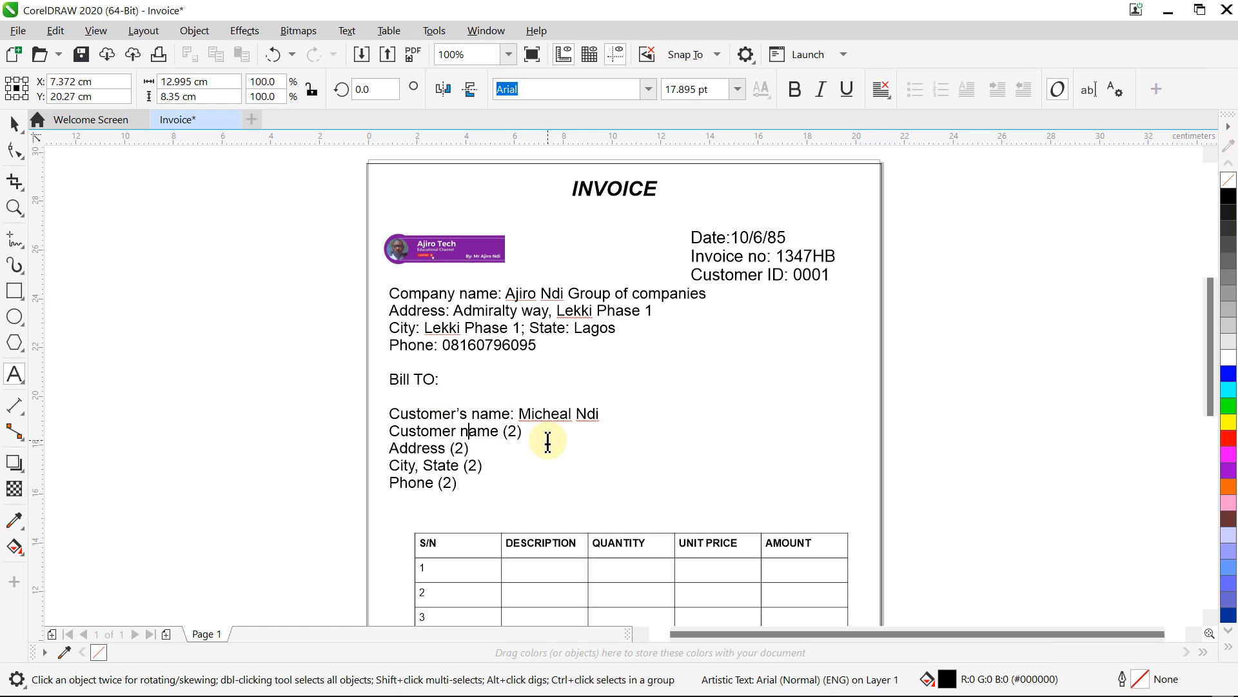
{"action": "key", "text": "BackSpace"}
{"action": "key", "text": "BackSpace"}
{"action": "key", "text": "BackSpace"}
{"action": "key", "text": "BackSpace"}
{"action": "key", "text": "BackSpace"}
{"action": "key", "text": "BackSpace"}
{"action": "key", "text": "BackSpace"}
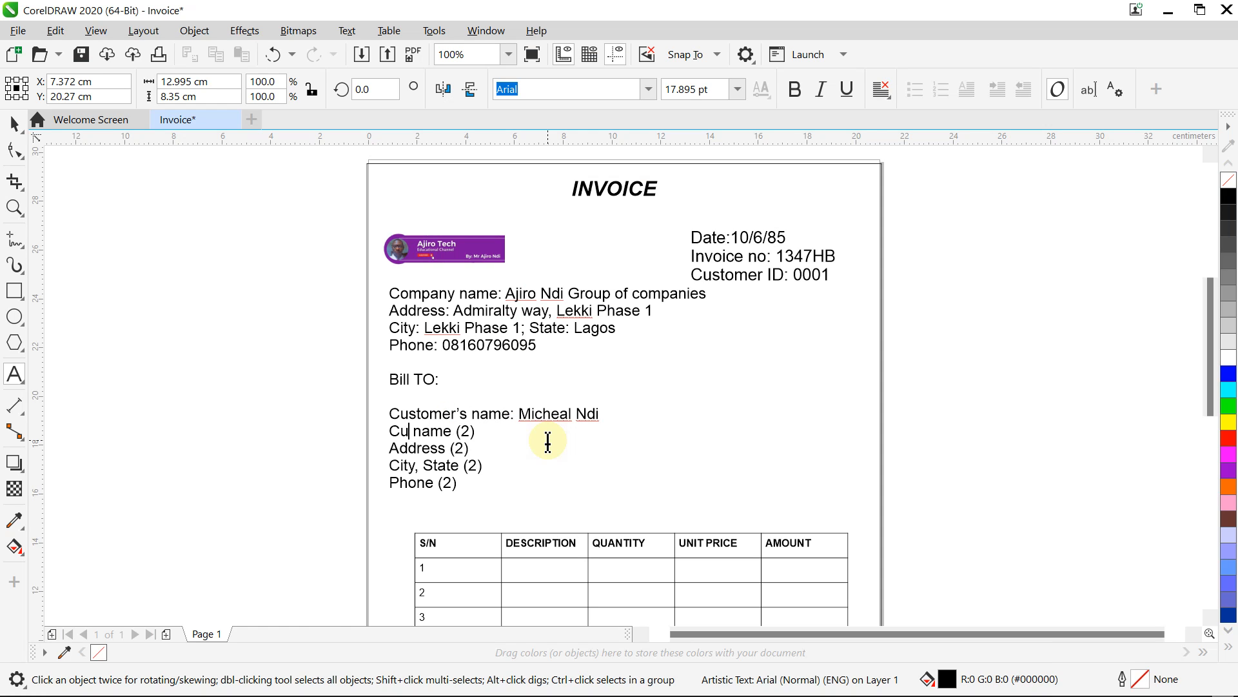
{"action": "type", "text": "ompany"}
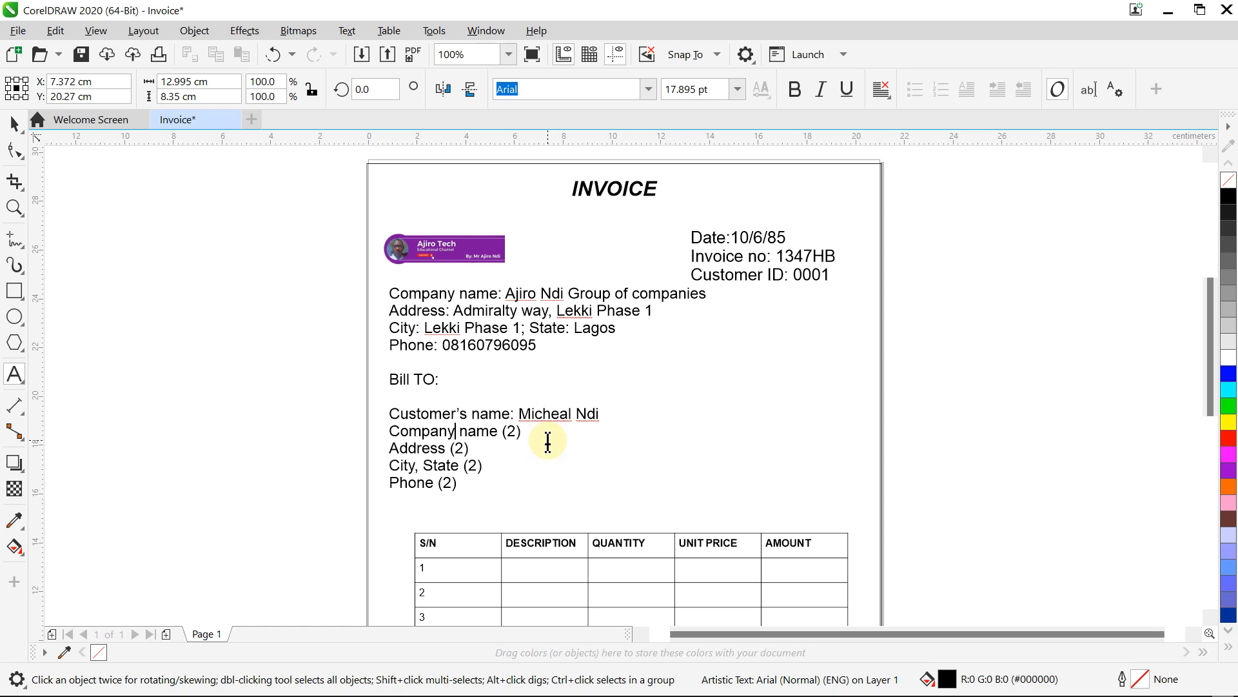
{"action": "key", "text": "Right"}
{"action": "key", "text": "Right"}
{"action": "key", "text": "Right"}
{"action": "key", "text": "Right"}
{"action": "key", "text": "Right"}
{"action": "key", "text": "BackSpace"}
{"action": "key", "text": "BackSpace"}
{"action": "key", "text": "BackSpace"}
{"action": "key", "text": "BackSpace"}
{"action": "type", "text": ":"}
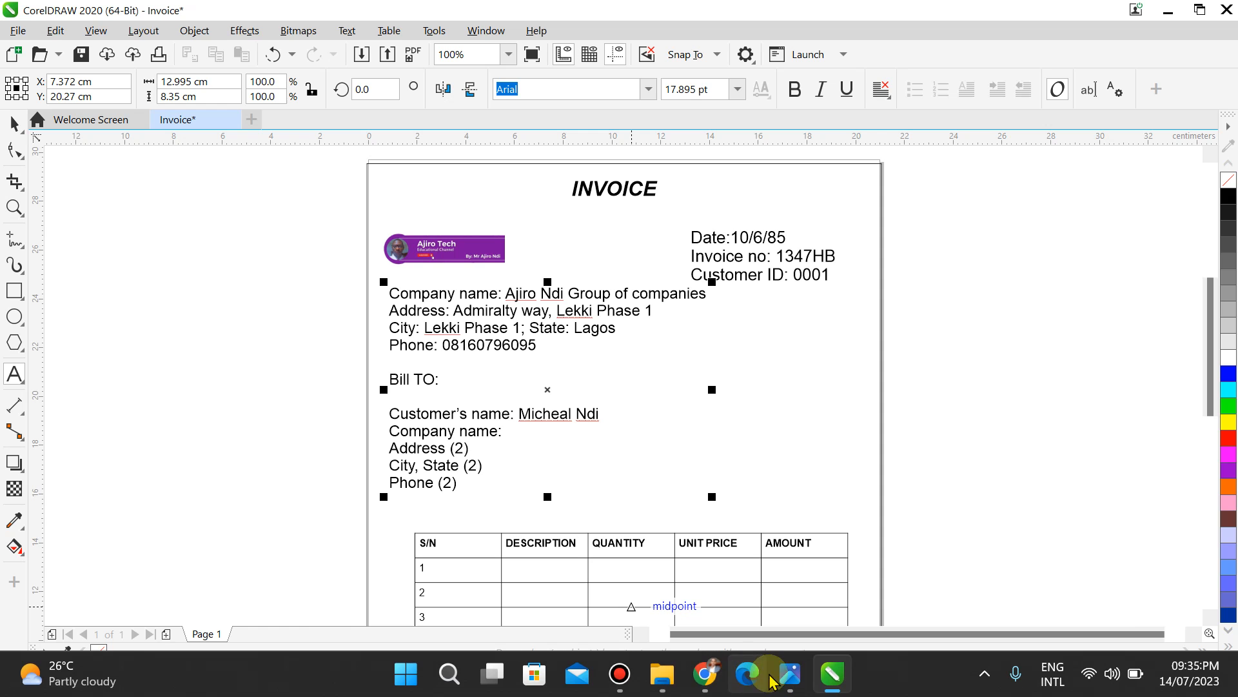
{"action": "left_click", "coordinate": [787, 676]}
{"action": "key", "text": "Left"}
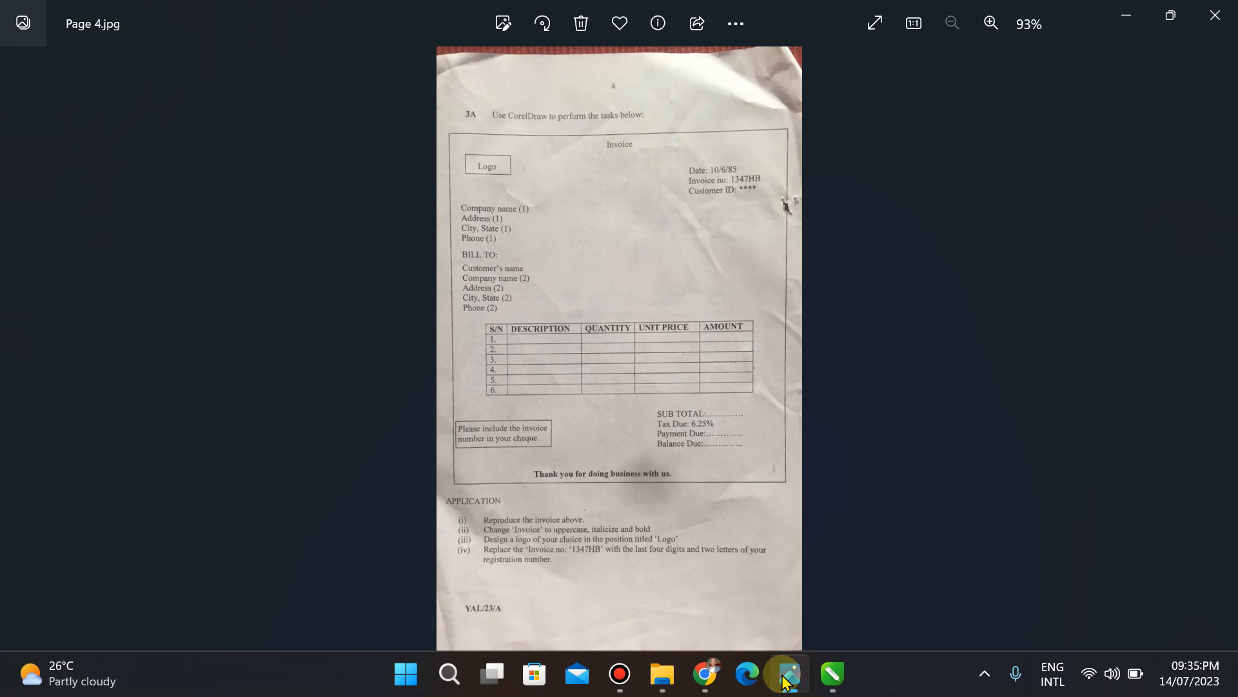
{"action": "key", "text": "Right"}
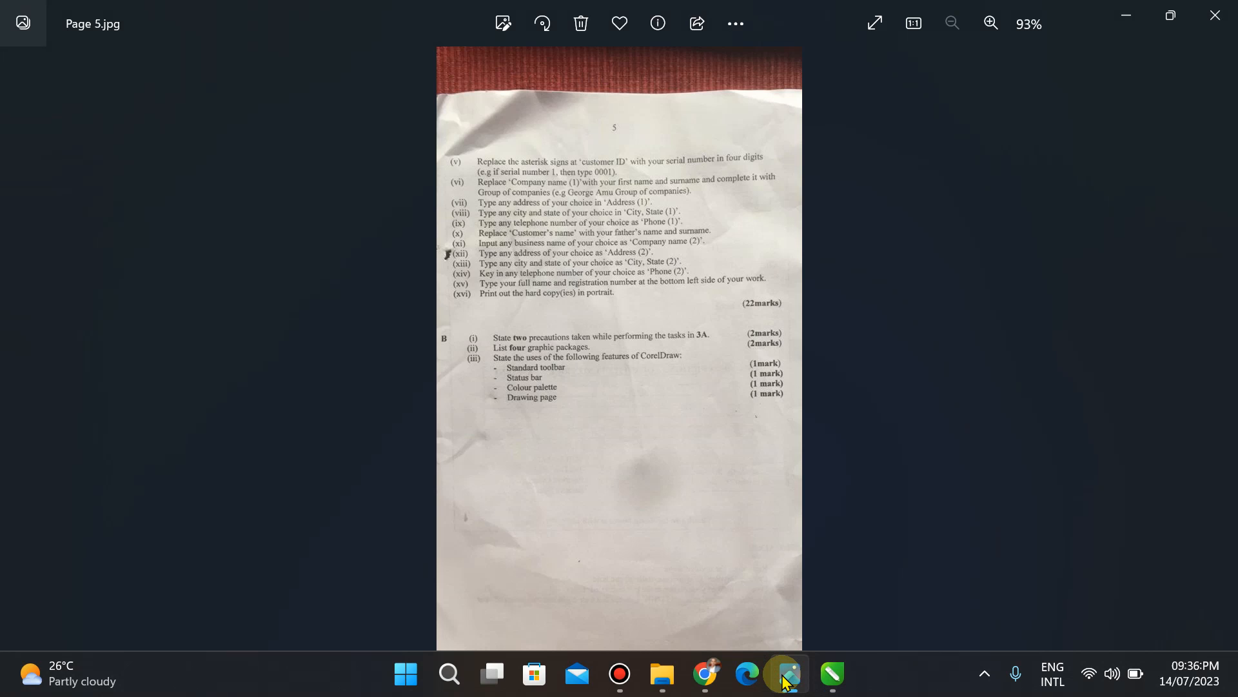
{"action": "left_click", "coordinate": [832, 674]}
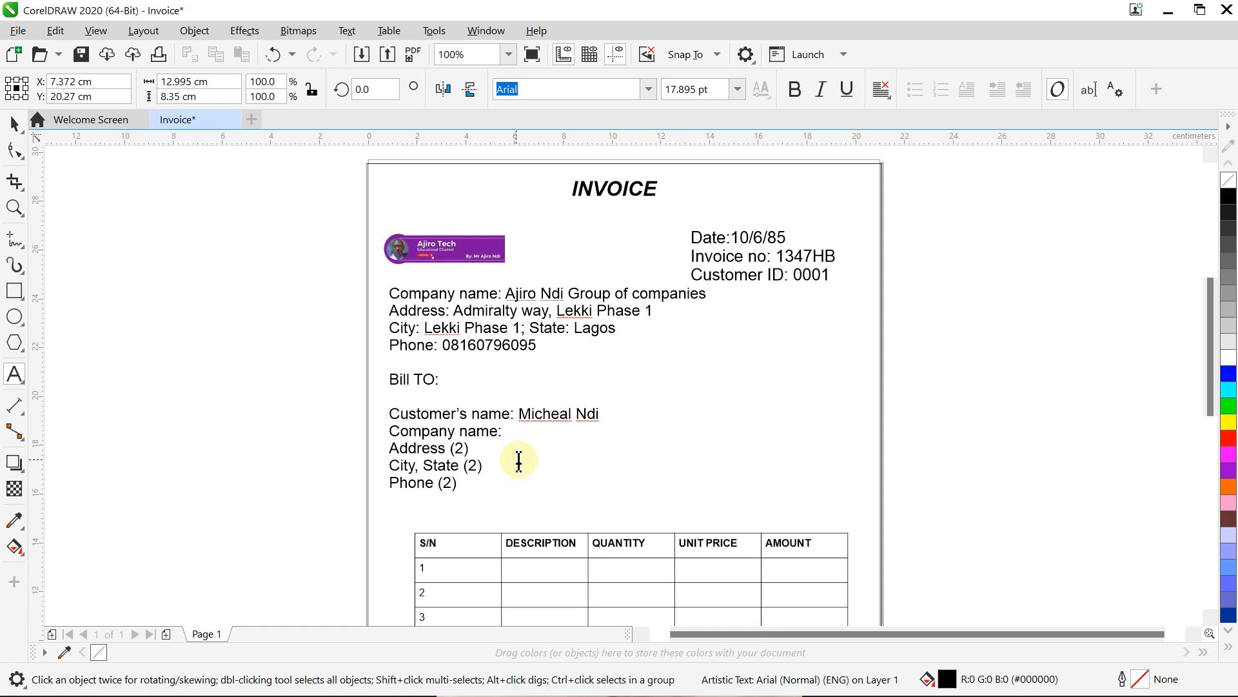
Step: Enter the business name after Company name: and replace Address (2) with the street address
{"action": "type", "text": "Ajiro Tech"}
{"action": "left_click", "coordinate": [475, 448]}
{"action": "key", "text": "BackSpace"}
{"action": "key", "text": "BackSpace"}
{"action": "key", "text": "BackSpace"}
{"action": "key", "text": "BackSpace"}
{"action": "type", "text": ":"}
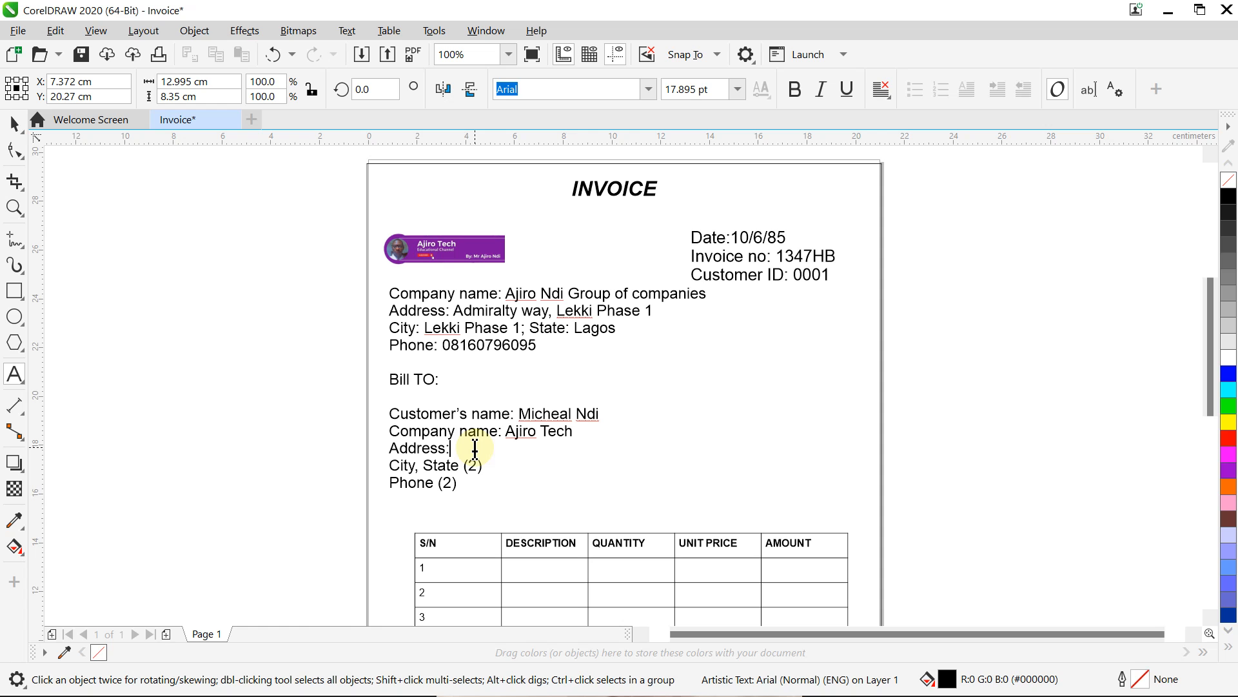
{"action": "left_click", "coordinate": [790, 671]}
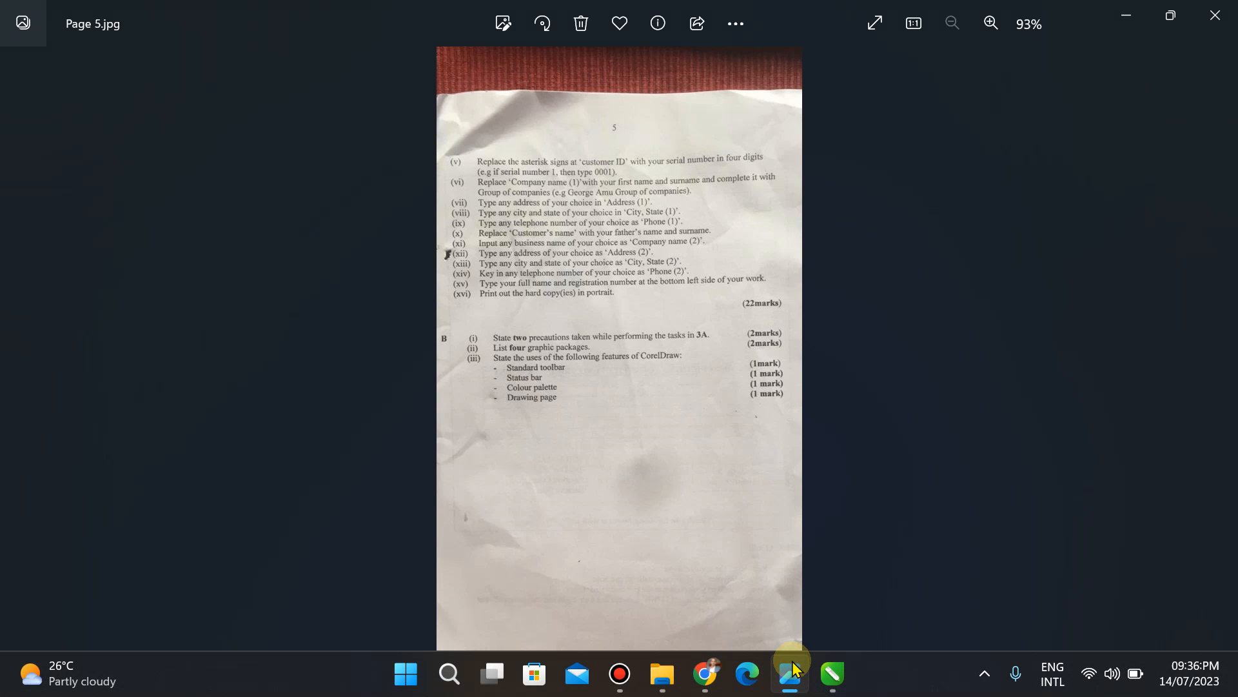
{"action": "left_click", "coordinate": [831, 672]}
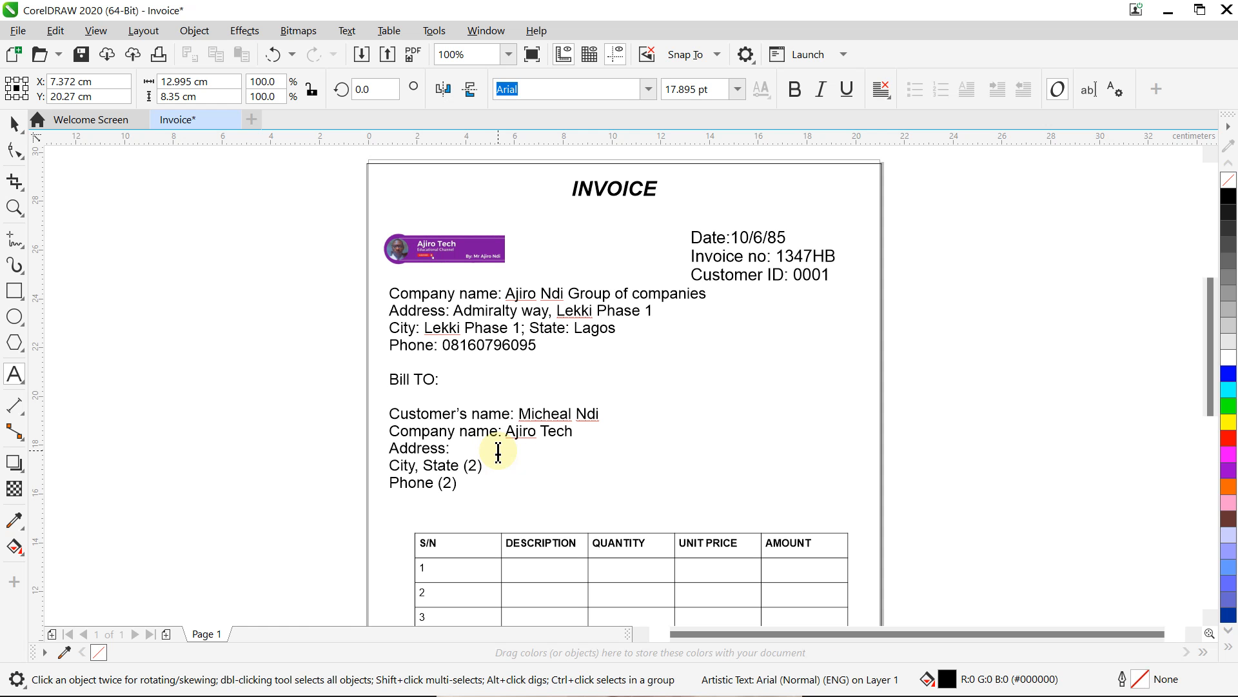
{"action": "type", "text": "Lekki Phase 1"}
Step: Fill the Bill To City and State lines with the city and state, replacing the (2) placeholders
{"action": "left_click", "coordinate": [418, 465]}
{"action": "key", "text": "BackSpace"}
{"action": "type", "text": ": "}
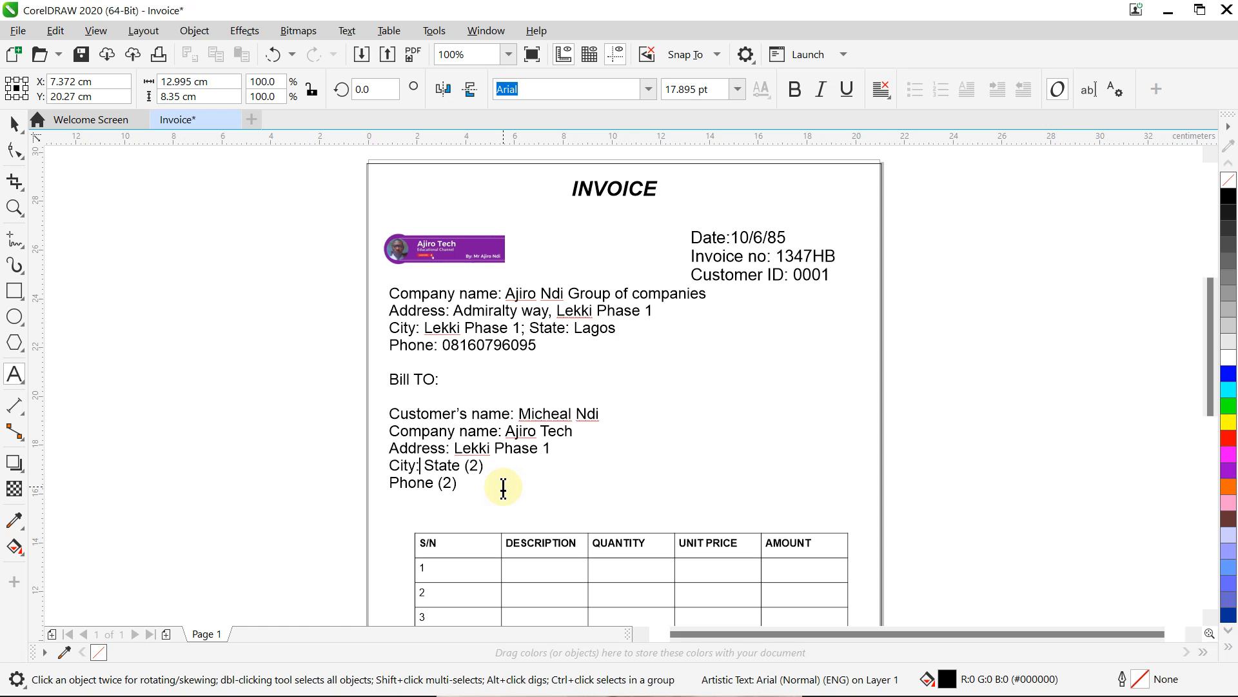
{"action": "type", "text": "Lekki p"}
{"action": "key", "text": "BackSpace"}
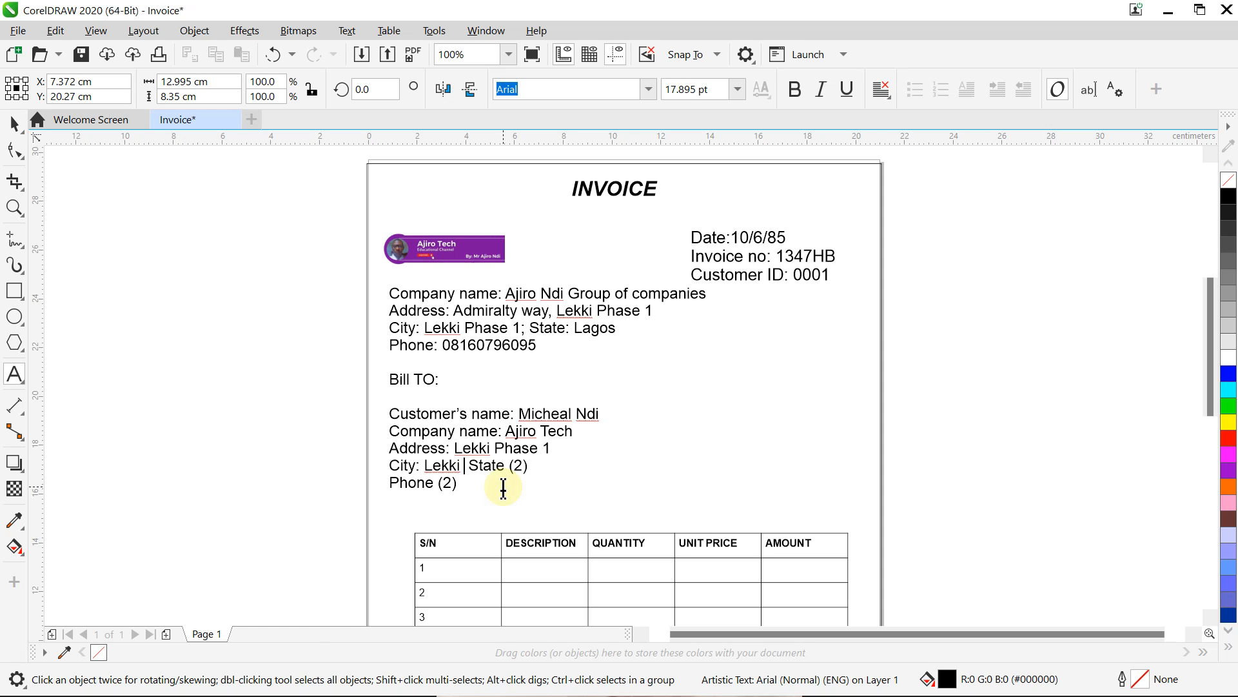
{"action": "type", "text": "Phase 1;"}
{"action": "key", "text": "Right"}
{"action": "key", "text": "Right"}
{"action": "key", "text": "Right"}
{"action": "key", "text": "Right"}
{"action": "key", "text": "Right"}
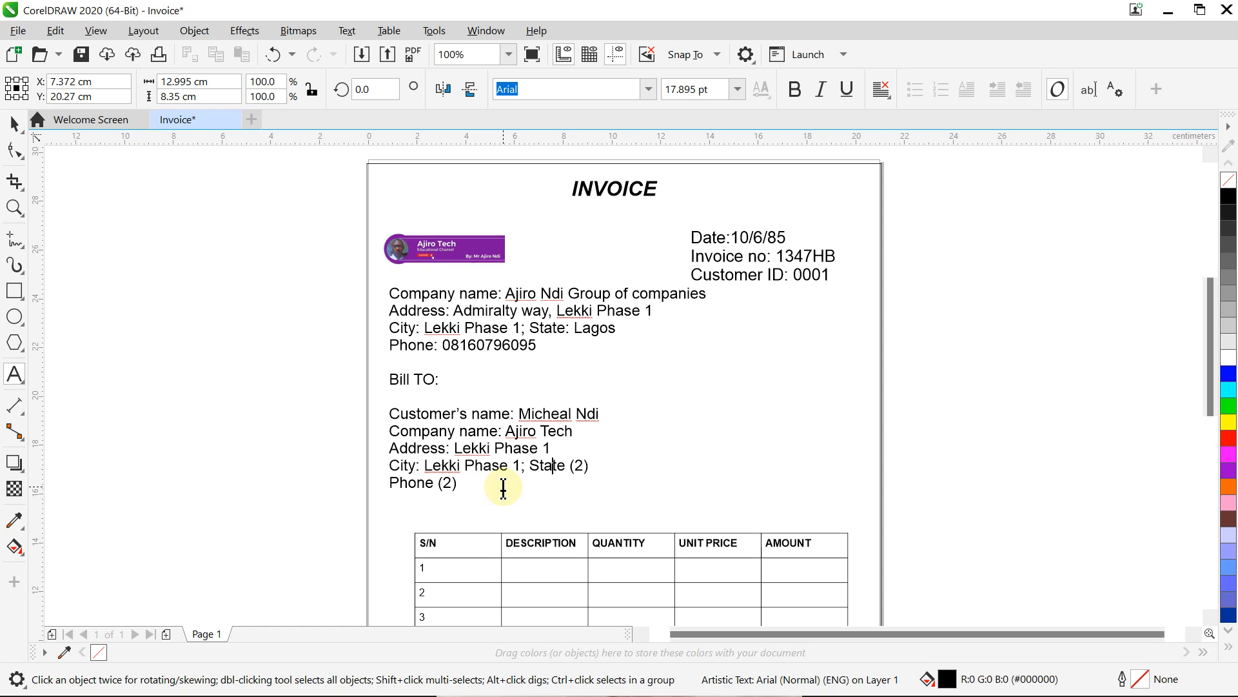
{"action": "key", "text": "BackSpace"}
{"action": "key", "text": "BackSpace"}
{"action": "key", "text": "BackSpace"}
{"action": "type", "text": ": Lag"}
{"action": "key", "text": "BackSpace"}
{"action": "type", "text": "gos"}
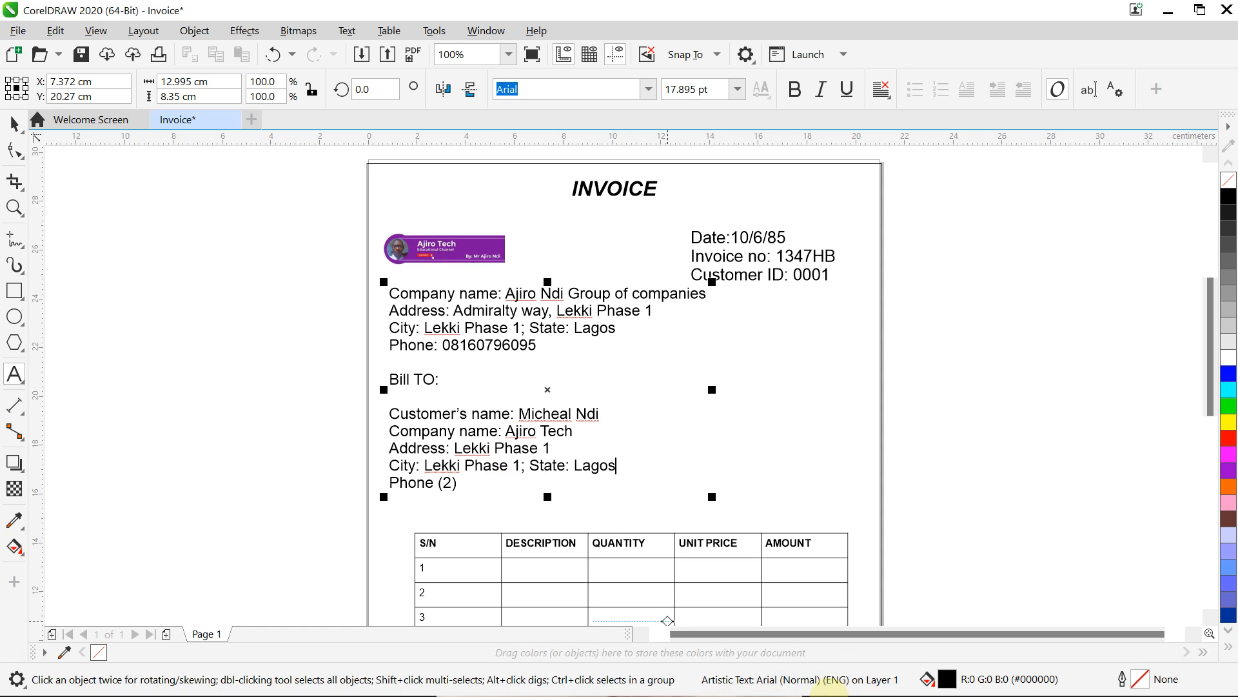
{"action": "left_click", "coordinate": [789, 674]}
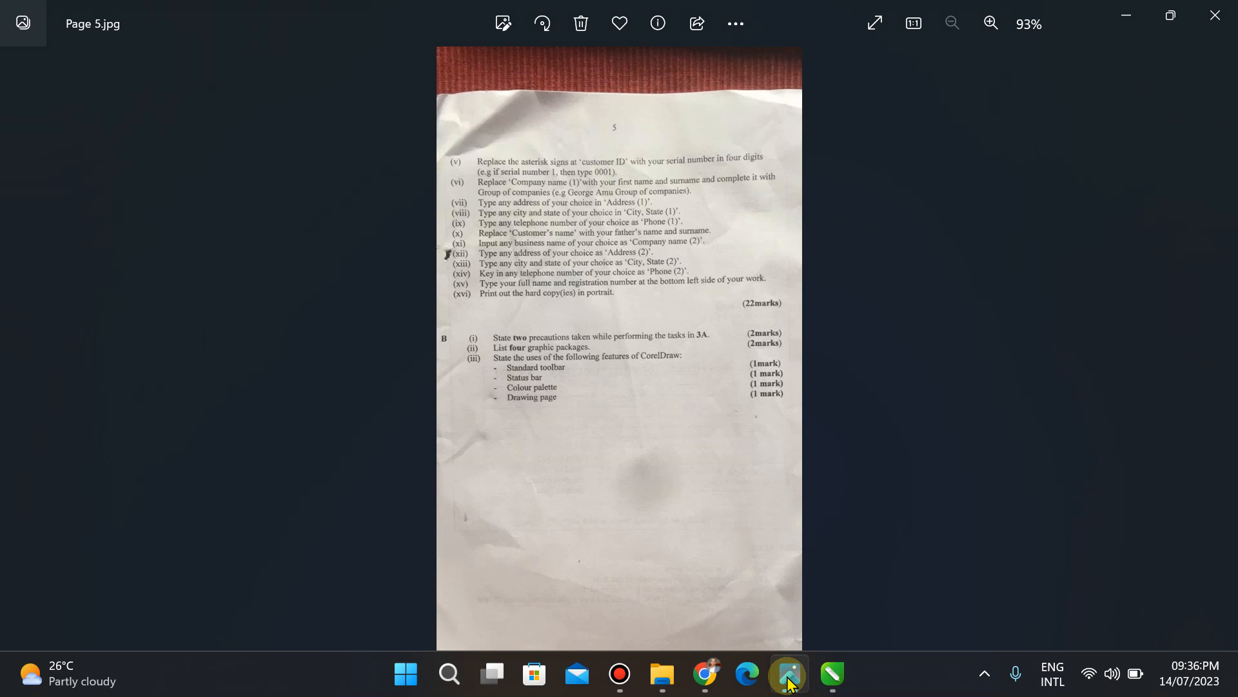
Step: Replace 'Phone (2)' in the Bill To block with 'Phone:' followed by the telephone number
{"action": "left_click", "coordinate": [832, 674]}
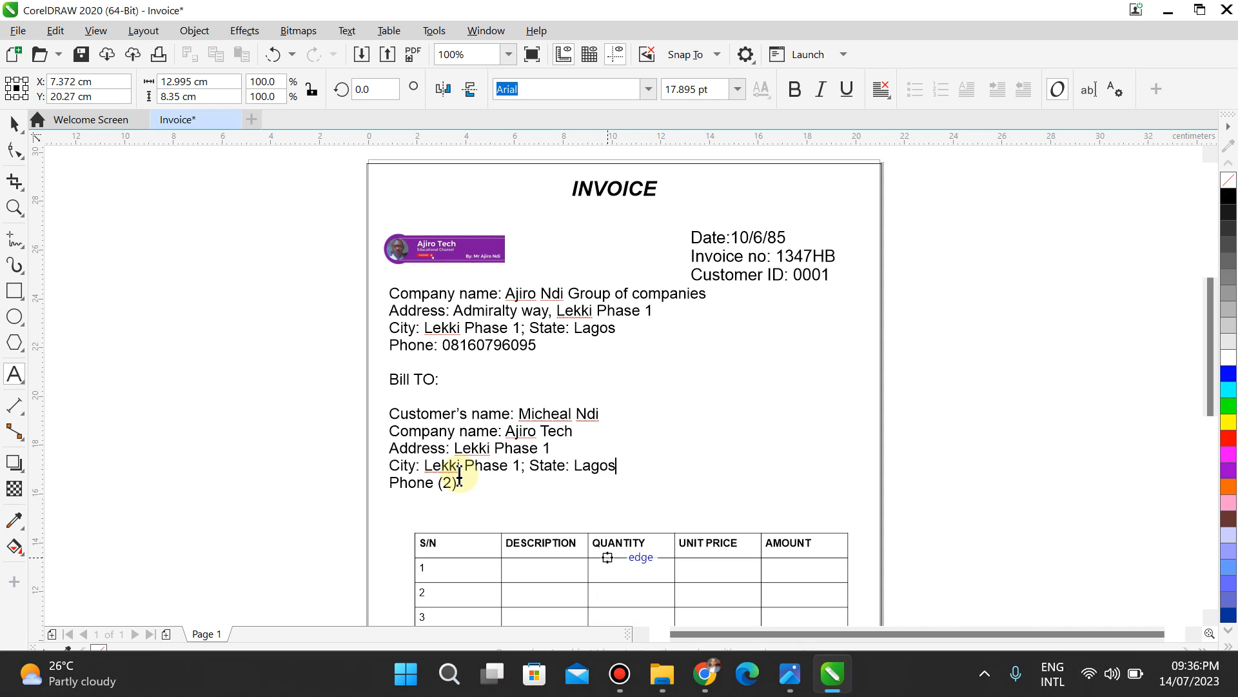
{"action": "left_click", "coordinate": [465, 485]}
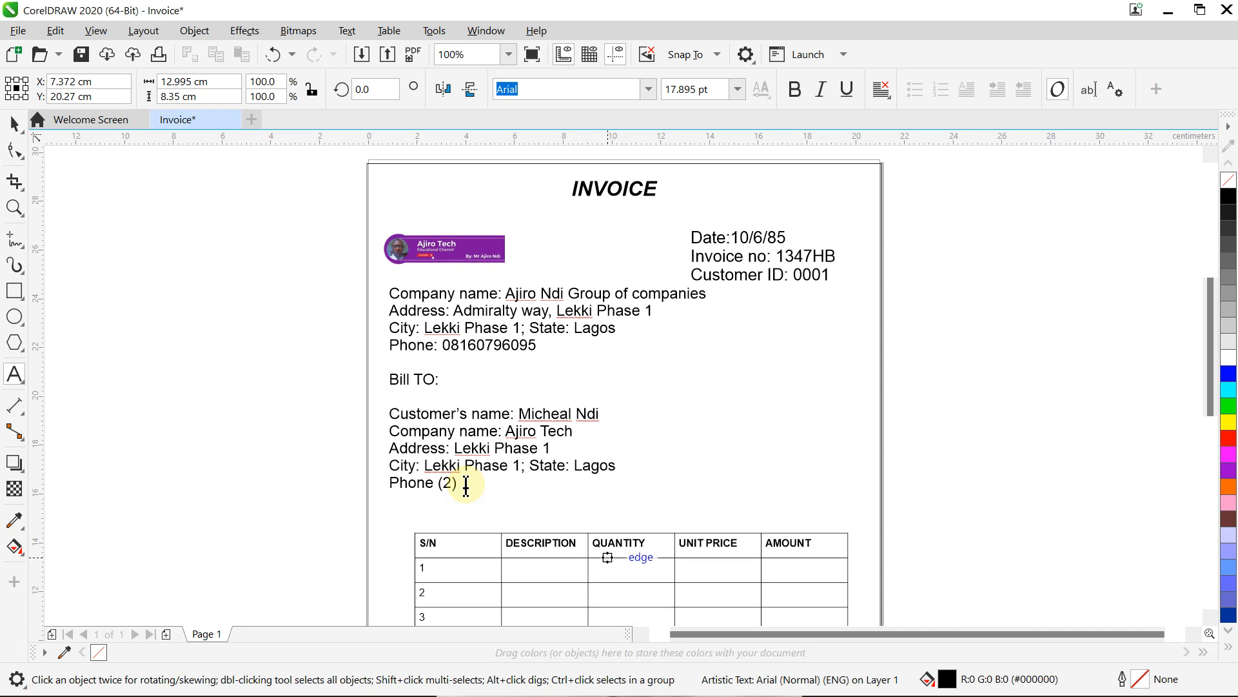
{"action": "key", "text": "BackSpace"}
{"action": "key", "text": "BackSpace"}
{"action": "key", "text": "BackSpace"}
{"action": "key", "text": "BackSpace"}
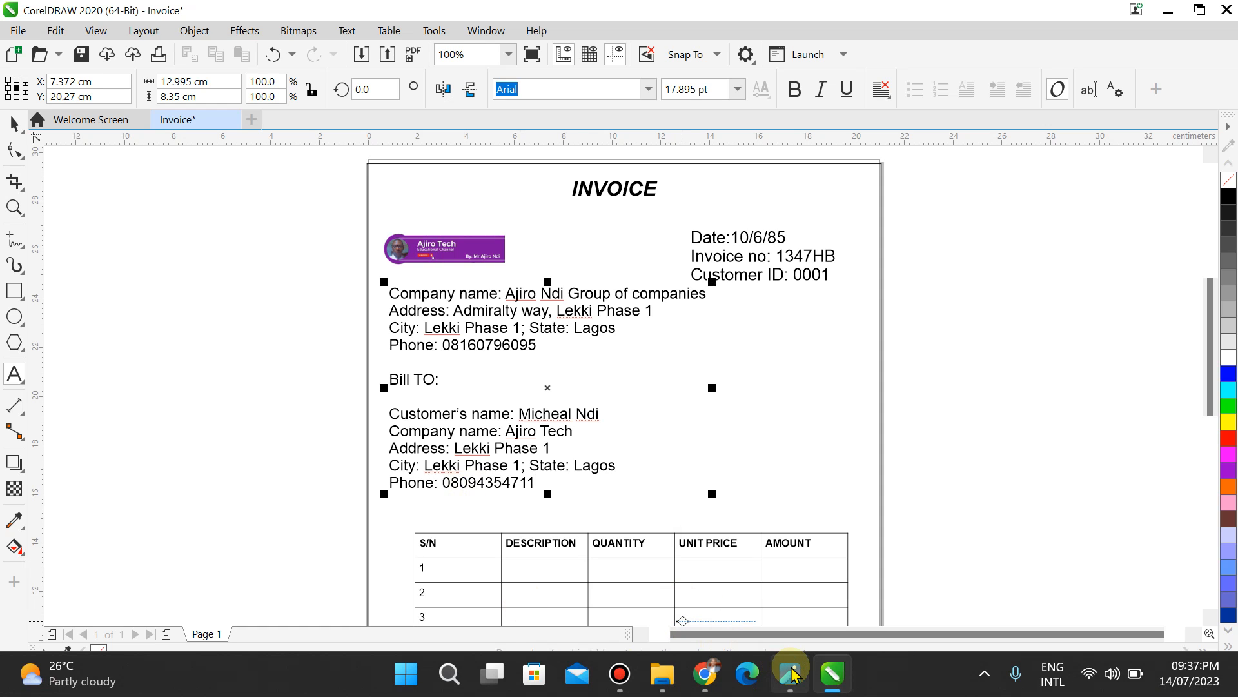
{"action": "left_click", "coordinate": [792, 674]}
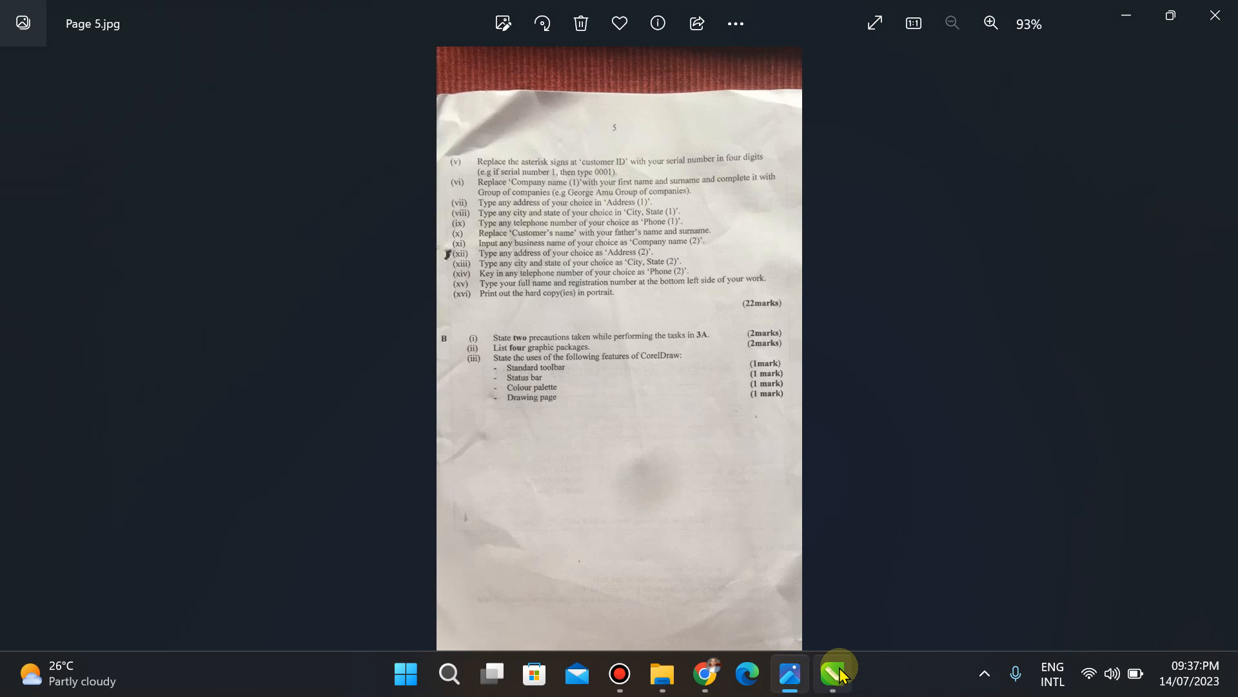
{"action": "mouse_move", "coordinate": [835, 685]}
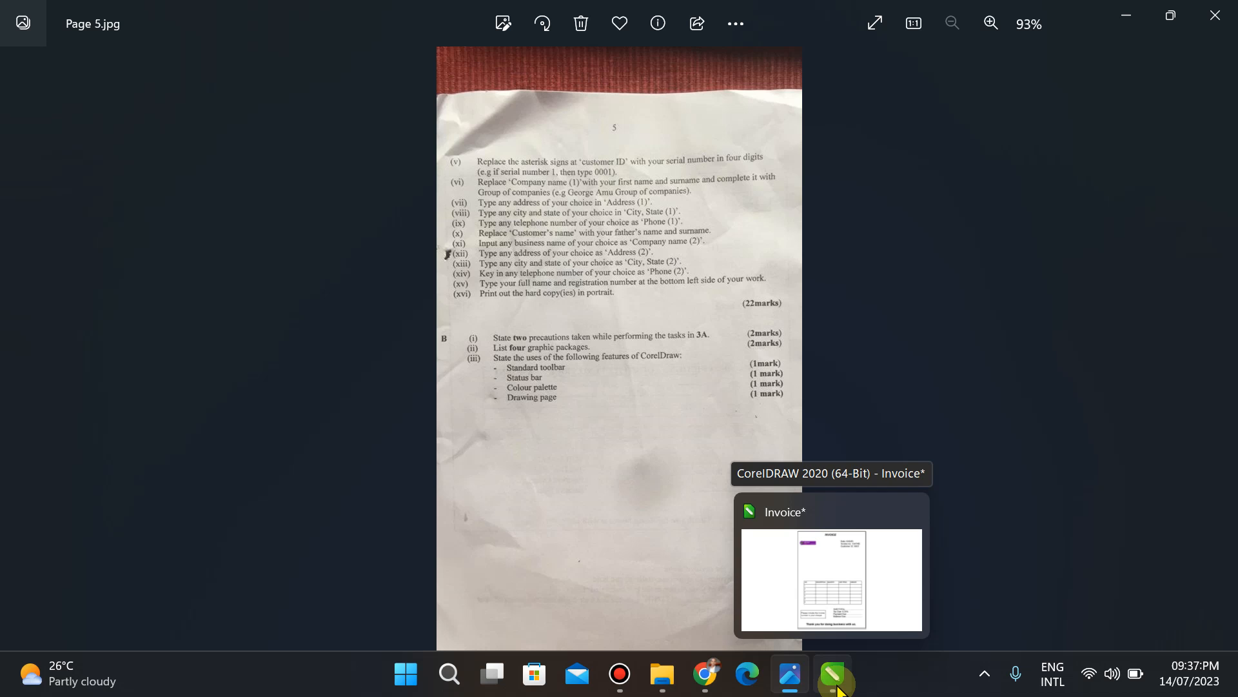
{"action": "left_click", "coordinate": [837, 687]}
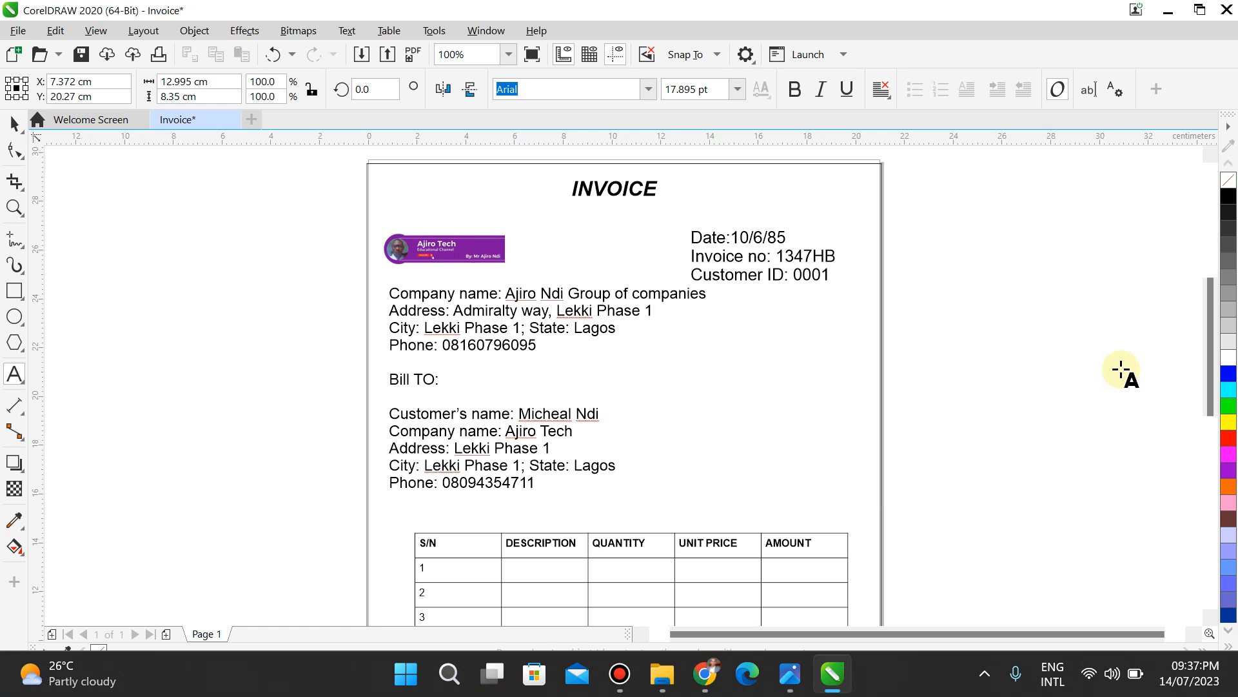
Step: Below the page's bottom-left corner, add text lines 'Name:' with the candidate's name and 'Registration:' with the registration number
{"action": "left_click", "coordinate": [1210, 419]}
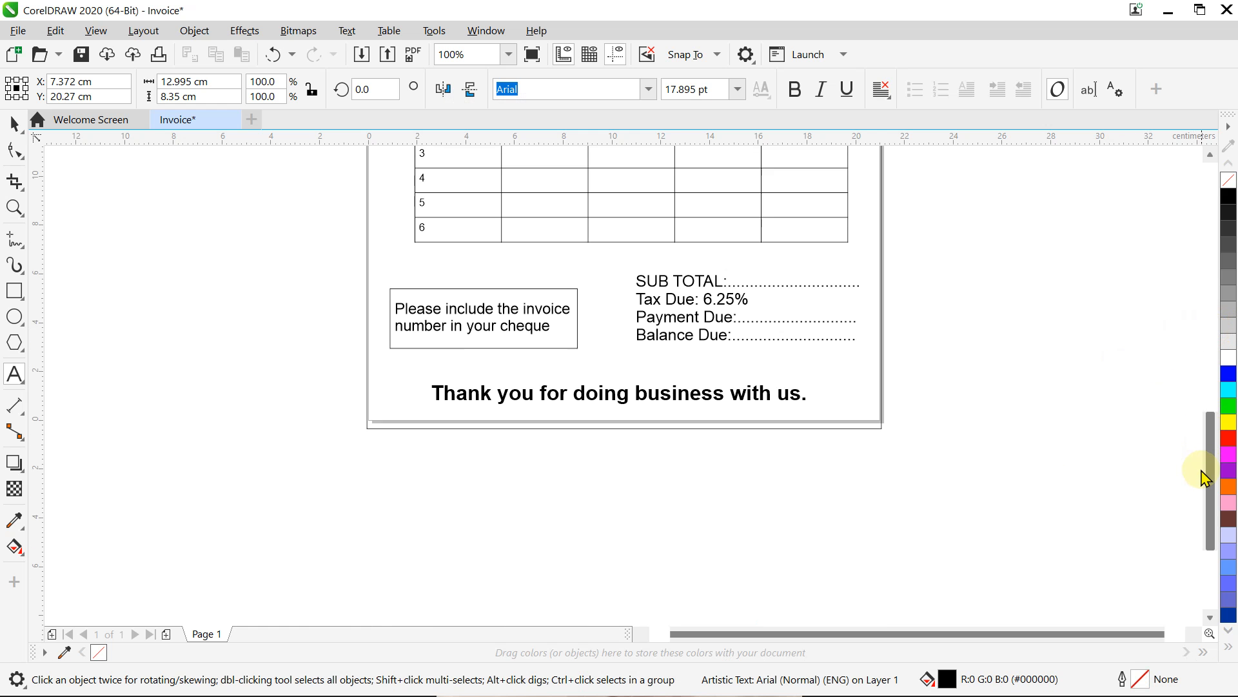
{"action": "left_click", "coordinate": [15, 374]}
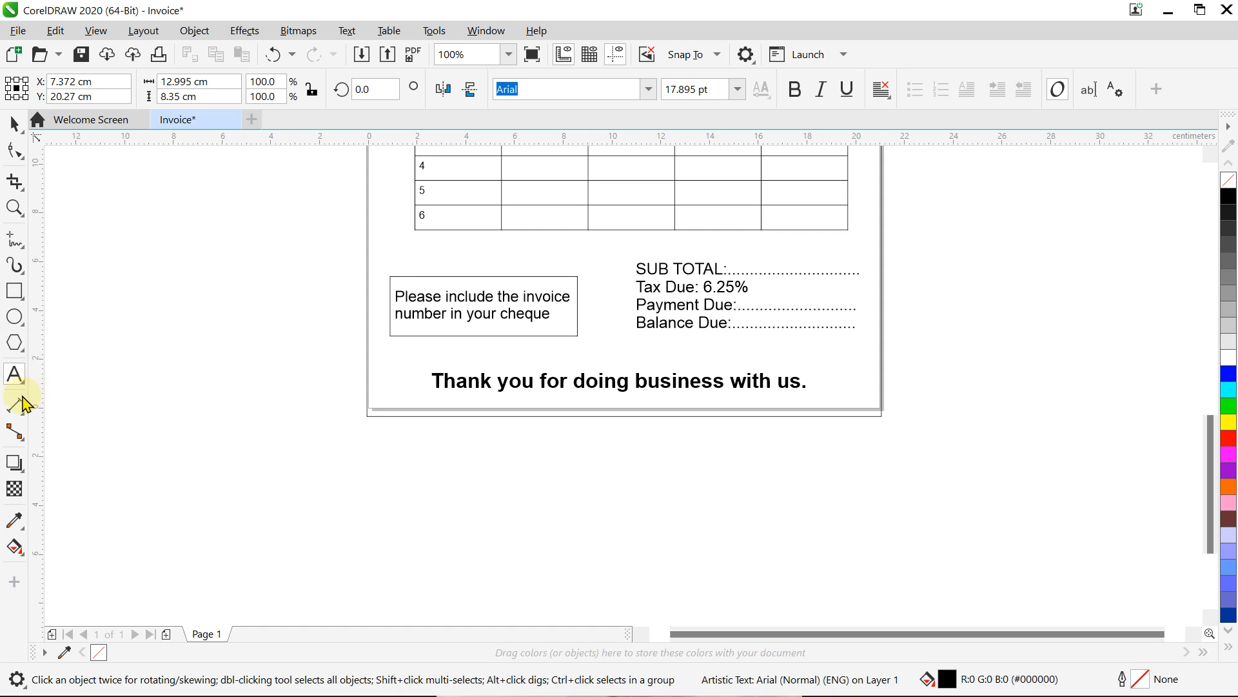
{"action": "left_click", "coordinate": [378, 440]}
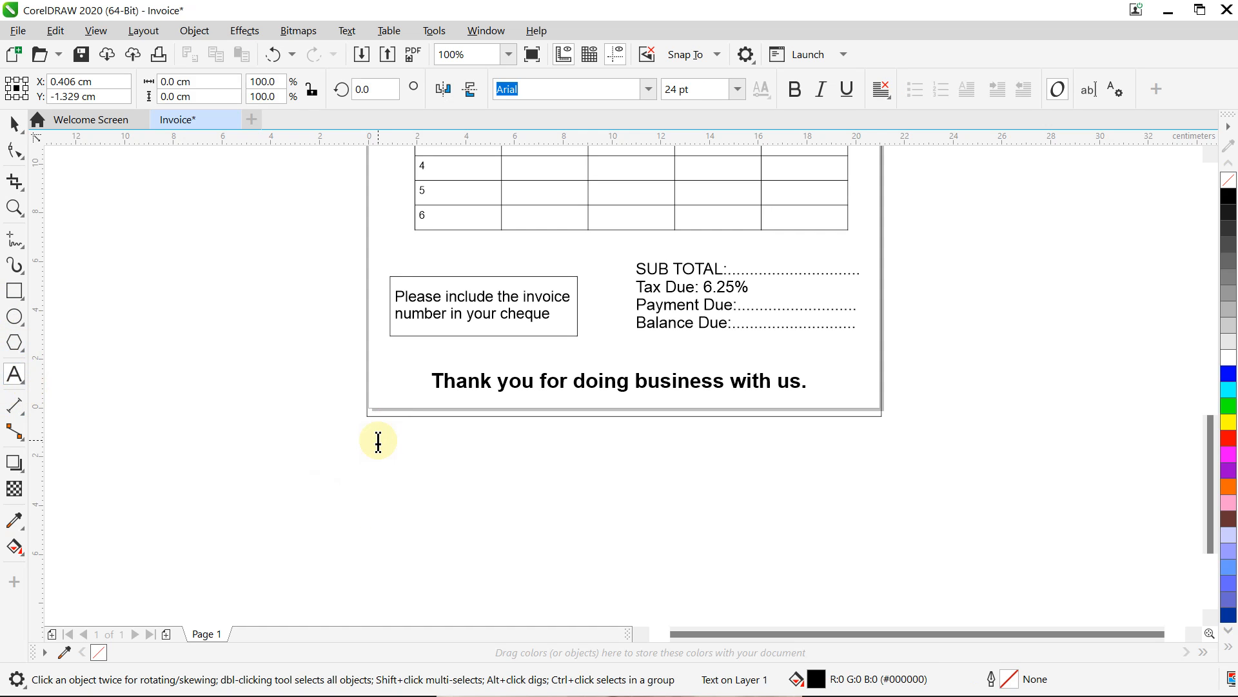
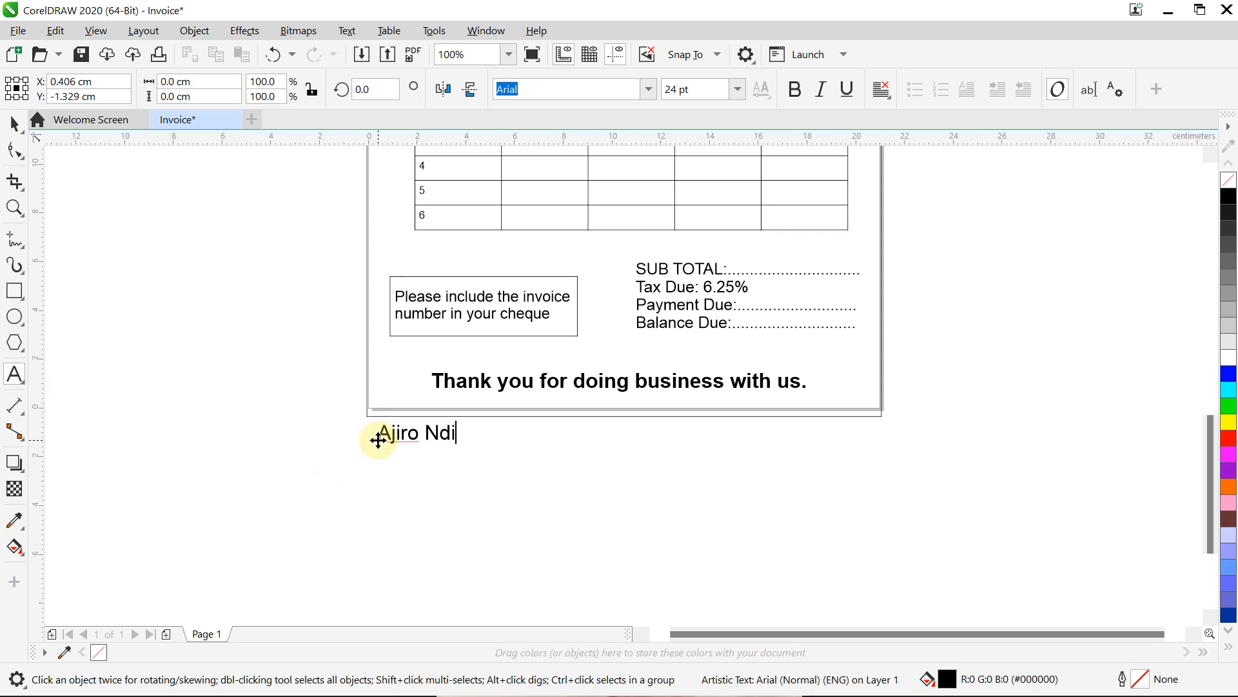
{"action": "key", "text": "Return"}
{"action": "type", "text": "Name:"}
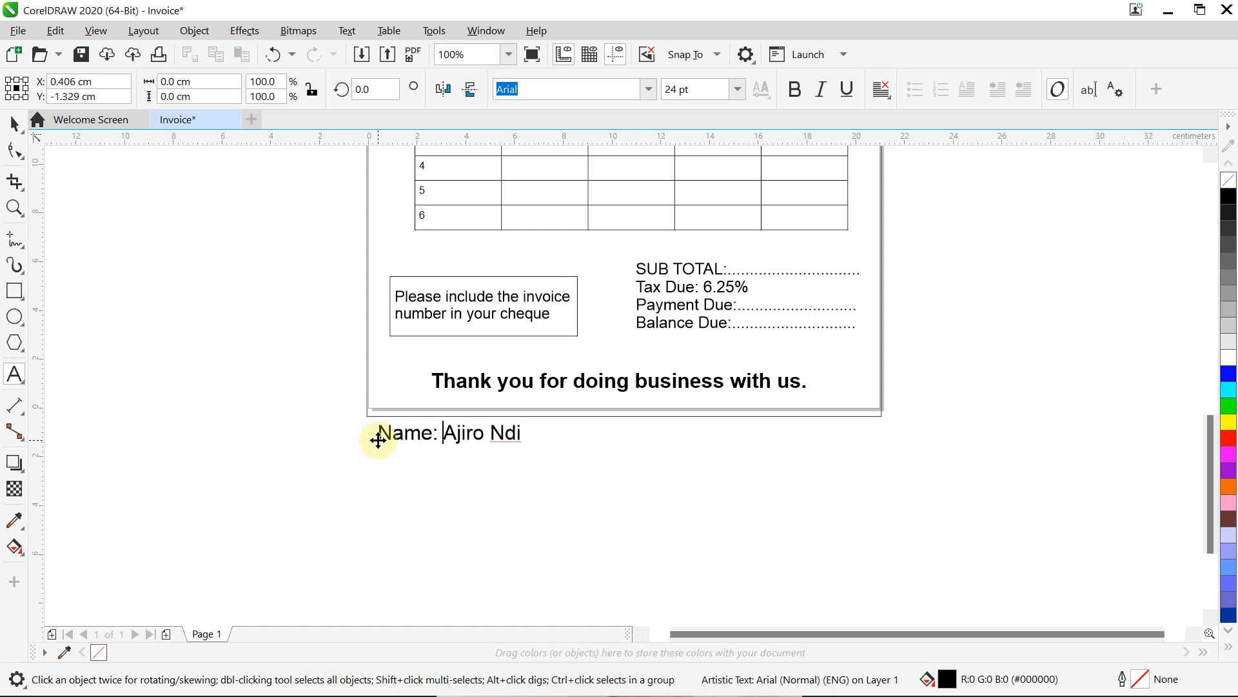
{"action": "key", "text": "Down"}
{"action": "type", "text": "Regist"}
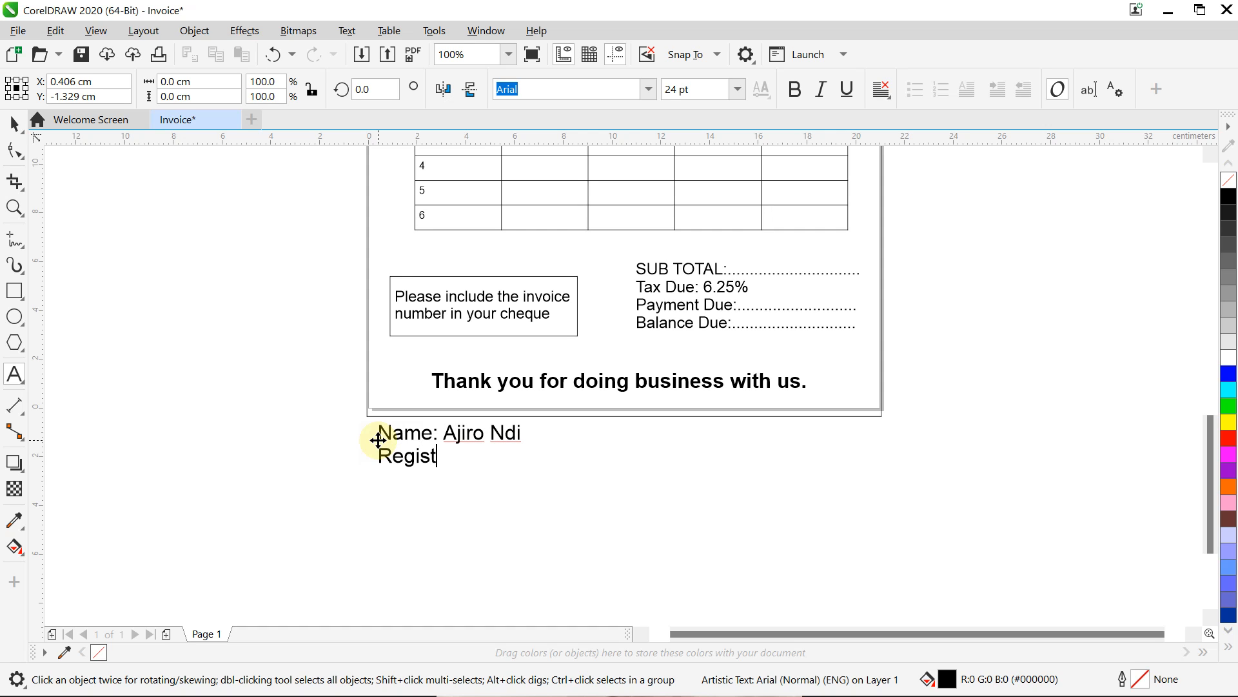
{"action": "type", "text": "ration: NG"}
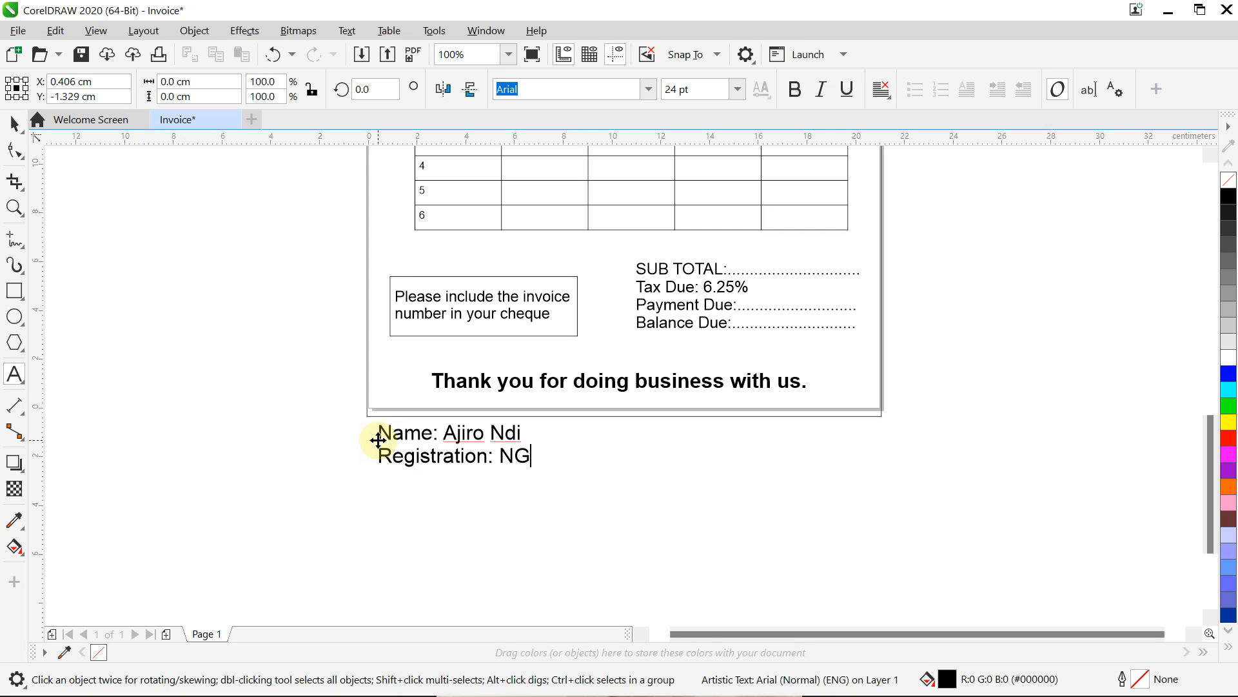
{"action": "type", "text": "/NECO/0001"}
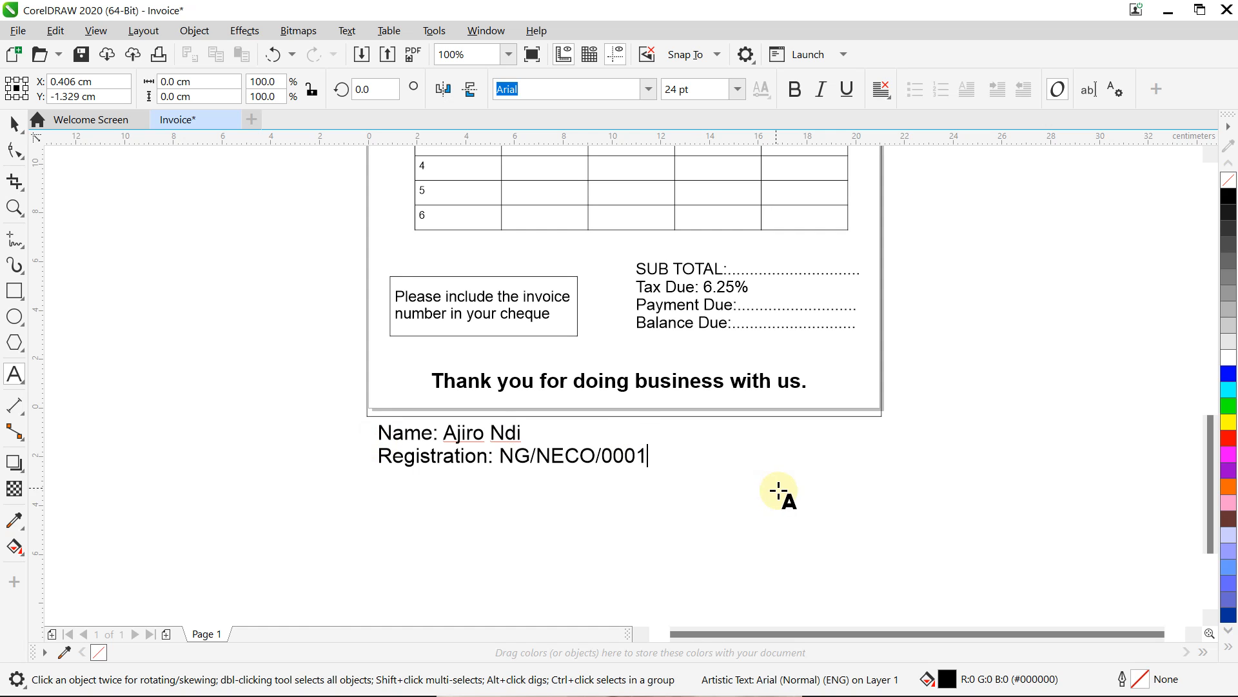
{"action": "key", "text": "Escape"}
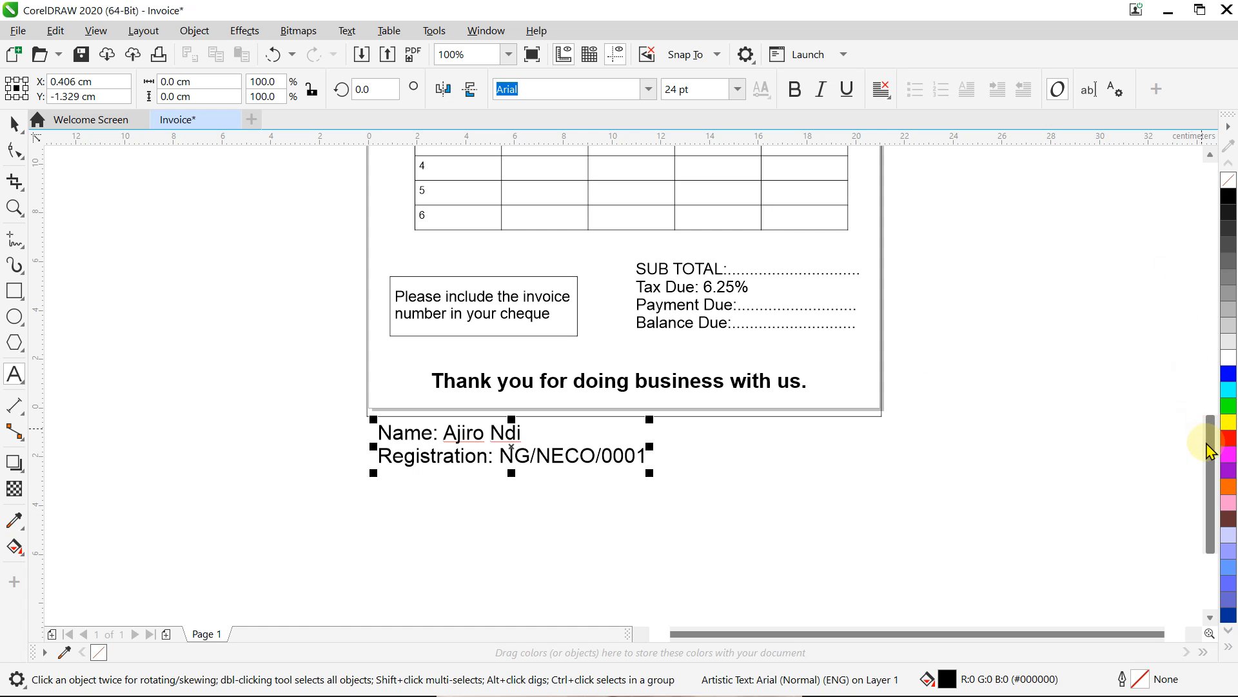
Step: Zoom the view to 50% so the whole invoice page and the name lines are visible
{"action": "left_click_drag", "start_coordinate": [1208, 445], "coordinate": [1203, 314]}
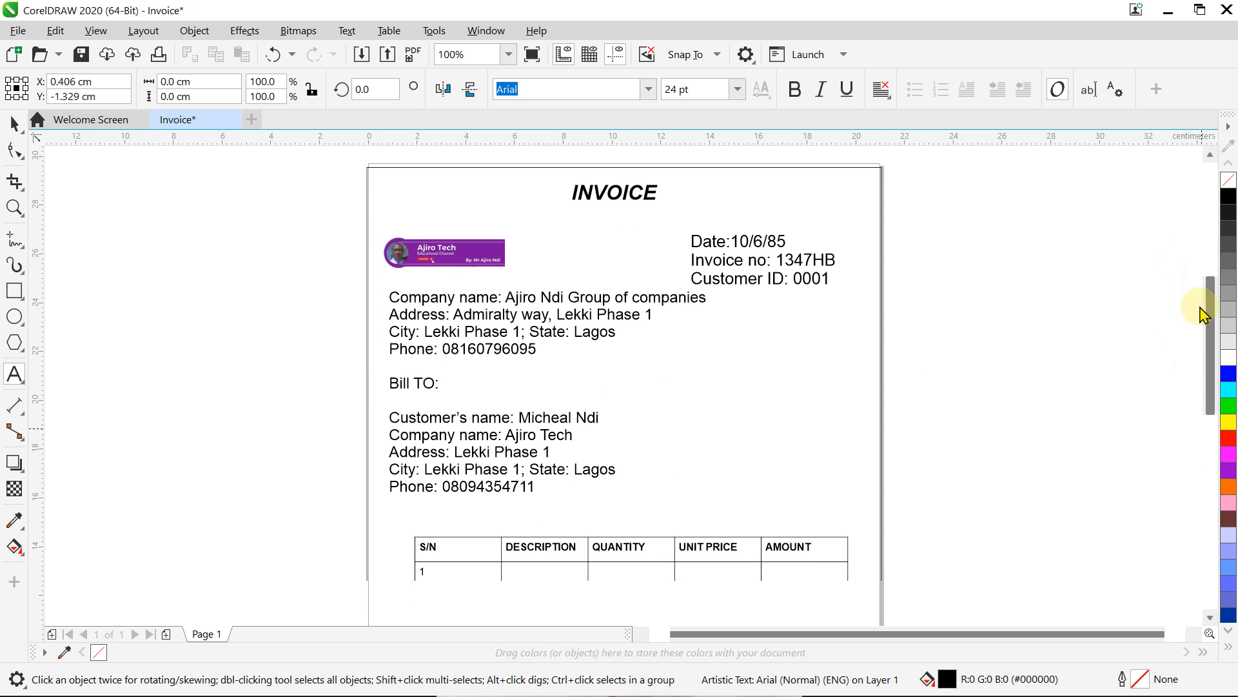
{"action": "left_click", "coordinate": [508, 55]}
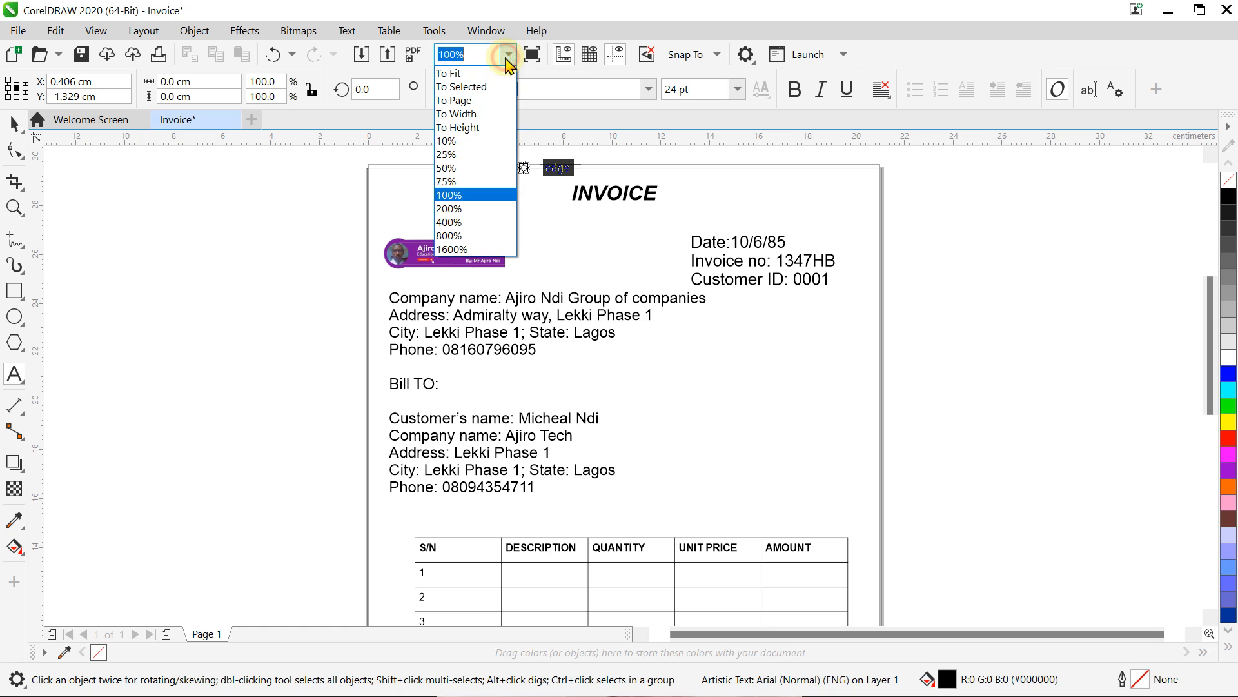
{"action": "left_click", "coordinate": [446, 168]}
{"action": "left_click_drag", "start_coordinate": [1210, 276], "coordinate": [1204, 344]}
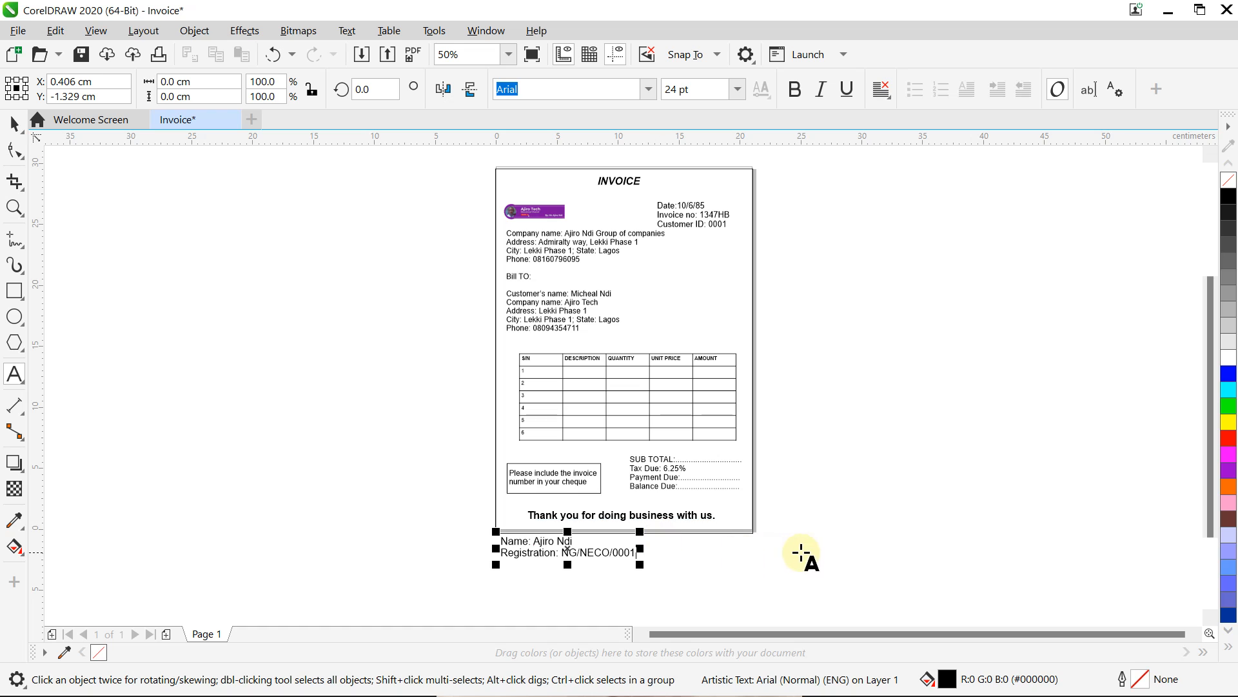
{"action": "left_click", "coordinate": [13, 125]}
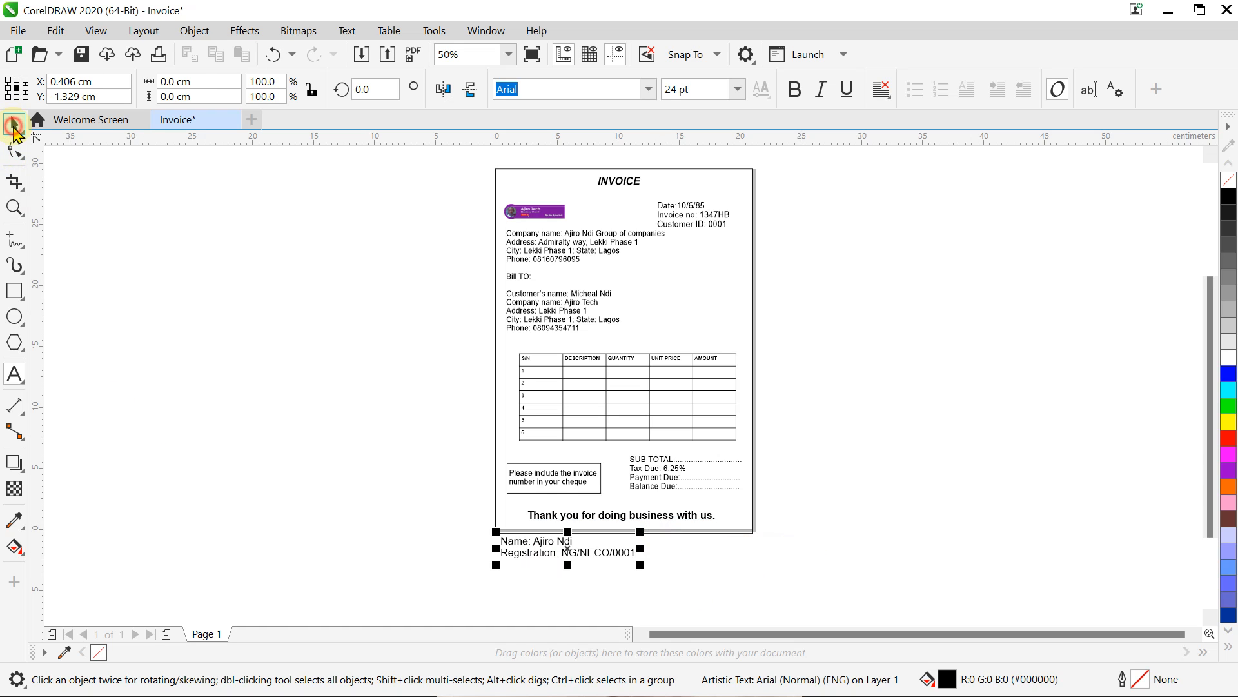
Step: Make the name and registration lines bold and move them slightly down
{"action": "left_click", "coordinate": [795, 90]}
{"action": "left_click", "coordinate": [817, 459]}
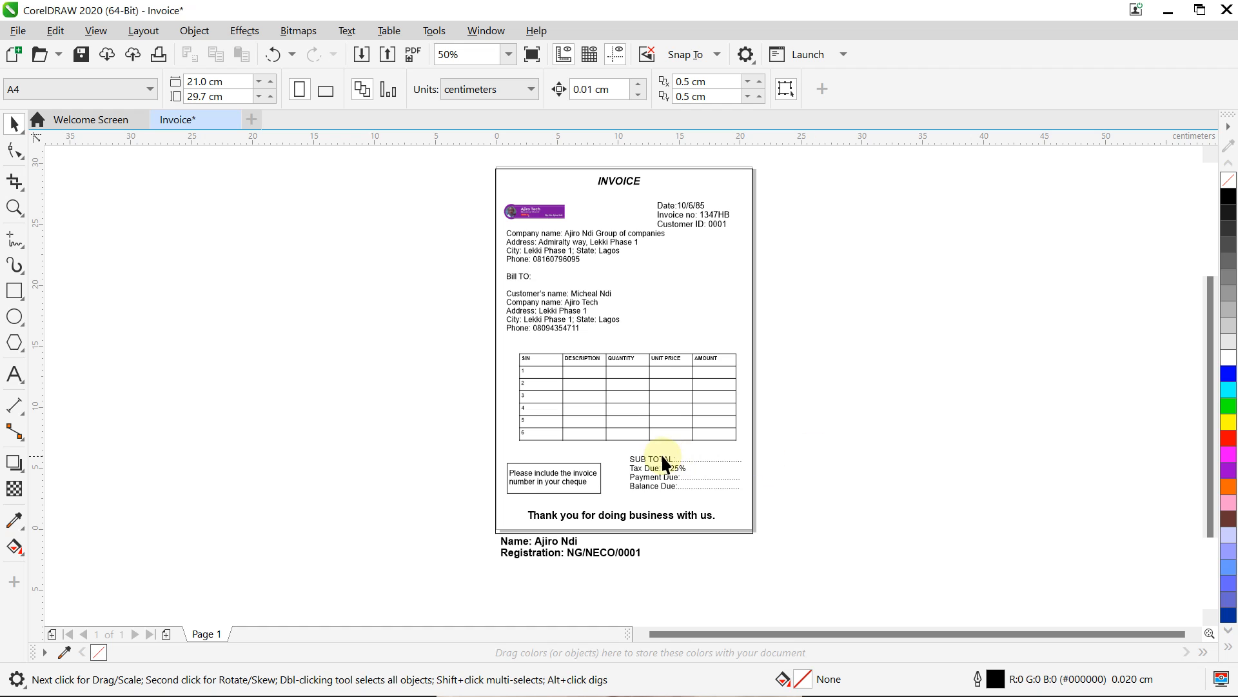
{"action": "left_click", "coordinate": [563, 552]}
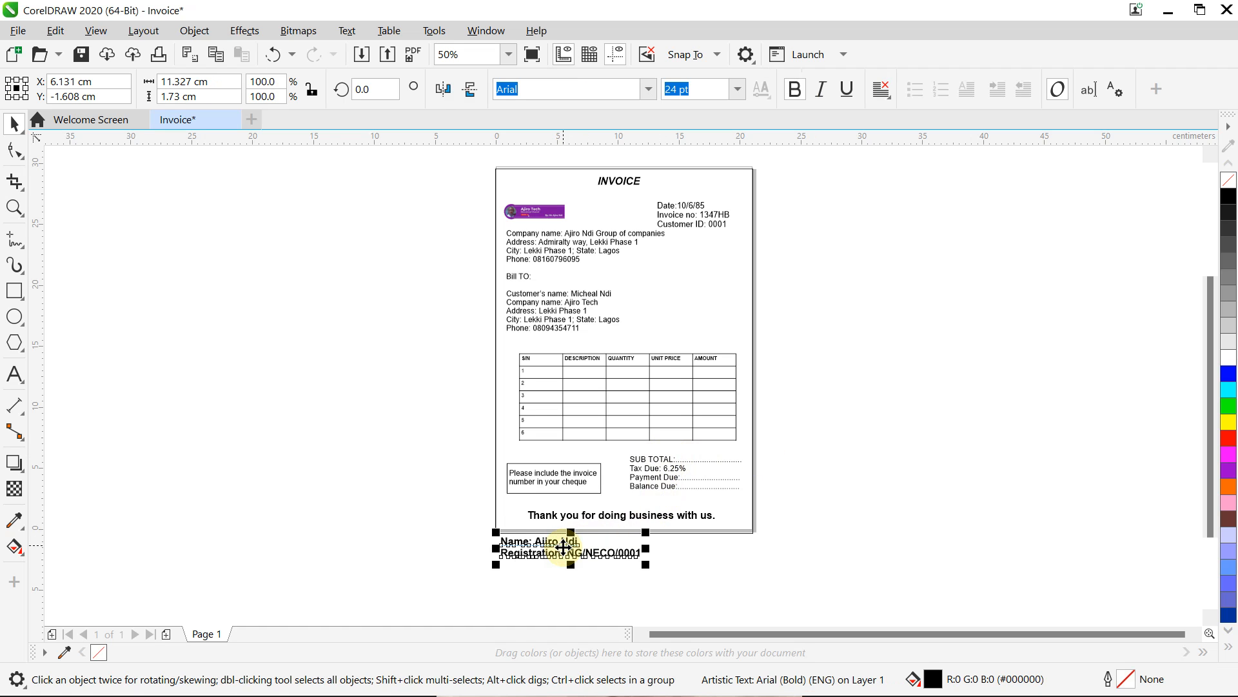
{"action": "left_click_drag", "start_coordinate": [563, 547], "coordinate": [574, 563]}
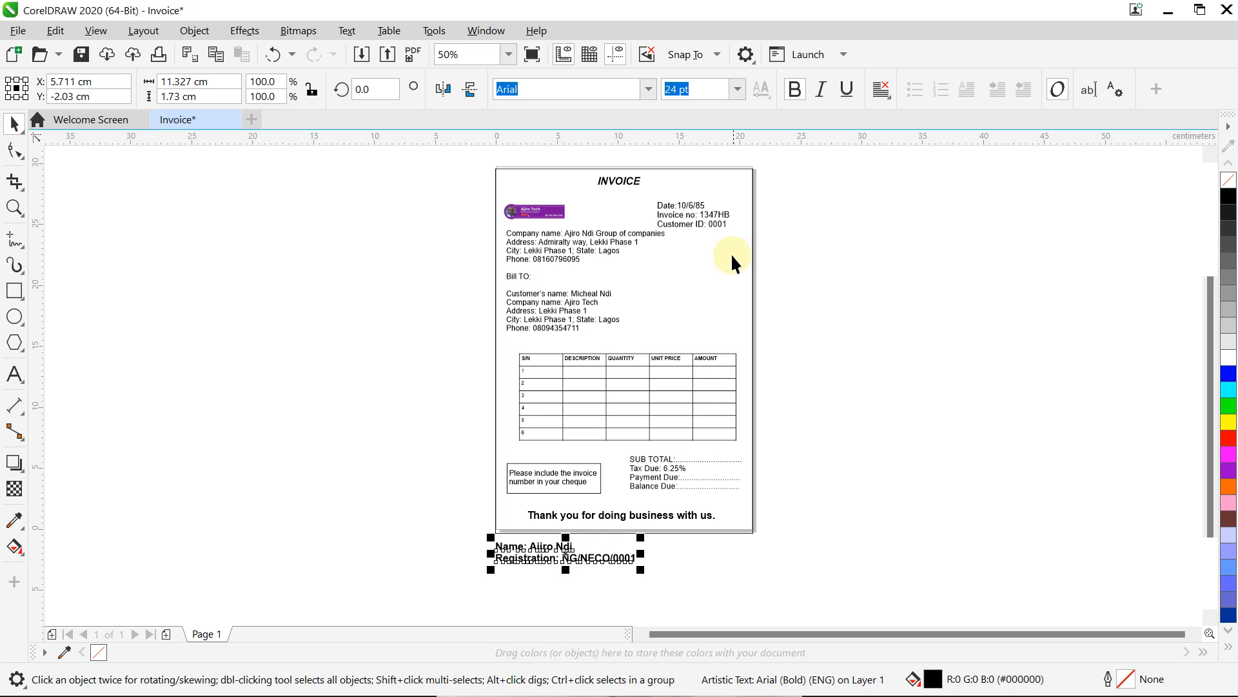
Step: Nudge the logo up slightly and shift the date block a little right and up
{"action": "left_click", "coordinate": [689, 208]}
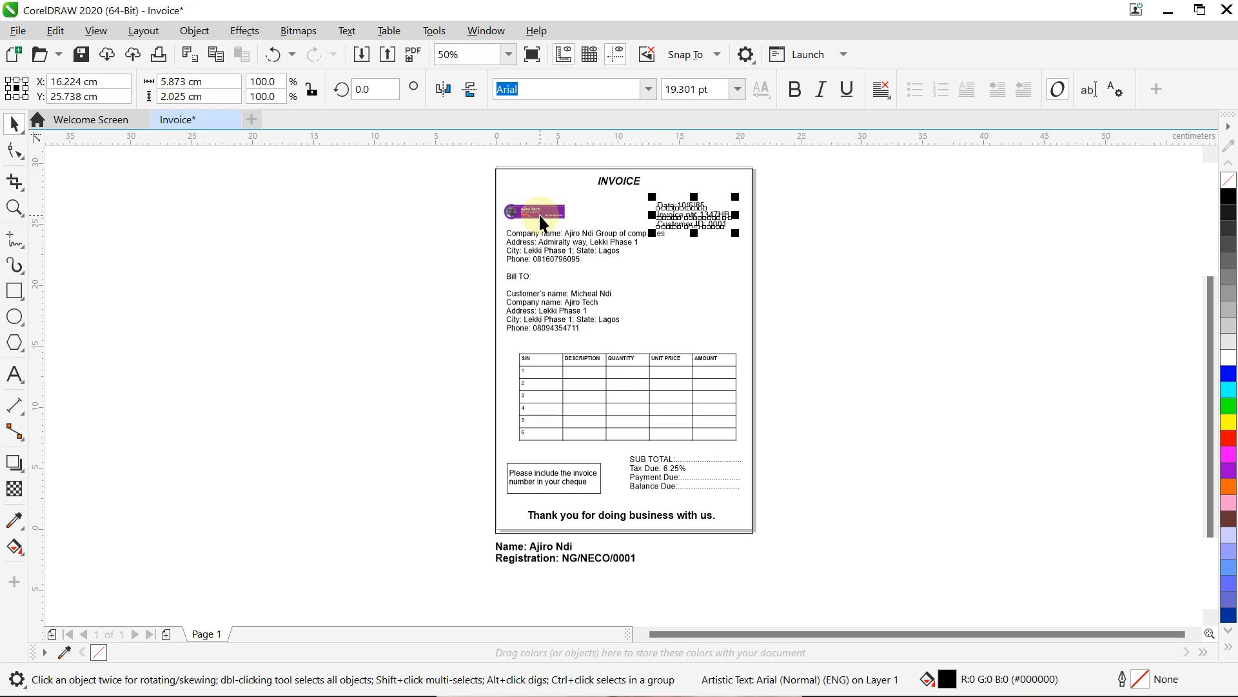
{"action": "left_click", "coordinate": [539, 216]}
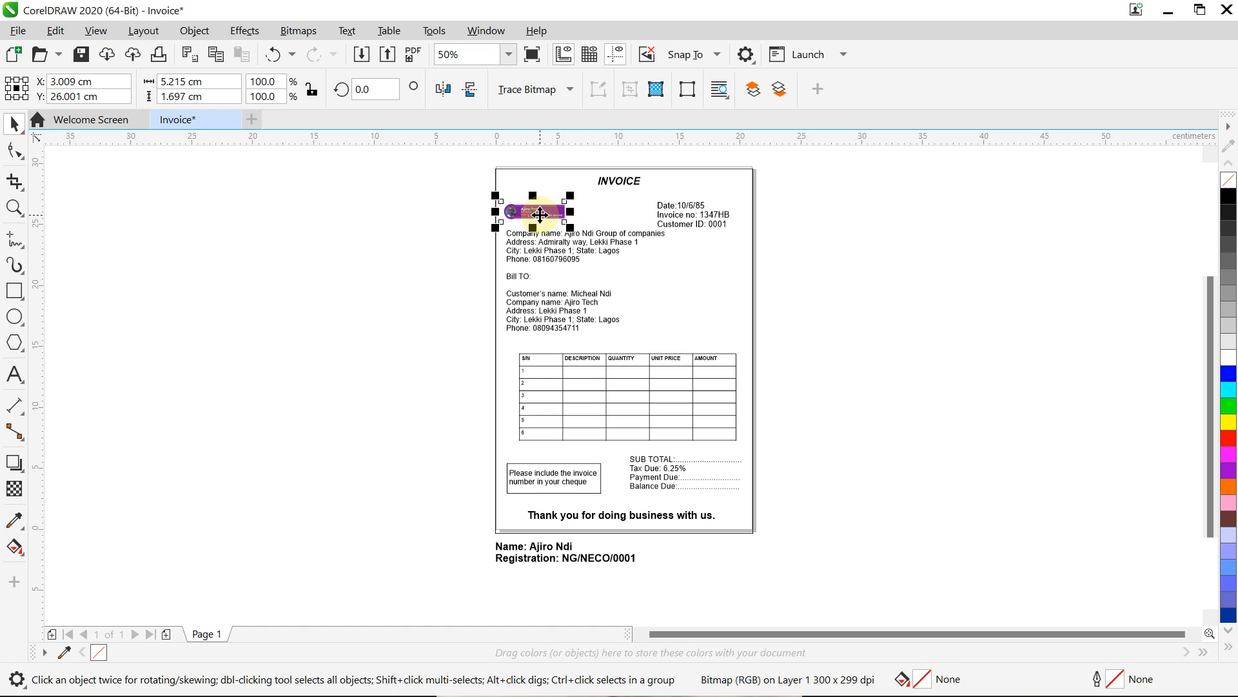
{"action": "left_click_drag", "start_coordinate": [539, 214], "coordinate": [540, 213]}
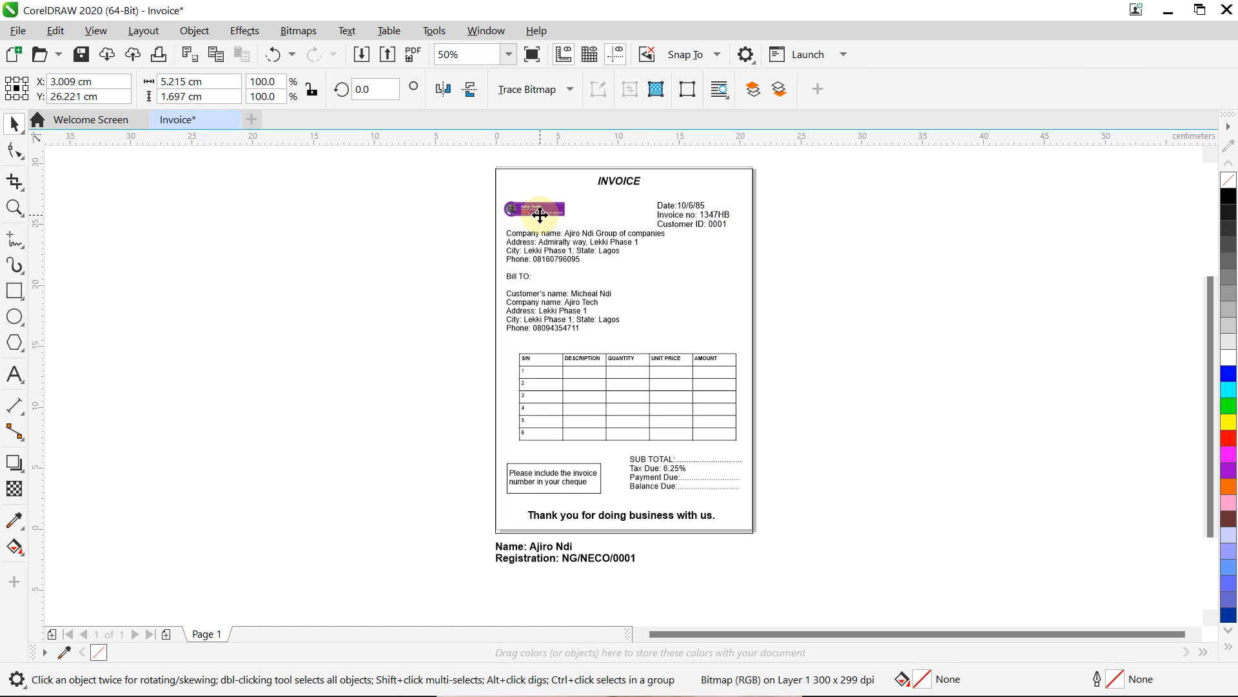
{"action": "left_click_drag", "start_coordinate": [681, 213], "coordinate": [711, 209]}
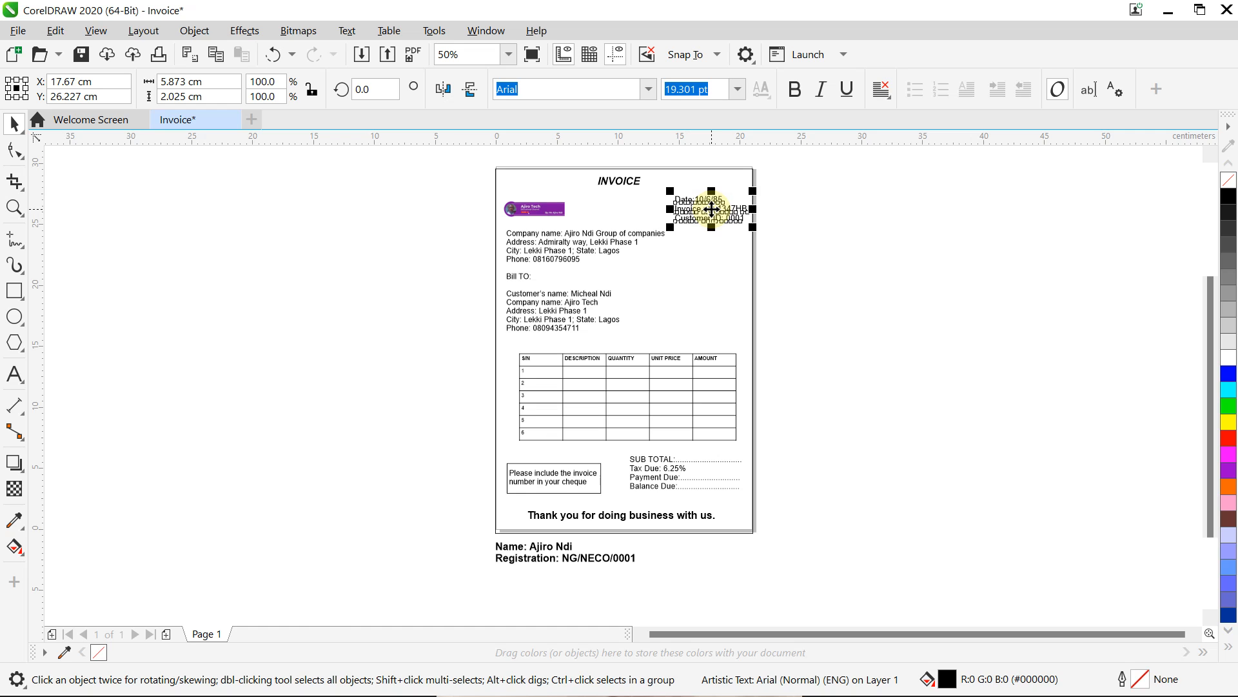
{"action": "left_click_drag", "start_coordinate": [712, 209], "coordinate": [708, 211]}
Step: Resize the company and Bill To text block and move it slightly lower
{"action": "left_click_drag", "start_coordinate": [565, 244], "coordinate": [584, 256]}
{"action": "mouse_move", "coordinate": [671, 337]}
{"action": "left_mouse_down"}
{"action": "mouse_move", "coordinate": [658, 320]}
{"action": "mouse_move", "coordinate": [673, 334]}
{"action": "left_mouse_up"}
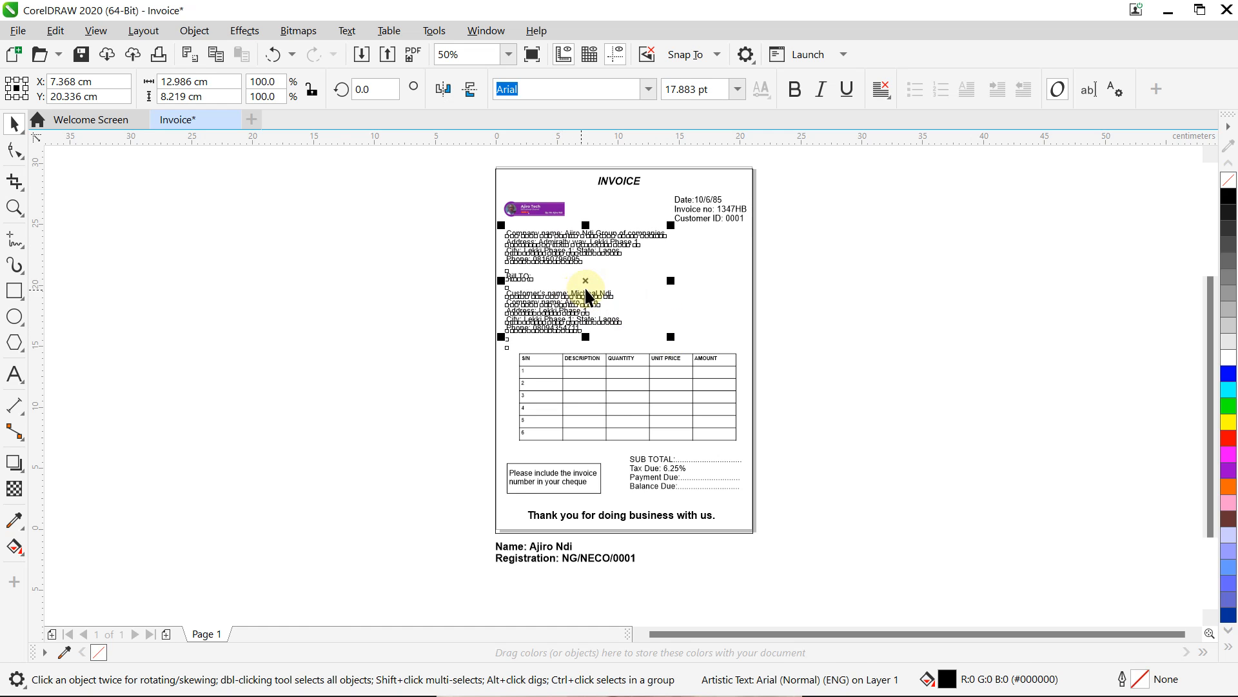
{"action": "left_click_drag", "start_coordinate": [587, 288], "coordinate": [588, 289]}
{"action": "left_click", "coordinate": [933, 299]}
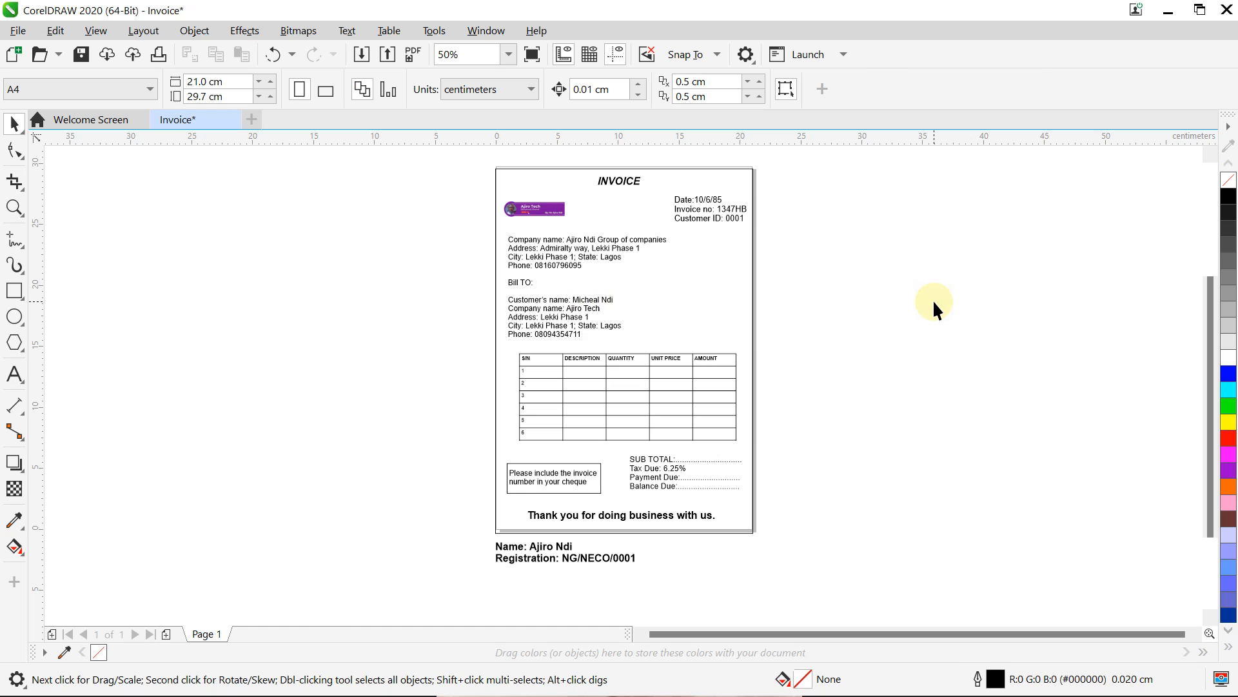
Step: Narrow the item table and nudge the cheque note box with its text left and up
{"action": "left_click", "coordinate": [709, 386]}
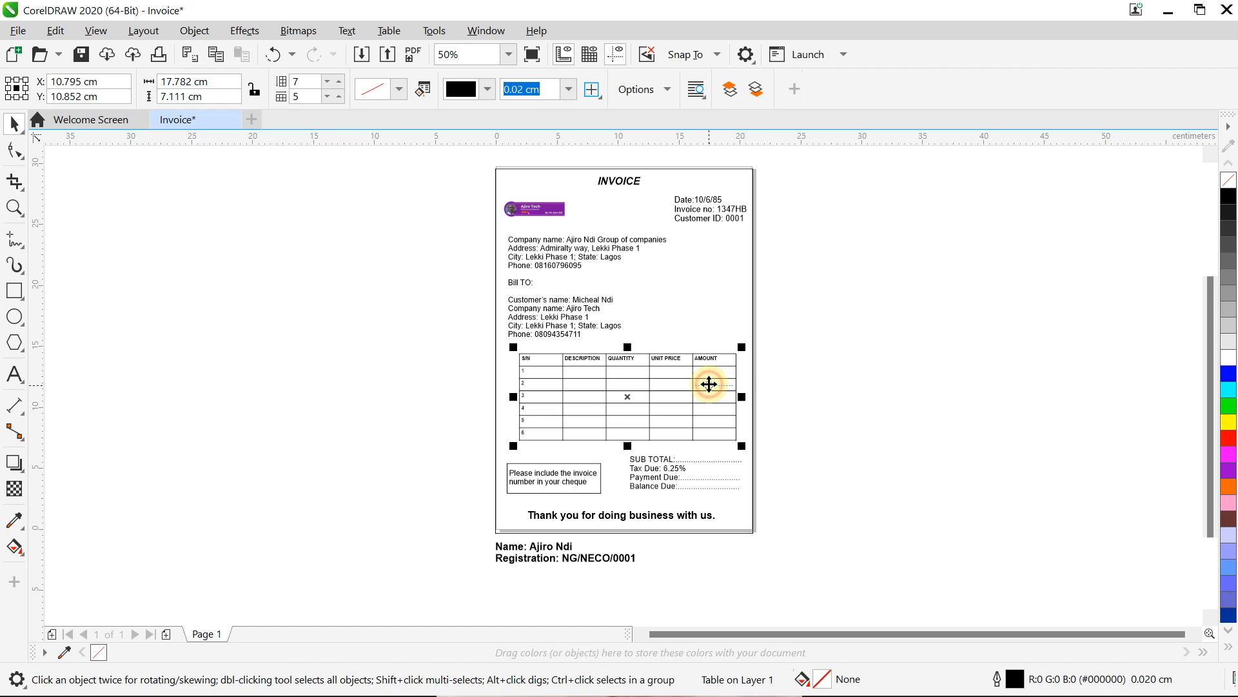
{"action": "left_click_drag", "start_coordinate": [738, 440], "coordinate": [727, 434]}
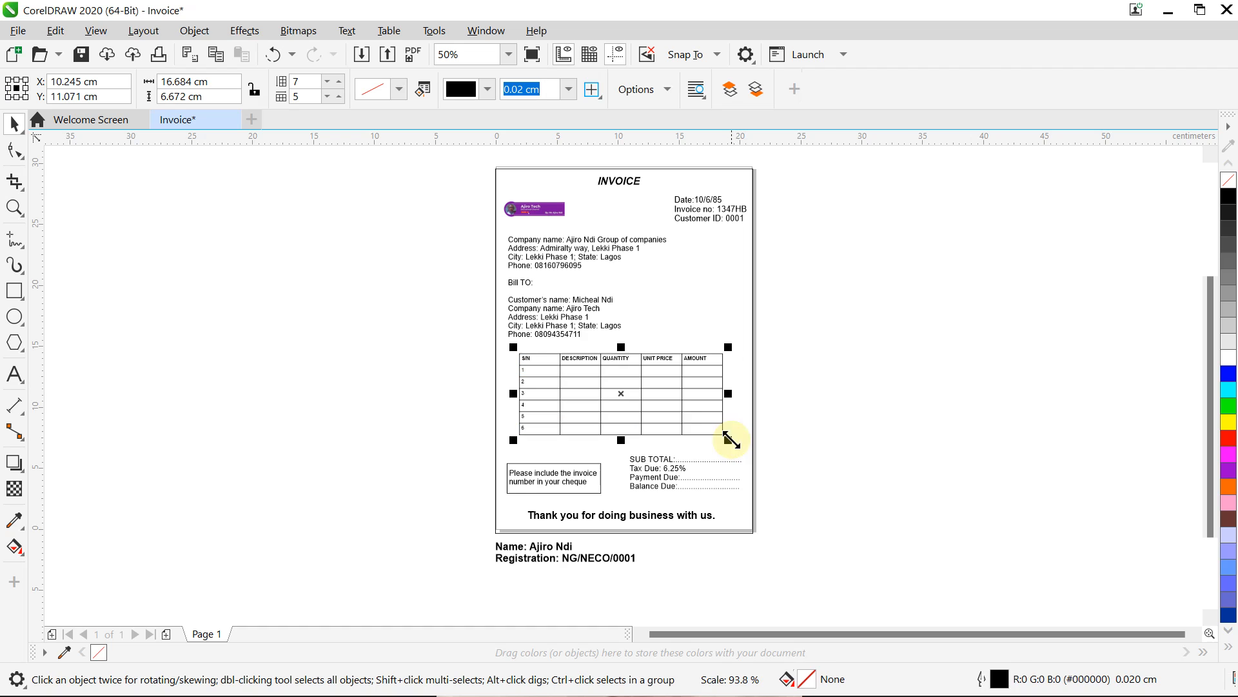
{"action": "left_click", "coordinate": [559, 478]}
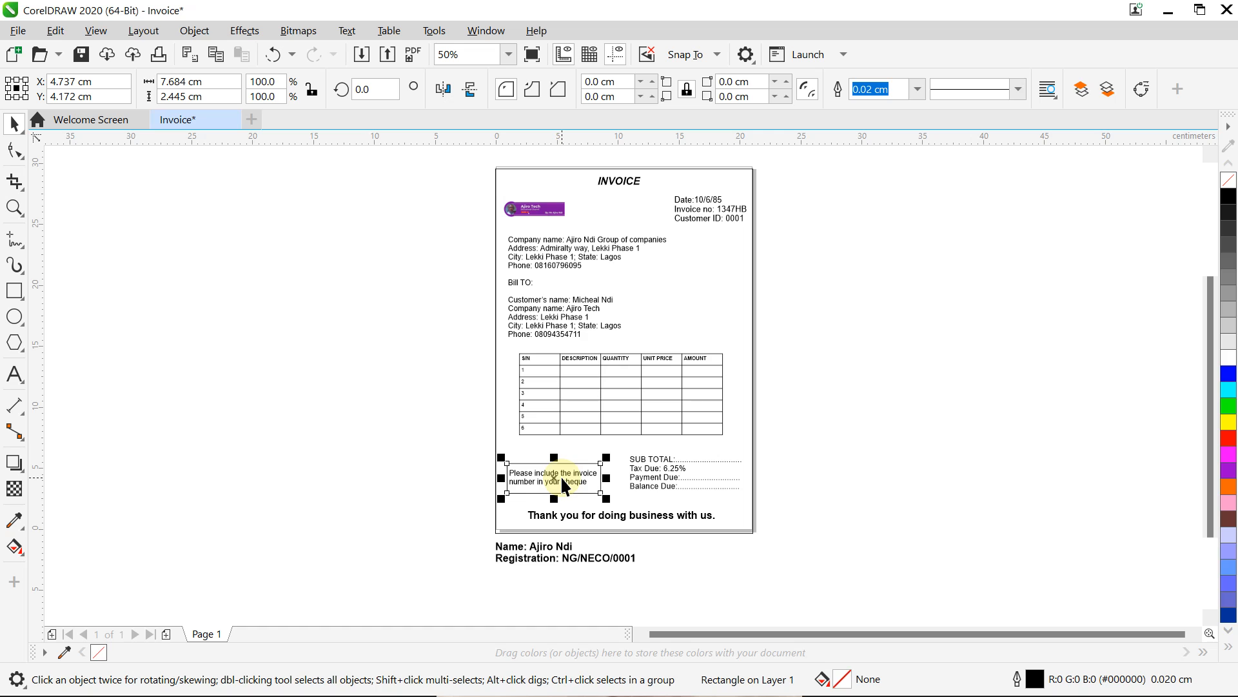
{"action": "left_click", "coordinate": [562, 483], "text": "shift"}
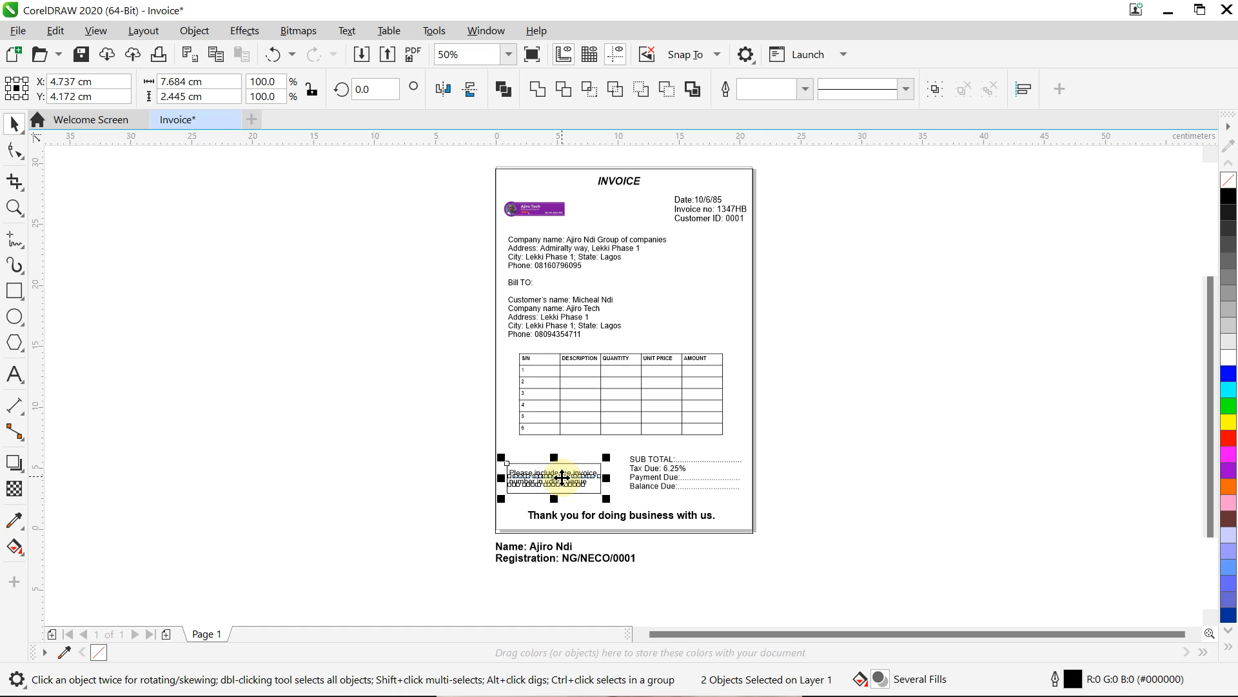
{"action": "key", "text": "Left"}
{"action": "key", "text": "Left"}
{"action": "key", "text": "Left"}
{"action": "key", "text": "Left"}
{"action": "key", "text": "Left"}
{"action": "key", "text": "Left"}
{"action": "key", "text": "Left"}
{"action": "key", "text": "Left"}
{"action": "key", "text": "Left"}
{"action": "key", "text": "Left"}
{"action": "key", "text": "Left"}
{"action": "key", "text": "Left"}
{"action": "key", "text": "Left"}
{"action": "key", "text": "Left"}
{"action": "key", "text": "Left"}
{"action": "key", "text": "Left"}
{"action": "key", "text": "Left"}
{"action": "key", "text": "Left"}
{"action": "key", "text": "Left"}
{"action": "key", "text": "Left"}
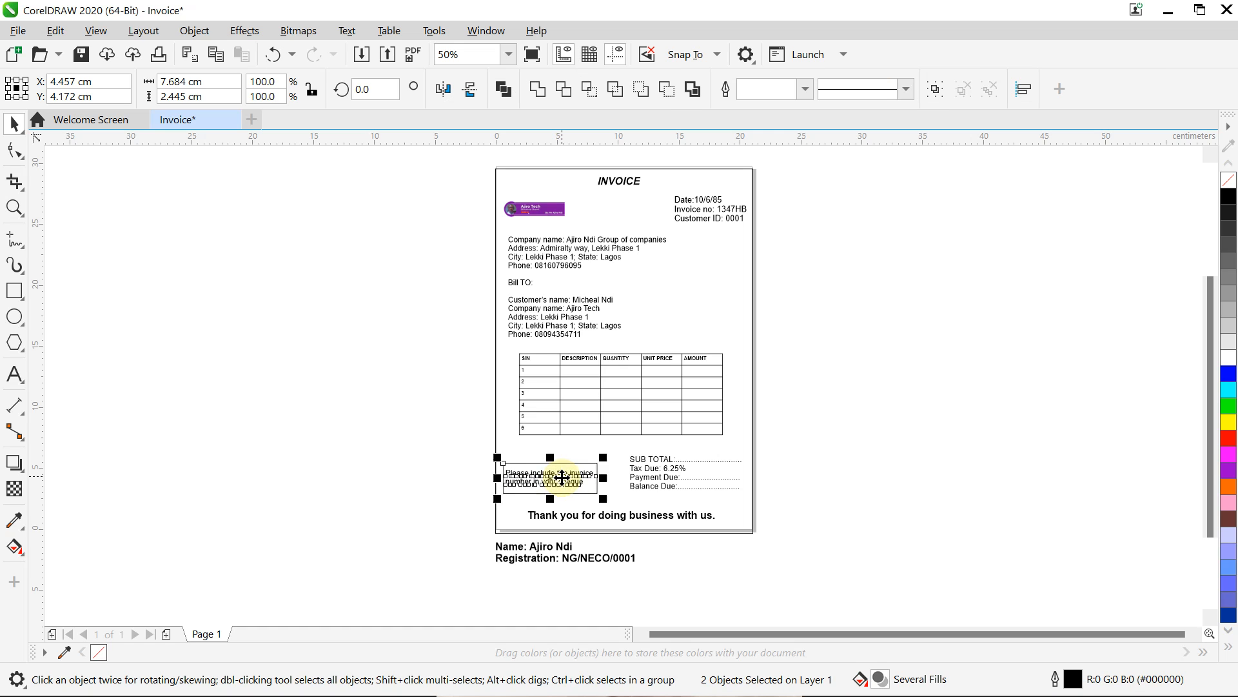
{"action": "key", "text": "Left"}
{"action": "key", "text": "Left"}
{"action": "key", "text": "Left"}
{"action": "key", "text": "Left"}
{"action": "key", "text": "Left"}
{"action": "key", "text": "Left"}
{"action": "key", "text": "Left"}
{"action": "key", "text": "Left"}
{"action": "key", "text": "Left"}
{"action": "key", "text": "Left"}
{"action": "key", "text": "Left"}
{"action": "key", "text": "Left"}
{"action": "key", "text": "Left"}
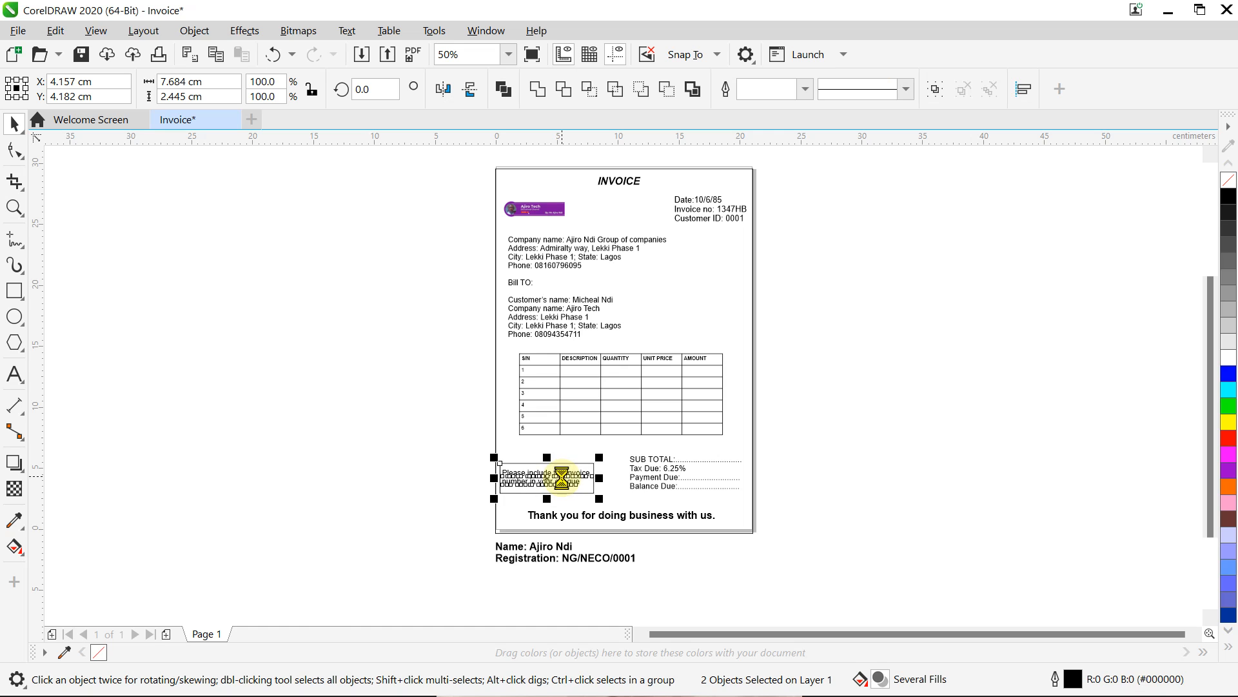
{"action": "key", "text": "Up"}
{"action": "key", "text": "Up"}
{"action": "key", "text": "Up"}
{"action": "key", "text": "Up"}
{"action": "key", "text": "Up"}
{"action": "key", "text": "Up"}
{"action": "key", "text": "Up"}
{"action": "key", "text": "Up"}
{"action": "key", "text": "Up"}
{"action": "key", "text": "Up"}
{"action": "key", "text": "Up"}
{"action": "key", "text": "Up"}
{"action": "key", "text": "Up"}
{"action": "key", "text": "Up"}
{"action": "key", "text": "Up"}
{"action": "key", "text": "Up"}
{"action": "key", "text": "Up"}
{"action": "key", "text": "Up"}
{"action": "key", "text": "Up"}
{"action": "key", "text": "Up"}
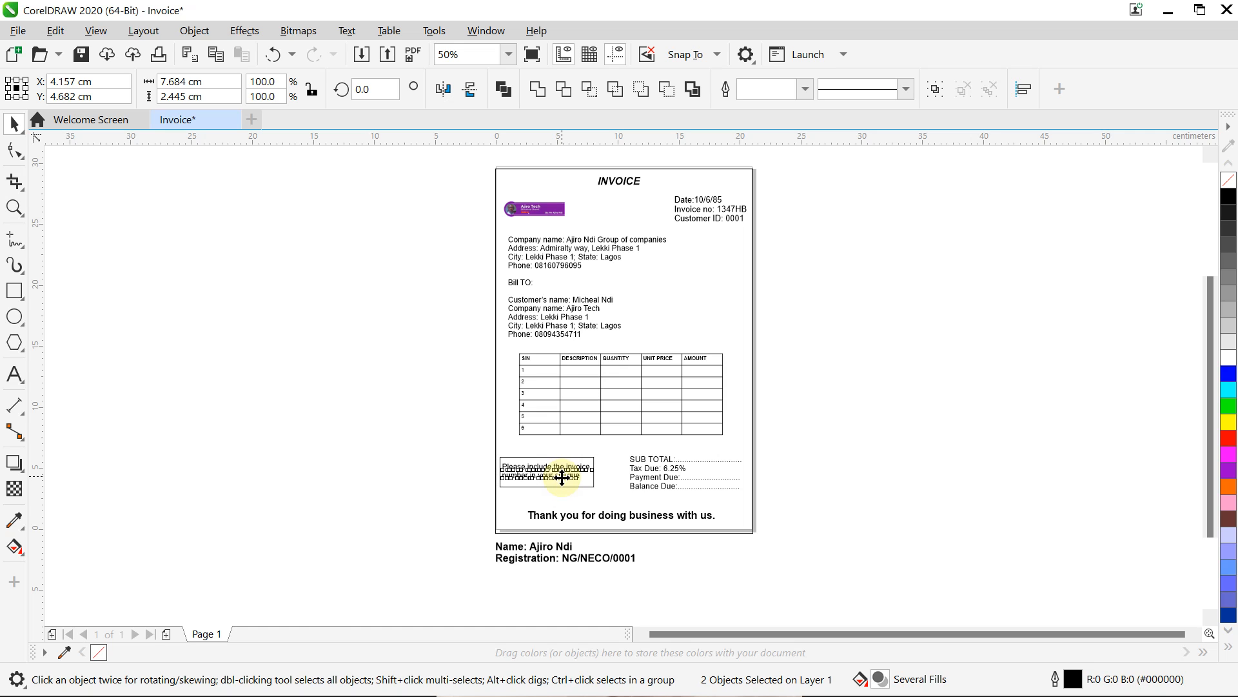
Step: Nudge the SUB TOTAL lines up two steps into alignment with the note box
{"action": "left_click", "coordinate": [662, 470]}
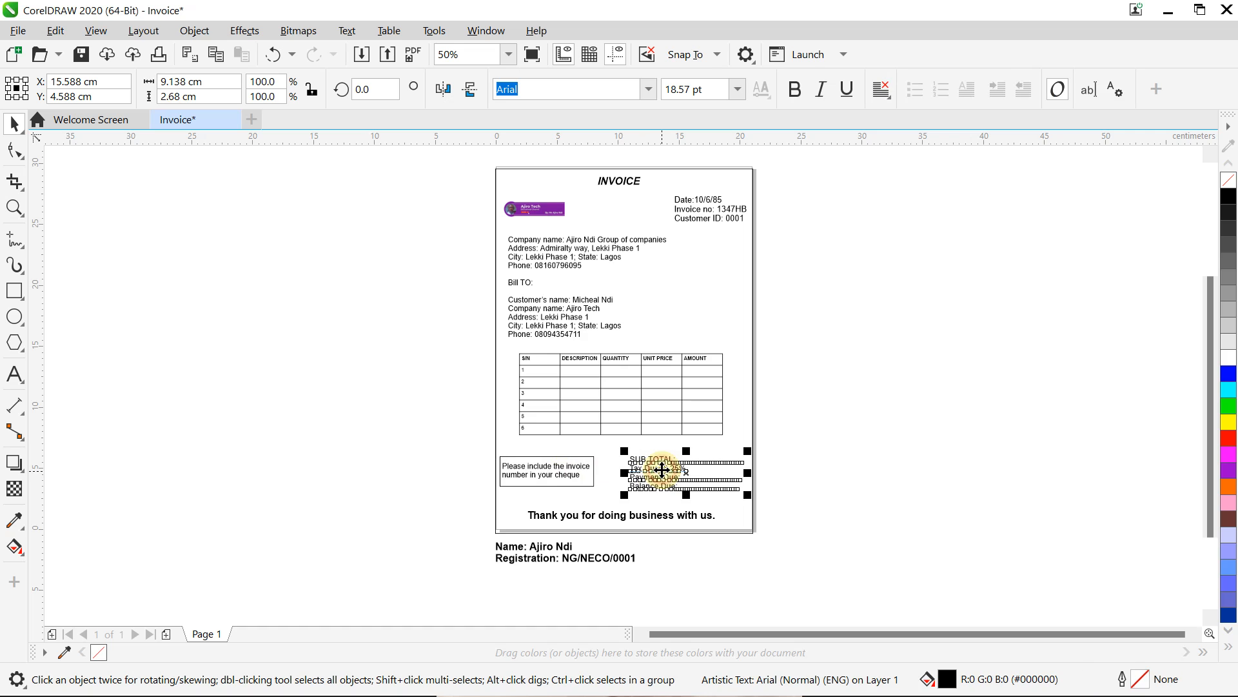
{"action": "key", "text": "Up"}
{"action": "key", "text": "Up"}
{"action": "key", "text": "Up"}
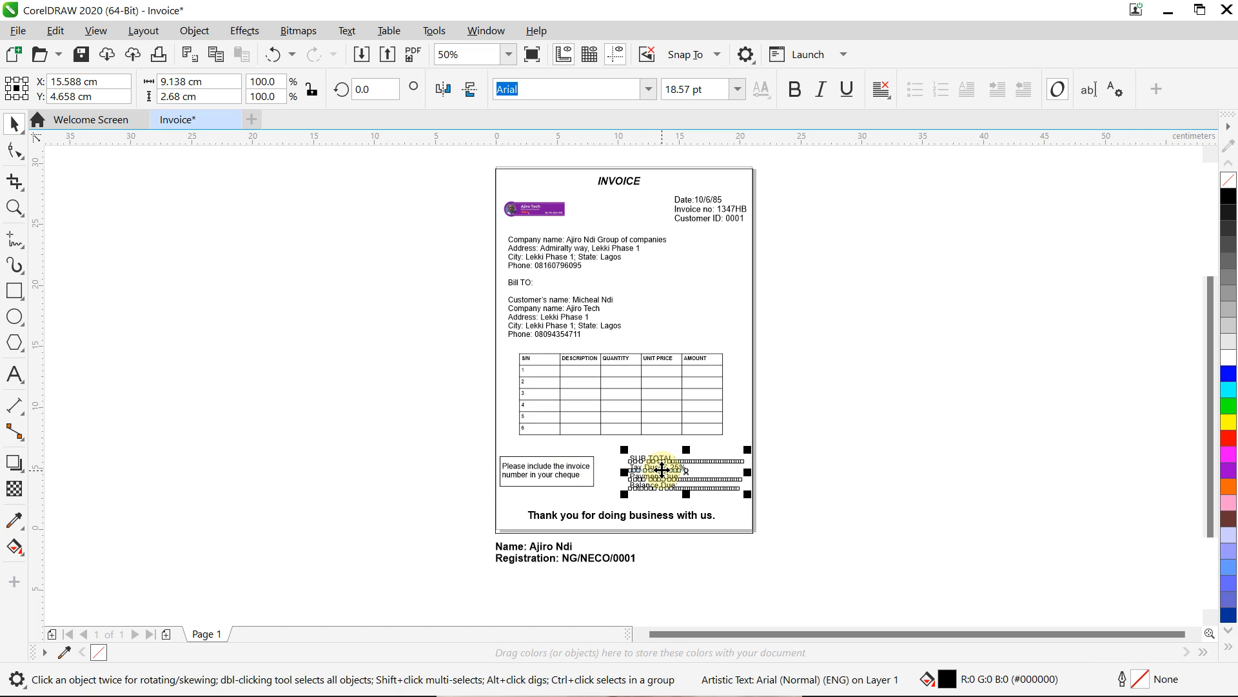
{"action": "key", "text": "Up"}
{"action": "key", "text": "Up"}
{"action": "key", "text": "Up"}
{"action": "left_click", "coordinate": [912, 369]}
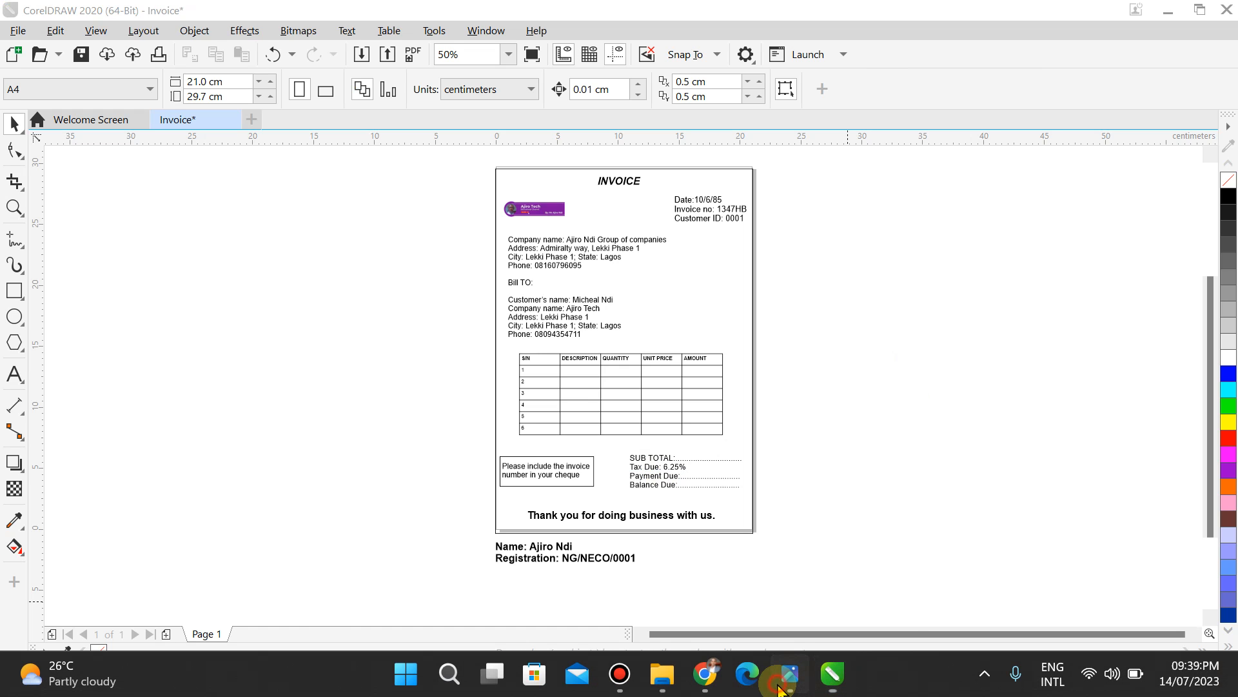
{"action": "left_click", "coordinate": [782, 683]}
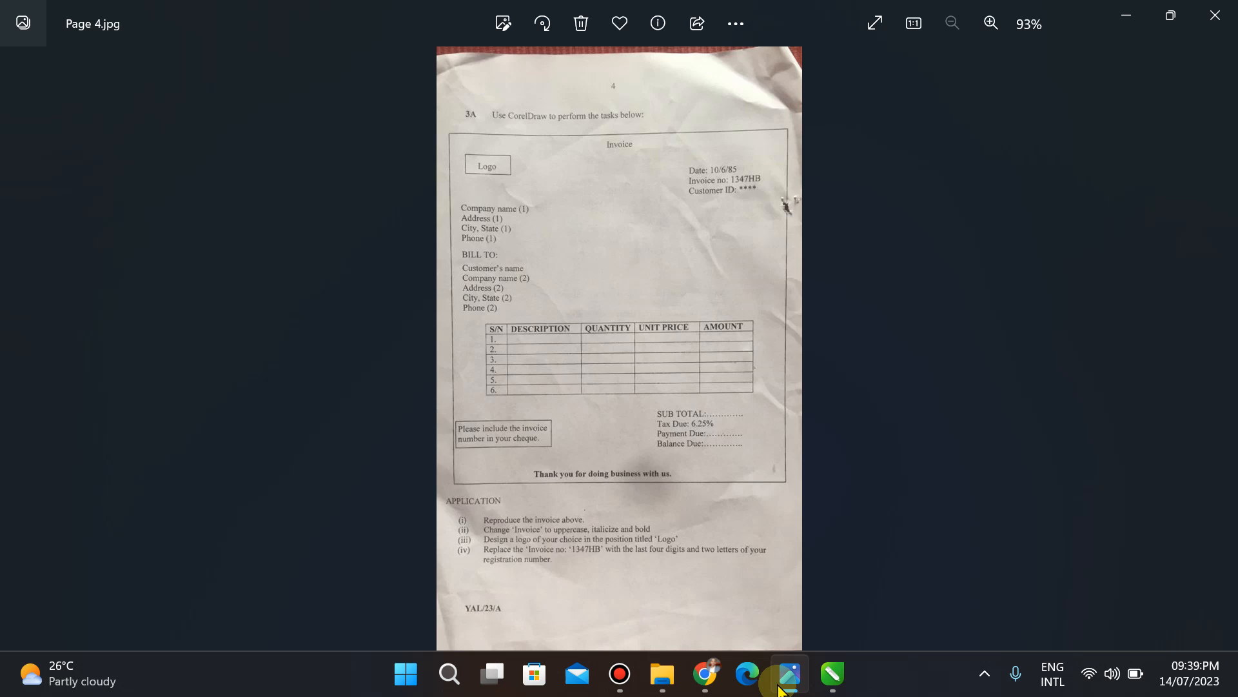
{"action": "key", "text": "Right"}
{"action": "key", "text": "Left"}
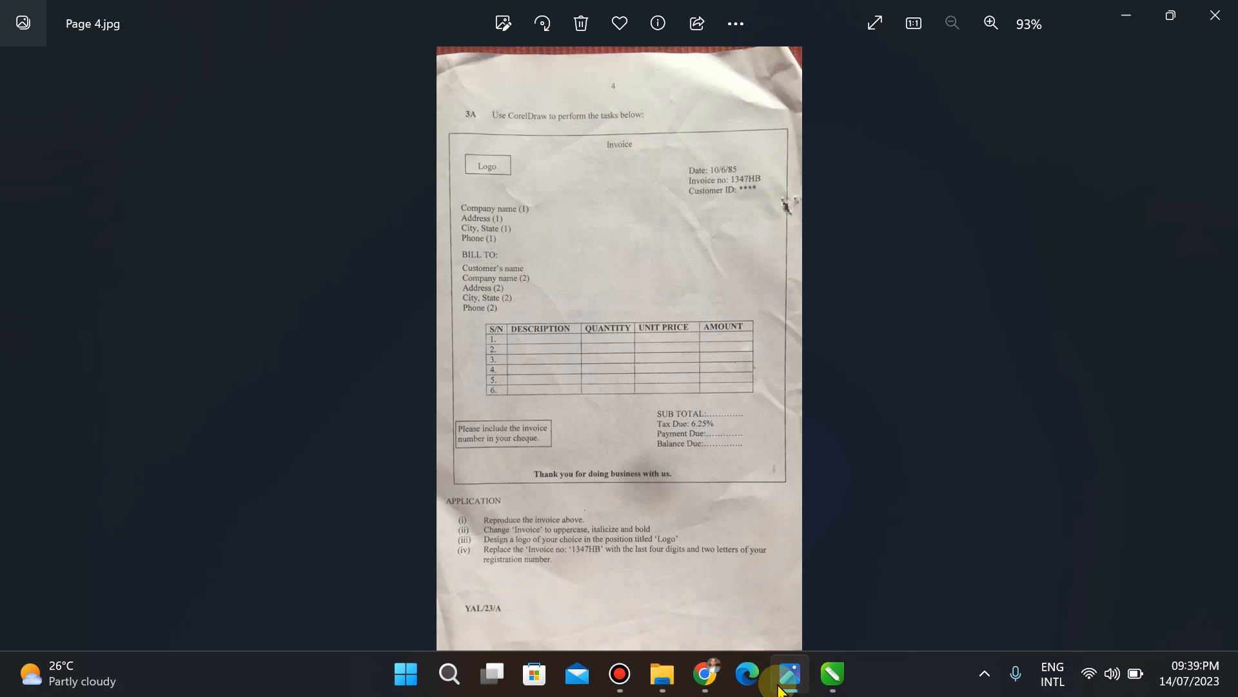
{"action": "left_click", "coordinate": [832, 674]}
{"action": "left_click", "coordinate": [837, 678]}
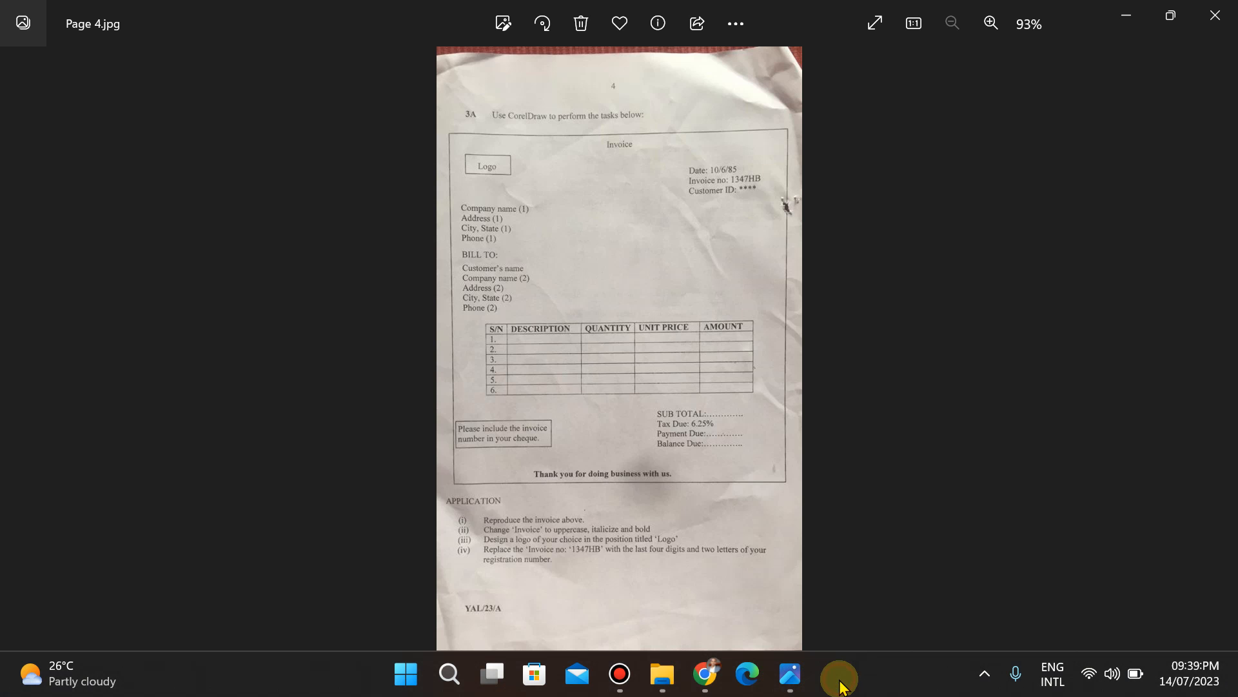
{"action": "left_click", "coordinate": [837, 677]}
{"action": "left_click", "coordinate": [791, 677]}
{"action": "key", "text": "Right"}
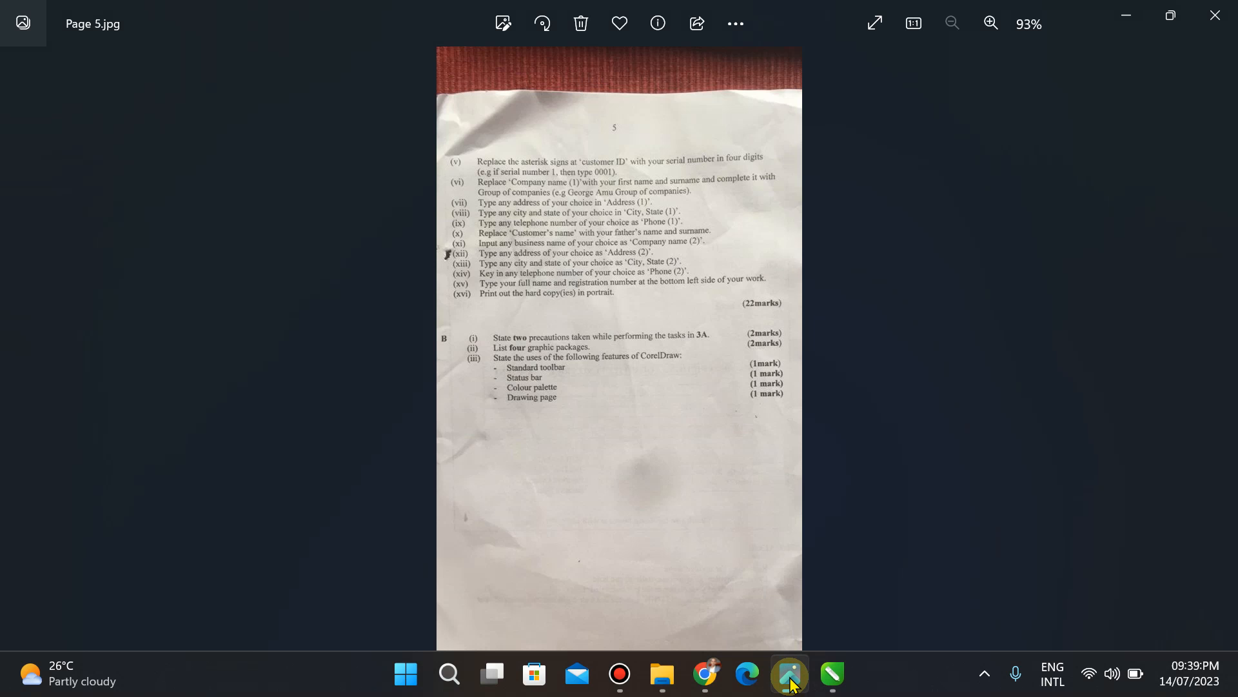
{"action": "left_click", "coordinate": [833, 679]}
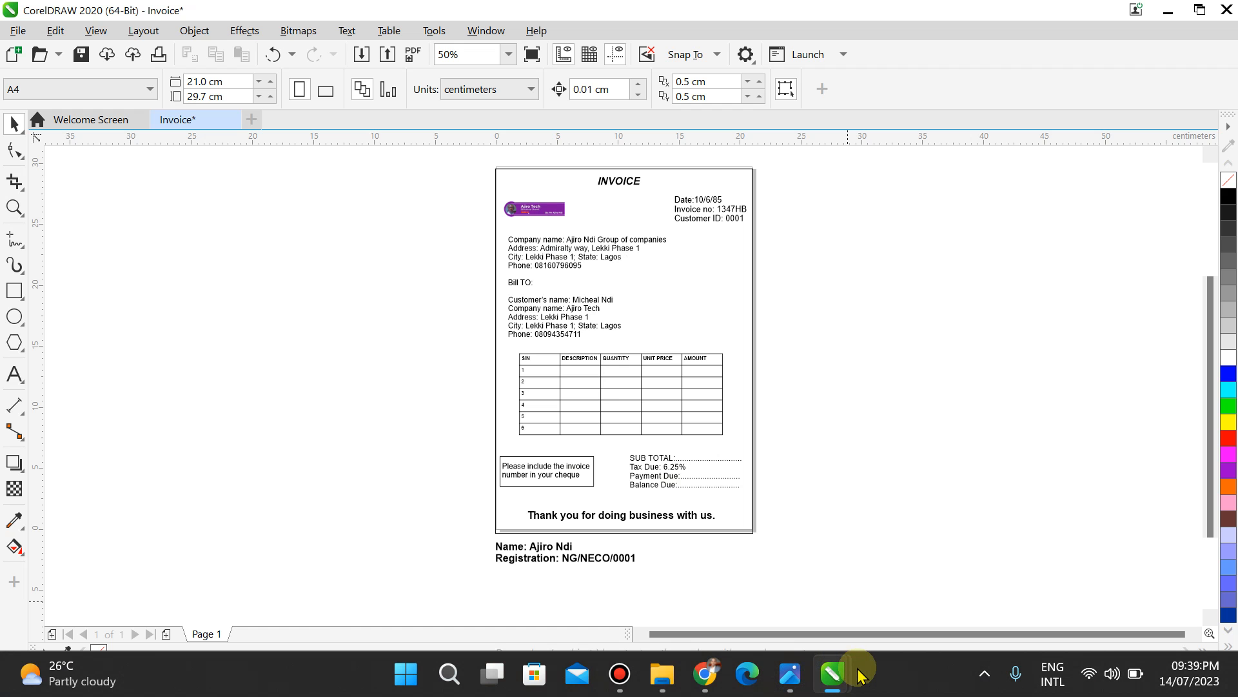
Step: Save the drawing as Invoice.cdr in Downloads > NECO Data Processing Practical 2023
{"action": "mouse_move", "coordinate": [827, 683]}
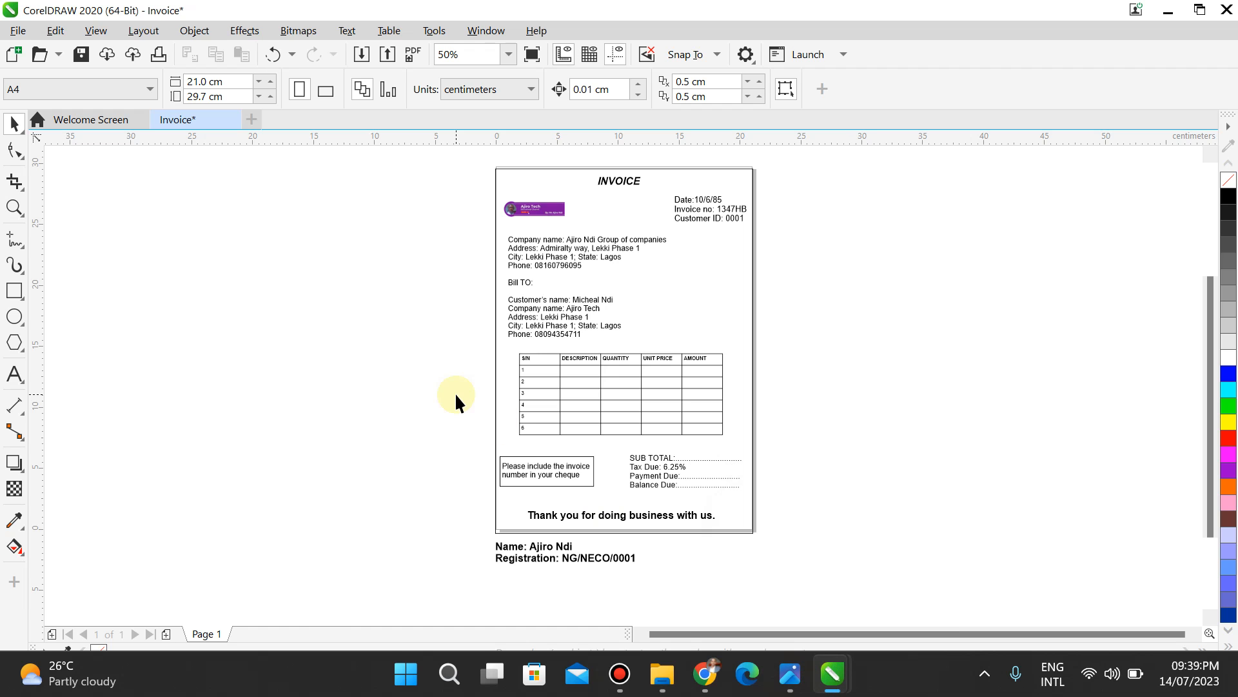
{"action": "left_click", "coordinate": [15, 32]}
{"action": "left_click", "coordinate": [41, 204]}
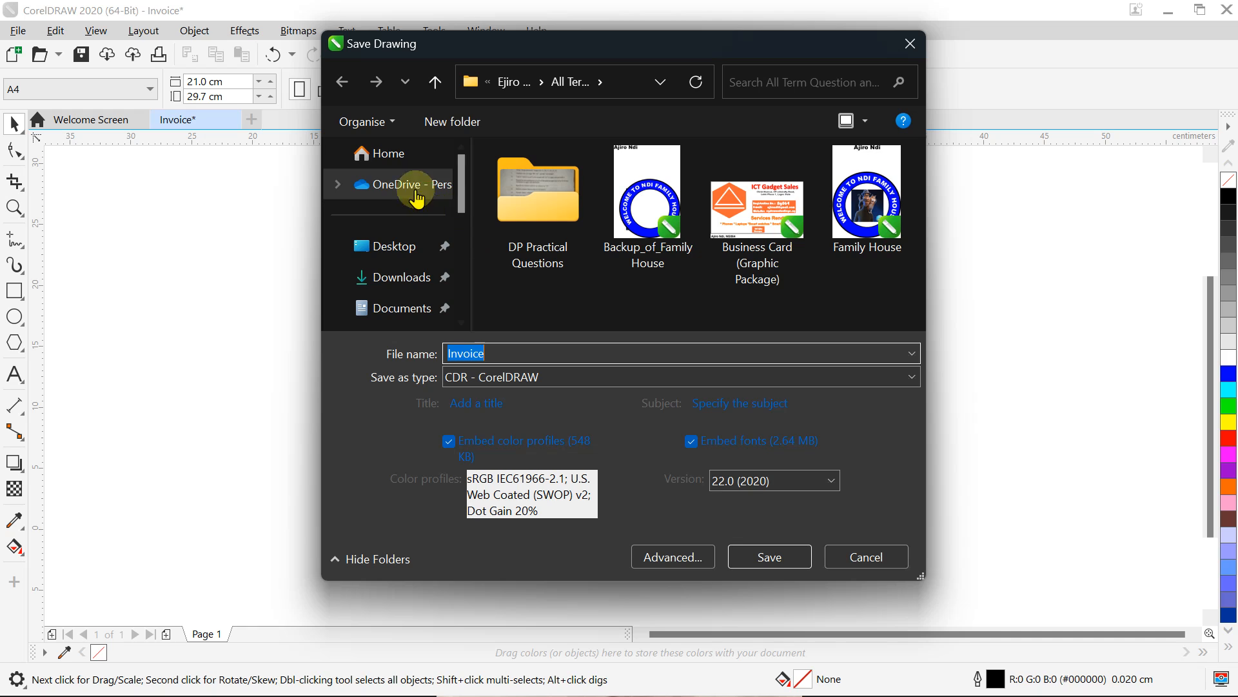
{"action": "left_click", "coordinate": [404, 275]}
{"action": "left_click", "coordinate": [547, 231]}
{"action": "double_click", "coordinate": [547, 233]}
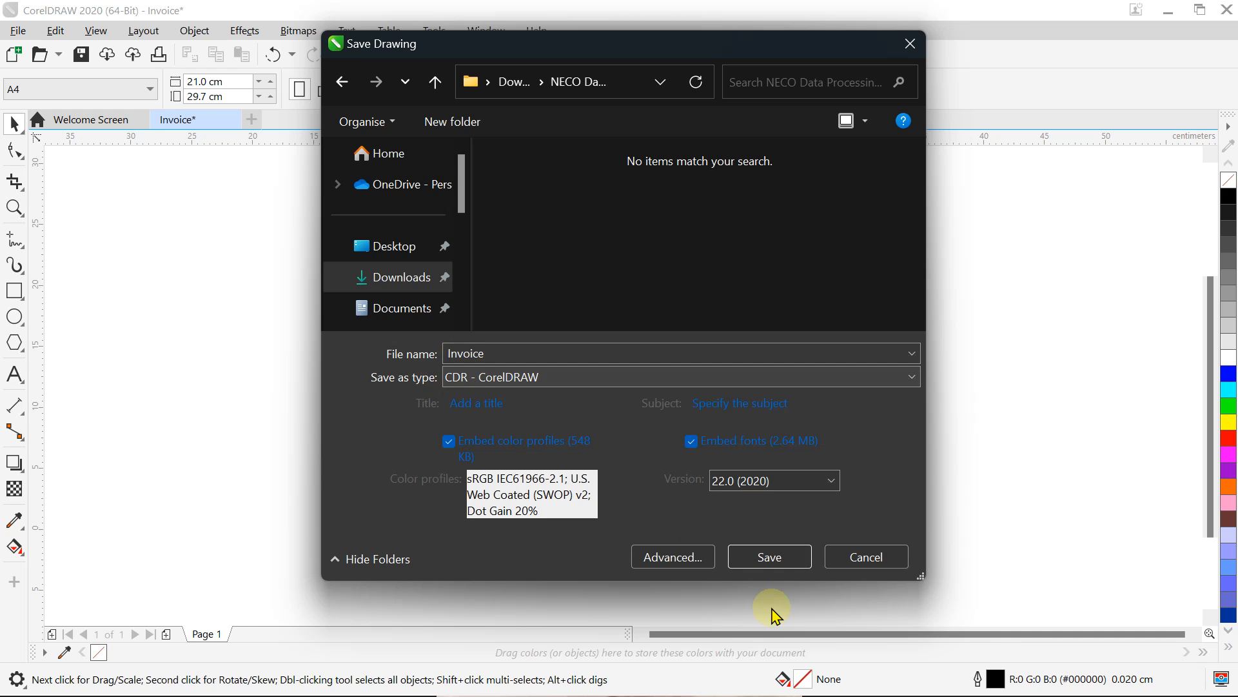
{"action": "left_click", "coordinate": [768, 556]}
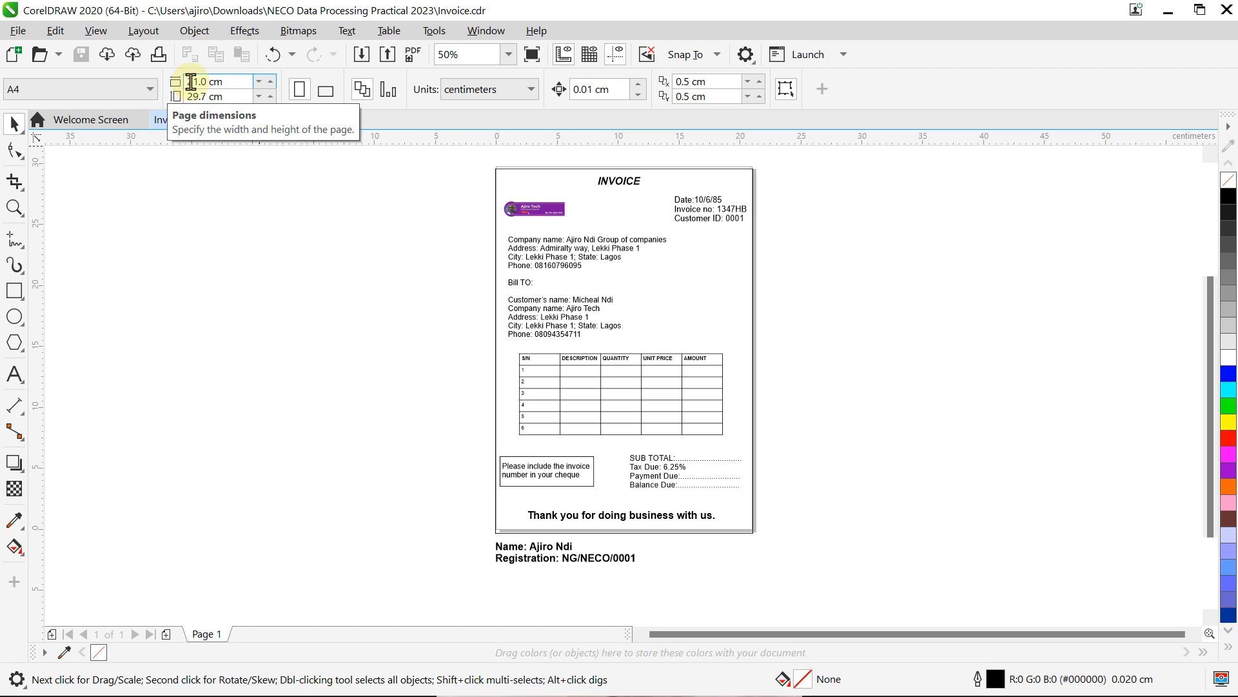
Step: Export the current invoice page as Invoice.pdf to Downloads, accepting the PDF settings
{"action": "left_click", "coordinate": [12, 32]}
{"action": "left_click", "coordinate": [78, 355]}
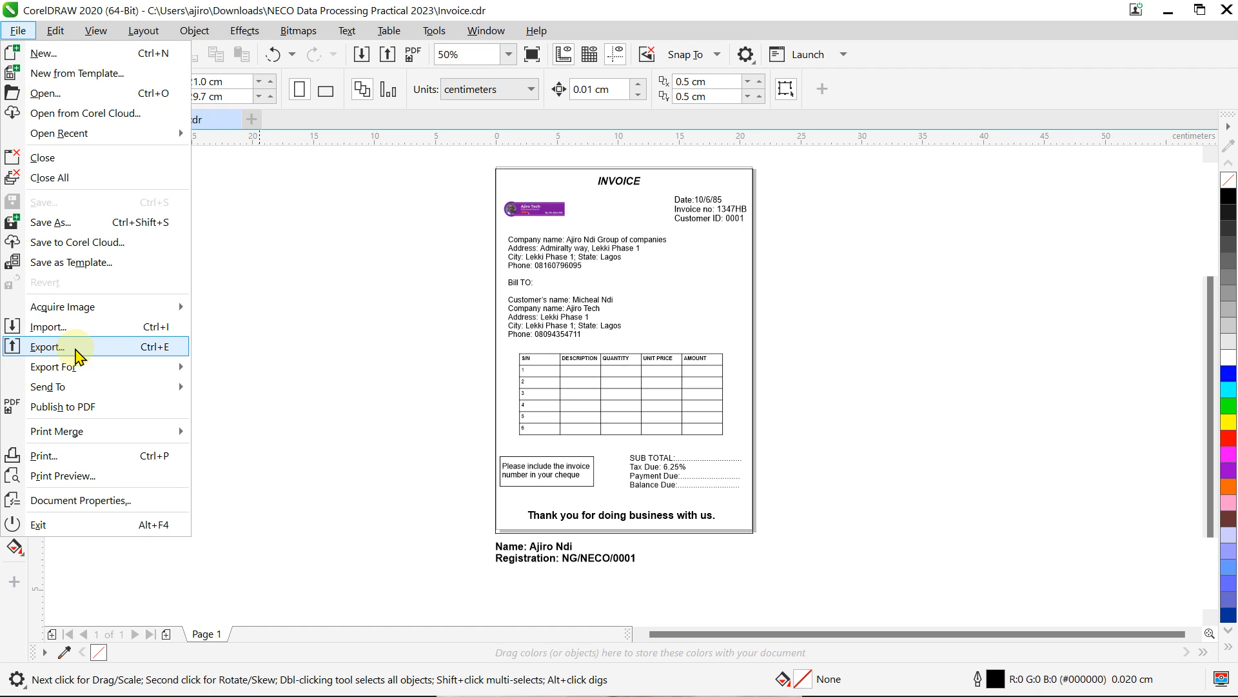
{"action": "left_click", "coordinate": [113, 346]}
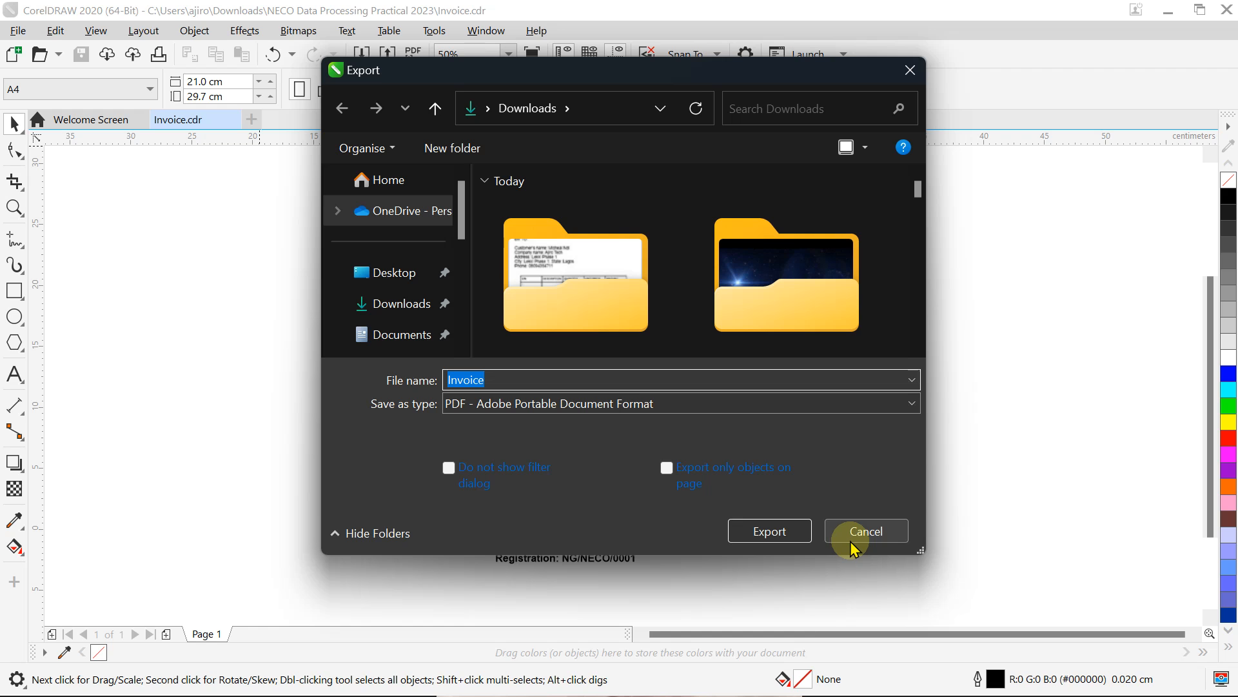
{"action": "left_click", "coordinate": [760, 546]}
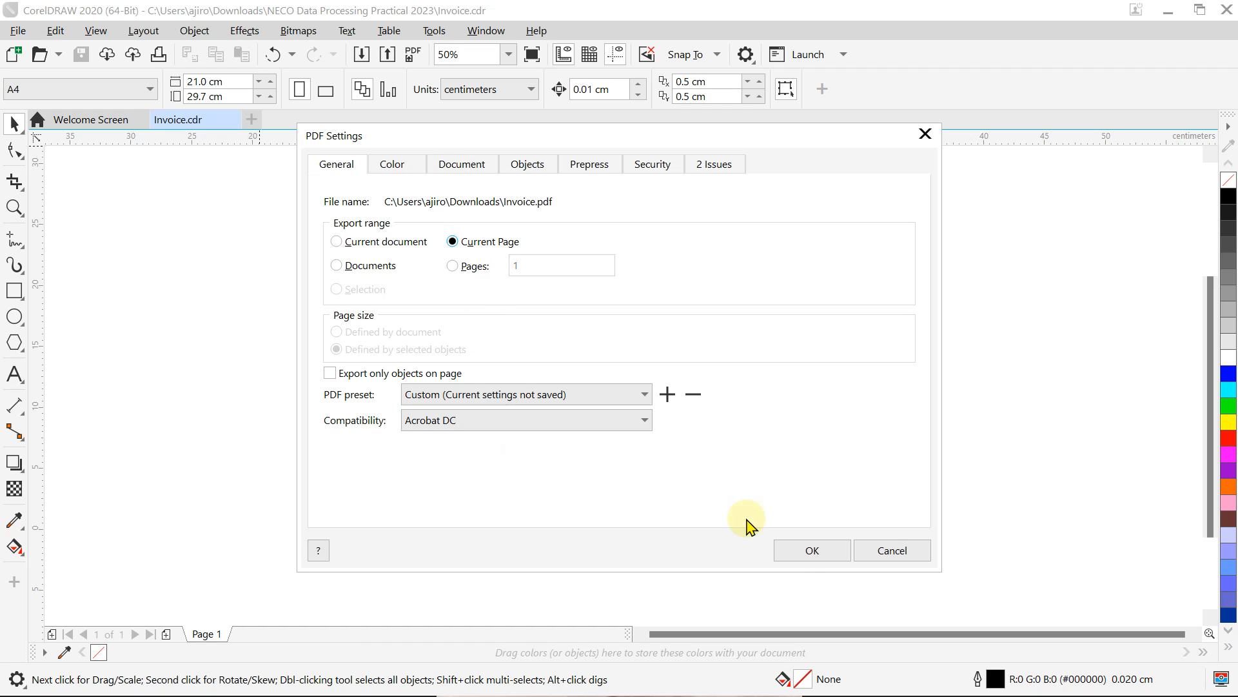
{"action": "left_click", "coordinate": [799, 558]}
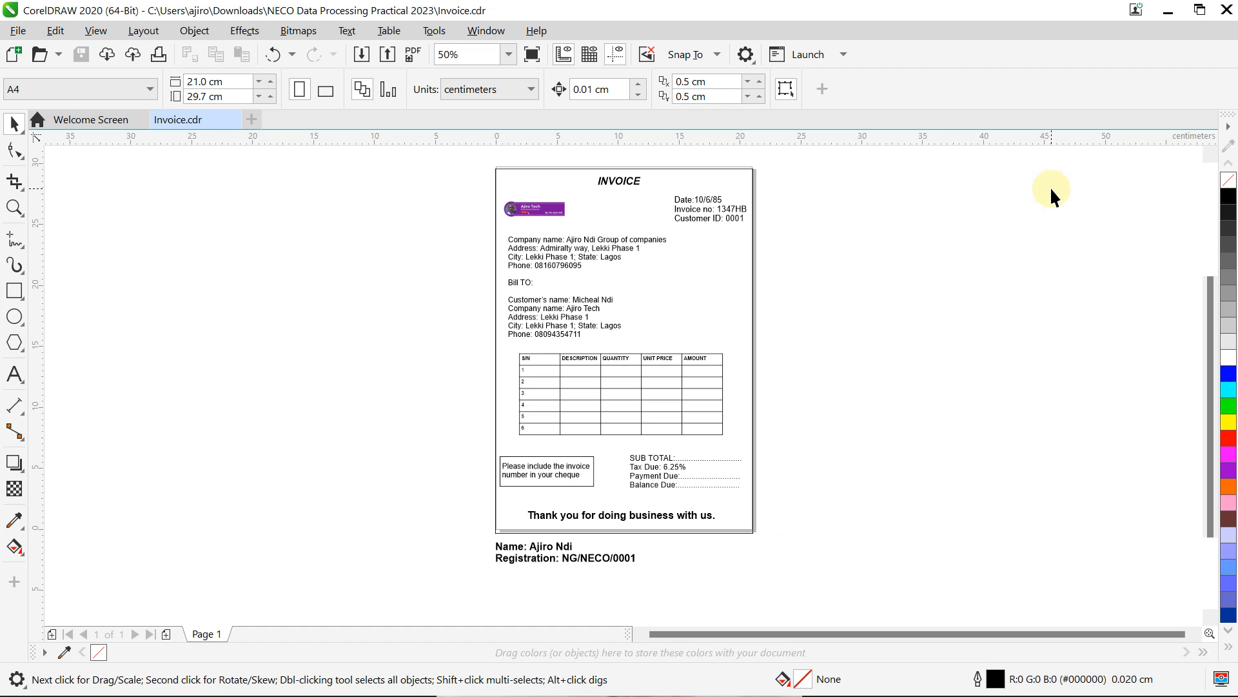
{"action": "left_click", "coordinate": [662, 674]}
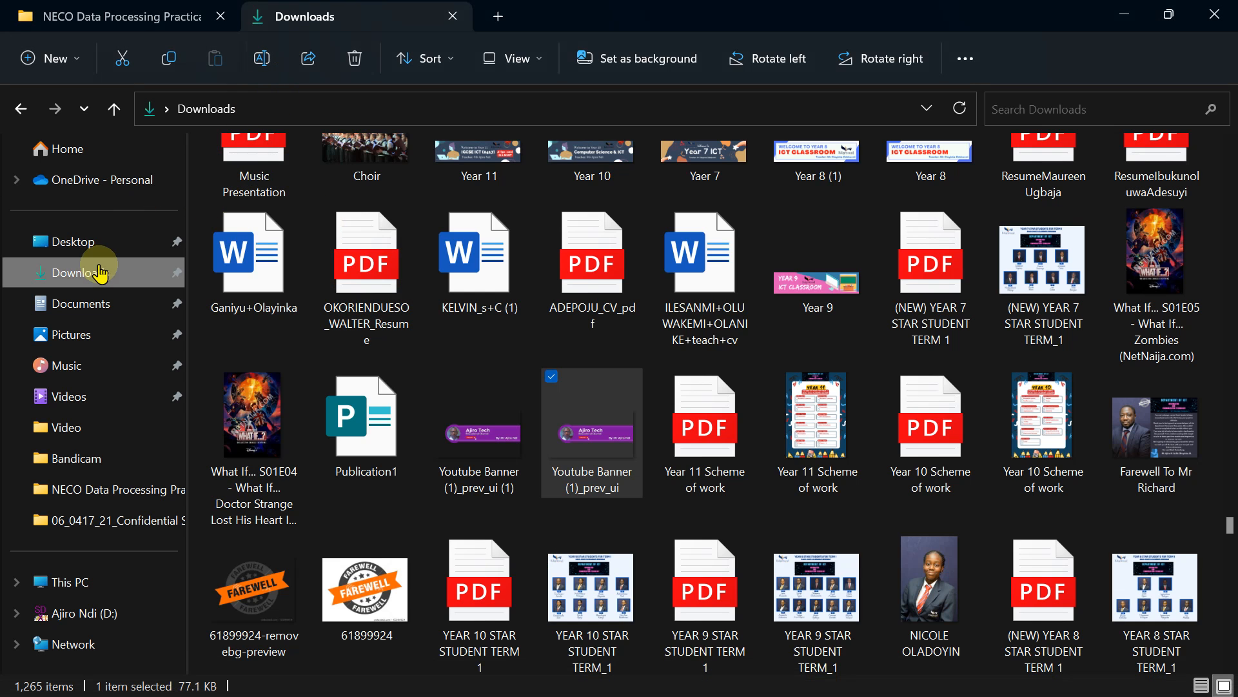
{"action": "left_click", "coordinate": [99, 272]}
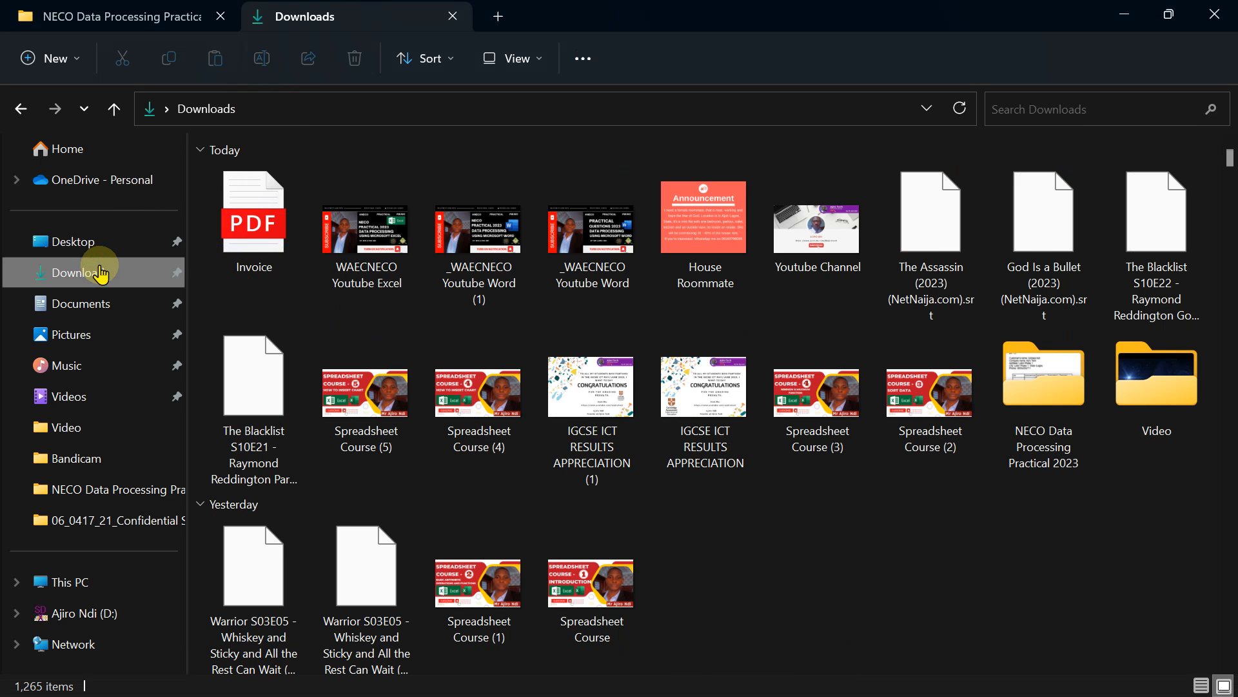
{"action": "double_click", "coordinate": [1031, 381]}
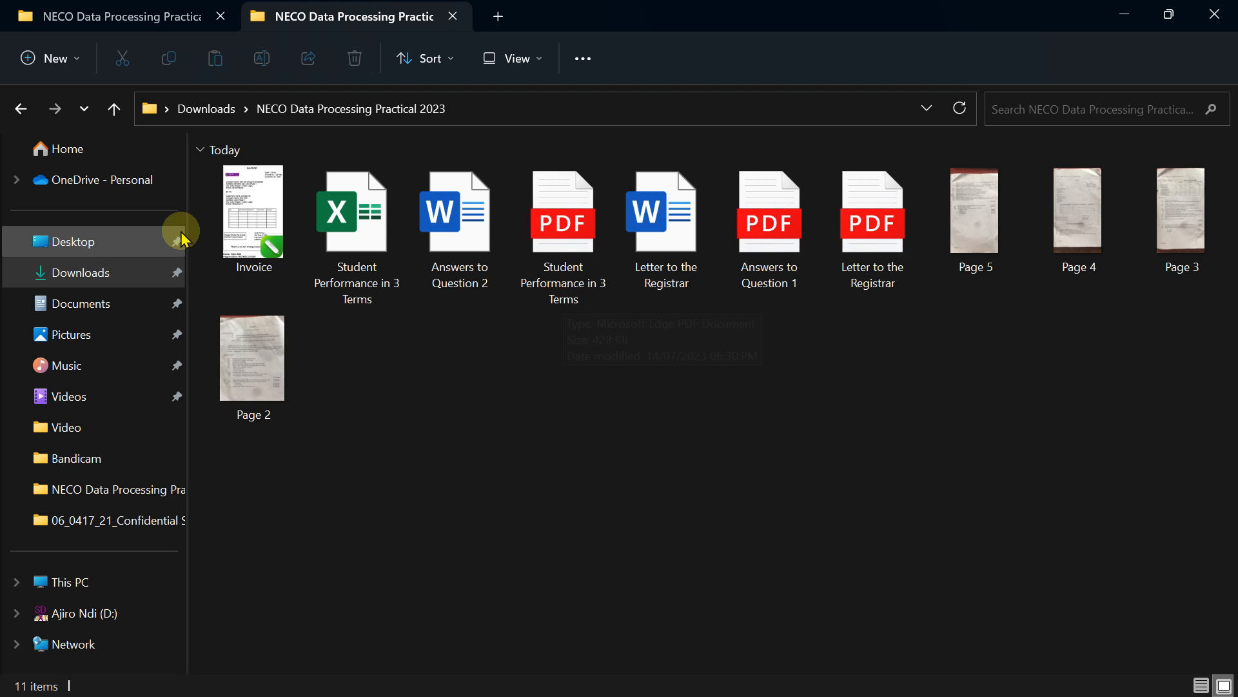
{"action": "left_click", "coordinate": [225, 236]}
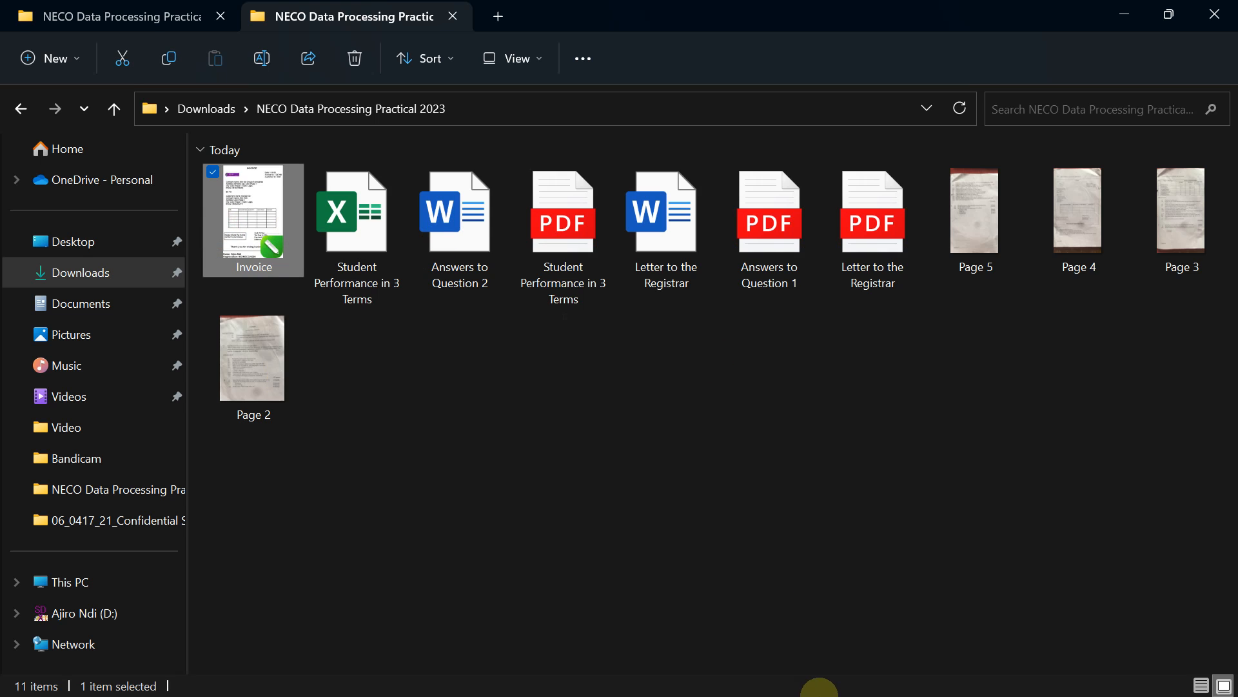
{"action": "left_click", "coordinate": [832, 677]}
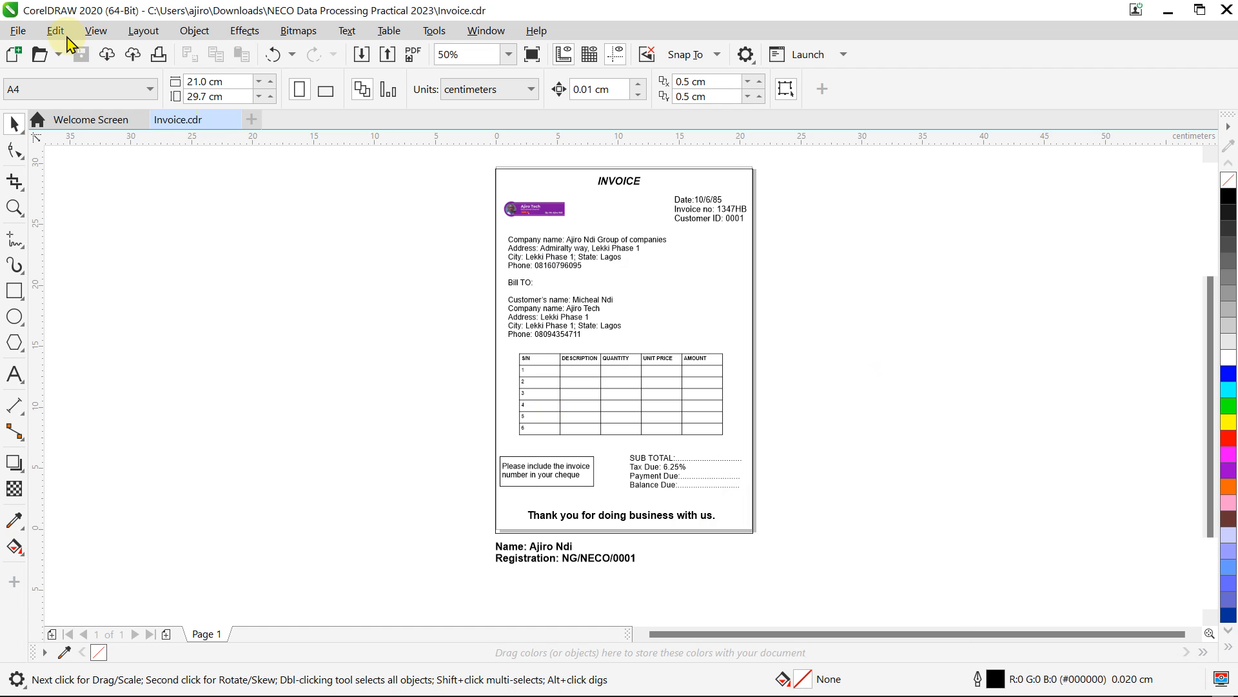
{"action": "left_click", "coordinate": [17, 30]}
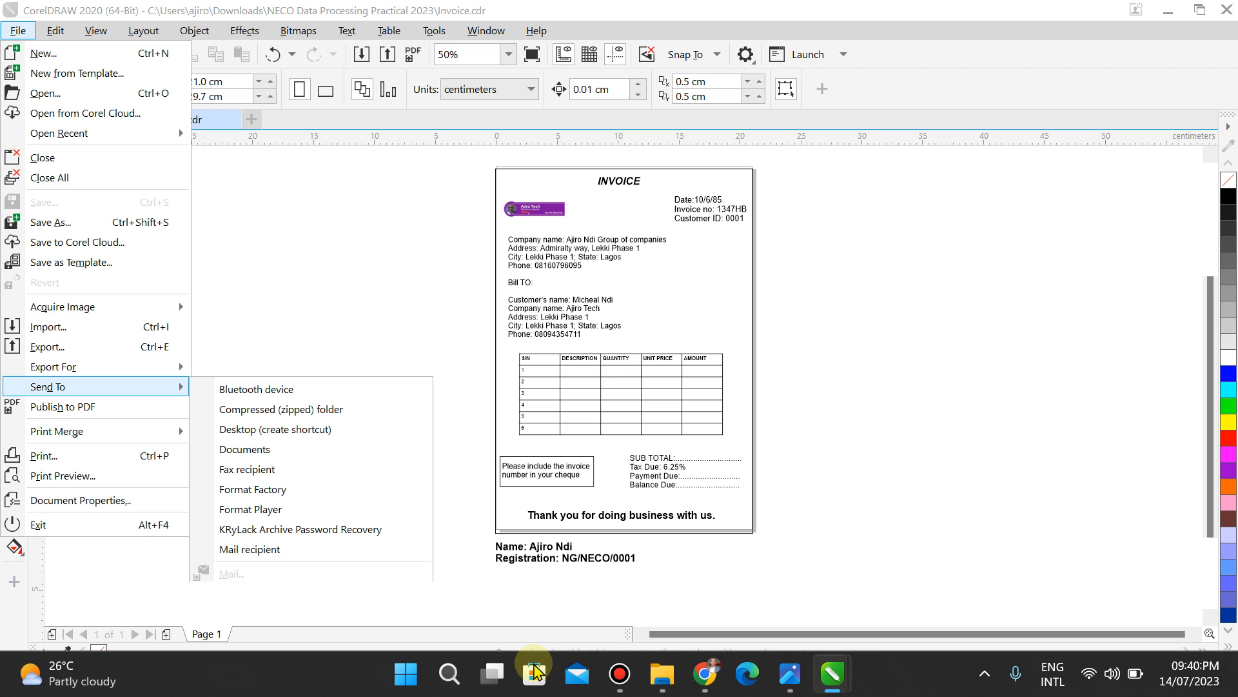
{"action": "left_click", "coordinate": [666, 689]}
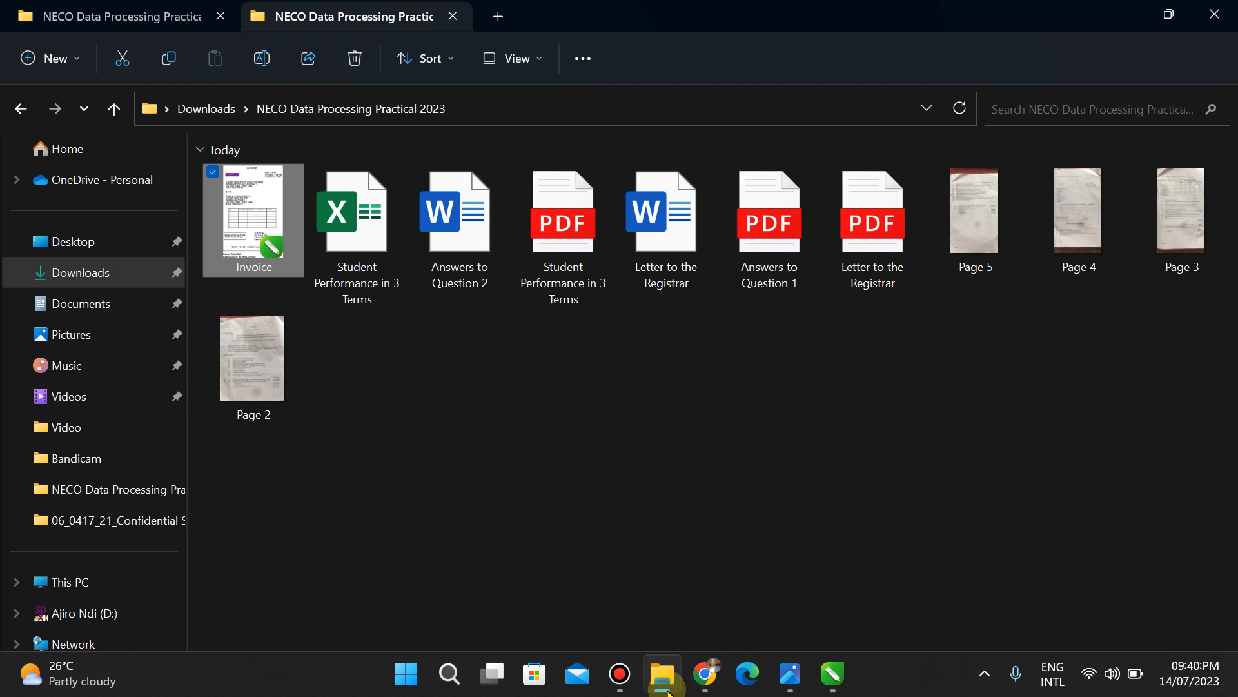
{"action": "left_click", "coordinate": [667, 689]}
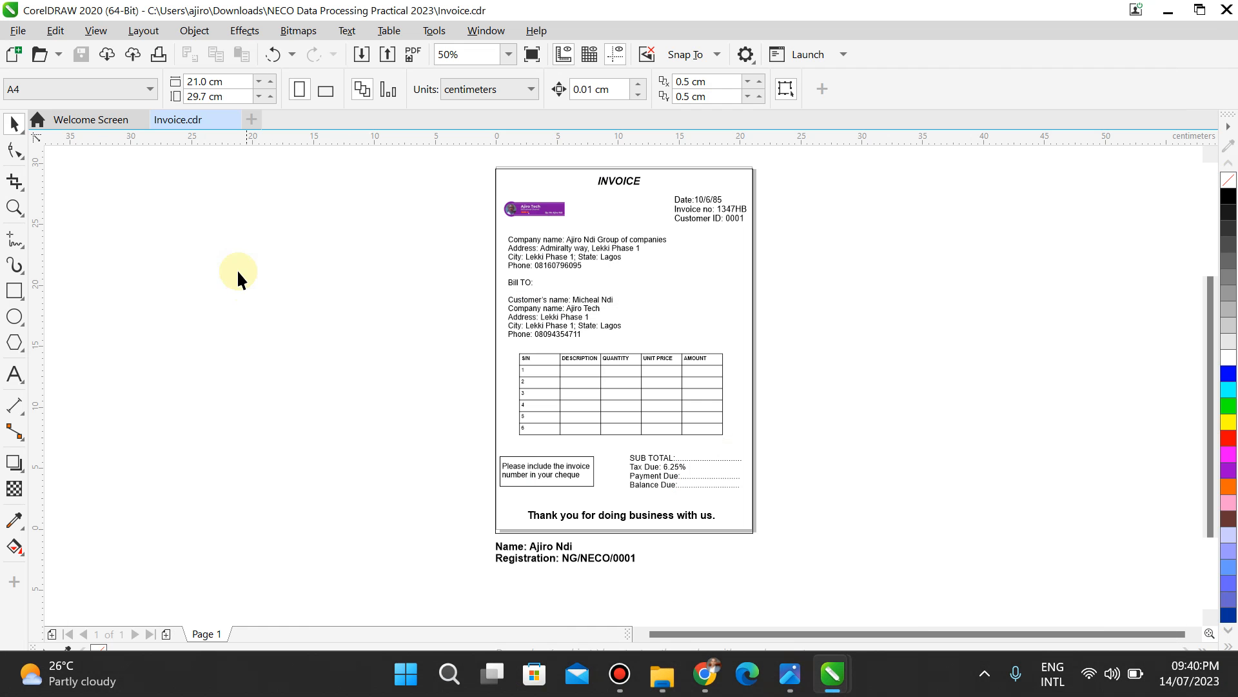
Step: Export the invoice as Invoice.pdf into the NECO Data Processing Practical 2023 folder
{"action": "left_click", "coordinate": [13, 34]}
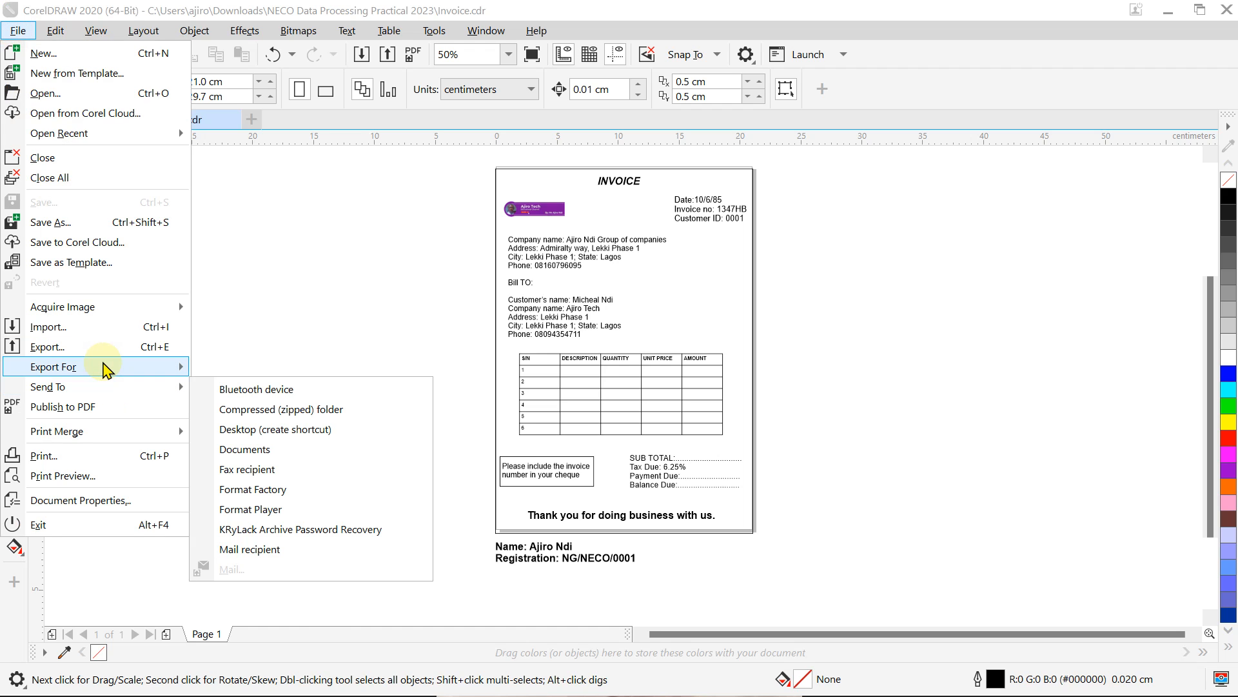
{"action": "mouse_move", "coordinate": [105, 371]}
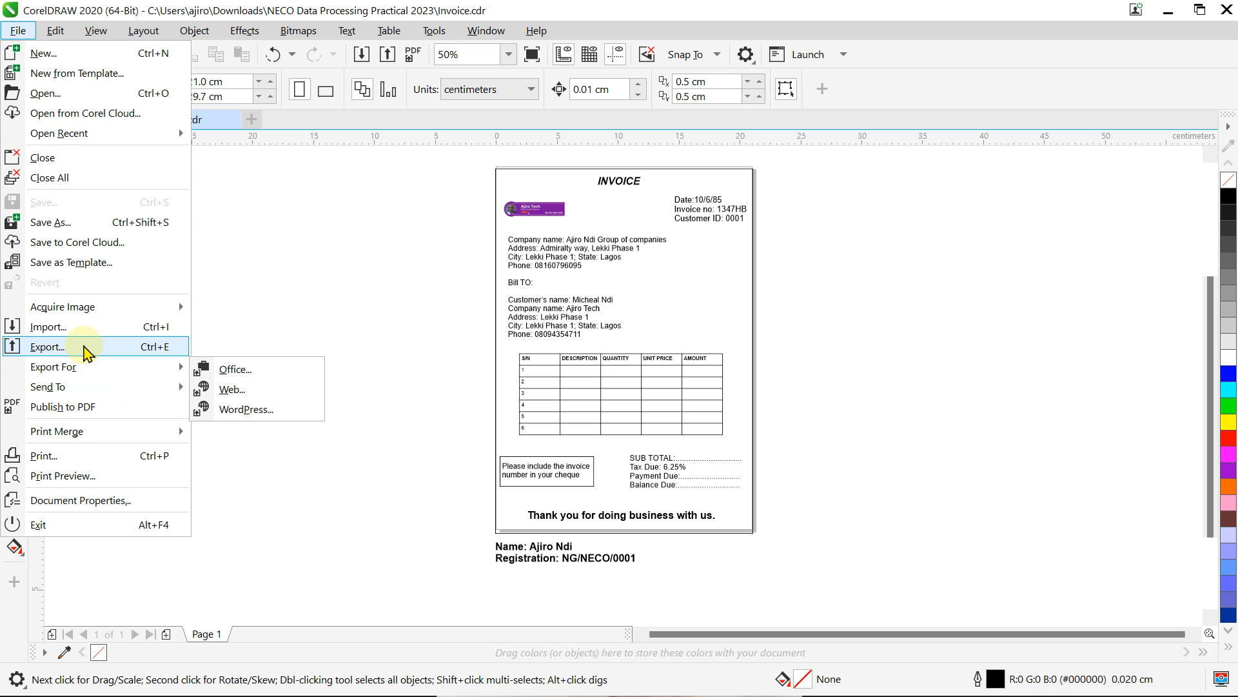
{"action": "left_click", "coordinate": [87, 348]}
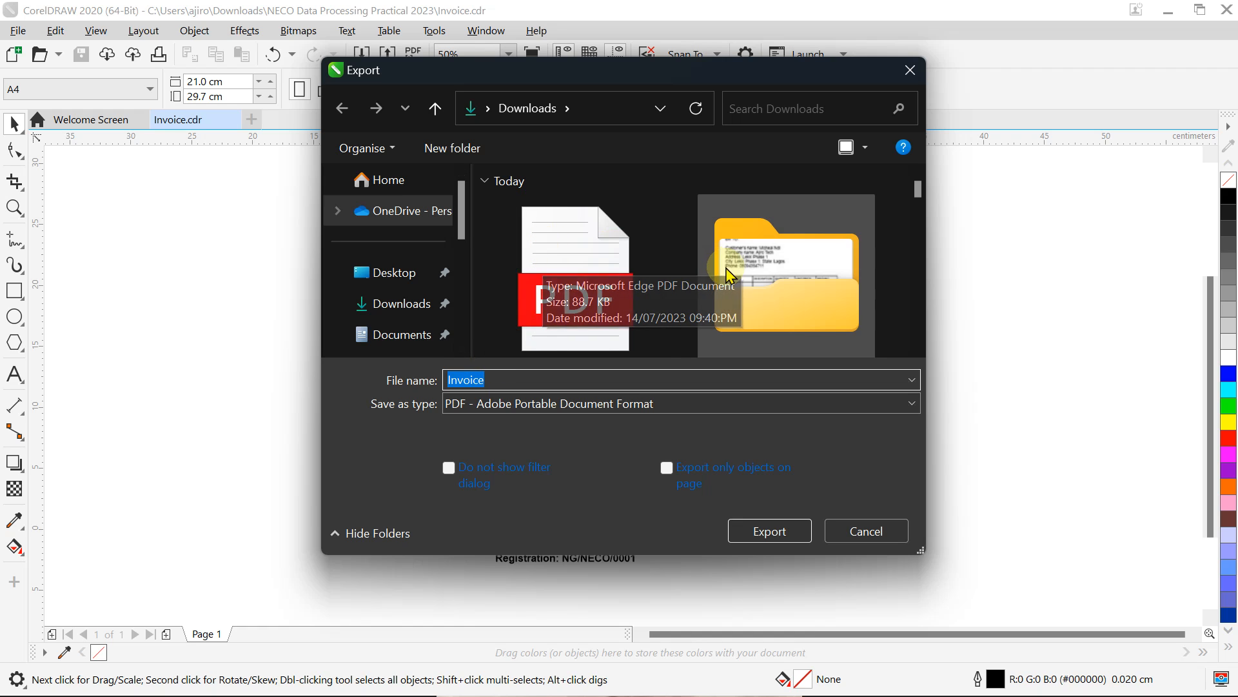
{"action": "left_click", "coordinate": [396, 311]}
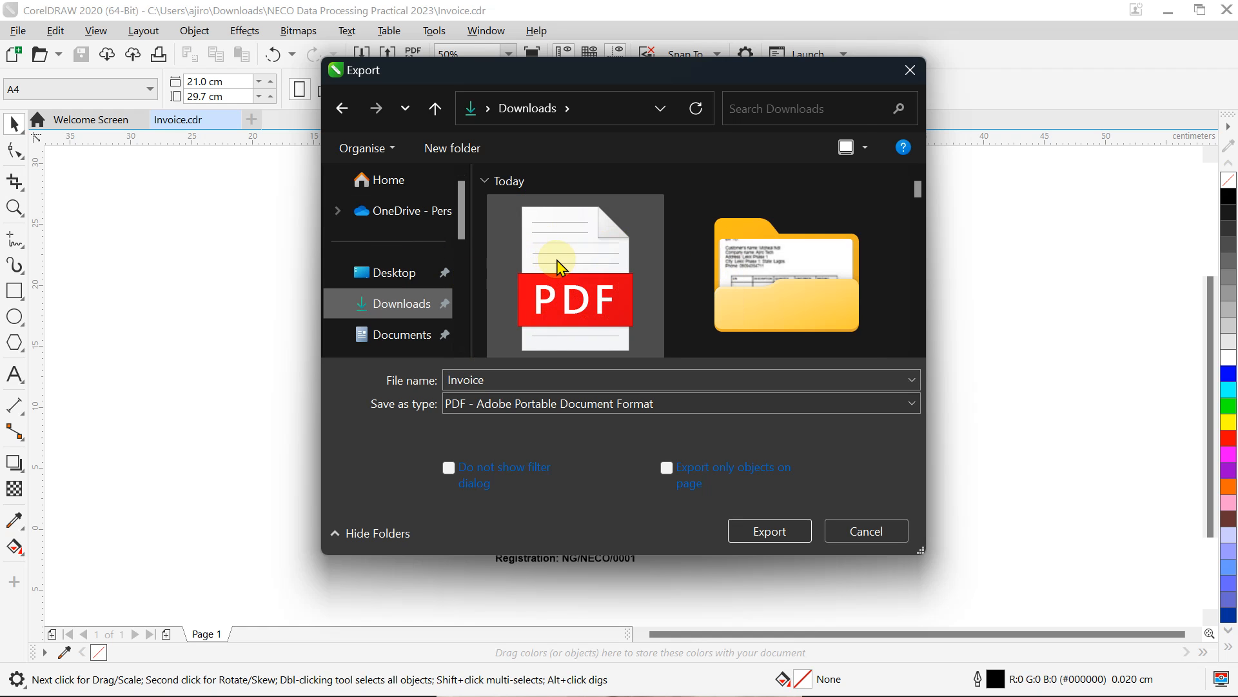
{"action": "left_click", "coordinate": [721, 272]}
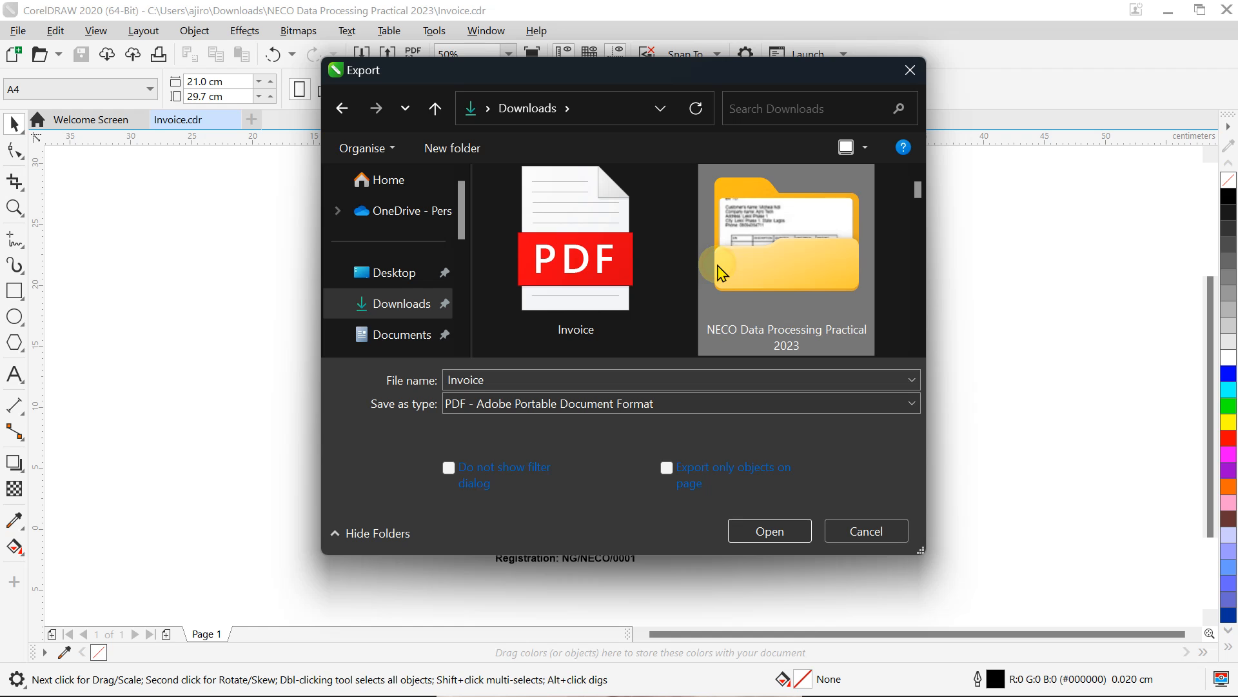
{"action": "double_click", "coordinate": [718, 266]}
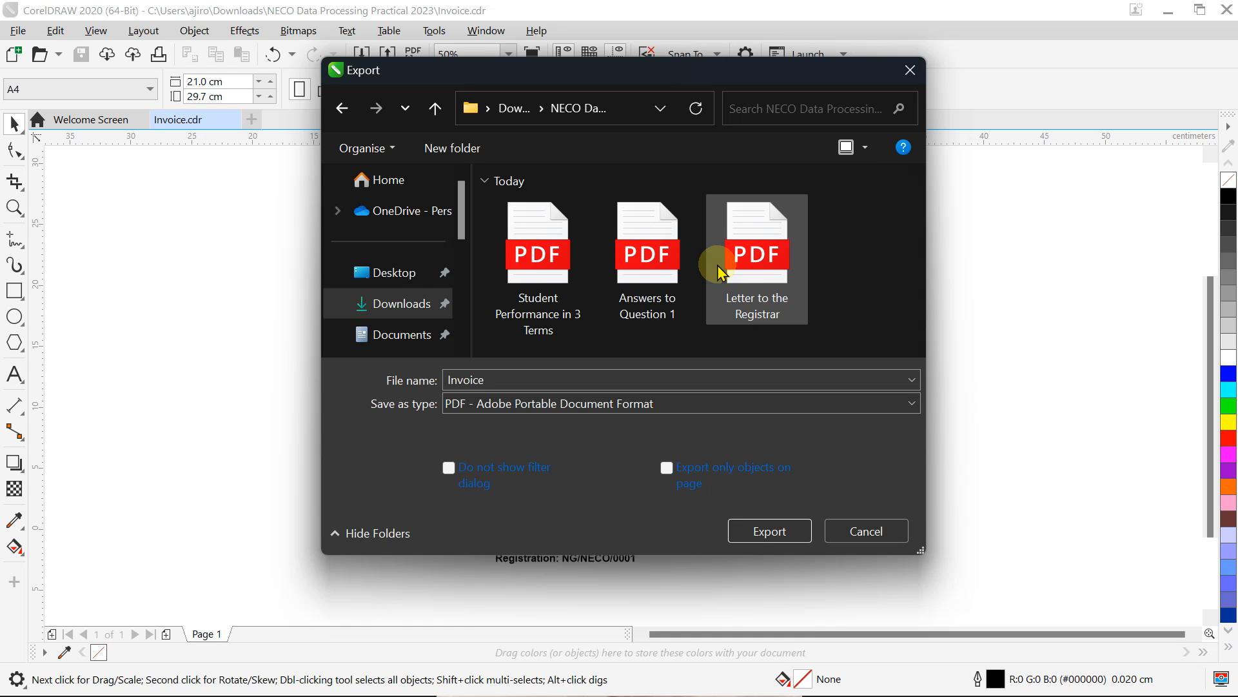
{"action": "left_click", "coordinate": [765, 538]}
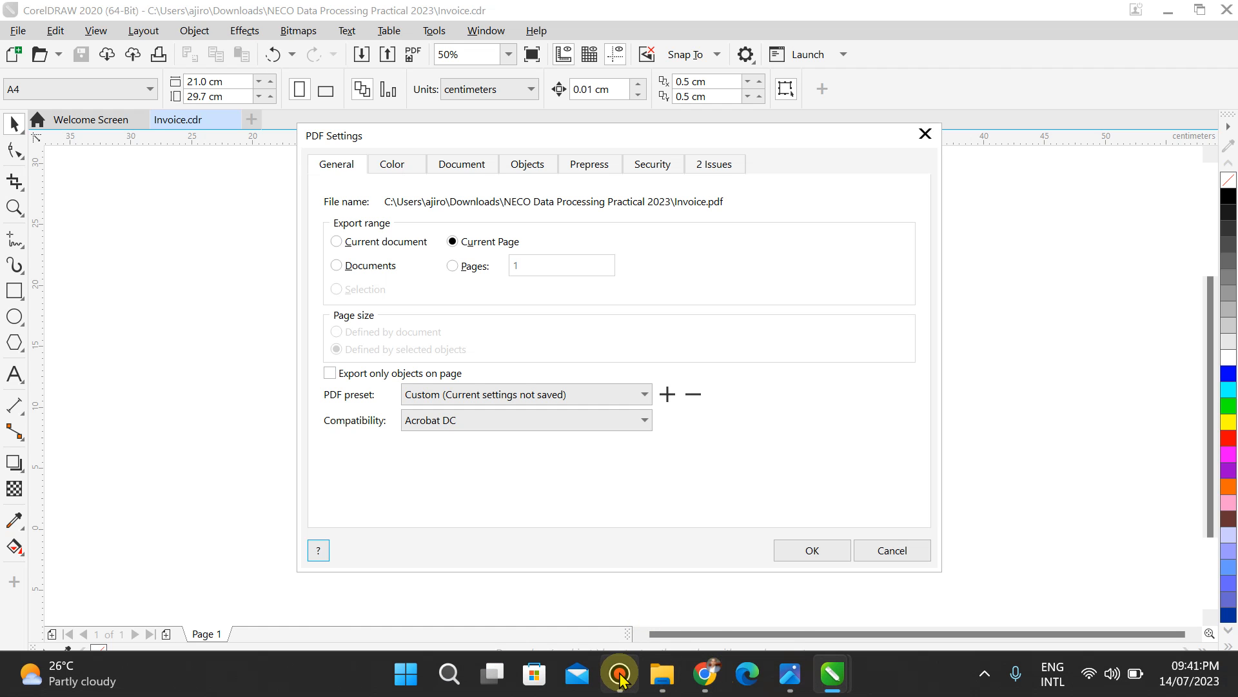
Step: Open the earlier Invoice.pdf from the Downloads folder to check it
{"action": "left_click", "coordinate": [654, 681]}
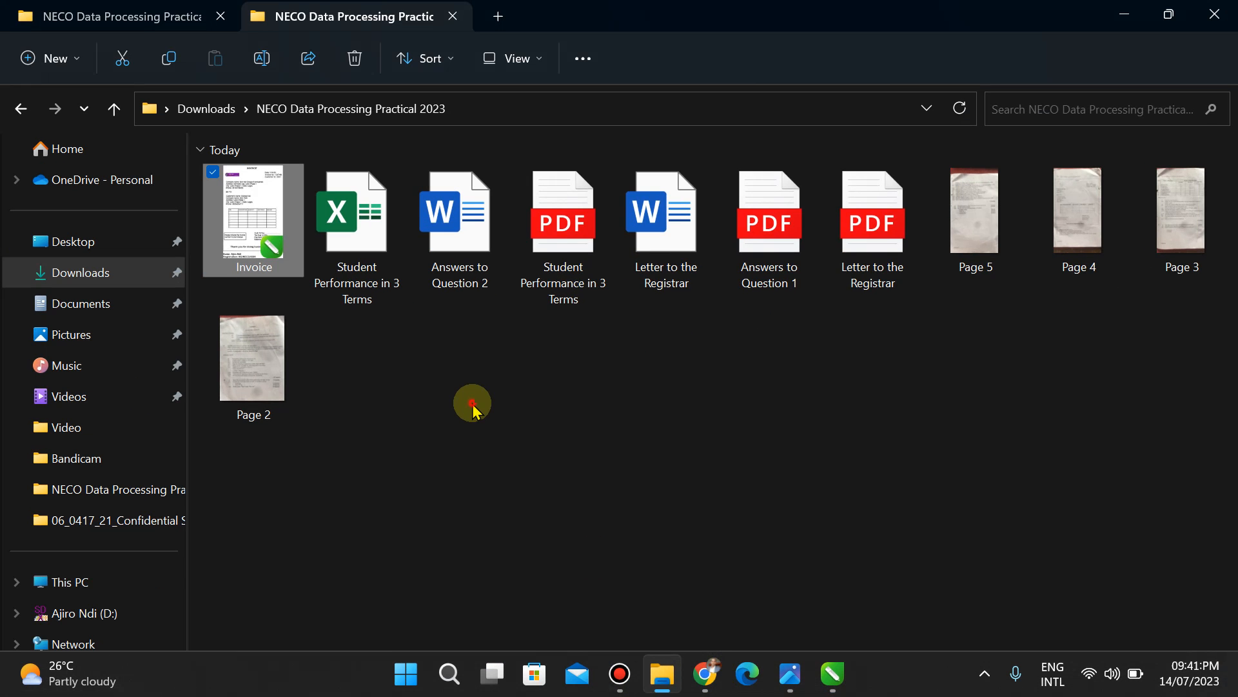
{"action": "key", "text": "alt+Up"}
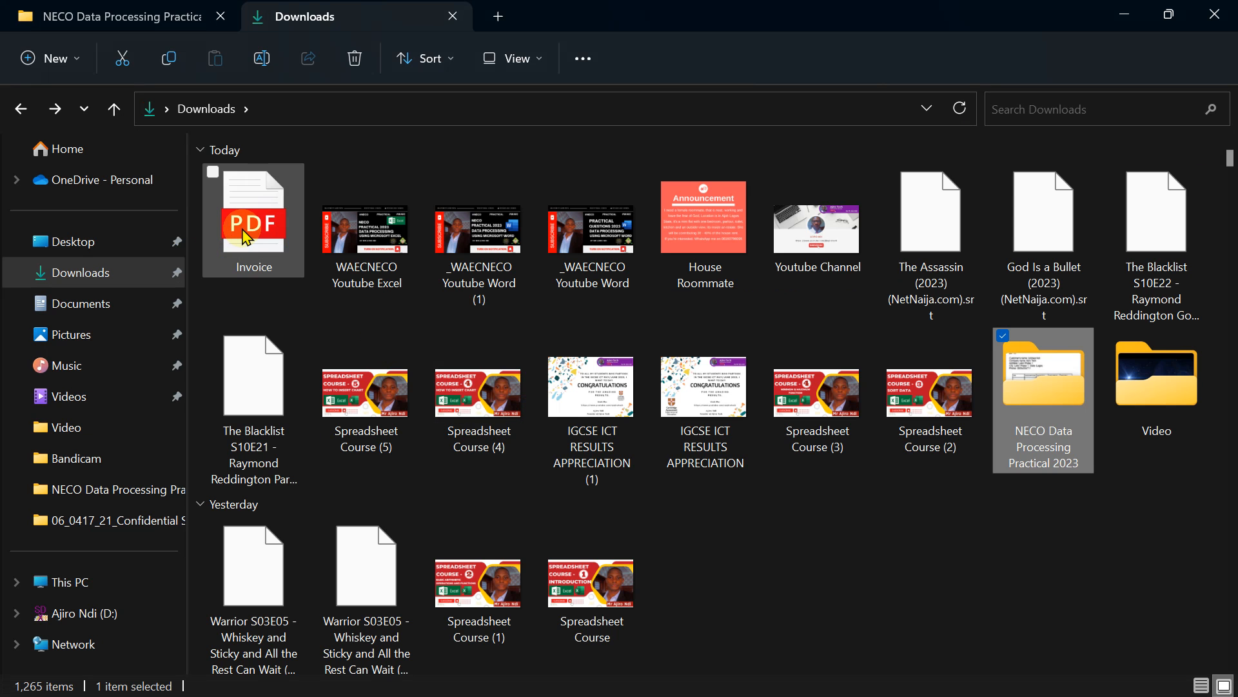
{"action": "left_click", "coordinate": [247, 238]}
{"action": "double_click", "coordinate": [247, 238]}
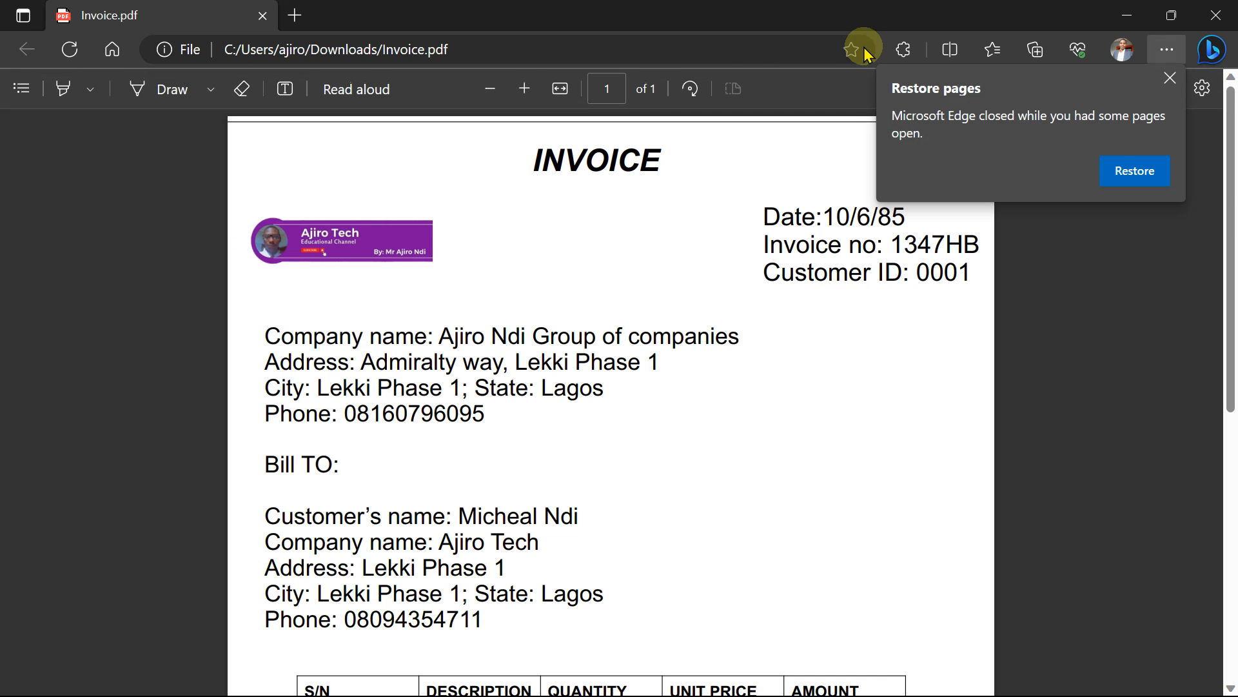
Step: Dismiss the restore-pages prompt and zoom out until the whole Invoice.pdf page fits
{"action": "left_click", "coordinate": [1172, 80]}
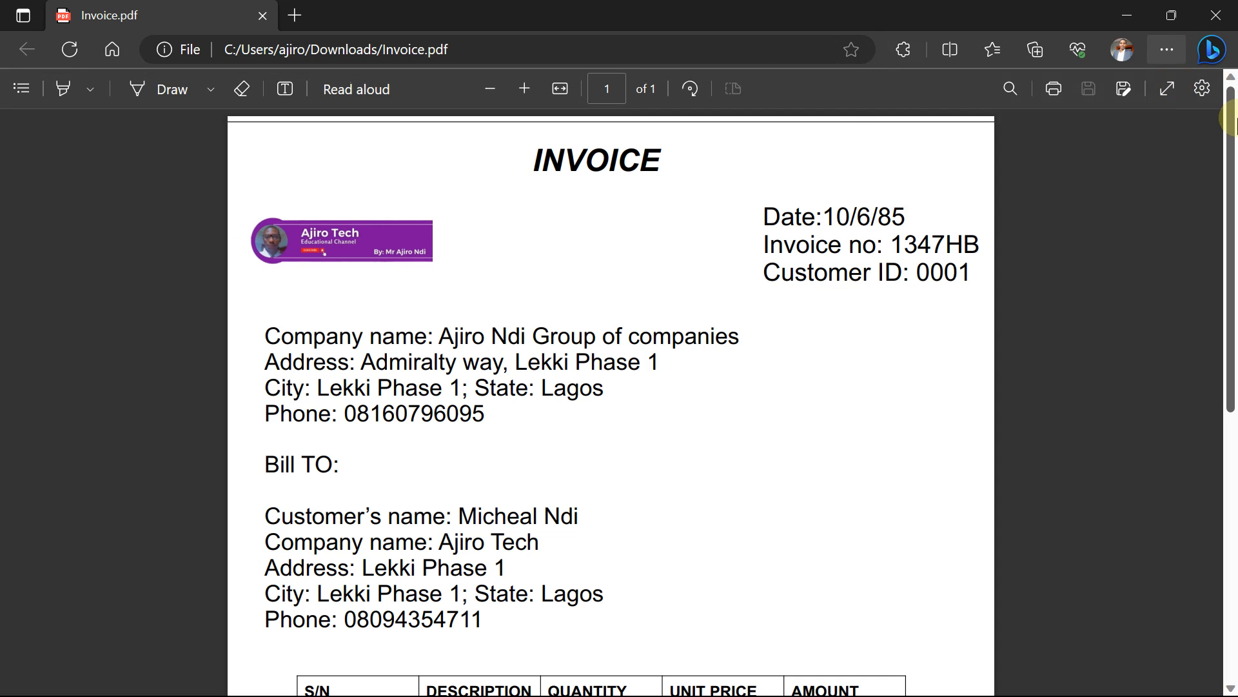
{"action": "left_click_drag", "start_coordinate": [1234, 129], "coordinate": [1216, 50]}
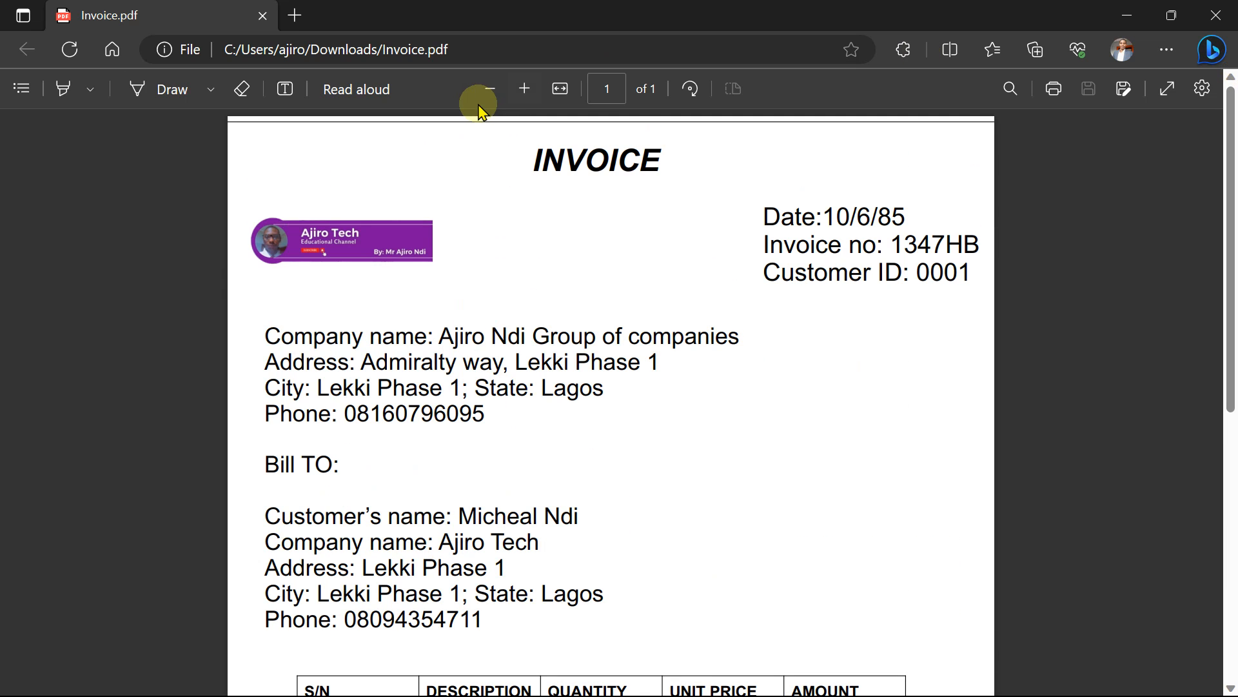
{"action": "left_click", "coordinate": [492, 88]}
{"action": "left_click", "coordinate": [492, 89]}
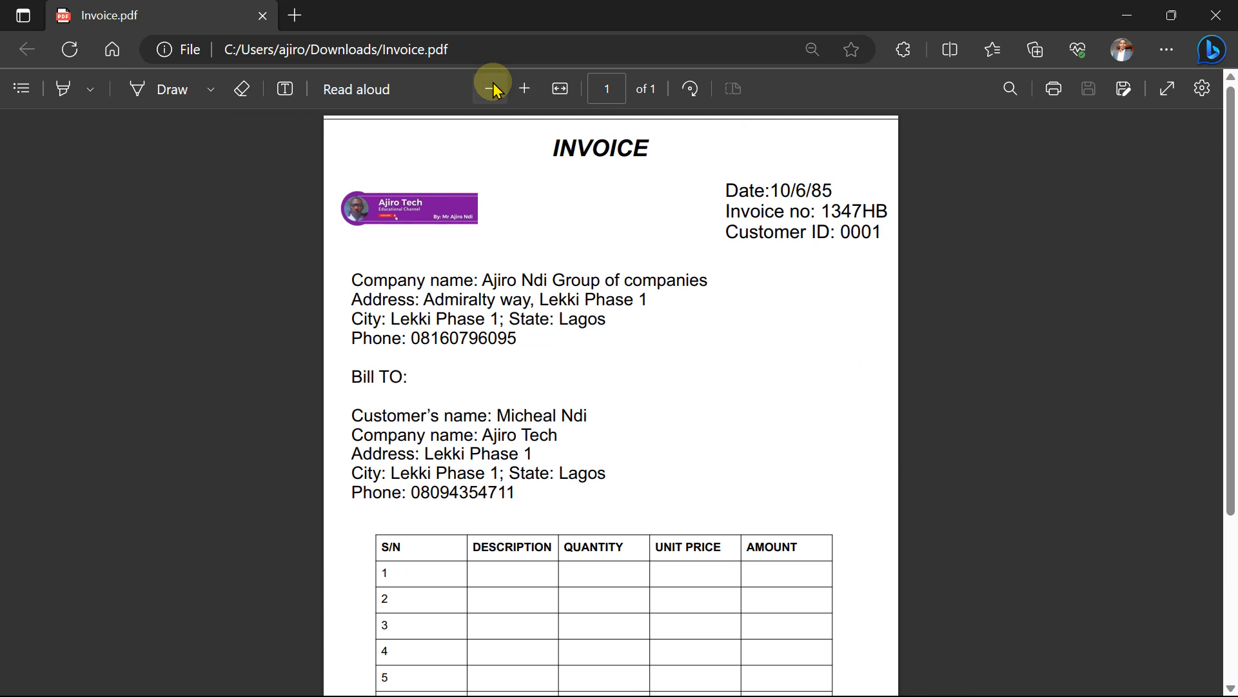
{"action": "left_click", "coordinate": [492, 88]}
{"action": "left_click", "coordinate": [493, 88]}
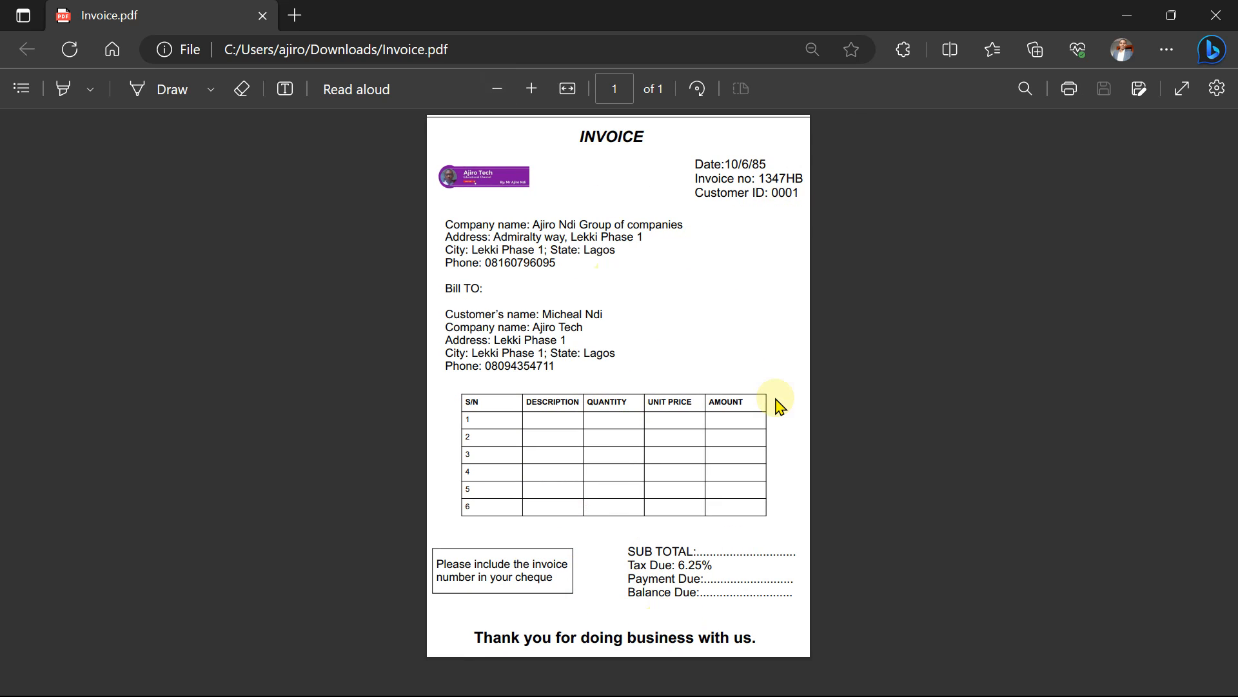
Step: Export Invoice.pdf with Export range set to Current document, after minimising the PDF viewer
{"action": "left_click", "coordinate": [1129, 14]}
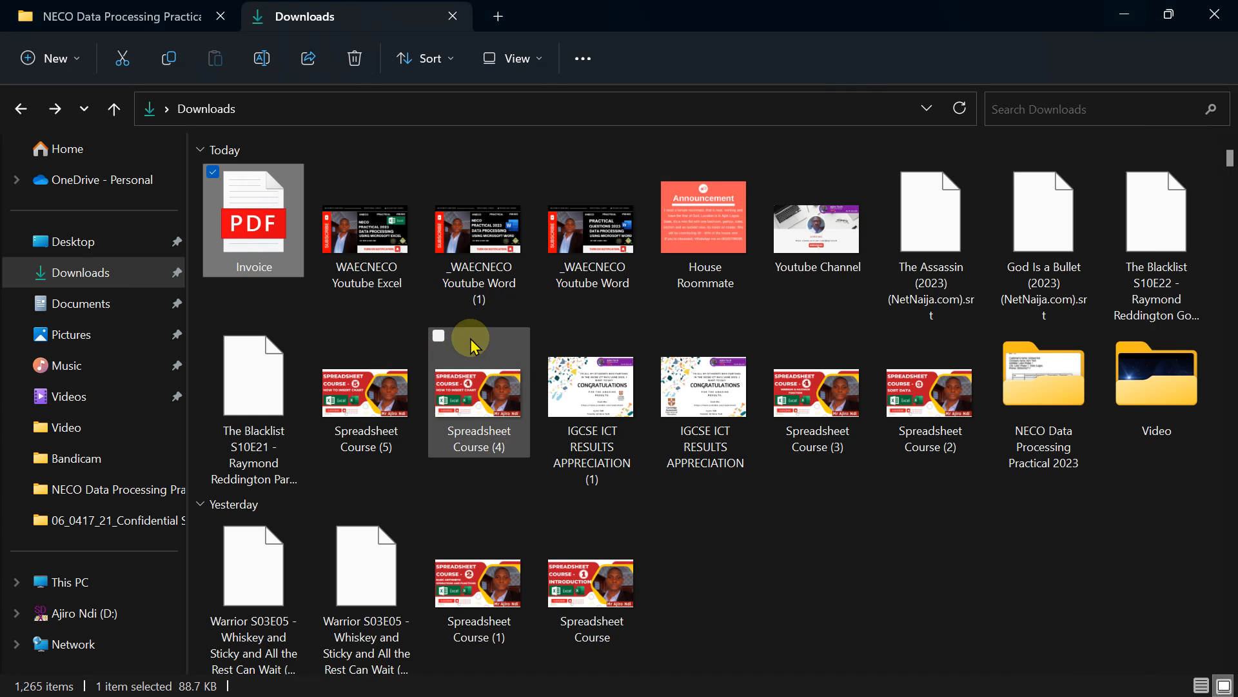
{"action": "mouse_move", "coordinate": [792, 681]}
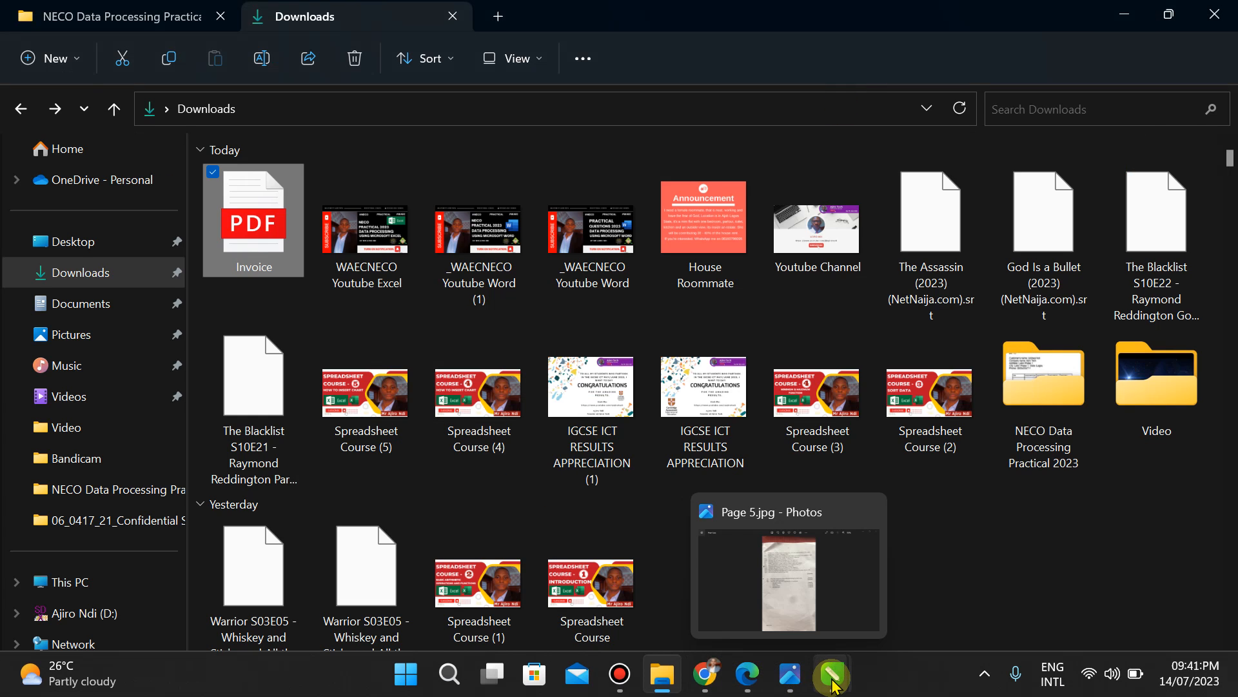
{"action": "mouse_move", "coordinate": [832, 677]}
{"action": "mouse_move", "coordinate": [851, 574]}
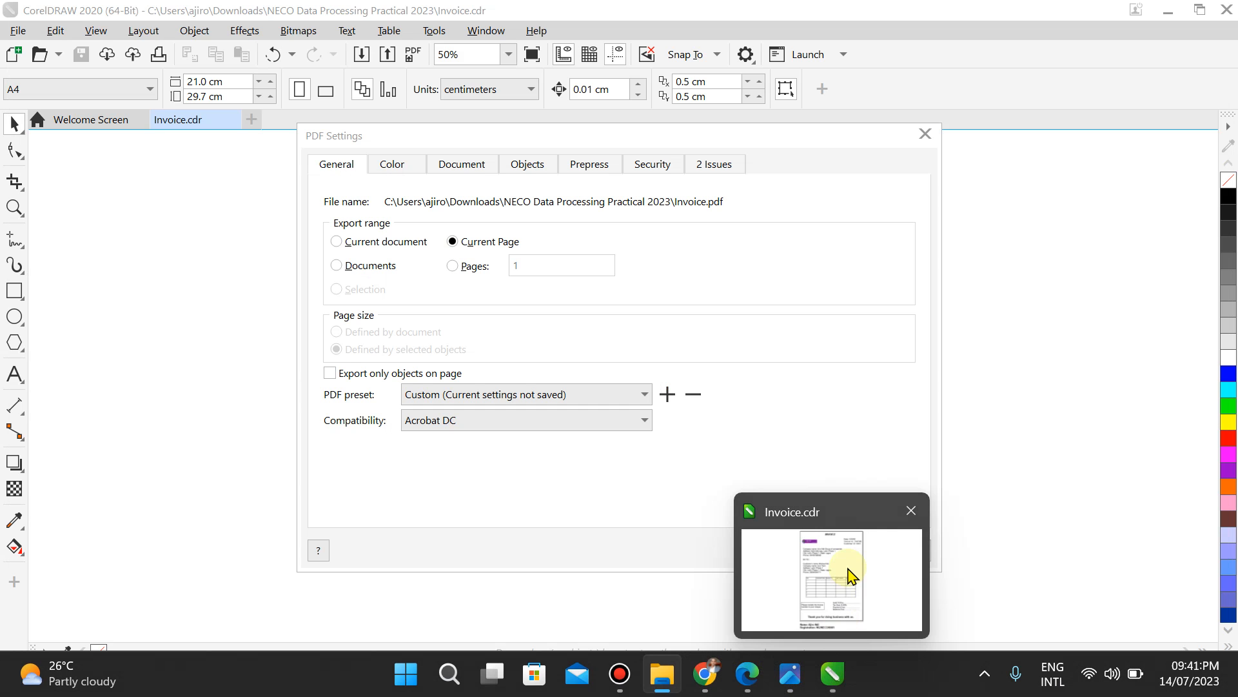
{"action": "left_click", "coordinate": [852, 574]}
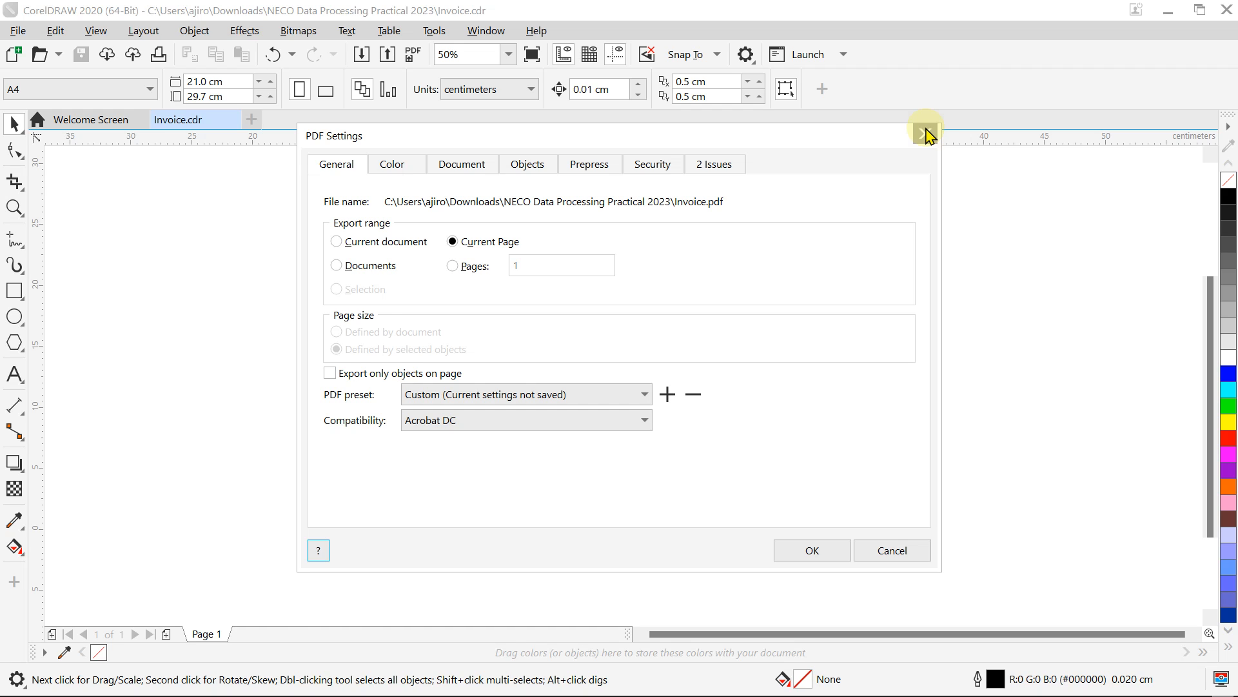
{"action": "left_click", "coordinate": [337, 243]}
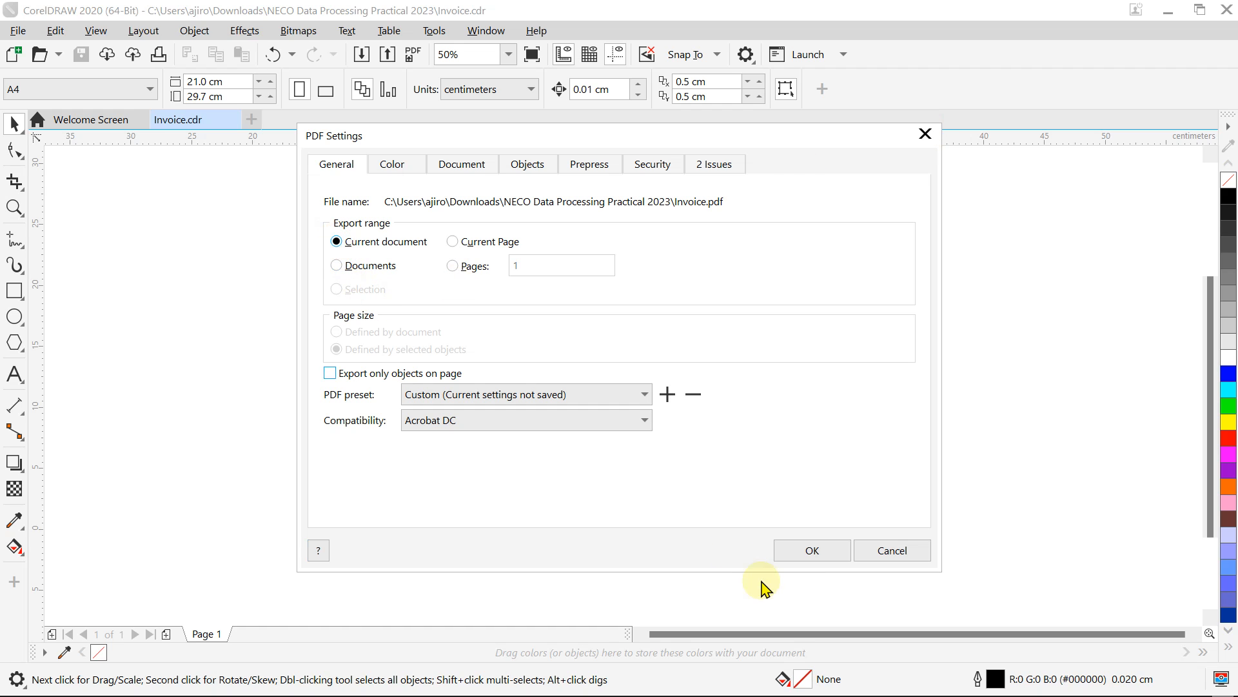
{"action": "left_click", "coordinate": [801, 555]}
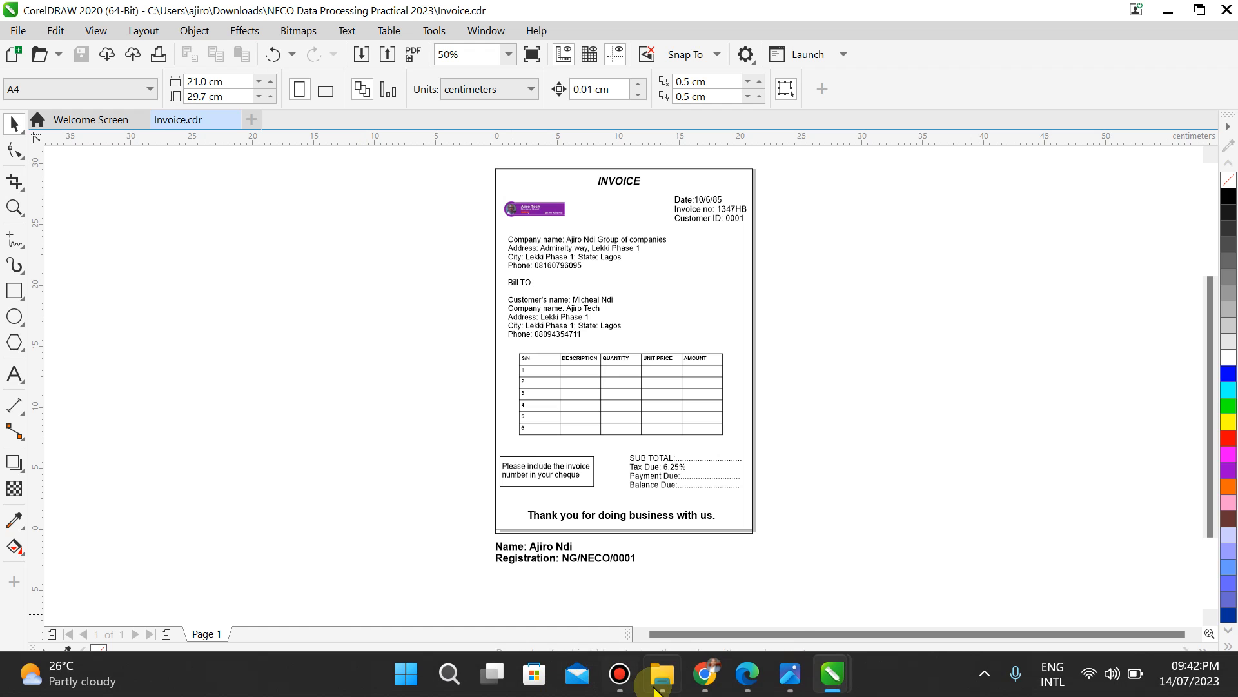
{"action": "left_click", "coordinate": [663, 674]}
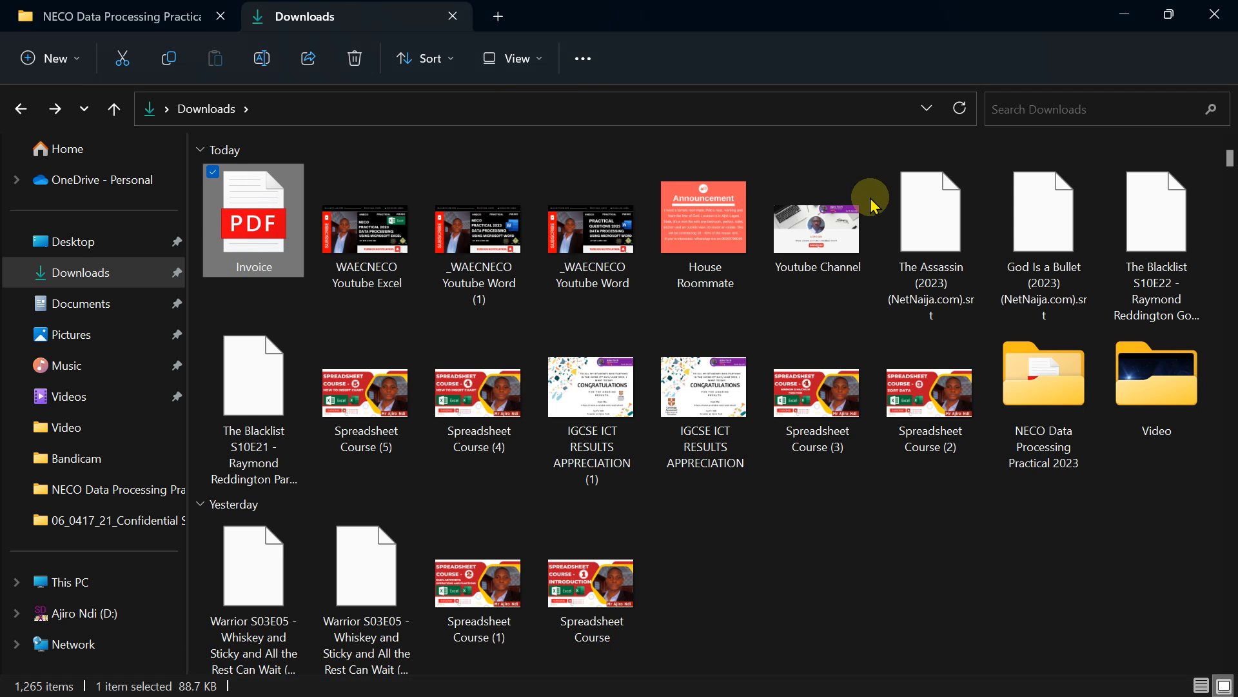
Step: Open Invoice.pdf from the NECO Data Processing Practical 2023 folder, scroll through it, and close that tab
{"action": "left_click", "coordinate": [1047, 405]}
{"action": "double_click", "coordinate": [1046, 404]}
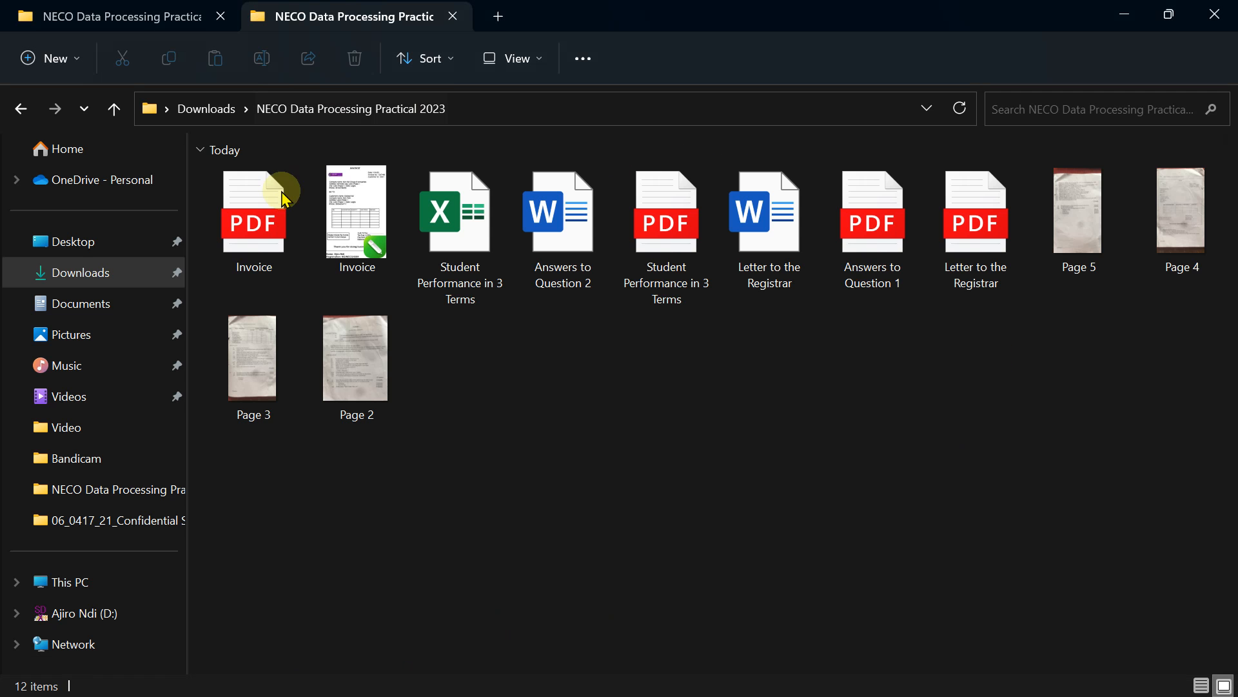
{"action": "double_click", "coordinate": [276, 195]}
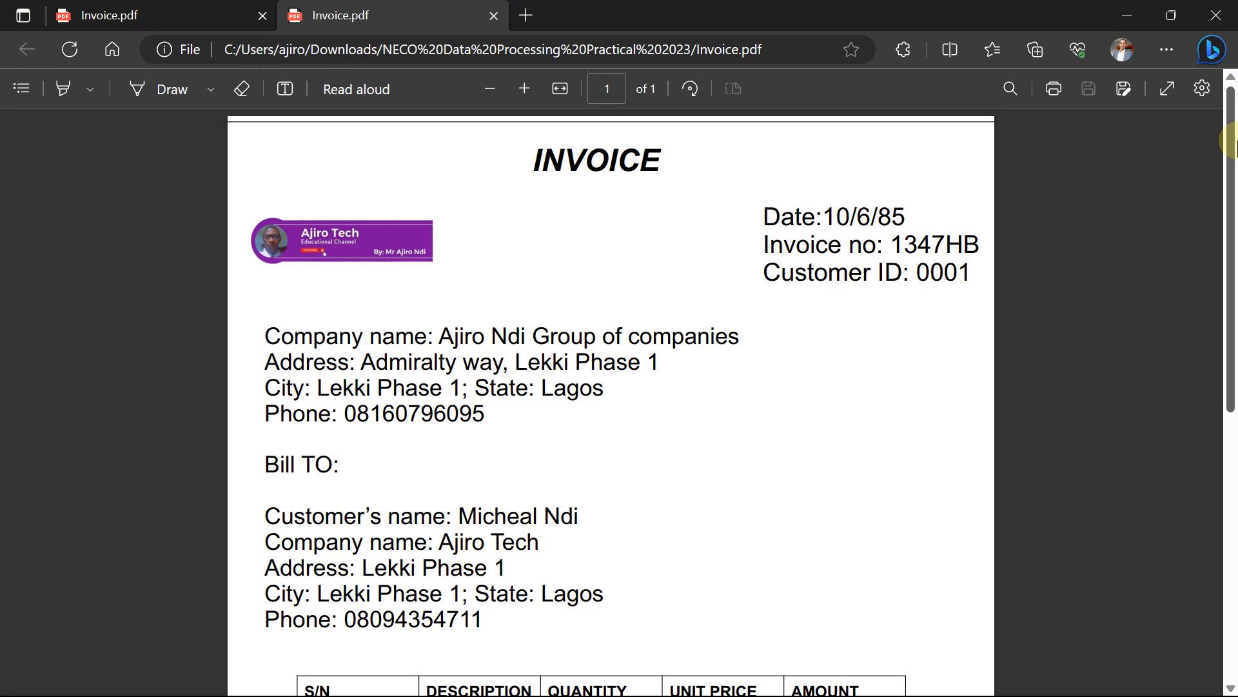
{"action": "left_click_drag", "start_coordinate": [1232, 140], "coordinate": [1232, 445]}
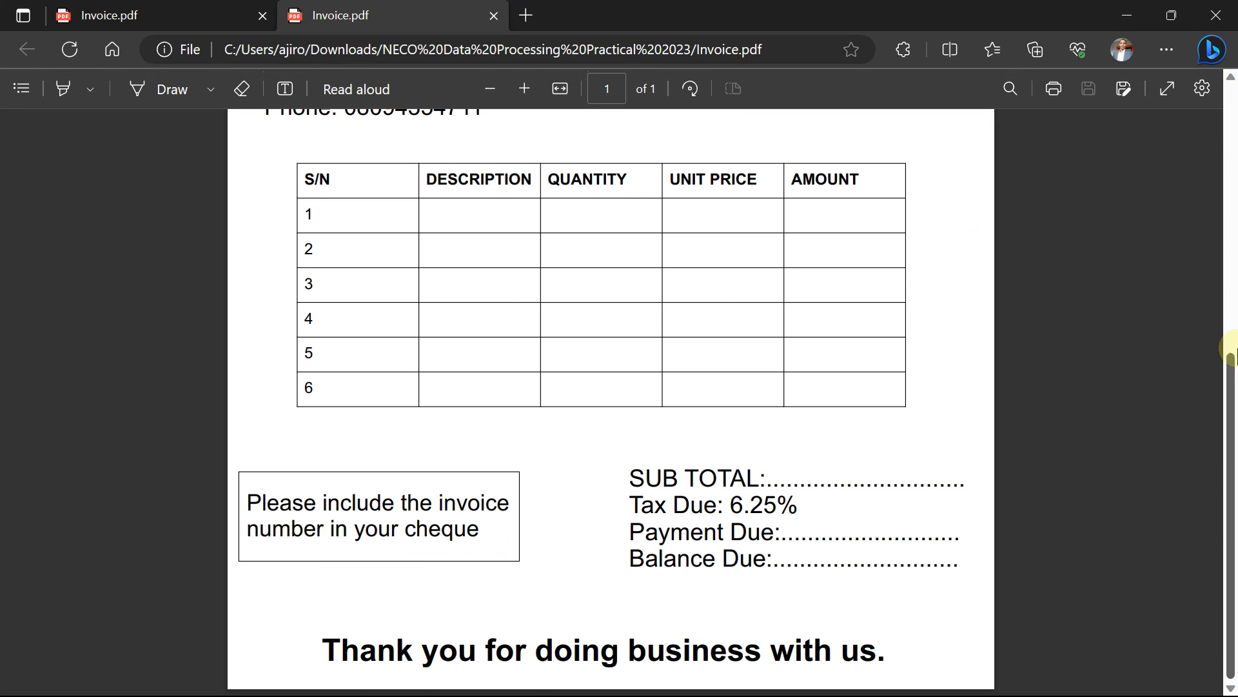
{"action": "left_click_drag", "start_coordinate": [1231, 351], "coordinate": [1231, 106]}
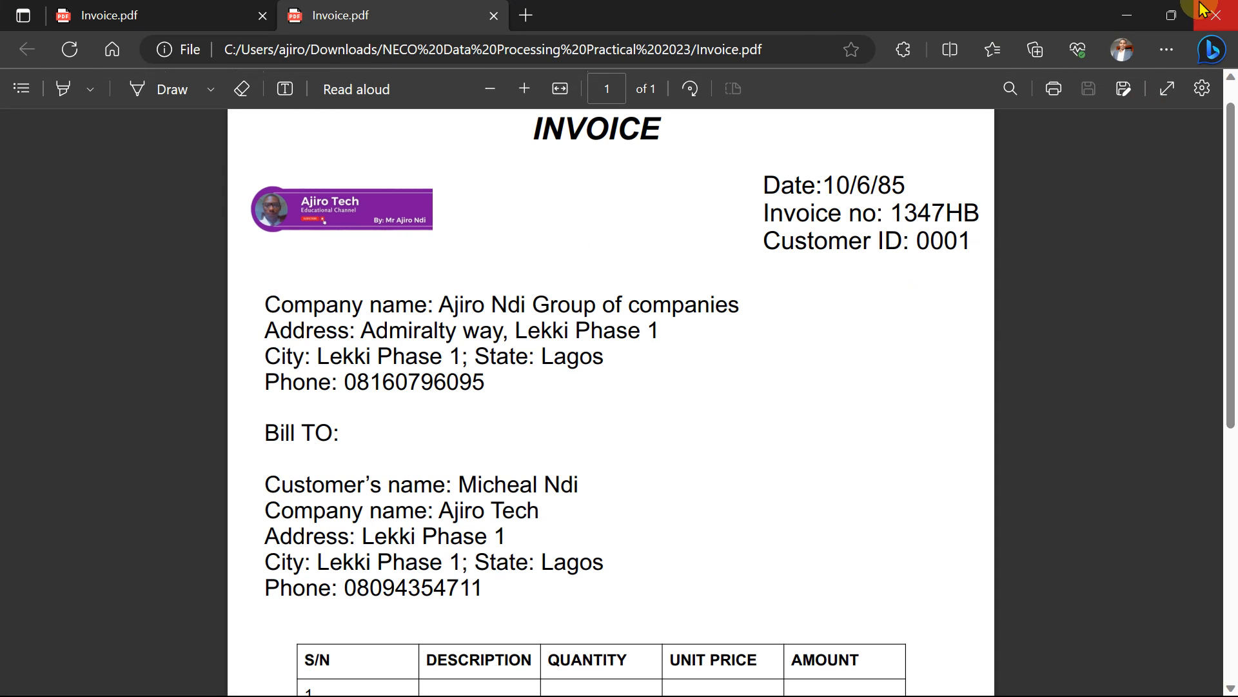
{"action": "left_click", "coordinate": [494, 18]}
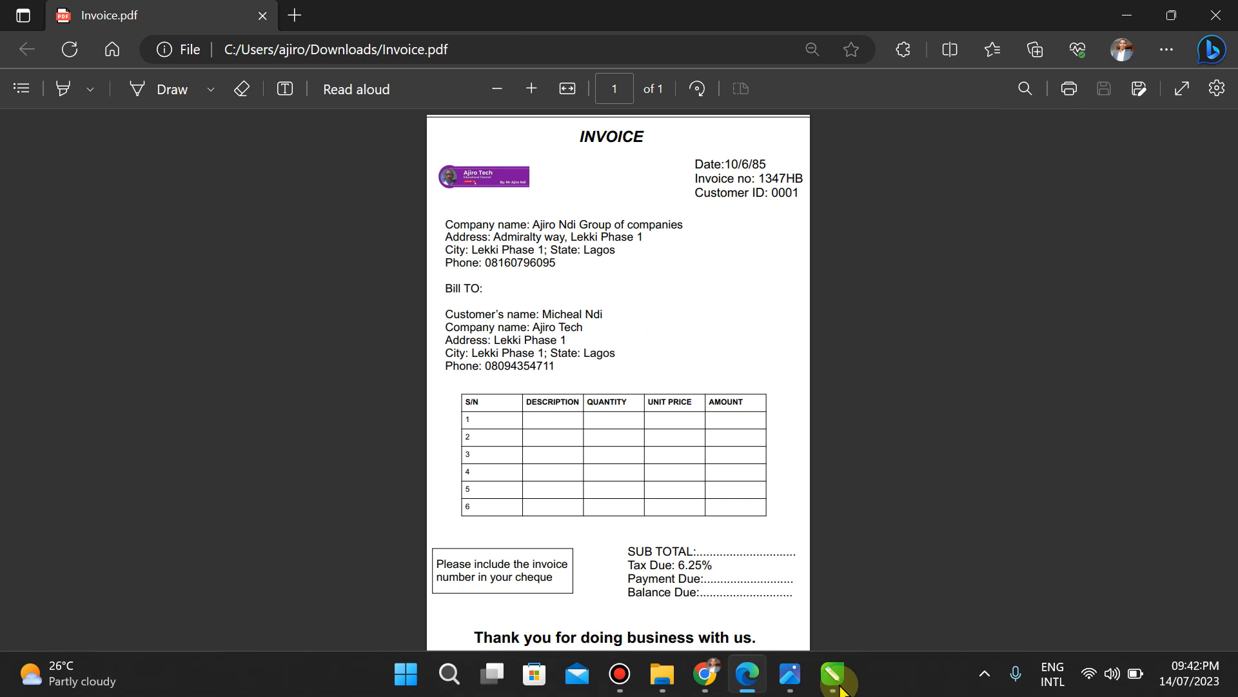
Step: Stretch the border rectangle's corner, right side and top around the name lines, ending 21.375 cm wide
{"action": "left_click", "coordinate": [830, 677]}
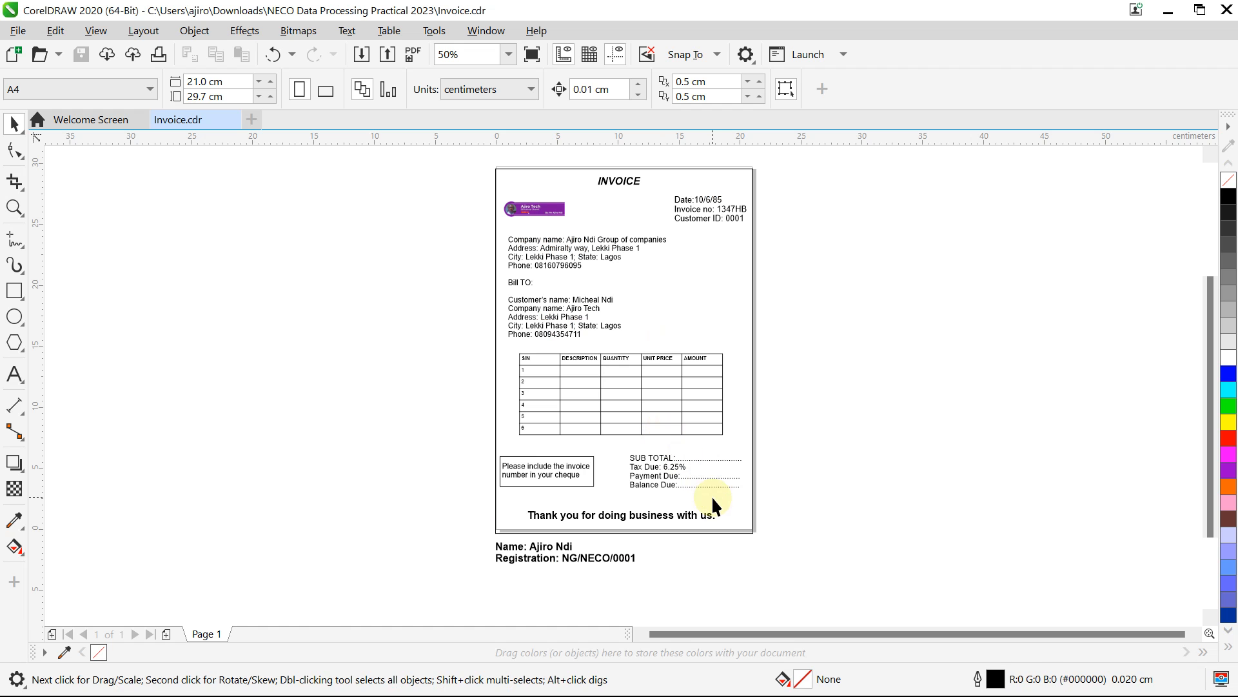
{"action": "left_click", "coordinate": [736, 523]}
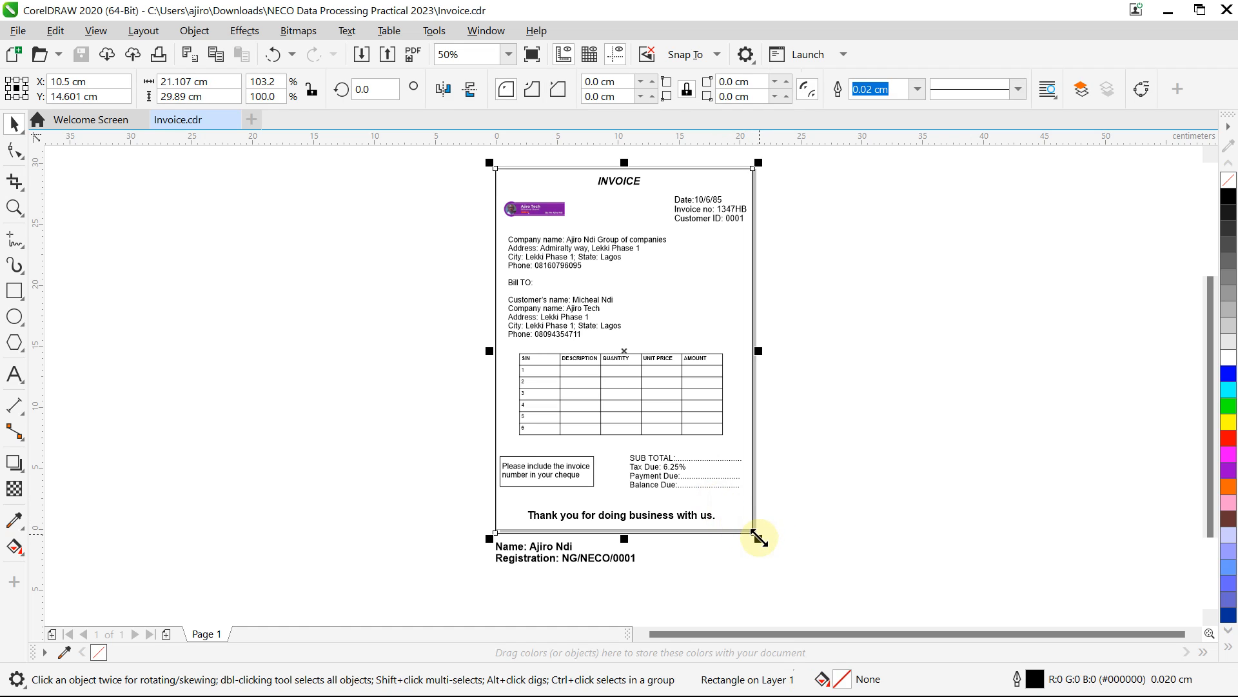
{"action": "left_click_drag", "start_coordinate": [758, 546], "coordinate": [785, 445]}
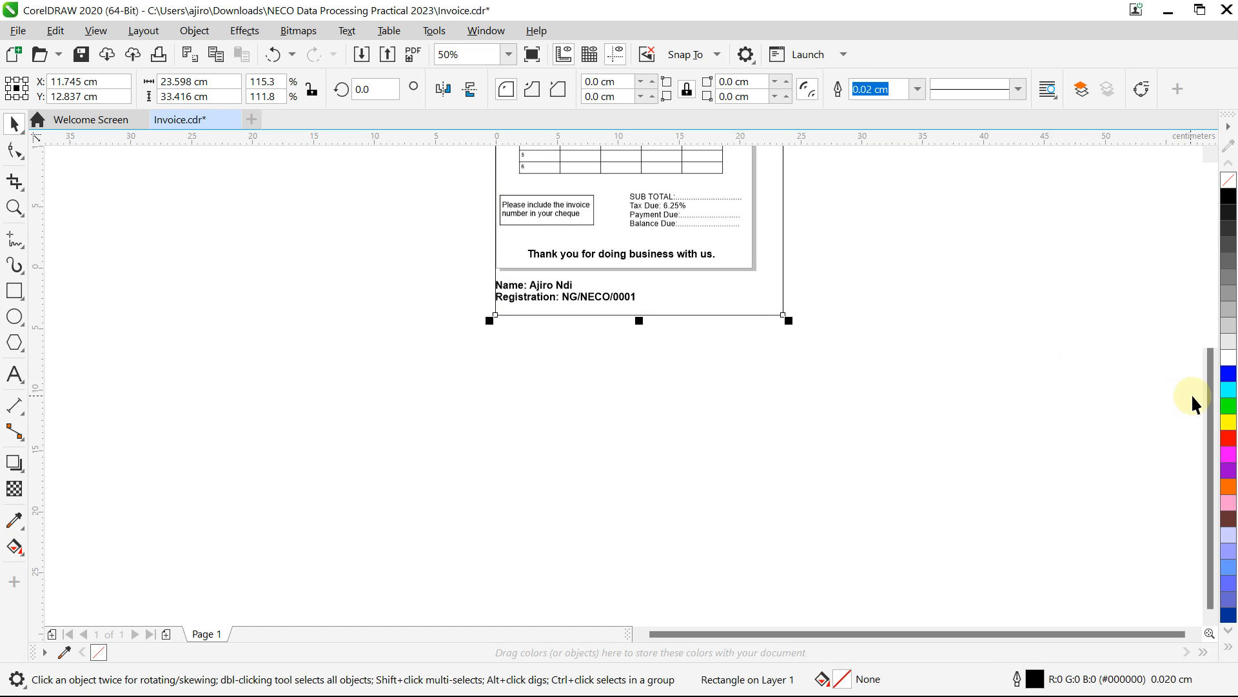
{"action": "left_click_drag", "start_coordinate": [1208, 413], "coordinate": [1200, 302]}
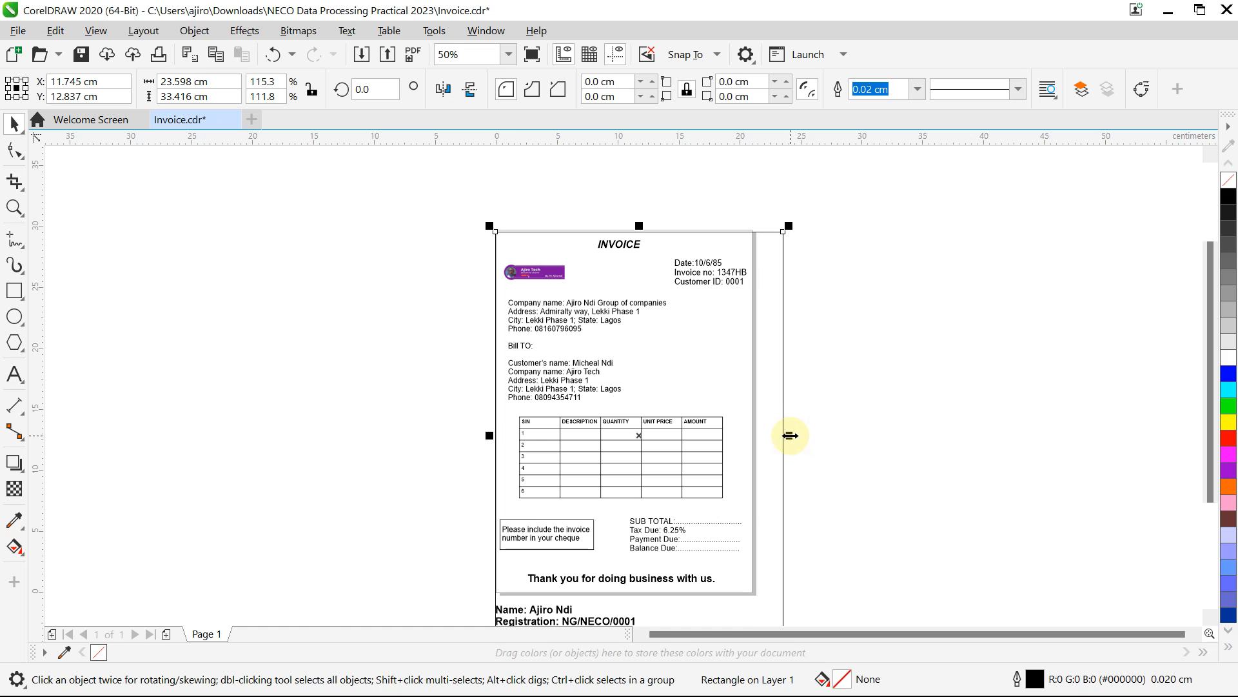
{"action": "left_click_drag", "start_coordinate": [790, 436], "coordinate": [763, 434]}
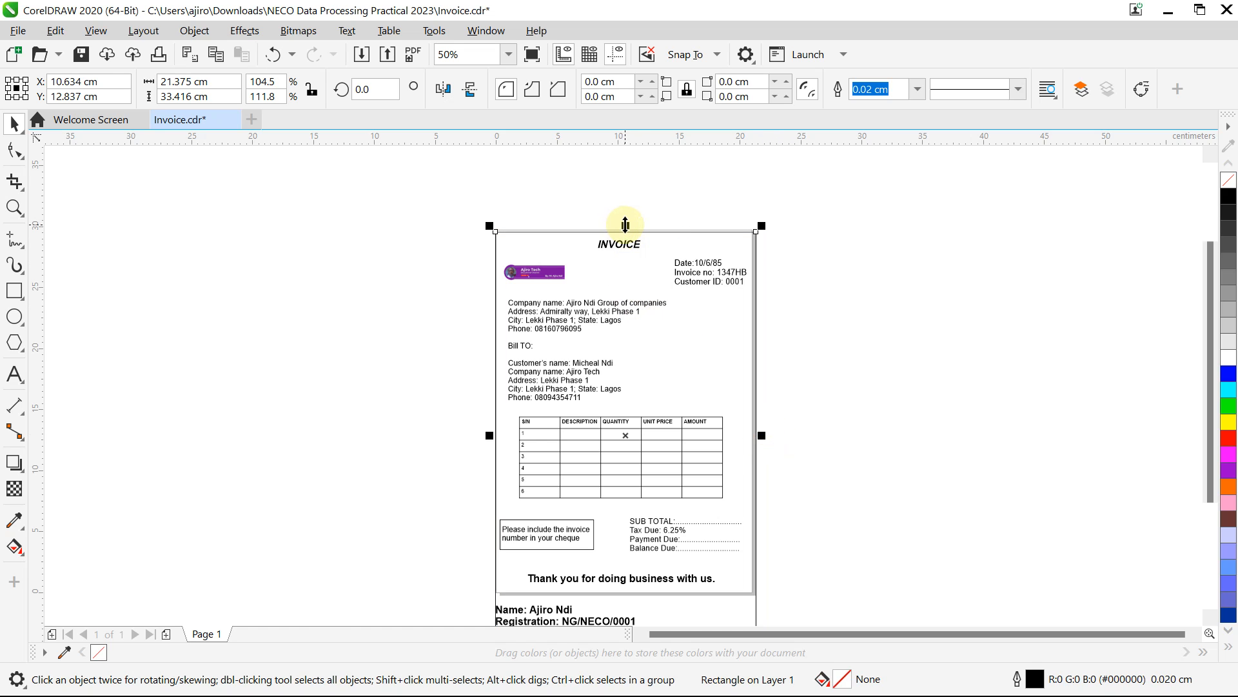
{"action": "left_click_drag", "start_coordinate": [625, 218], "coordinate": [625, 220]}
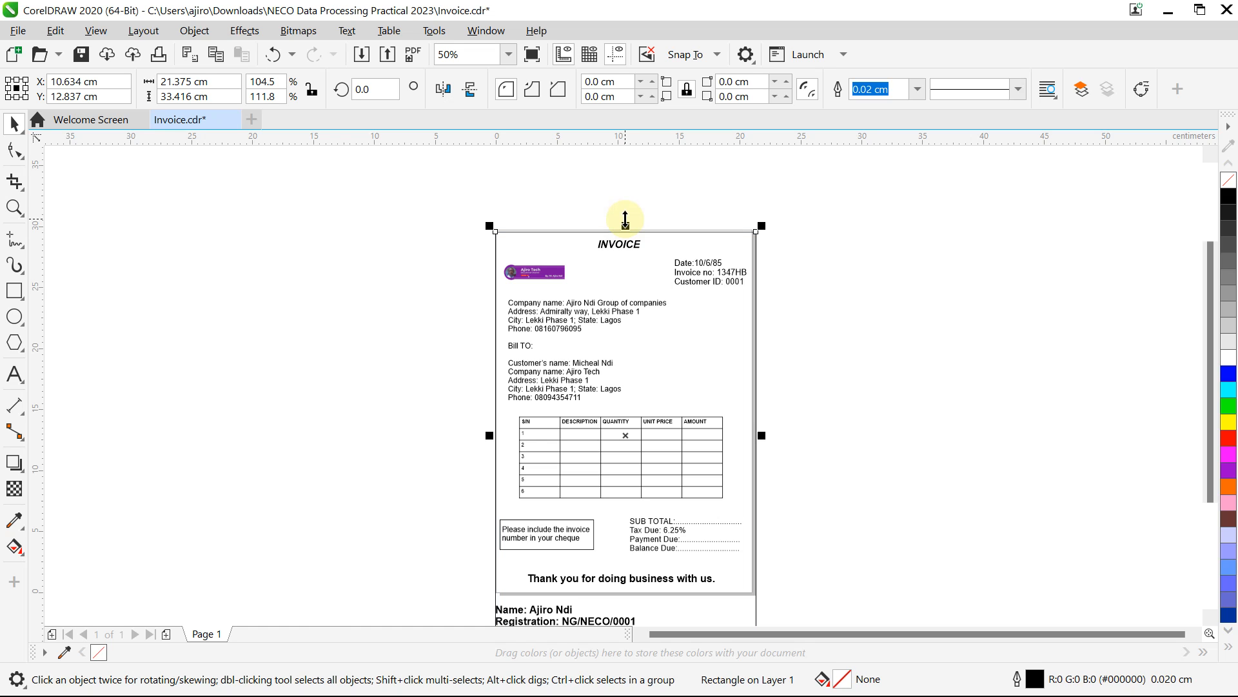
{"action": "left_click", "coordinate": [509, 54]}
Step: Zoom to 200% and align the border rectangle's top edge with the page top
{"action": "left_click", "coordinate": [462, 214]}
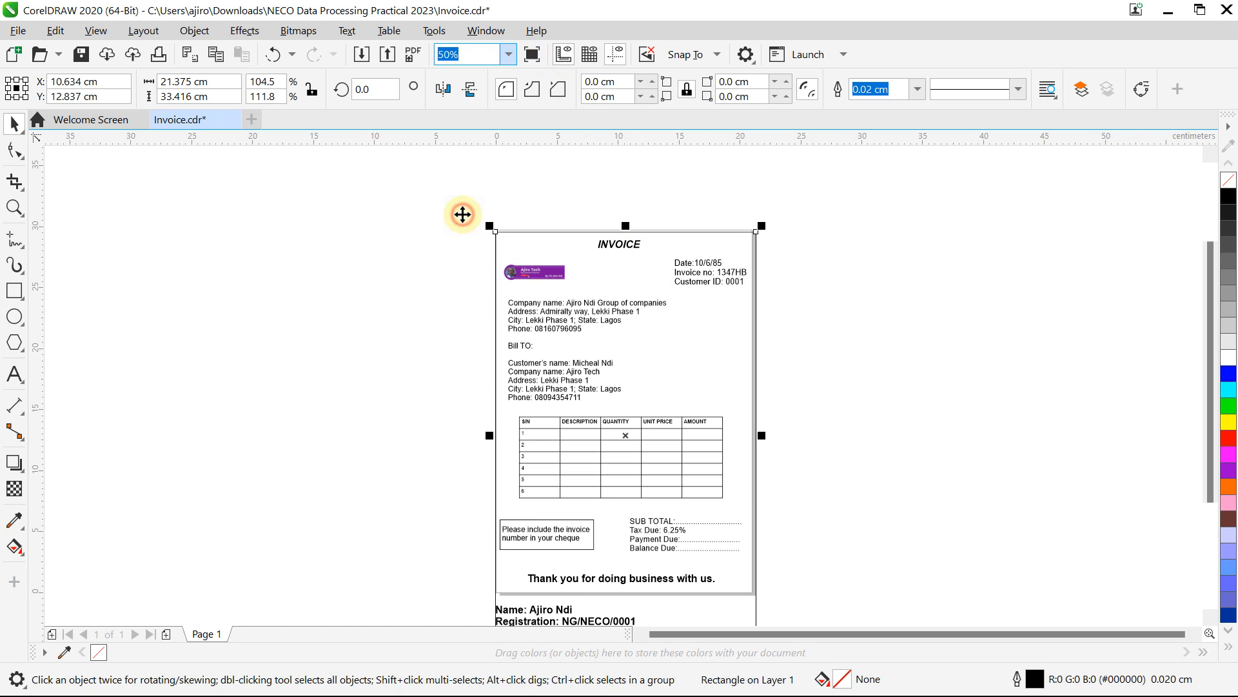
{"action": "type", "text": "200"}
{"action": "key", "text": "Return"}
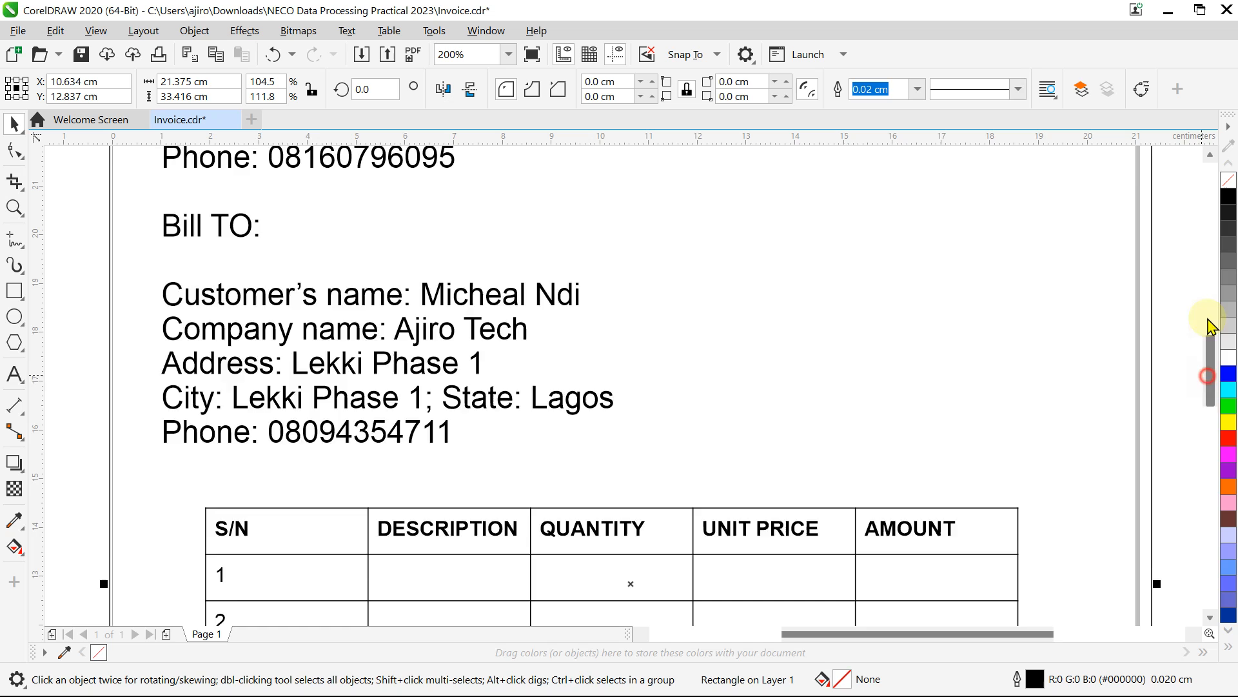
{"action": "left_click_drag", "start_coordinate": [1208, 326], "coordinate": [1208, 271]}
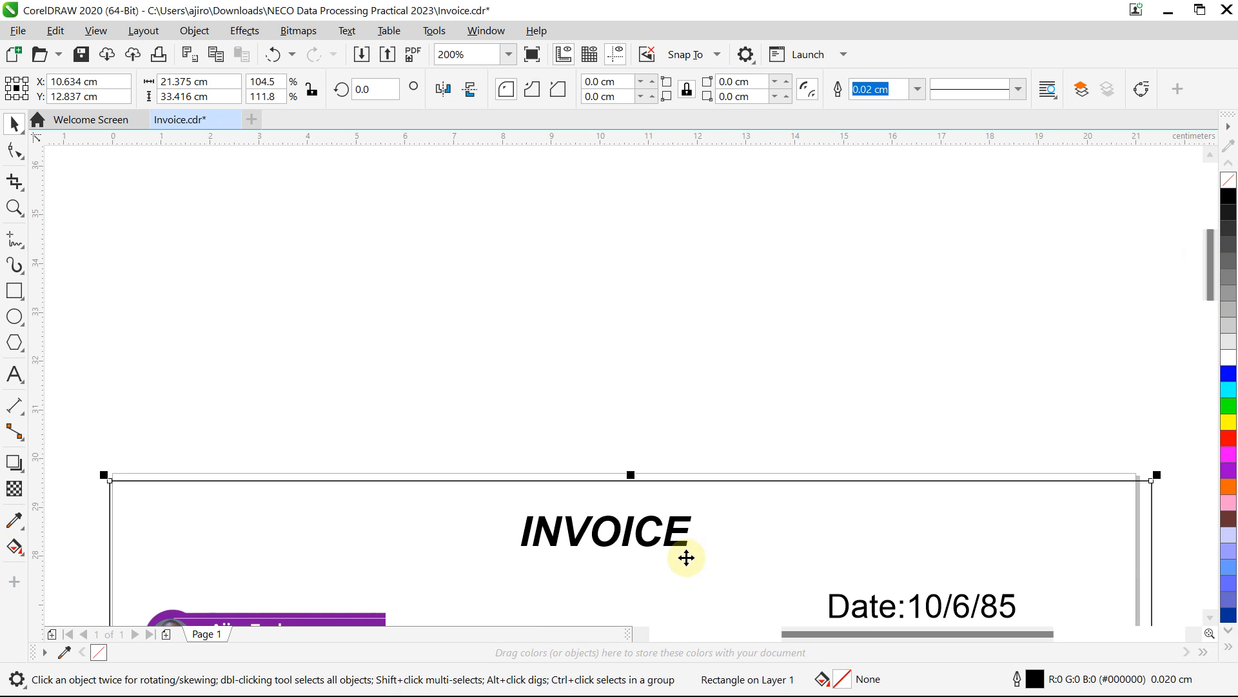
{"action": "mouse_move", "coordinate": [629, 470]}
{"action": "left_mouse_down"}
{"action": "mouse_move", "coordinate": [633, 438]}
{"action": "mouse_move", "coordinate": [633, 463]}
{"action": "left_mouse_up"}
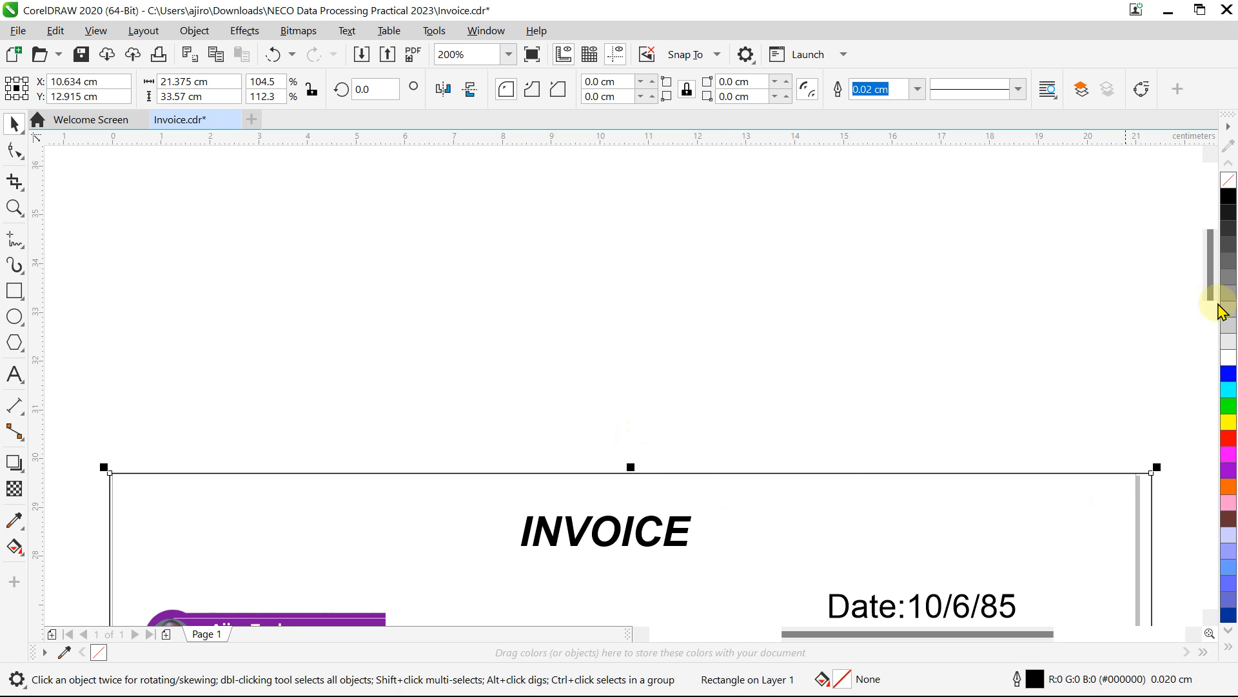
Step: Pull the rectangle's right side to the page edge and raise its bottom below Registration (21.077 × 32.755 cm)
{"action": "left_click_drag", "start_coordinate": [1216, 257], "coordinate": [1213, 384]}
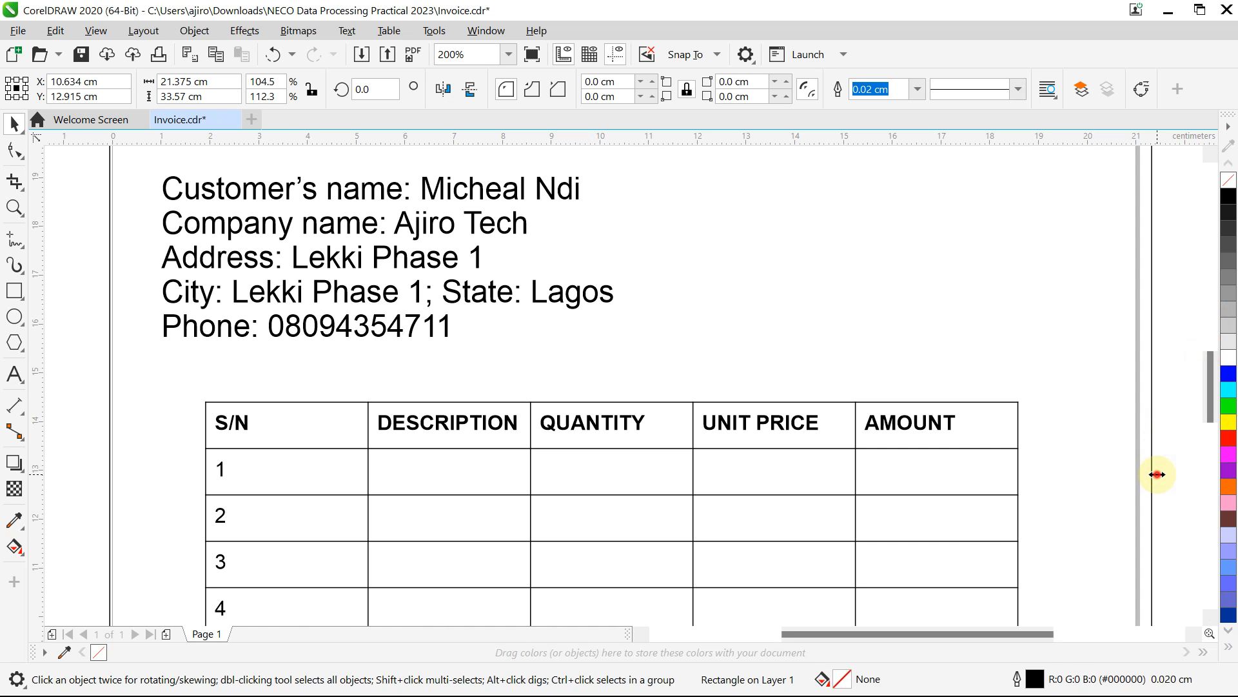
{"action": "left_click_drag", "start_coordinate": [1158, 474], "coordinate": [1139, 475]}
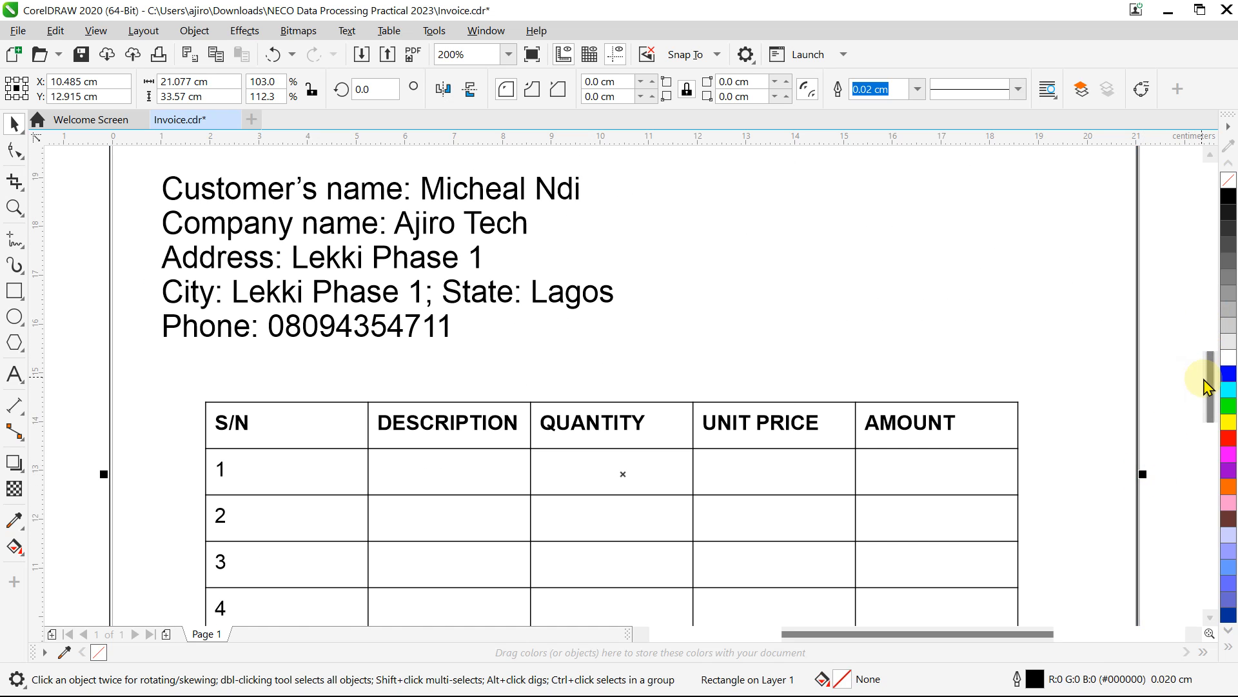
{"action": "left_click_drag", "start_coordinate": [1205, 384], "coordinate": [1212, 499]}
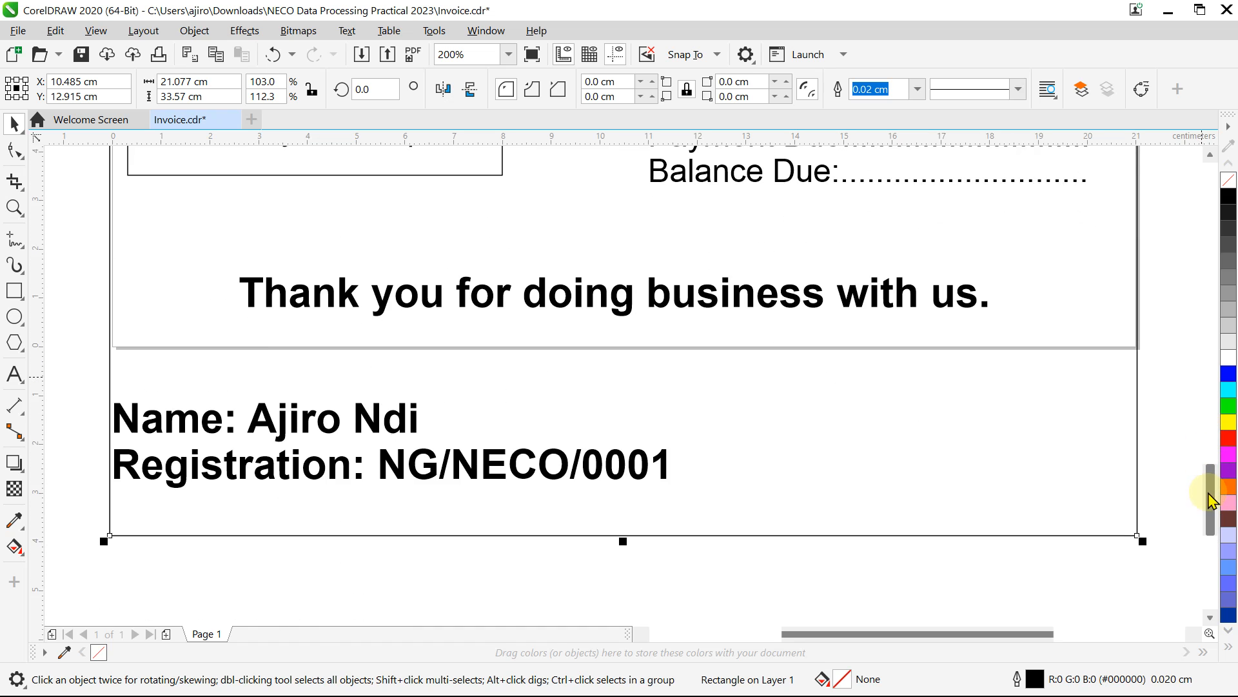
{"action": "left_click_drag", "start_coordinate": [623, 541], "coordinate": [623, 498]}
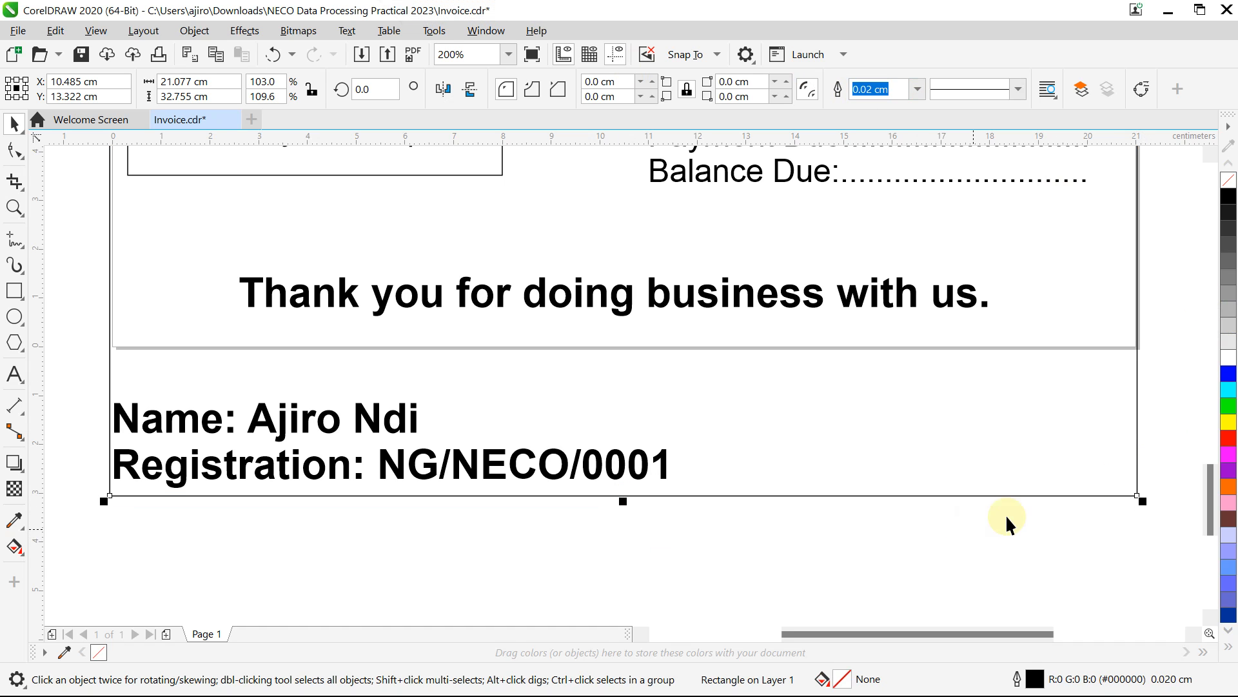
{"action": "left_click_drag", "start_coordinate": [1211, 487], "coordinate": [1204, 186]}
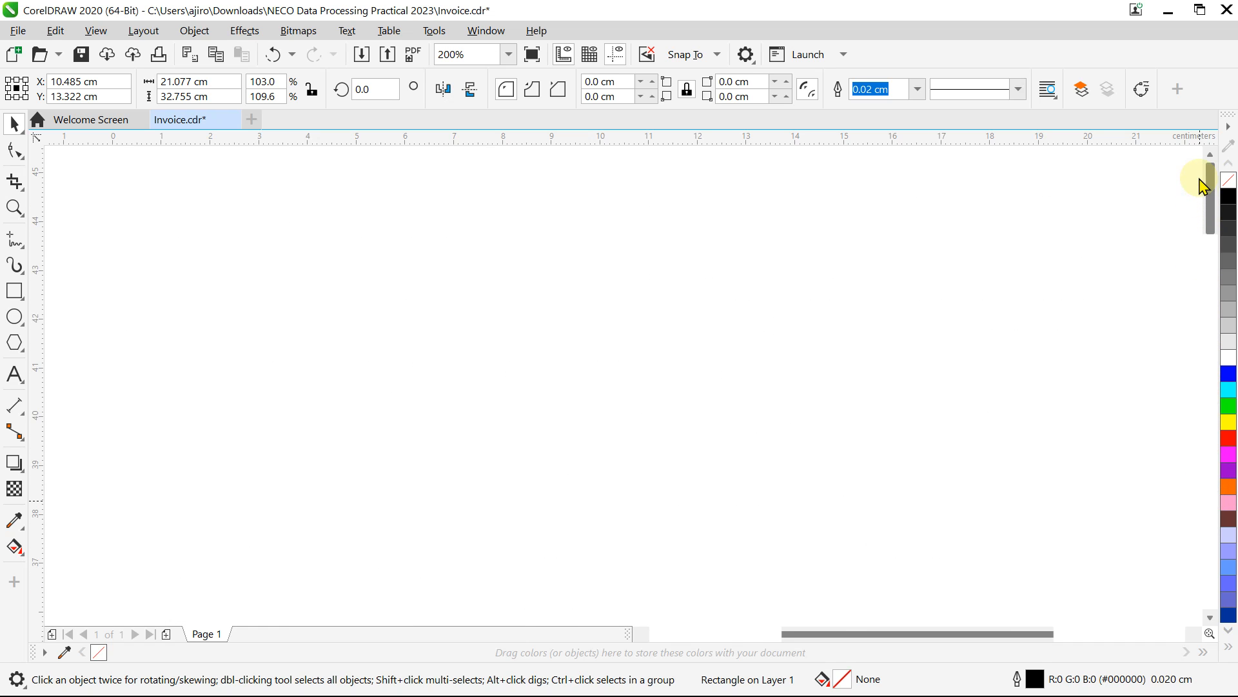
Step: Re-export the drawing as Invoice.pdf, replacing the older file and accepting the PDF settings
{"action": "left_click", "coordinate": [17, 33]}
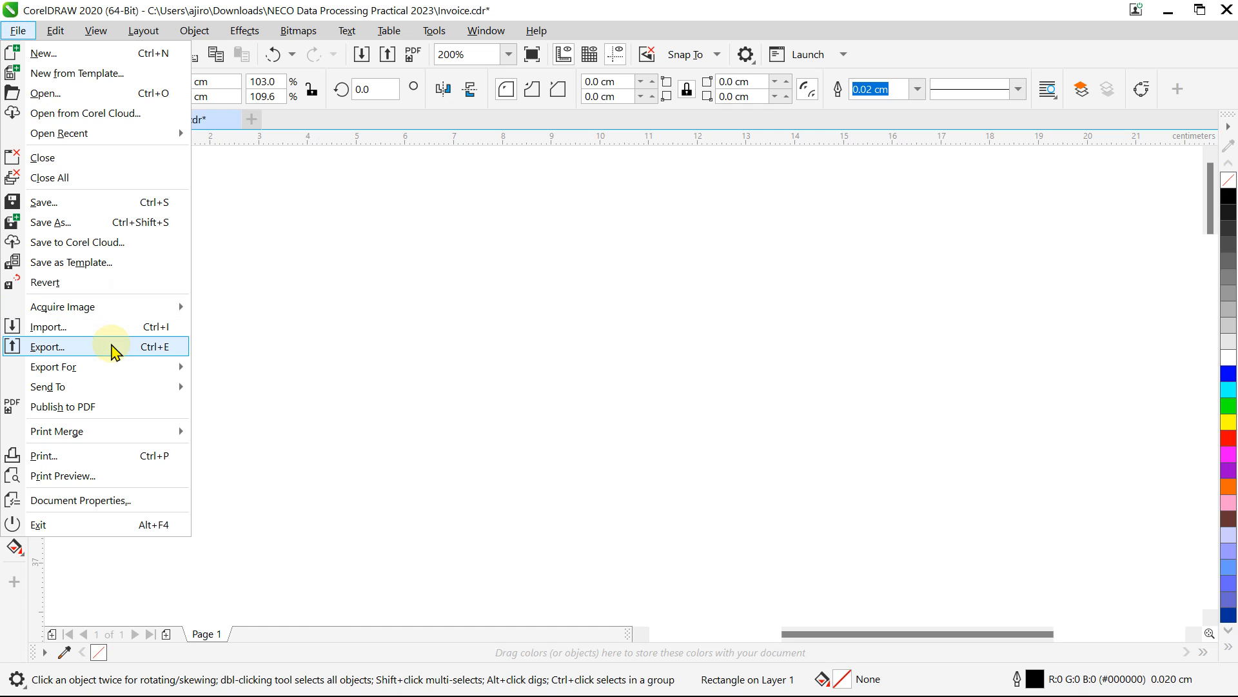
{"action": "left_click", "coordinate": [112, 348]}
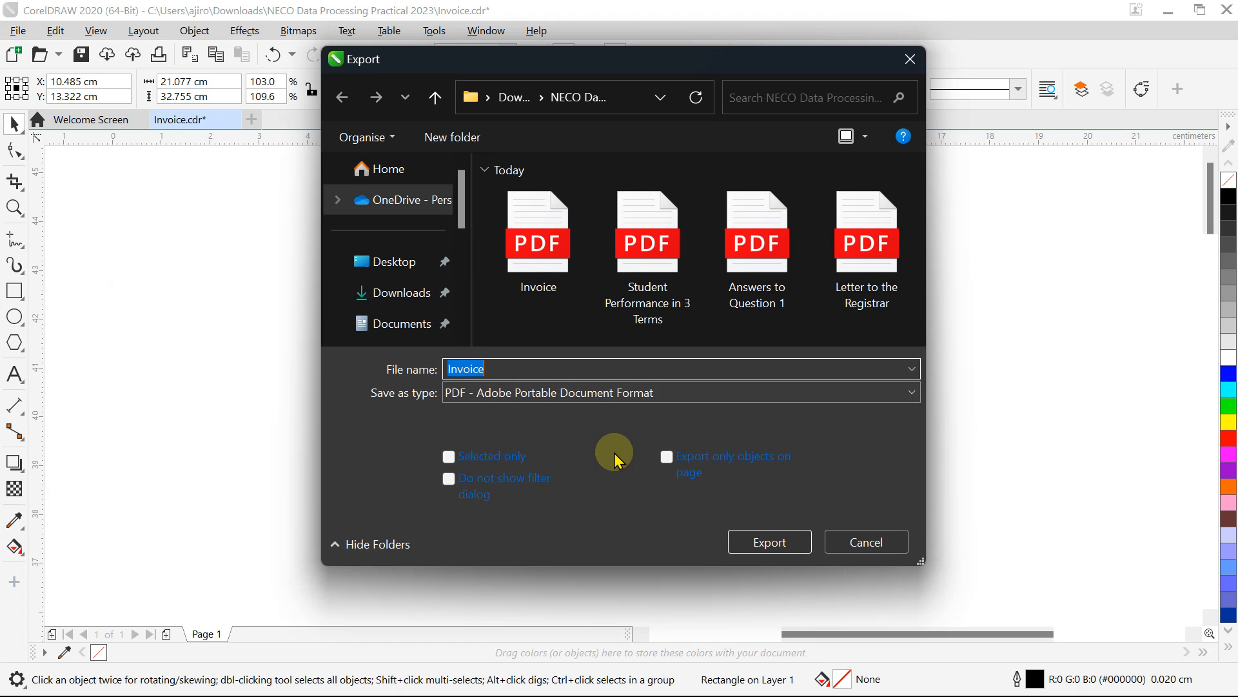
{"action": "left_click", "coordinate": [781, 553]}
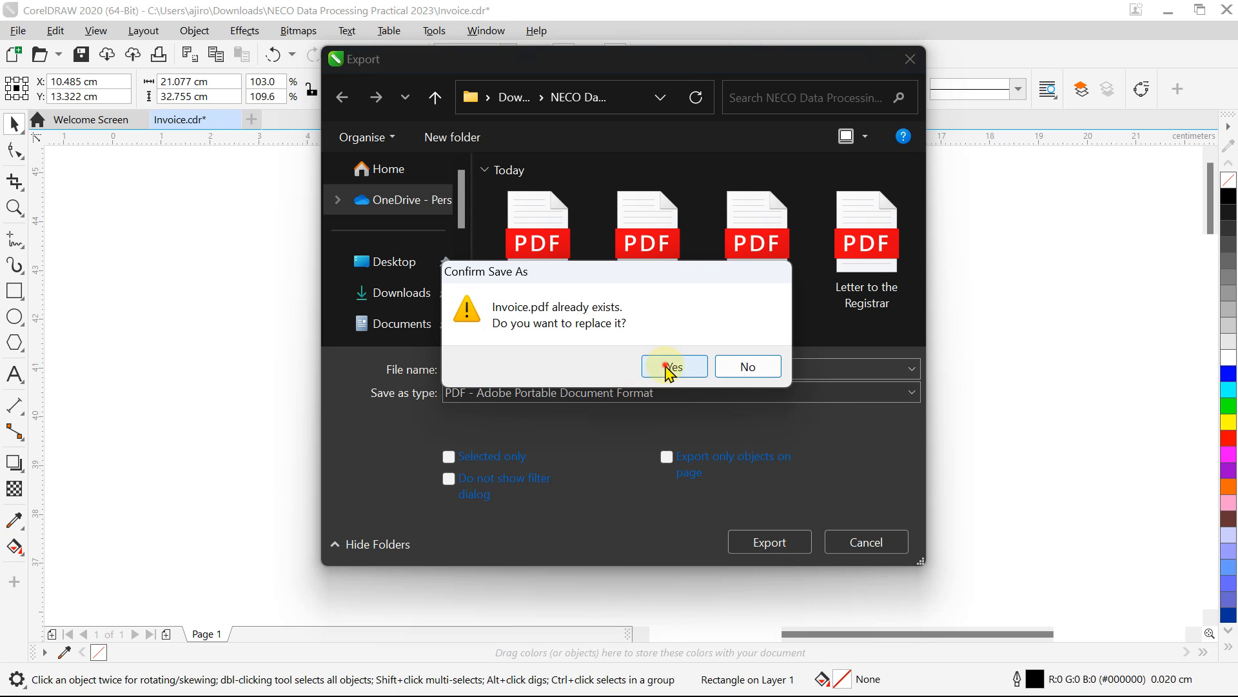
{"action": "left_click", "coordinate": [668, 369]}
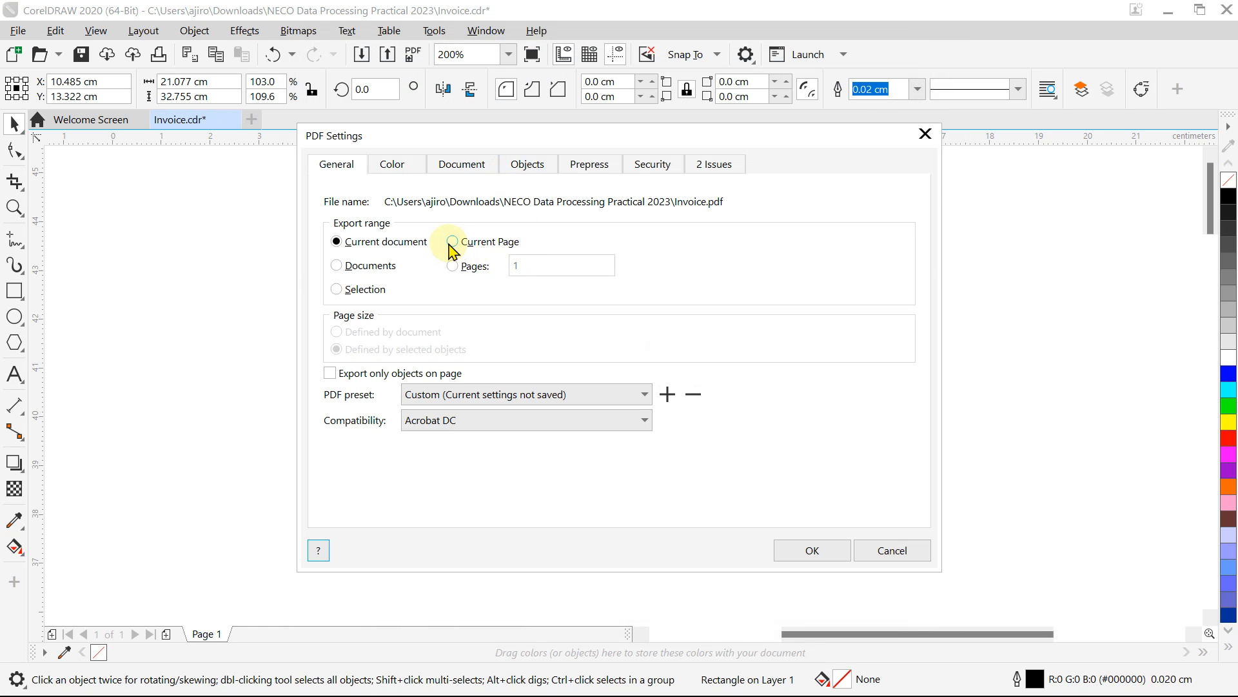
{"action": "left_click", "coordinate": [814, 550]}
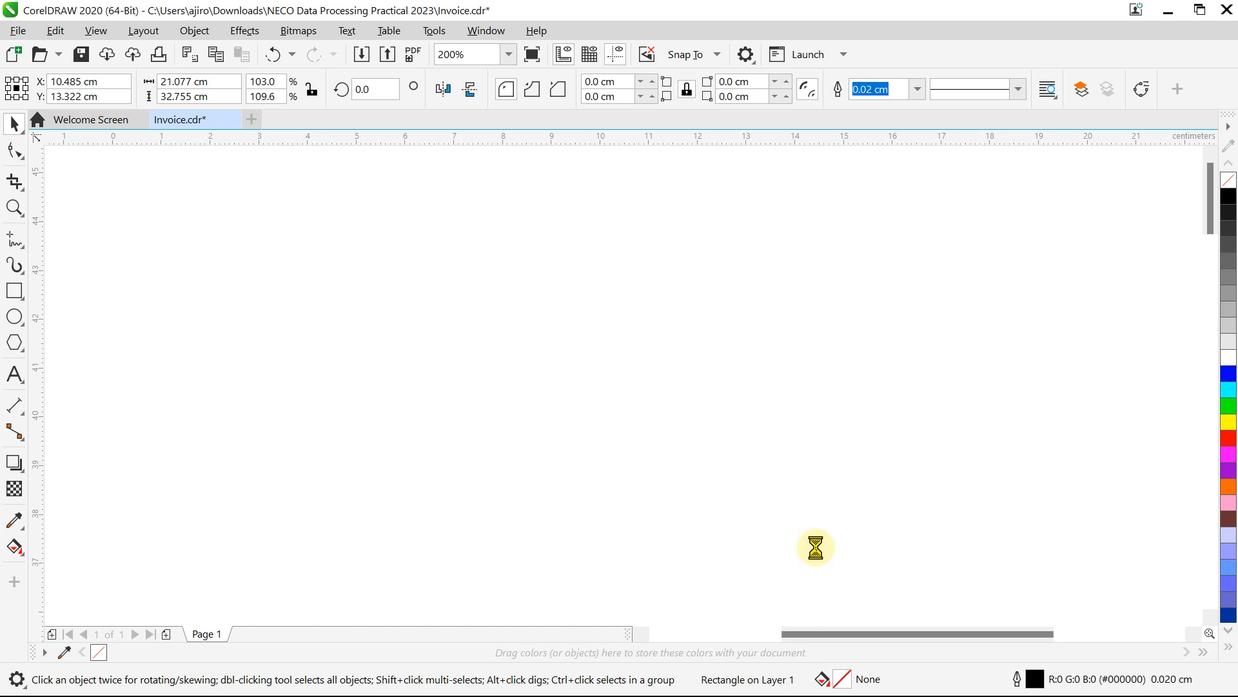
{"action": "left_click", "coordinate": [740, 681]}
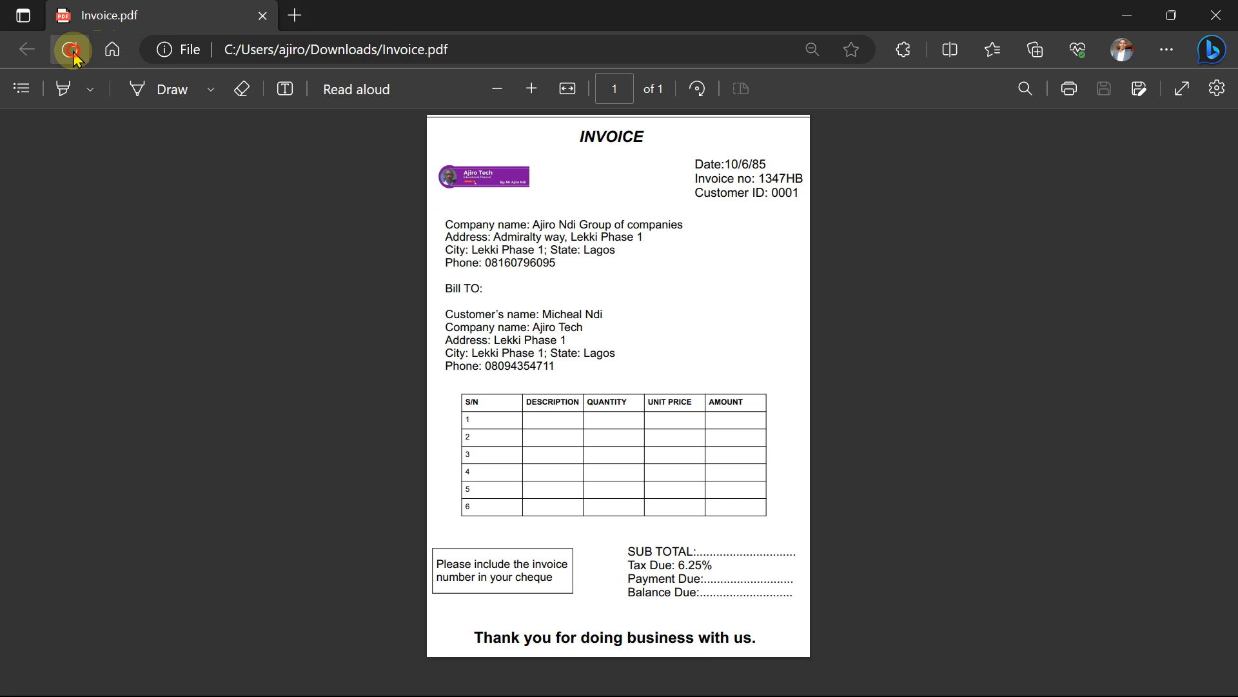
Step: Reload the open Invoice.pdf in Edge to show the latest export
{"action": "left_click", "coordinate": [78, 56]}
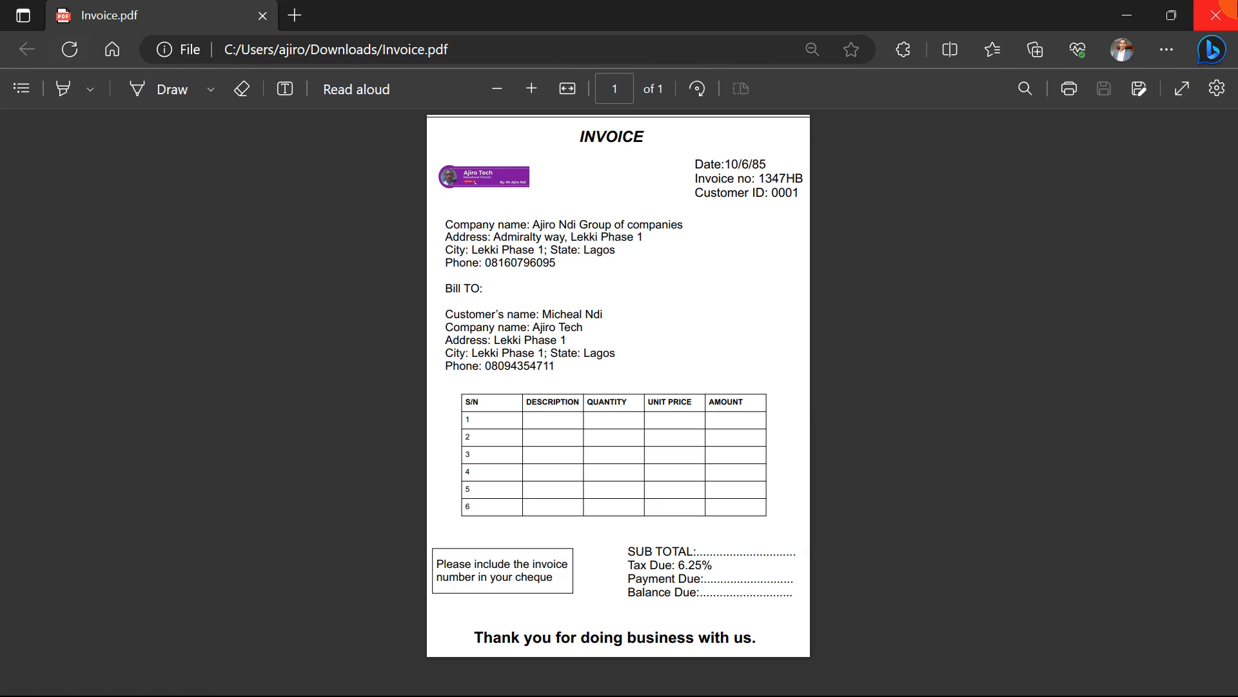
{"action": "left_click", "coordinate": [1126, 9]}
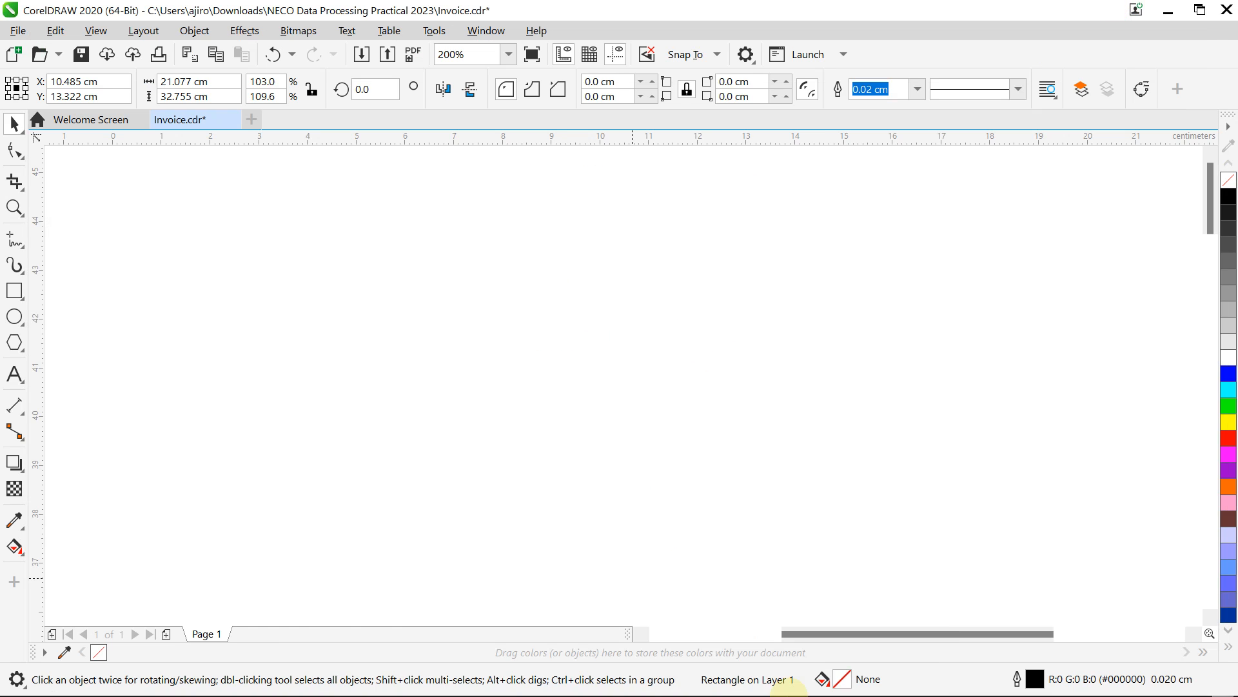
{"action": "left_click", "coordinate": [747, 673]}
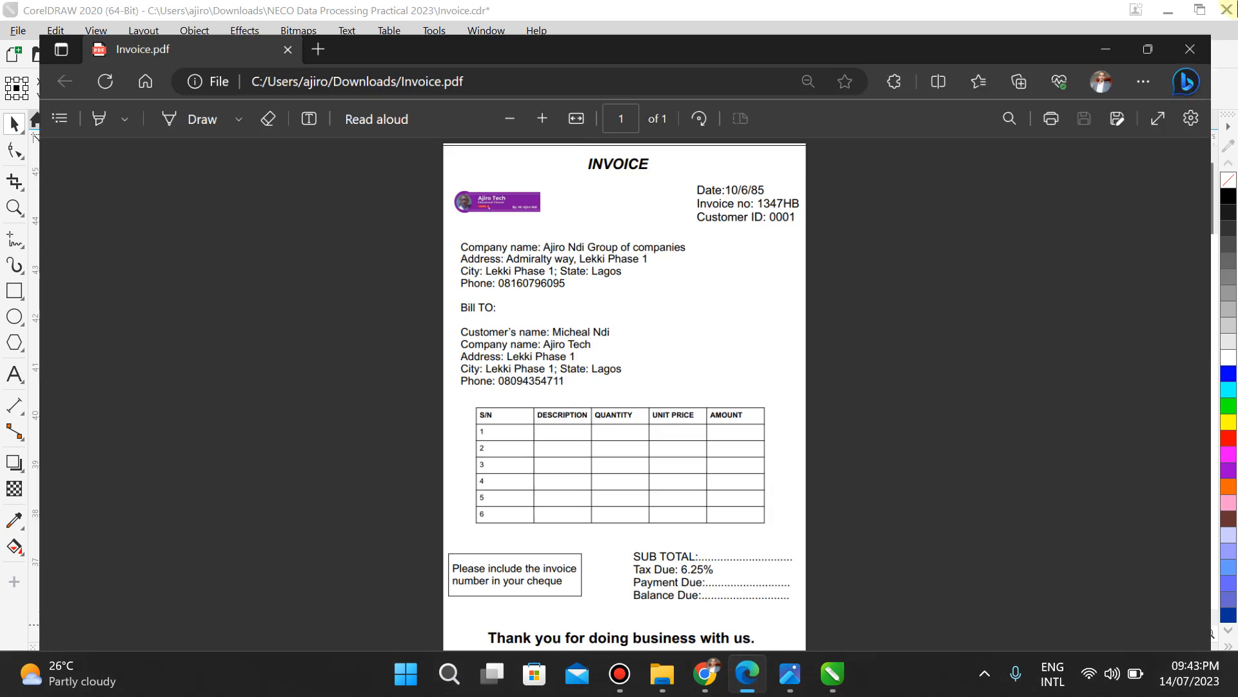
{"action": "left_click", "coordinate": [747, 673]}
Step: Open the new Invoice.pdf from the NECO folder, scroll and refresh it, then close Edge
{"action": "left_click", "coordinate": [665, 673]}
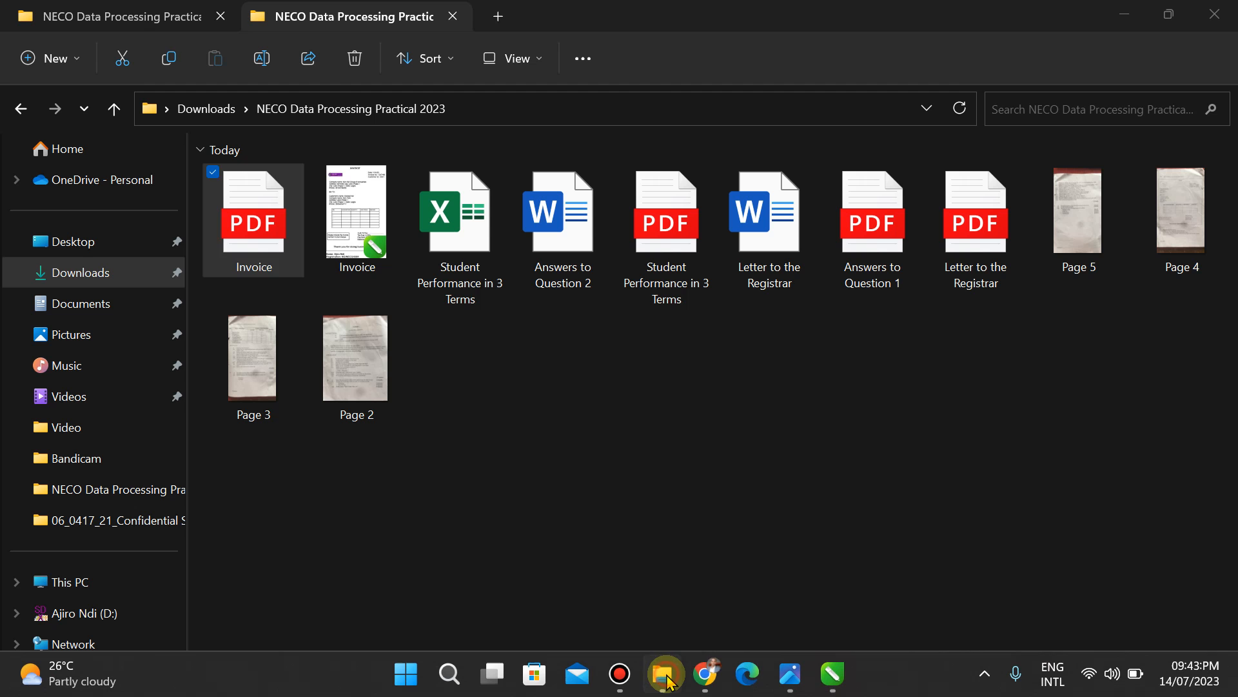
{"action": "double_click", "coordinate": [253, 251]}
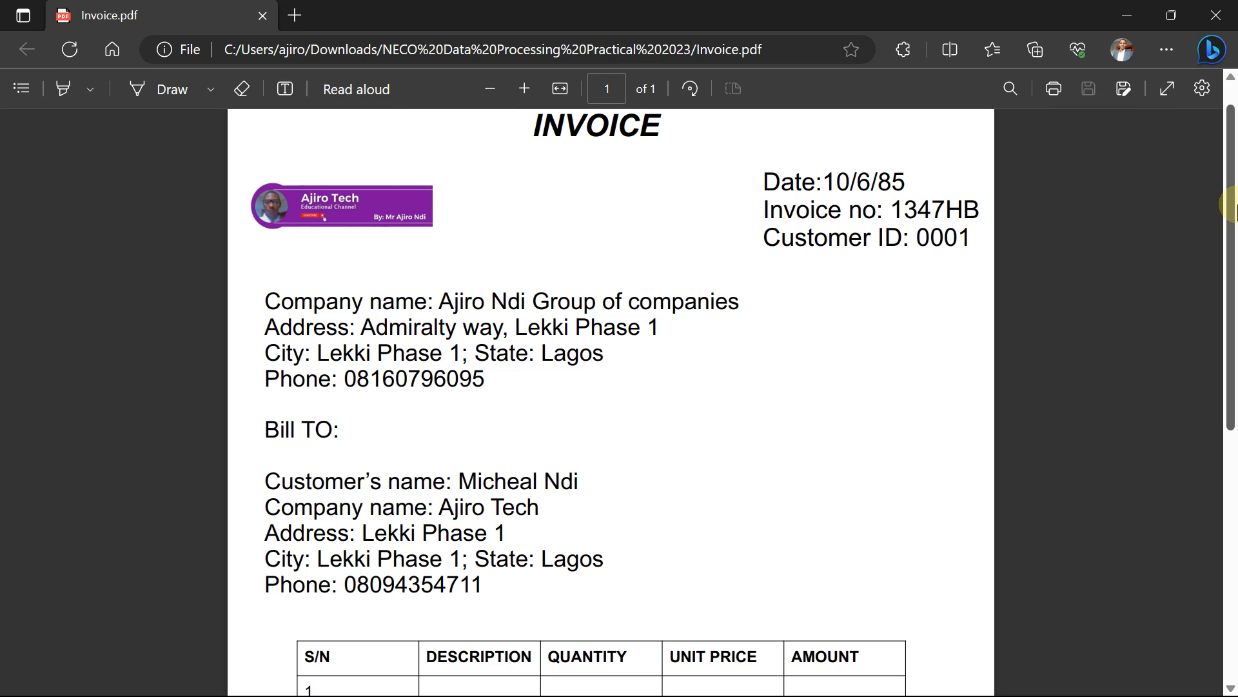
{"action": "left_click_drag", "start_coordinate": [1230, 276], "coordinate": [1232, 545]}
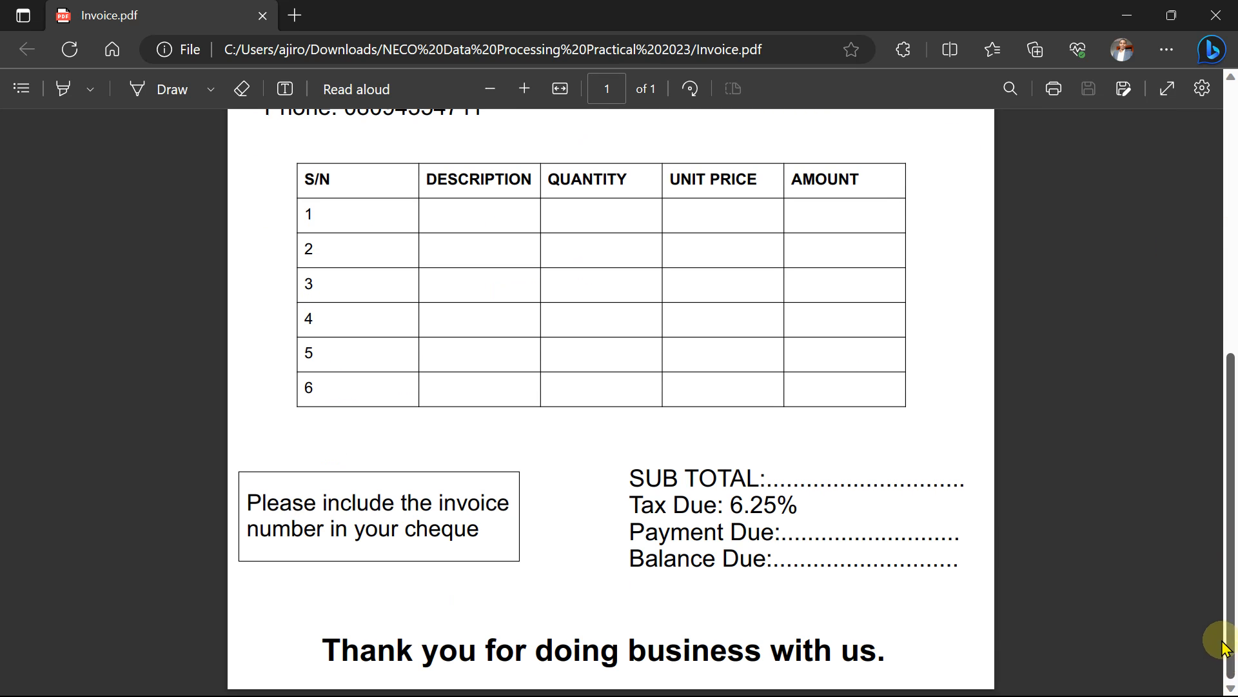
{"action": "left_click_drag", "start_coordinate": [1232, 613], "coordinate": [1230, 544]}
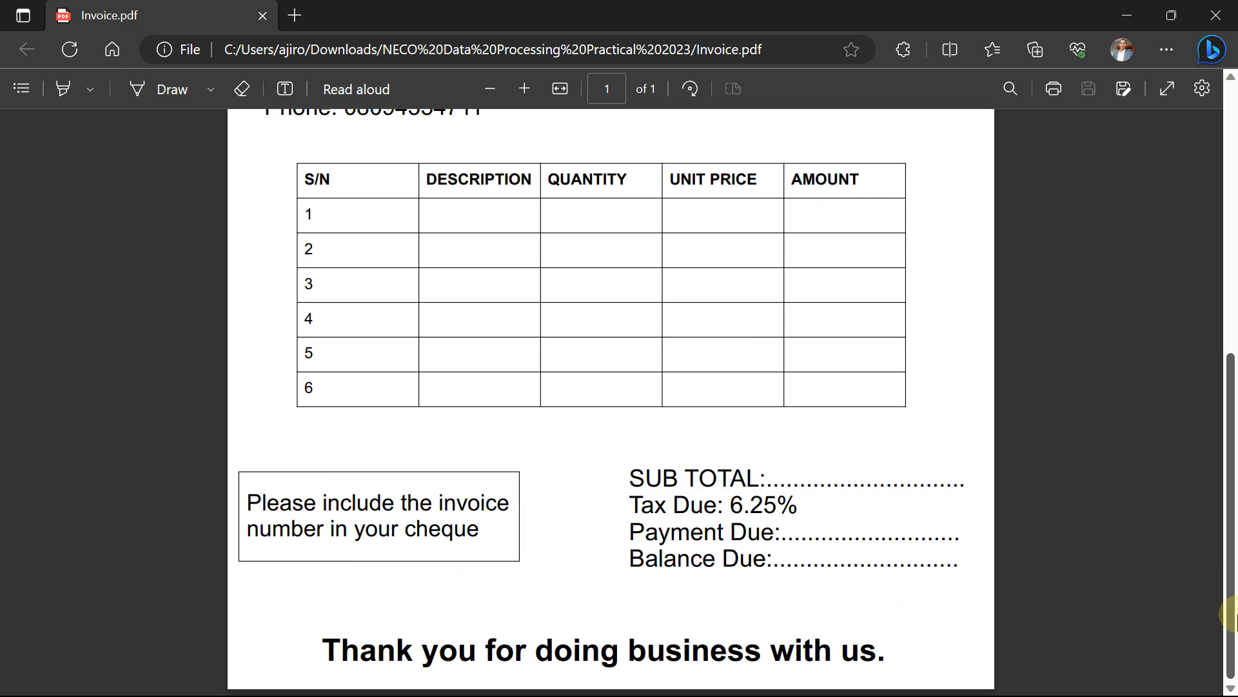
{"action": "left_click", "coordinate": [70, 50]}
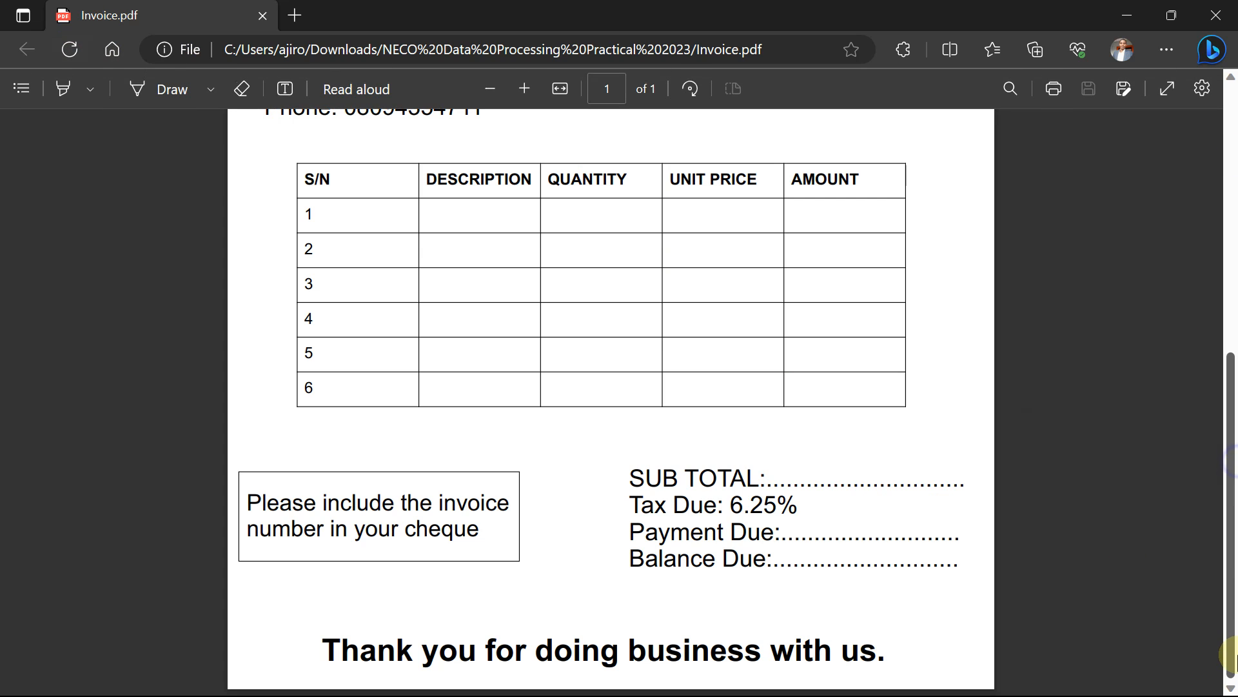
{"action": "left_click", "coordinate": [1221, 15]}
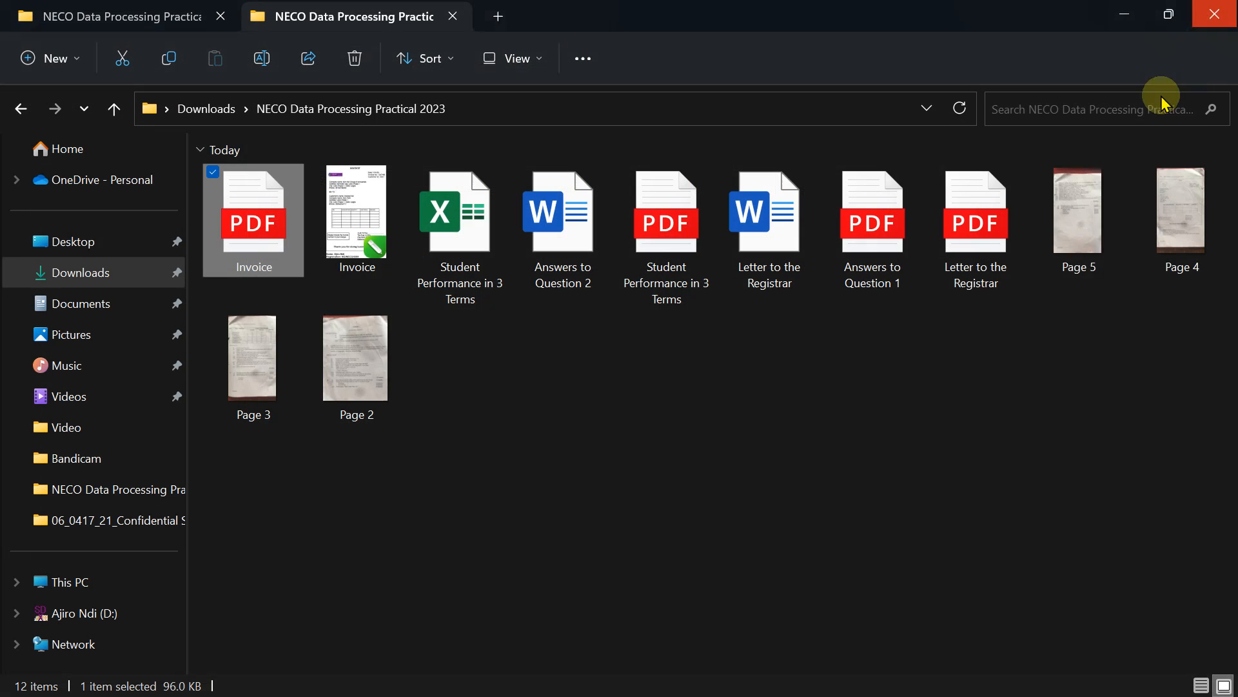
{"action": "left_click", "coordinate": [819, 678]}
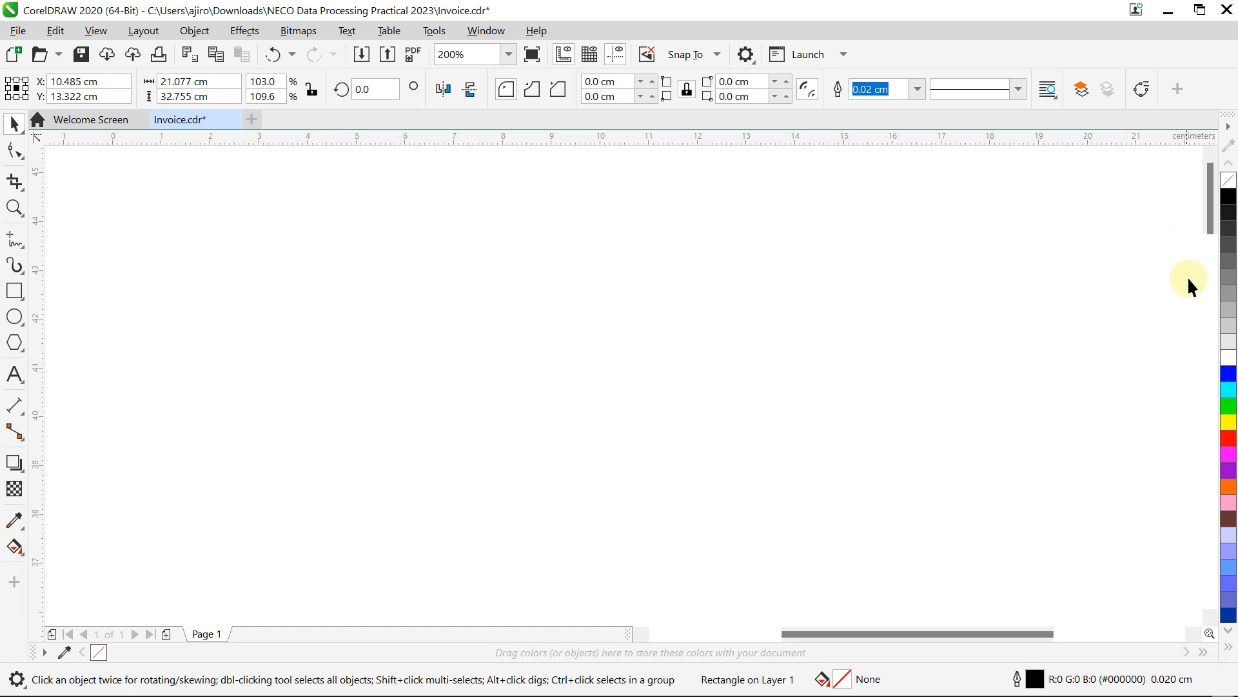
Step: Zoom To Page and export the drawing again as Invoice.pdf, overwriting the existing file
{"action": "left_click", "coordinate": [508, 56]}
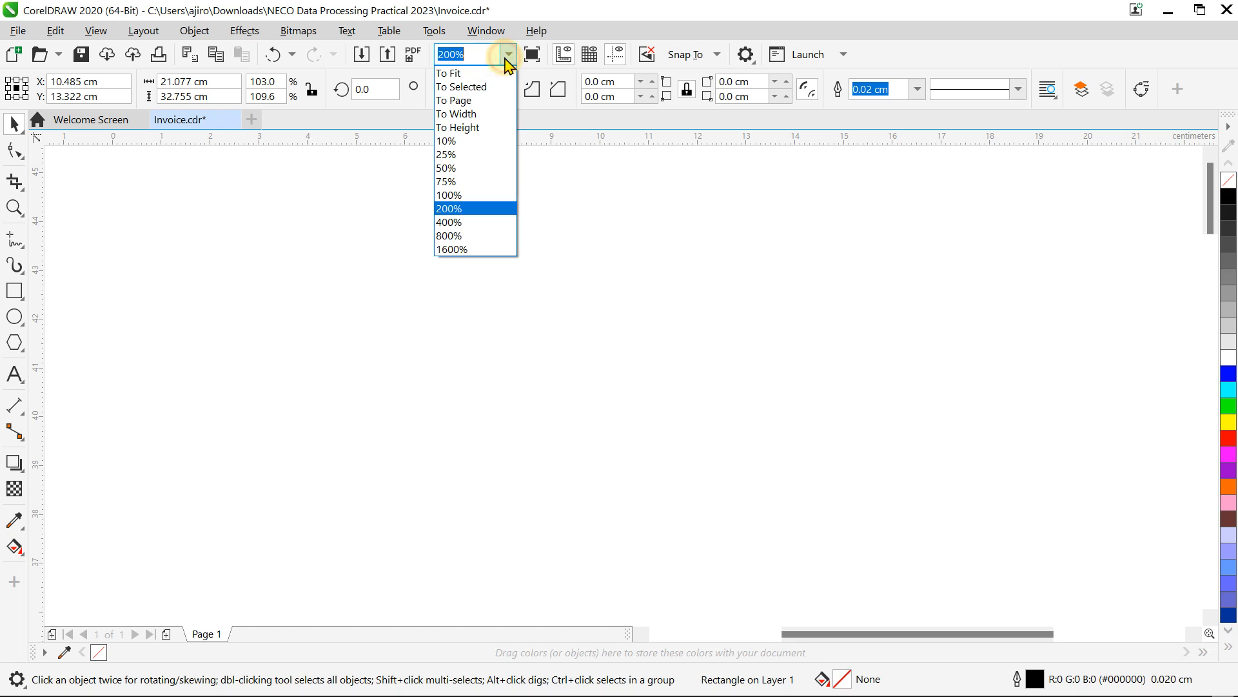
{"action": "left_click", "coordinate": [469, 101]}
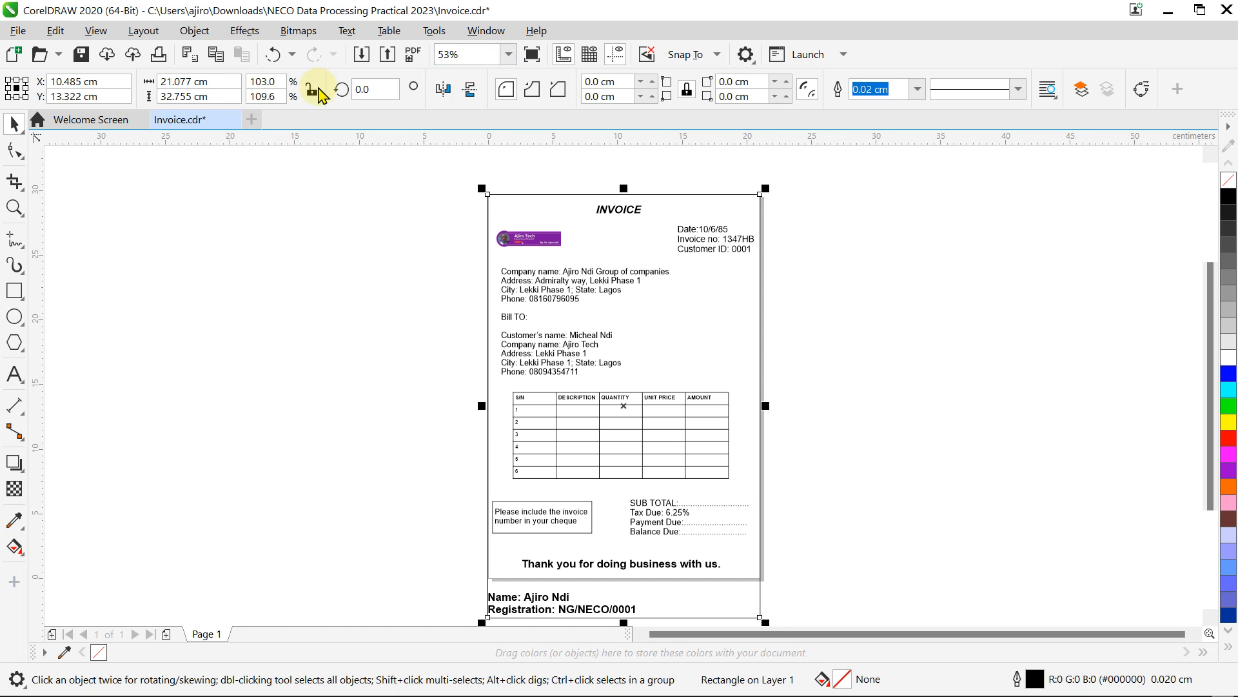
{"action": "left_click", "coordinate": [17, 37]}
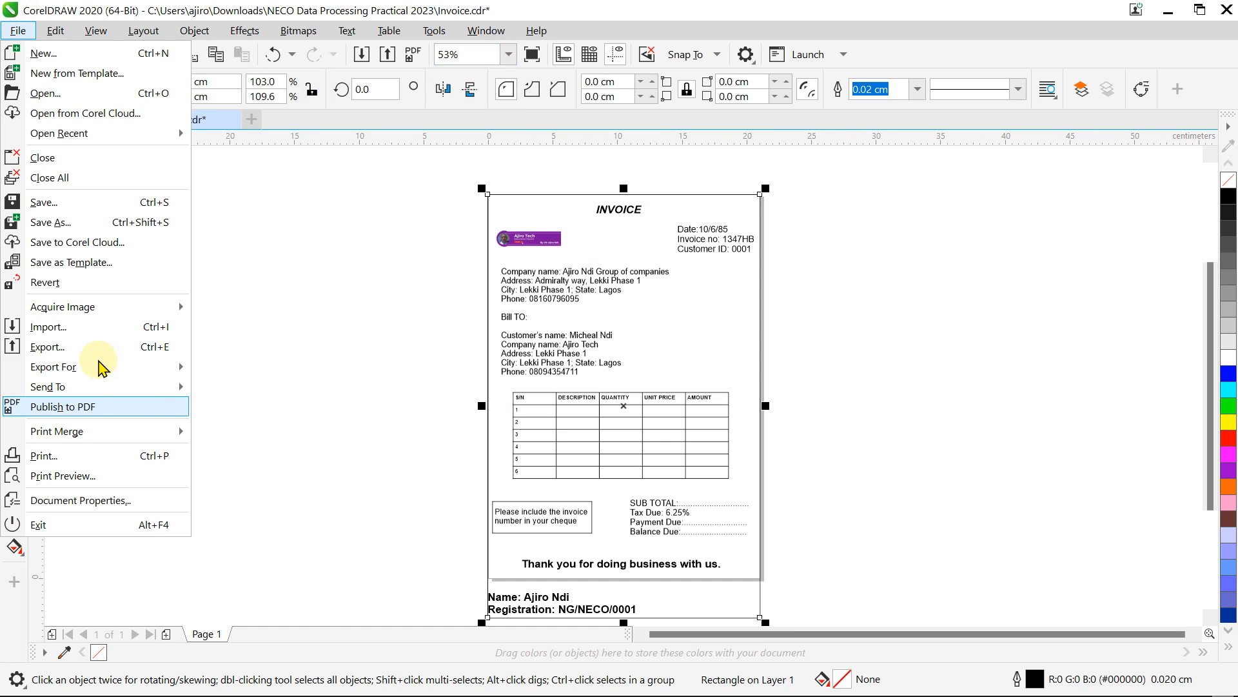
{"action": "left_click", "coordinate": [83, 349]}
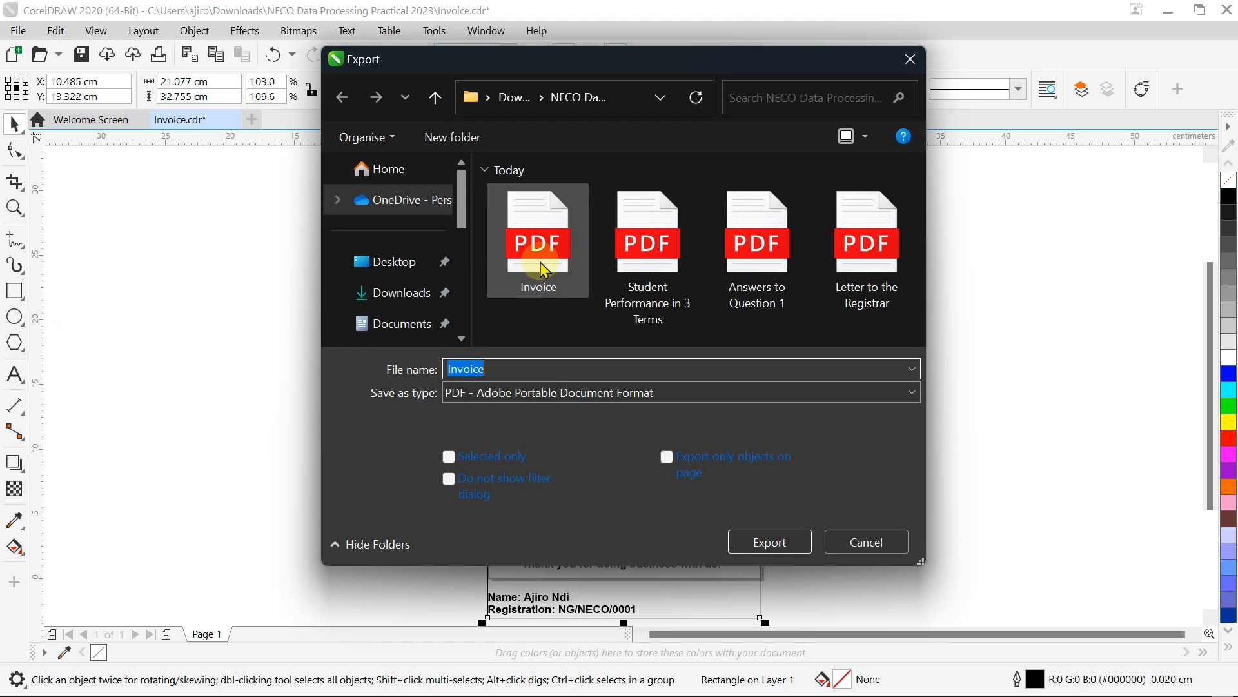
{"action": "left_click", "coordinate": [768, 541]}
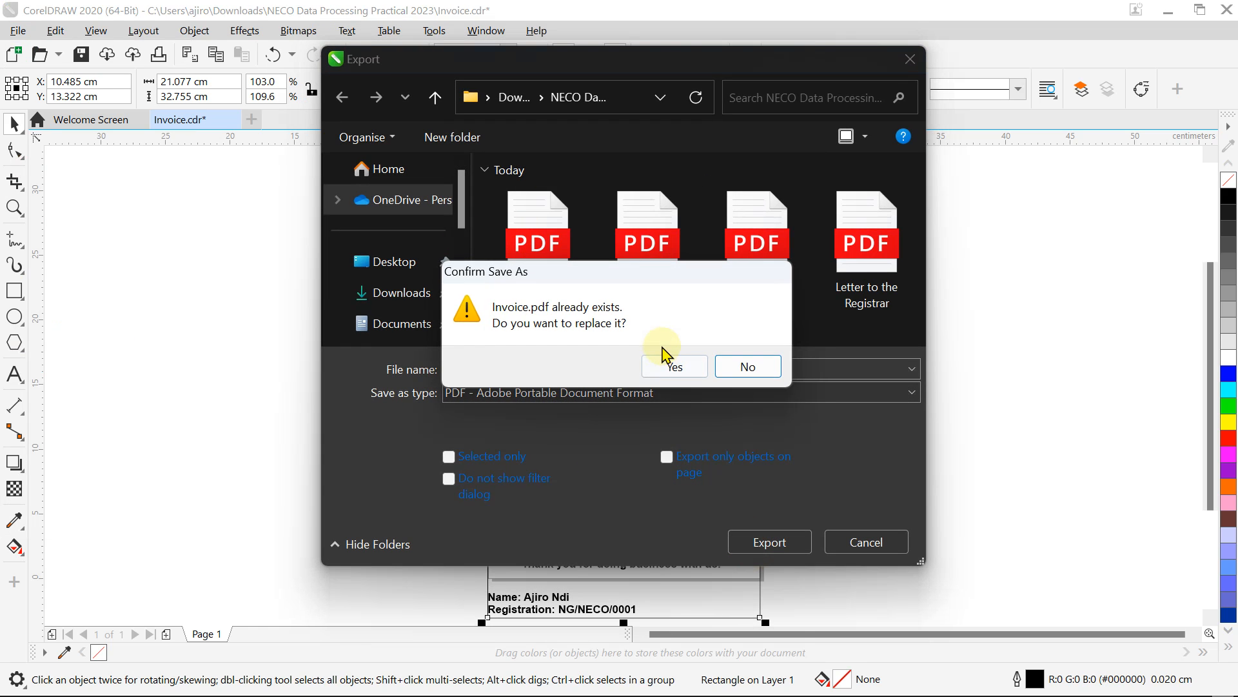
{"action": "left_click", "coordinate": [673, 362]}
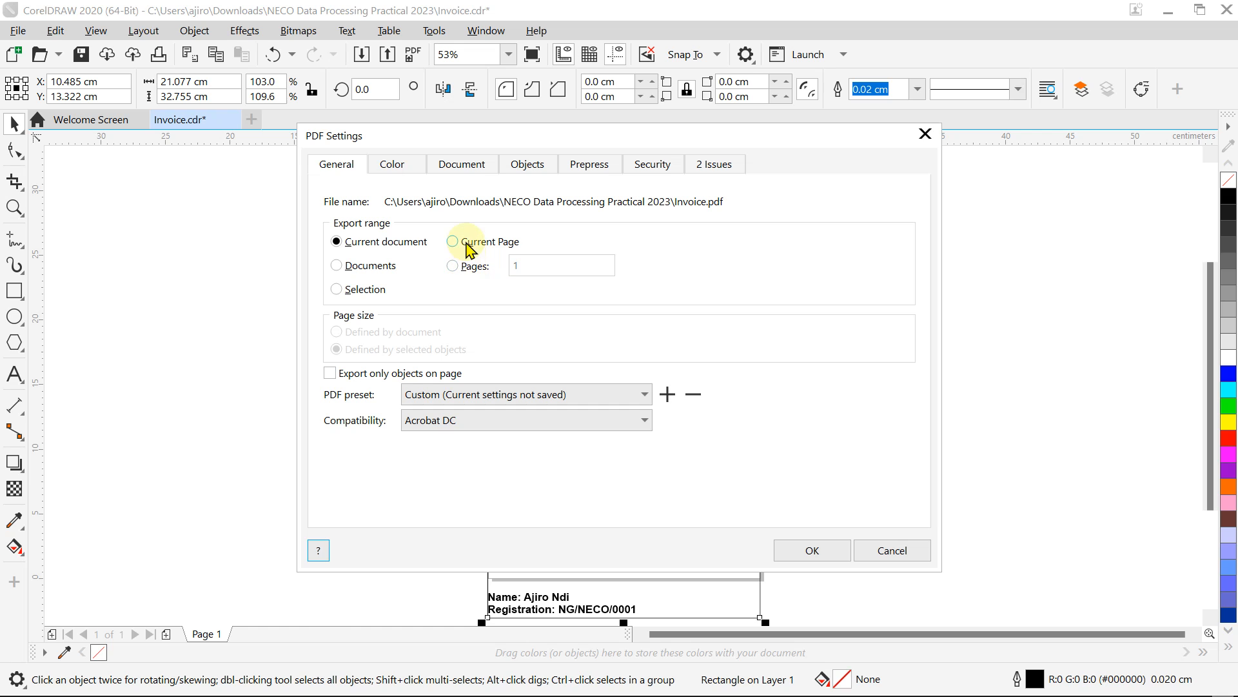
{"action": "left_click", "coordinate": [814, 552]}
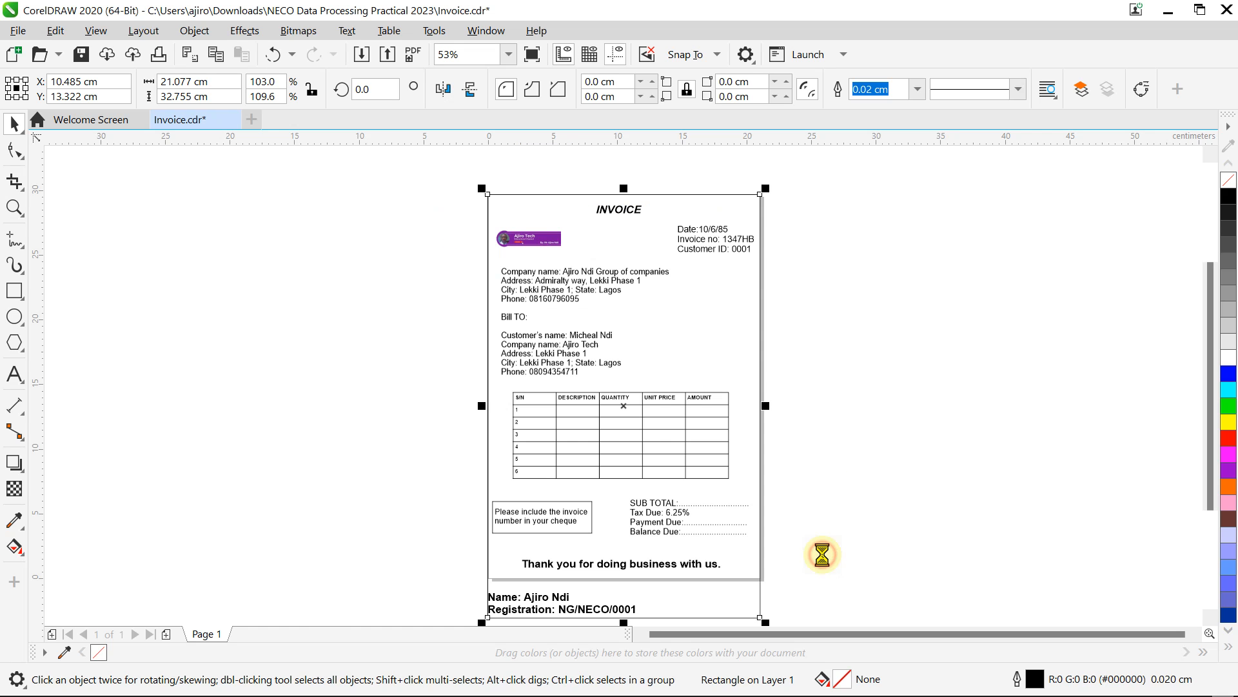
Step: Open Invoice.pdf from the NECO folder, scroll up to the INVOICE header, then minimise Edge
{"action": "mouse_move", "coordinate": [644, 694]}
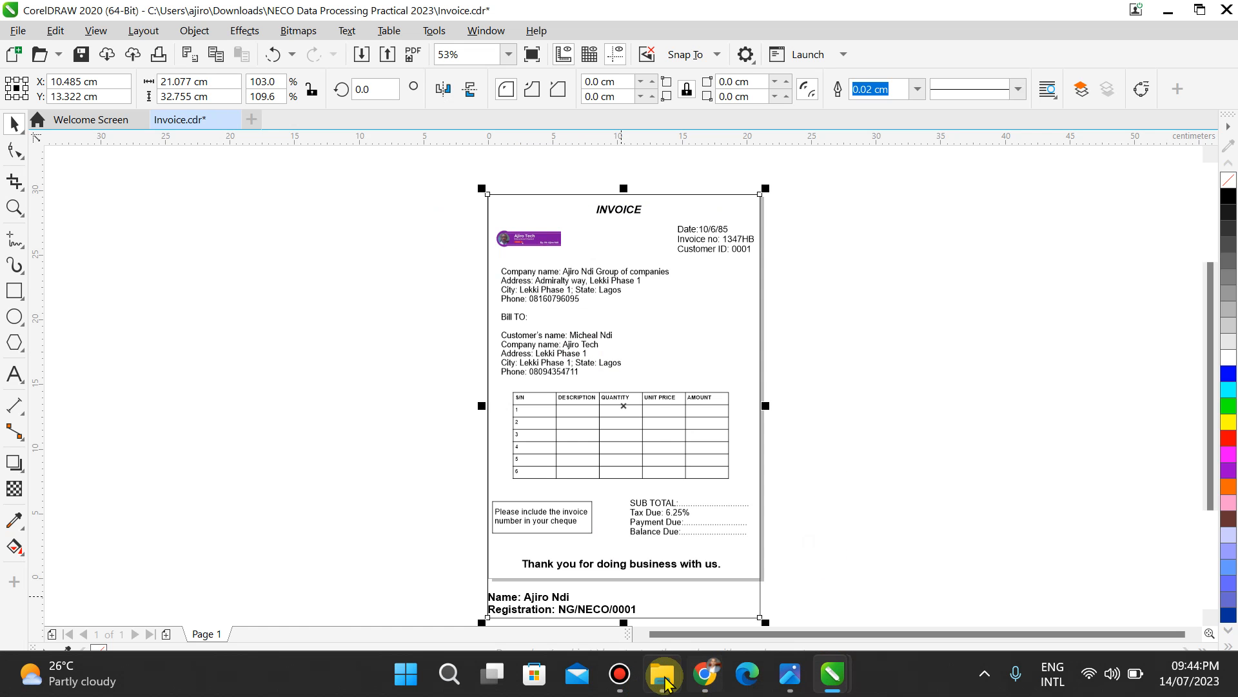
{"action": "left_click", "coordinate": [664, 676]}
{"action": "double_click", "coordinate": [217, 209]}
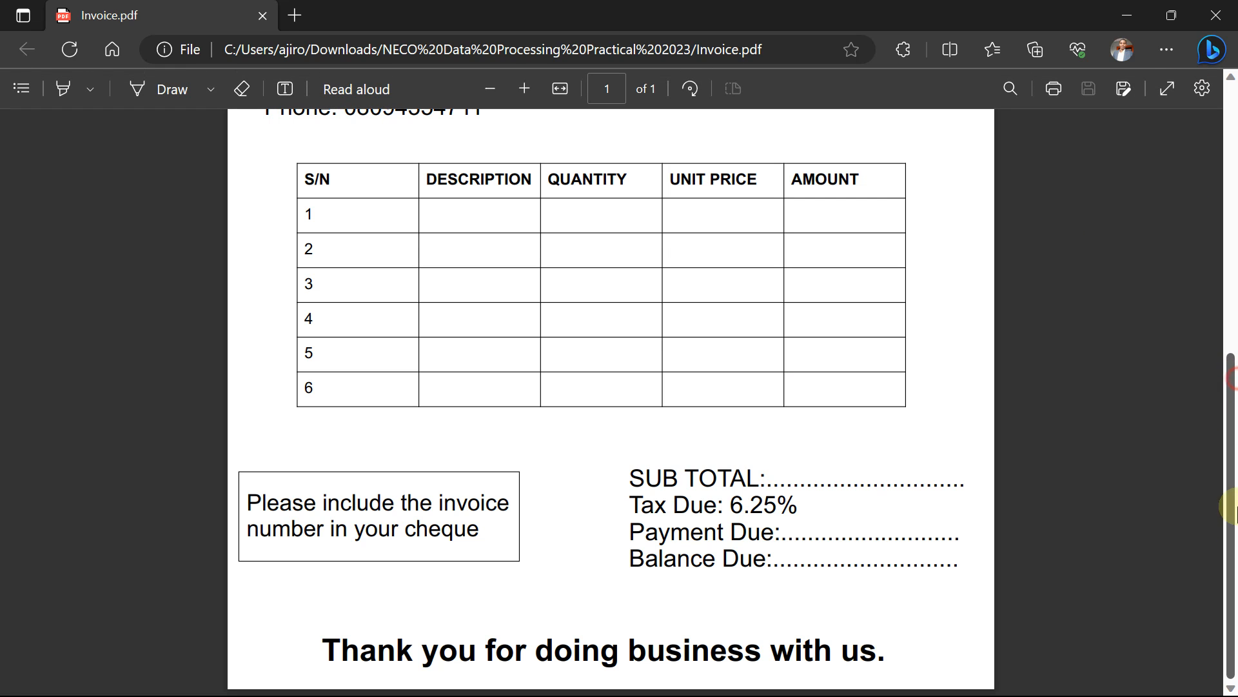
{"action": "left_click", "coordinate": [1232, 313]}
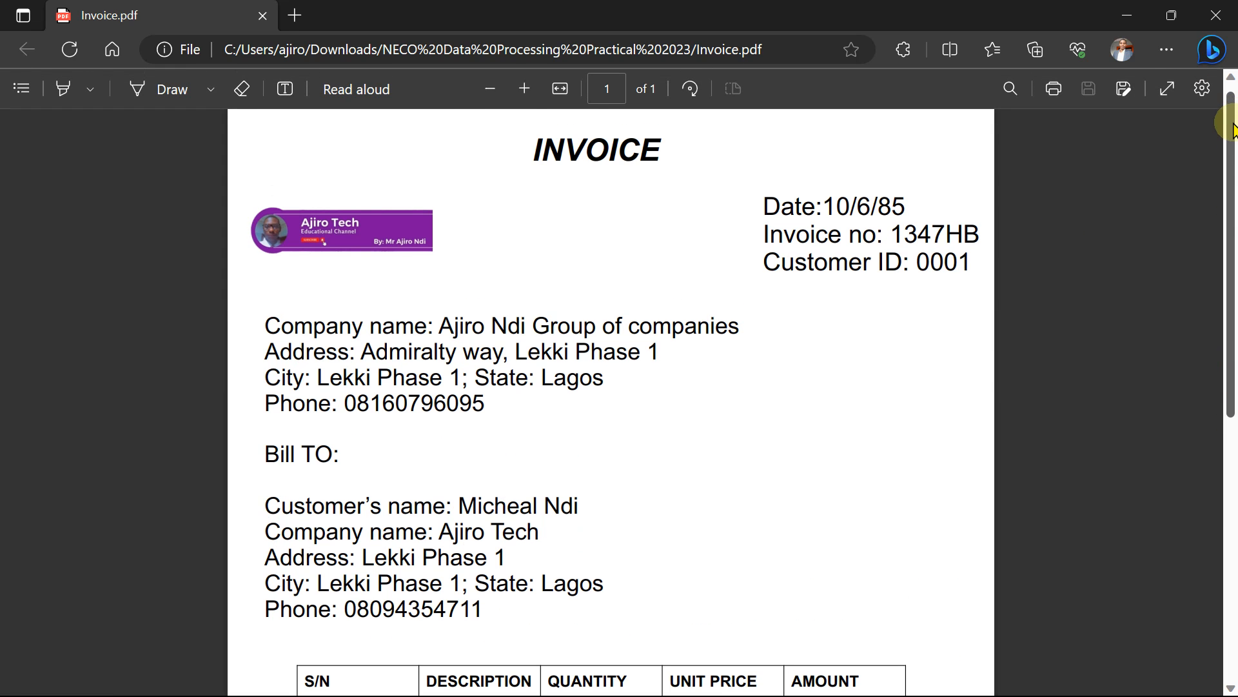
{"action": "left_click", "coordinate": [1138, 18]}
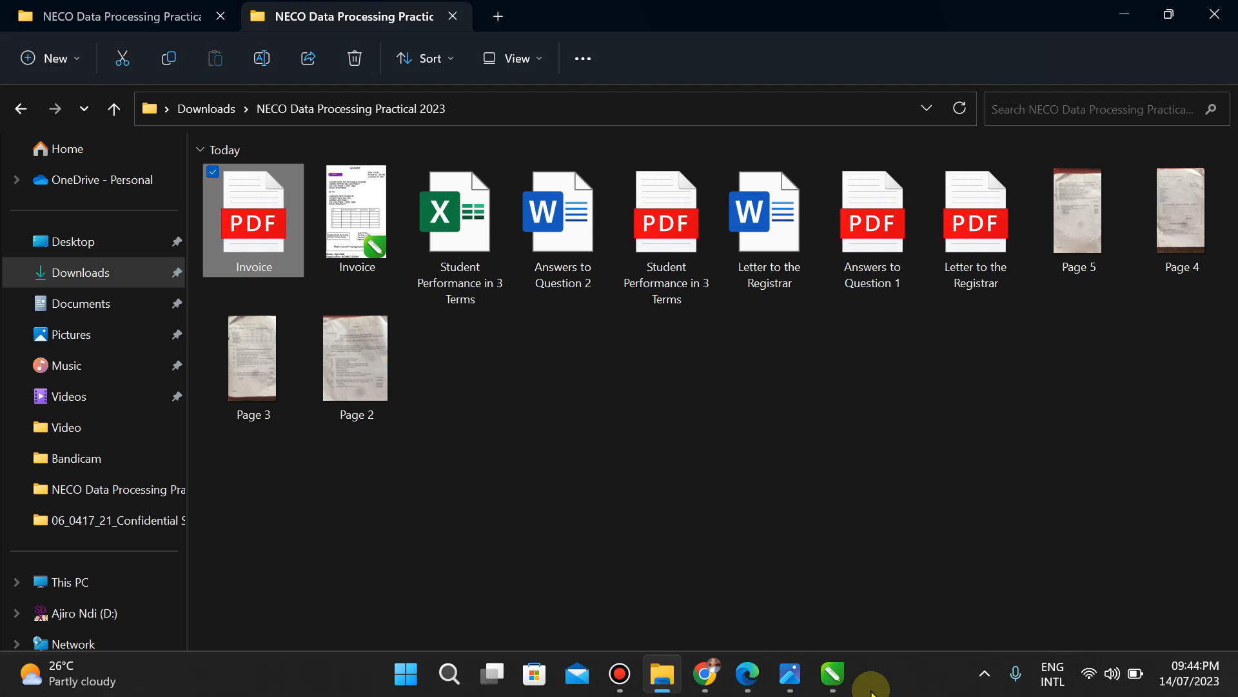
{"action": "left_click", "coordinate": [814, 690]}
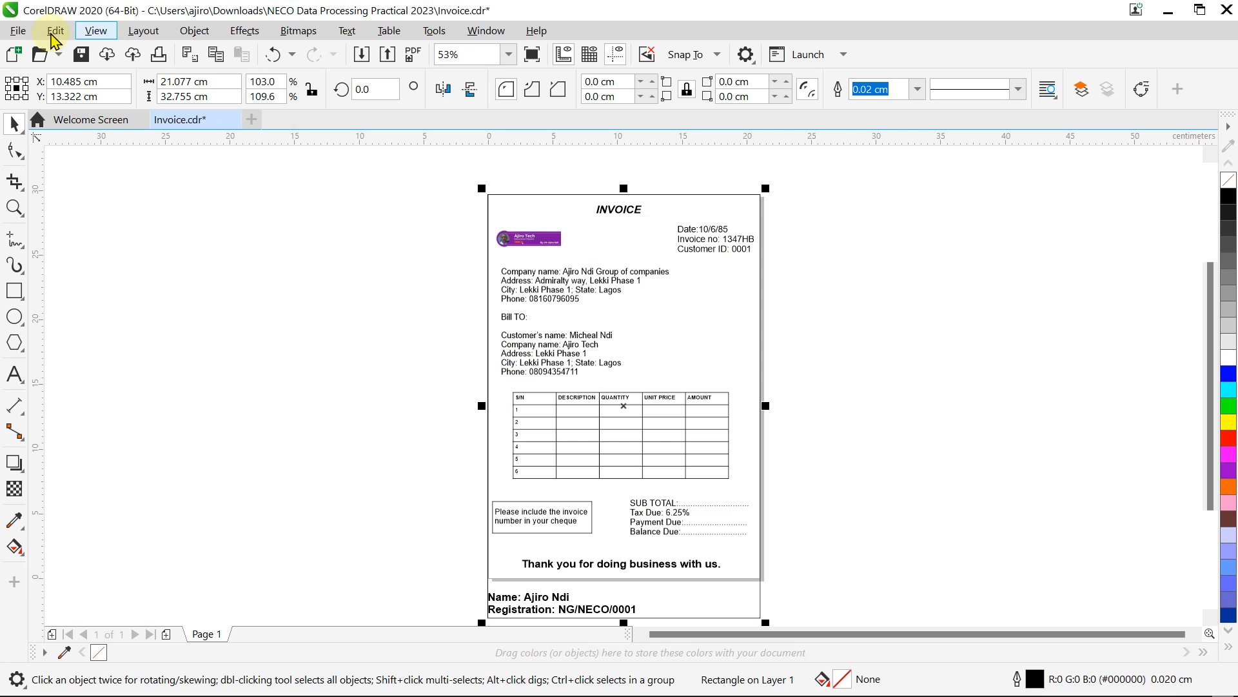
Step: Start another export to Invoice.pdf, confirming the overwrite
{"action": "left_click", "coordinate": [19, 31]}
{"action": "left_click", "coordinate": [119, 352]}
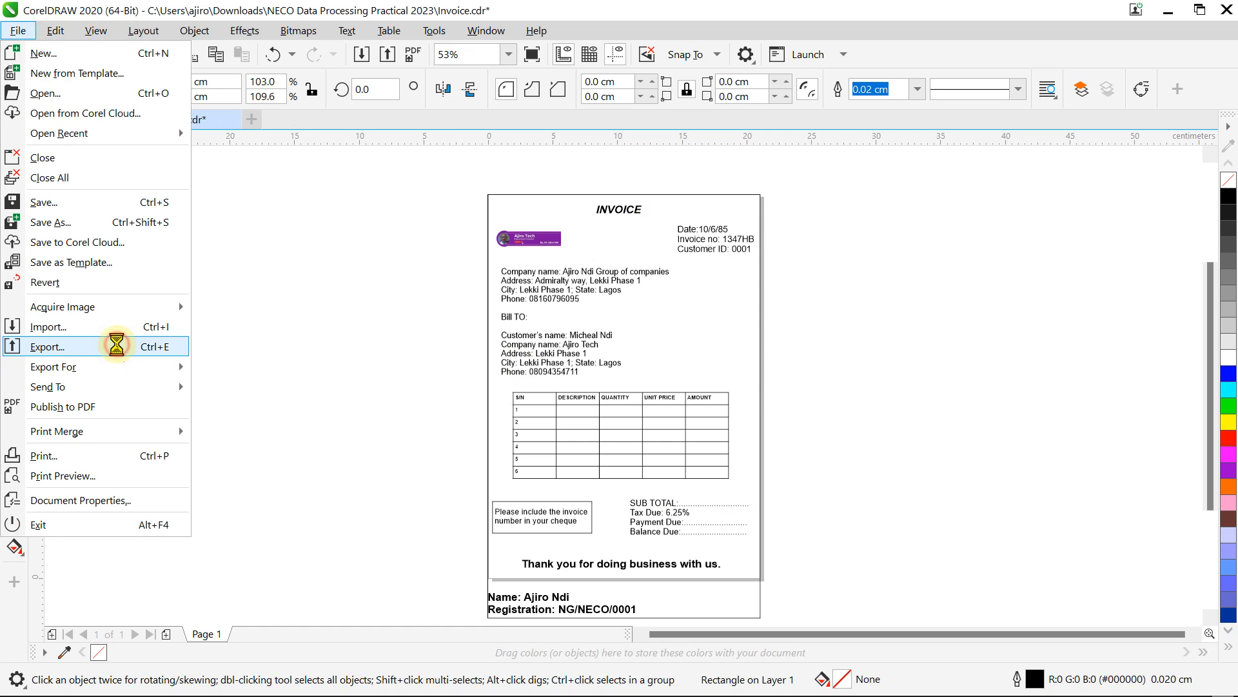
{"action": "left_click", "coordinate": [742, 541]}
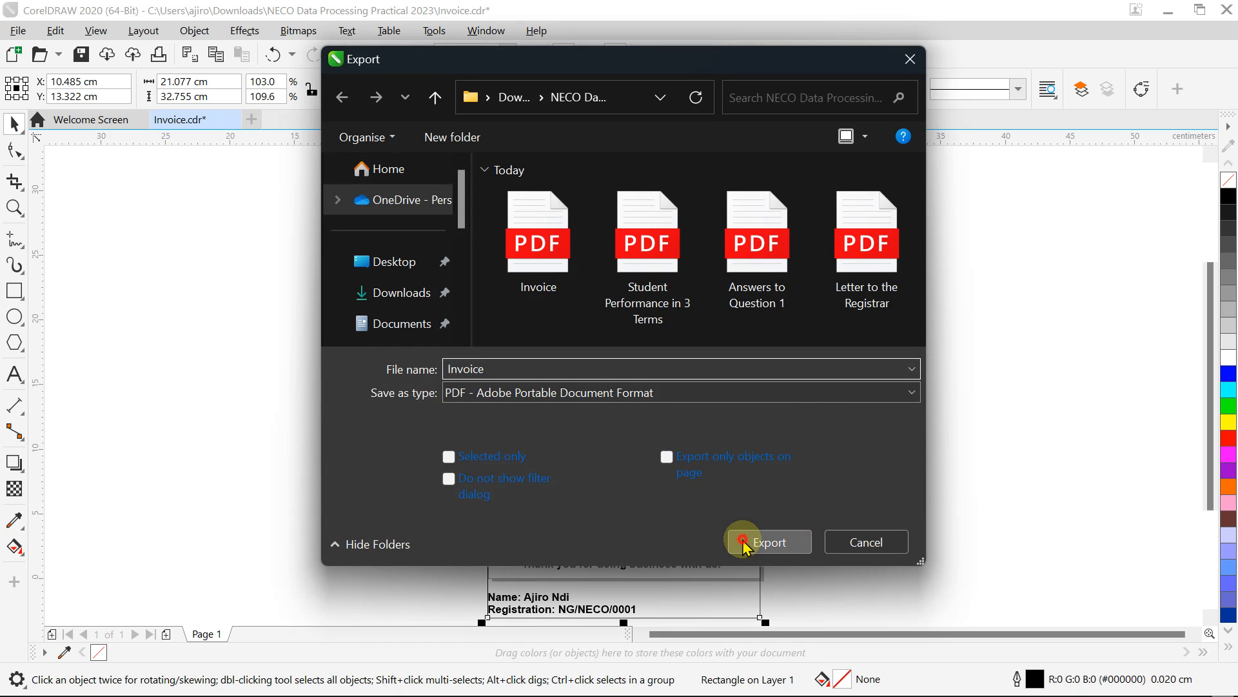
{"action": "left_click", "coordinate": [670, 364]}
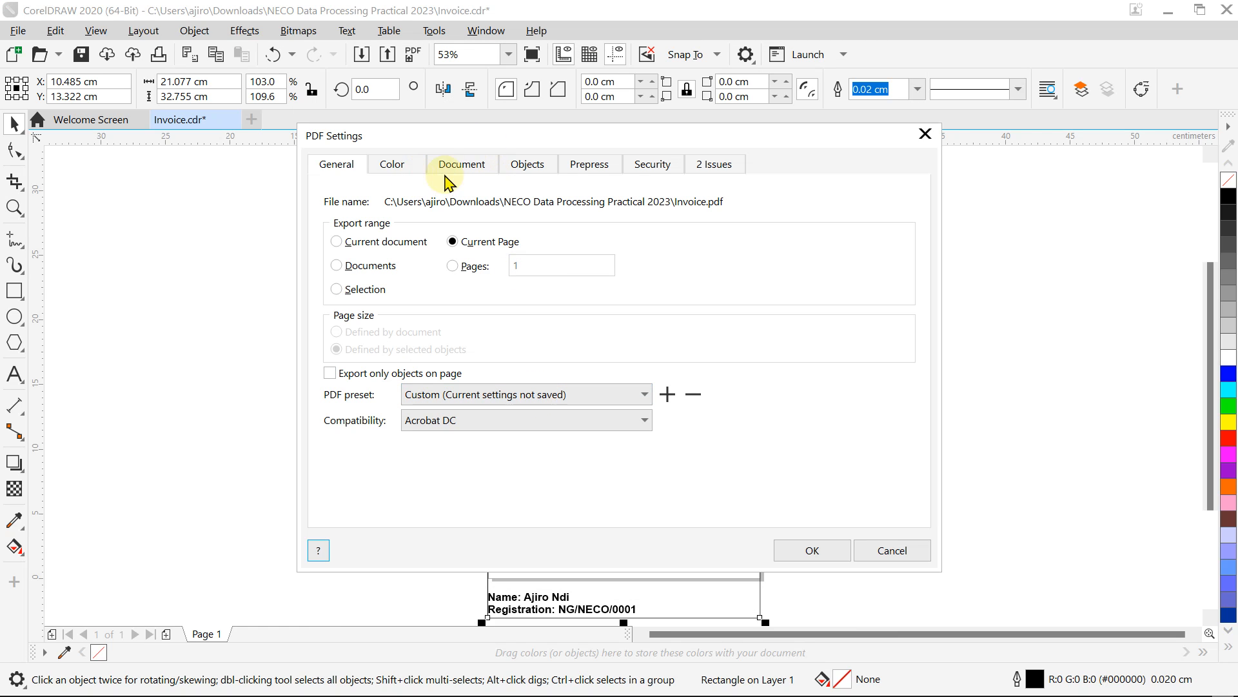
Step: Review the Document and Objects tabs of PDF Settings, then close it without exporting
{"action": "left_click", "coordinate": [462, 167]}
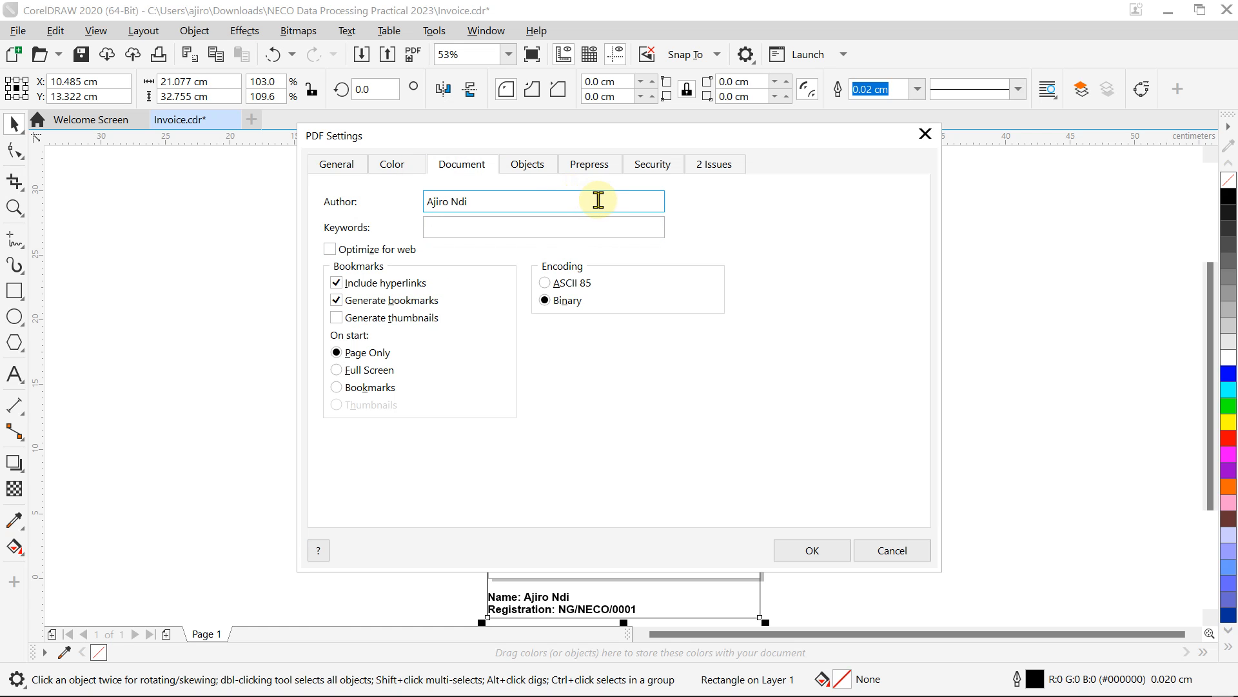
{"action": "left_click", "coordinate": [529, 167]}
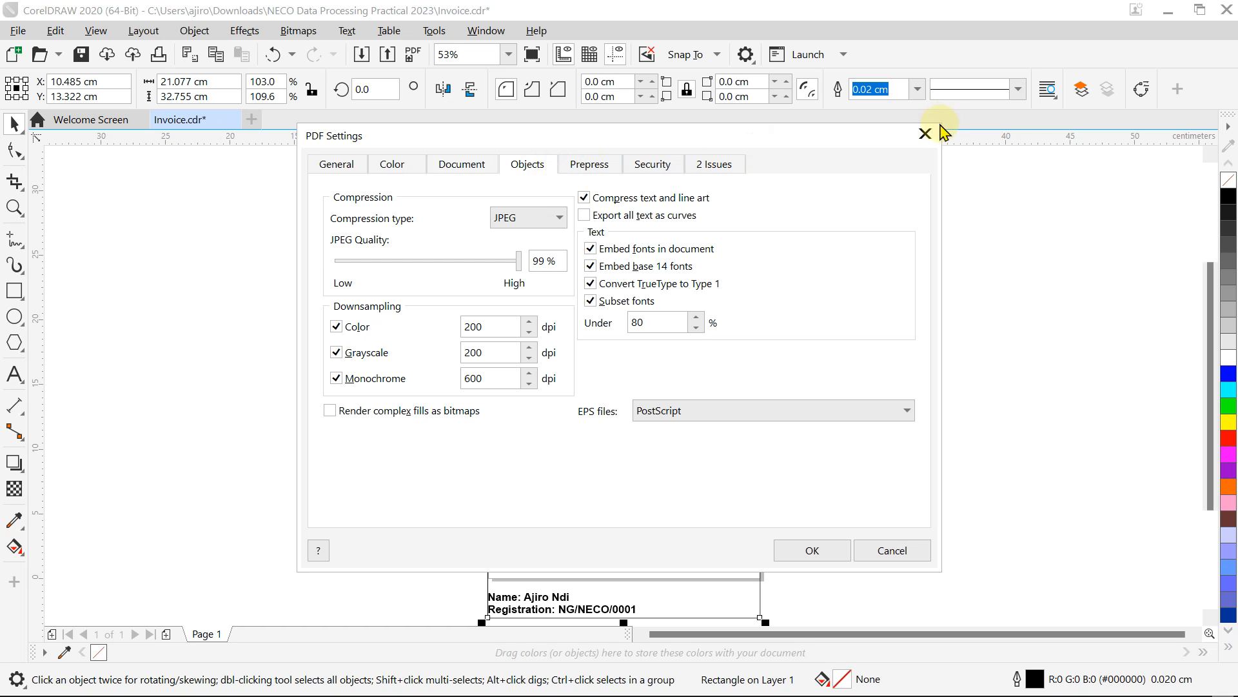
{"action": "left_click", "coordinate": [926, 133]}
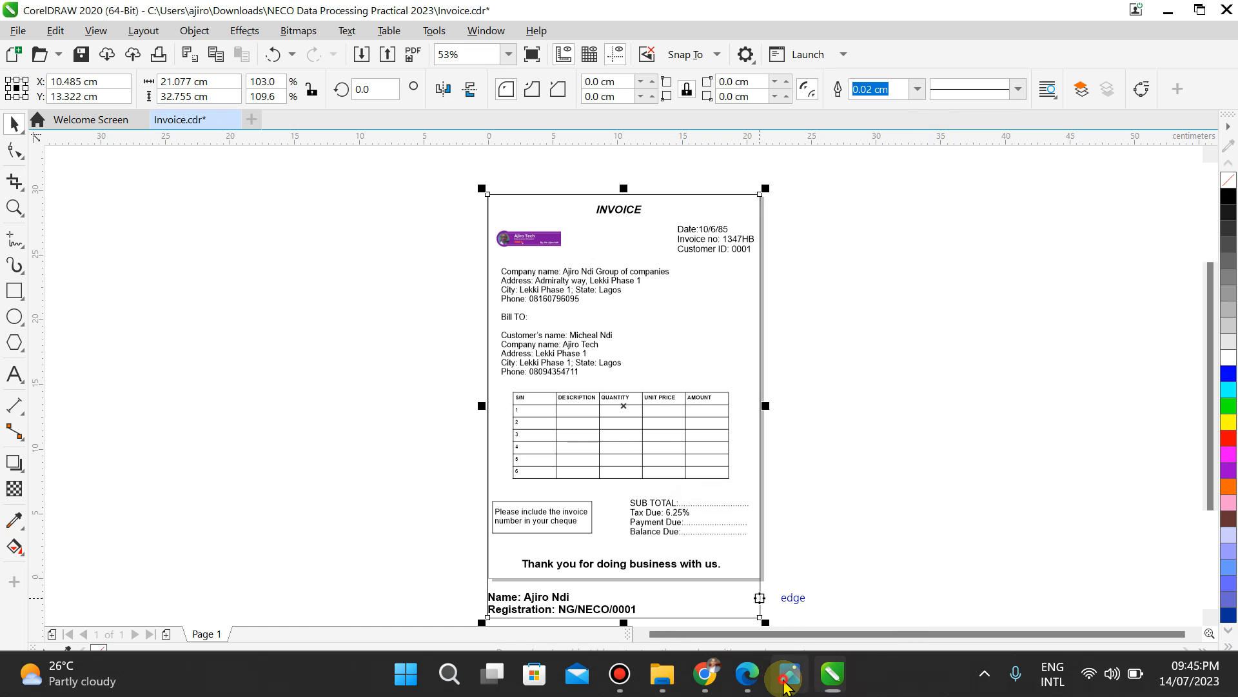
{"action": "left_click", "coordinate": [790, 674]}
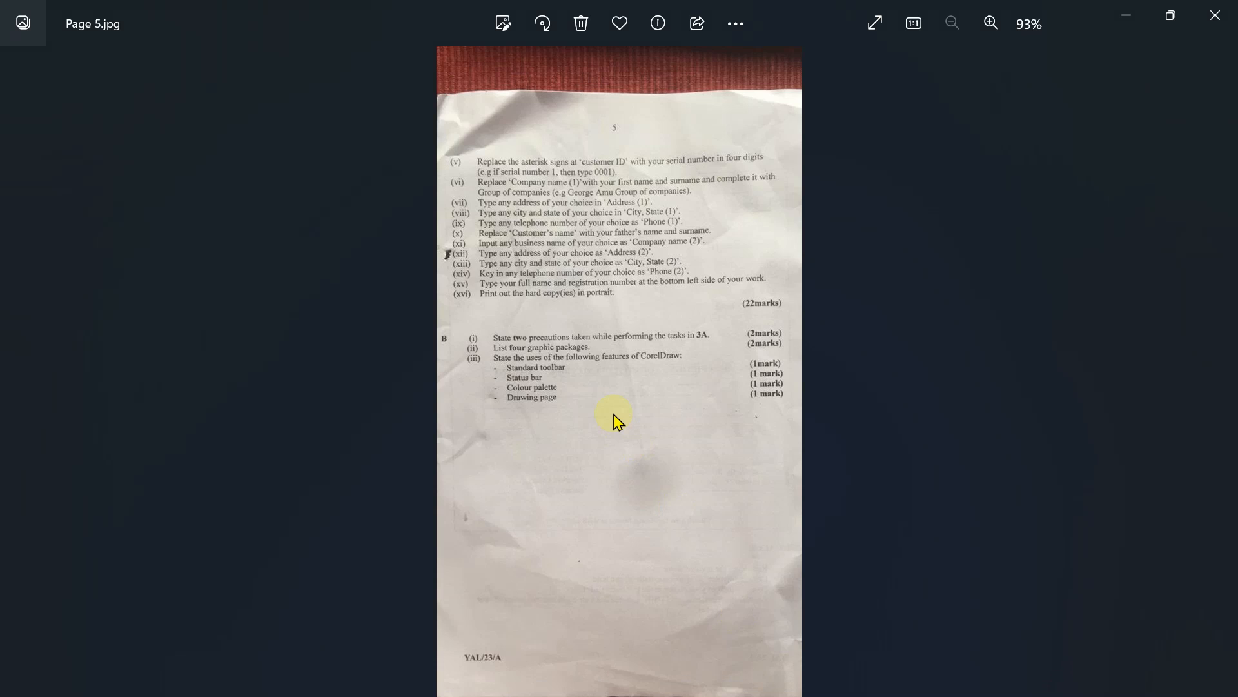
Step: Minimise the Photos exam page to bring the Invoice.cdr drawing back into view
{"action": "left_click", "coordinate": [1130, 15]}
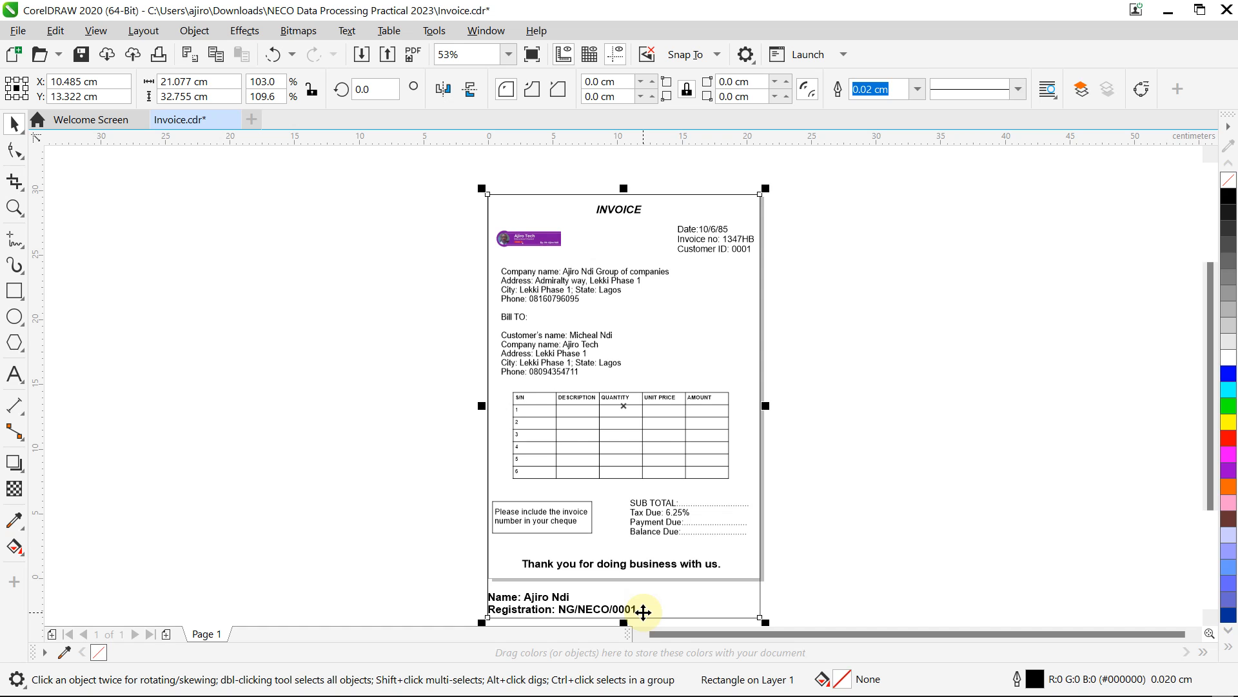
Step: Add '1' to the name and registration text, then cut the whole text block
{"action": "double_click", "coordinate": [633, 610]}
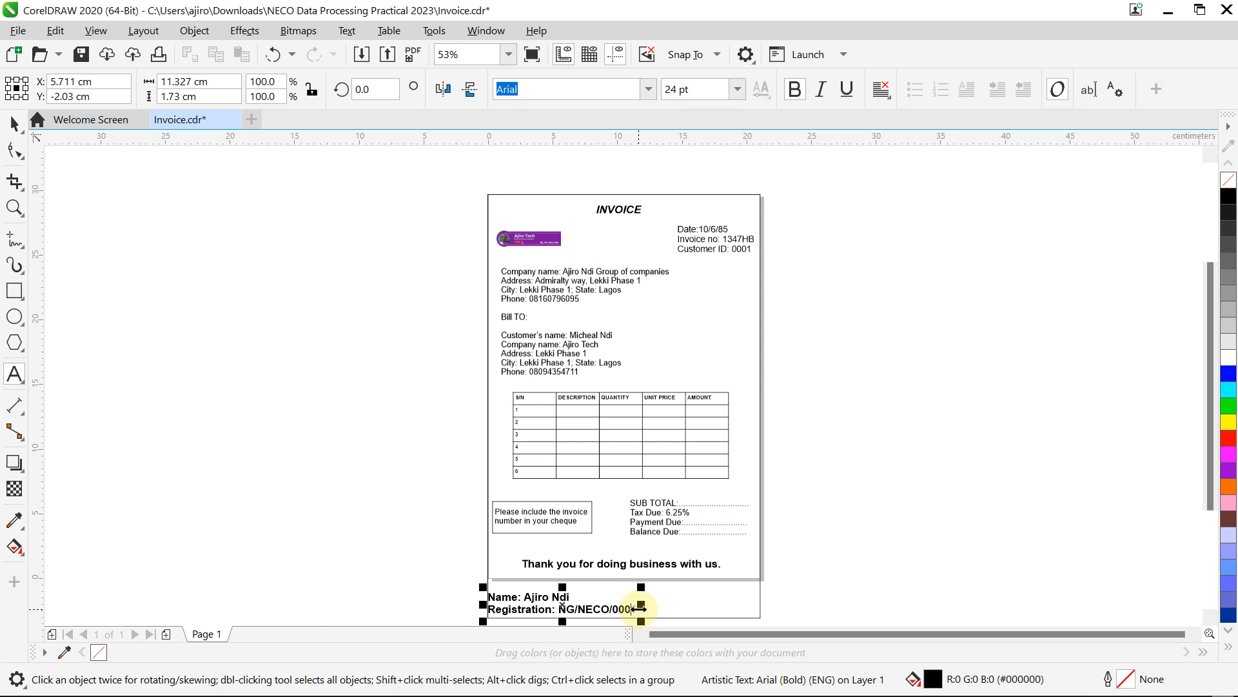
{"action": "type", "text": "1"}
{"action": "mouse_move", "coordinate": [637, 610]}
{"action": "left_mouse_down"}
{"action": "mouse_move", "coordinate": [492, 589]}
{"action": "mouse_move", "coordinate": [641, 610]}
{"action": "left_mouse_up"}
{"action": "left_click", "coordinate": [640, 610]}
{"action": "key", "text": "ctrl+a"}
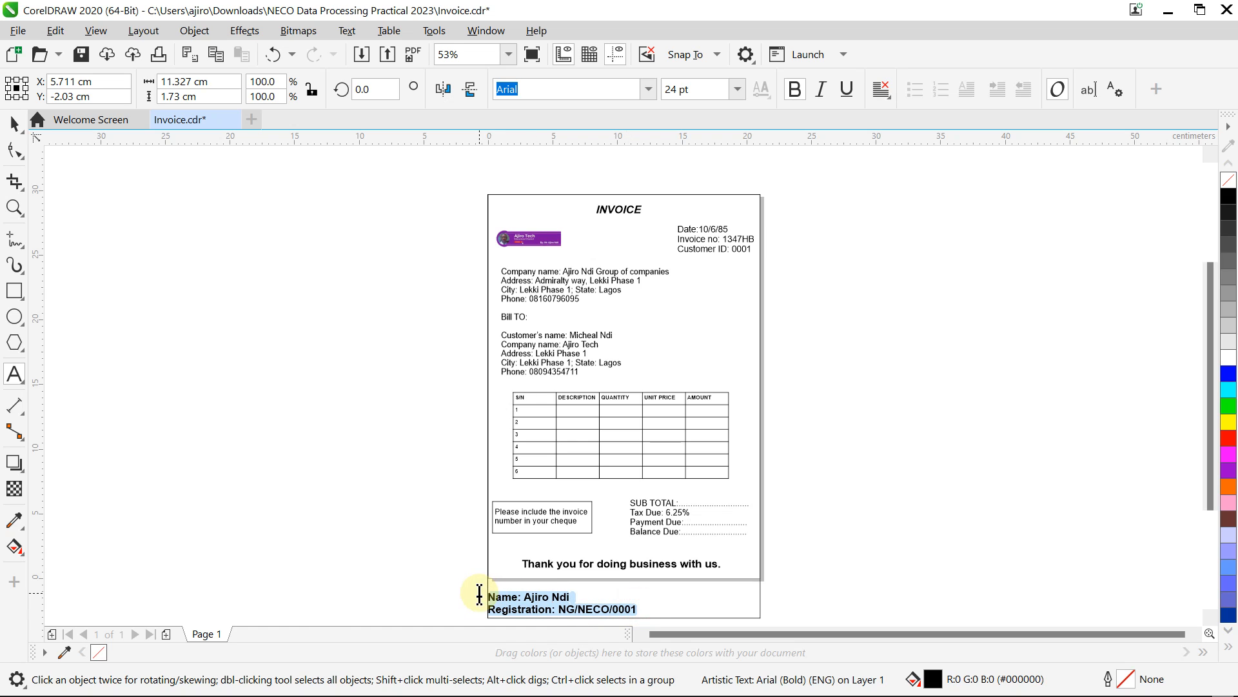
{"action": "key", "text": "ctrl+x"}
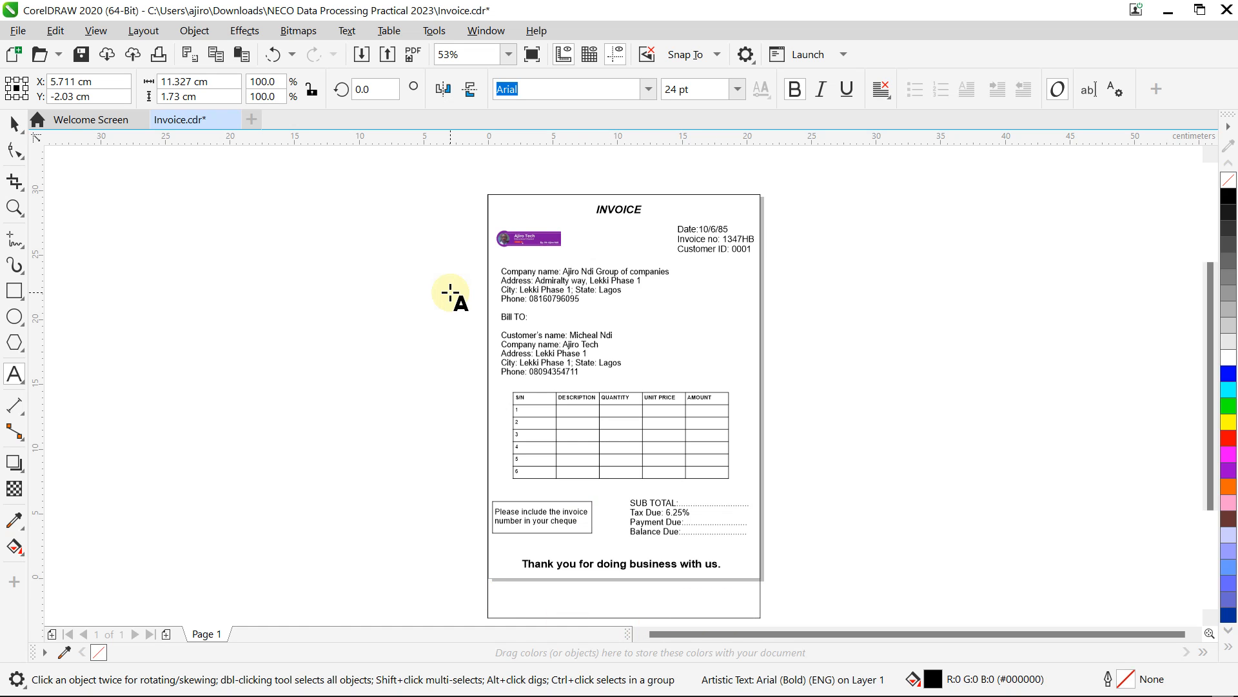
Step: Shrink the invoice border rectangle so its bottom meets the page edge
{"action": "left_click", "coordinate": [16, 124]}
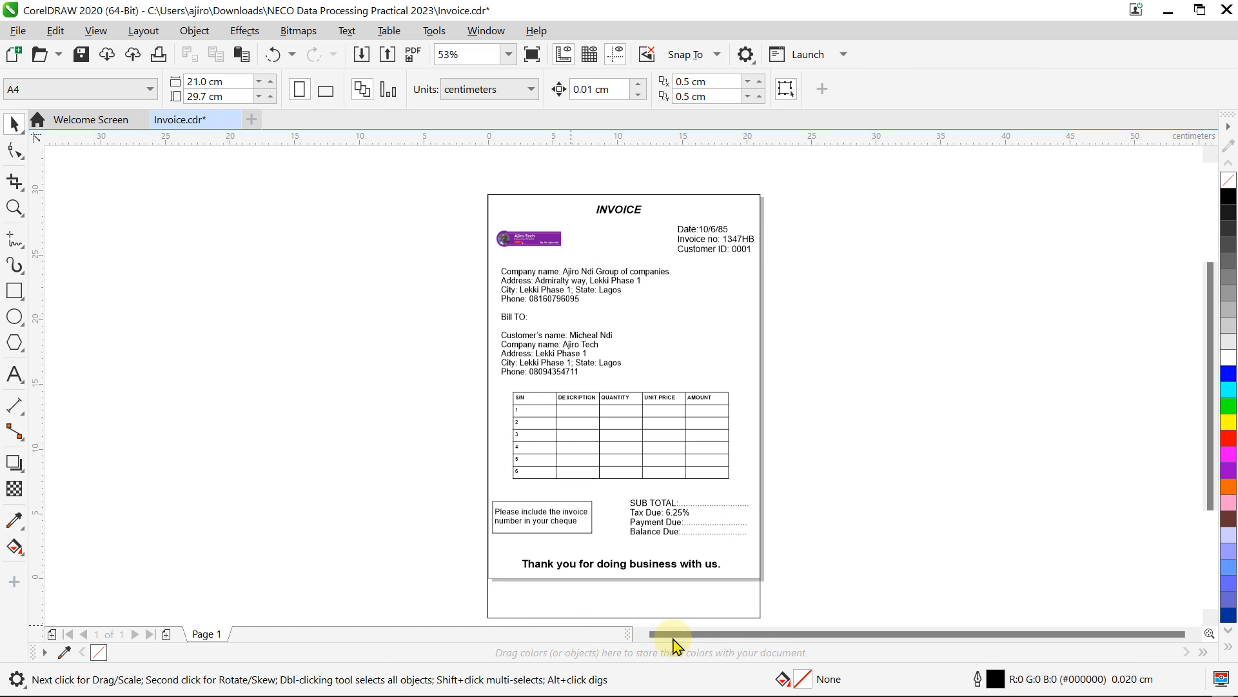
{"action": "left_click", "coordinate": [715, 606]}
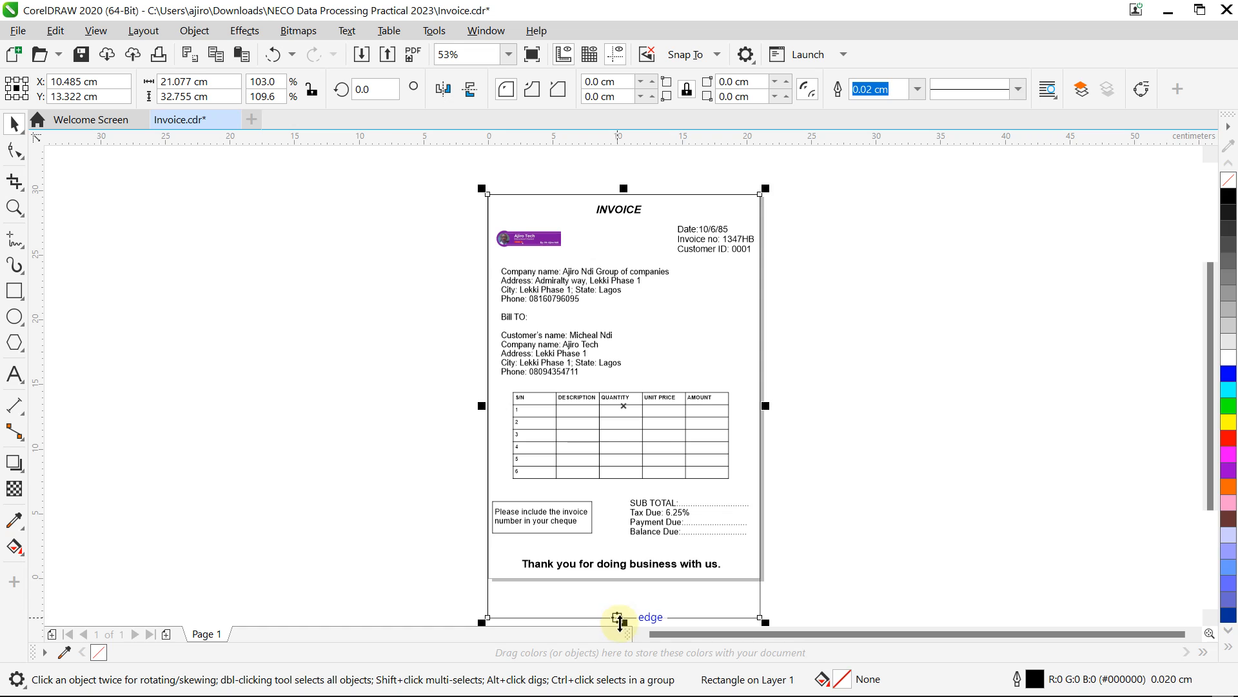
{"action": "left_click_drag", "start_coordinate": [622, 624], "coordinate": [668, 553]}
{"action": "left_click", "coordinate": [663, 567]}
{"action": "left_click", "coordinate": [561, 573]}
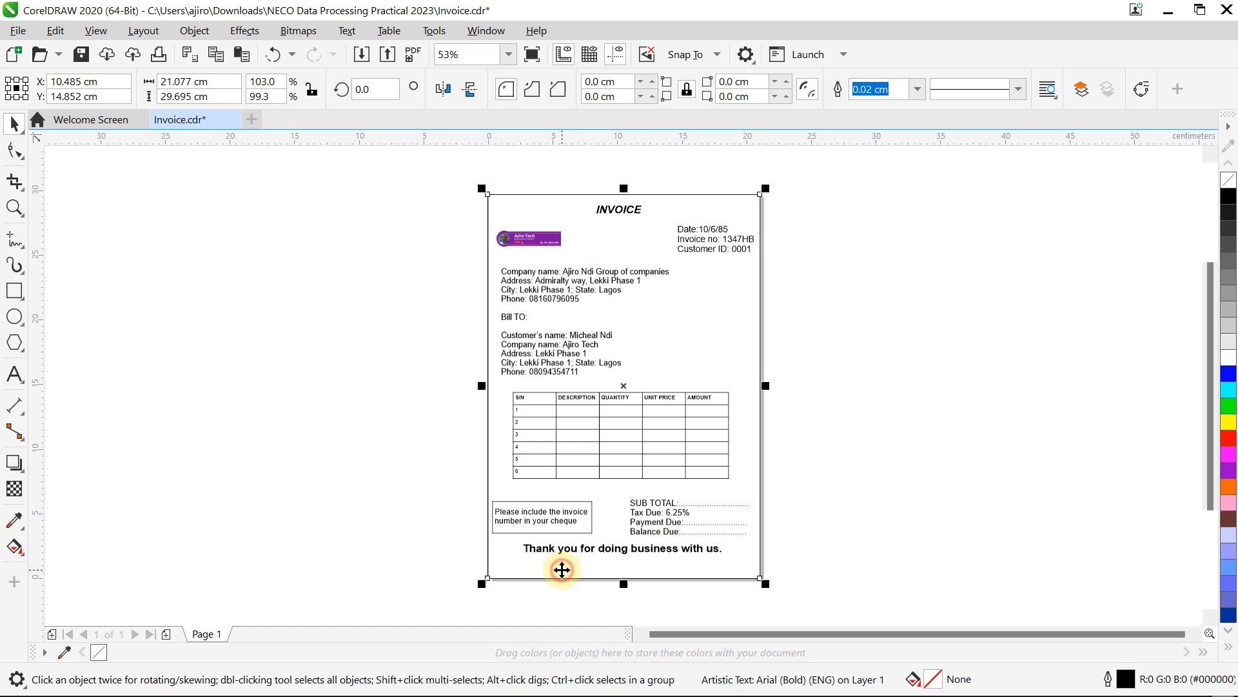
Step: Paste the name and registration text at the border's bottom-left and scale it down
{"action": "key", "text": "ctrl+v"}
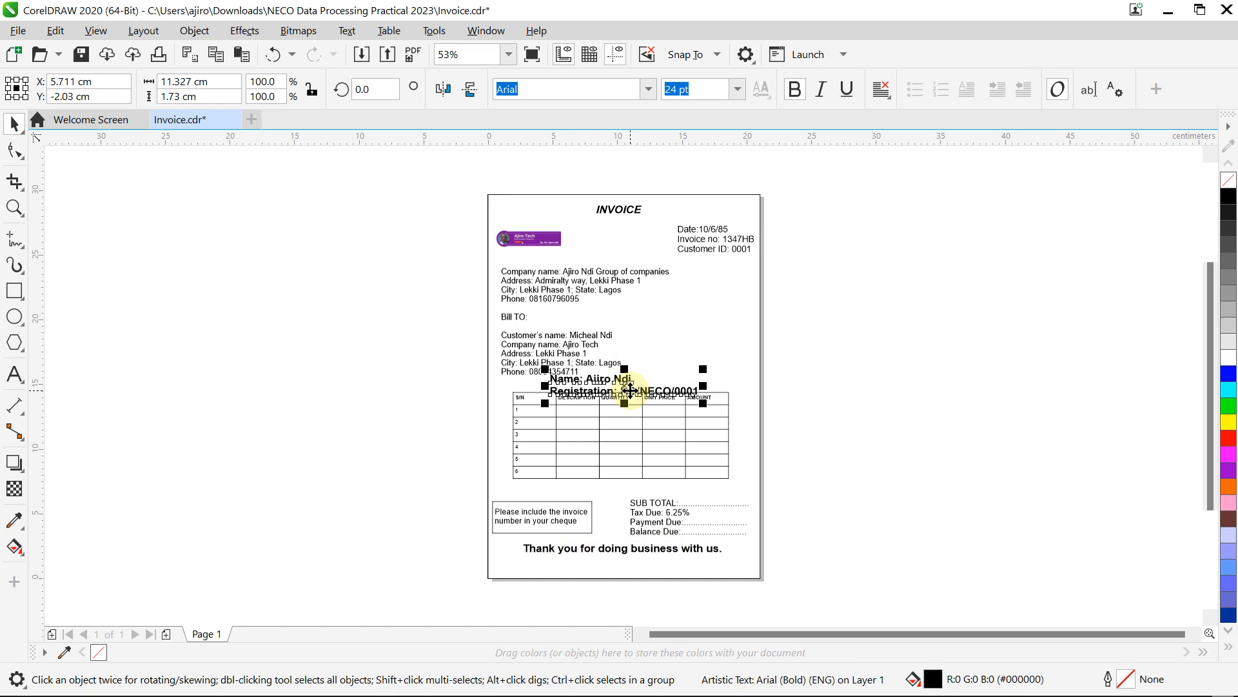
{"action": "left_click_drag", "start_coordinate": [631, 387], "coordinate": [571, 577]}
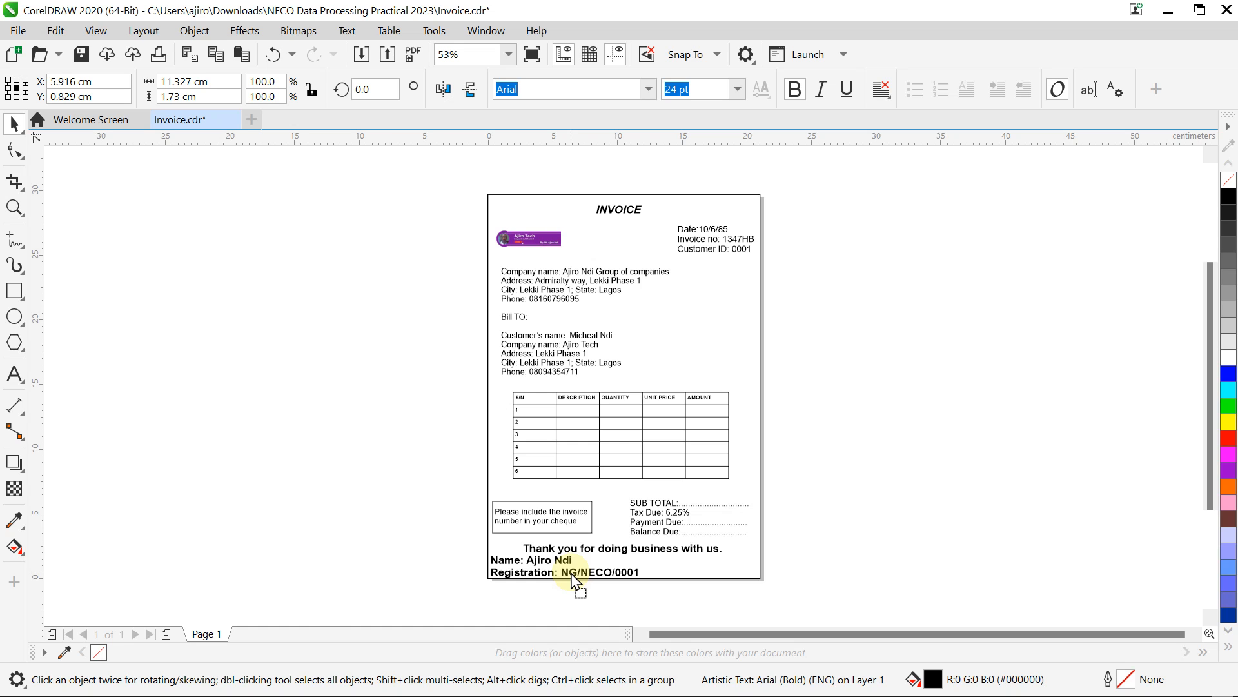
{"action": "left_click_drag", "start_coordinate": [643, 582], "coordinate": [544, 574]}
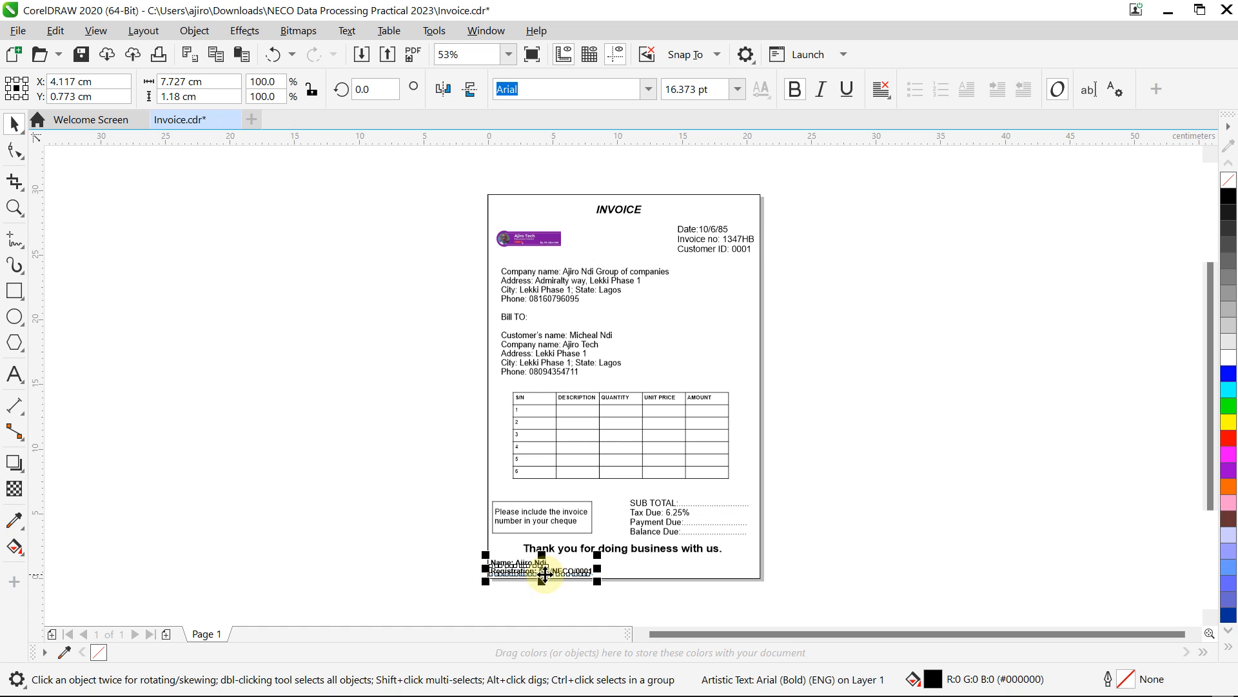
{"action": "left_click", "coordinate": [395, 484]}
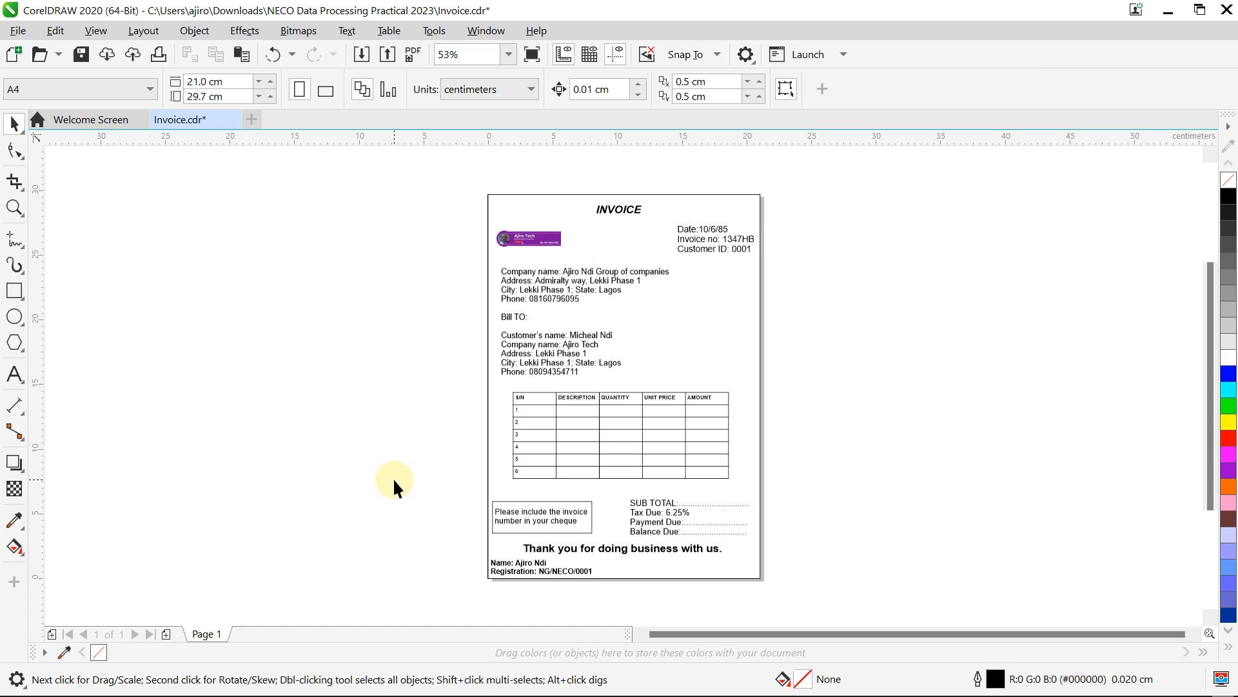
Step: Nudge the 'Thank you for doing business with us.' line slightly lower
{"action": "left_click", "coordinate": [656, 547]}
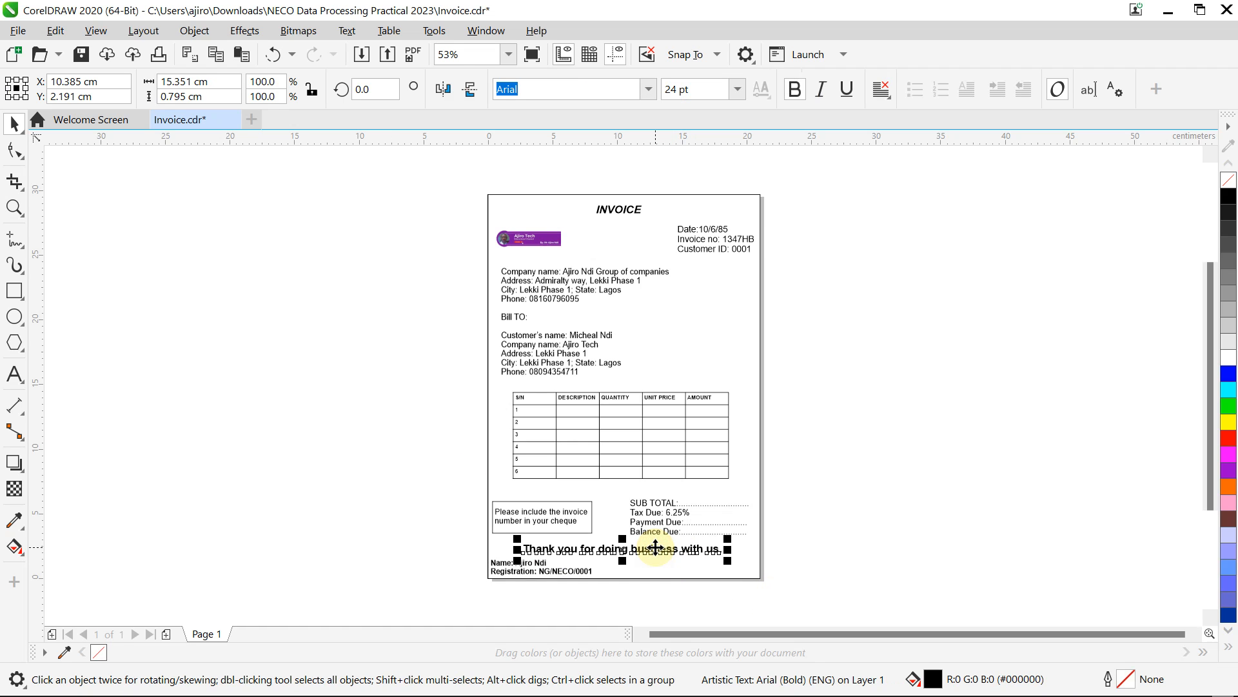
{"action": "left_click_drag", "start_coordinate": [655, 547], "coordinate": [656, 547]}
{"action": "left_click", "coordinate": [874, 413]}
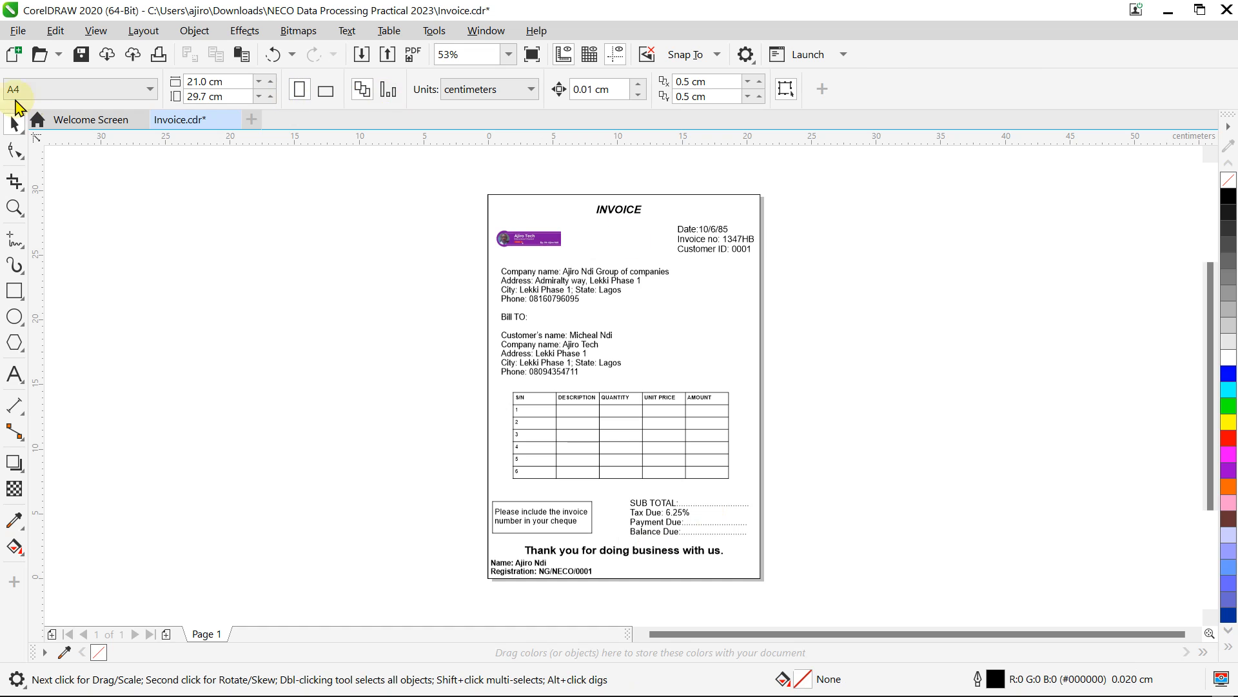
Step: Save the Invoice.cdr drawing
{"action": "left_click", "coordinate": [11, 32]}
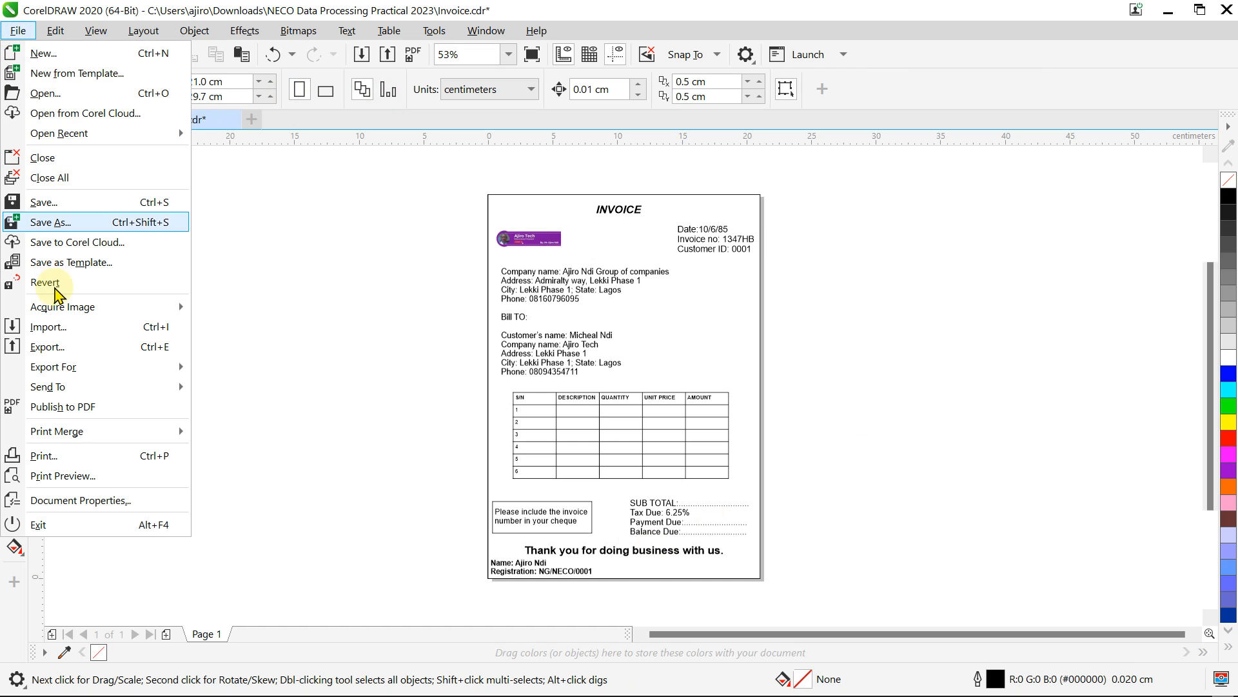
{"action": "mouse_move", "coordinate": [28, 32]}
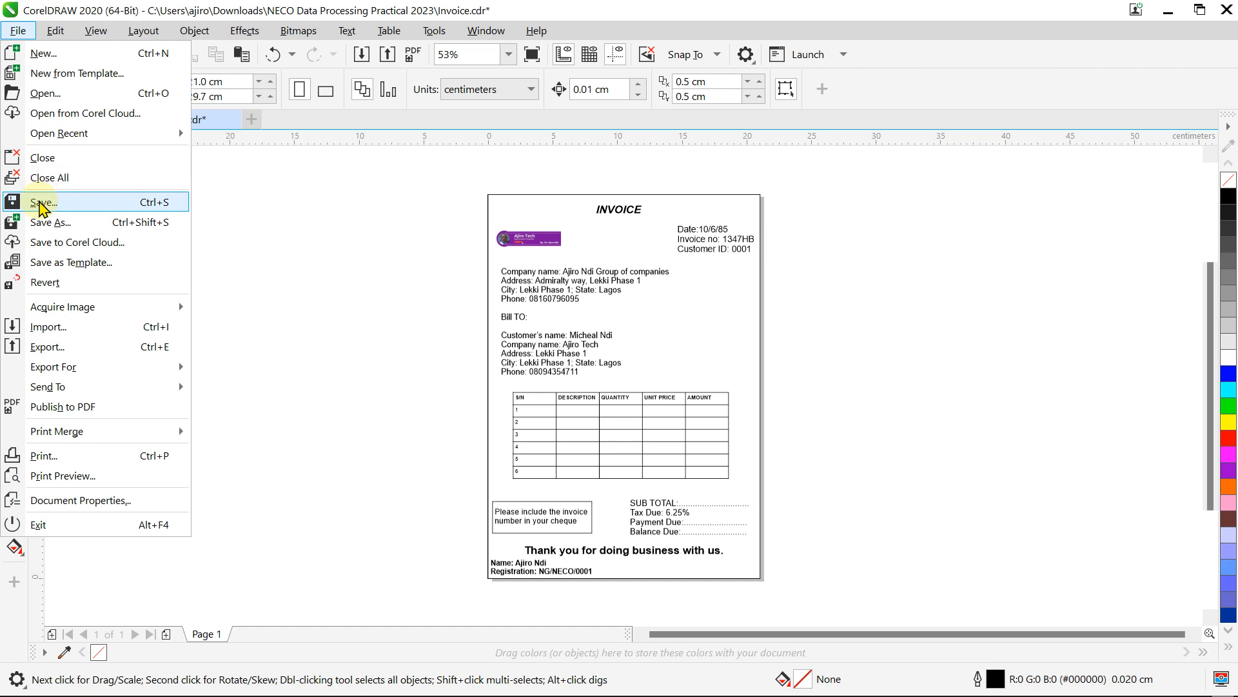
{"action": "left_click", "coordinate": [17, 32]}
Step: Export the invoice as Invoice.pdf, replacing the existing file with the default PDF settings
{"action": "left_click", "coordinate": [14, 29]}
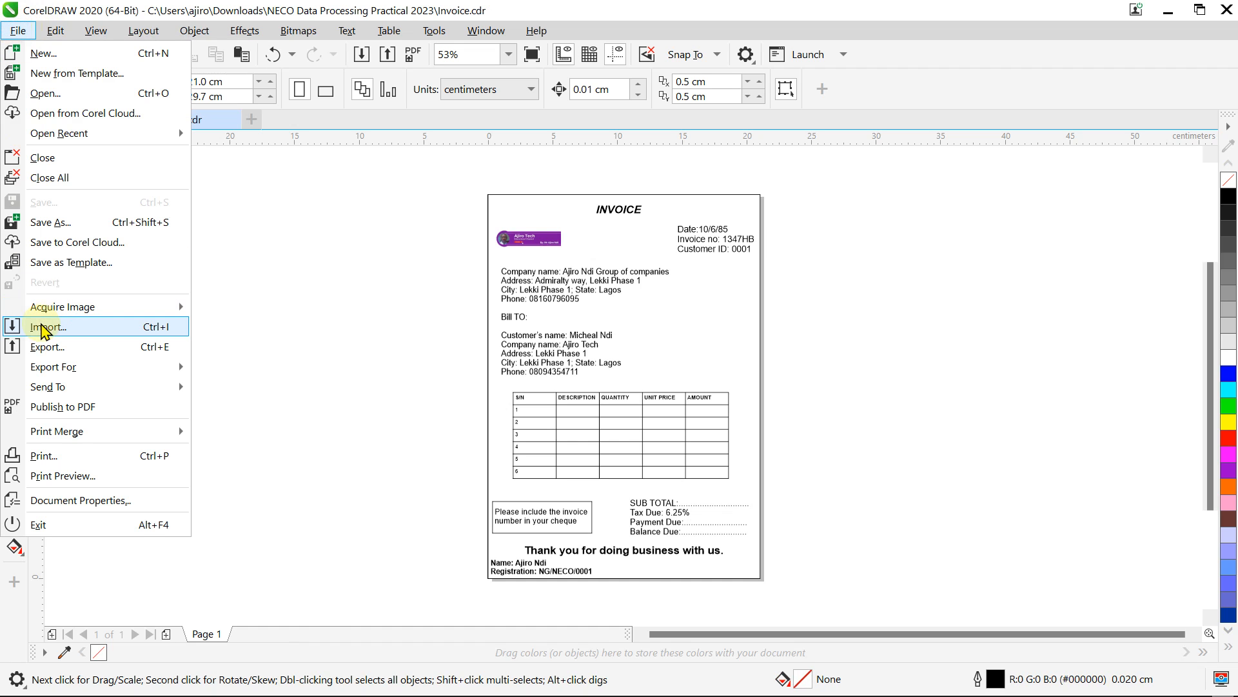
{"action": "left_click", "coordinate": [43, 345]}
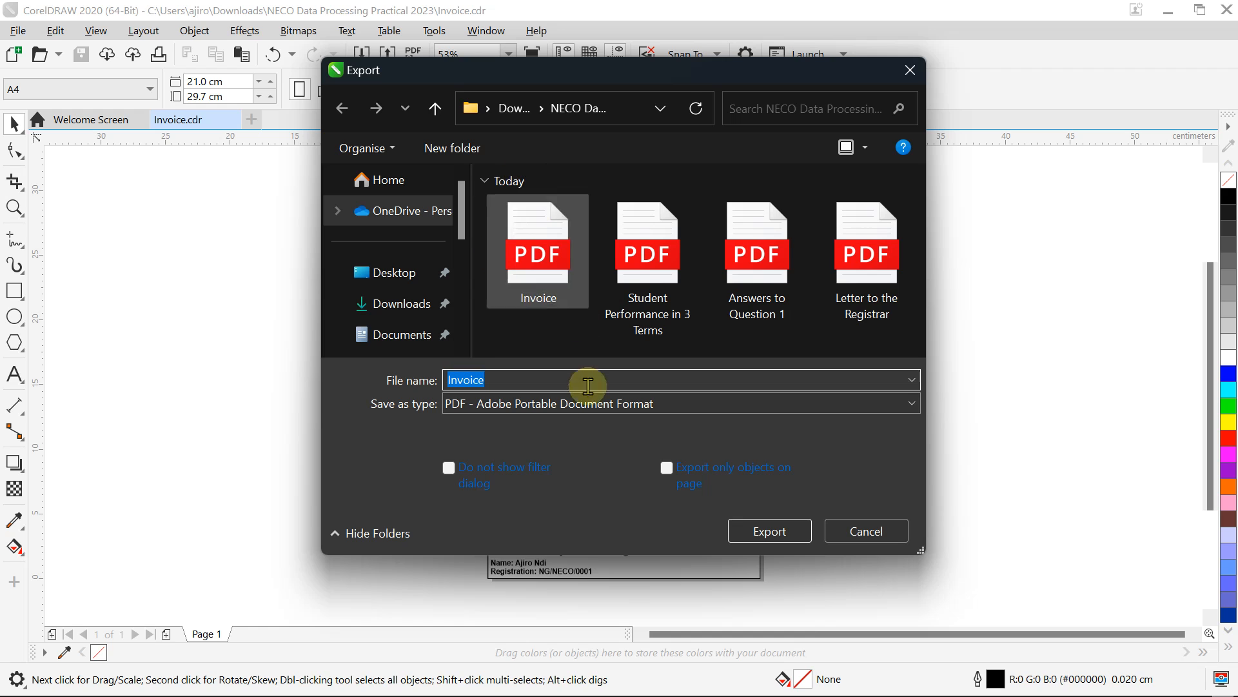
{"action": "left_click", "coordinate": [776, 534]}
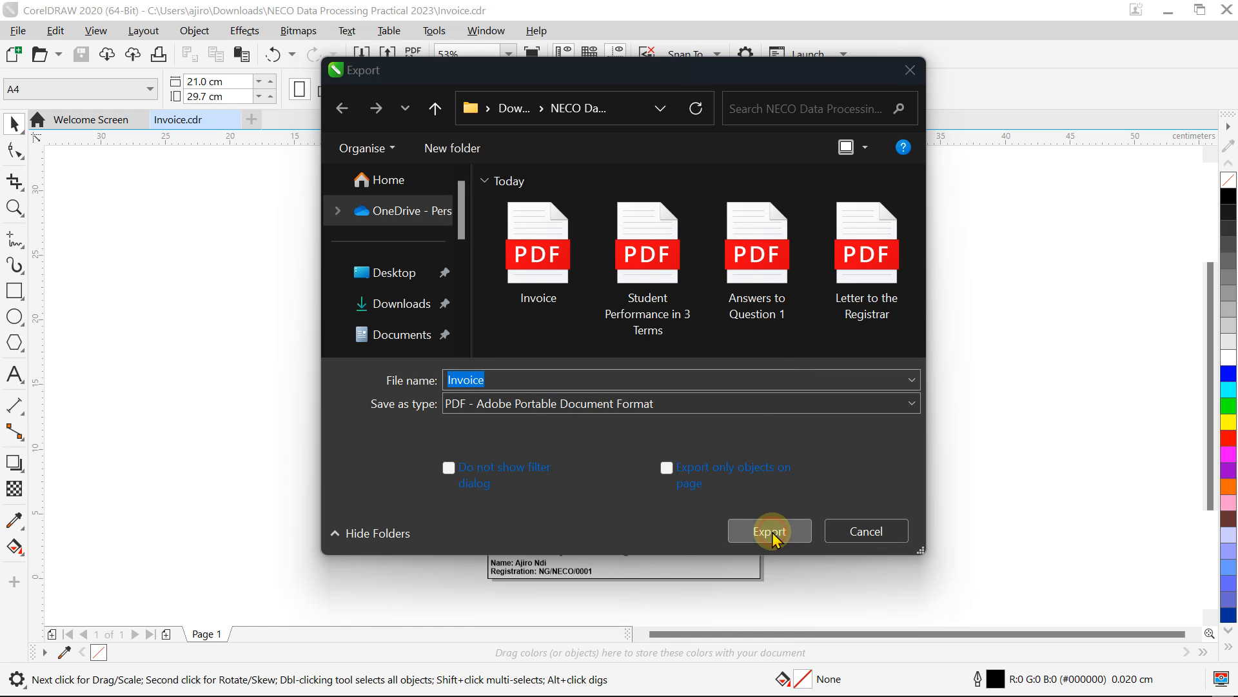
{"action": "left_click", "coordinate": [674, 367]}
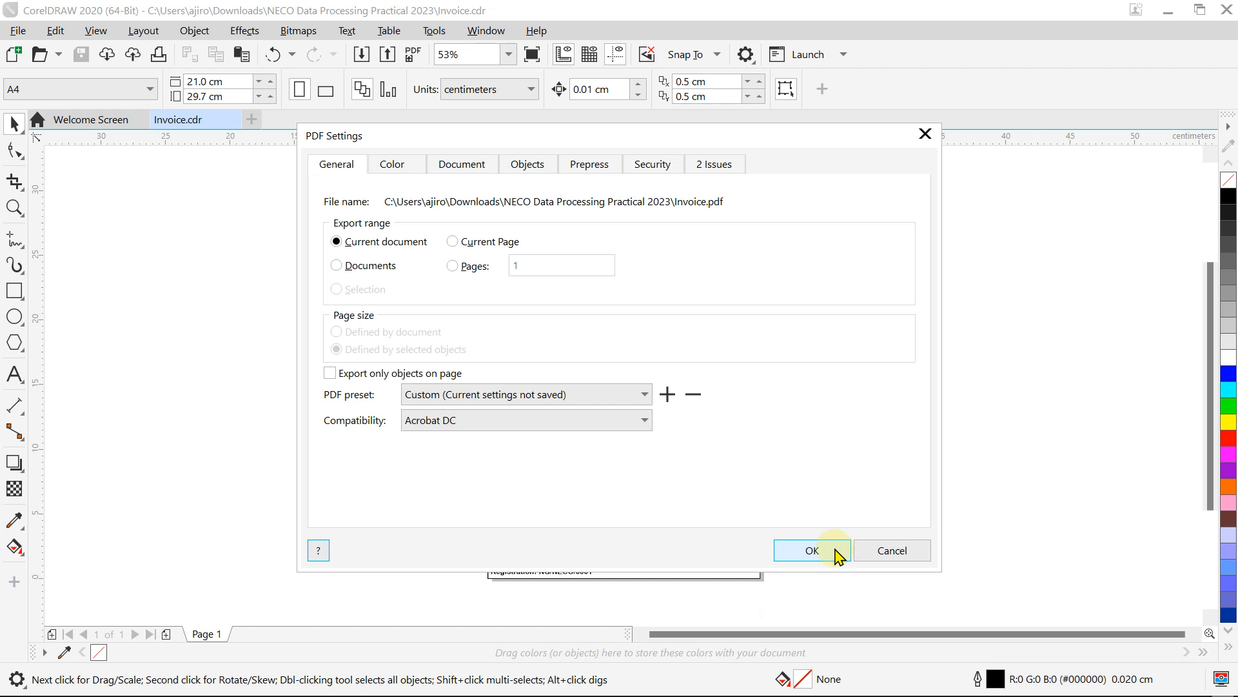
{"action": "left_click", "coordinate": [830, 550]}
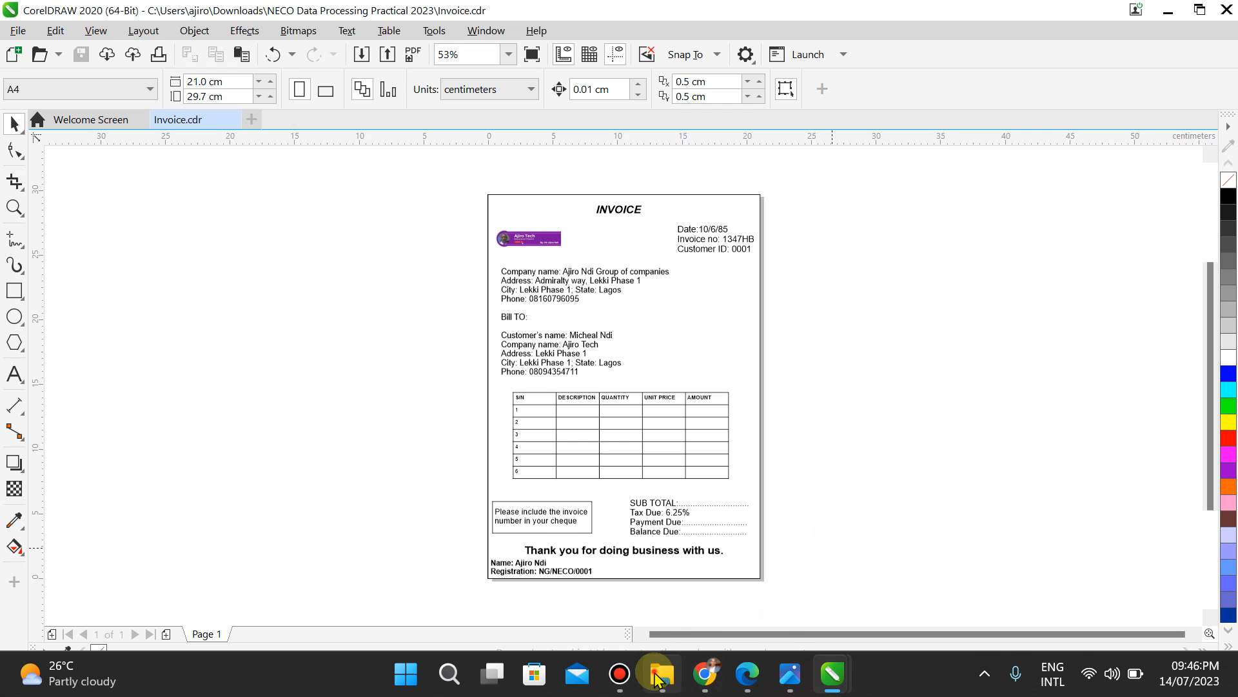
{"action": "left_click", "coordinate": [678, 674]}
Step: Scroll through the exported Invoice.pdf in Edge, then return to the Page 5.jpg exam photo
{"action": "double_click", "coordinate": [349, 236]}
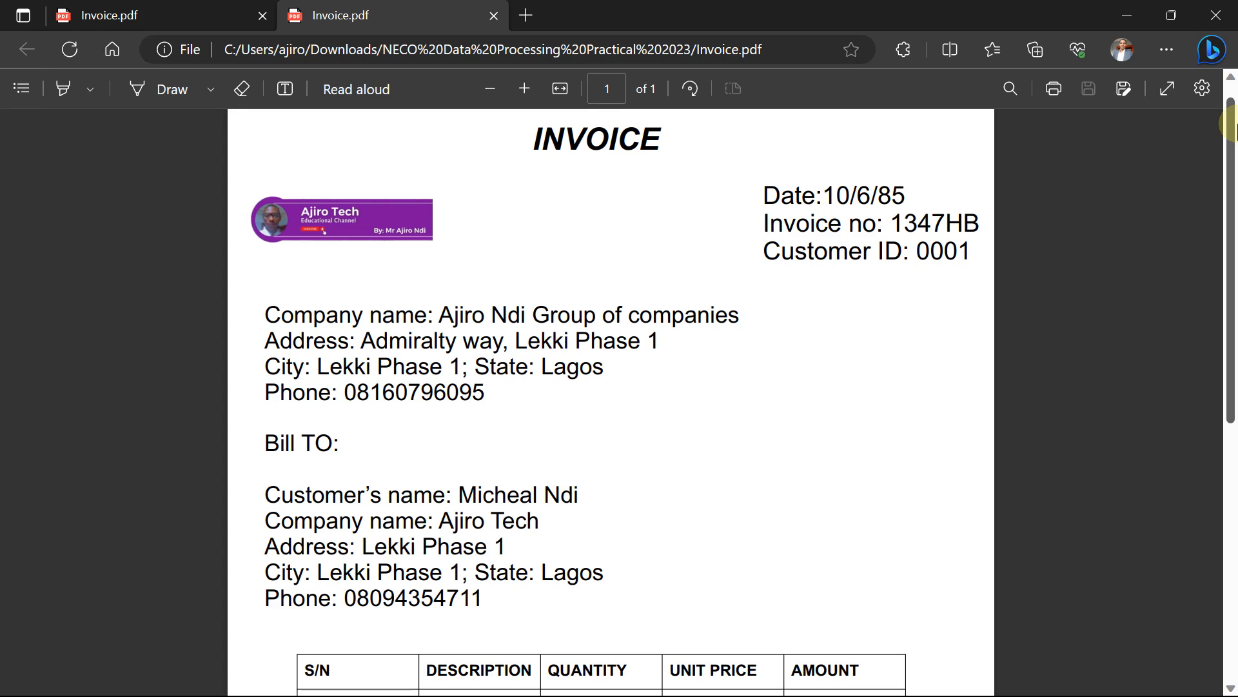
{"action": "left_click_drag", "start_coordinate": [1232, 126], "coordinate": [1231, 538]}
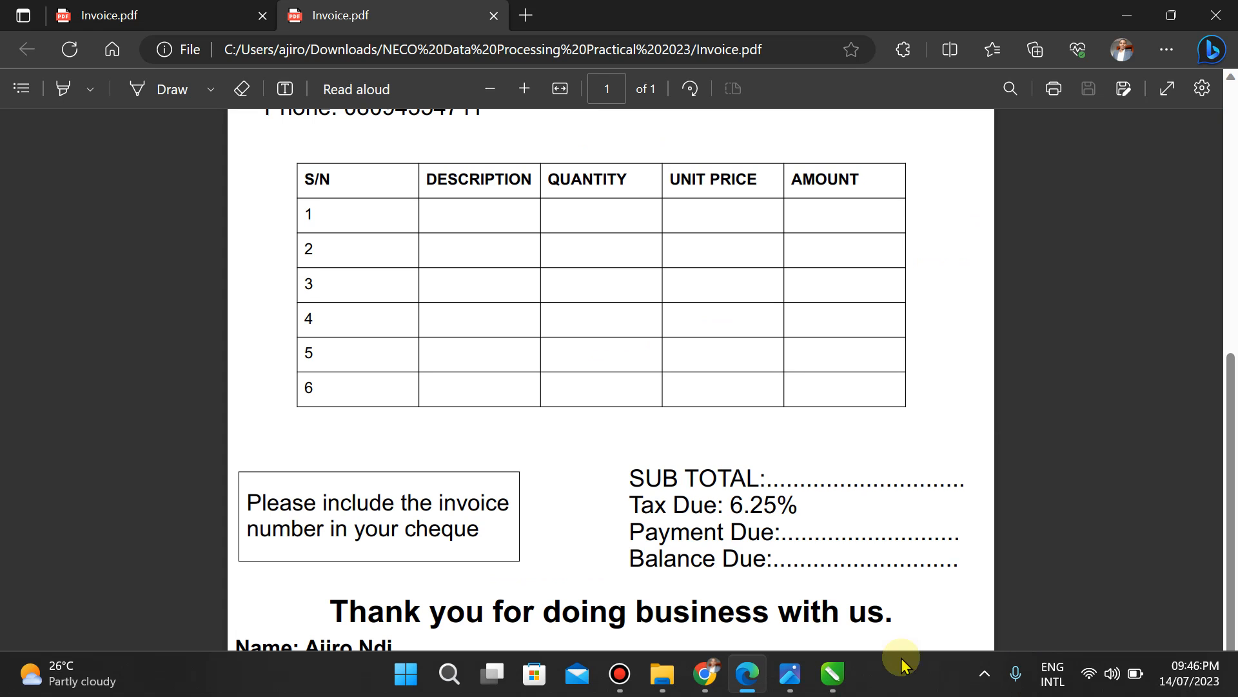
{"action": "left_click", "coordinate": [784, 682]}
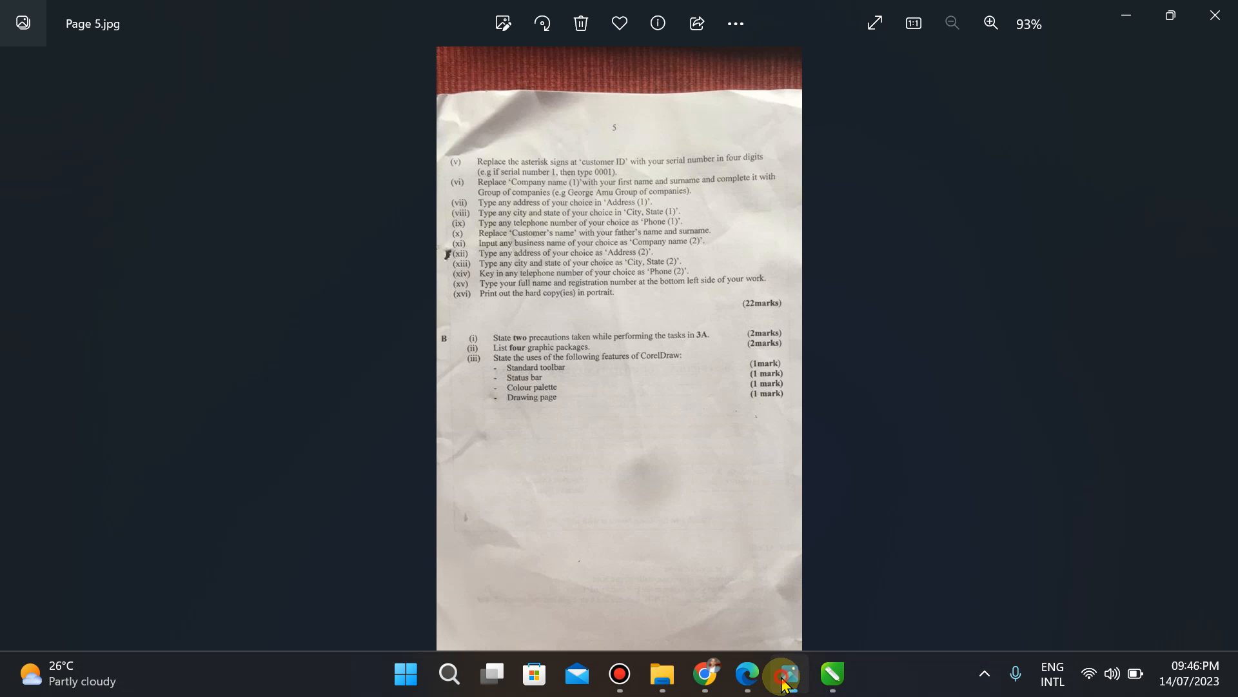
{"action": "left_click", "coordinate": [747, 674]}
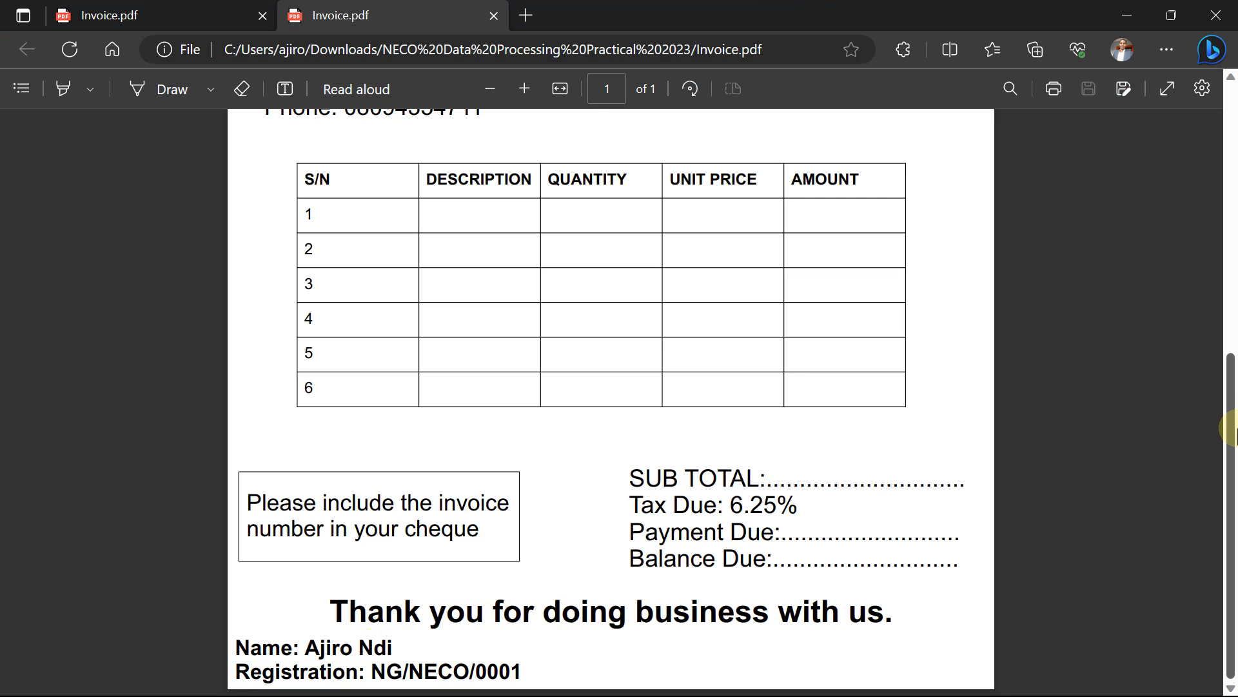
{"action": "left_click_drag", "start_coordinate": [1232, 427], "coordinate": [1217, 144]}
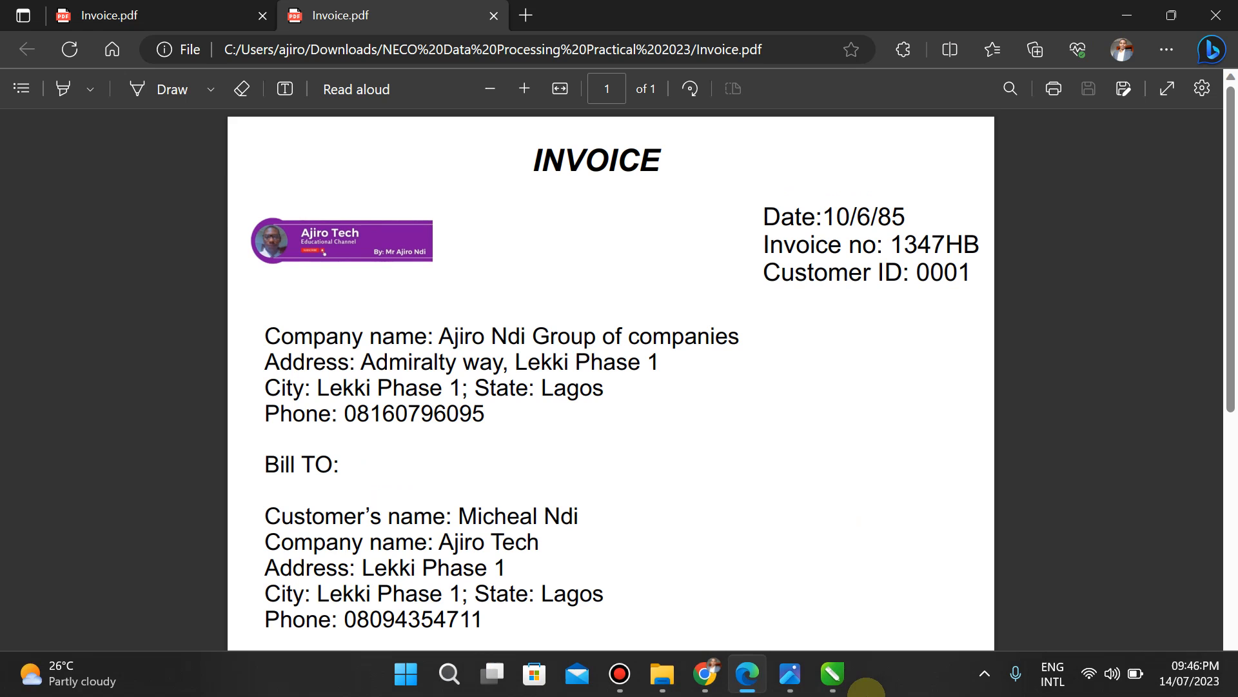
{"action": "left_click", "coordinate": [786, 672]}
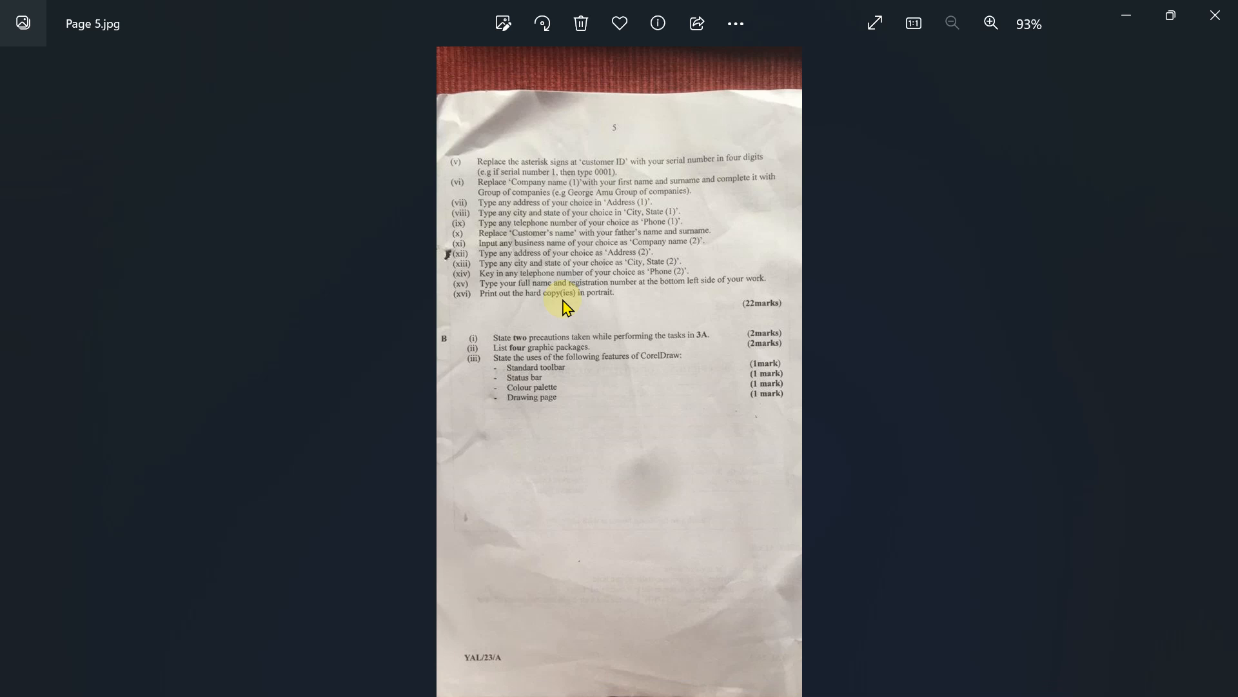
Step: Find Word by searching 'word' from the Start menu and create a blank document
{"action": "key", "text": "super"}
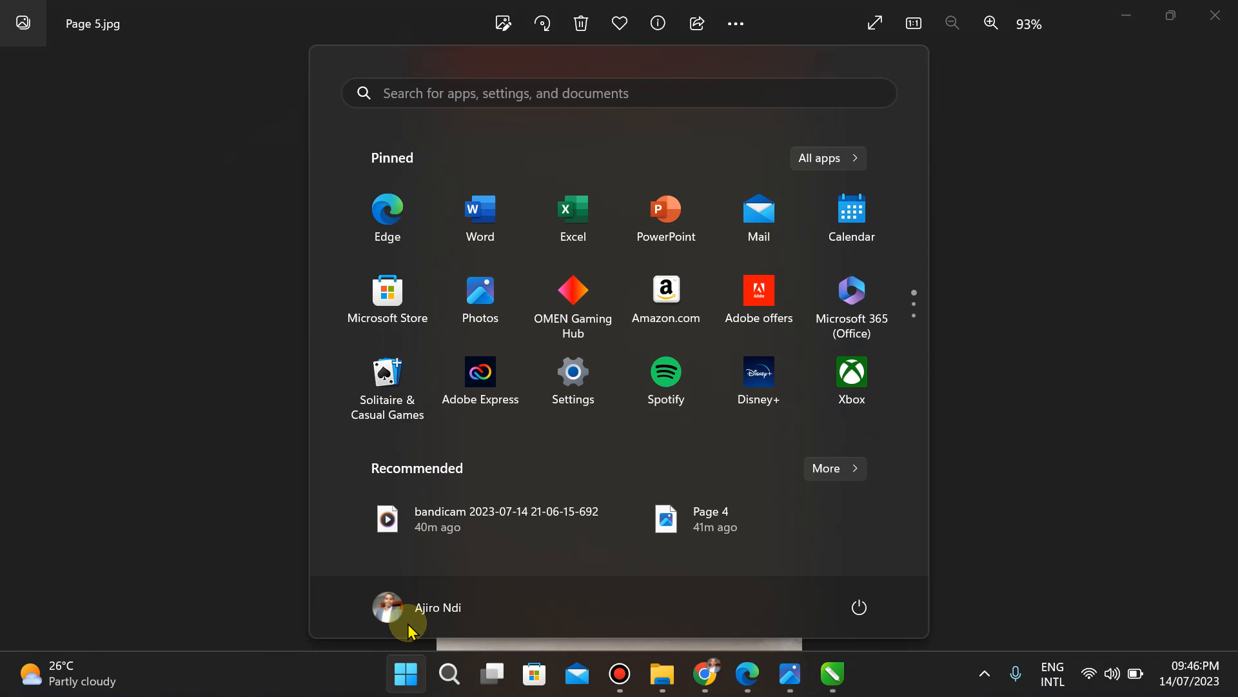
{"action": "type", "text": "word"}
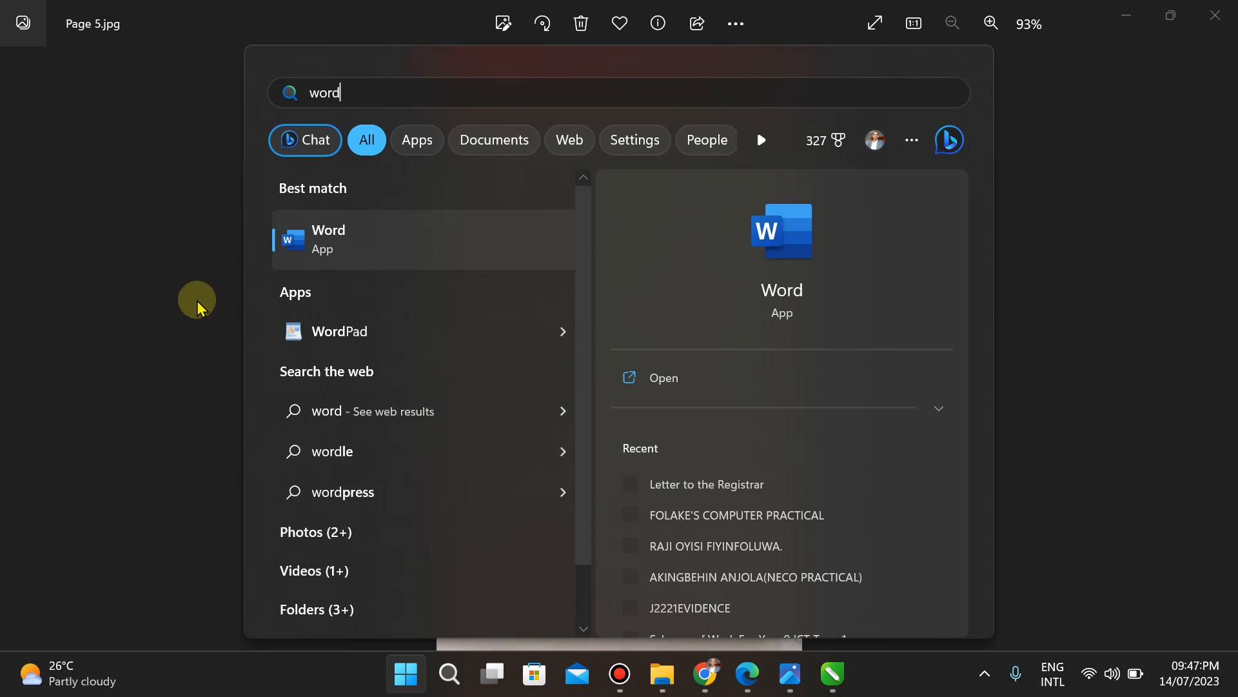
{"action": "left_click", "coordinate": [330, 235]}
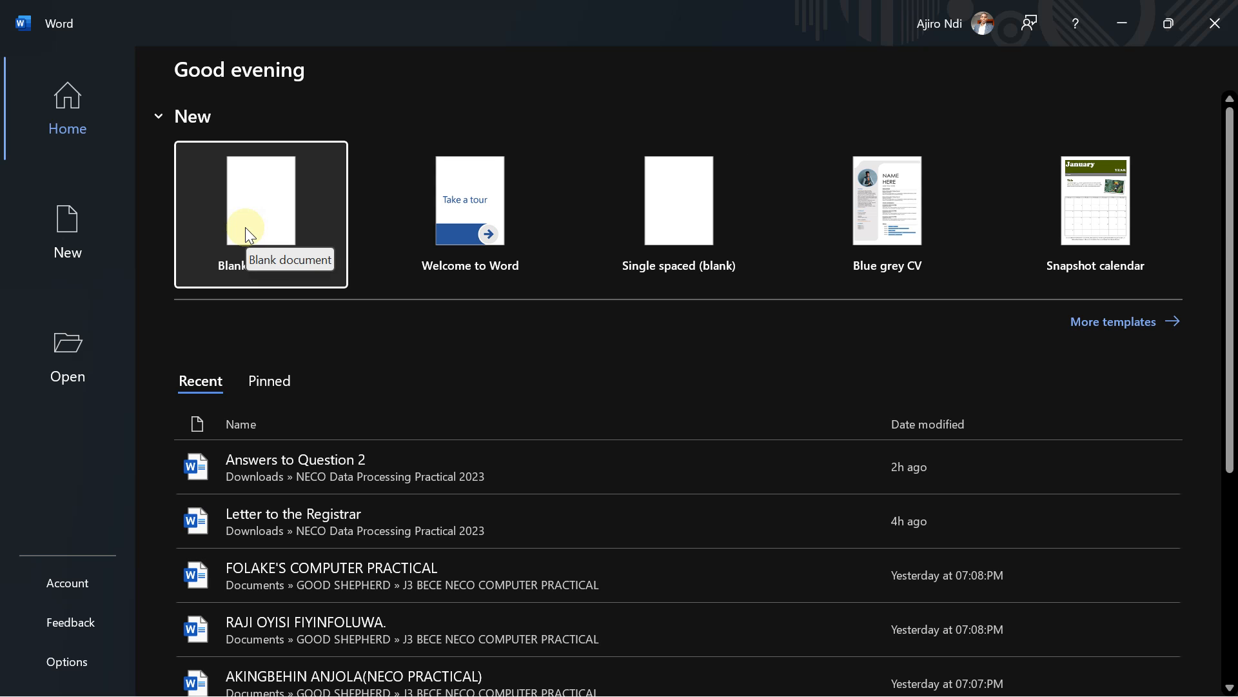
{"action": "left_click", "coordinate": [246, 227]}
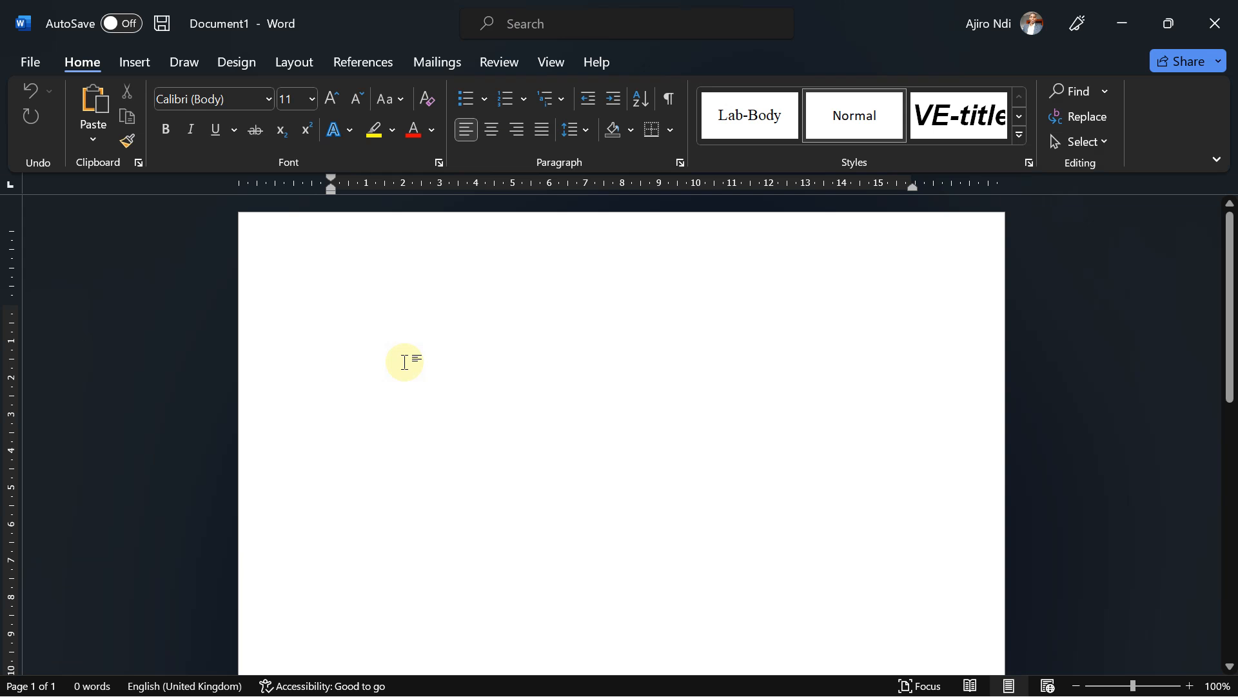
Step: Type 'Question 3', check the question photo, then add a 'Bi.' heading line
{"action": "type", "text": "Questio"}
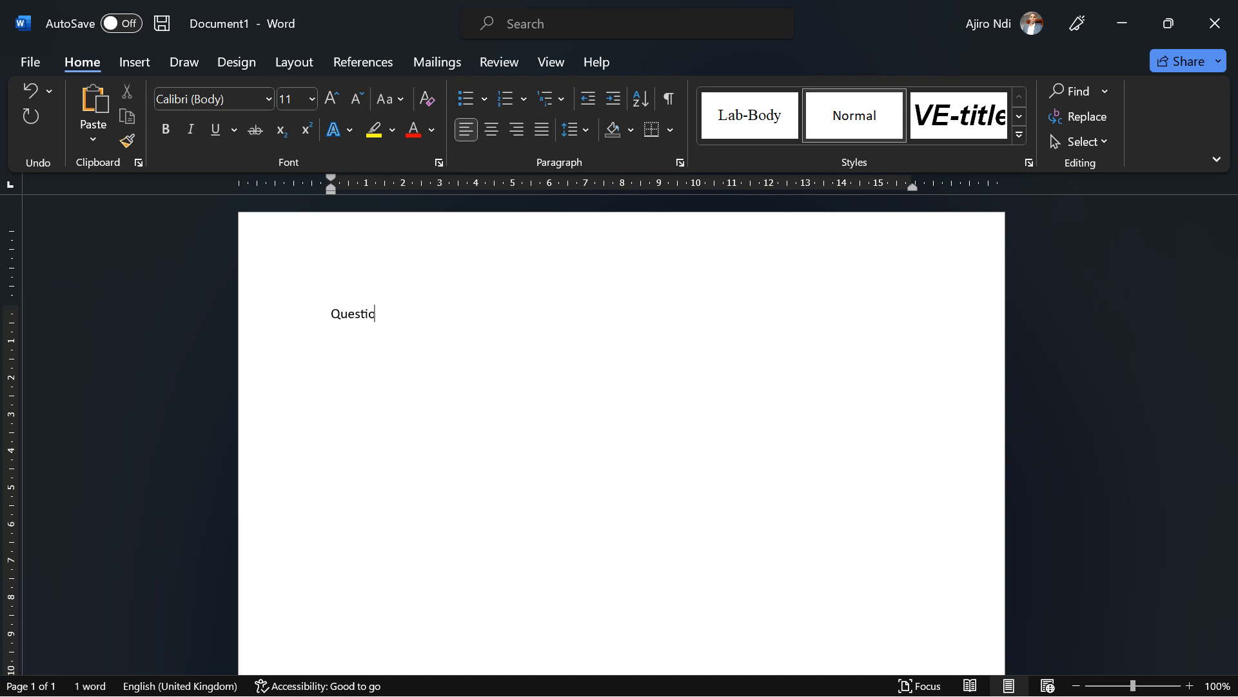
{"action": "type", "text": "n 3"}
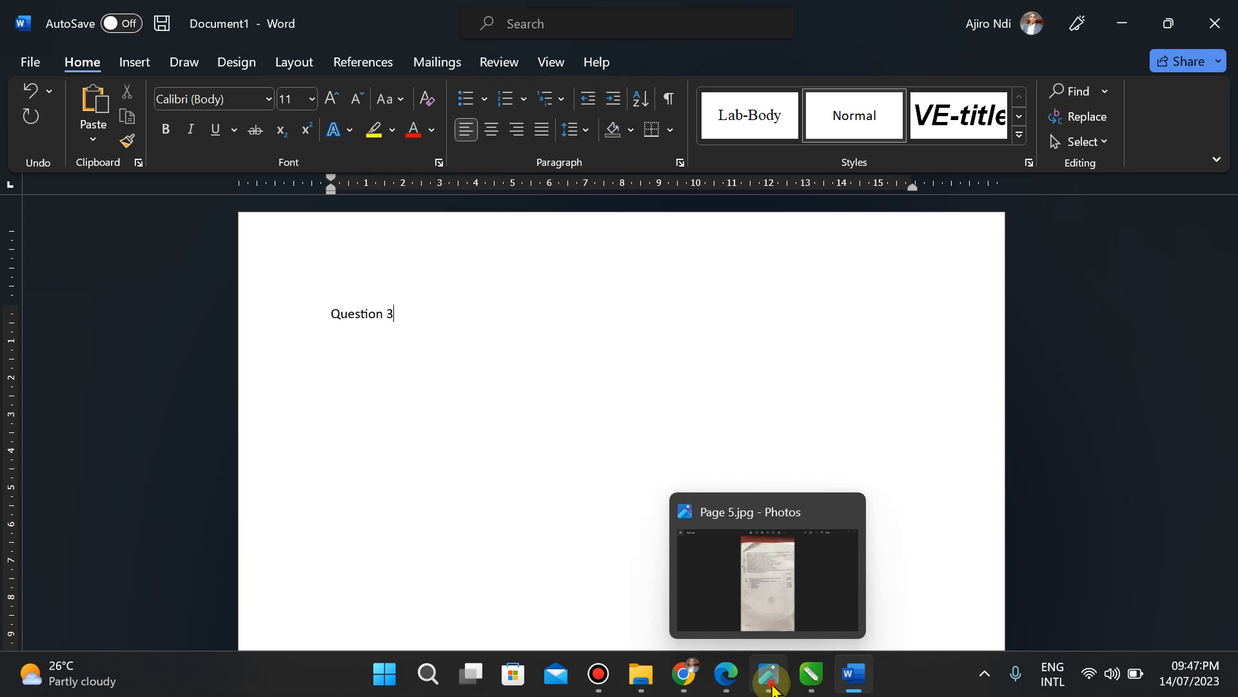
{"action": "left_click", "coordinate": [772, 689]}
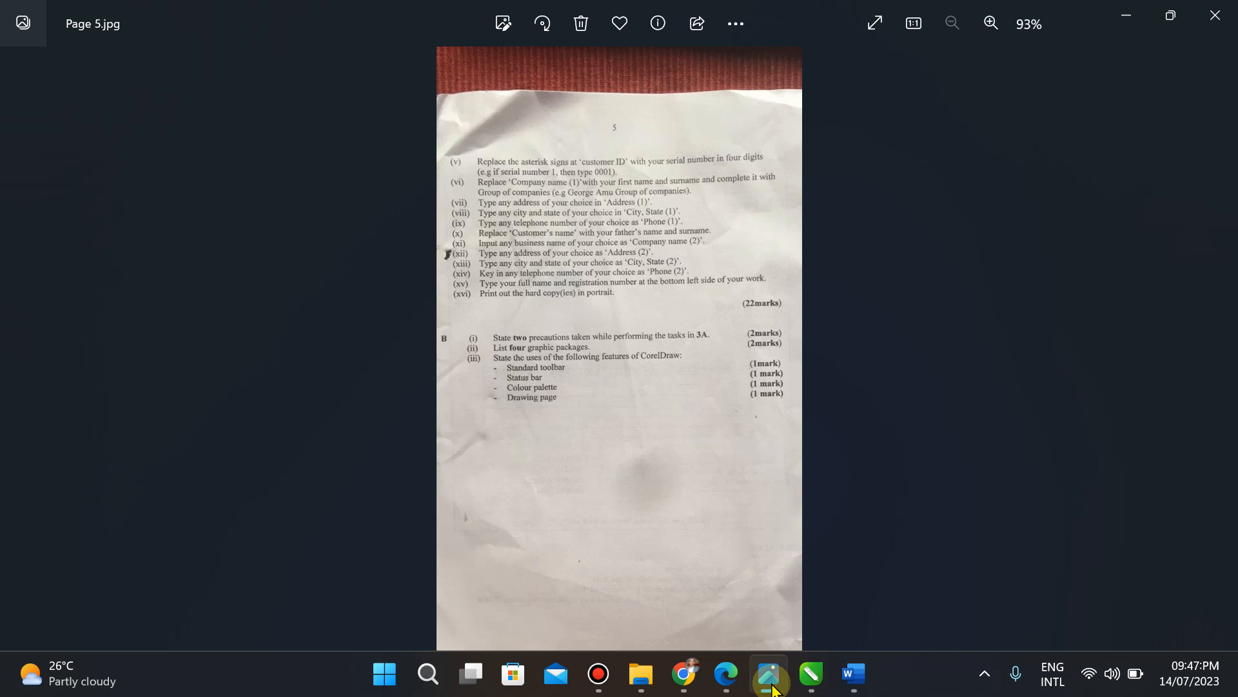
{"action": "left_click_drag", "start_coordinate": [773, 689], "coordinate": [823, 689]}
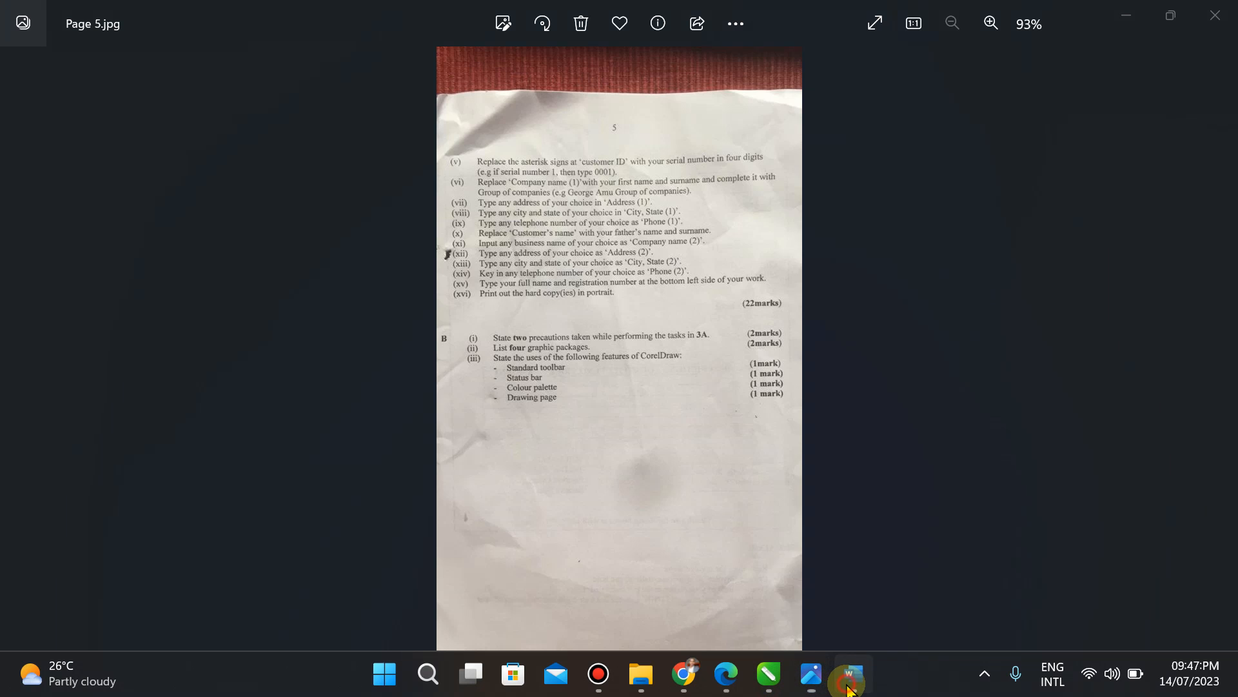
{"action": "left_click", "coordinate": [853, 674]}
{"action": "left_click", "coordinate": [847, 684]}
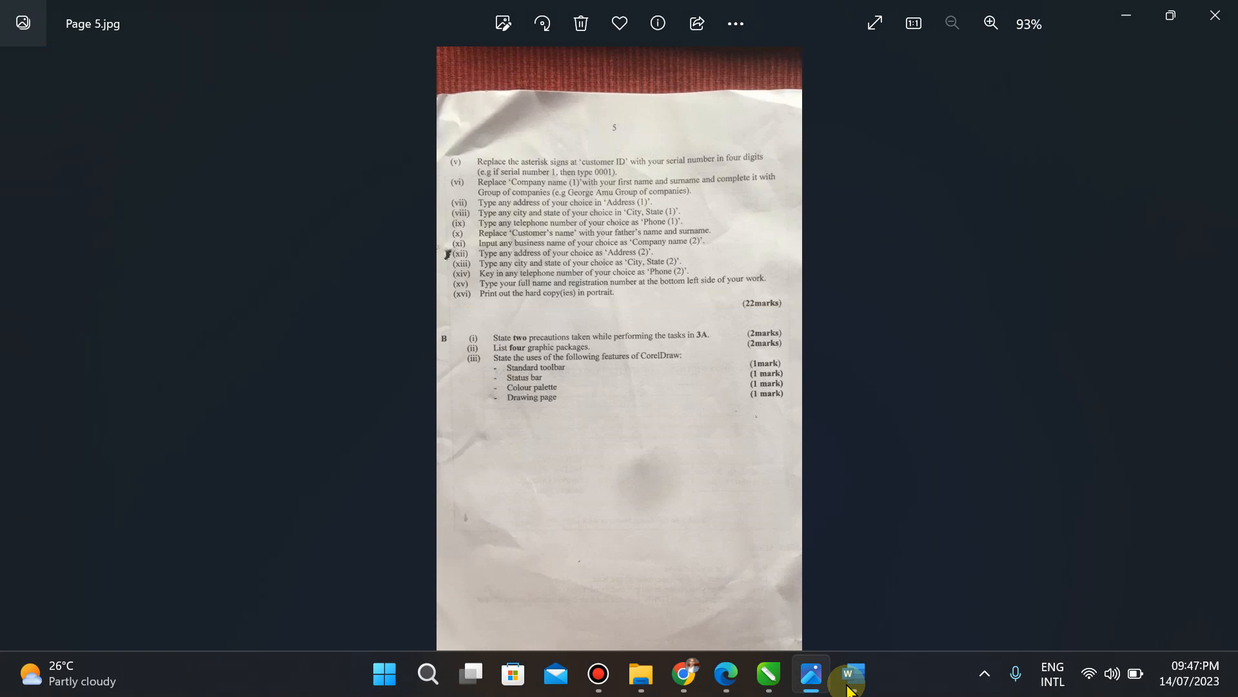
{"action": "left_click", "coordinate": [848, 685]}
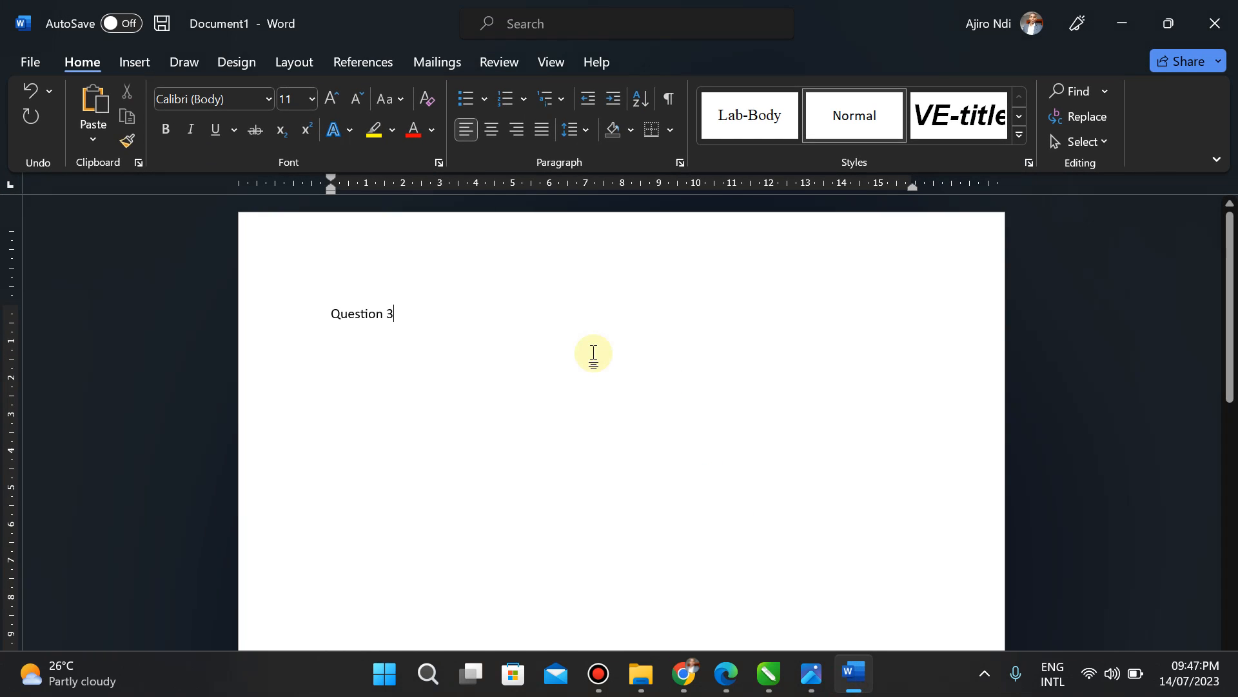
{"action": "key", "text": "Return"}
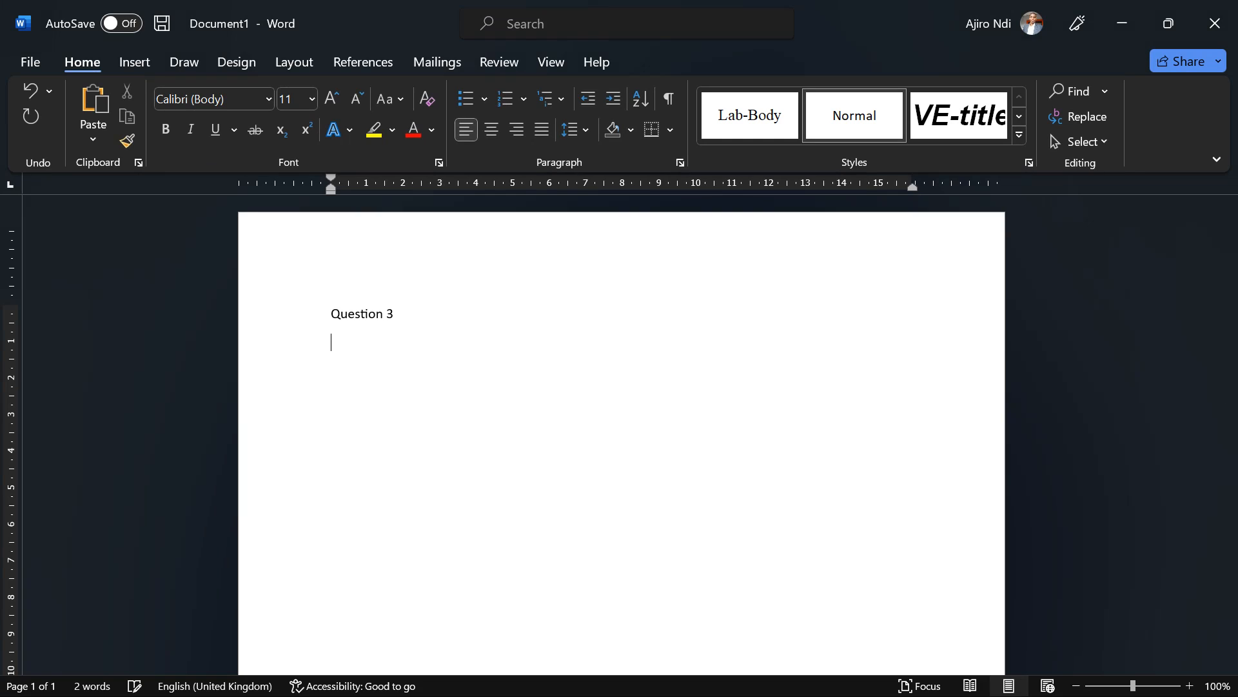
{"action": "type", "text": "Bi."}
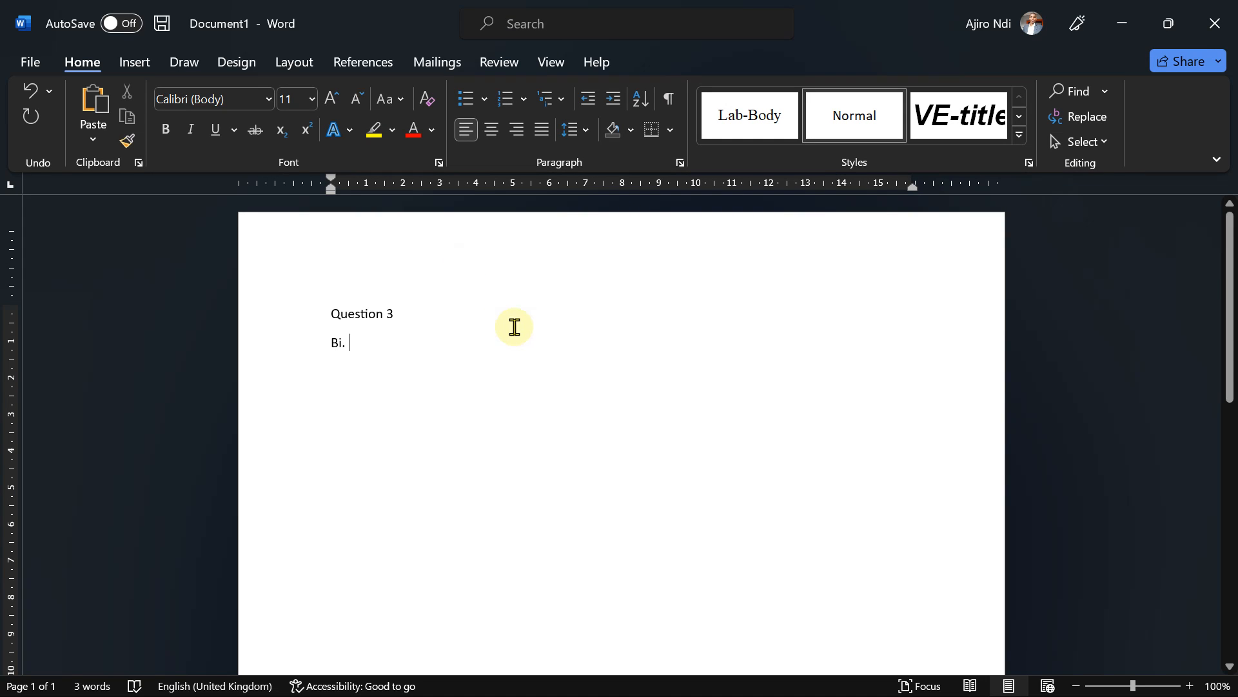
{"action": "key", "text": "Return"}
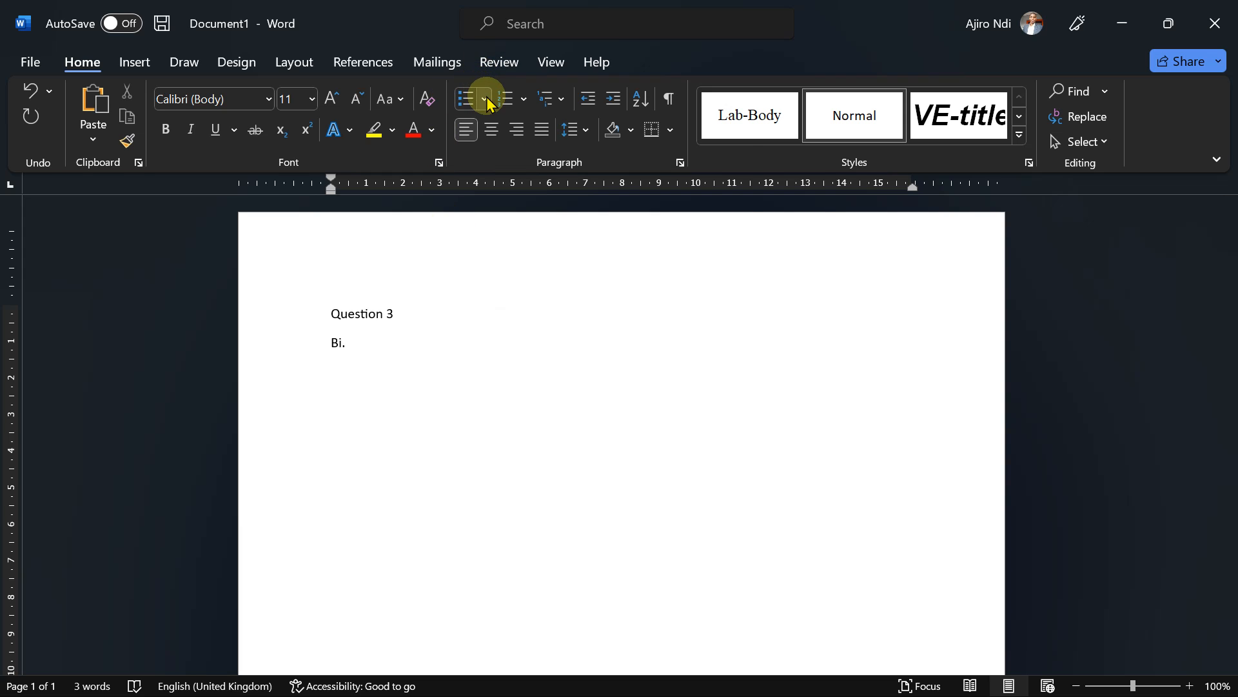
Step: Add a square-bulleted first point saying the work was saved frequently
{"action": "left_click", "coordinate": [484, 99]}
{"action": "left_click", "coordinate": [725, 175]}
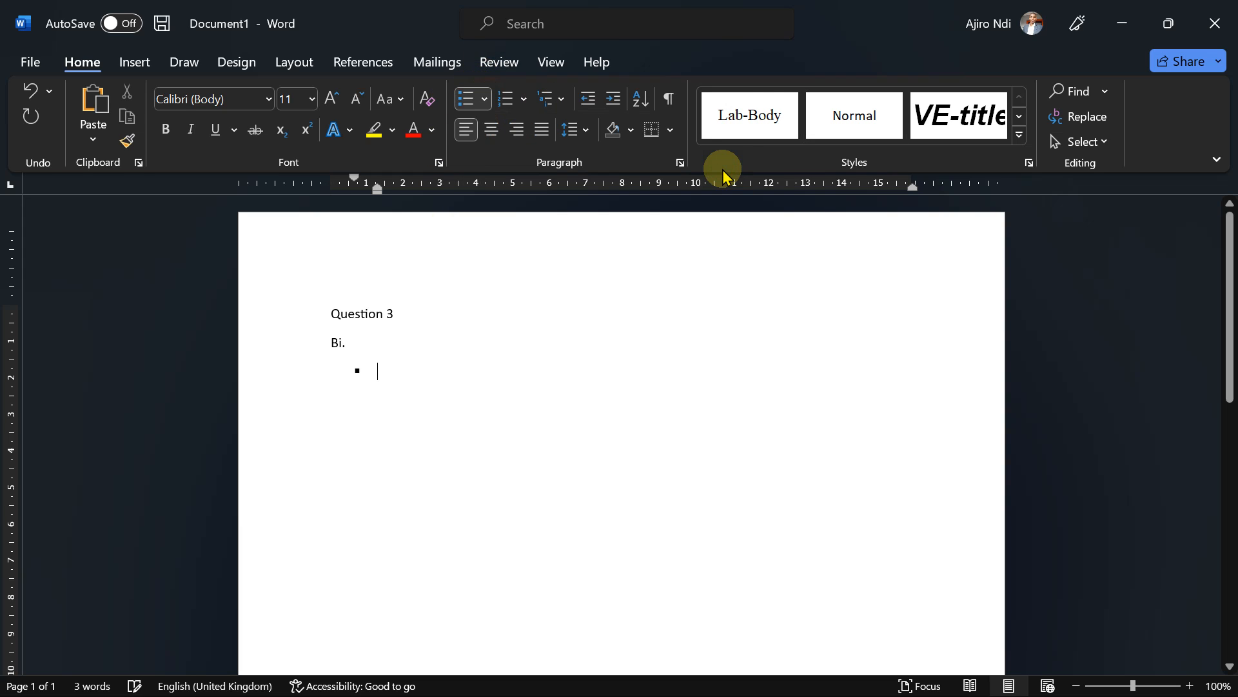
{"action": "type", "text": "I ensur"}
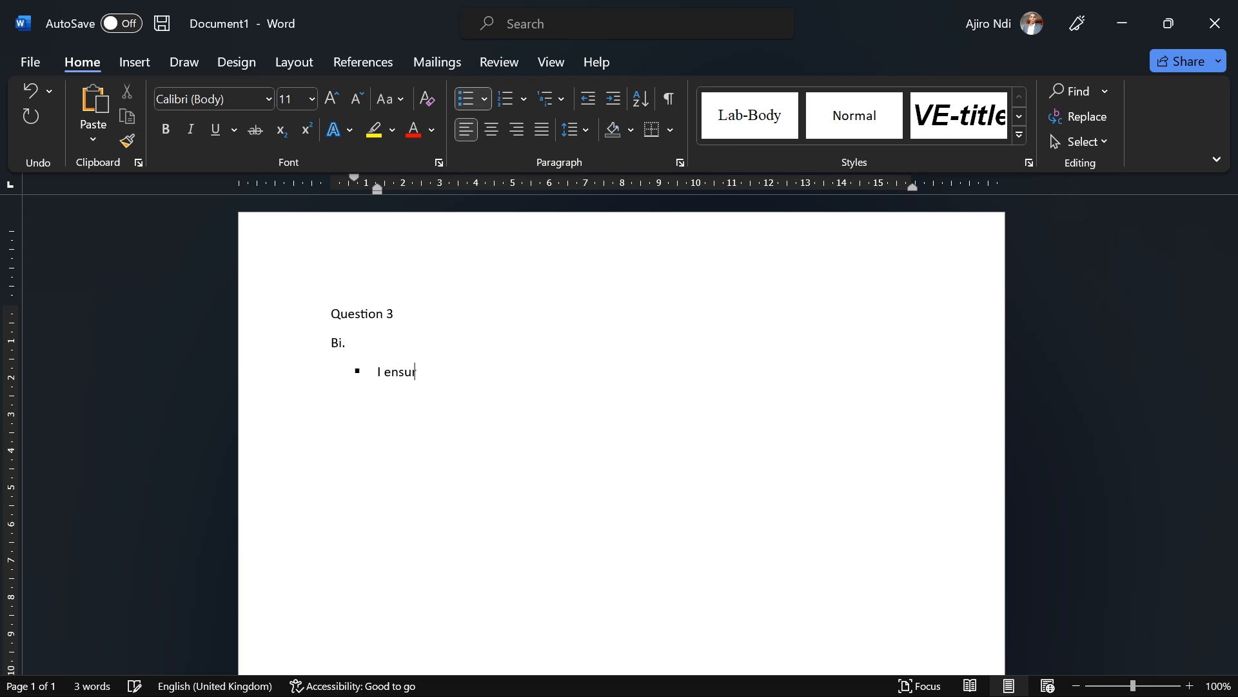
{"action": "type", "text": "wor"}
{"action": "key", "text": "BackSpace"}
{"action": "key", "text": "BackSpace"}
{"action": "key", "text": "BackSpace"}
{"action": "key", "text": "BackSpace"}
{"action": "key", "text": "BackSpace"}
{"action": "key", "text": "BackSpace"}
{"action": "type", "text": "my wir"}
{"action": "key", "text": "BackSpace"}
{"action": "key", "text": "BackSpace"}
{"action": "type", "text": "ork was saved frequently"}
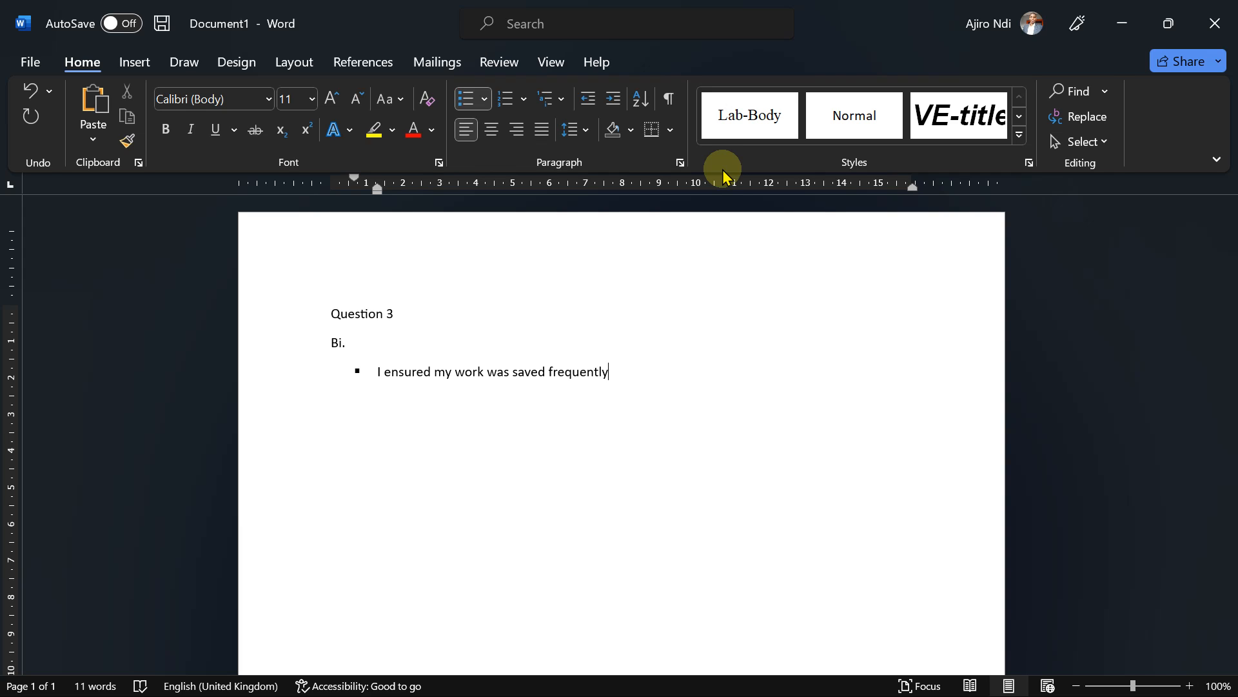
Step: Add a second bullet about using the right tools in the design of the invoice
{"action": "key", "text": "Return"}
{"action": "type", "text": "I ensur"}
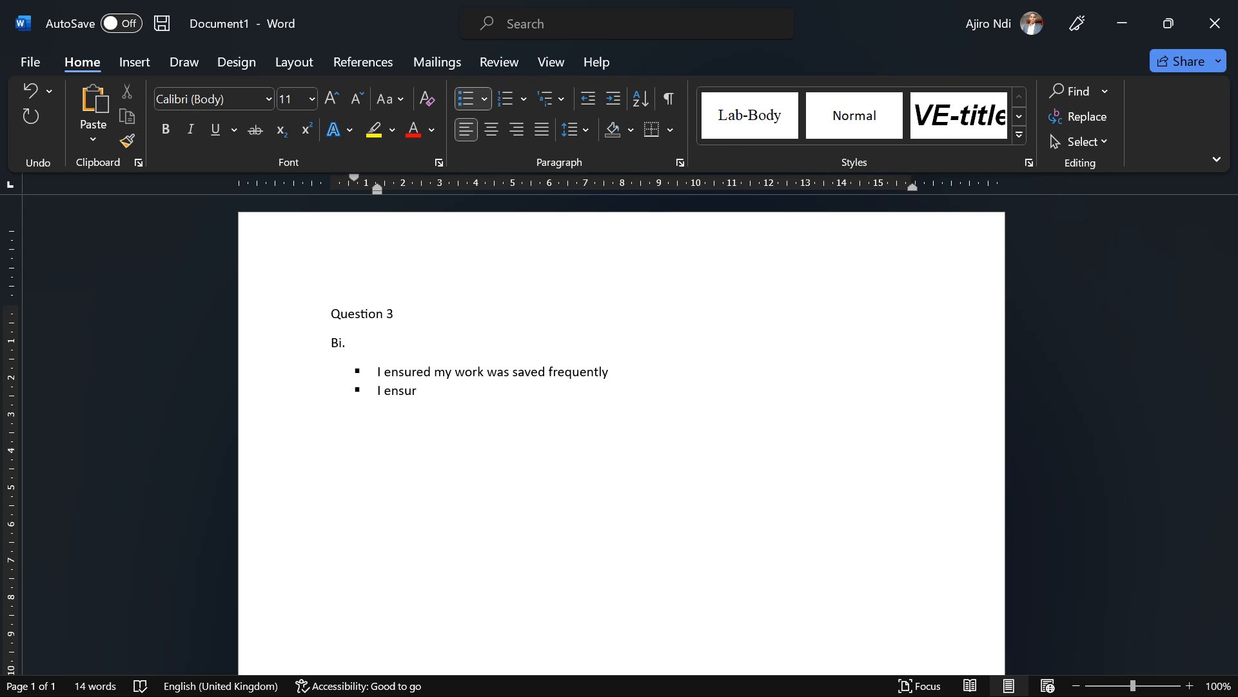
{"action": "type", "text": "ed the right tools where you"}
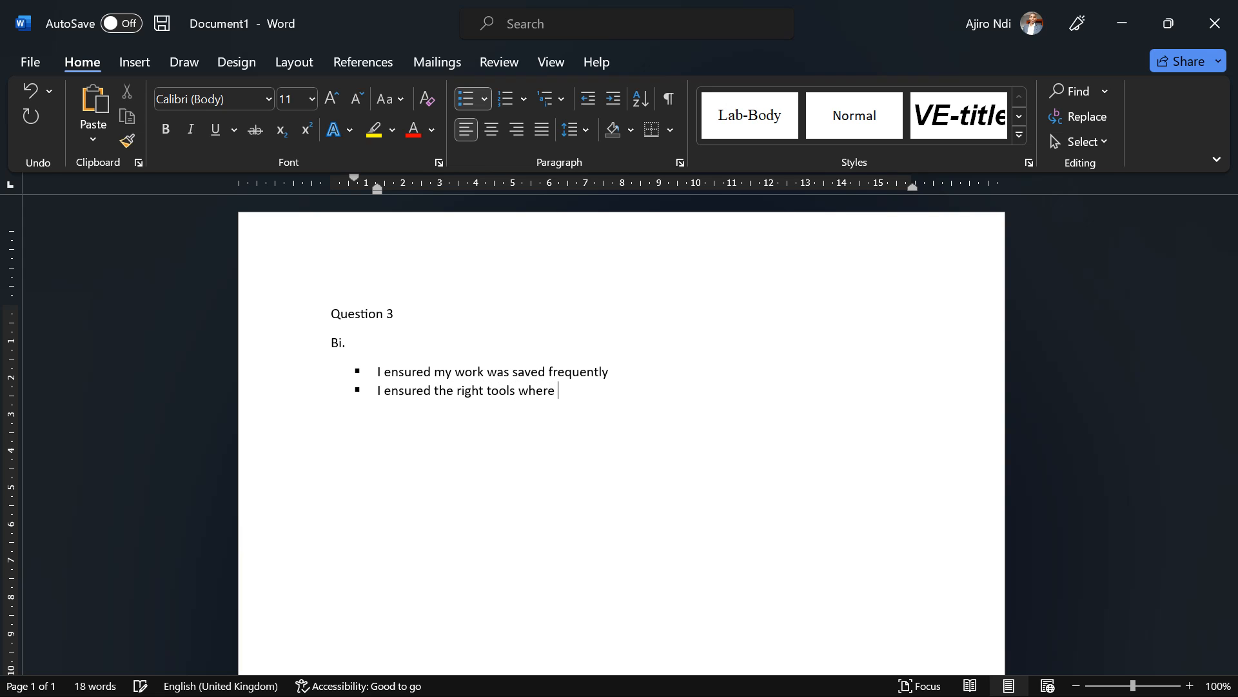
{"action": "type", "text": " used in m"}
{"action": "type", "text": "y dj"}
{"action": "key", "text": "BackSpace"}
{"action": "type", "text": "esu"}
{"action": "key", "text": "BackSpace"}
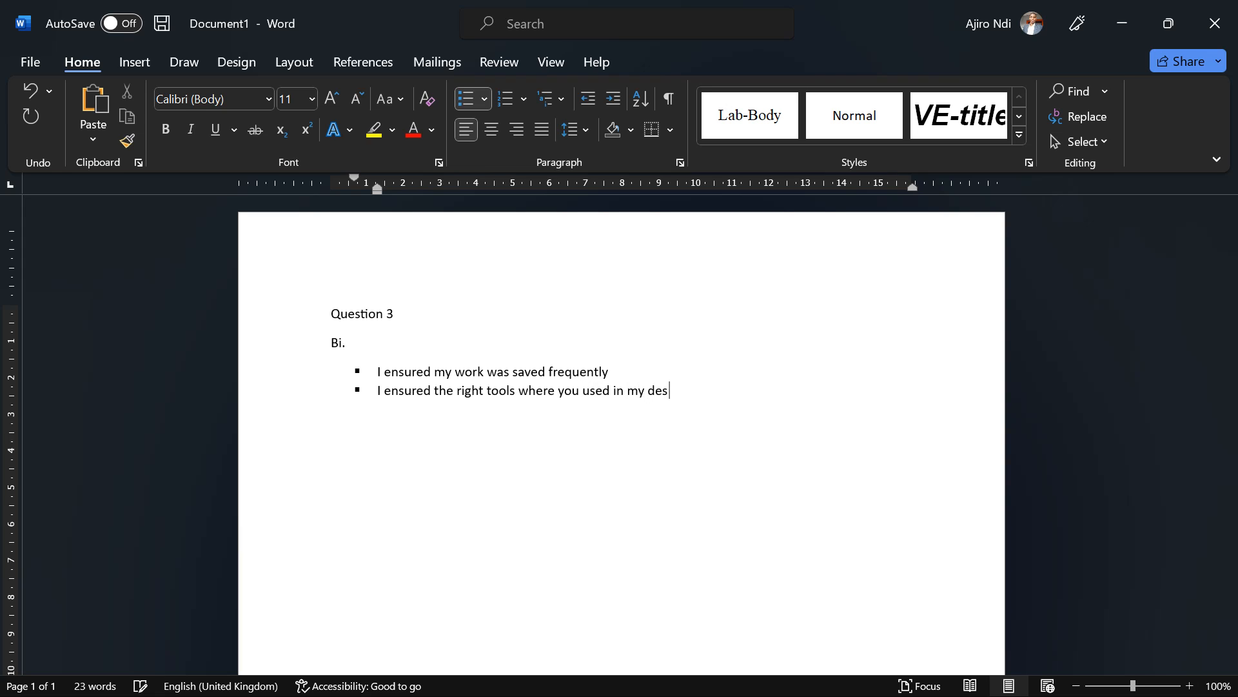
{"action": "type", "text": "ign of the invoice"}
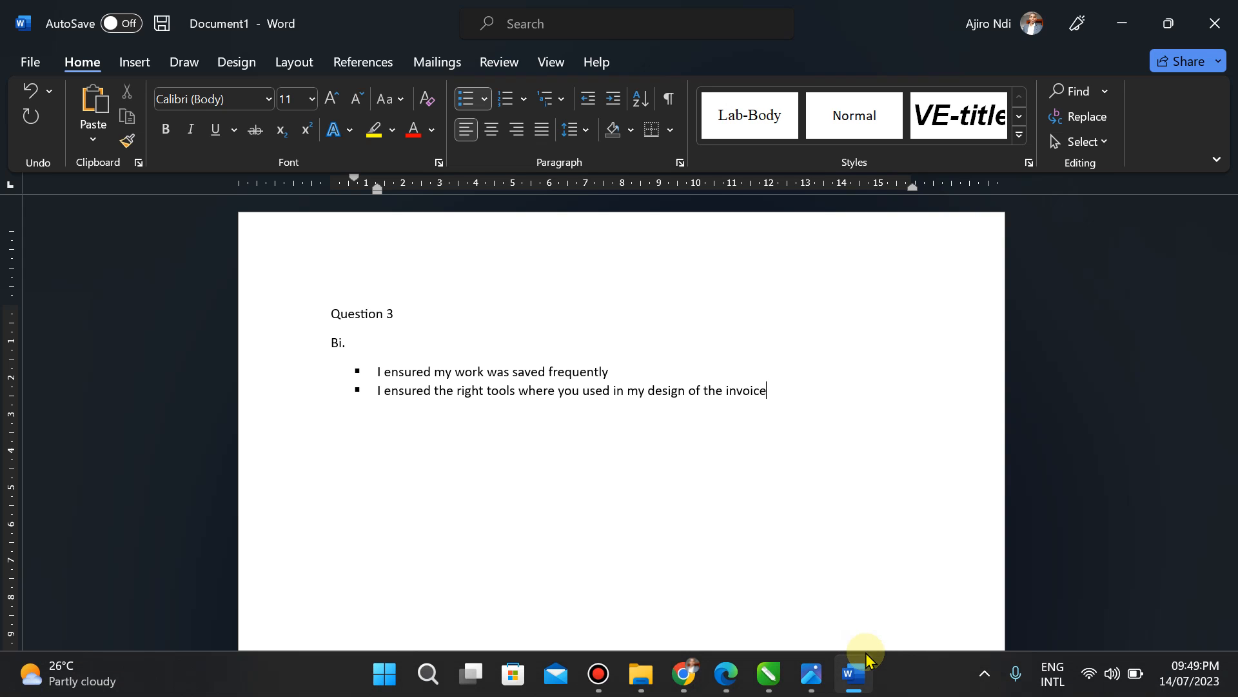
Step: End the Bi list, type a 'Bii.' heading, and start a square-bulleted line
{"action": "left_click", "coordinate": [795, 684]}
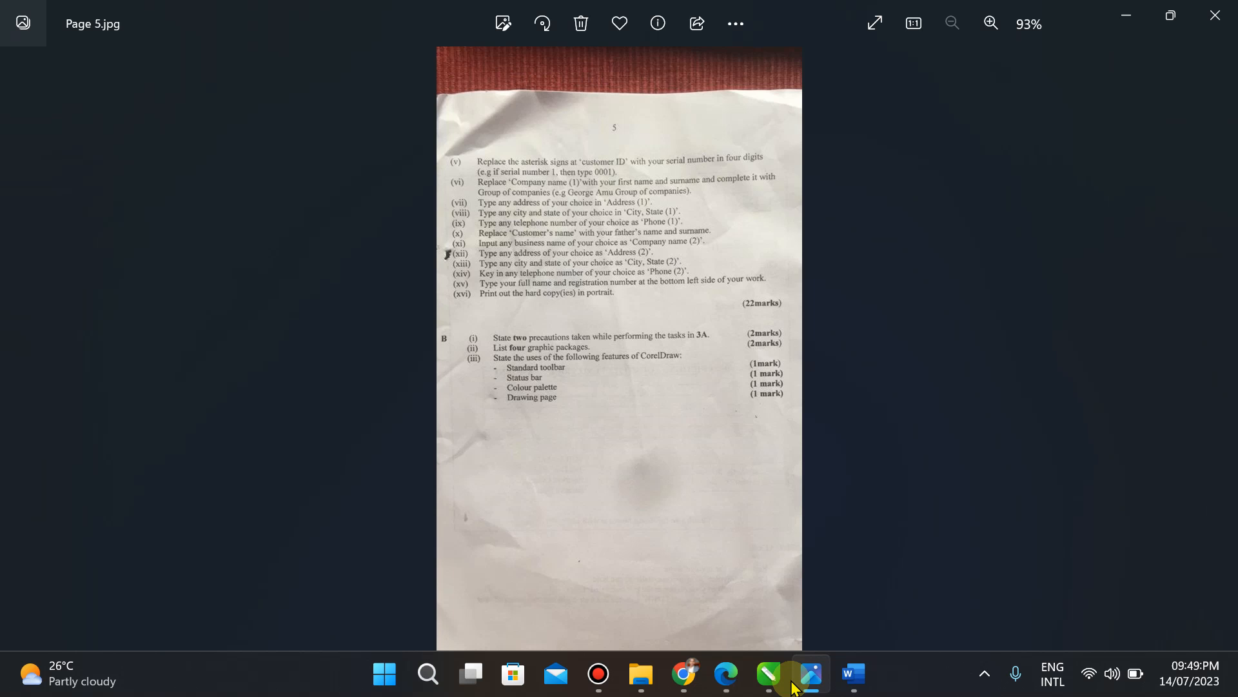
{"action": "left_click", "coordinate": [794, 682]}
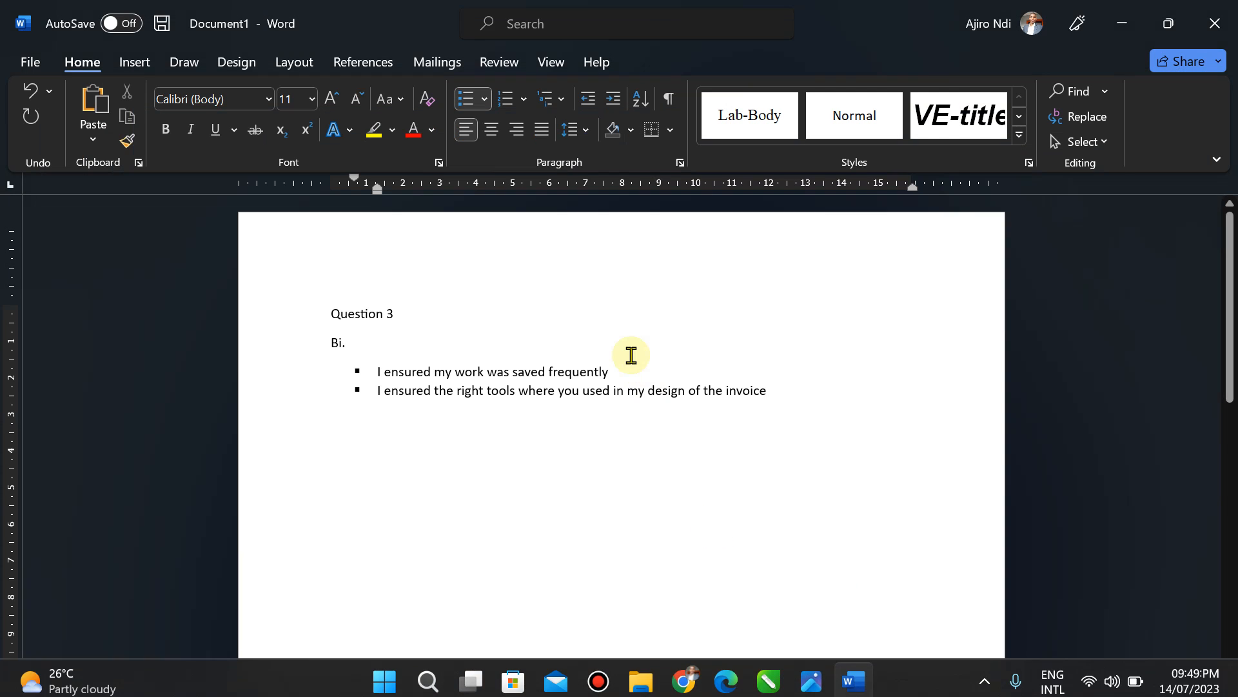
{"action": "left_click", "coordinate": [796, 402]}
{"action": "key", "text": "Return"}
{"action": "key", "text": "Return"}
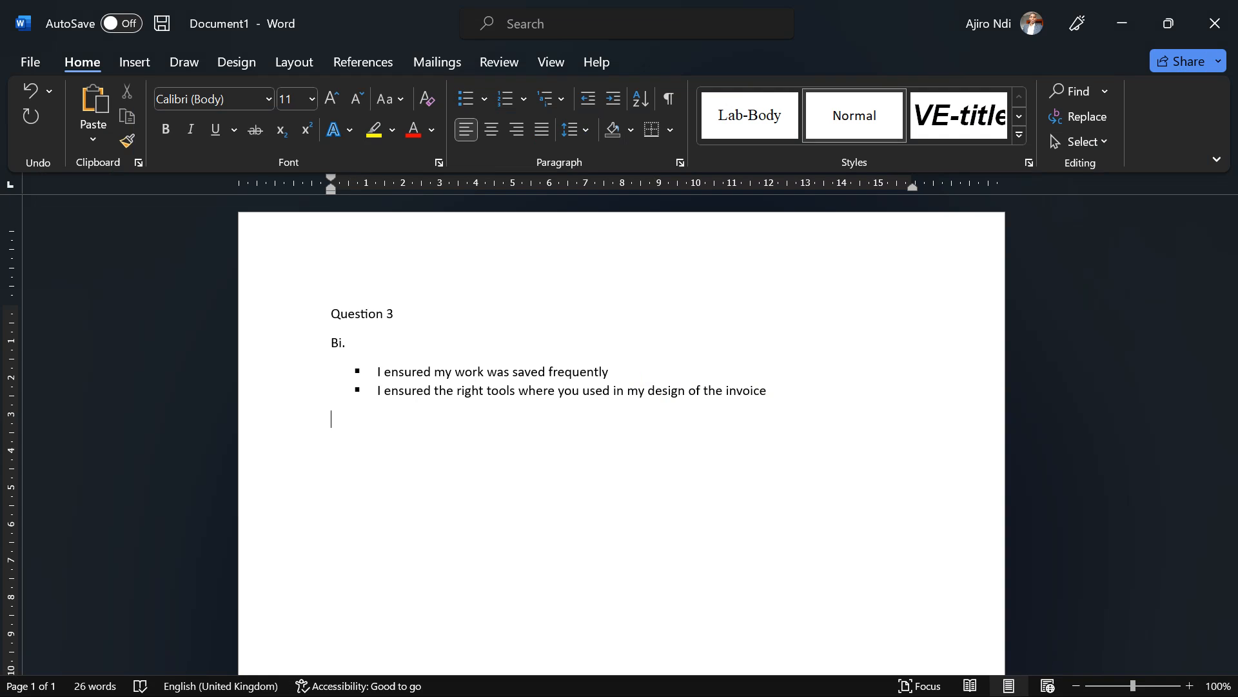
{"action": "type", "text": "Bii."}
{"action": "key", "text": "Return"}
{"action": "left_click", "coordinate": [484, 100]}
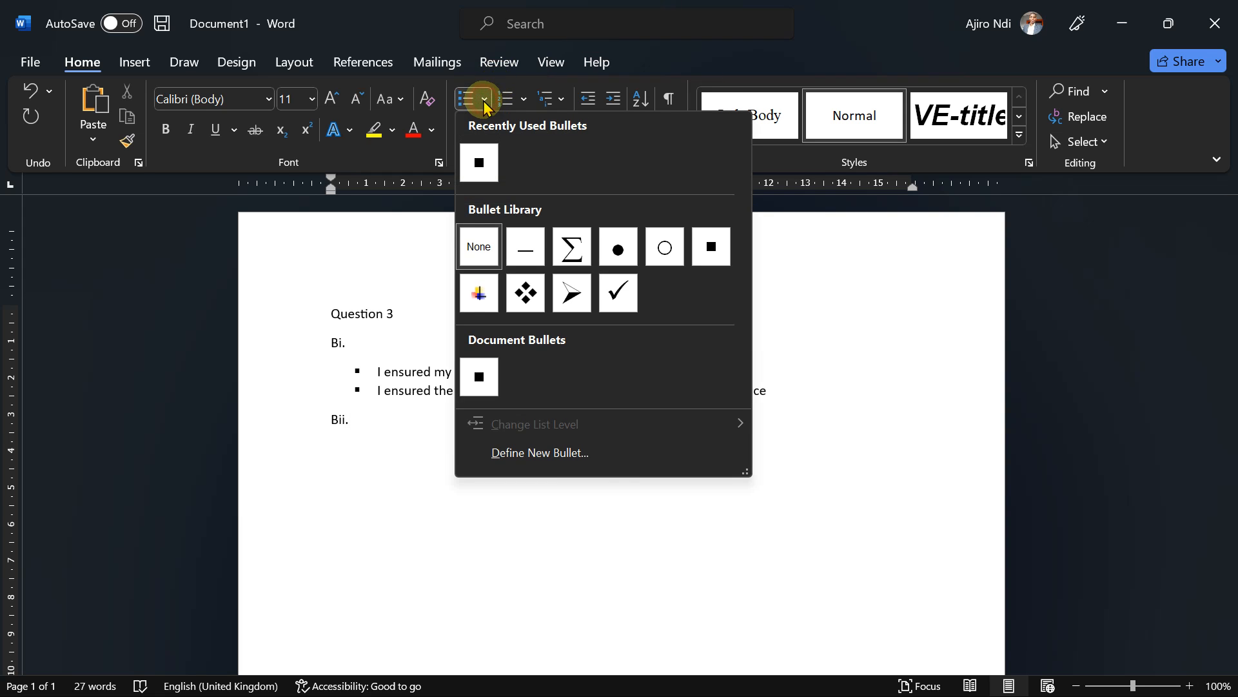
{"action": "left_click", "coordinate": [707, 244]}
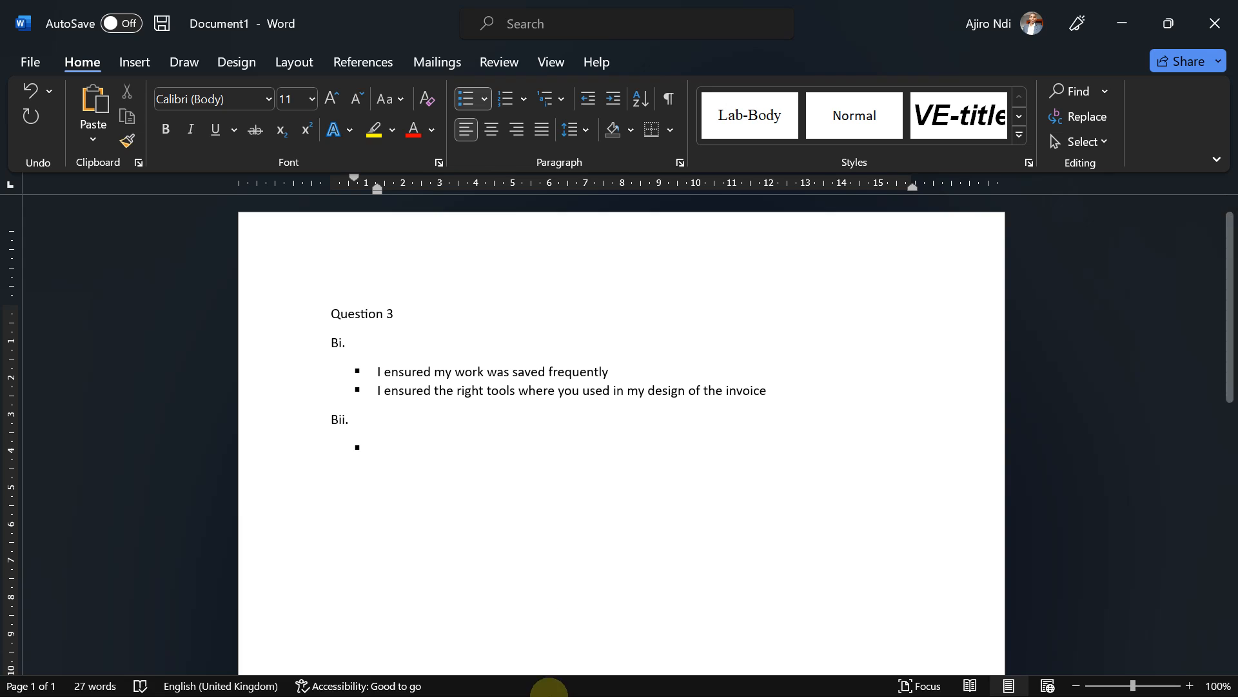
Step: List Corel Draw, Adobe Photoshop and Adobe Illustrator as bullets
{"action": "mouse_move", "coordinate": [548, 694]}
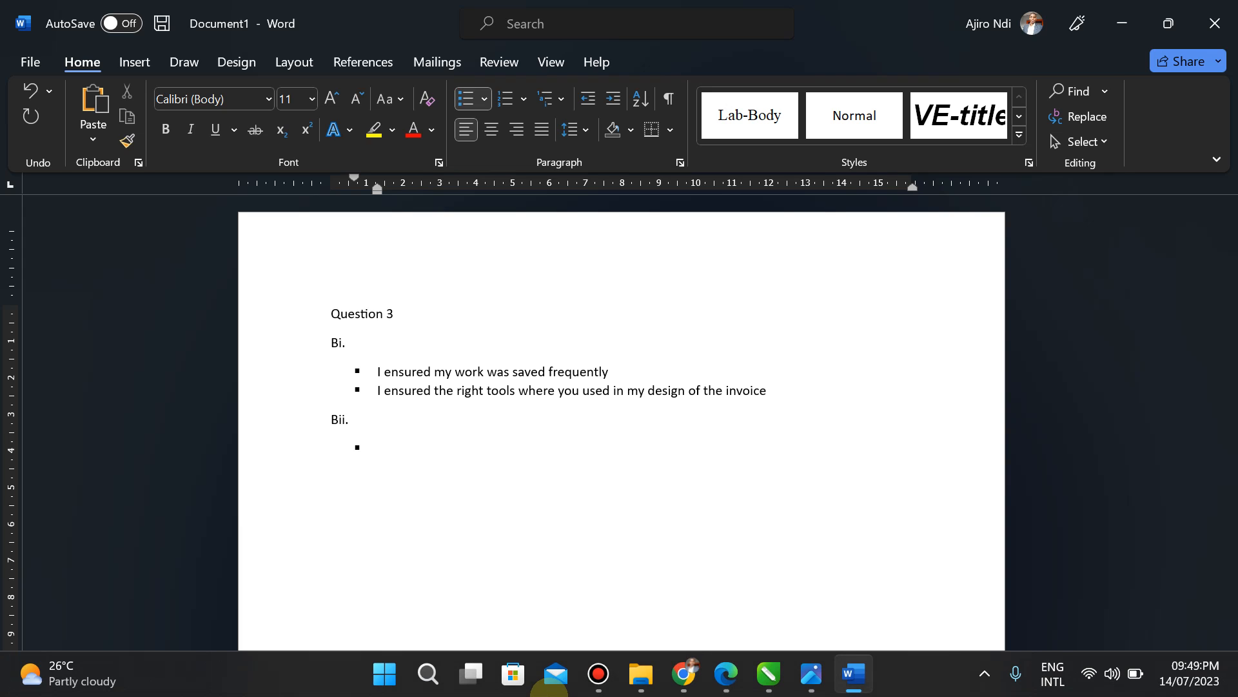
{"action": "type", "text": "Corel "}
{"action": "type", "text": "Draw "}
{"action": "type", "text": "Adobe Ph"}
{"action": "type", "text": "ot"}
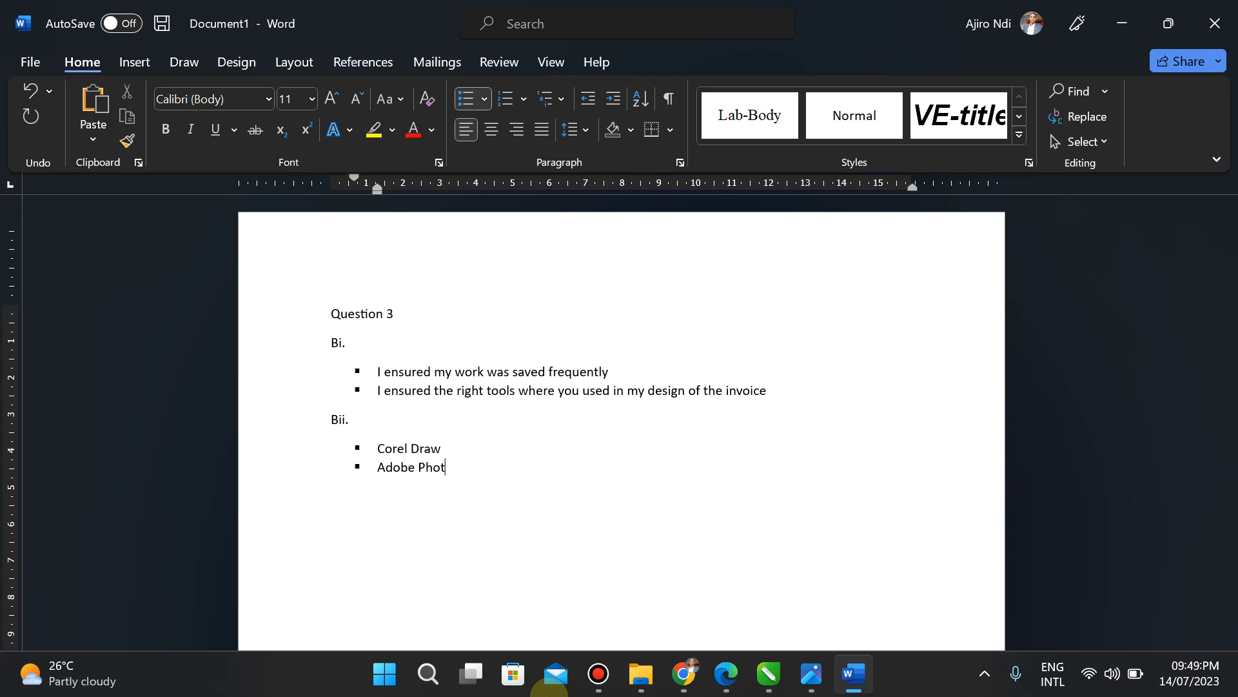
{"action": "type", "text": "oshop Ad"}
{"action": "key", "text": "BackSpace"}
{"action": "type", "text": "dobe Illustrator"}
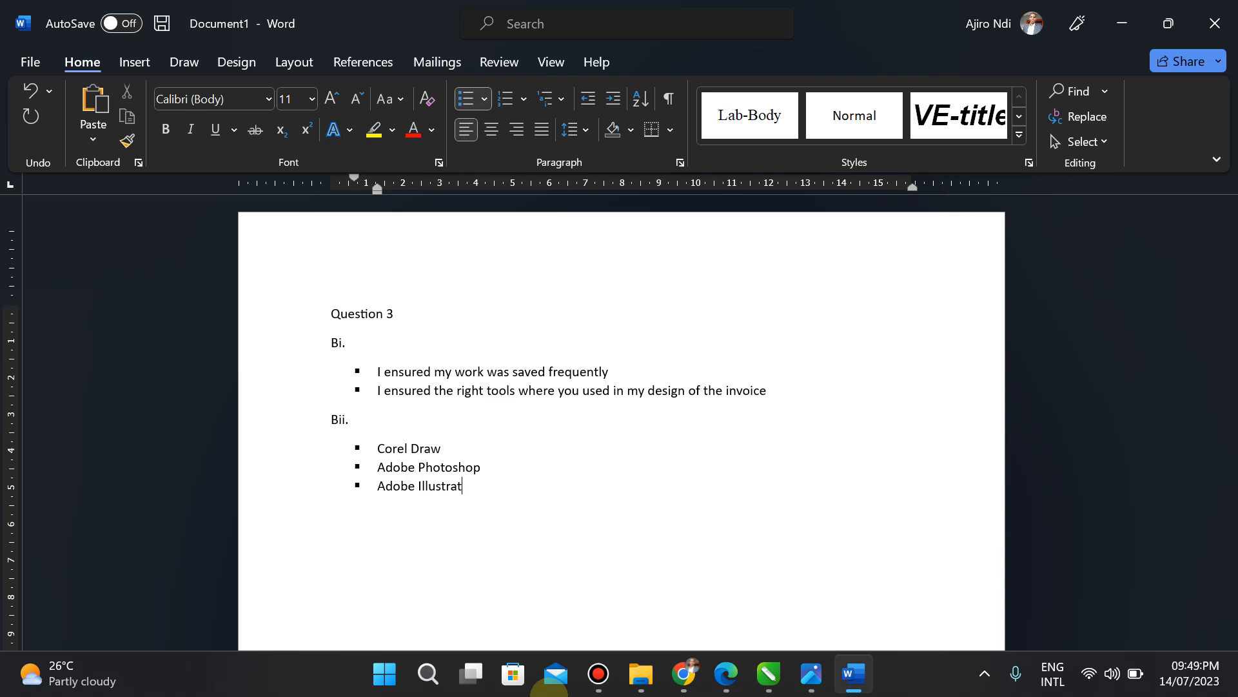
{"action": "key", "text": "Return"}
Step: Add a 'Paint.Net or GIMP' bullet after checking the spelling, then end the list
{"action": "type", "text": "Paint.Net"}
{"action": "key", "text": "super"}
{"action": "type", "text": "pa"}
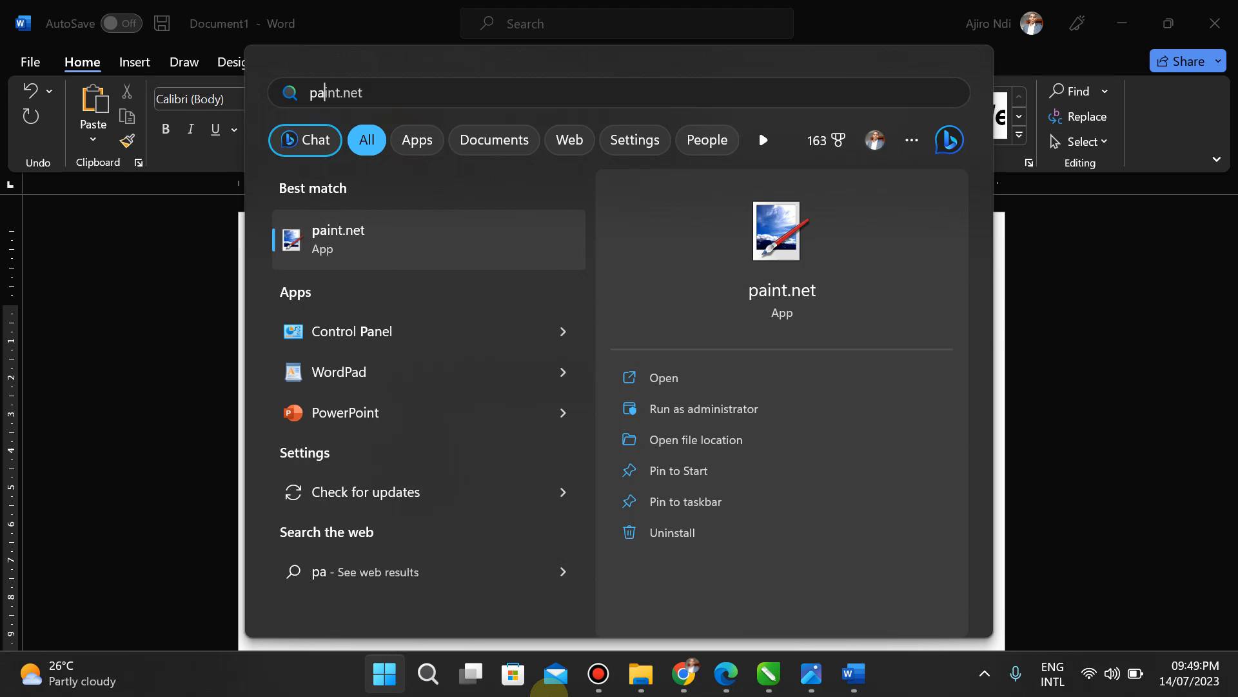
{"action": "type", "text": "int"}
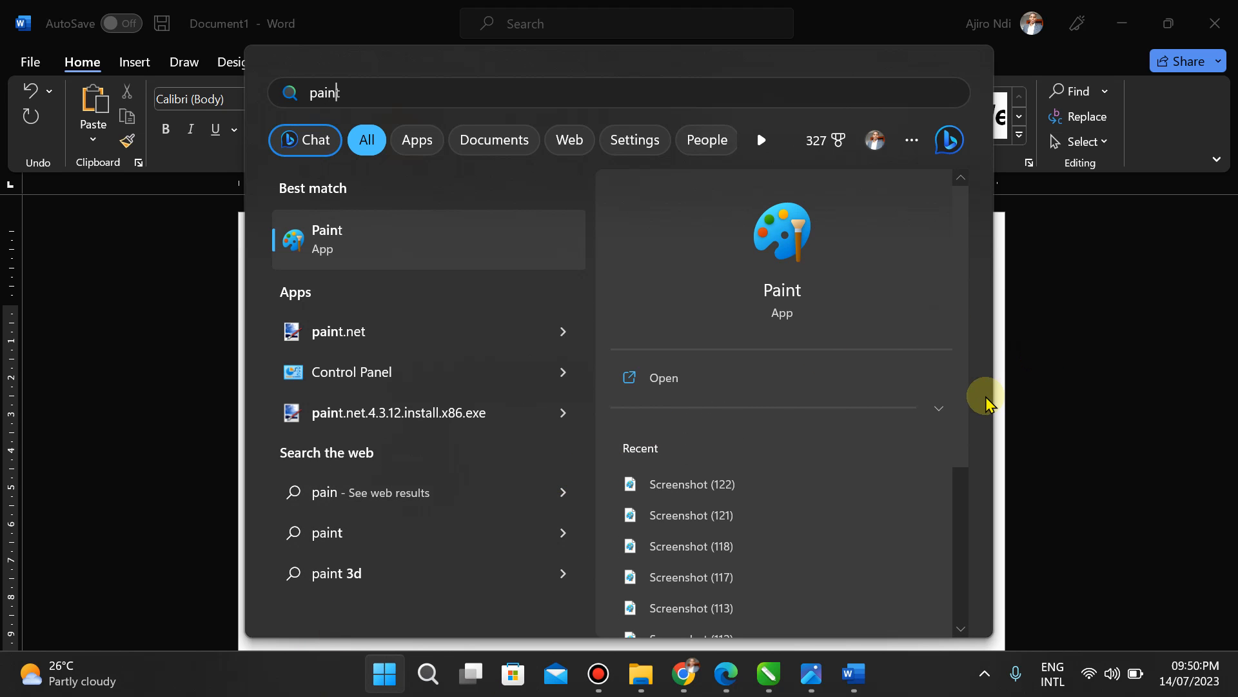
{"action": "left_click", "coordinate": [1005, 388]}
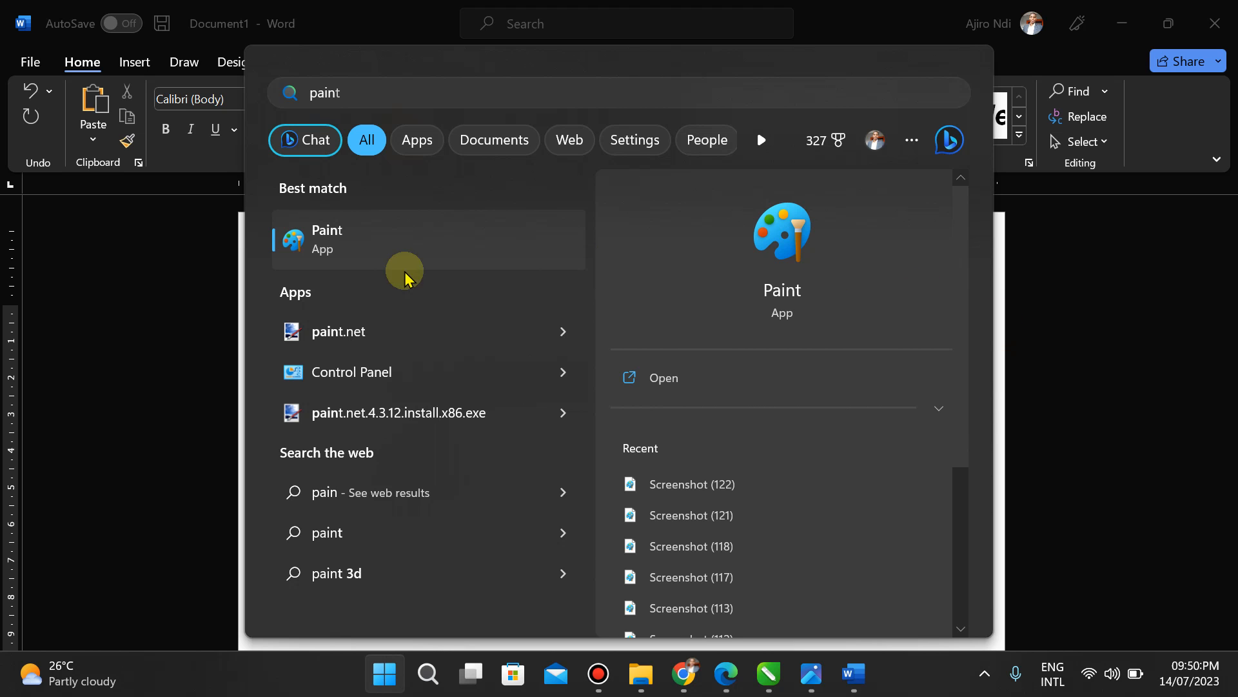
{"action": "left_click", "coordinate": [189, 332]}
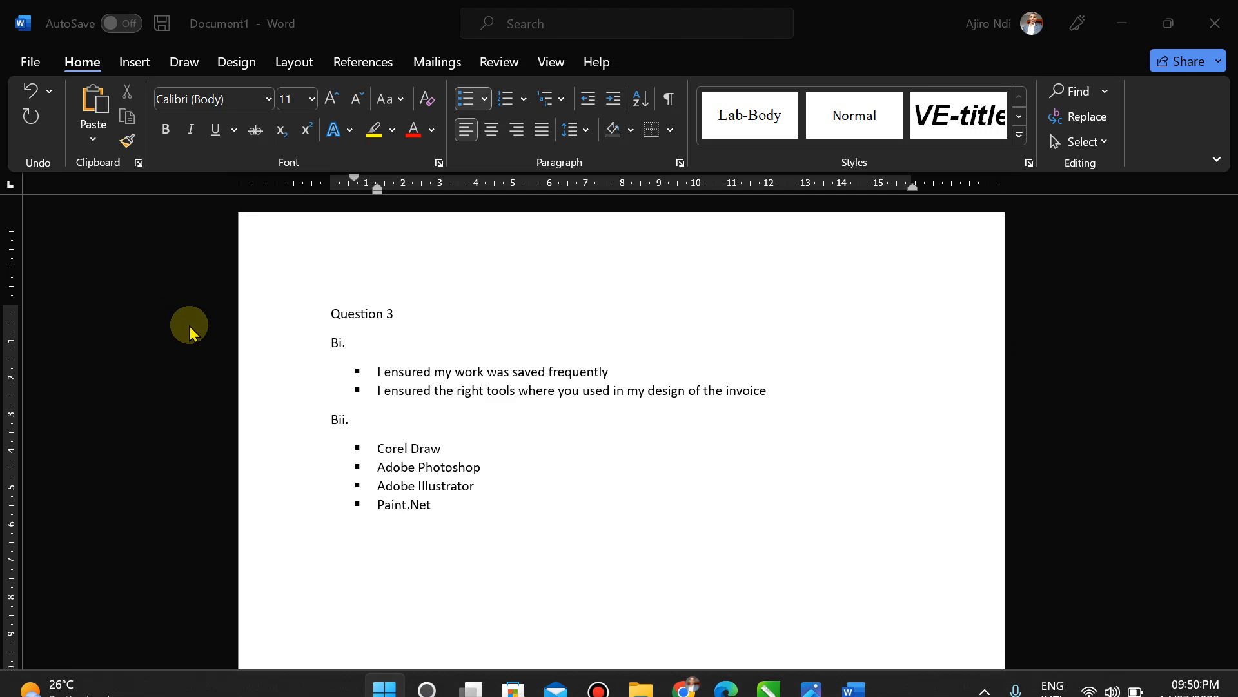
{"action": "key", "text": "super"}
{"action": "left_click", "coordinate": [257, 464]}
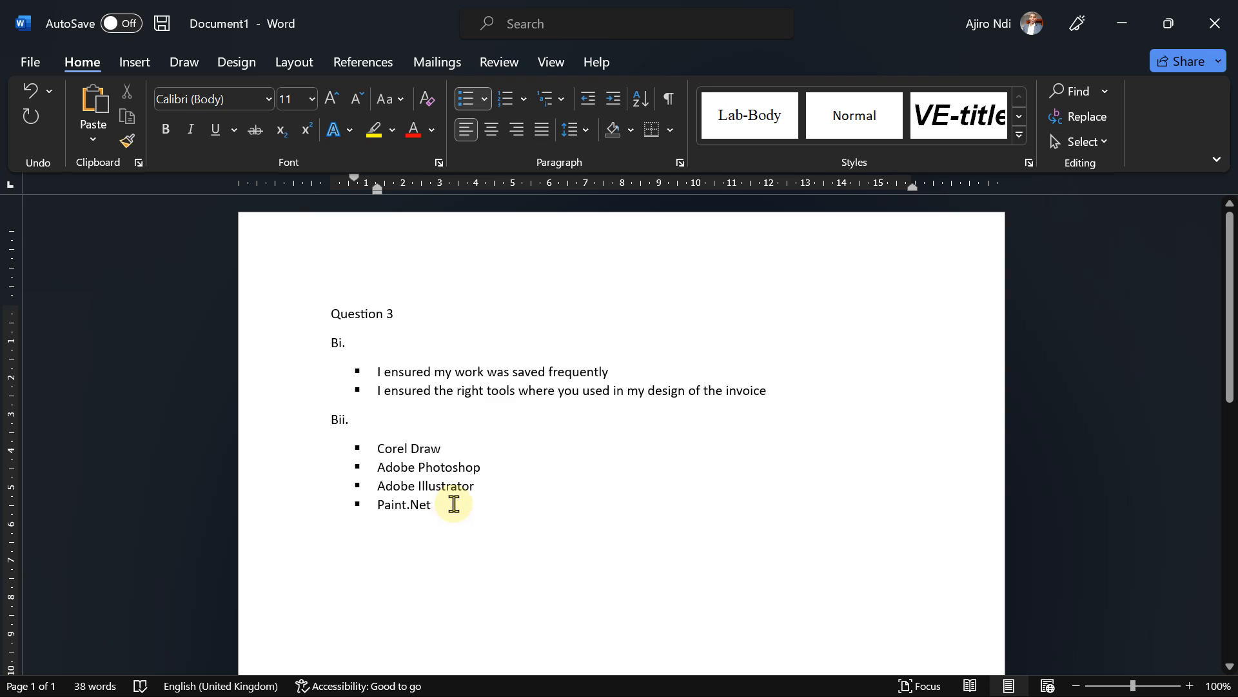
{"action": "type", "text": "or GIMP"}
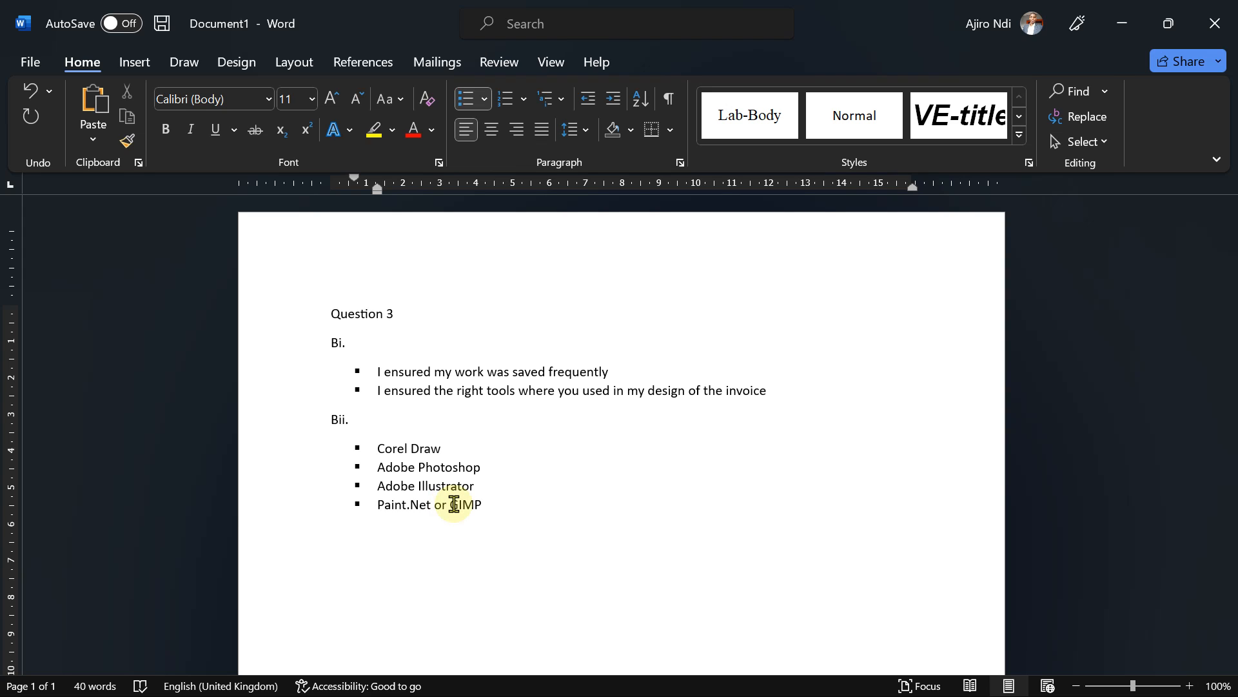
{"action": "key", "text": "Return"}
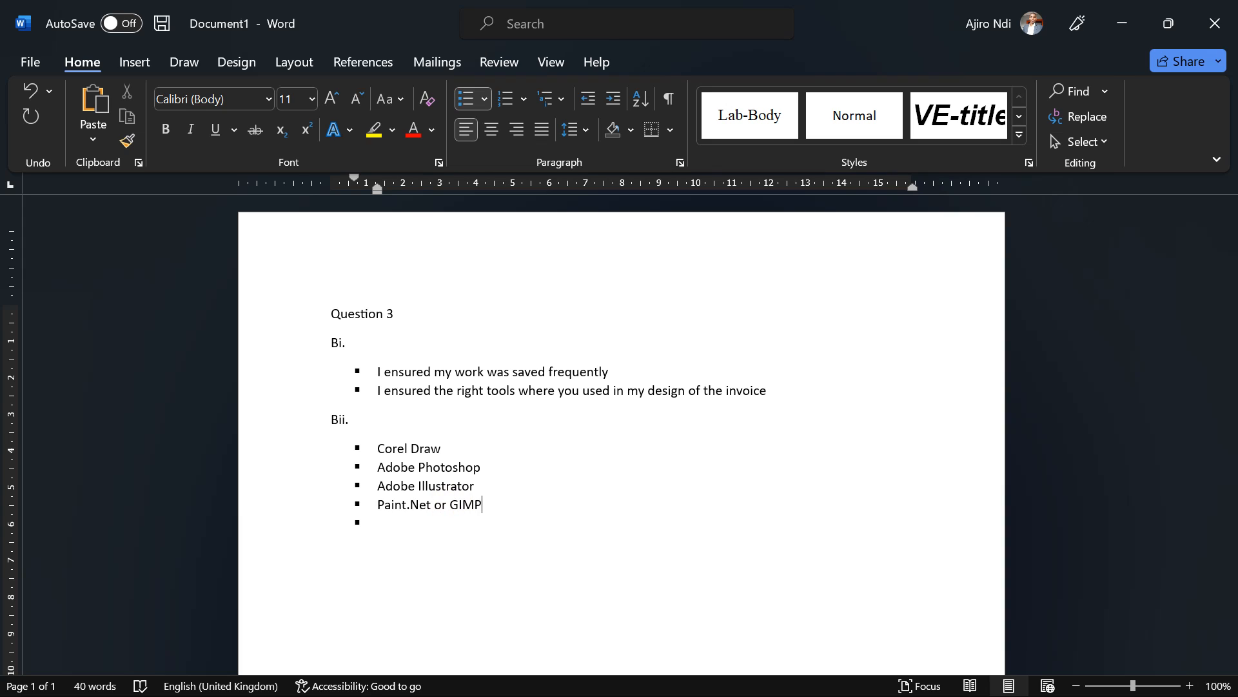
{"action": "key", "text": "Return"}
Step: Type a 'Biii.' heading, then enlarge and reread the exam question photo
{"action": "type", "text": "B"}
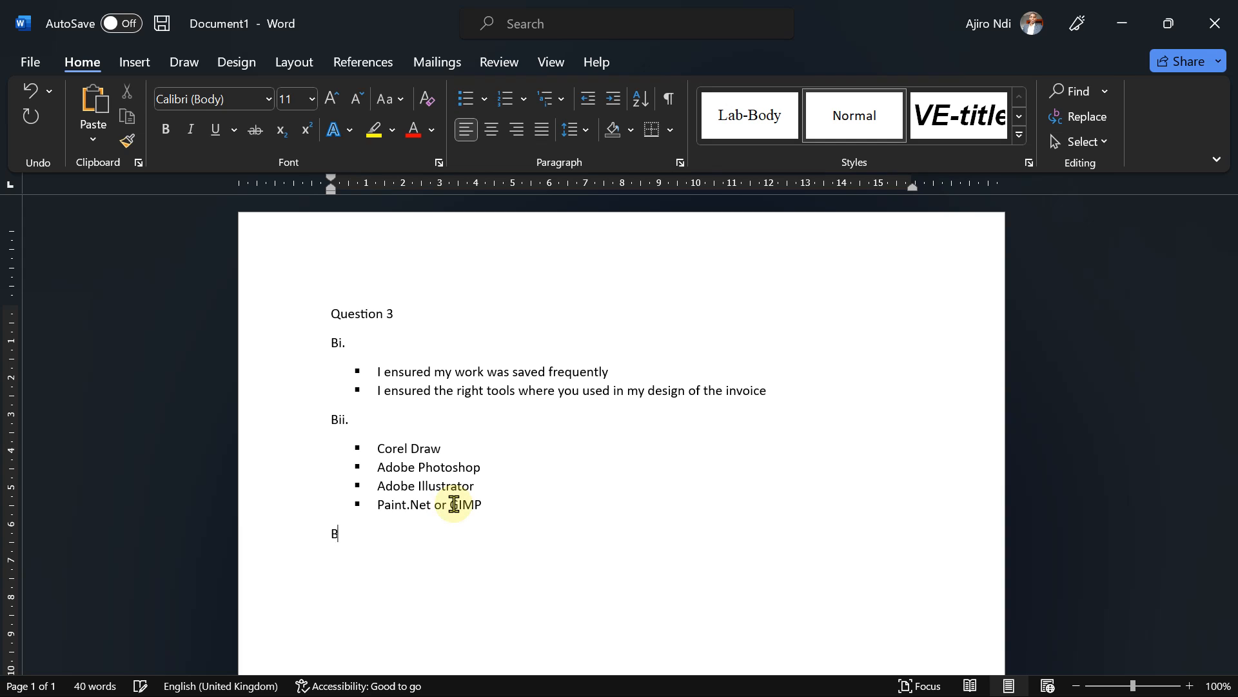
{"action": "type", "text": "iii."}
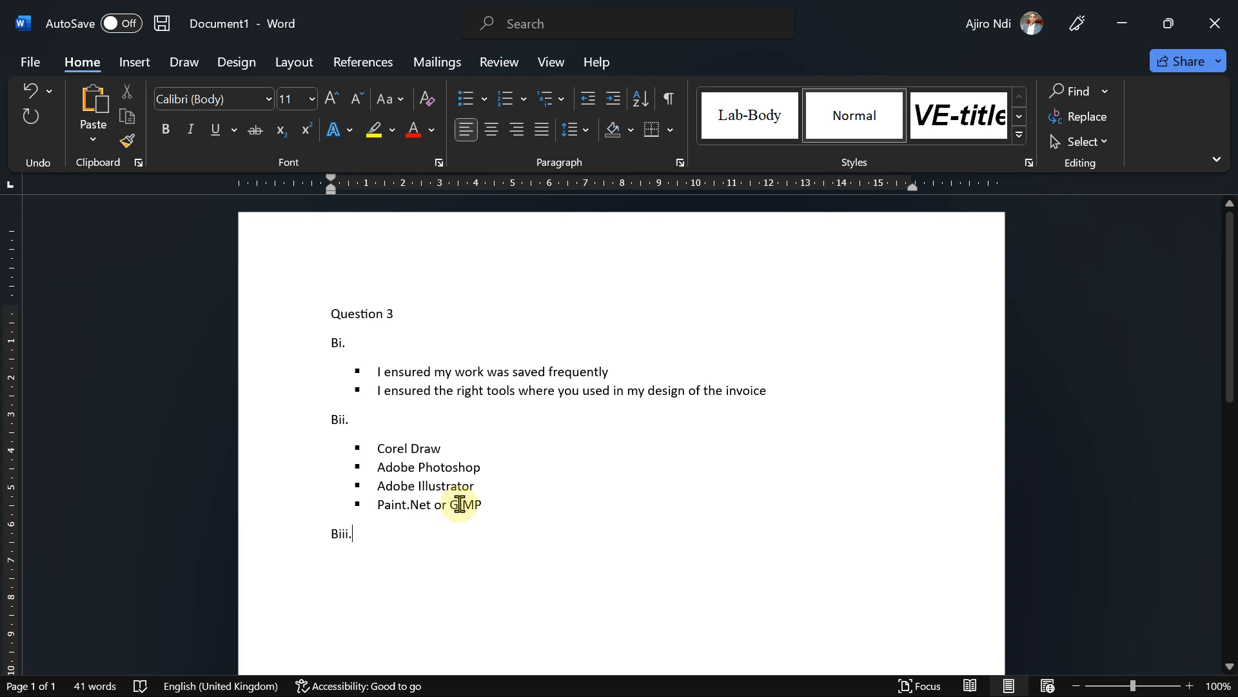
{"action": "key", "text": "Return"}
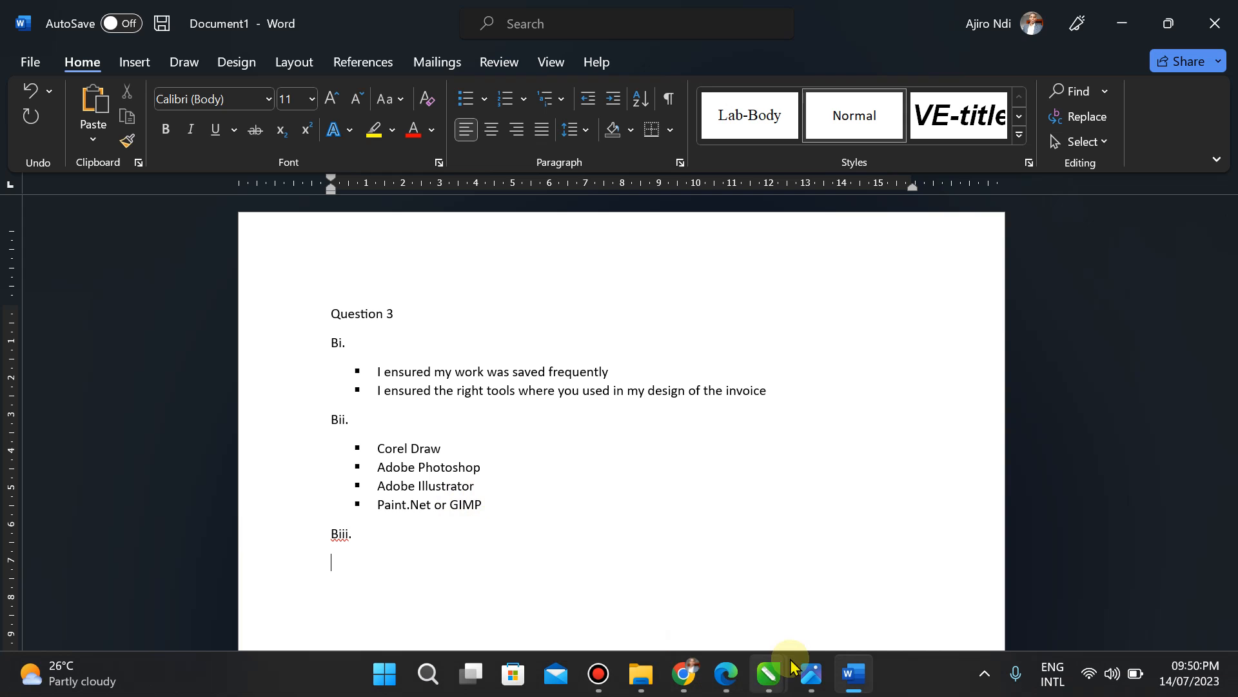
{"action": "left_click", "coordinate": [806, 681]}
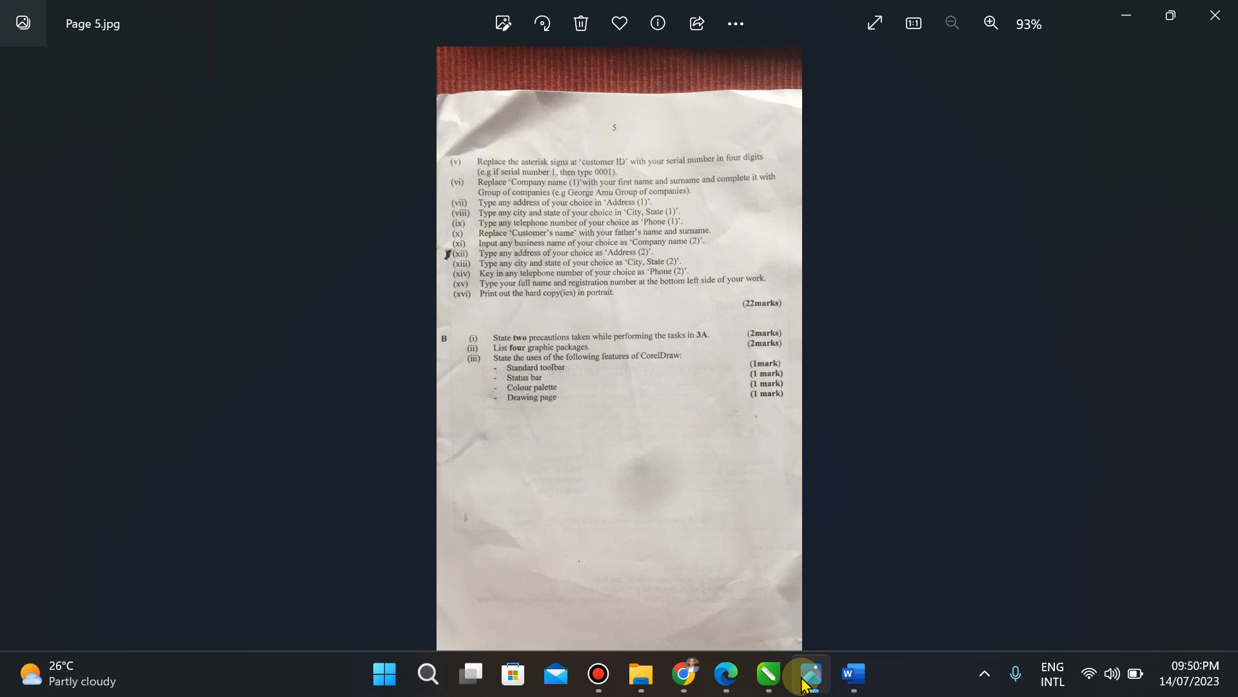
{"action": "mouse_move", "coordinate": [733, 9]}
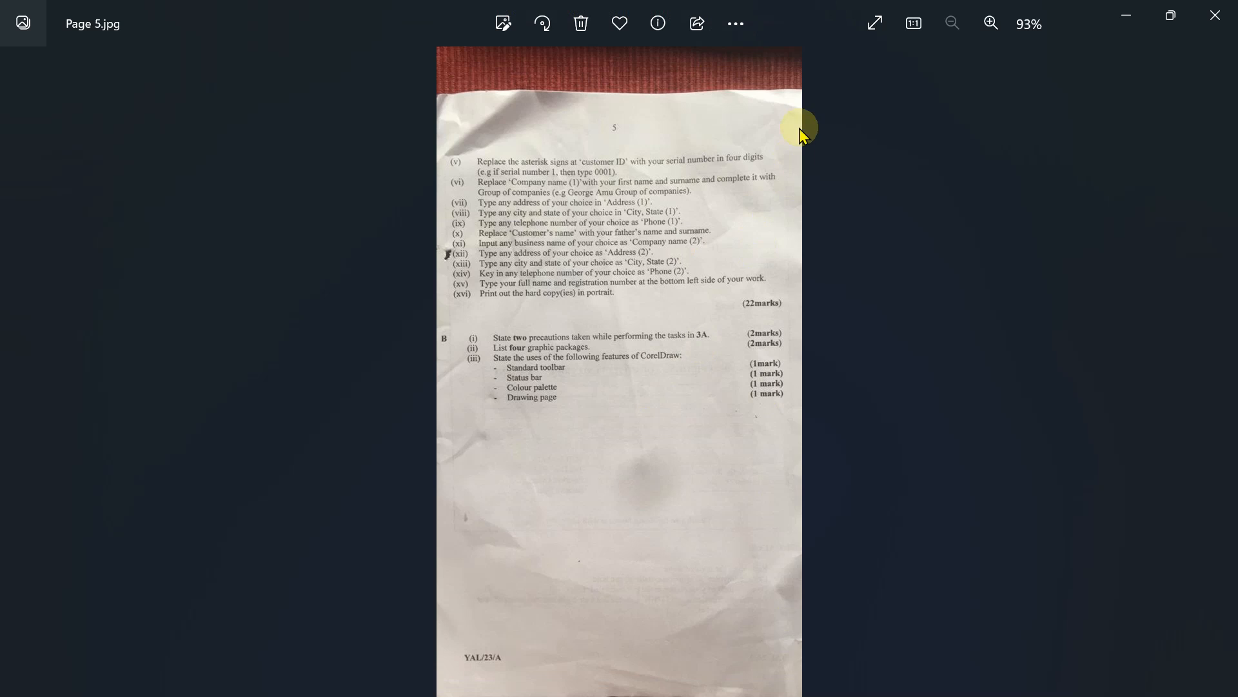
{"action": "left_click", "coordinate": [991, 23]}
{"action": "left_click", "coordinate": [992, 24]}
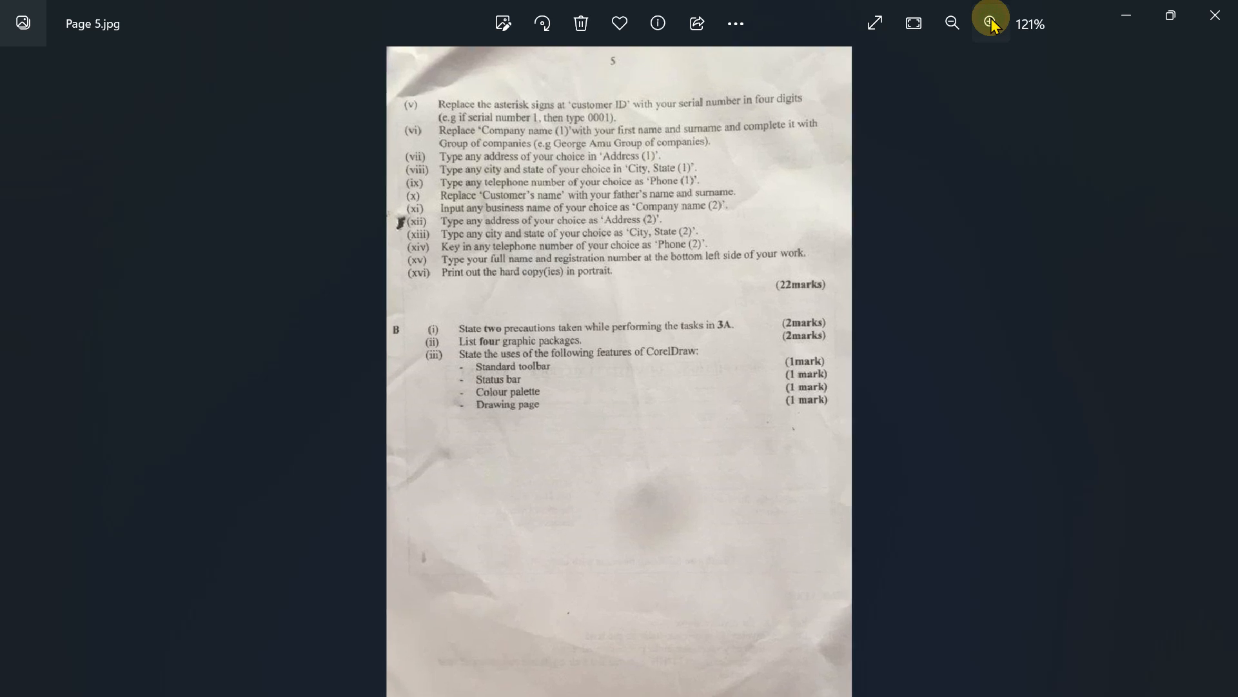
{"action": "left_click", "coordinate": [991, 23]}
{"action": "left_click", "coordinate": [992, 23]}
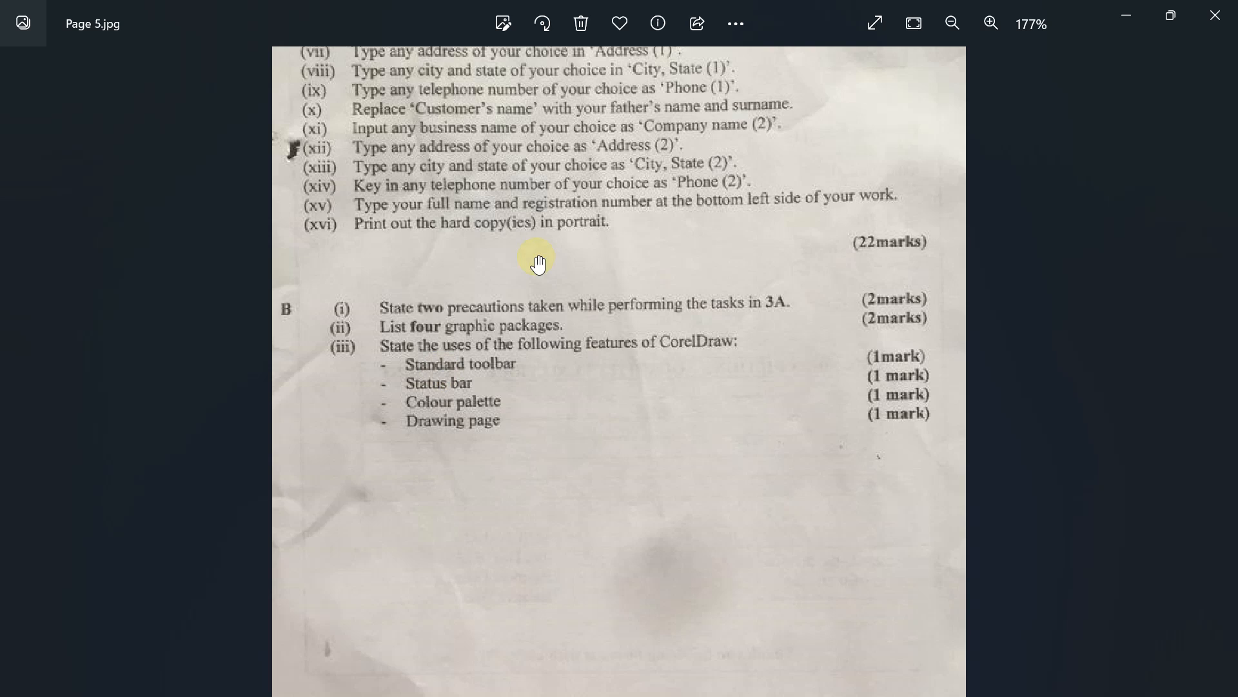
{"action": "left_click", "coordinate": [1125, 14]}
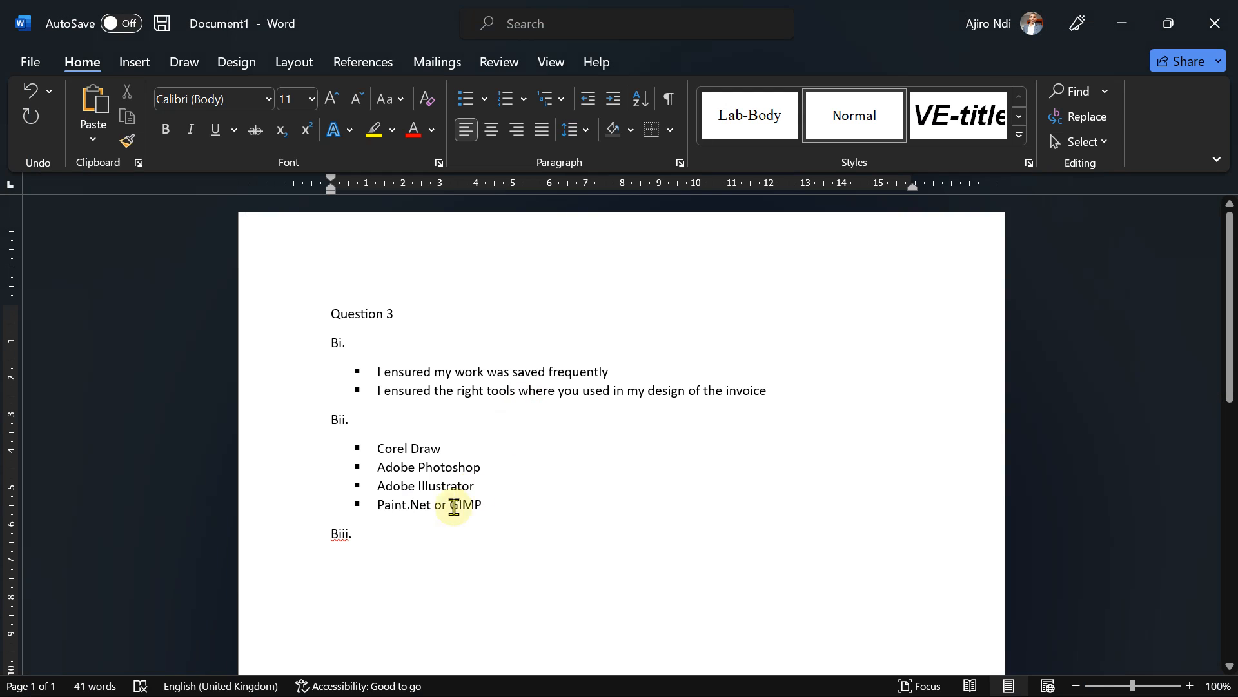
Step: Start a square-bulleted line reading 'Standard toolbar:'
{"action": "left_click", "coordinate": [484, 99]}
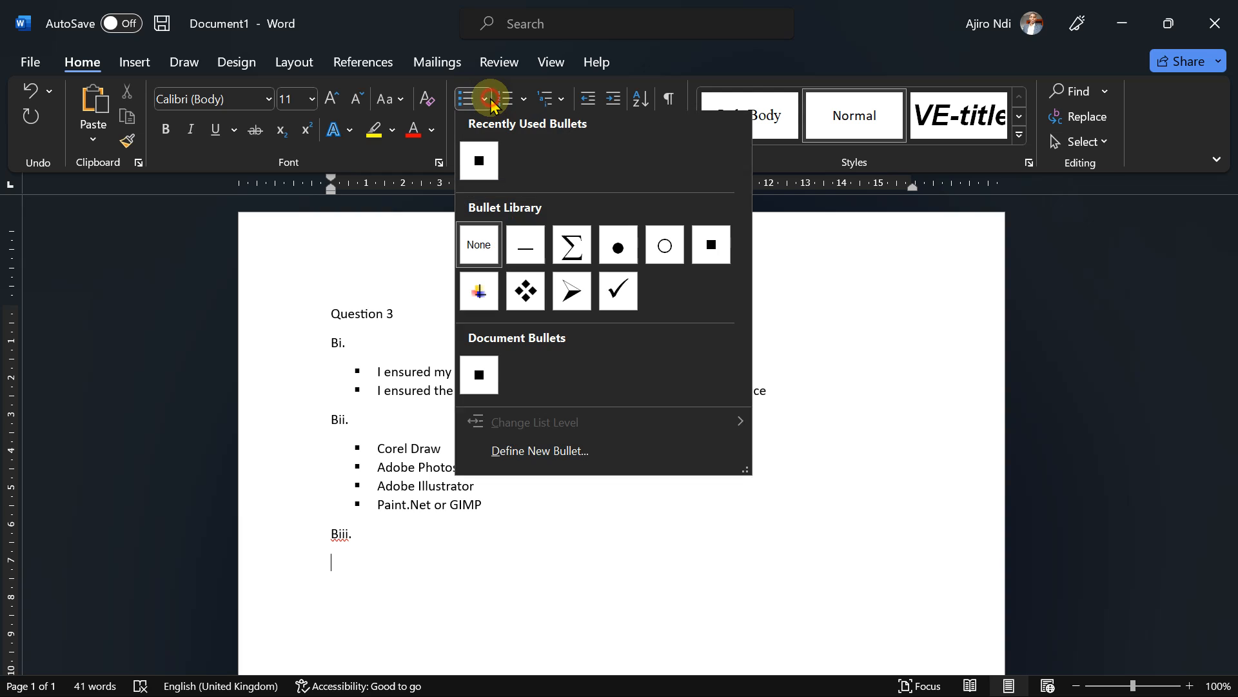
{"action": "key", "text": "Escape"}
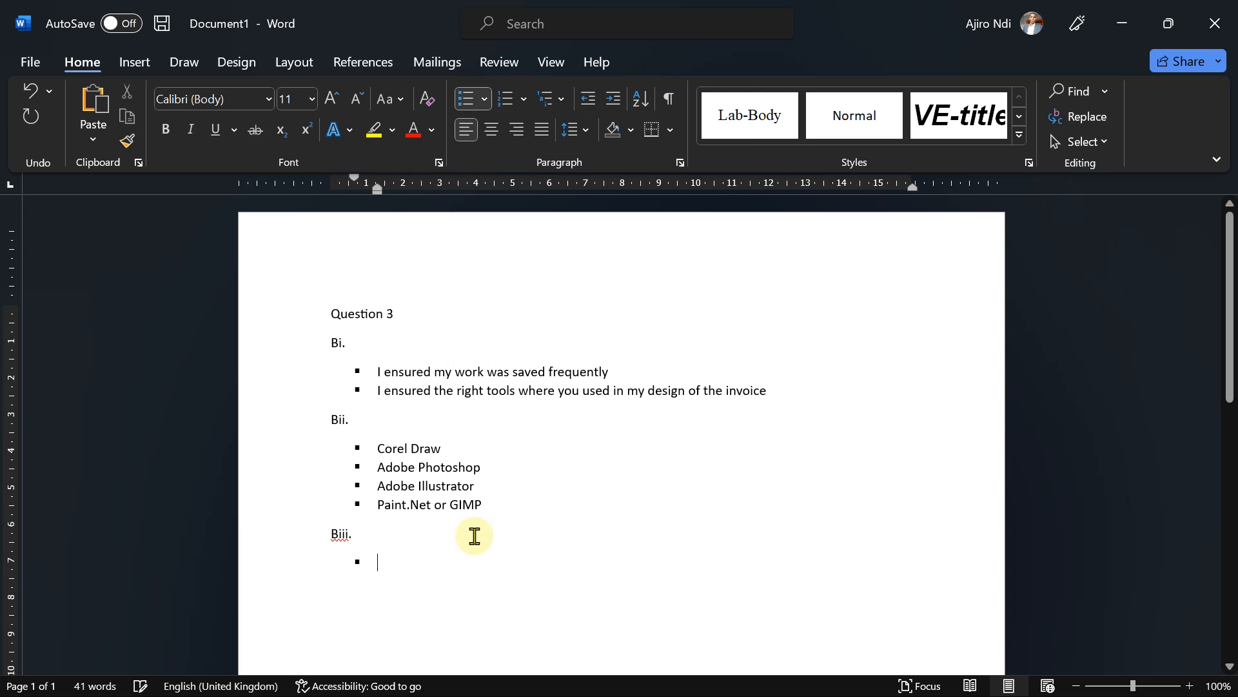
{"action": "type", "text": "st"}
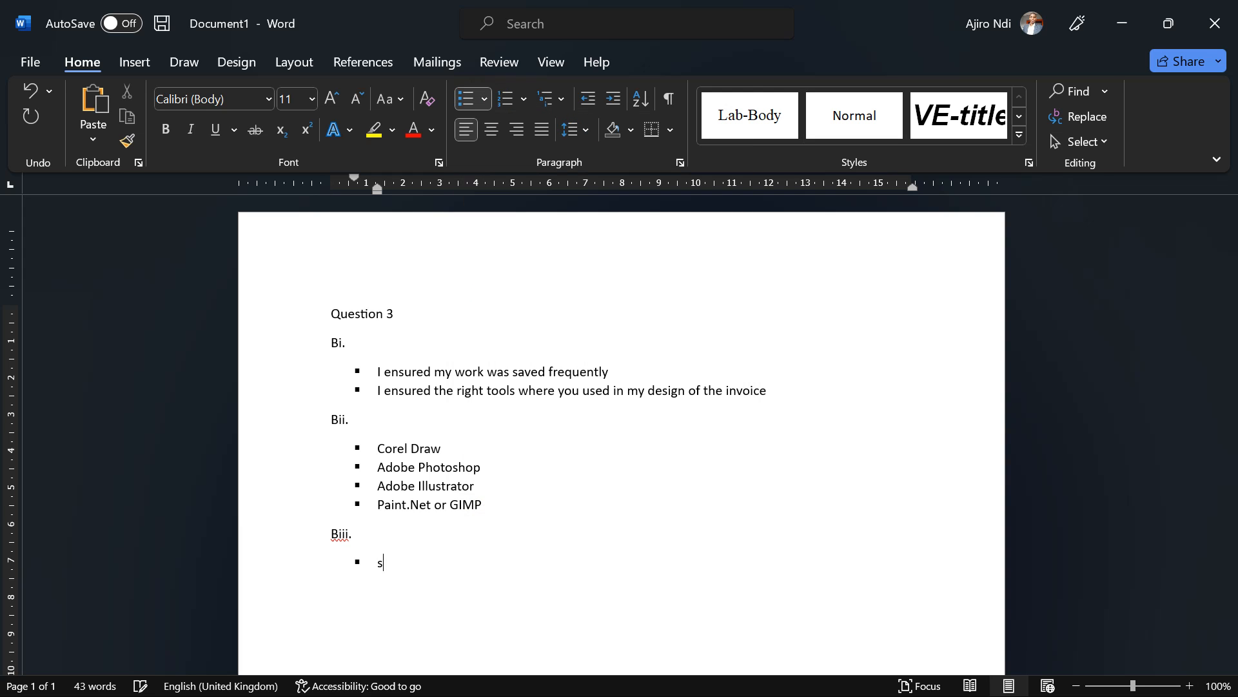
{"action": "key", "text": "BackSpace"}
{"action": "type", "text": "Standard T"}
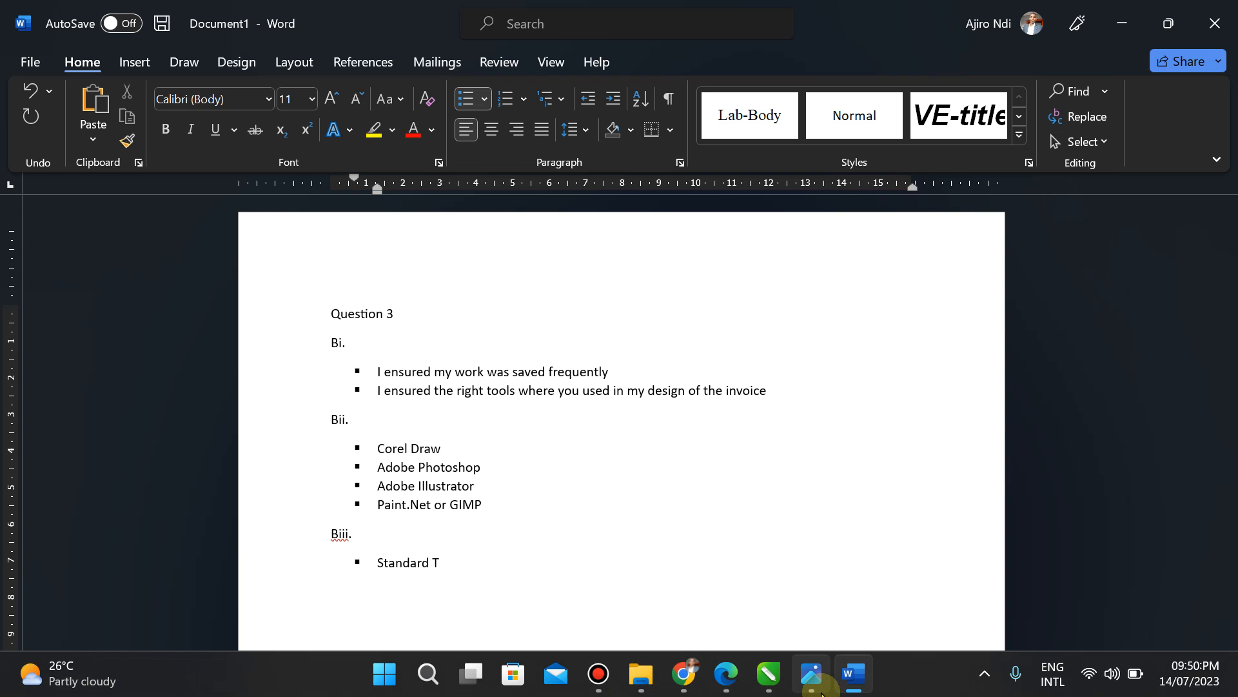
{"action": "left_click", "coordinate": [814, 685]}
{"action": "left_click", "coordinate": [820, 684]}
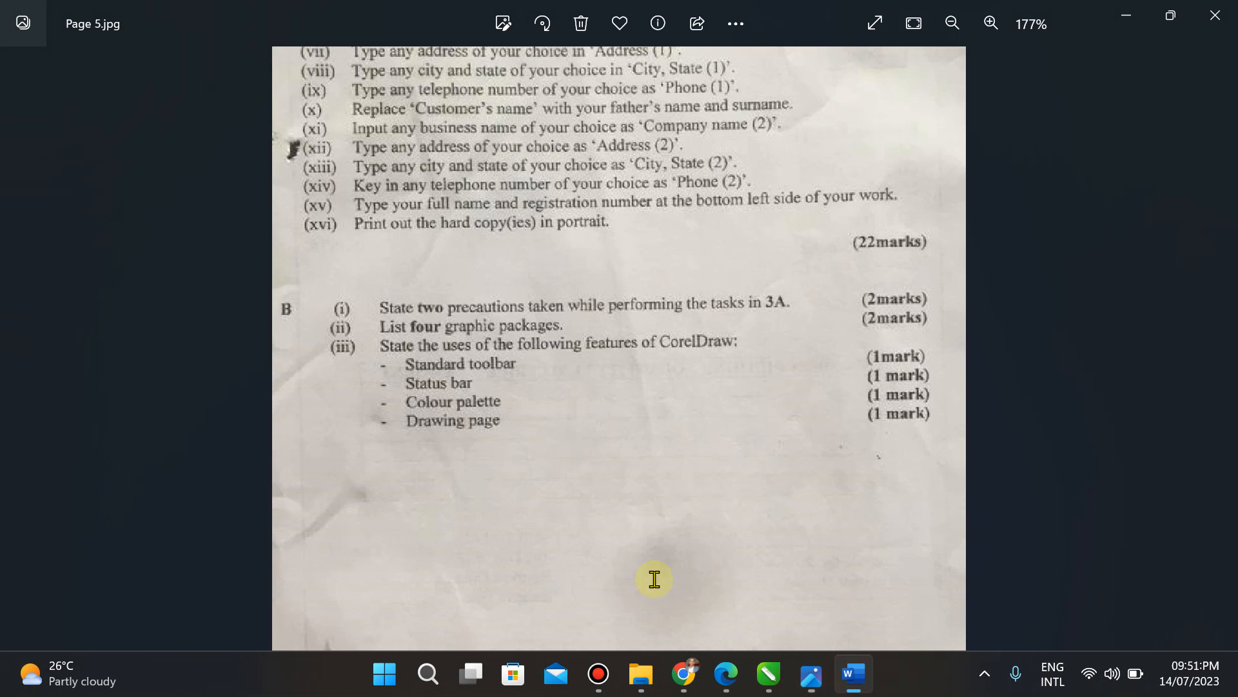
{"action": "type", "text": "too"}
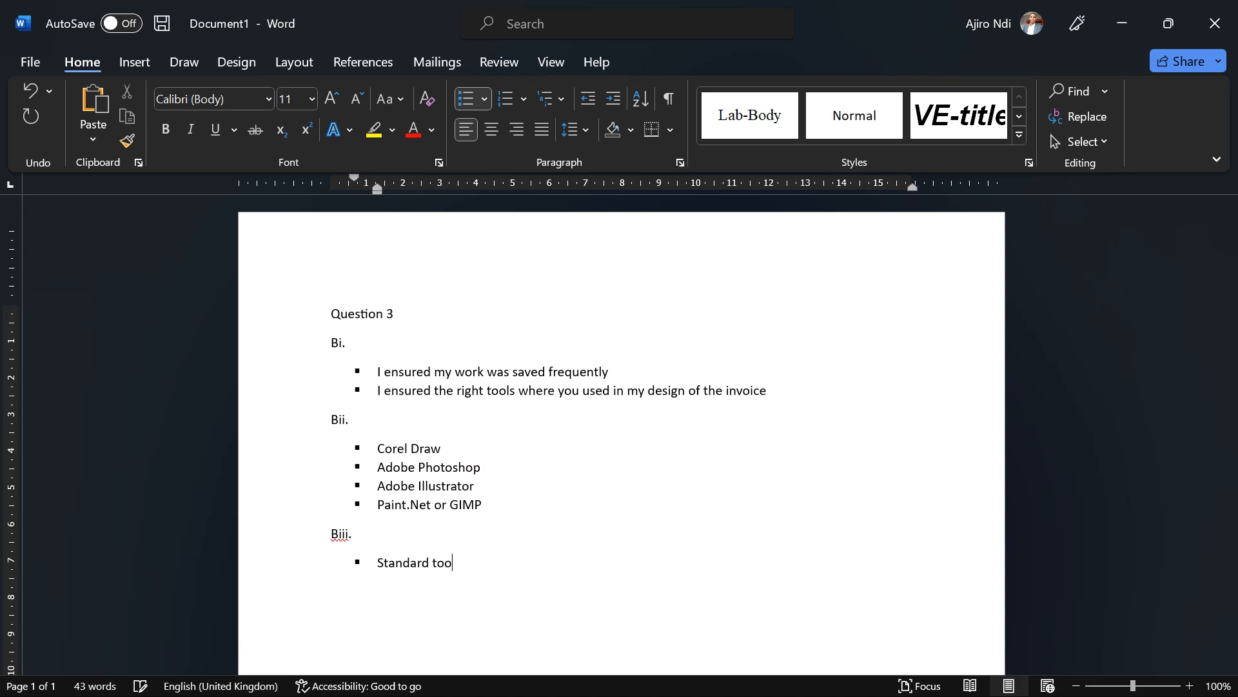
{"action": "type", "text": "lbar:"}
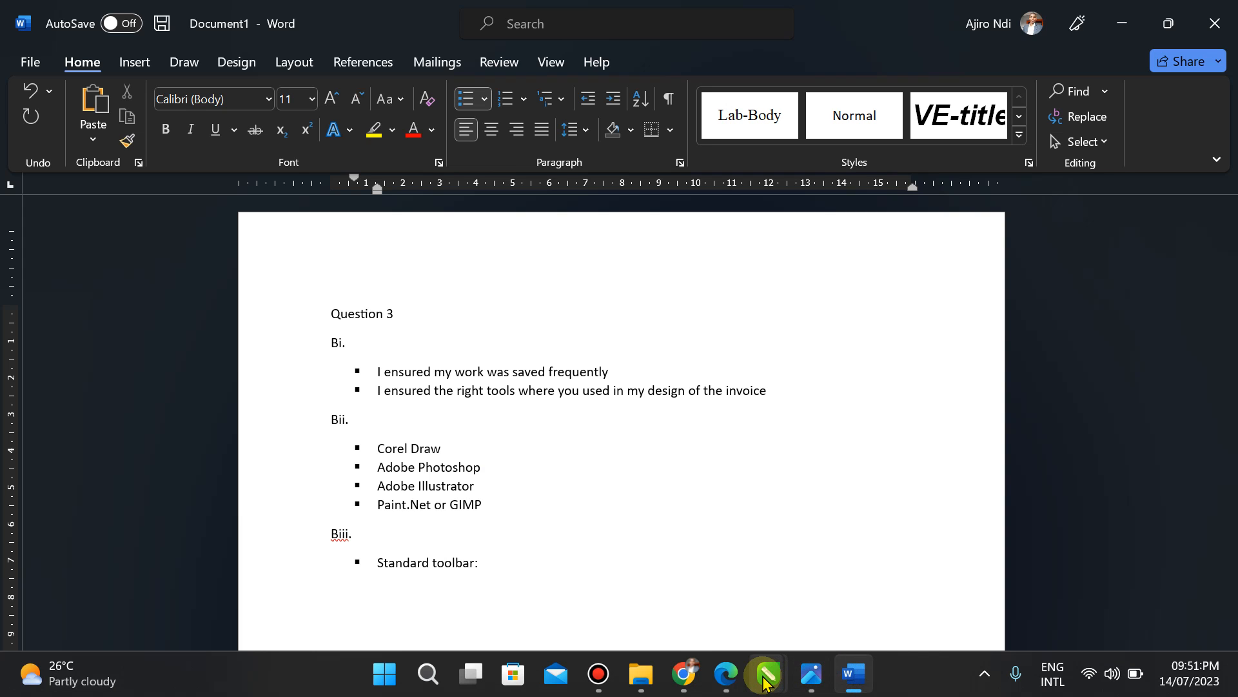
Step: In CorelDRAW, turn the Text toolbar on and then off again via Window > Toolbars
{"action": "left_click", "coordinate": [765, 674]}
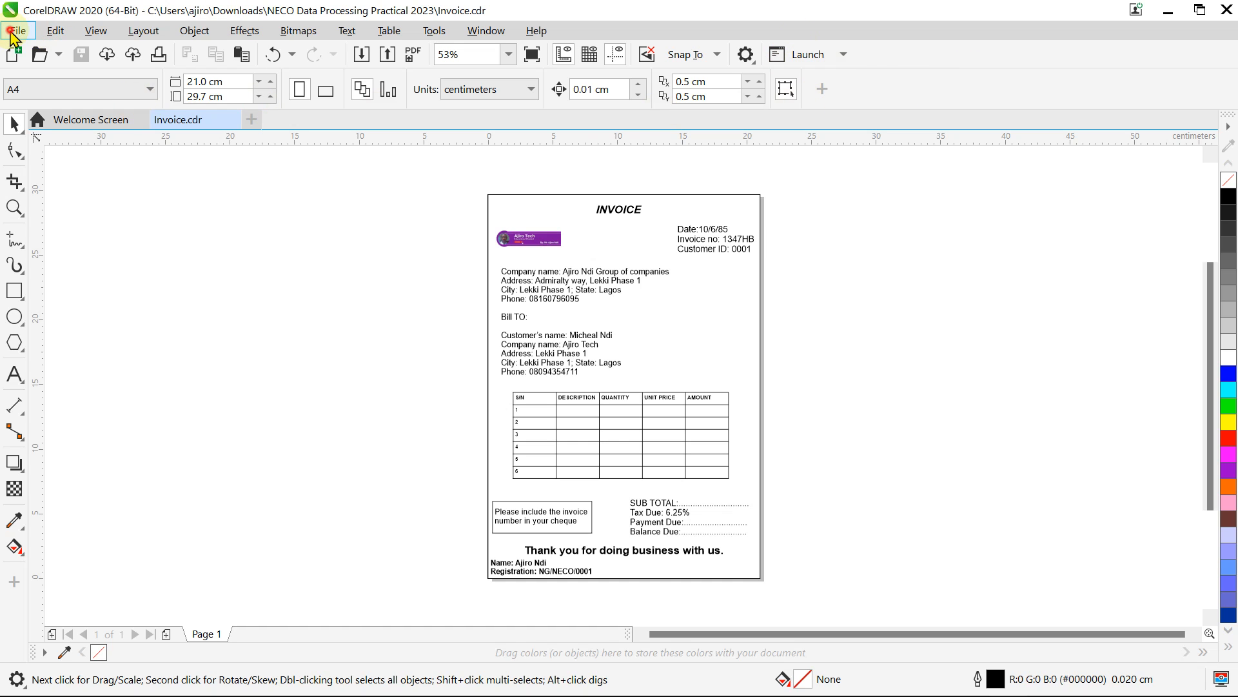
{"action": "left_click", "coordinate": [10, 32]}
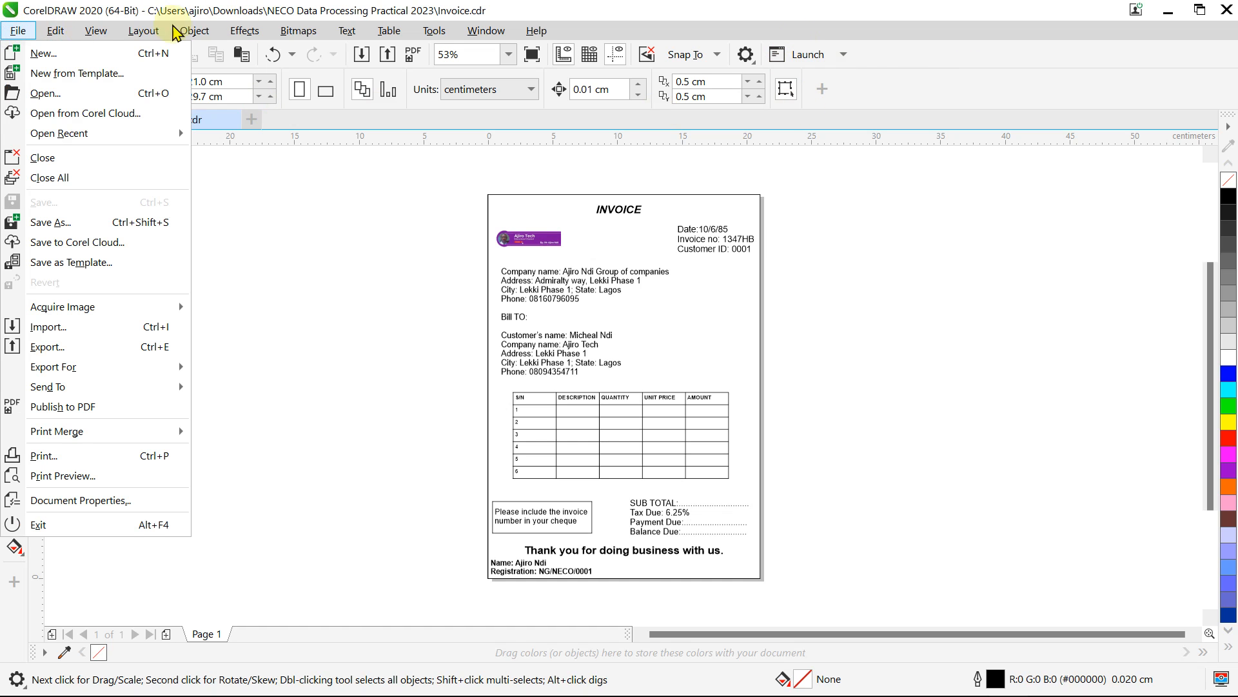
{"action": "mouse_move", "coordinate": [475, 34]}
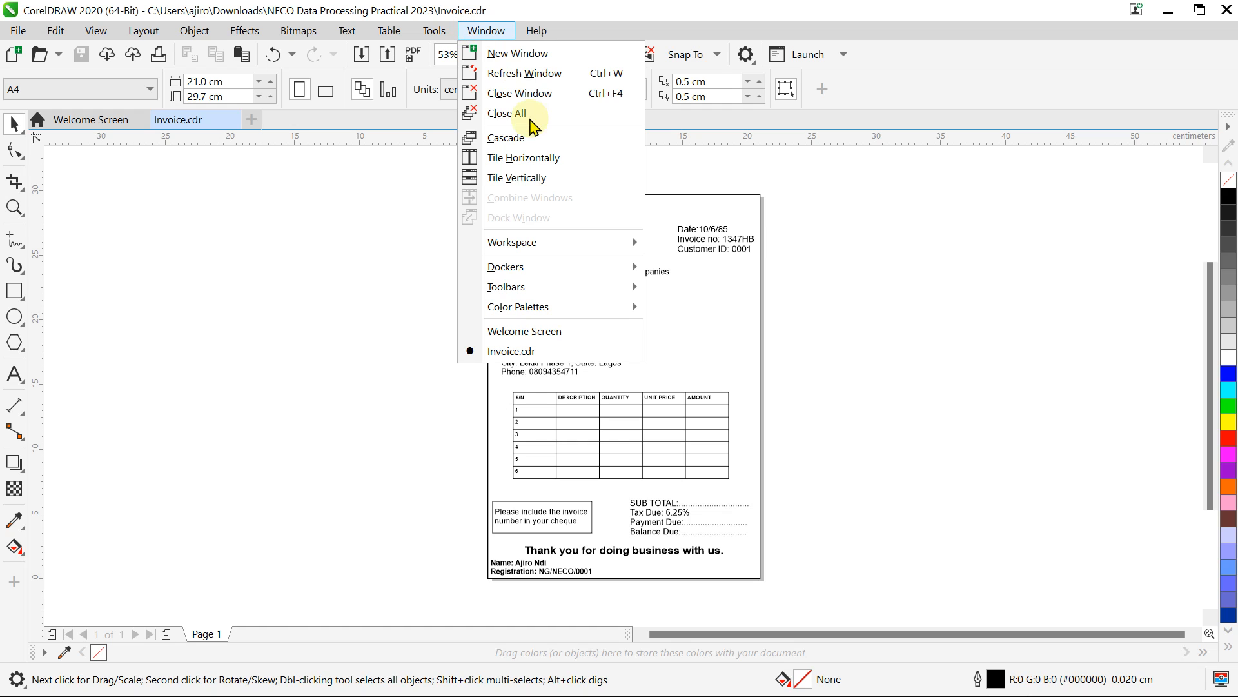
{"action": "mouse_move", "coordinate": [545, 294]}
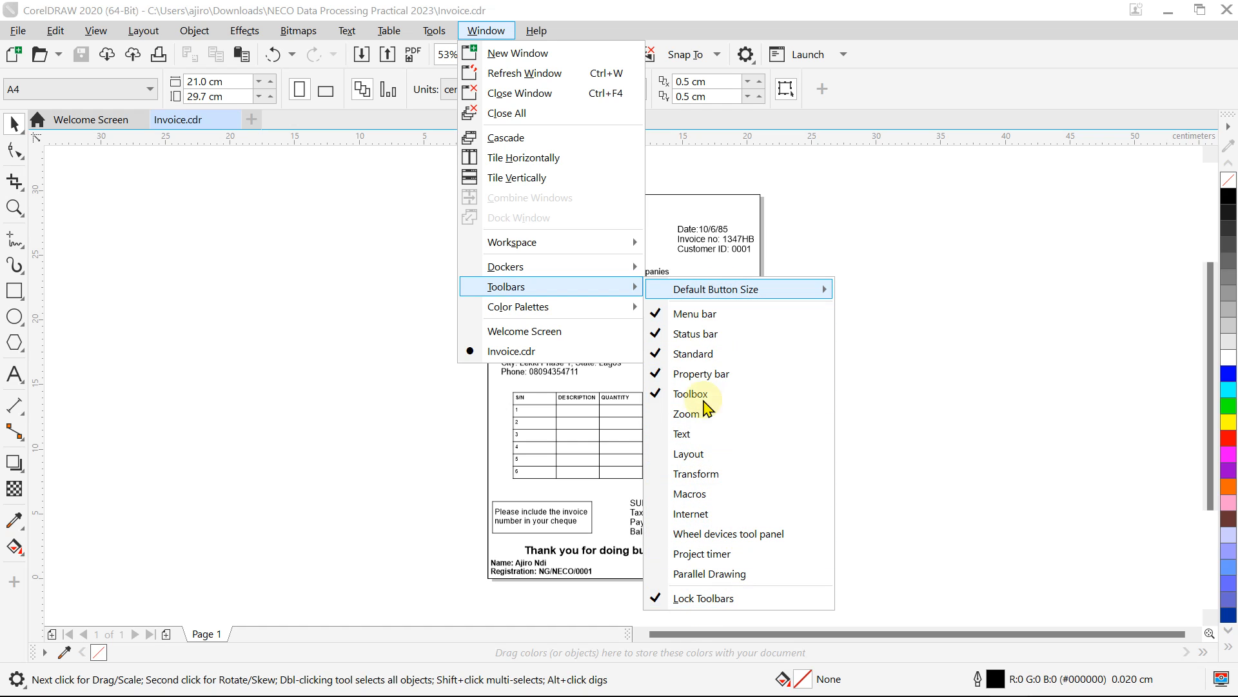
{"action": "left_click", "coordinate": [682, 438]}
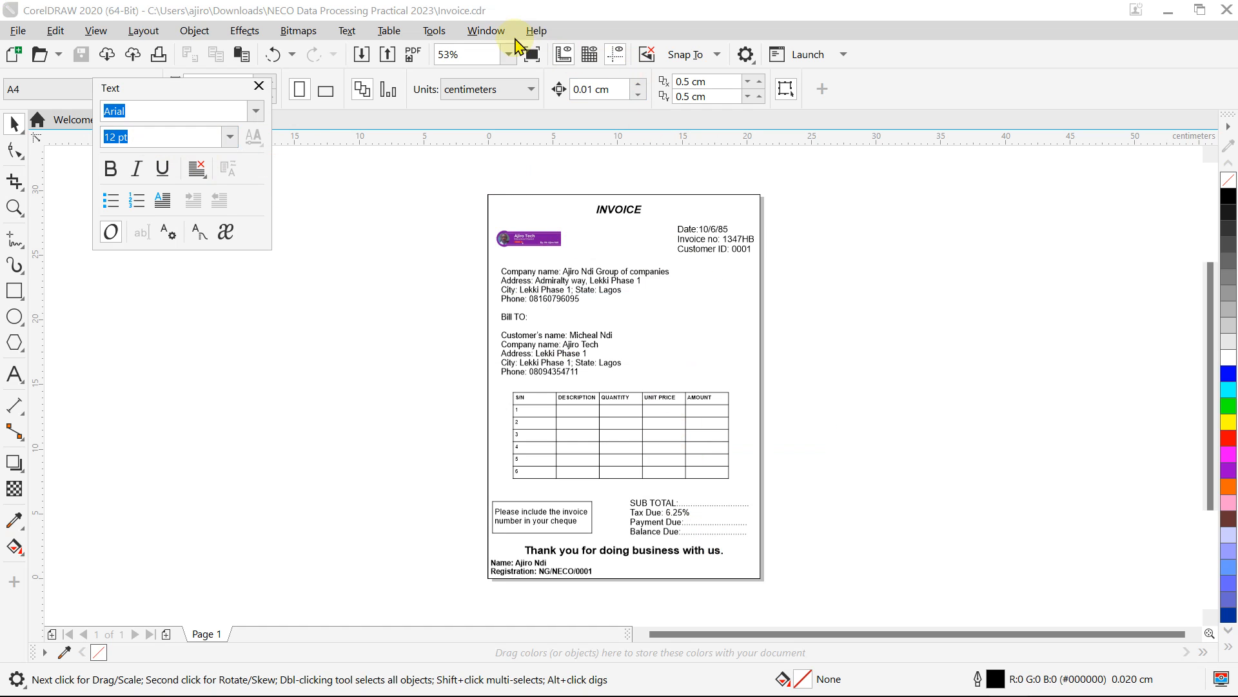
{"action": "left_click", "coordinate": [483, 31]}
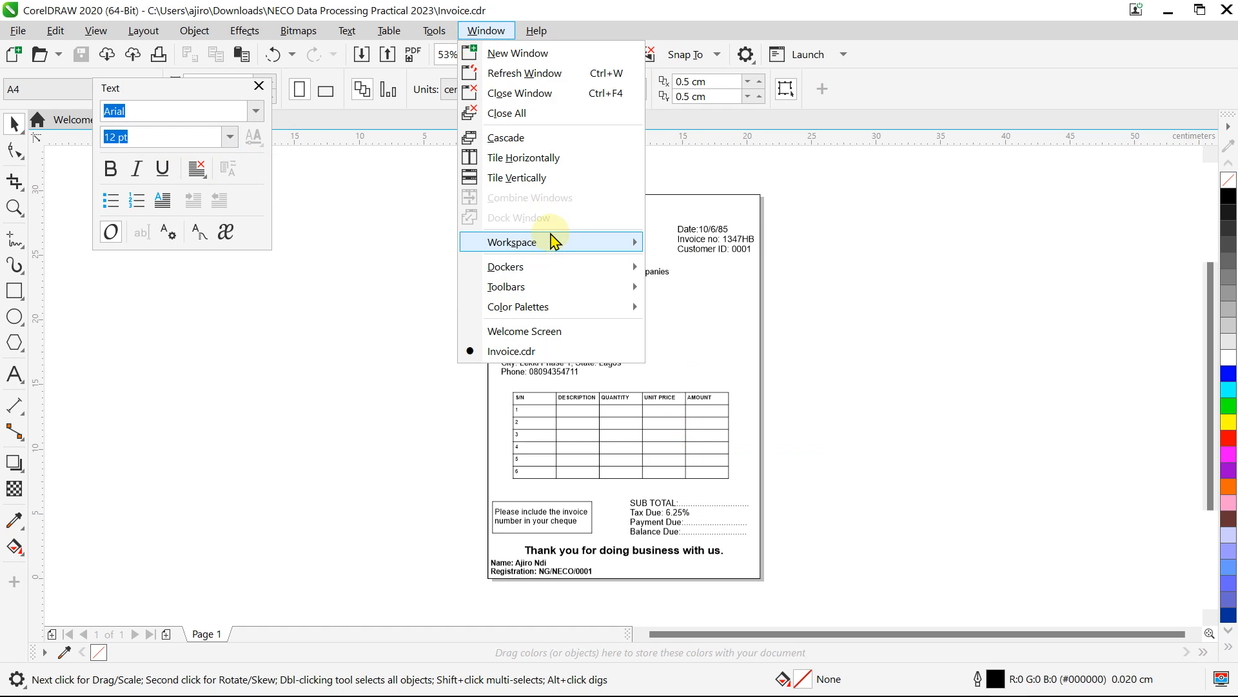
{"action": "mouse_move", "coordinate": [550, 249]}
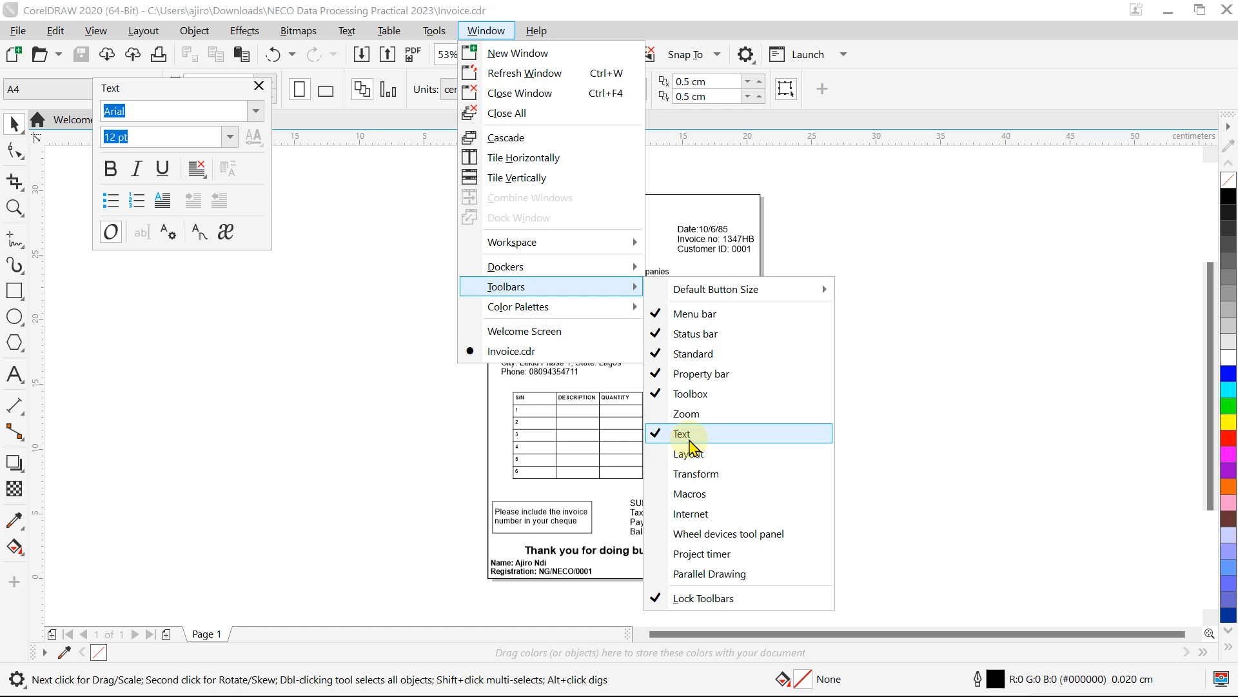
{"action": "left_click", "coordinate": [688, 440]}
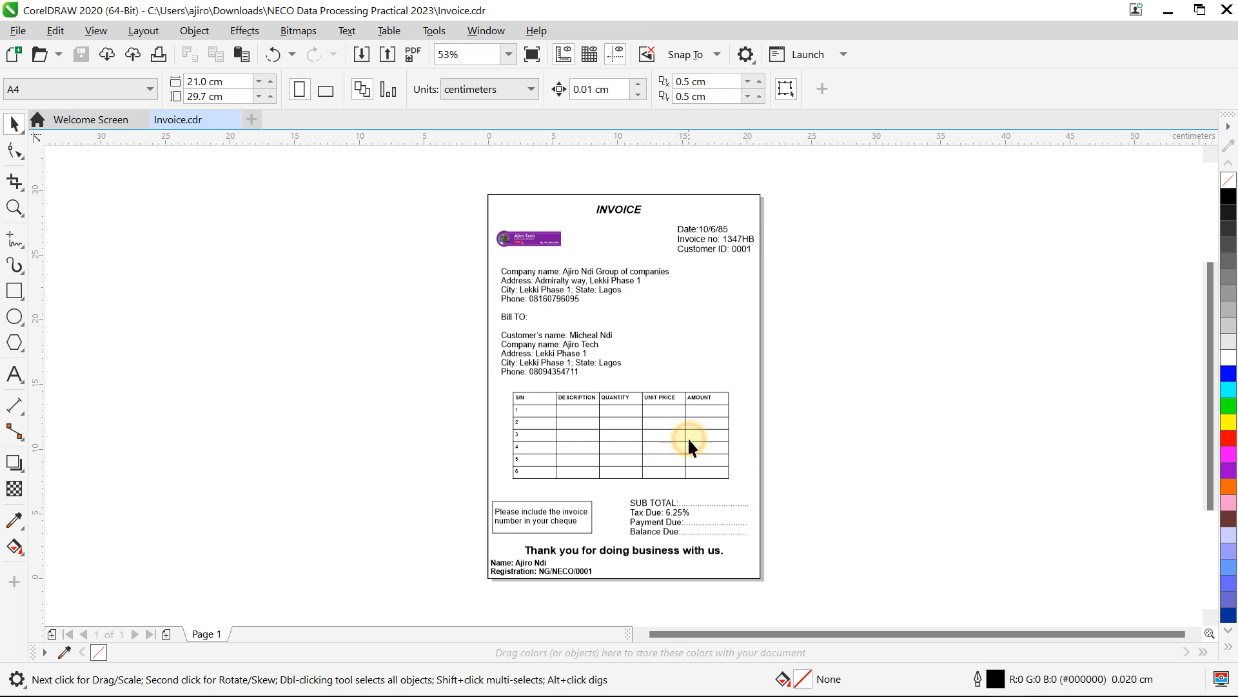
Step: Hide the Standard toolbar, then switch it back on
{"action": "left_click", "coordinate": [486, 31]}
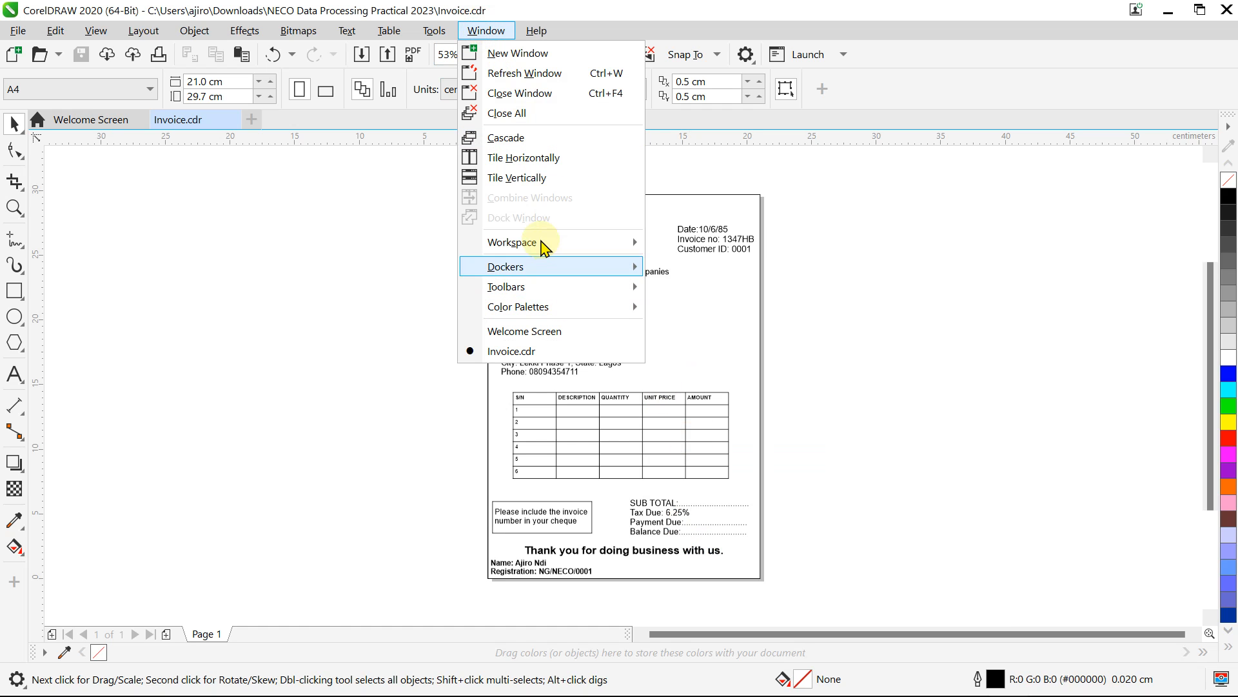
{"action": "mouse_move", "coordinate": [542, 286]}
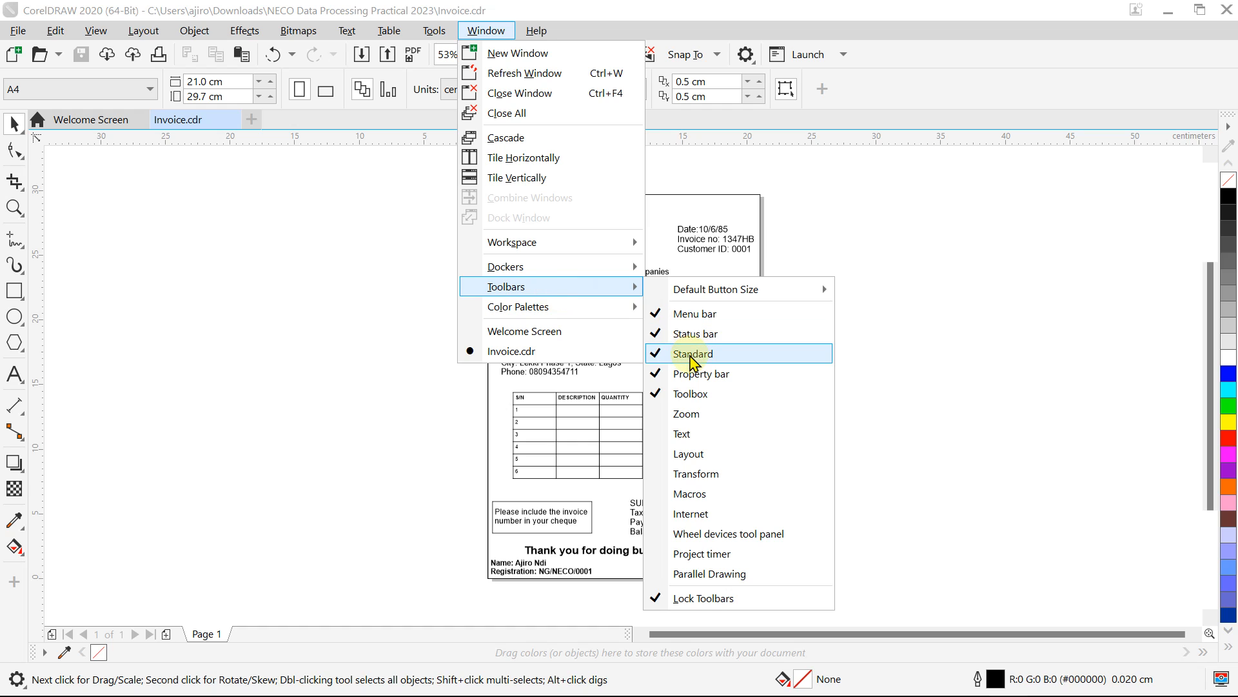
{"action": "left_click", "coordinate": [689, 355]}
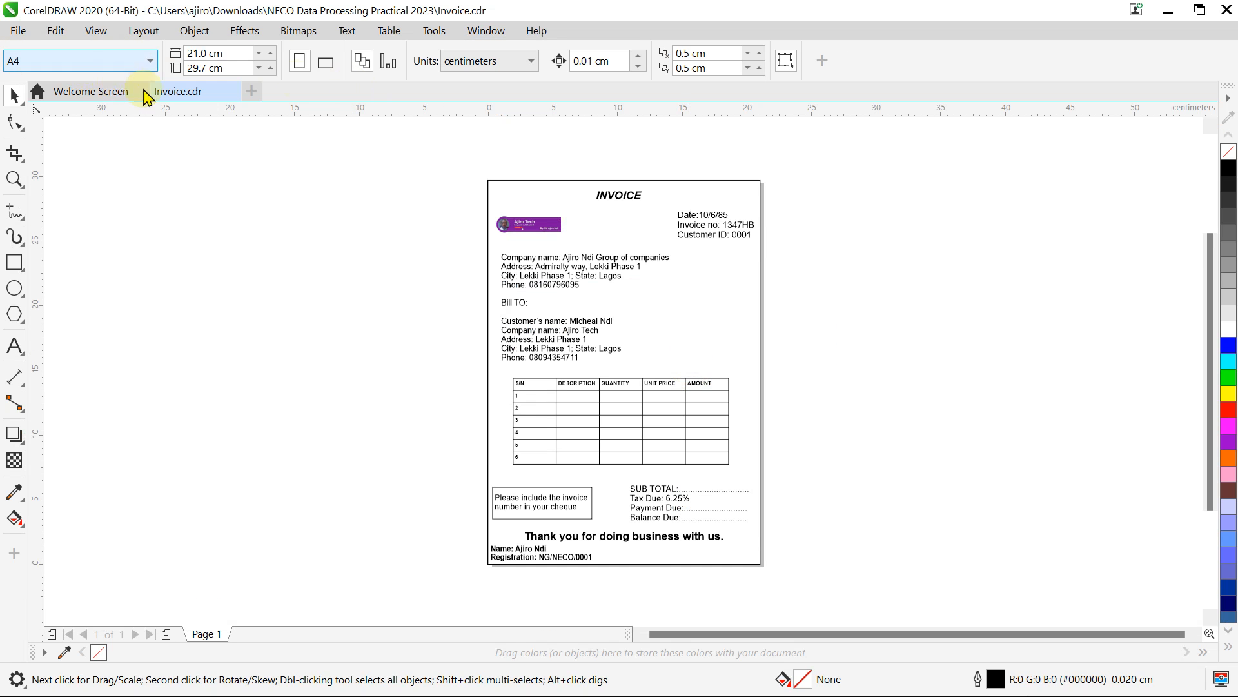
{"action": "left_click", "coordinate": [489, 31]}
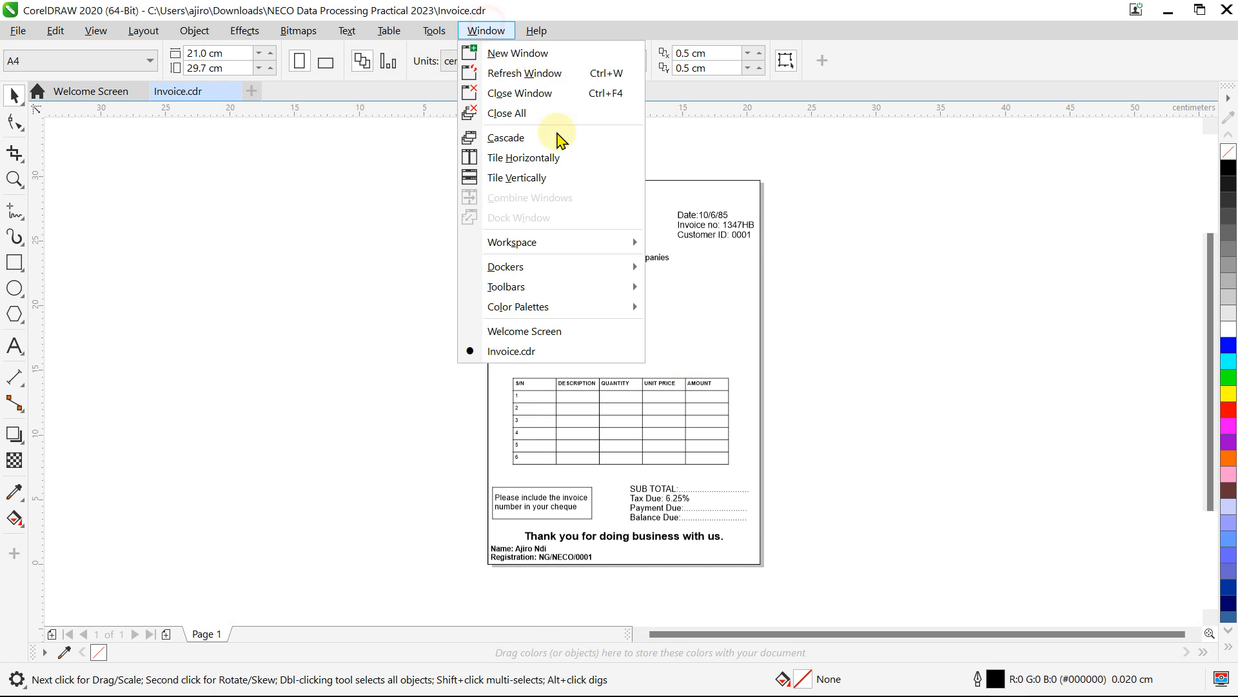
{"action": "mouse_move", "coordinate": [576, 295]}
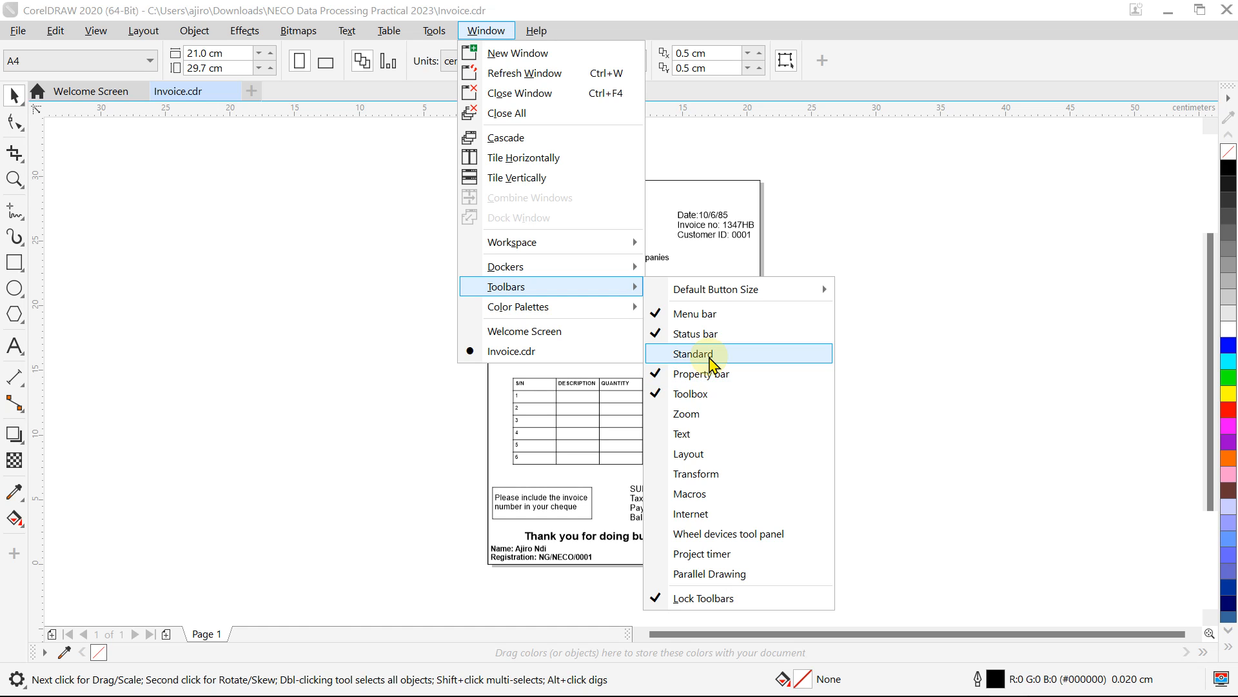
{"action": "left_click", "coordinate": [709, 354]}
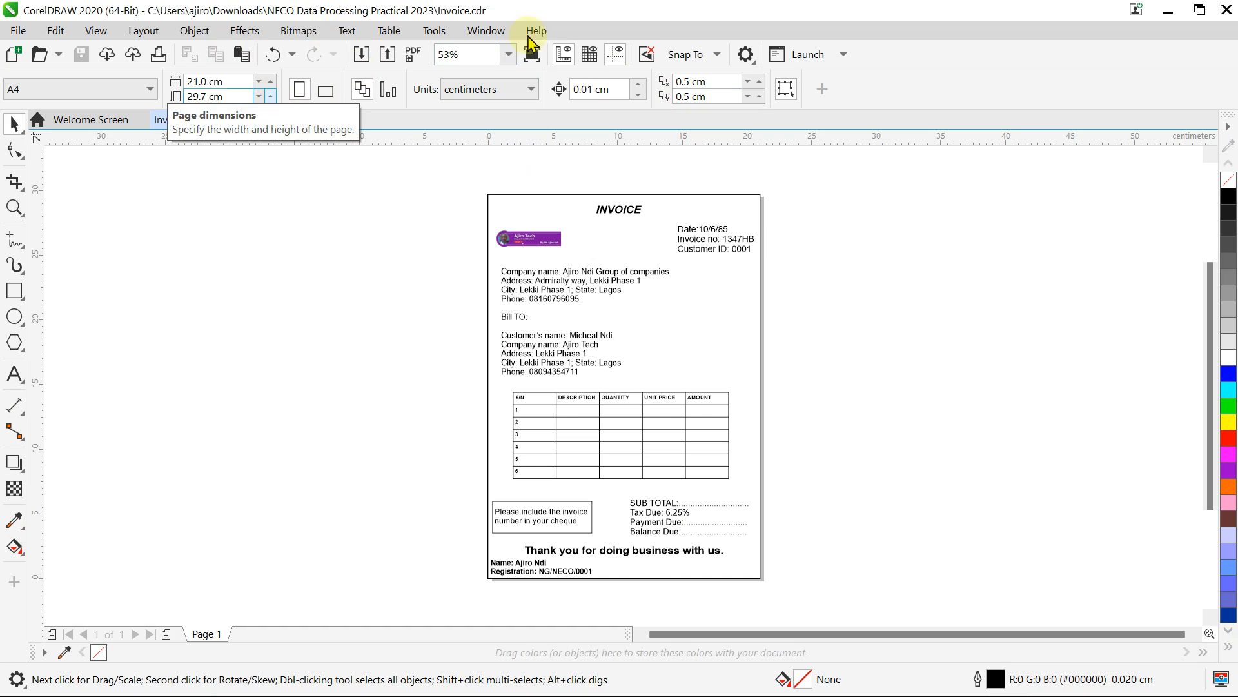
Step: Complete the bullet: 'Standard toolbar: provides quick access to commonly used tools and commands.'
{"action": "left_click", "coordinate": [1167, 10]}
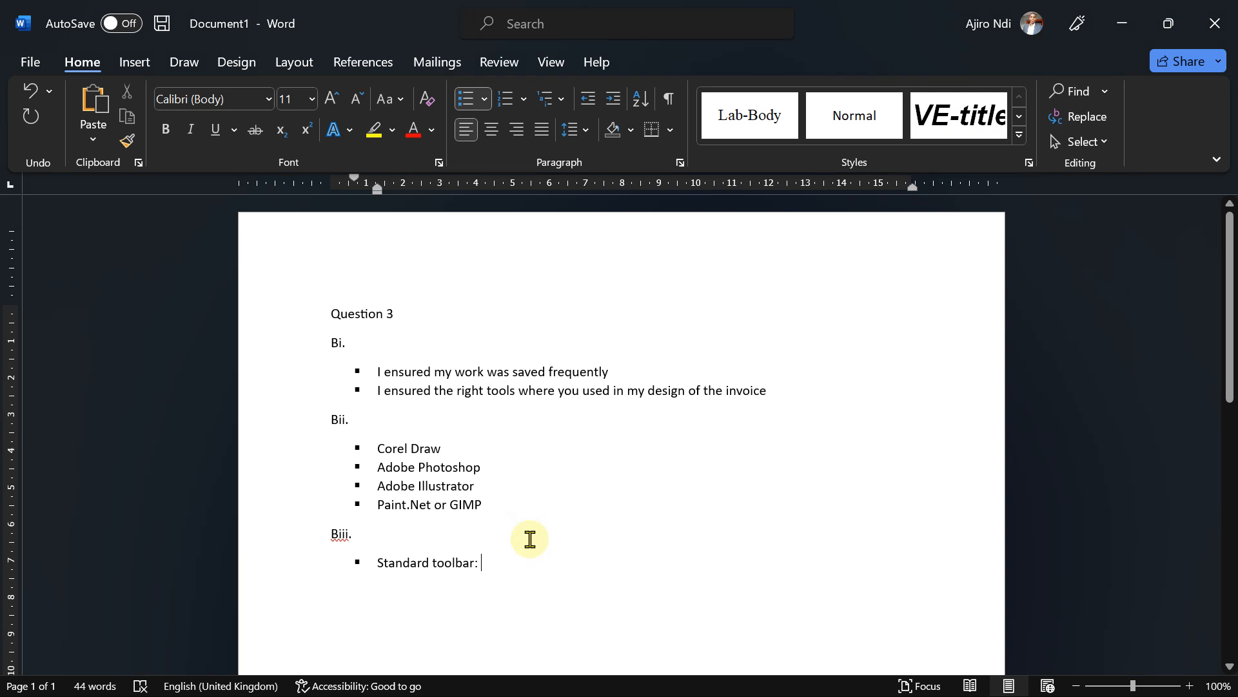
{"action": "type", "text": "provides"}
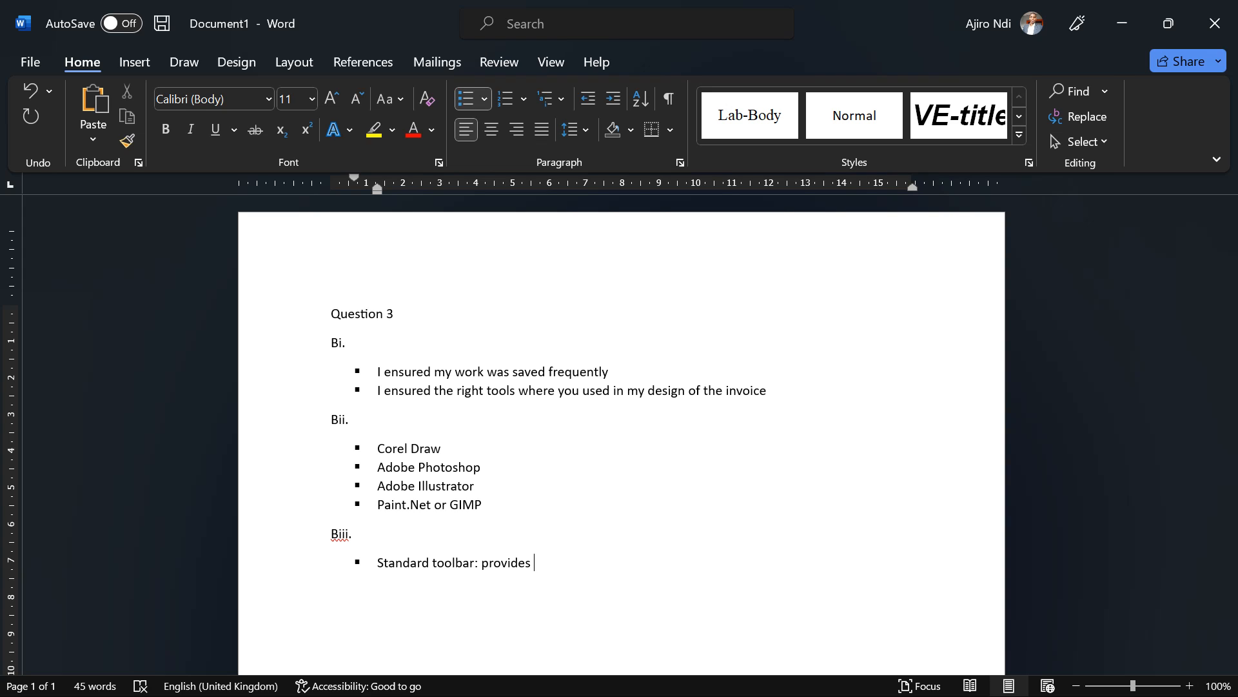
{"action": "type", "text": "quick access to commonly used"}
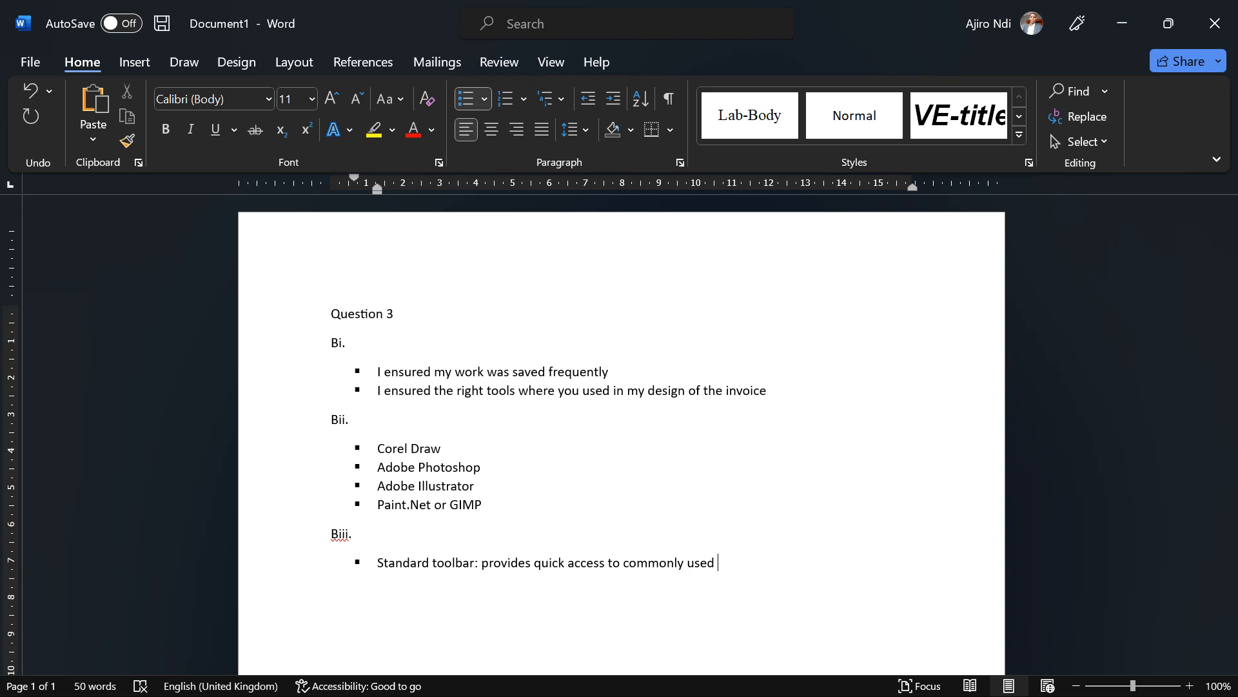
{"action": "type", "text": " tools and commands"}
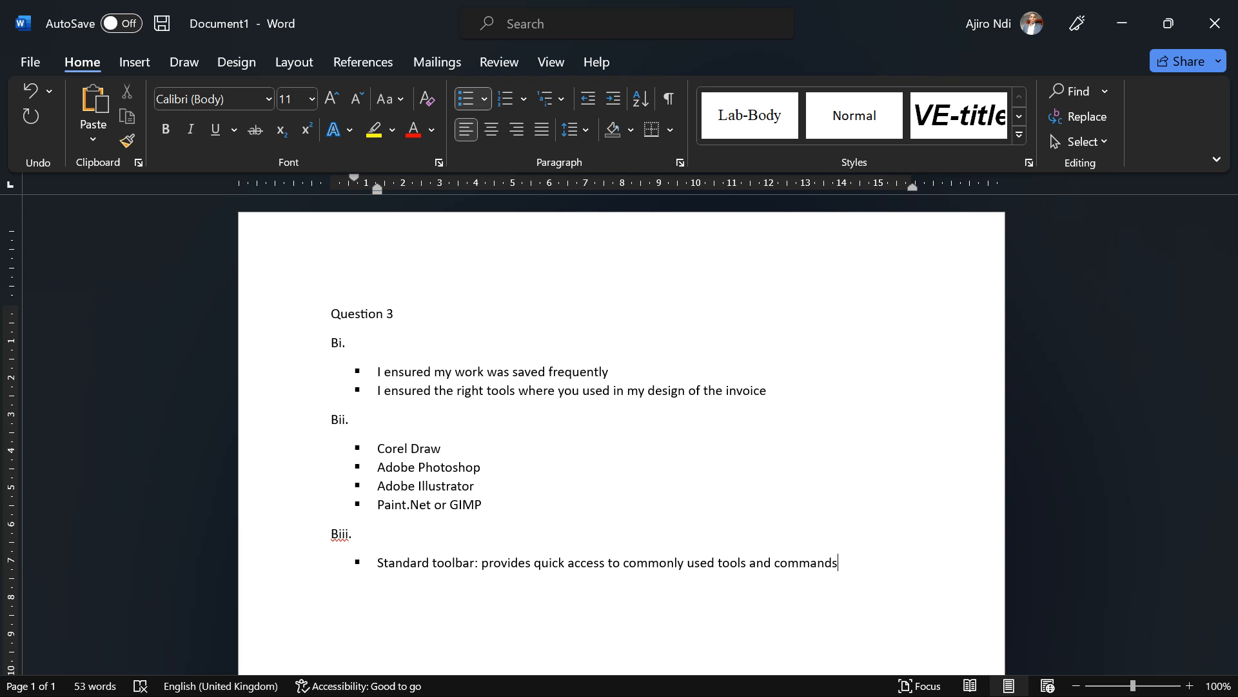
{"action": "type", "text": "."}
Step: Recheck the exam question and start the next bullet with 'Status bar:'
{"action": "mouse_move", "coordinate": [715, 690]}
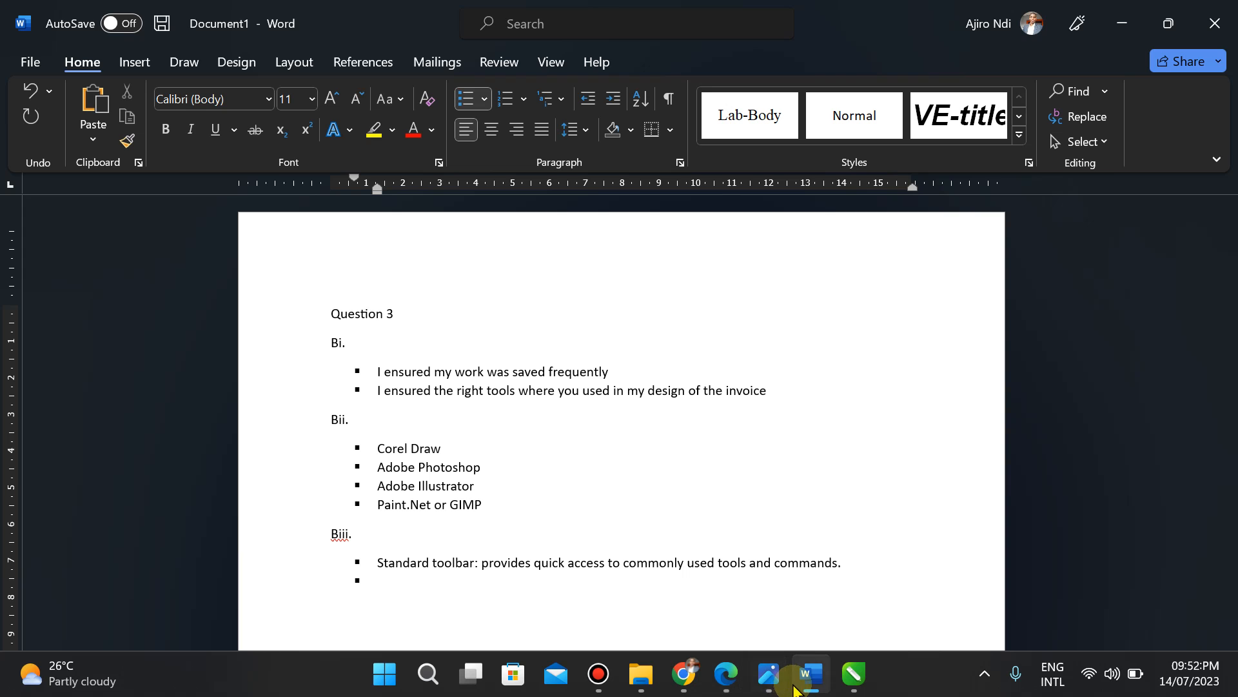
{"action": "left_click", "coordinate": [769, 676]}
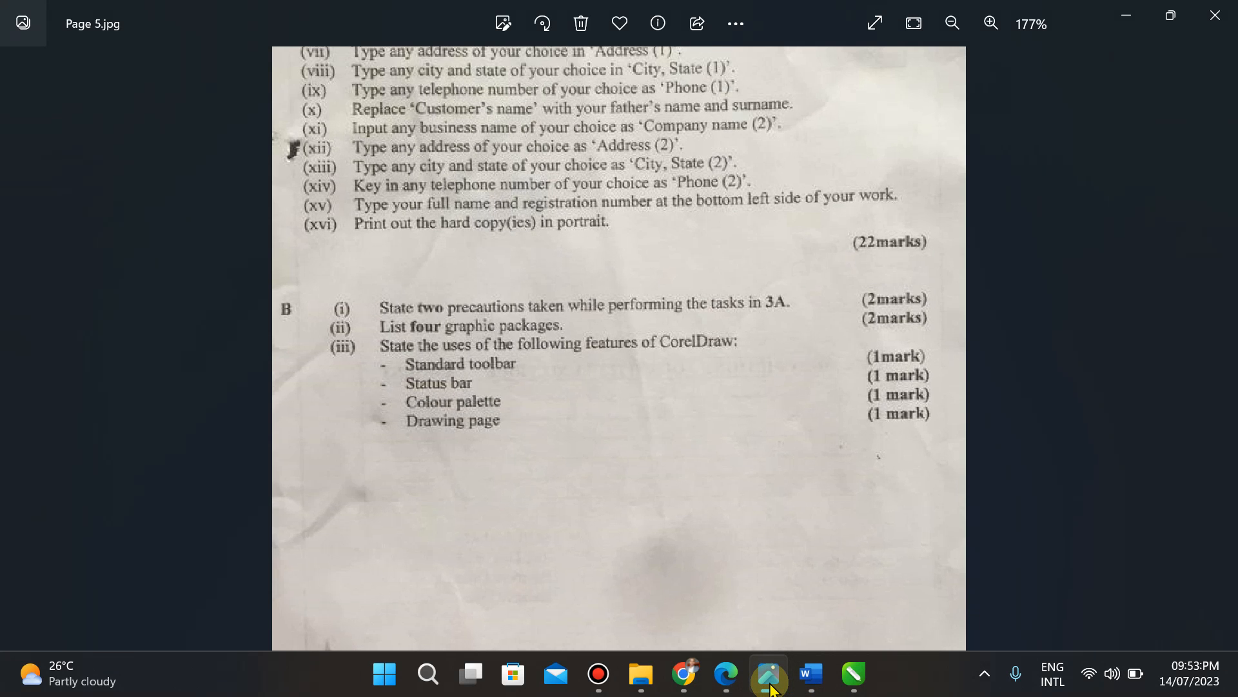
{"action": "left_click", "coordinate": [769, 676]}
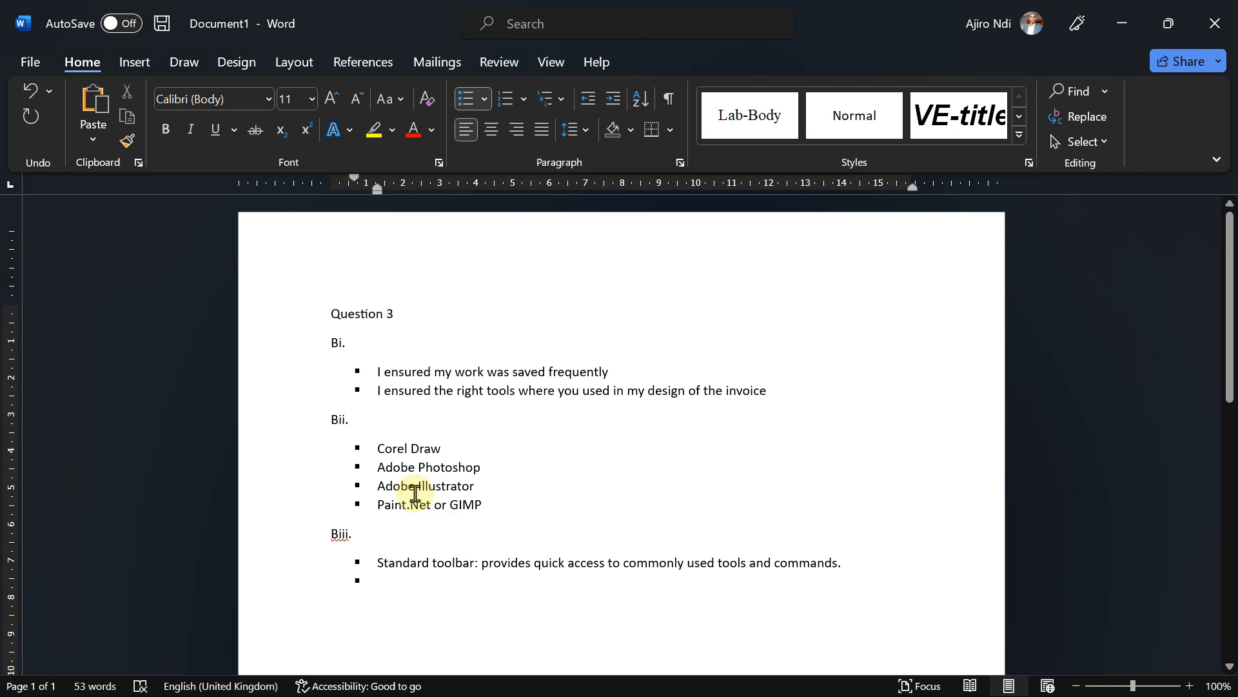
{"action": "type", "text": "Status"}
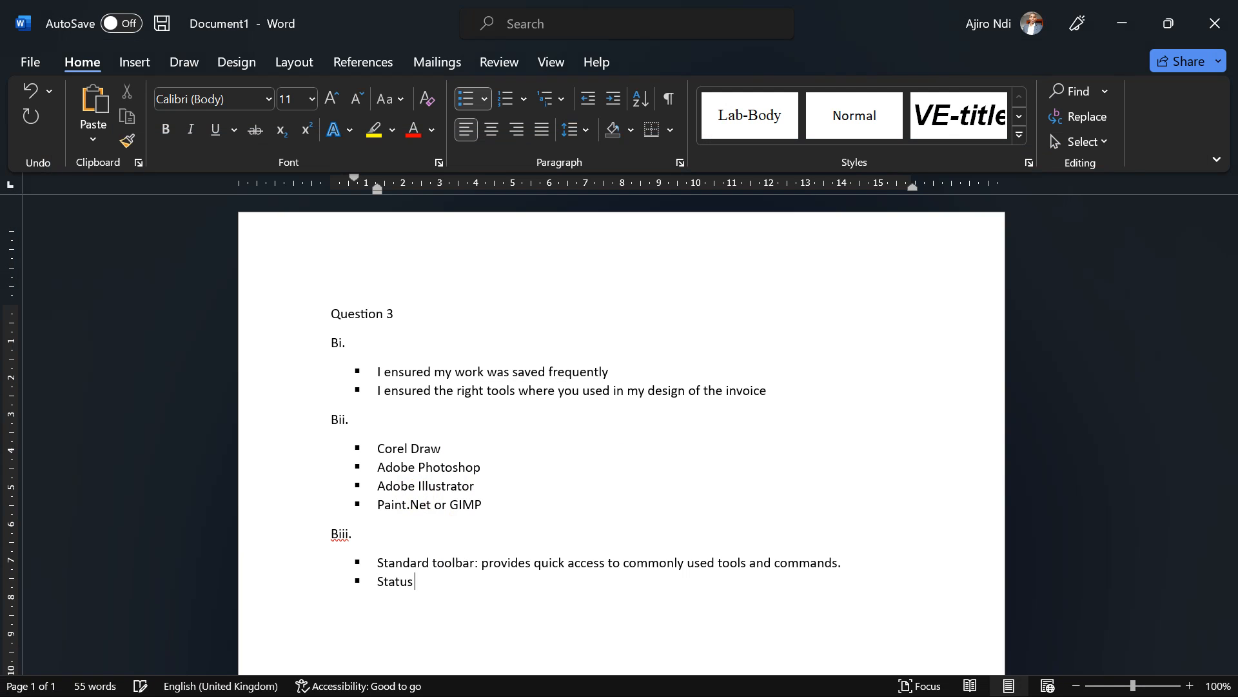
{"action": "type", "text": " bar:"}
Step: Inspect the invoice page border rectangle with the Shape, Crop and Pick tools, then minimize CorelDRAW
{"action": "left_click", "coordinate": [857, 677]}
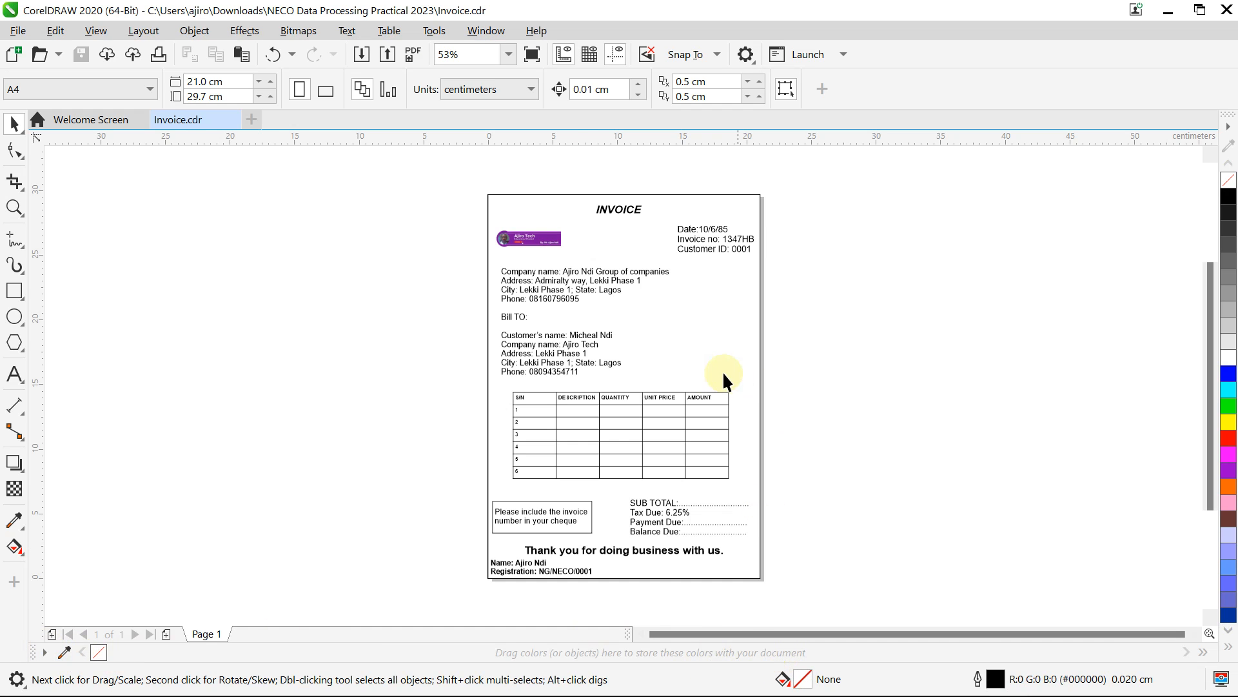
{"action": "left_click", "coordinate": [675, 302]}
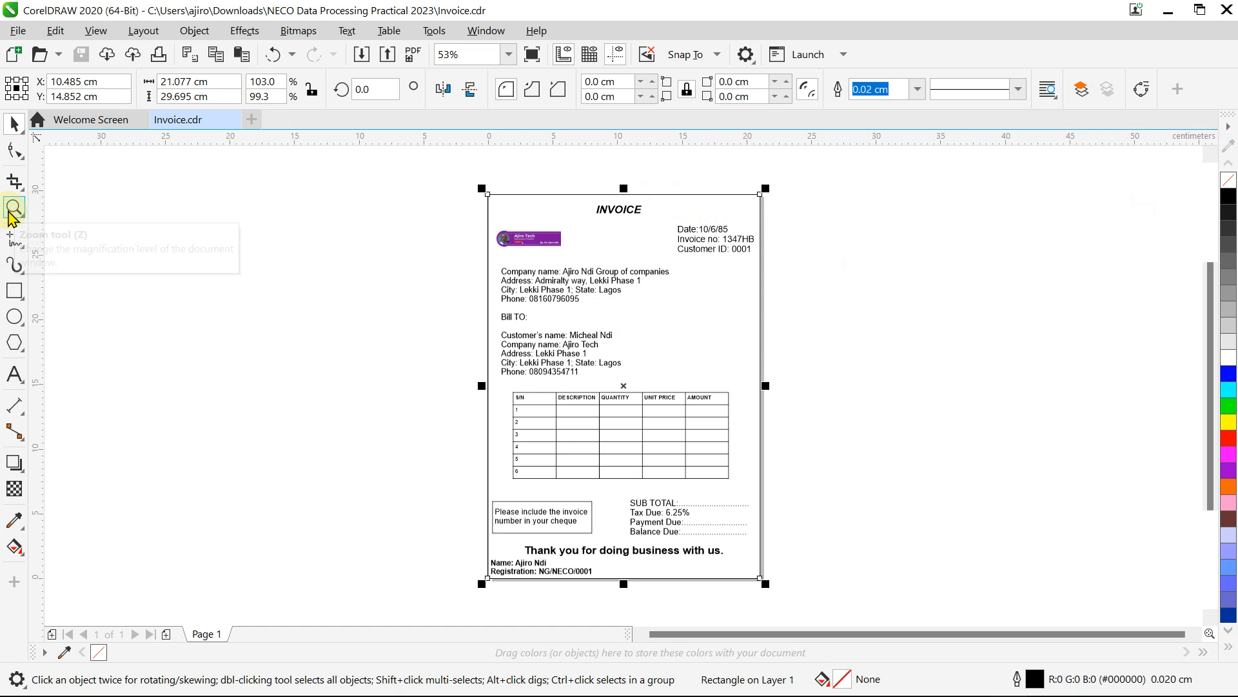
{"action": "left_click", "coordinate": [15, 155]}
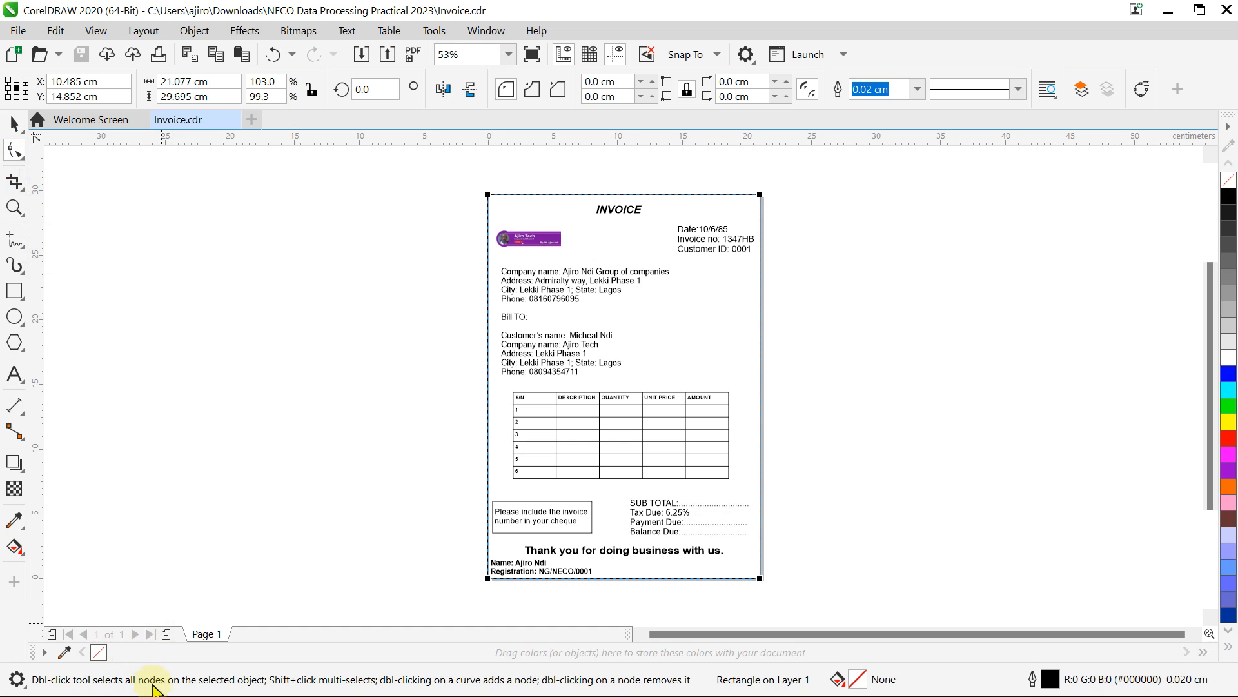
{"action": "left_click", "coordinate": [9, 184]}
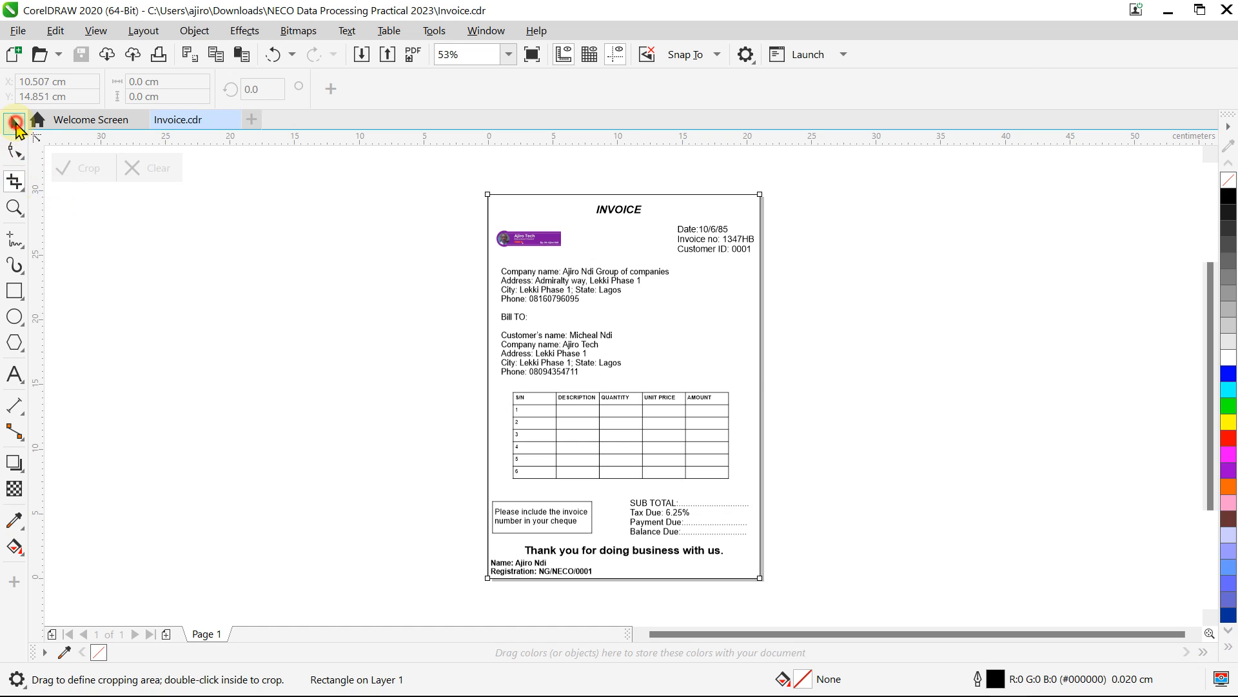
{"action": "left_click", "coordinate": [16, 122]}
{"action": "left_click", "coordinate": [1167, 13]}
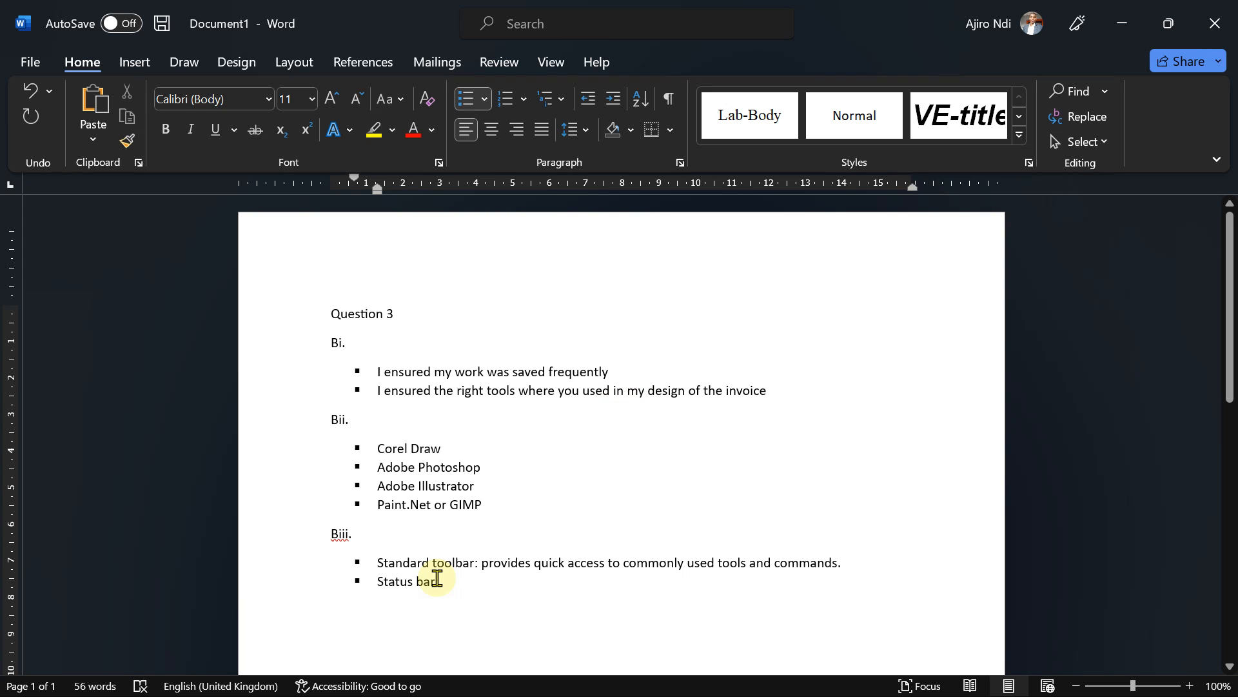
Step: Describe the Status bar as displaying current-document information such as tools selected, page size etc
{"action": "type", "text": ": displays"}
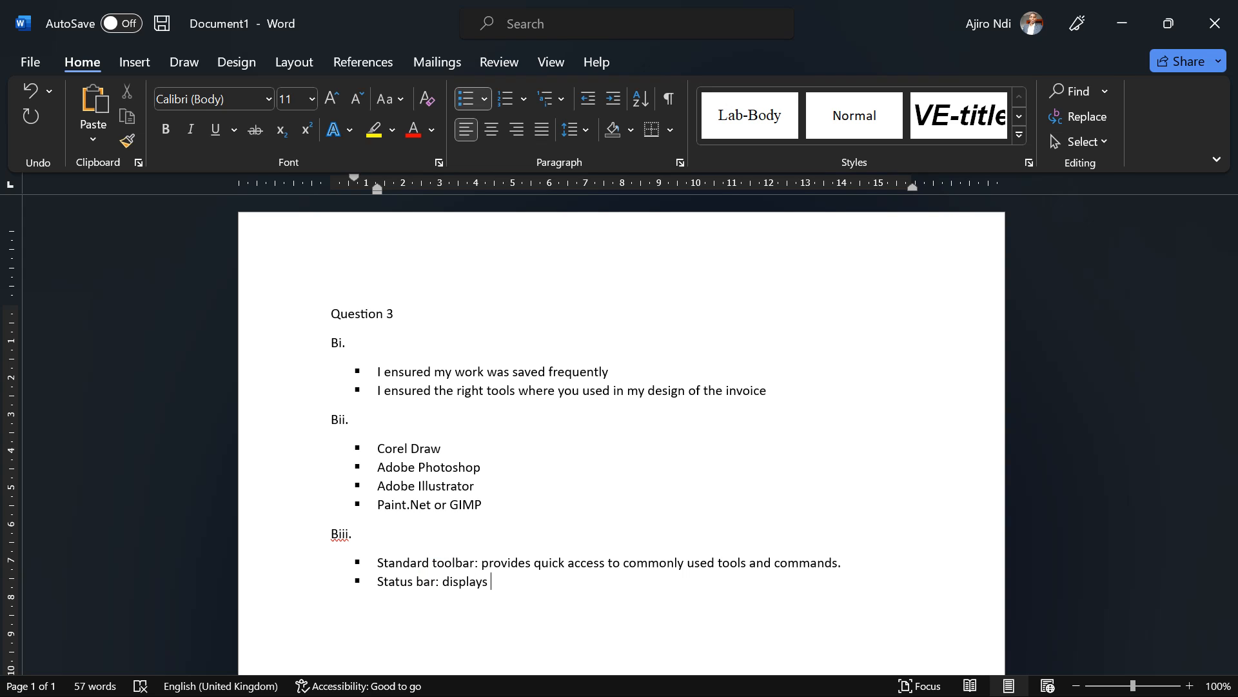
{"action": "type", "text": " information about the cure"}
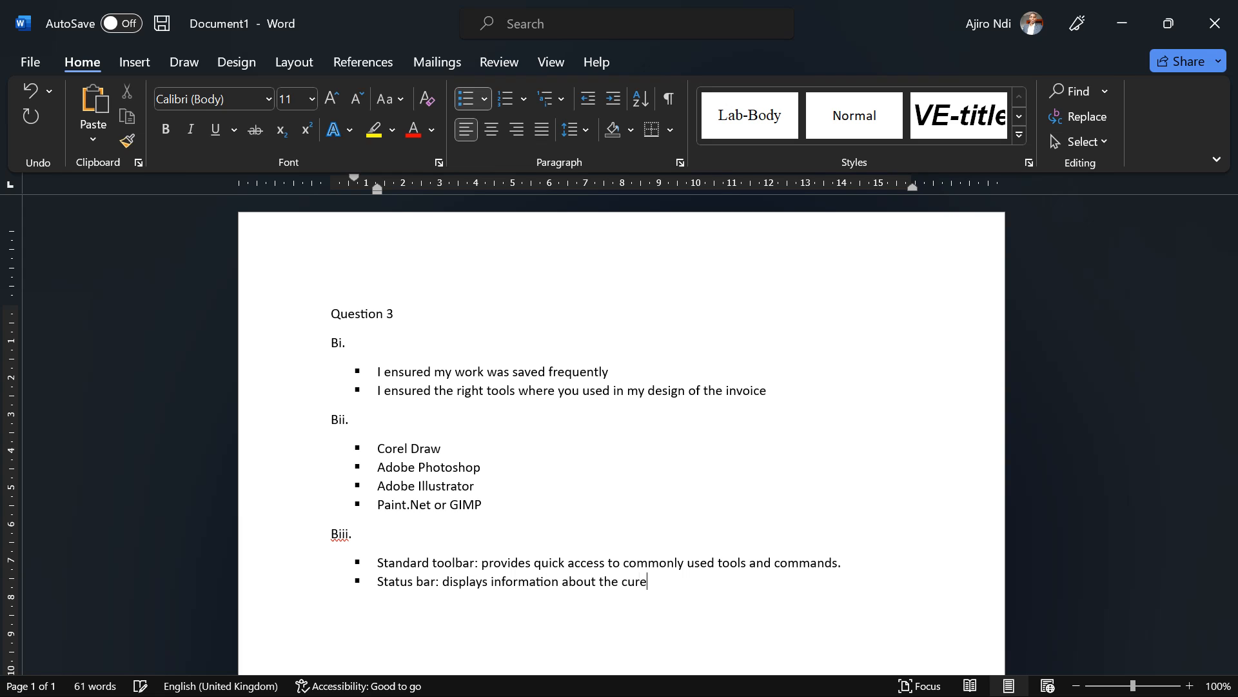
{"action": "key", "text": "BackSpace"}
{"action": "type", "text": "rent documeb such as tools sekle"}
{"action": "key", "text": "Left"}
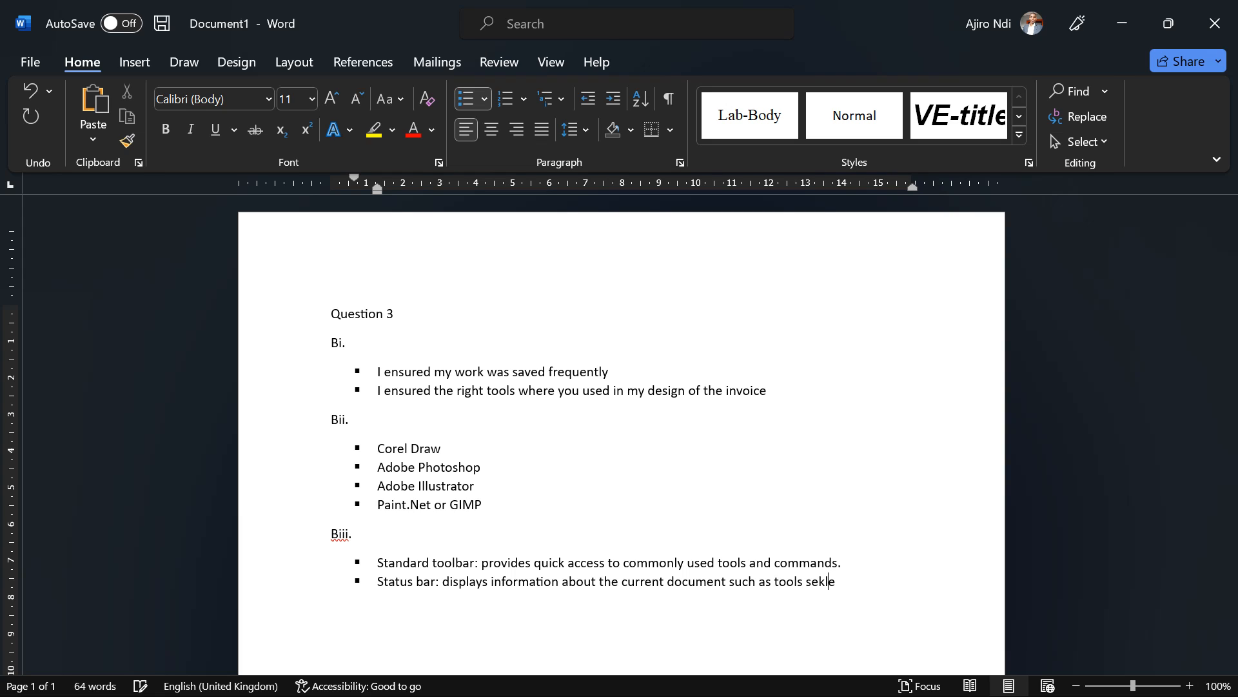
{"action": "key", "text": "Delete"}
{"action": "key", "text": "BackSpace"}
{"action": "type", "text": "lected, page"}
{"action": "type", "text": "sie"}
{"action": "key", "text": "BackSpace"}
{"action": "type", "text": "ze etc"}
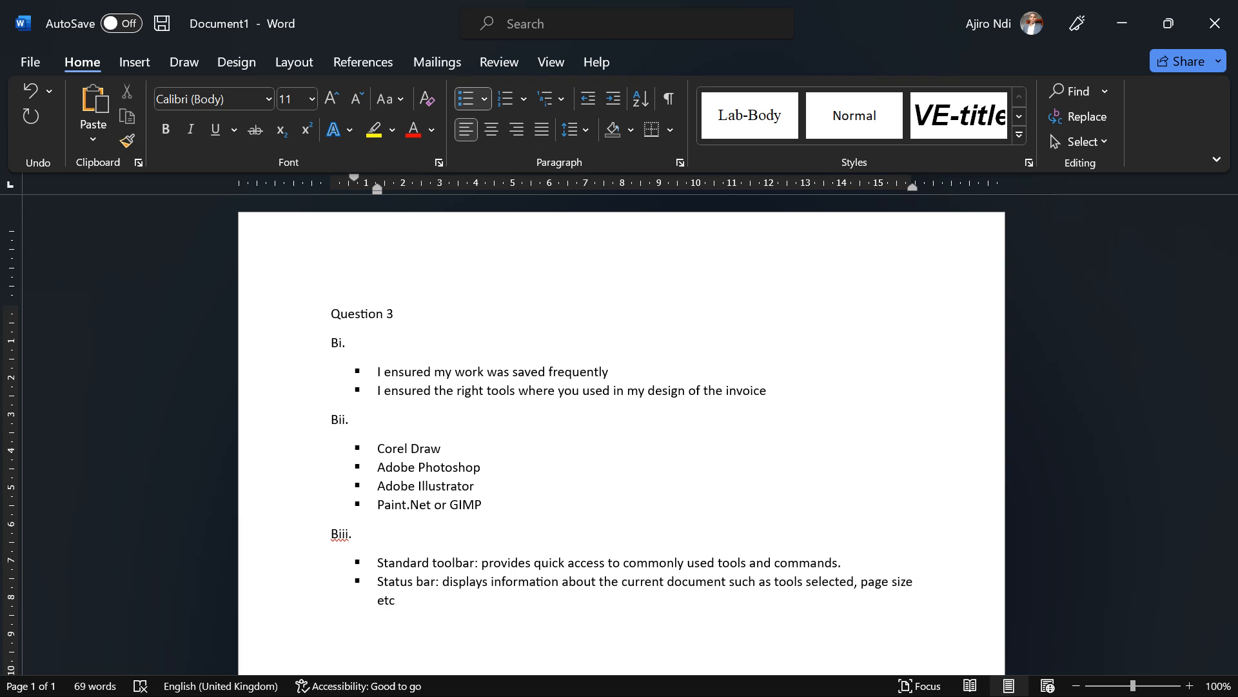
{"action": "type", "text": "."}
Step: Add a new bullet labelled 'Colour Palette:', checking the exam question scan and fixing the spelling
{"action": "key", "text": "Return"}
{"action": "mouse_move", "coordinate": [835, 685]}
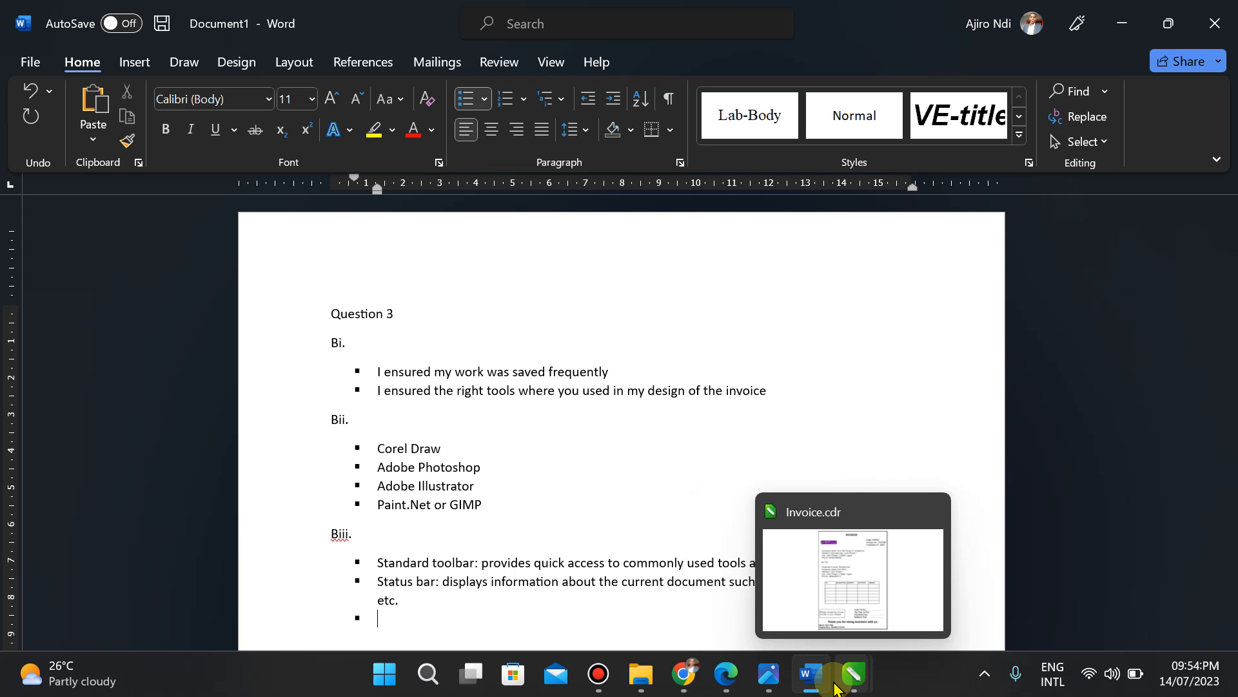
{"action": "left_click", "coordinate": [769, 676]}
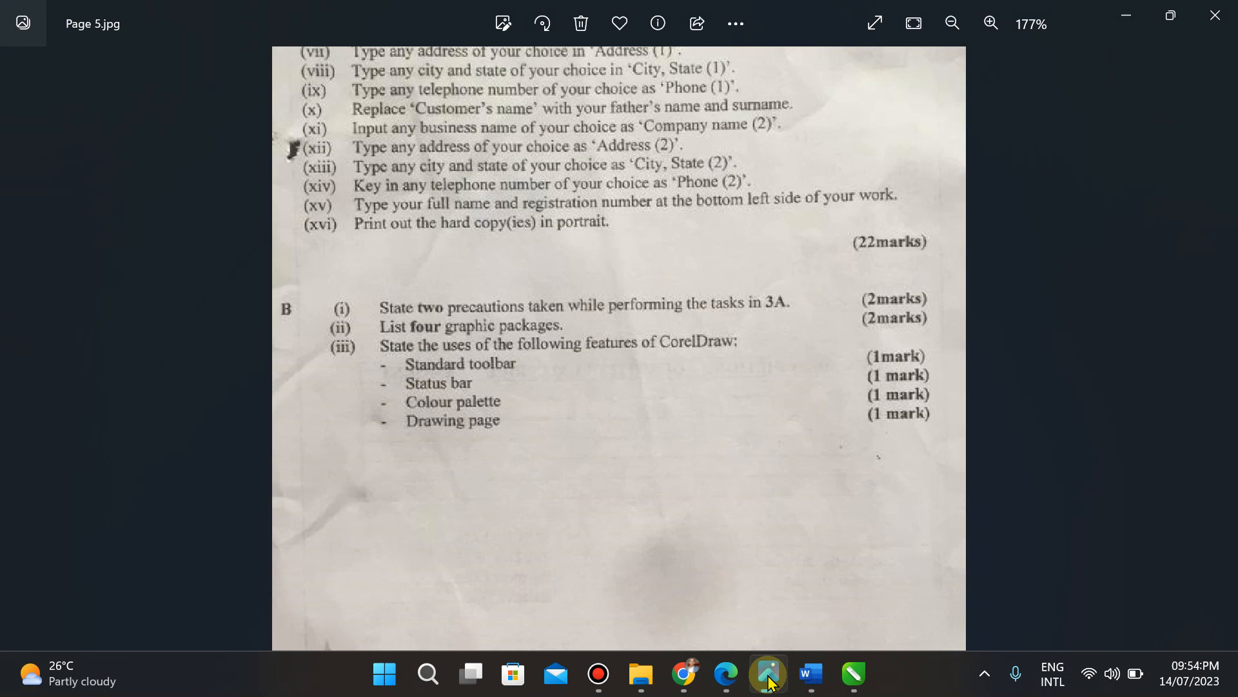
{"action": "left_click", "coordinate": [810, 674]}
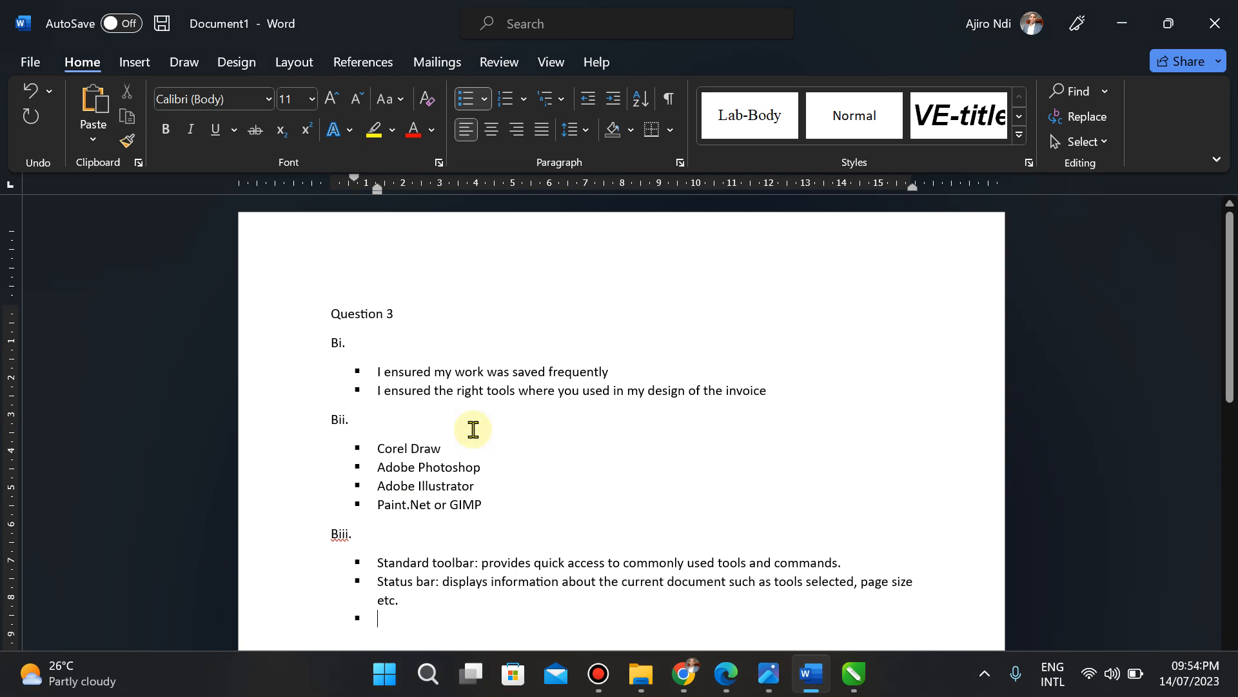
{"action": "type", "text": "Colou"}
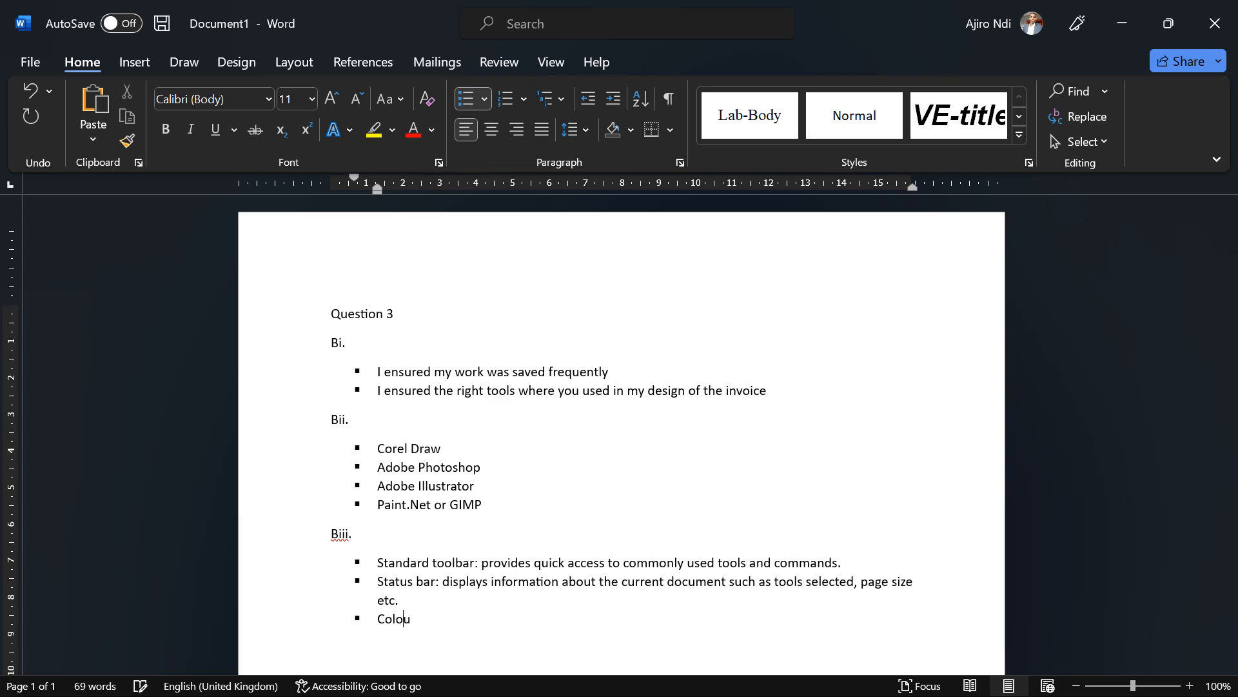
{"action": "type", "text": "r Pallte"}
{"action": "key", "text": "BackSpace"}
{"action": "type", "text": "ete"}
{"action": "left_click", "coordinate": [774, 674]}
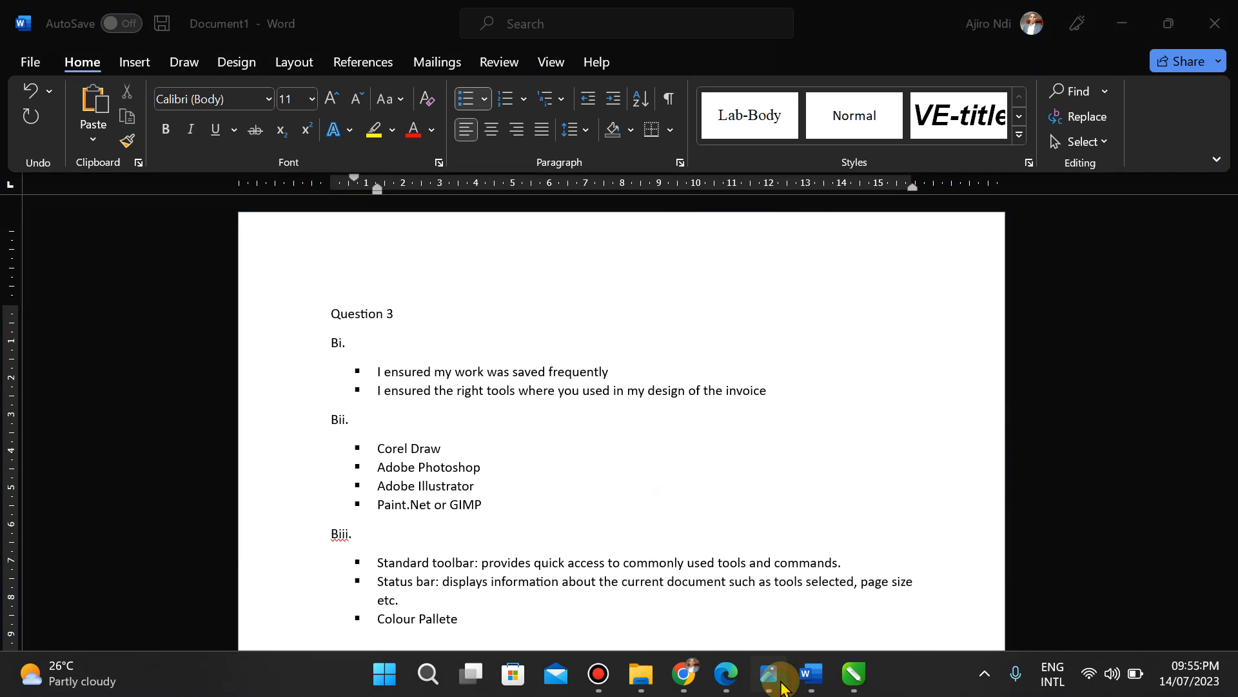
{"action": "left_click", "coordinate": [771, 674]}
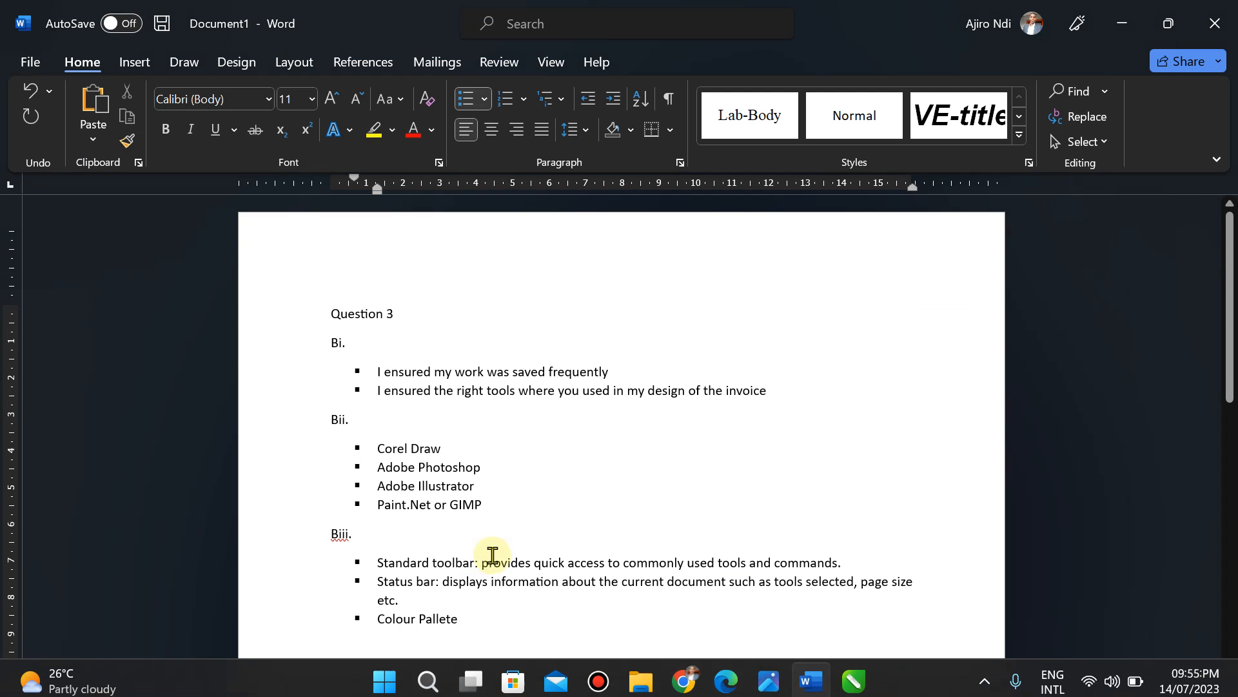
{"action": "left_click", "coordinate": [440, 618]}
{"action": "key", "text": "BackSpace"}
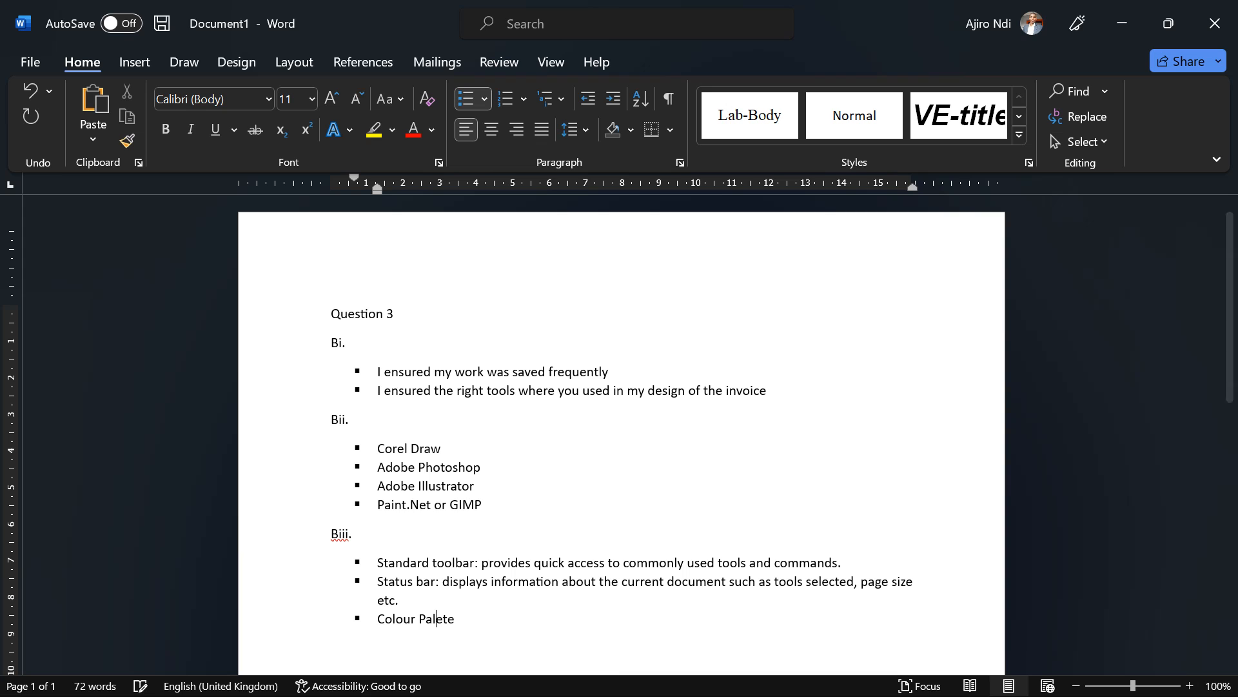
{"action": "key", "text": "Right"}
{"action": "type", "text": "te"}
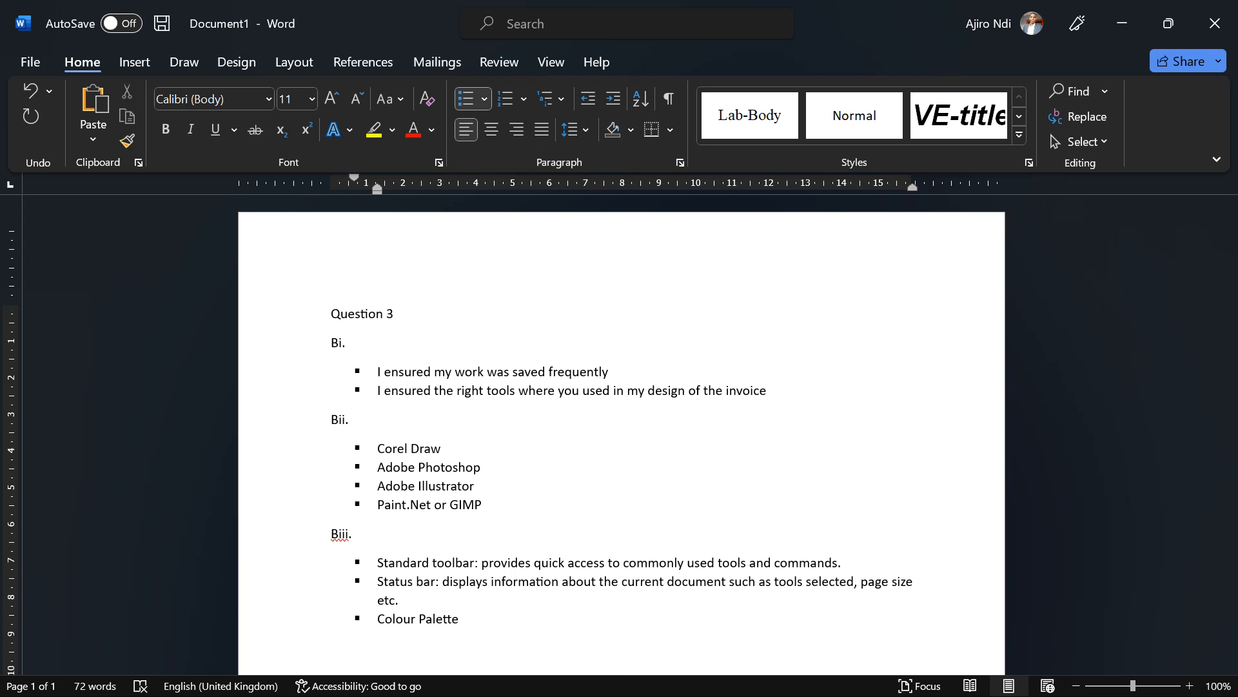
{"action": "type", "text": ":"}
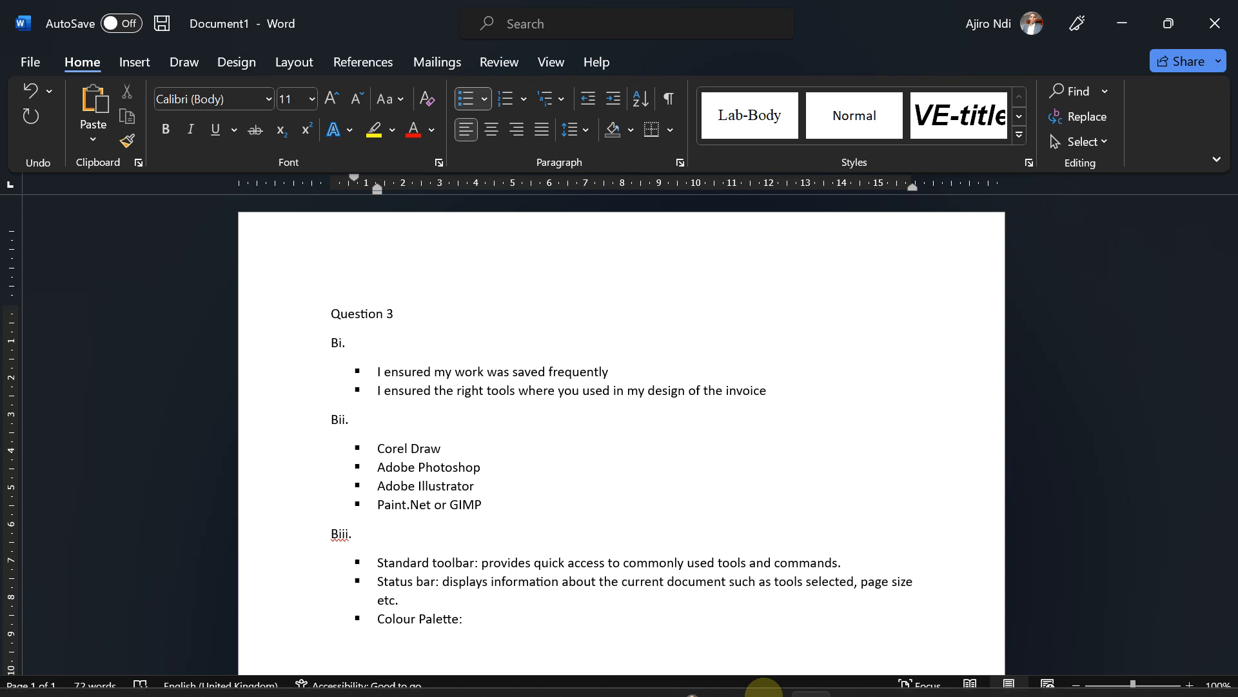
Step: Expand CorelDRAW's colour palette to view all colours, then minimize back to Word
{"action": "left_click", "coordinate": [852, 679]}
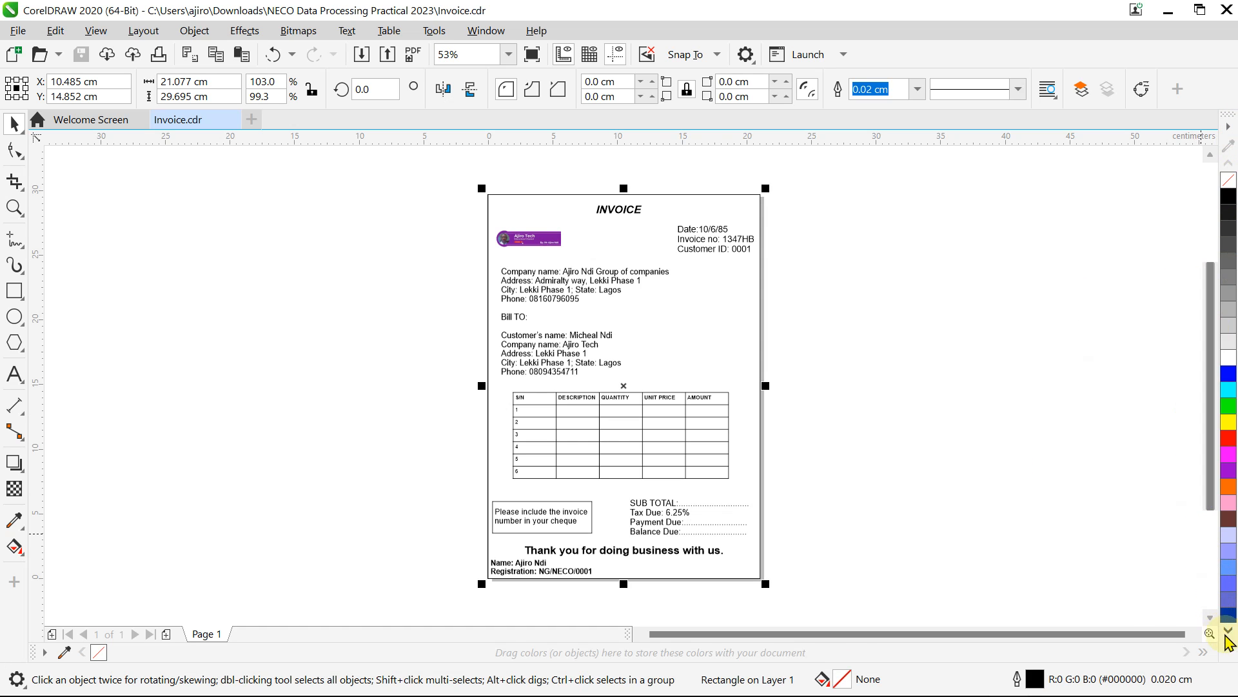
{"action": "left_click", "coordinate": [1229, 645]}
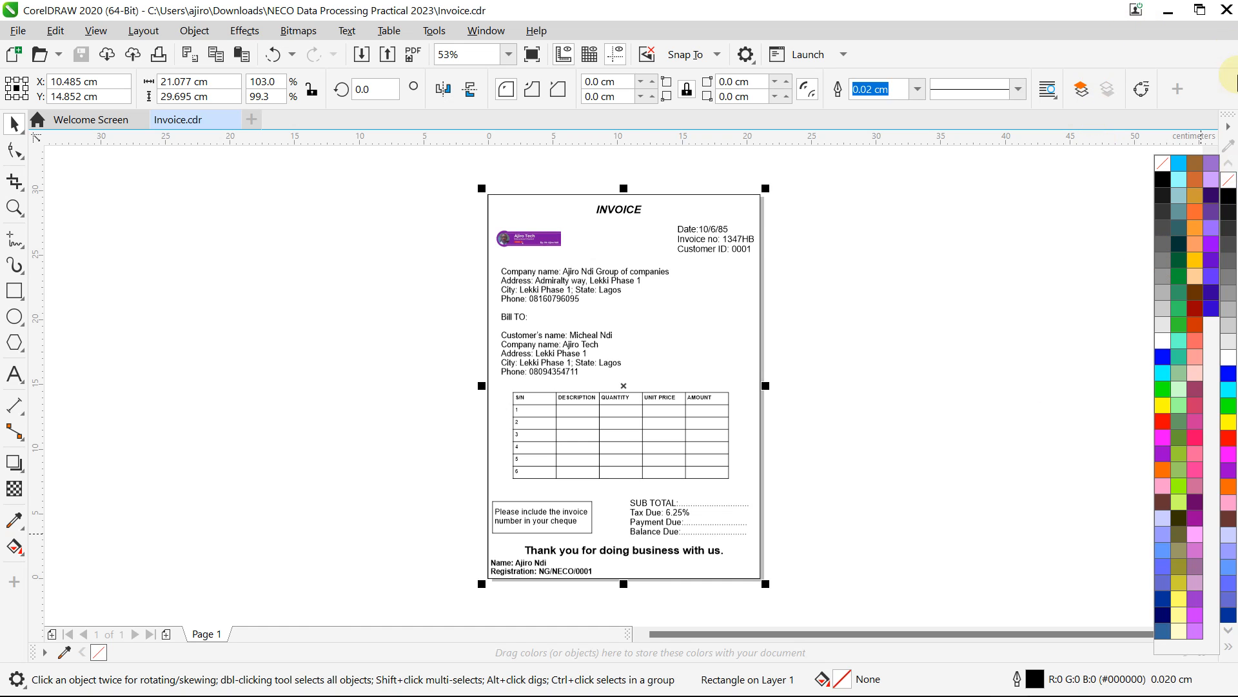
{"action": "left_click", "coordinate": [1168, 13]}
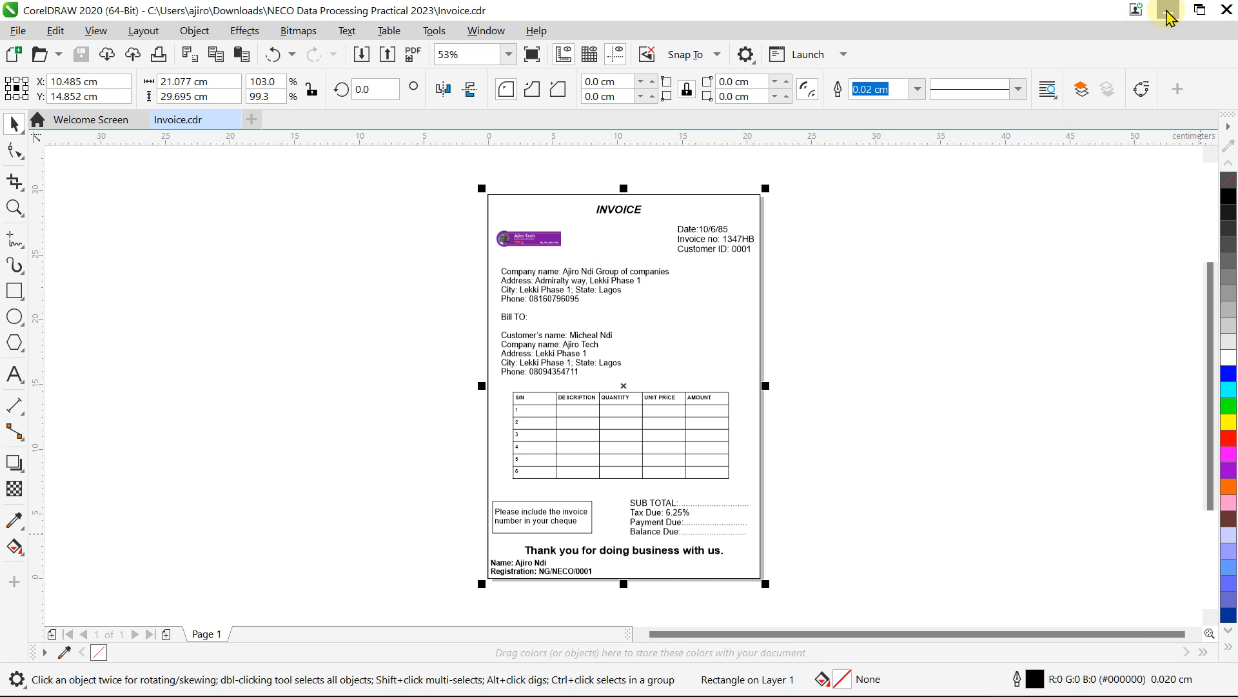
{"action": "left_click", "coordinate": [1169, 14]}
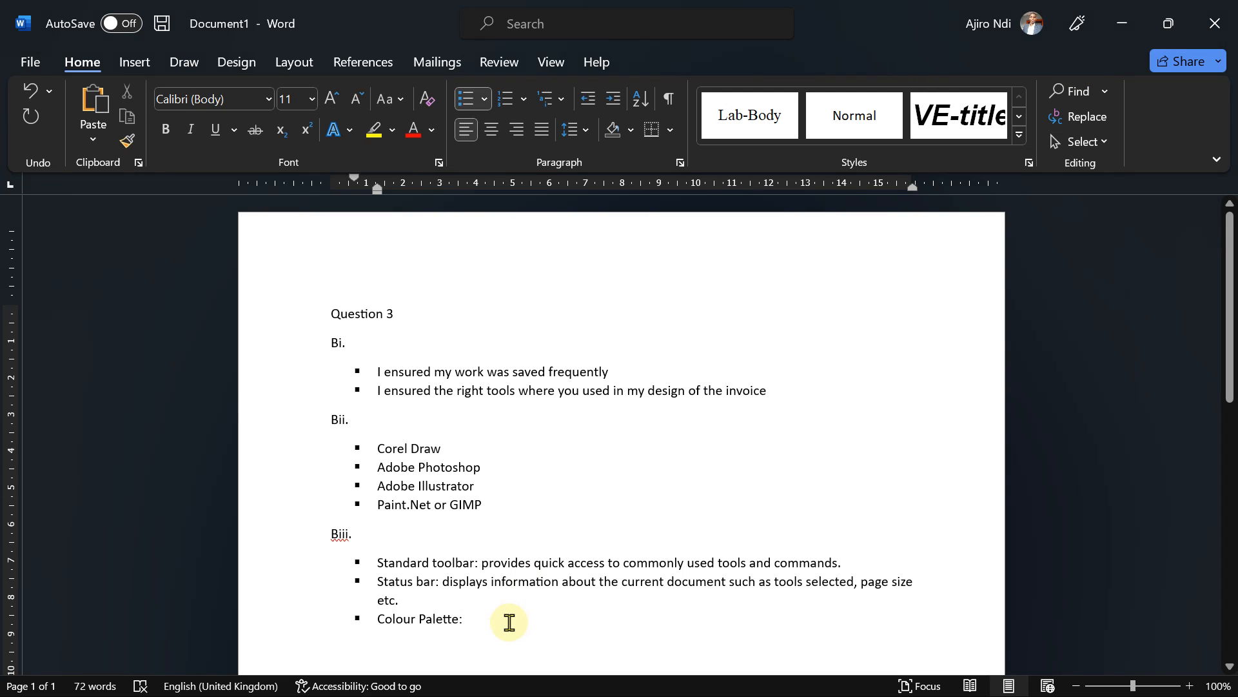
Step: Explain that the Colour Palette lets users select and apply varieties of colours to objects in their designs
{"action": "type", "text": "allows "}
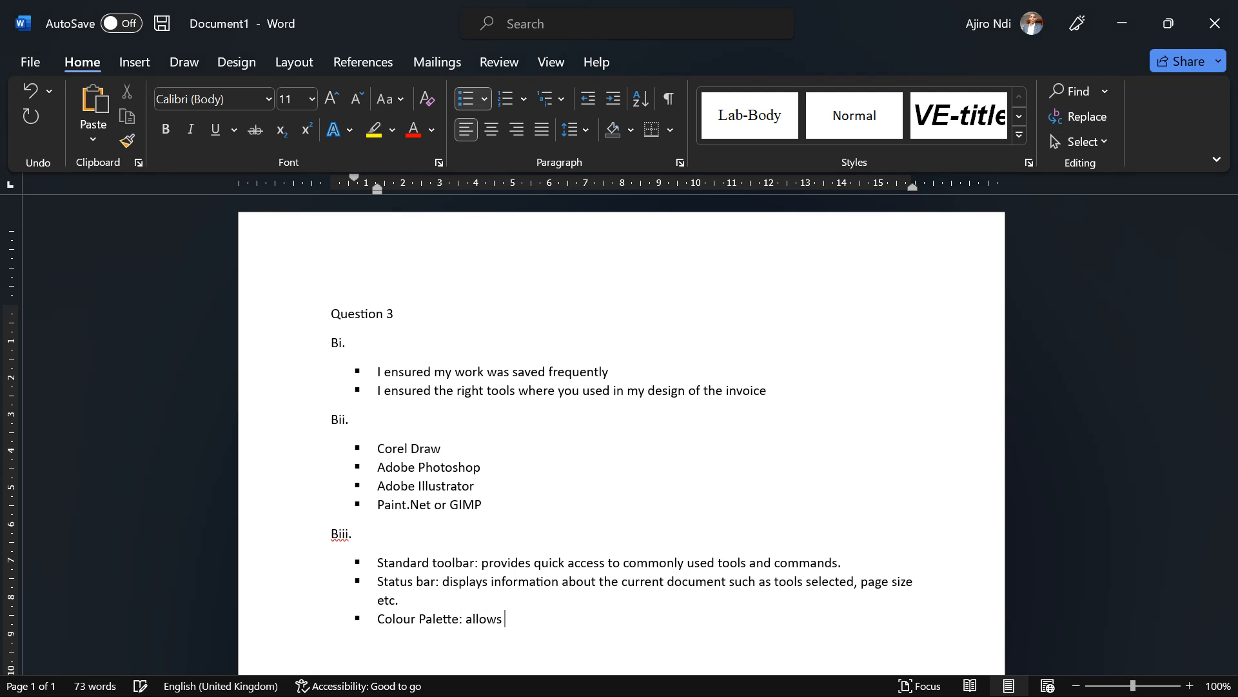
{"action": "type", "text": "users to sle"}
{"action": "key", "text": "BackSpace"}
{"action": "key", "text": "BackSpace"}
{"action": "type", "text": "elect and apply"}
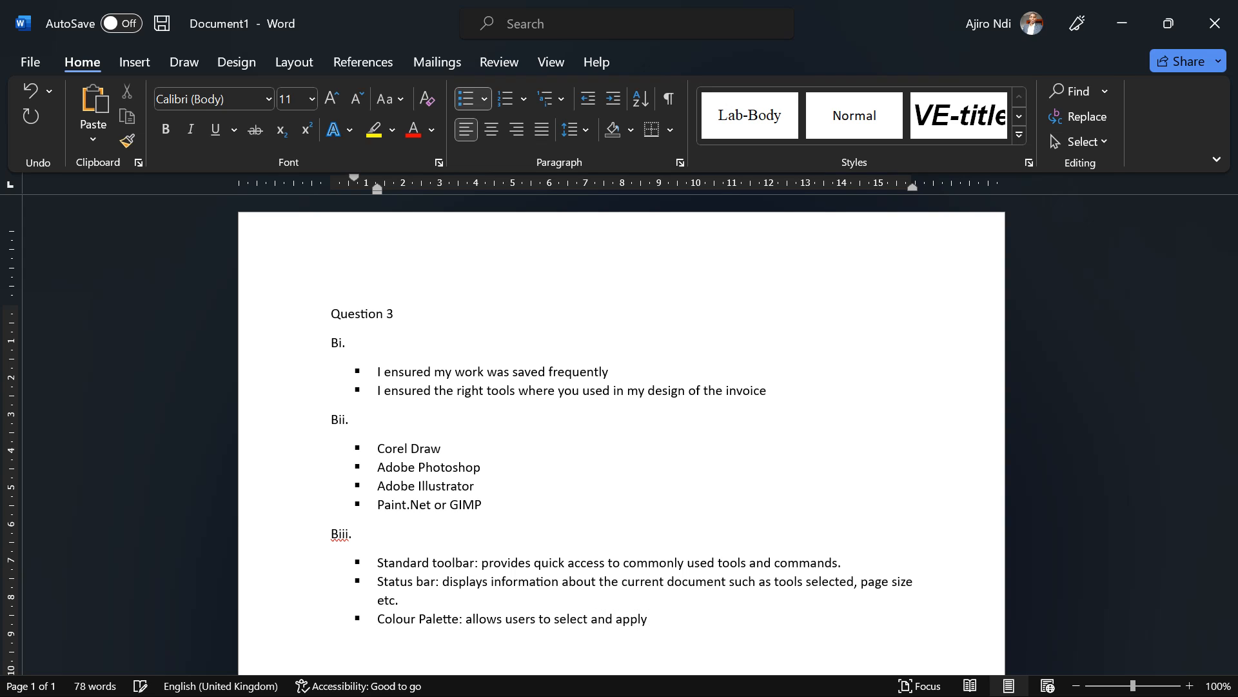
{"action": "type", "text": " varia"}
{"action": "type", "text": "nts"}
{"action": "key", "text": "BackSpace"}
{"action": "key", "text": "BackSpace"}
{"action": "key", "text": "BackSpace"}
{"action": "key", "text": "BackSpace"}
{"action": "type", "text": "ect and apply varieties of colour"}
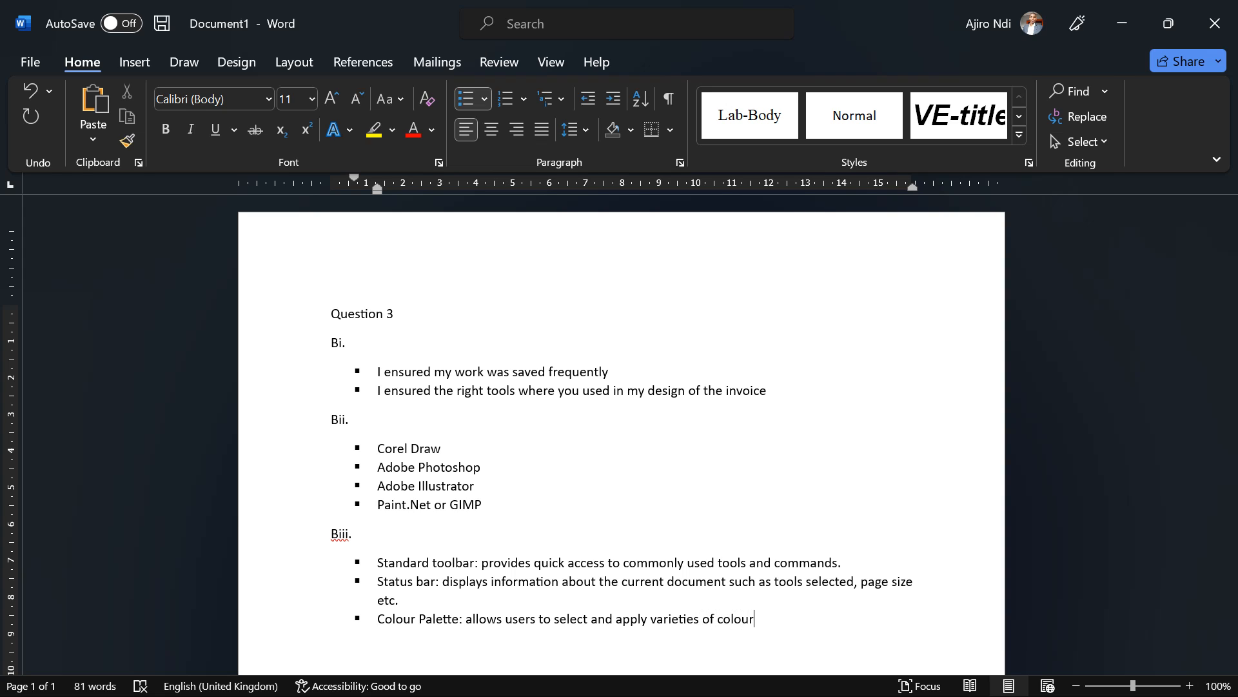
{"action": "type", "text": "s to objects in their design"}
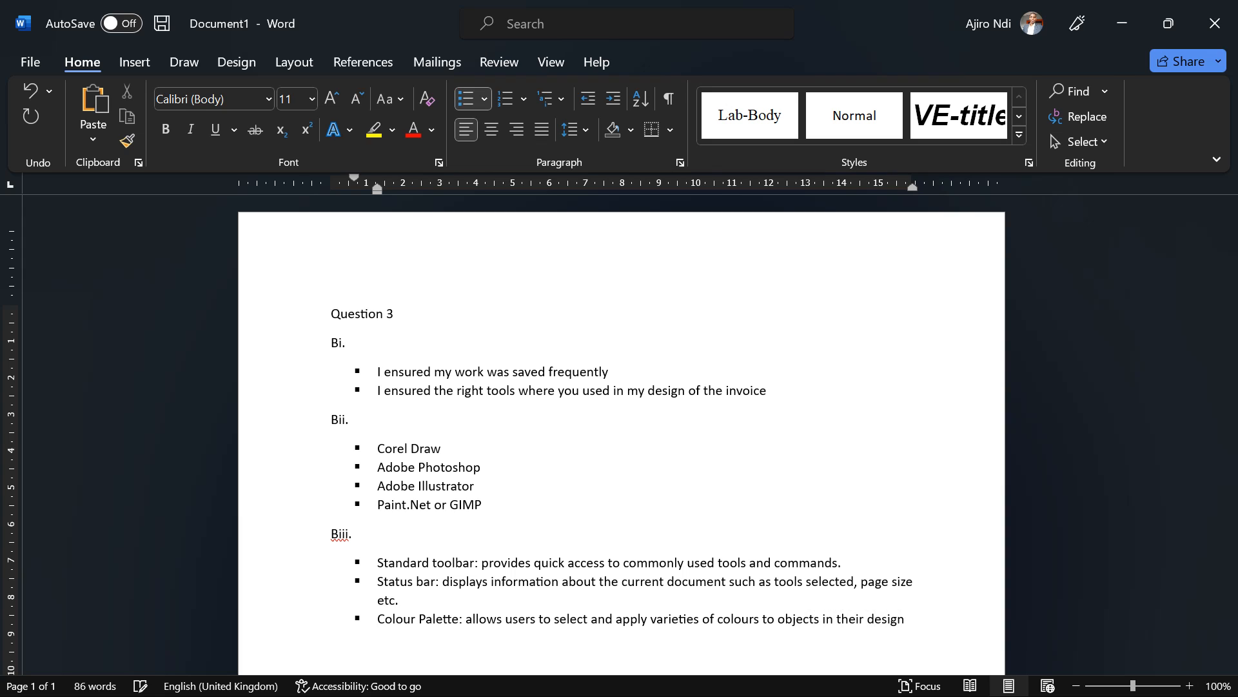
{"action": "type", "text": "s."}
Step: Start a new bullet labelled 'Drawing page:' after checking the exam question scan
{"action": "key", "text": "Return"}
{"action": "mouse_move", "coordinate": [839, 687]}
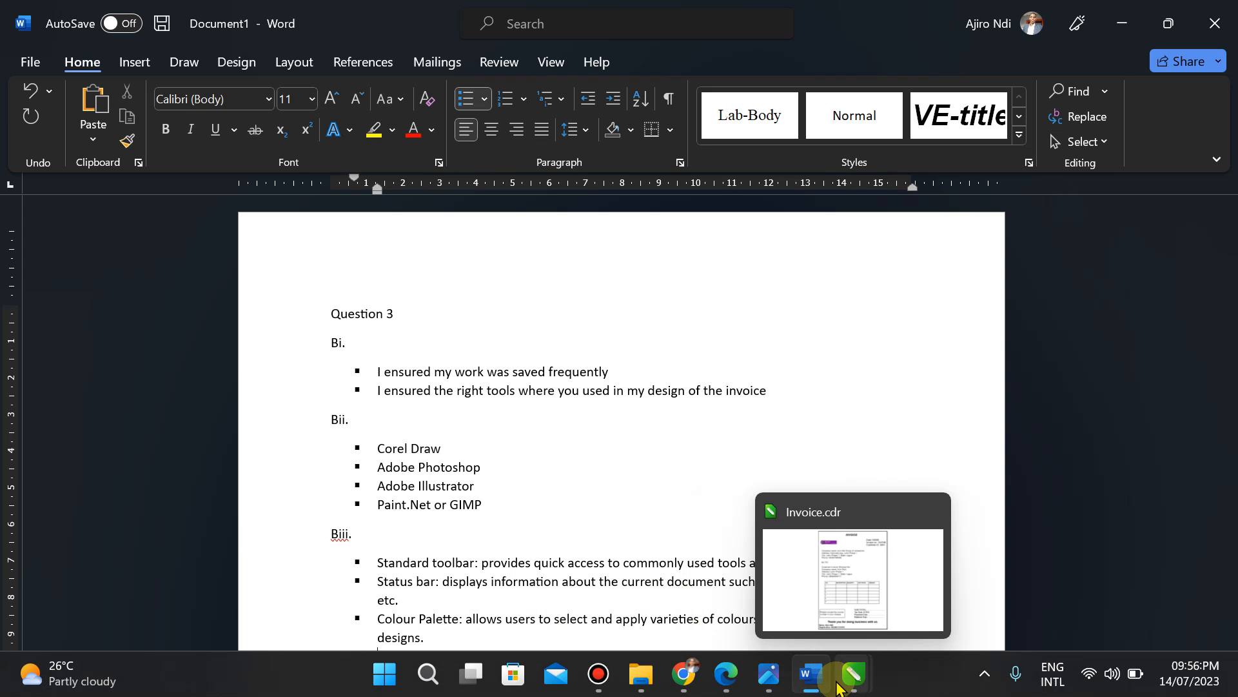
{"action": "left_click", "coordinate": [777, 675]}
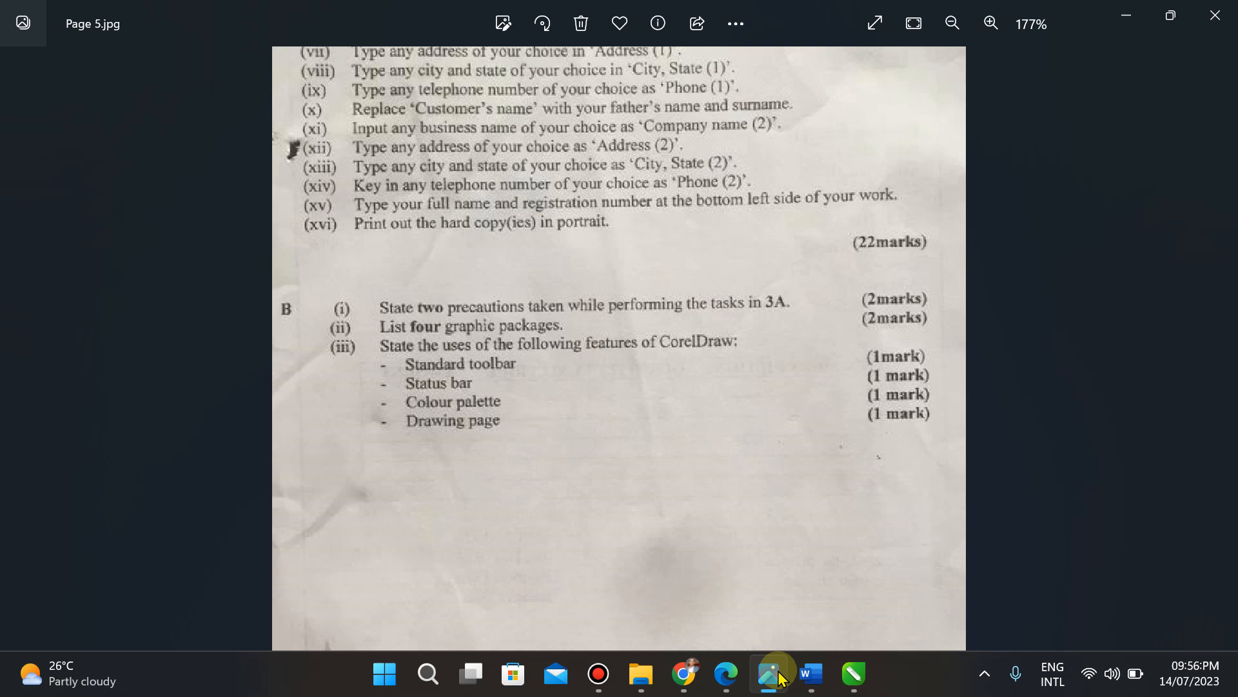
{"action": "left_click", "coordinate": [778, 675]}
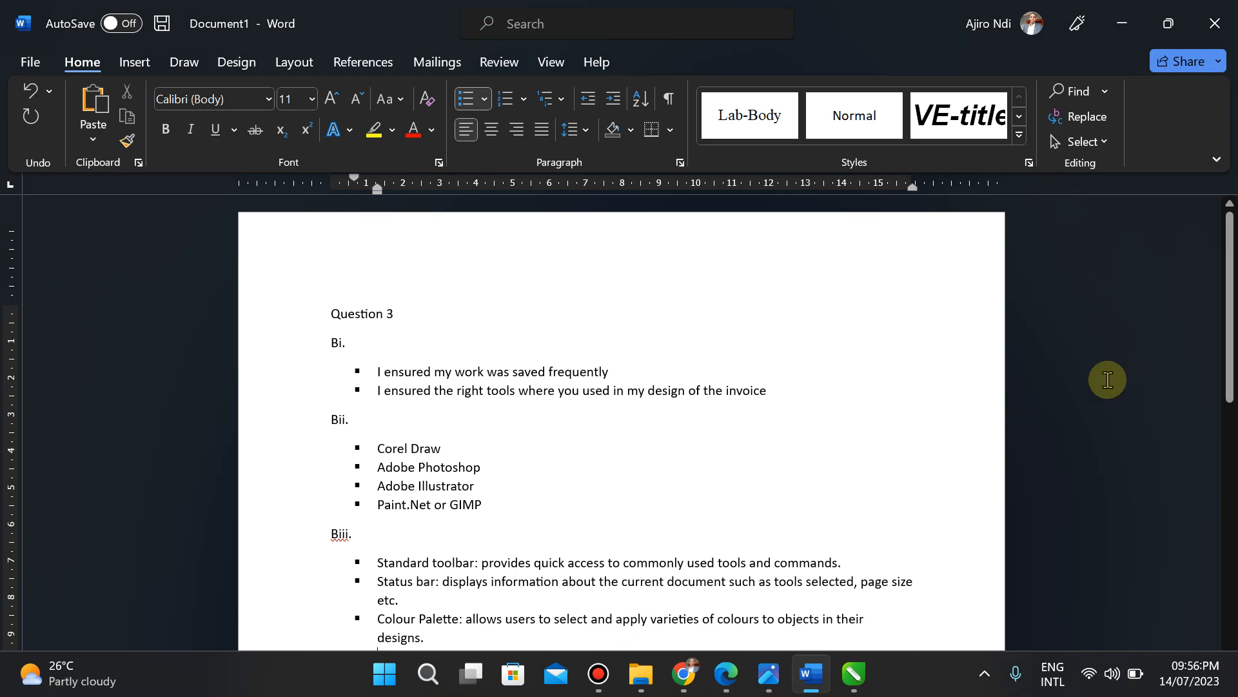
{"action": "left_click_drag", "start_coordinate": [1225, 313], "coordinate": [1210, 350]}
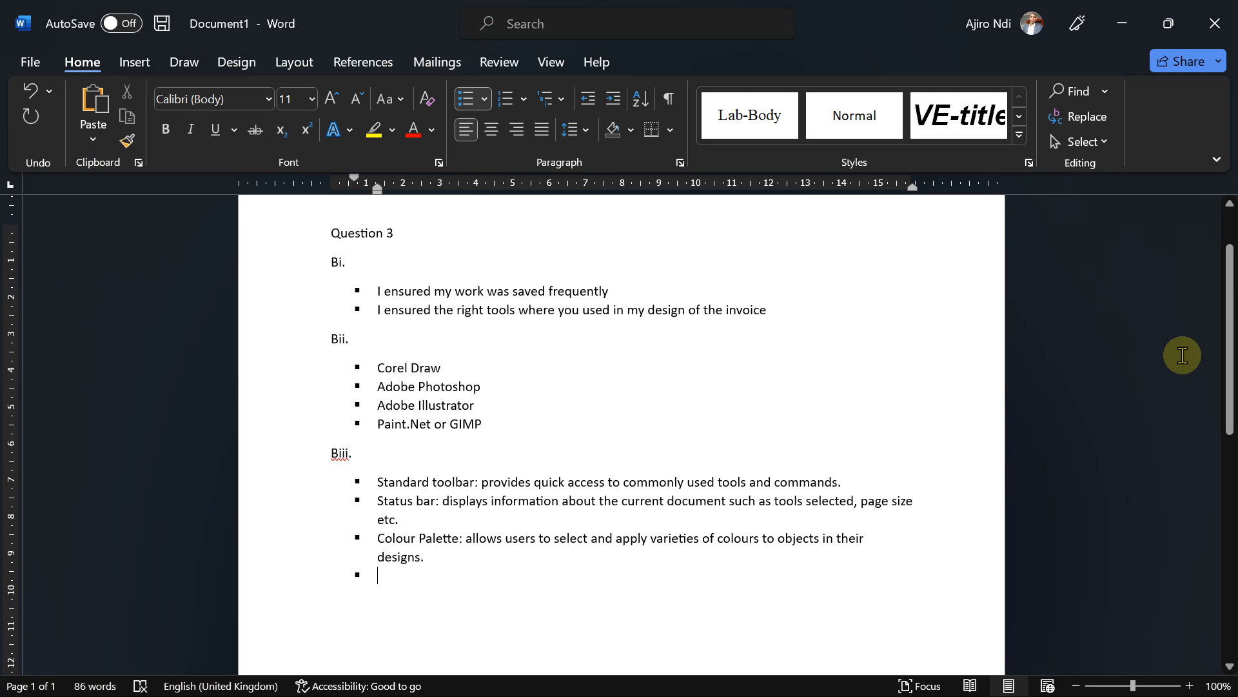
{"action": "type", "text": "Drae"}
{"action": "type", "text": "ing page"}
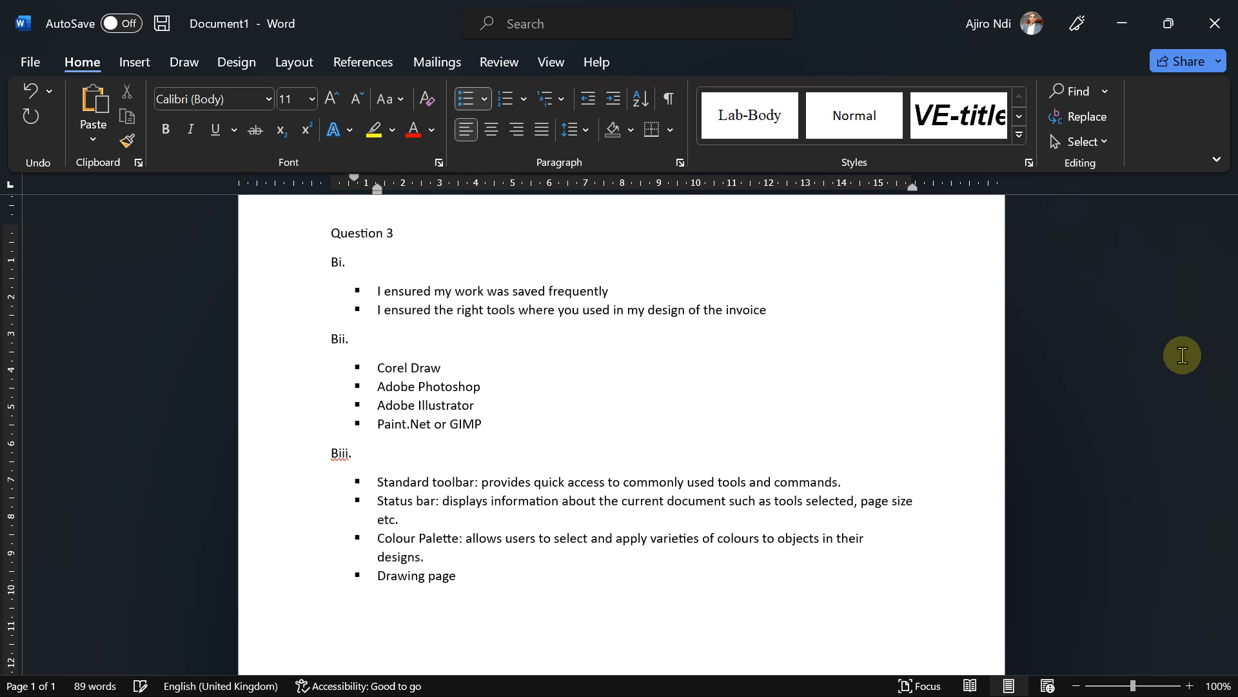
{"action": "type", "text": ":"}
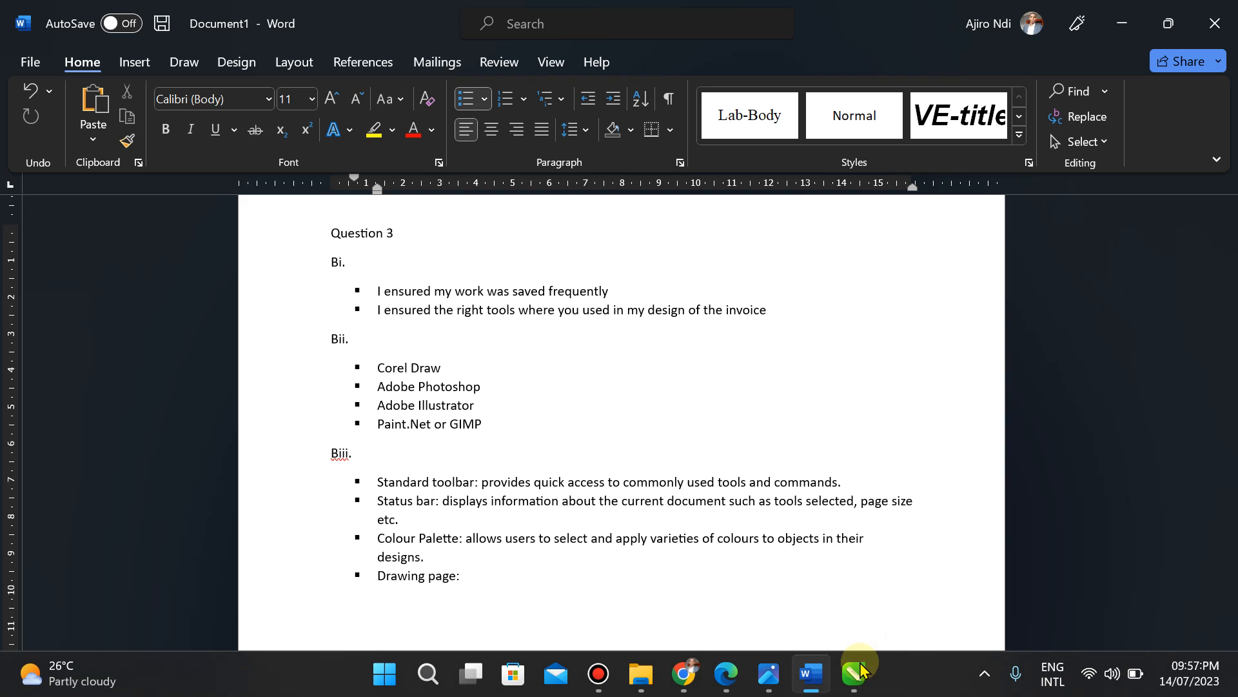
{"action": "left_click", "coordinate": [857, 671]}
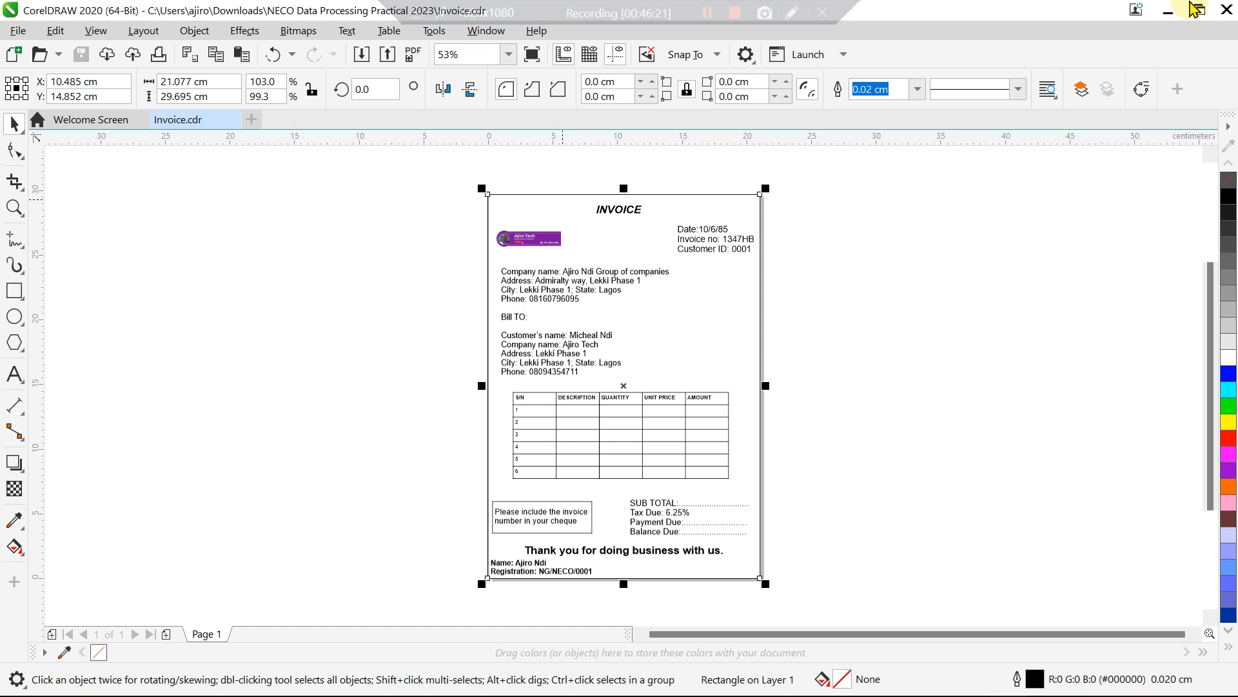
{"action": "left_click", "coordinate": [1167, 11]}
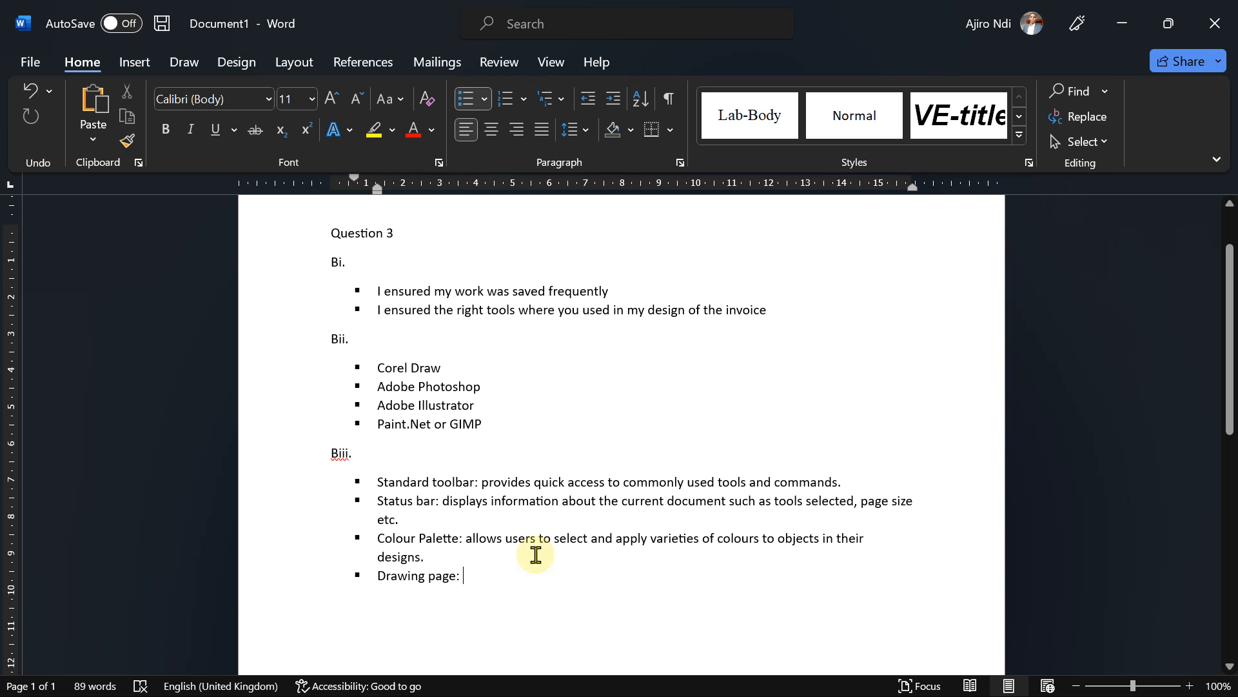
Step: Describe the Drawing page as a workspace for creating and editing graphics, drawing shapes, adding text and arranging elements
{"action": "type", "text": "provi"}
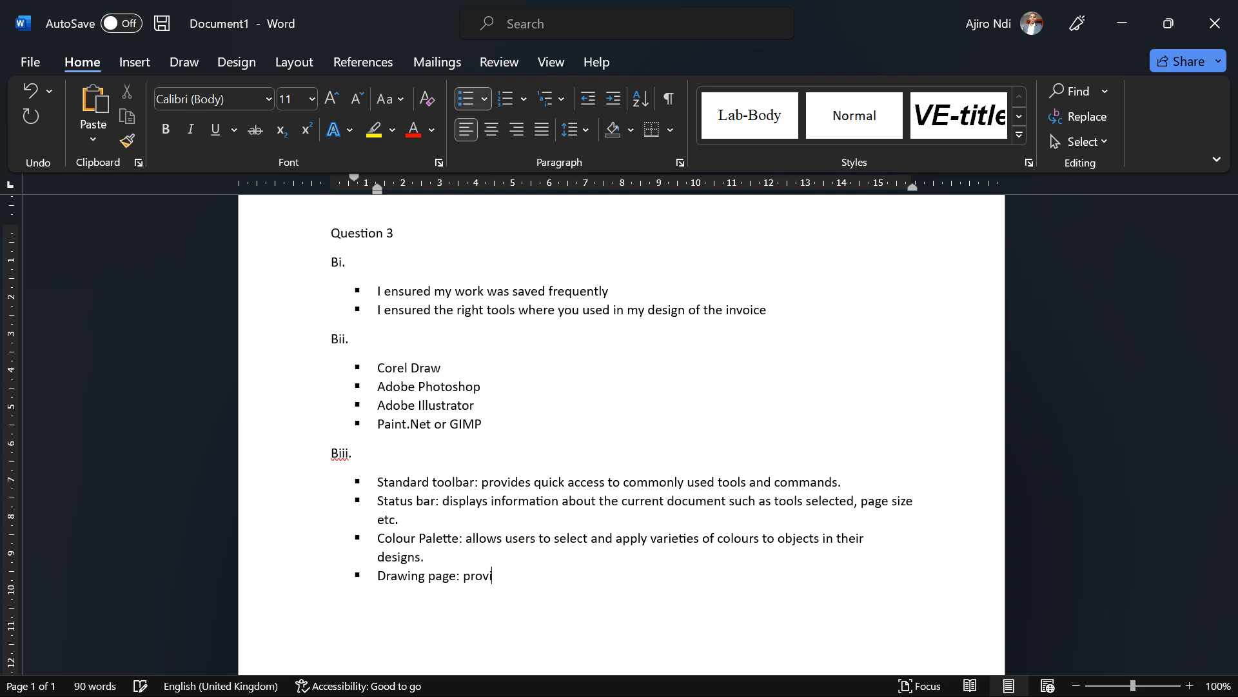
{"action": "type", "text": "des a workspace for cr"}
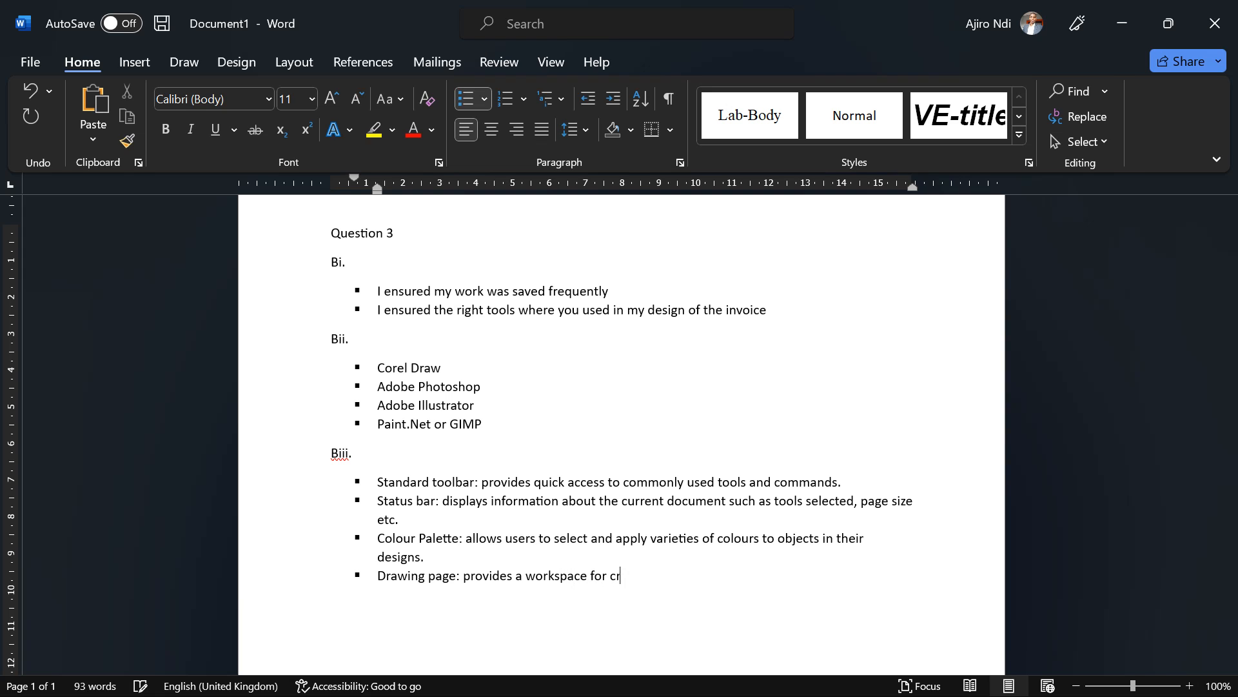
{"action": "type", "text": "eating and editing gr"}
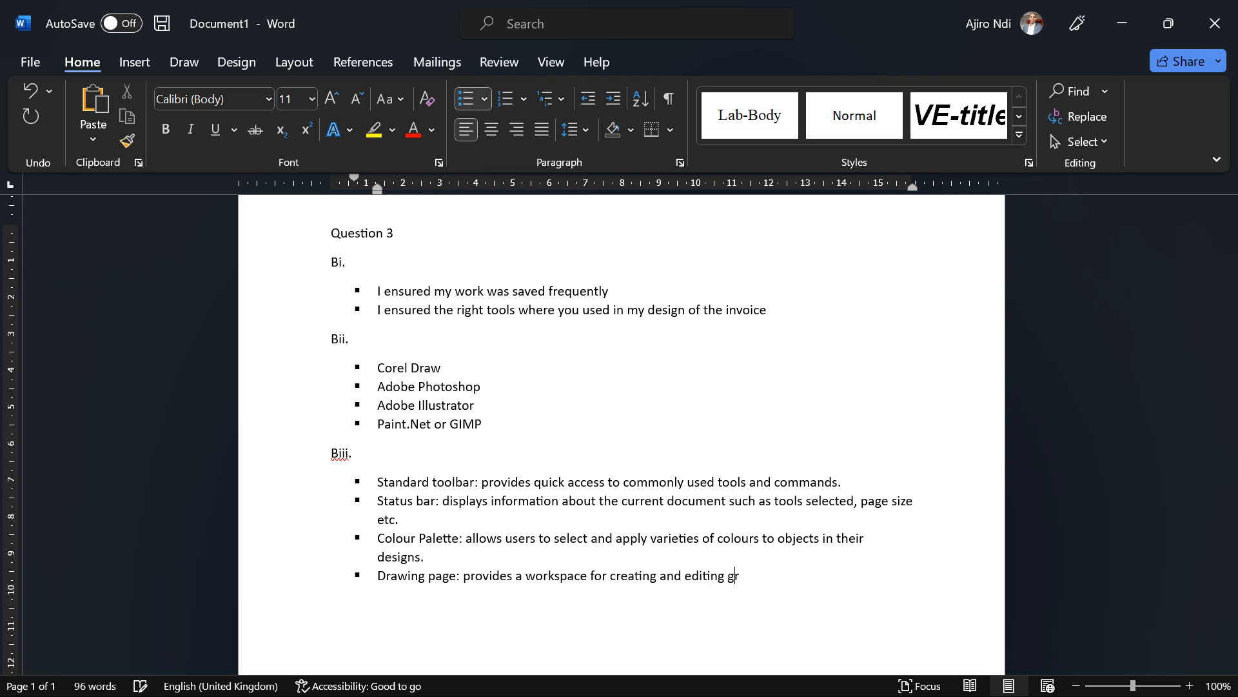
{"action": "type", "text": "aphics"}
{"action": "type", "text": ", includin"}
{"action": "type", "text": "g dr"}
{"action": "type", "text": "awing"}
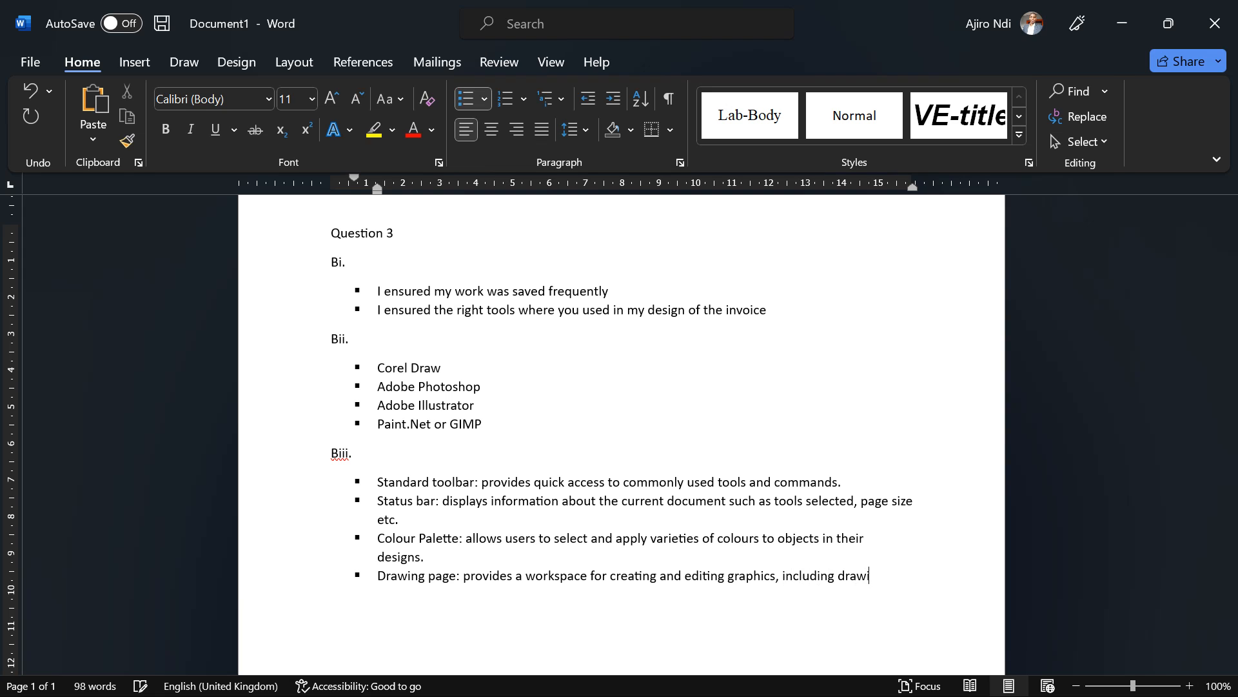
{"action": "type", "text": " sh="}
{"action": "key", "text": "BackSpace"}
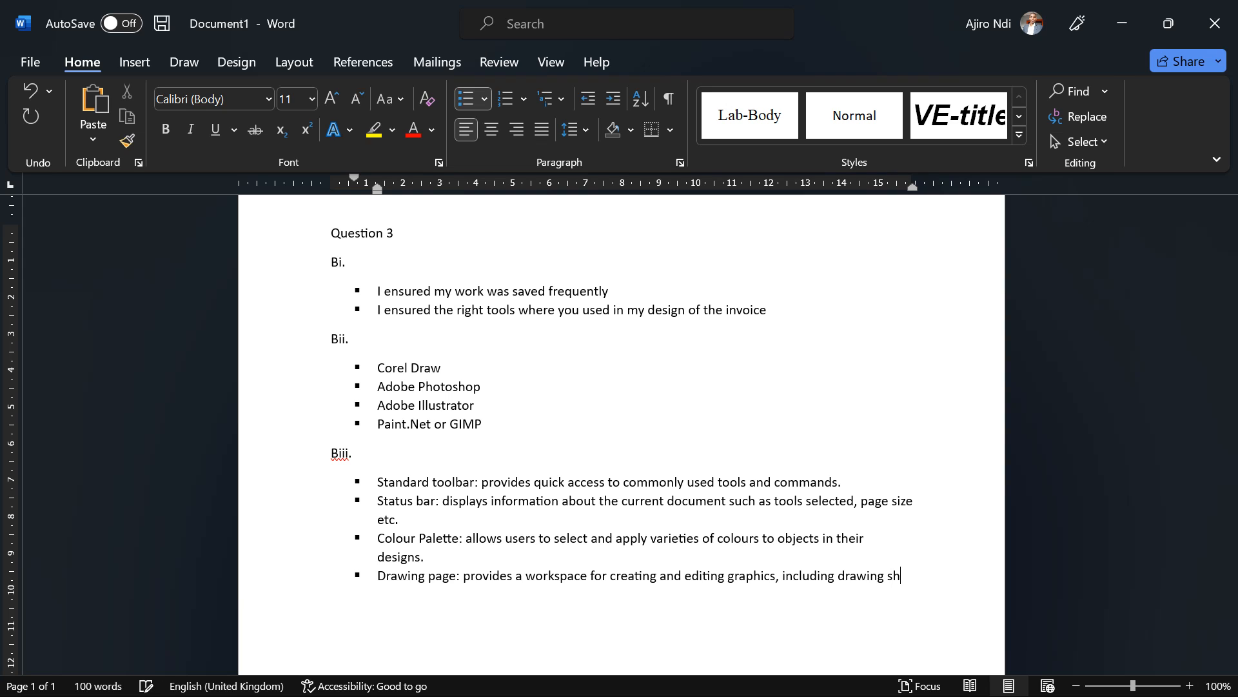
{"action": "type", "text": "apes, adding text"}
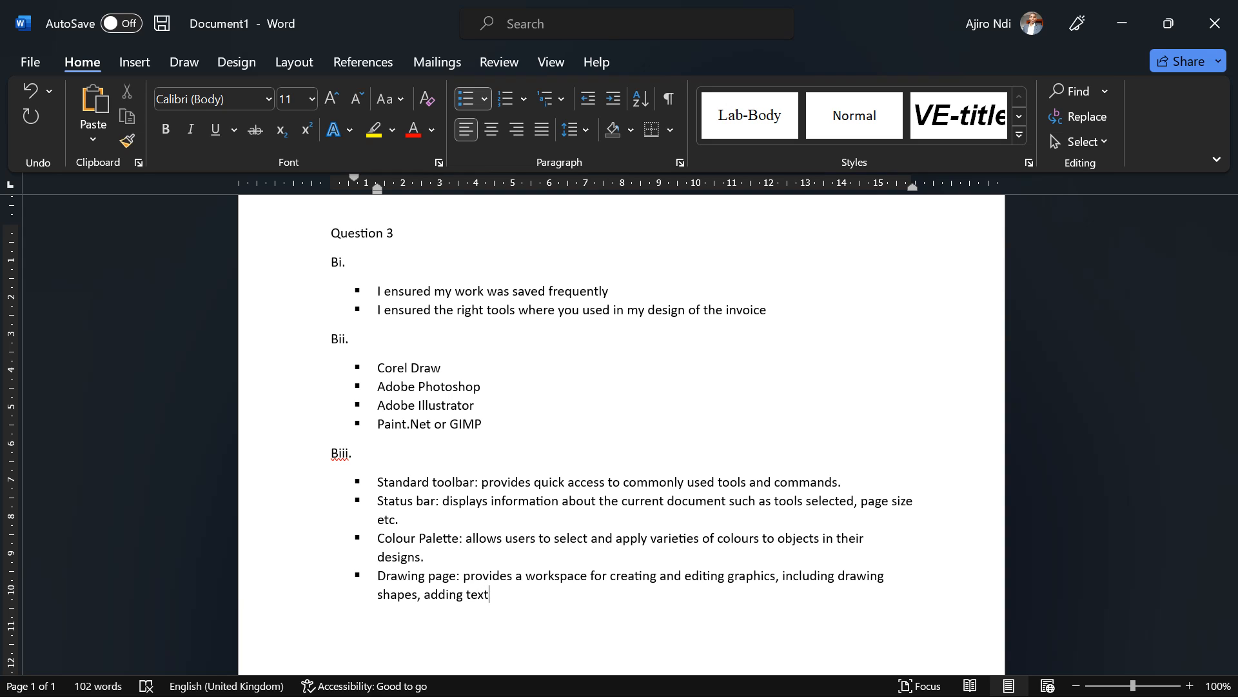
{"action": "type", "text": " and arranging elements"}
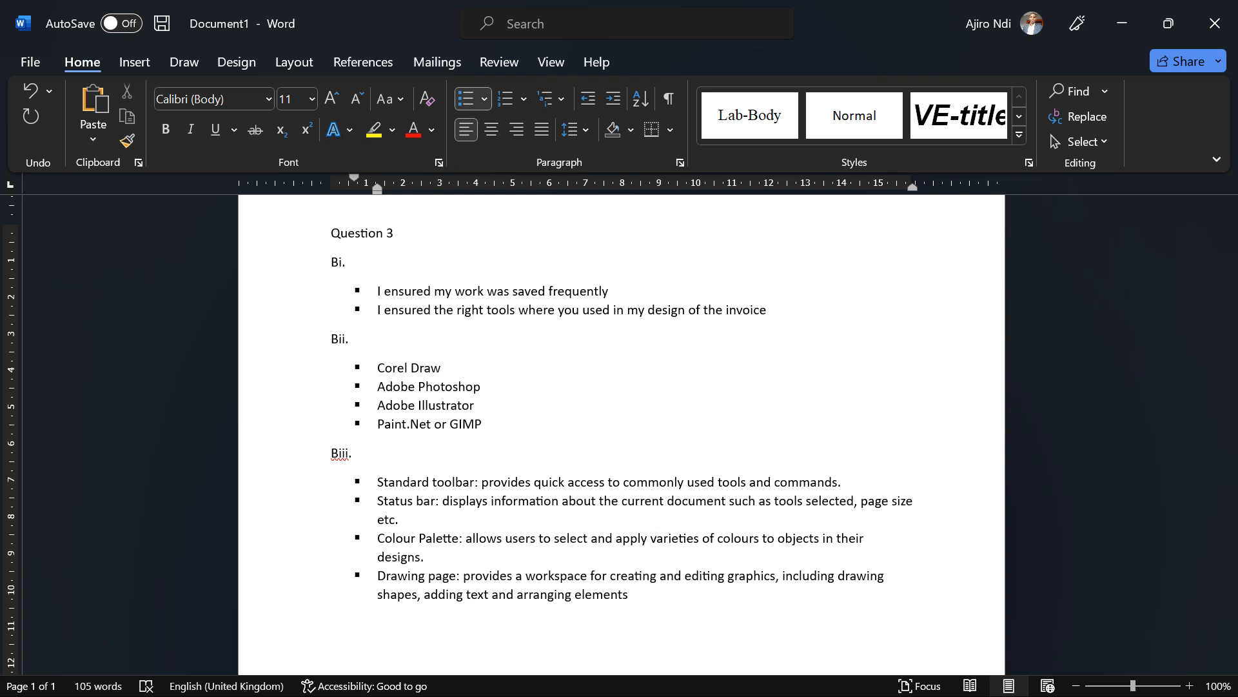
{"action": "type", "text": "."}
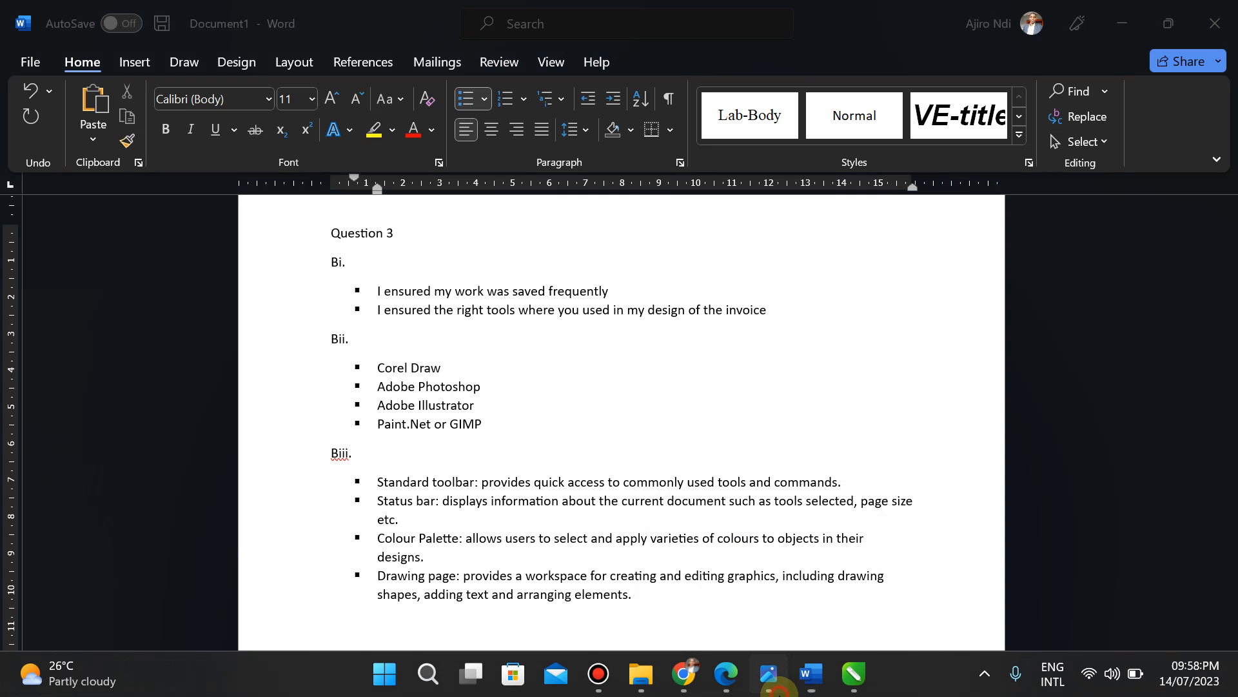
Step: Save the document as 'Answers to Question 3' in the NECO Data Processing Practical 2023 folder
{"action": "left_click", "coordinate": [777, 691]}
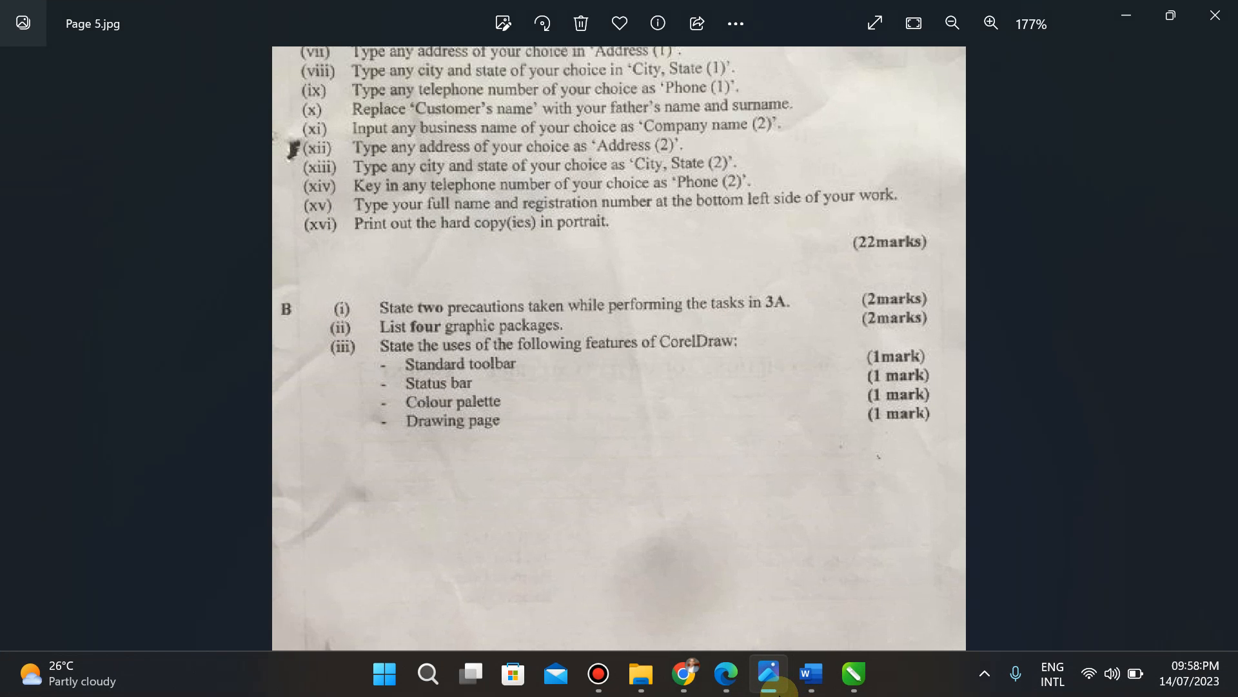
{"action": "left_click", "coordinate": [778, 692]}
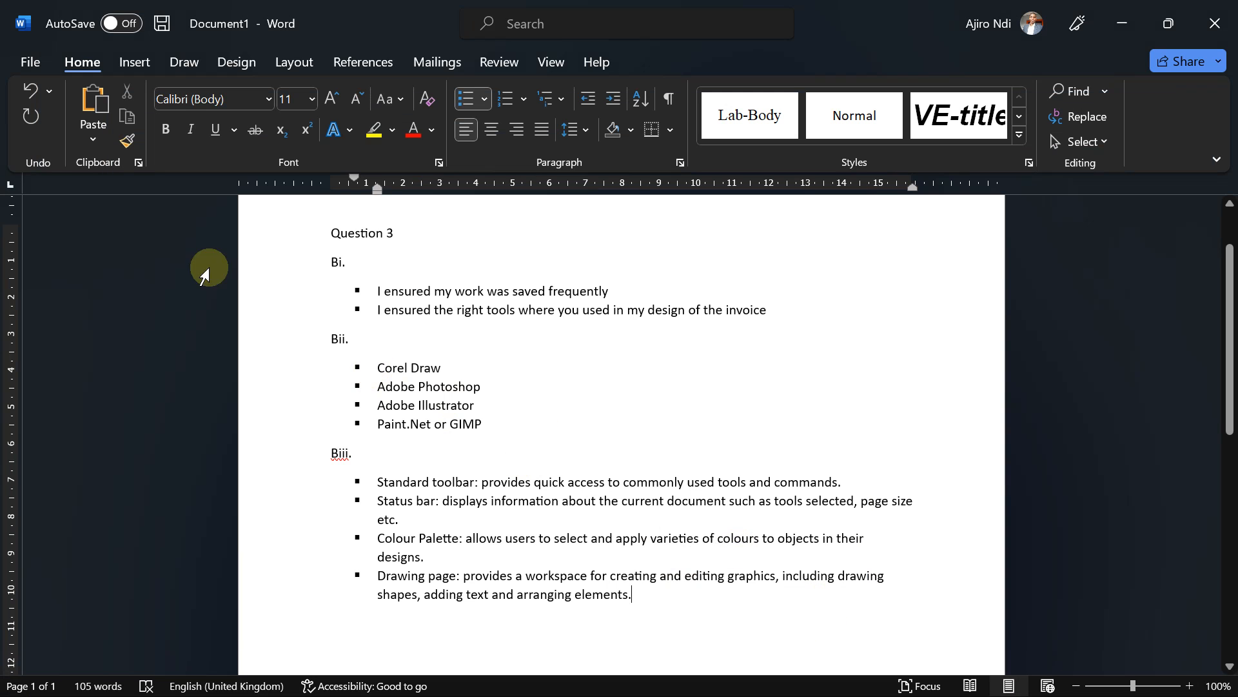
{"action": "left_click", "coordinate": [25, 65]}
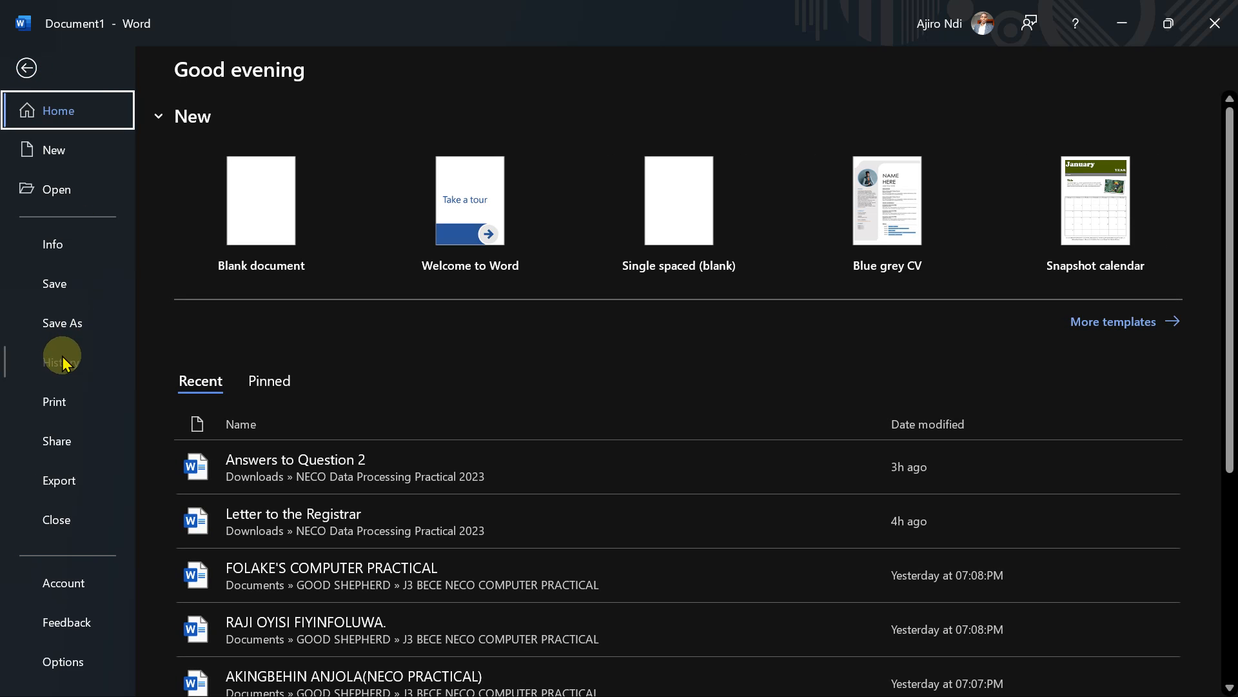
{"action": "left_click", "coordinate": [40, 289]}
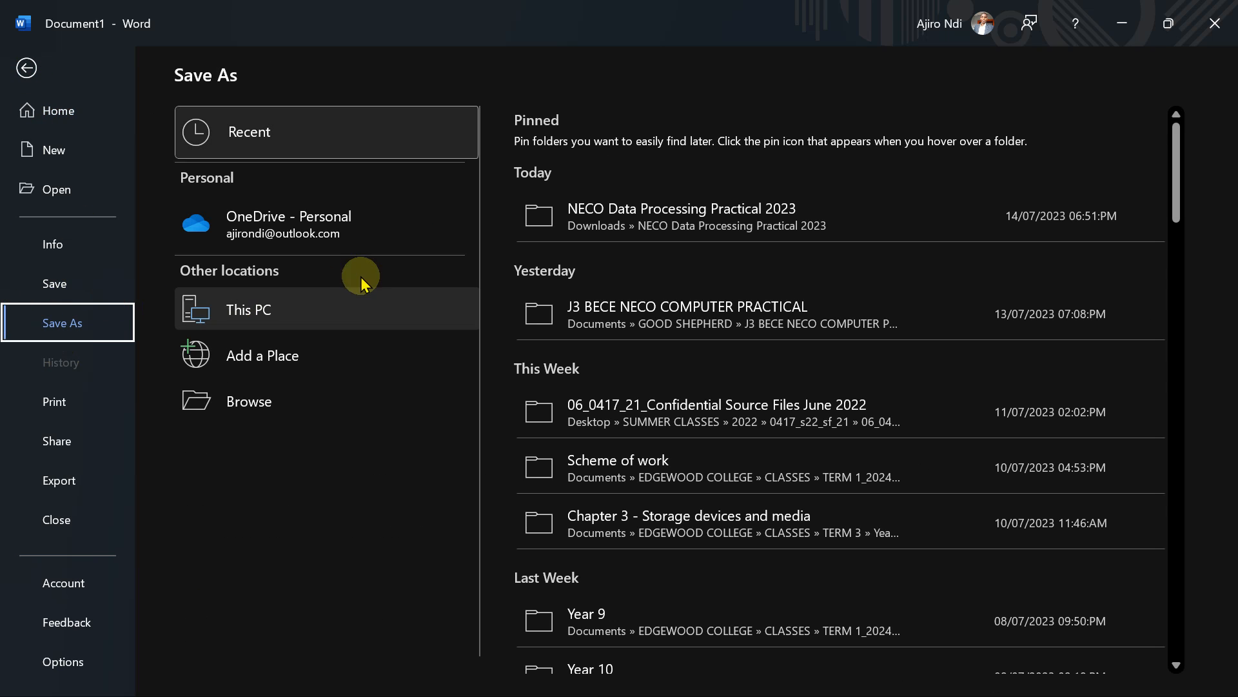
{"action": "left_click", "coordinate": [676, 201]}
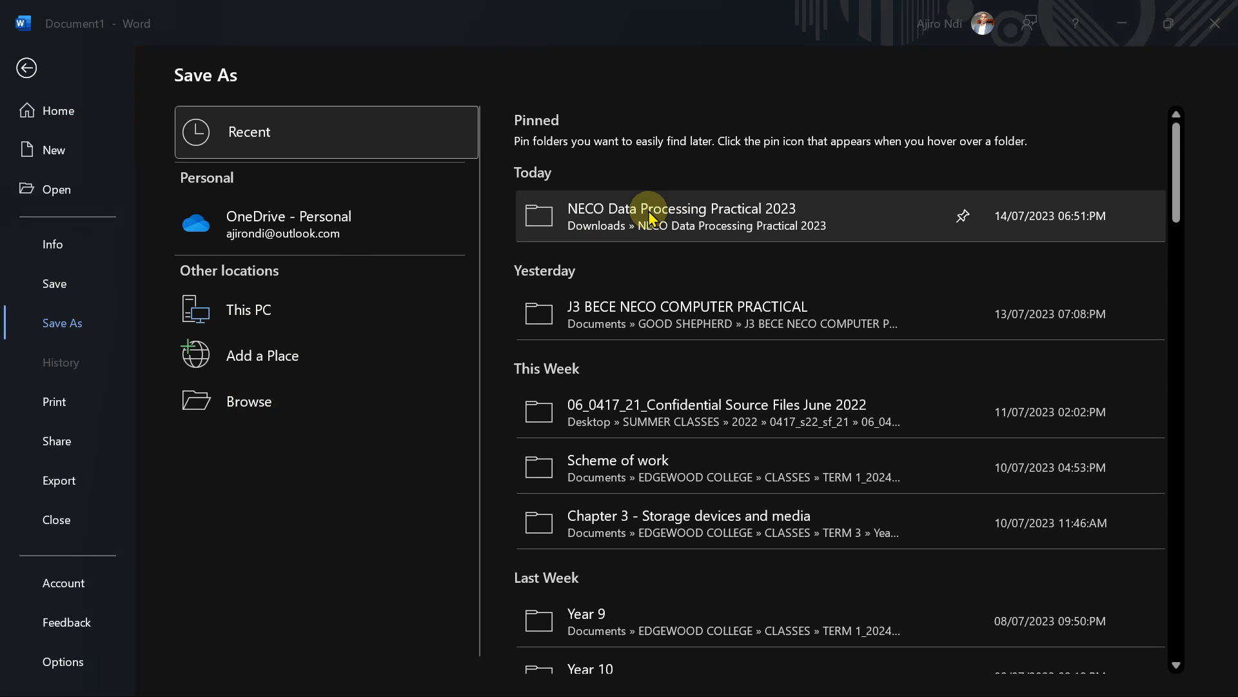
{"action": "type", "text": "Ans"}
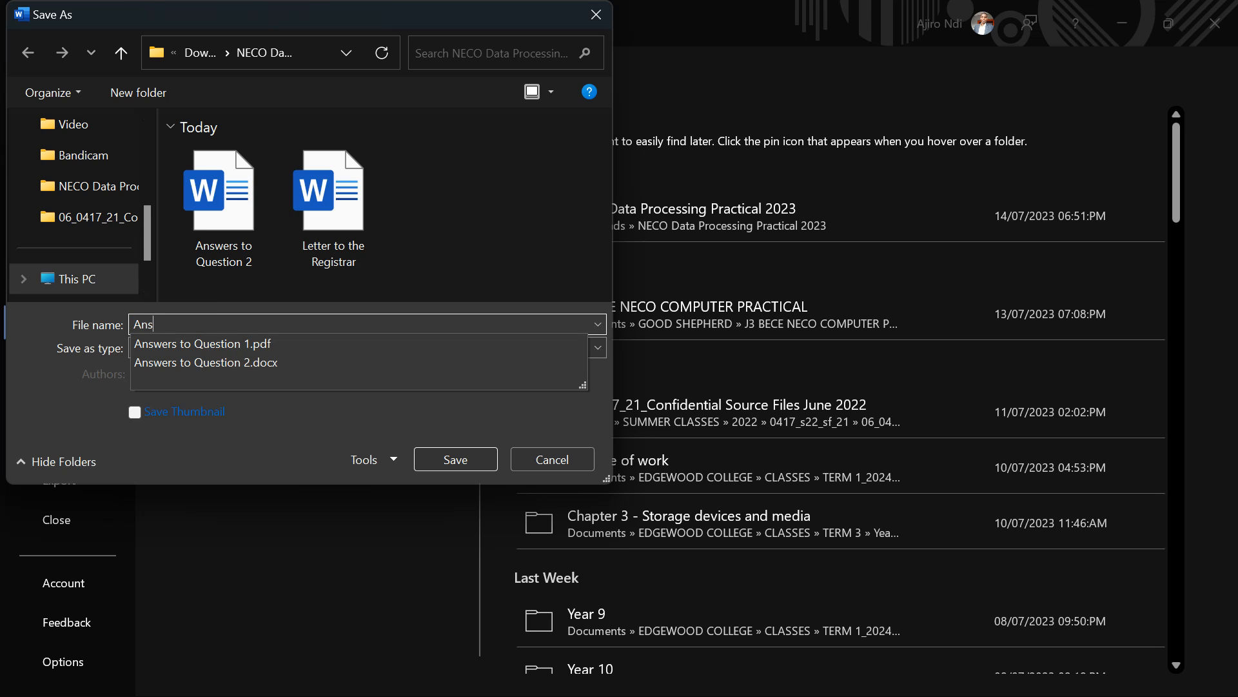
{"action": "type", "text": "wers to Question 3"}
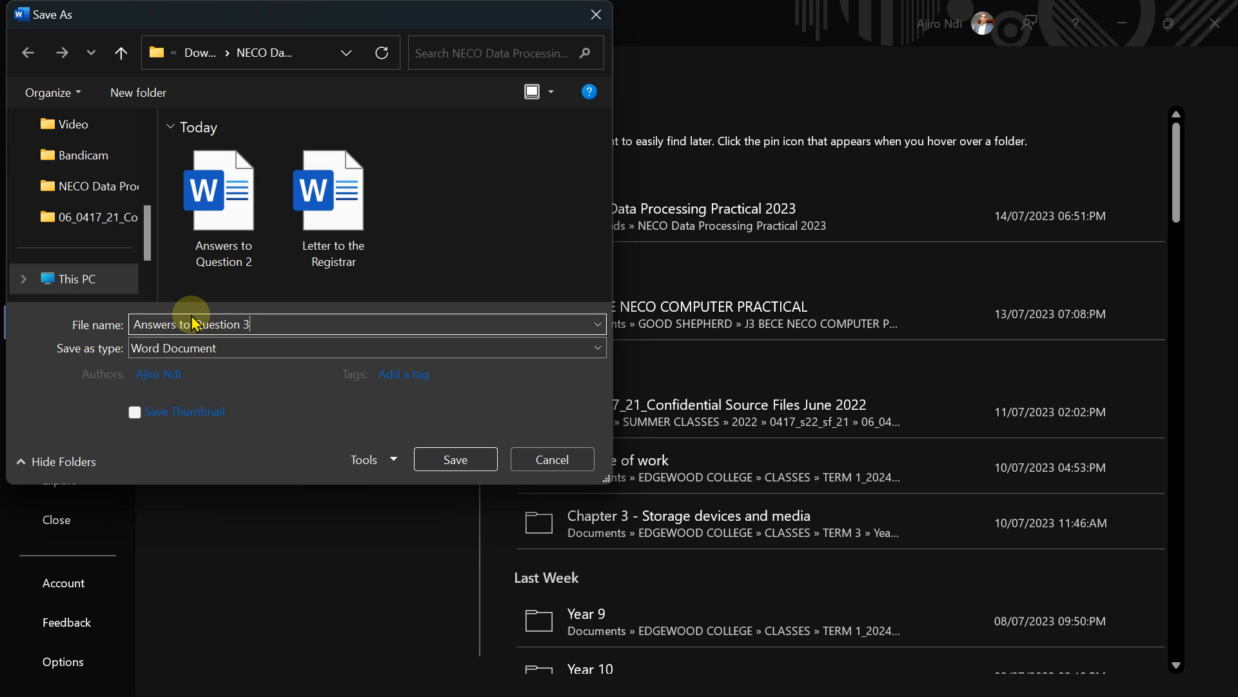
{"action": "left_click", "coordinate": [456, 460]}
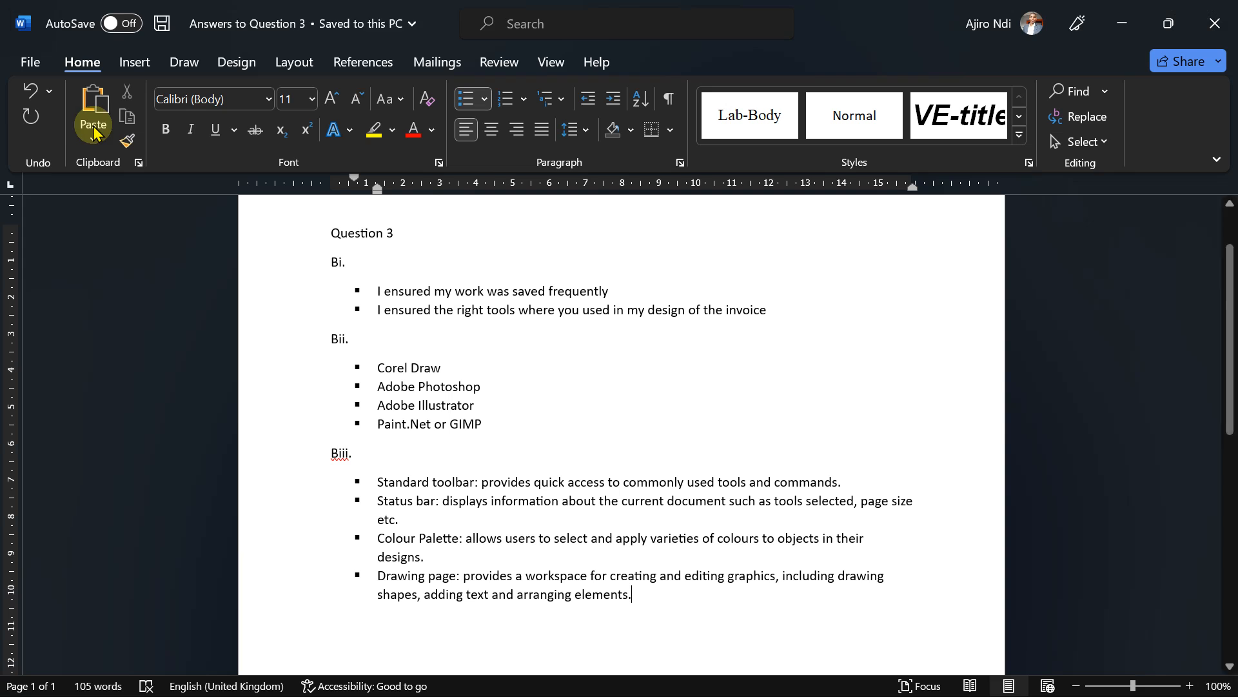
Step: Save a PDF copy of the answers in the same NECO folder
{"action": "left_click", "coordinate": [26, 59]}
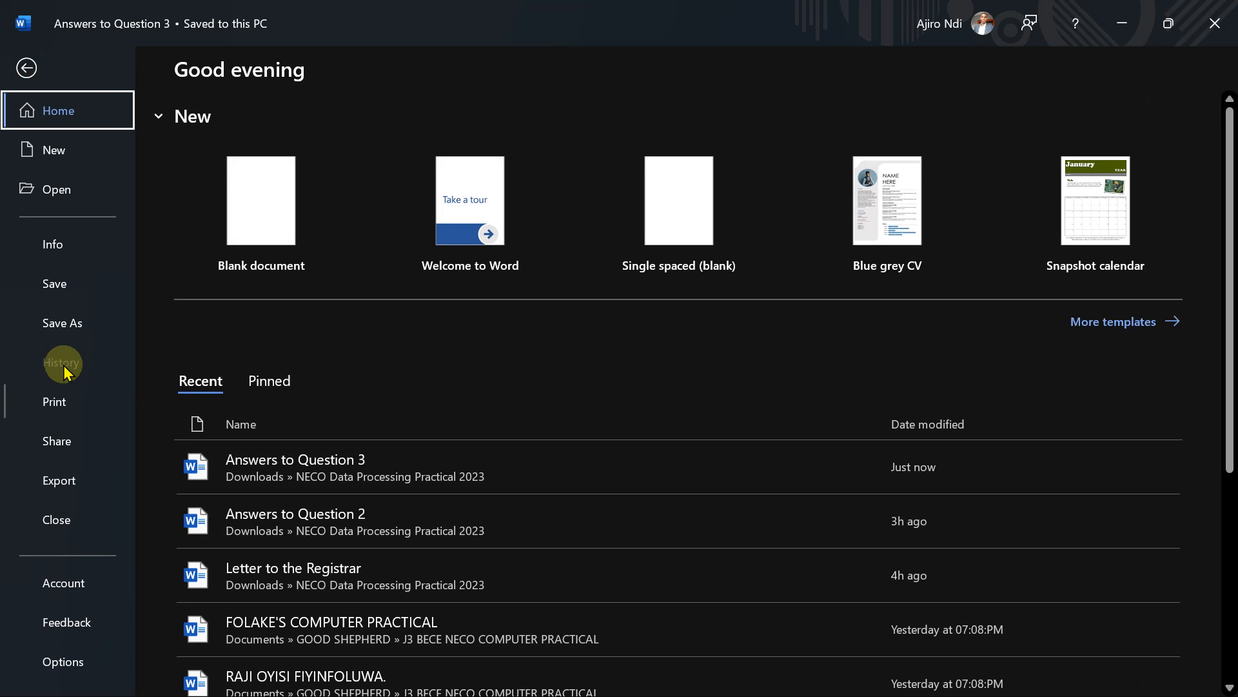
{"action": "left_click", "coordinate": [62, 323]}
{"action": "left_click", "coordinate": [629, 216]}
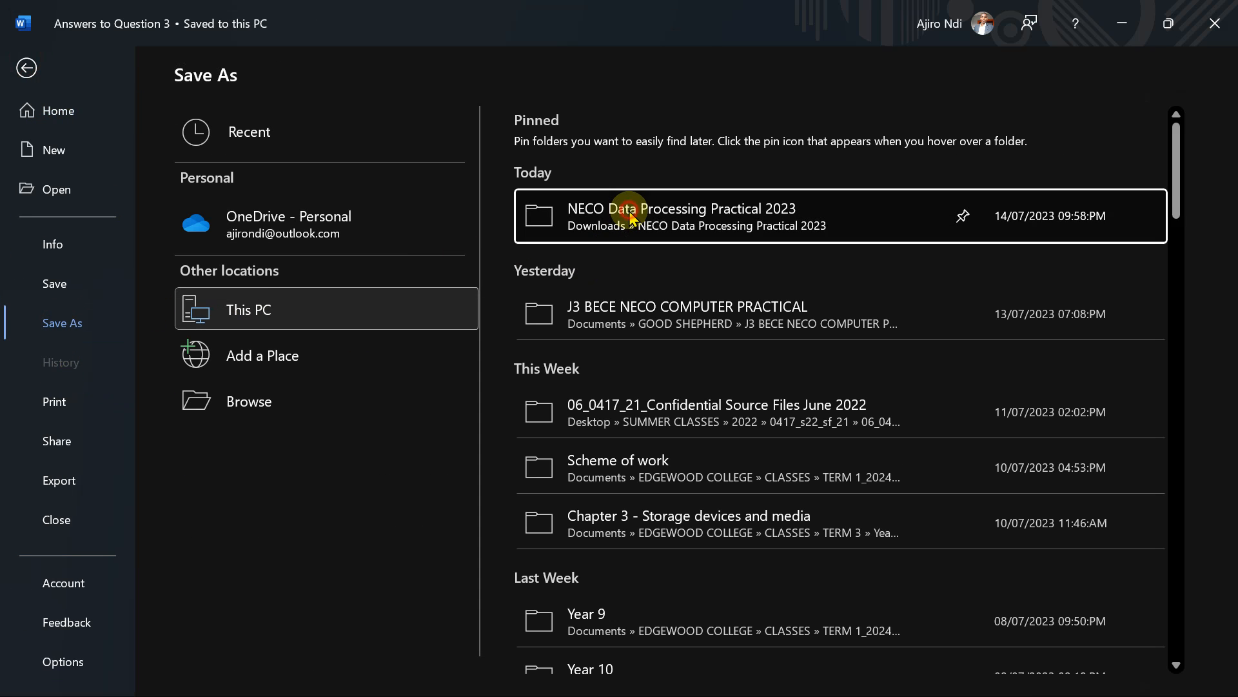
{"action": "left_click", "coordinate": [238, 349]}
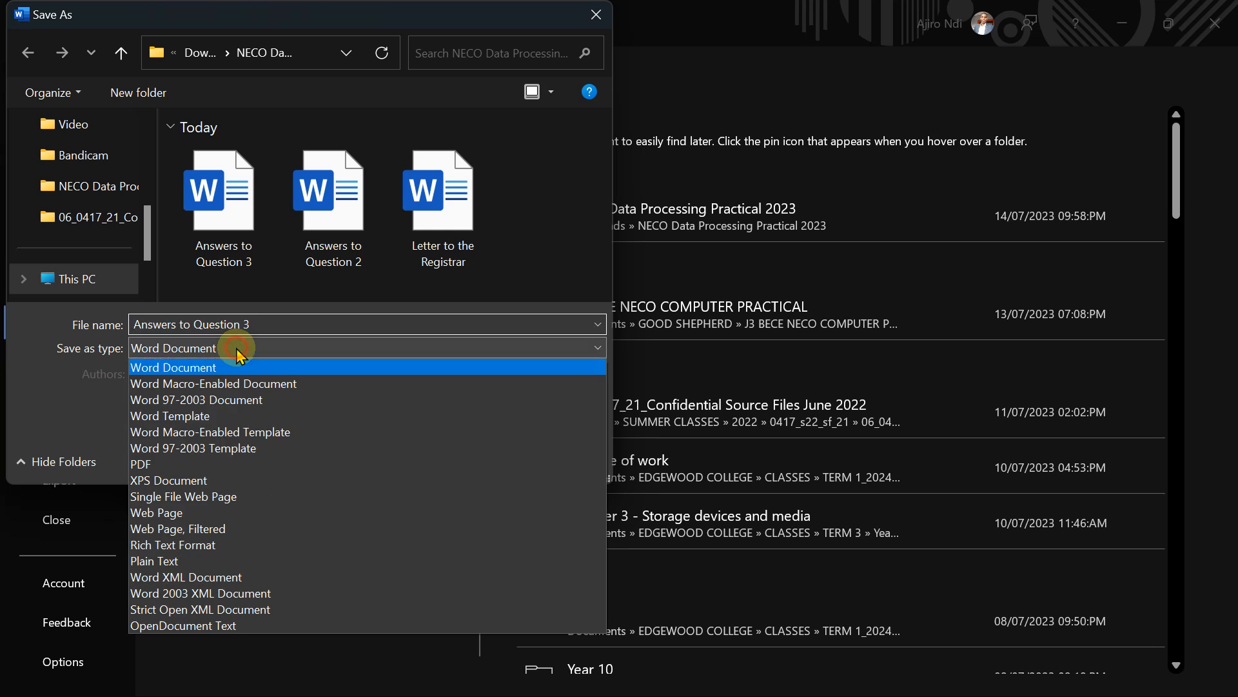
{"action": "left_click", "coordinate": [181, 465]}
{"action": "left_click", "coordinate": [459, 524]}
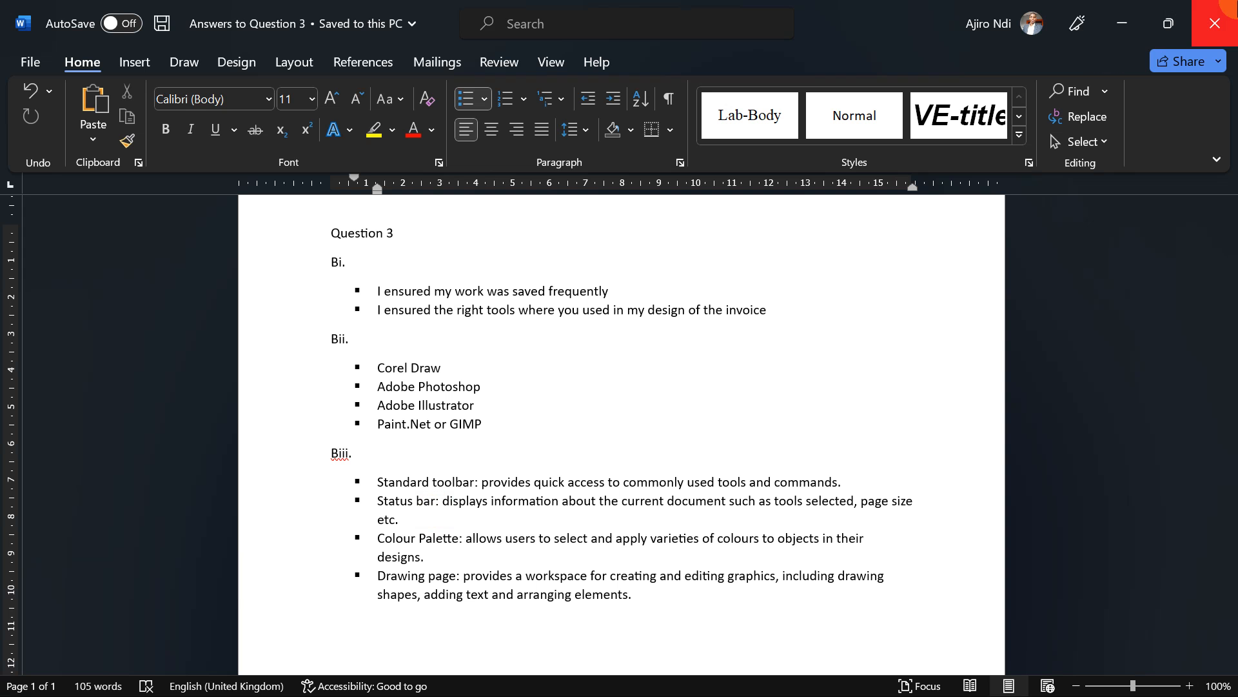
Step: Close Word and bring the YouTube channel About page forward
{"action": "left_click", "coordinate": [1228, 5]}
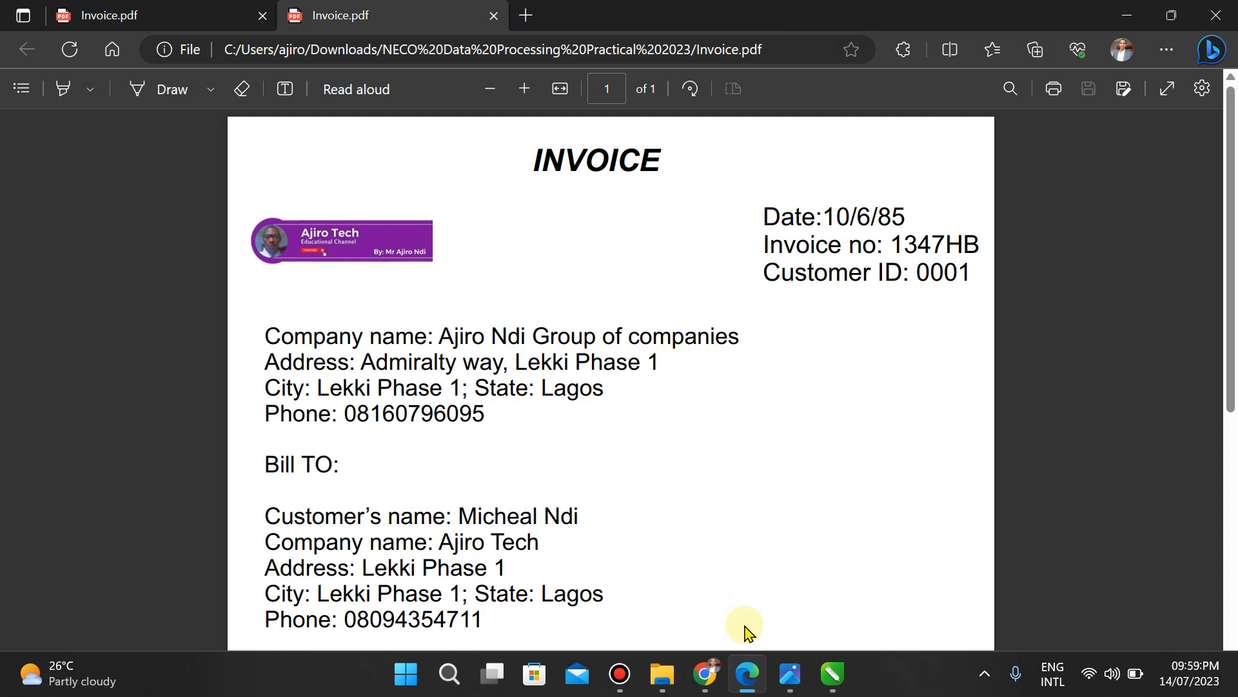
{"action": "left_click", "coordinate": [705, 685]}
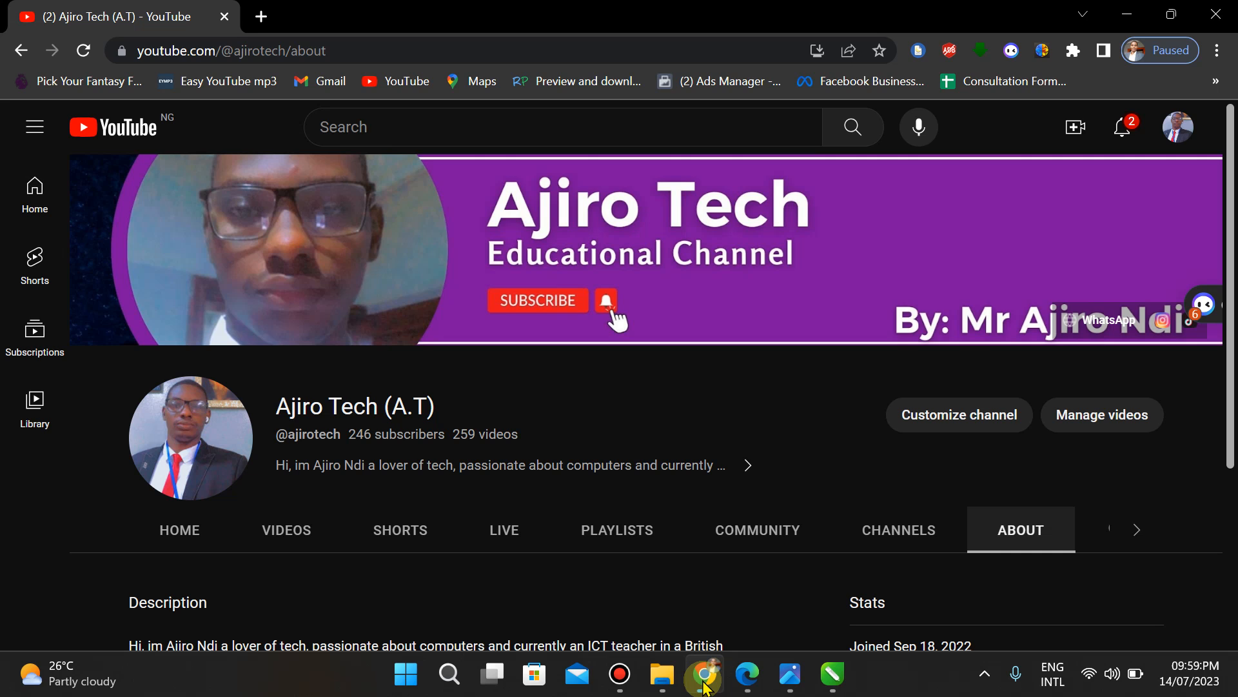
{"action": "left_click", "coordinate": [832, 674]}
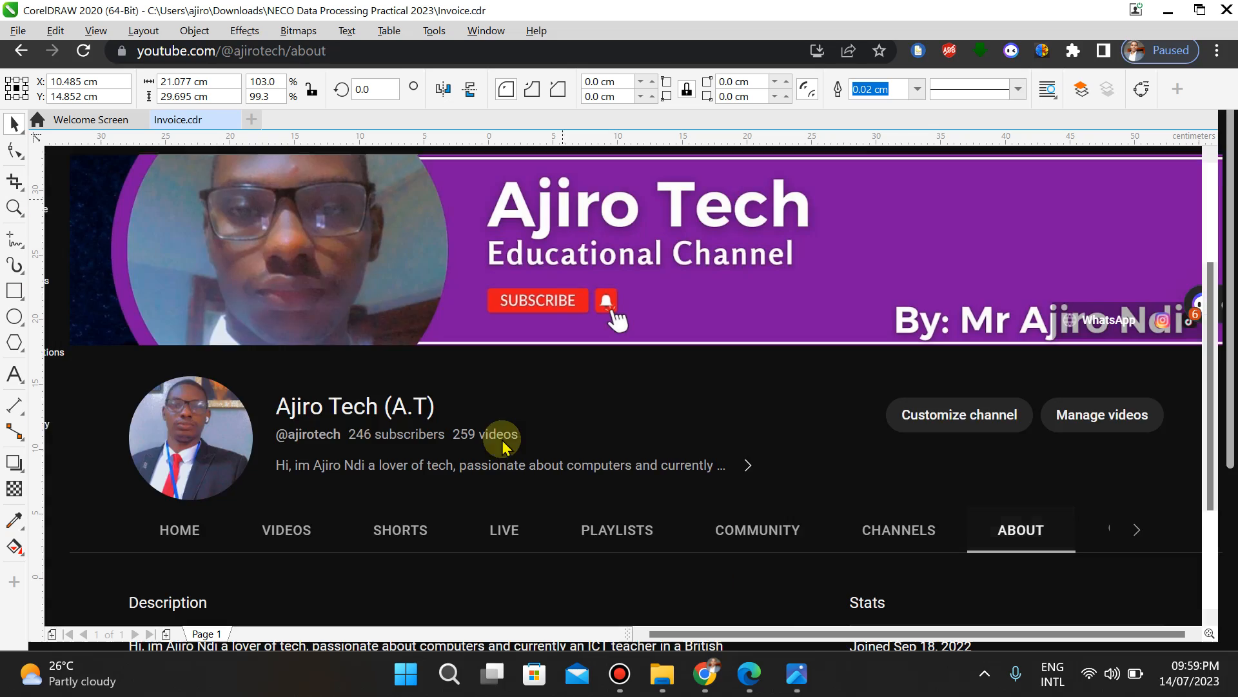
{"action": "left_click", "coordinate": [18, 31]}
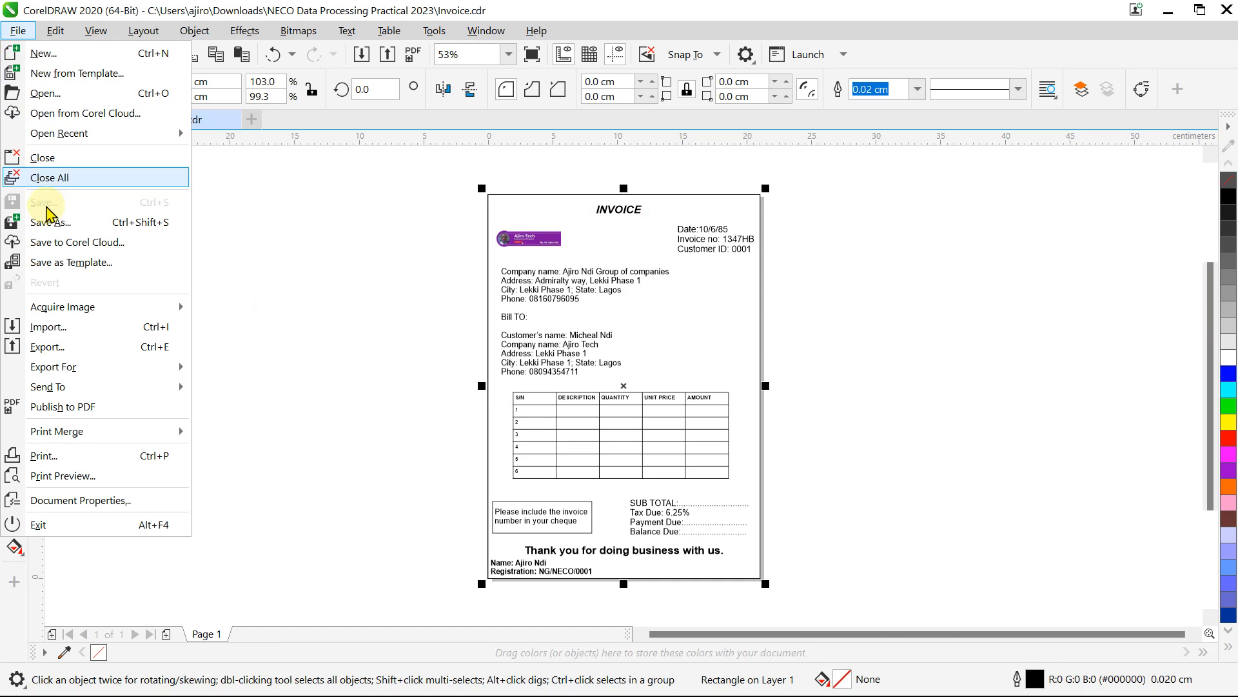
{"action": "left_click", "coordinate": [288, 426]}
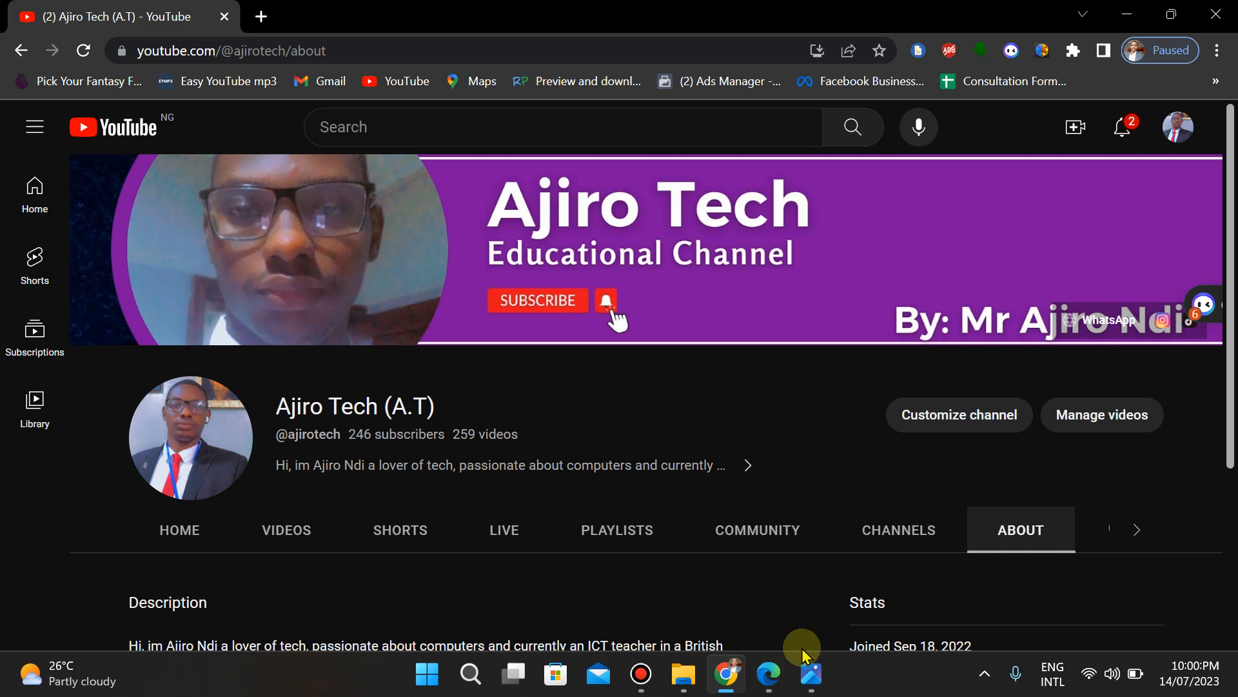
{"action": "mouse_move", "coordinate": [768, 674]}
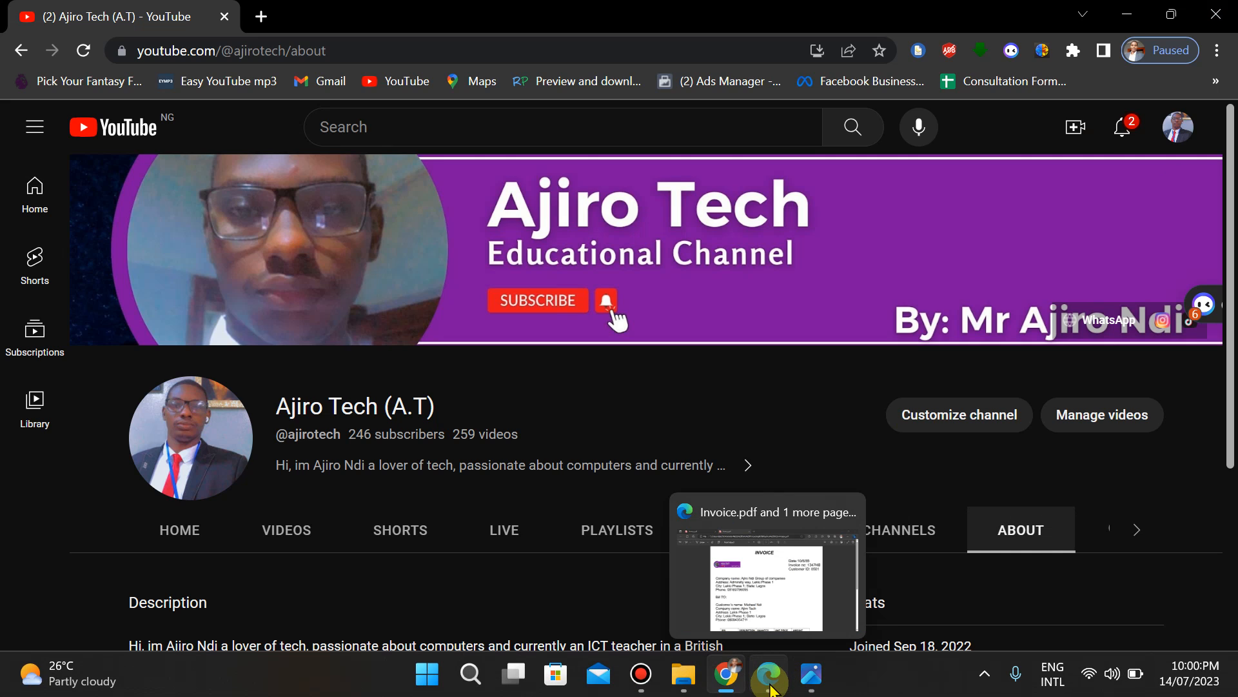
{"action": "mouse_move", "coordinate": [660, 5]}
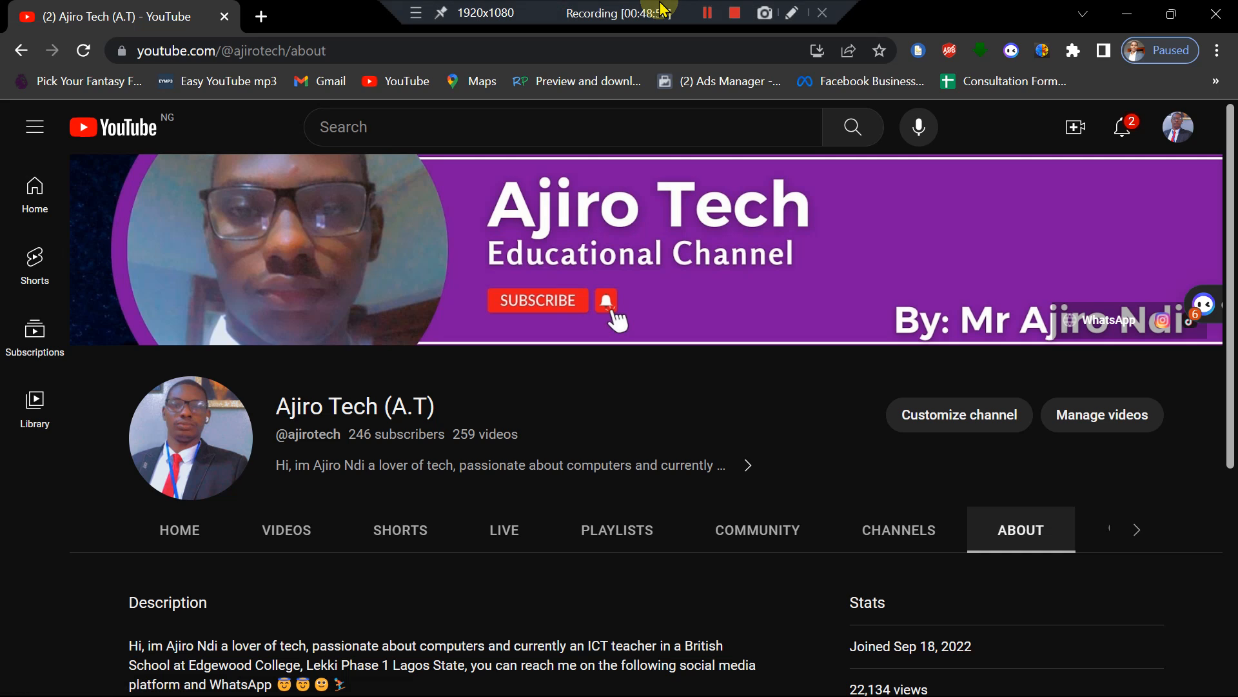